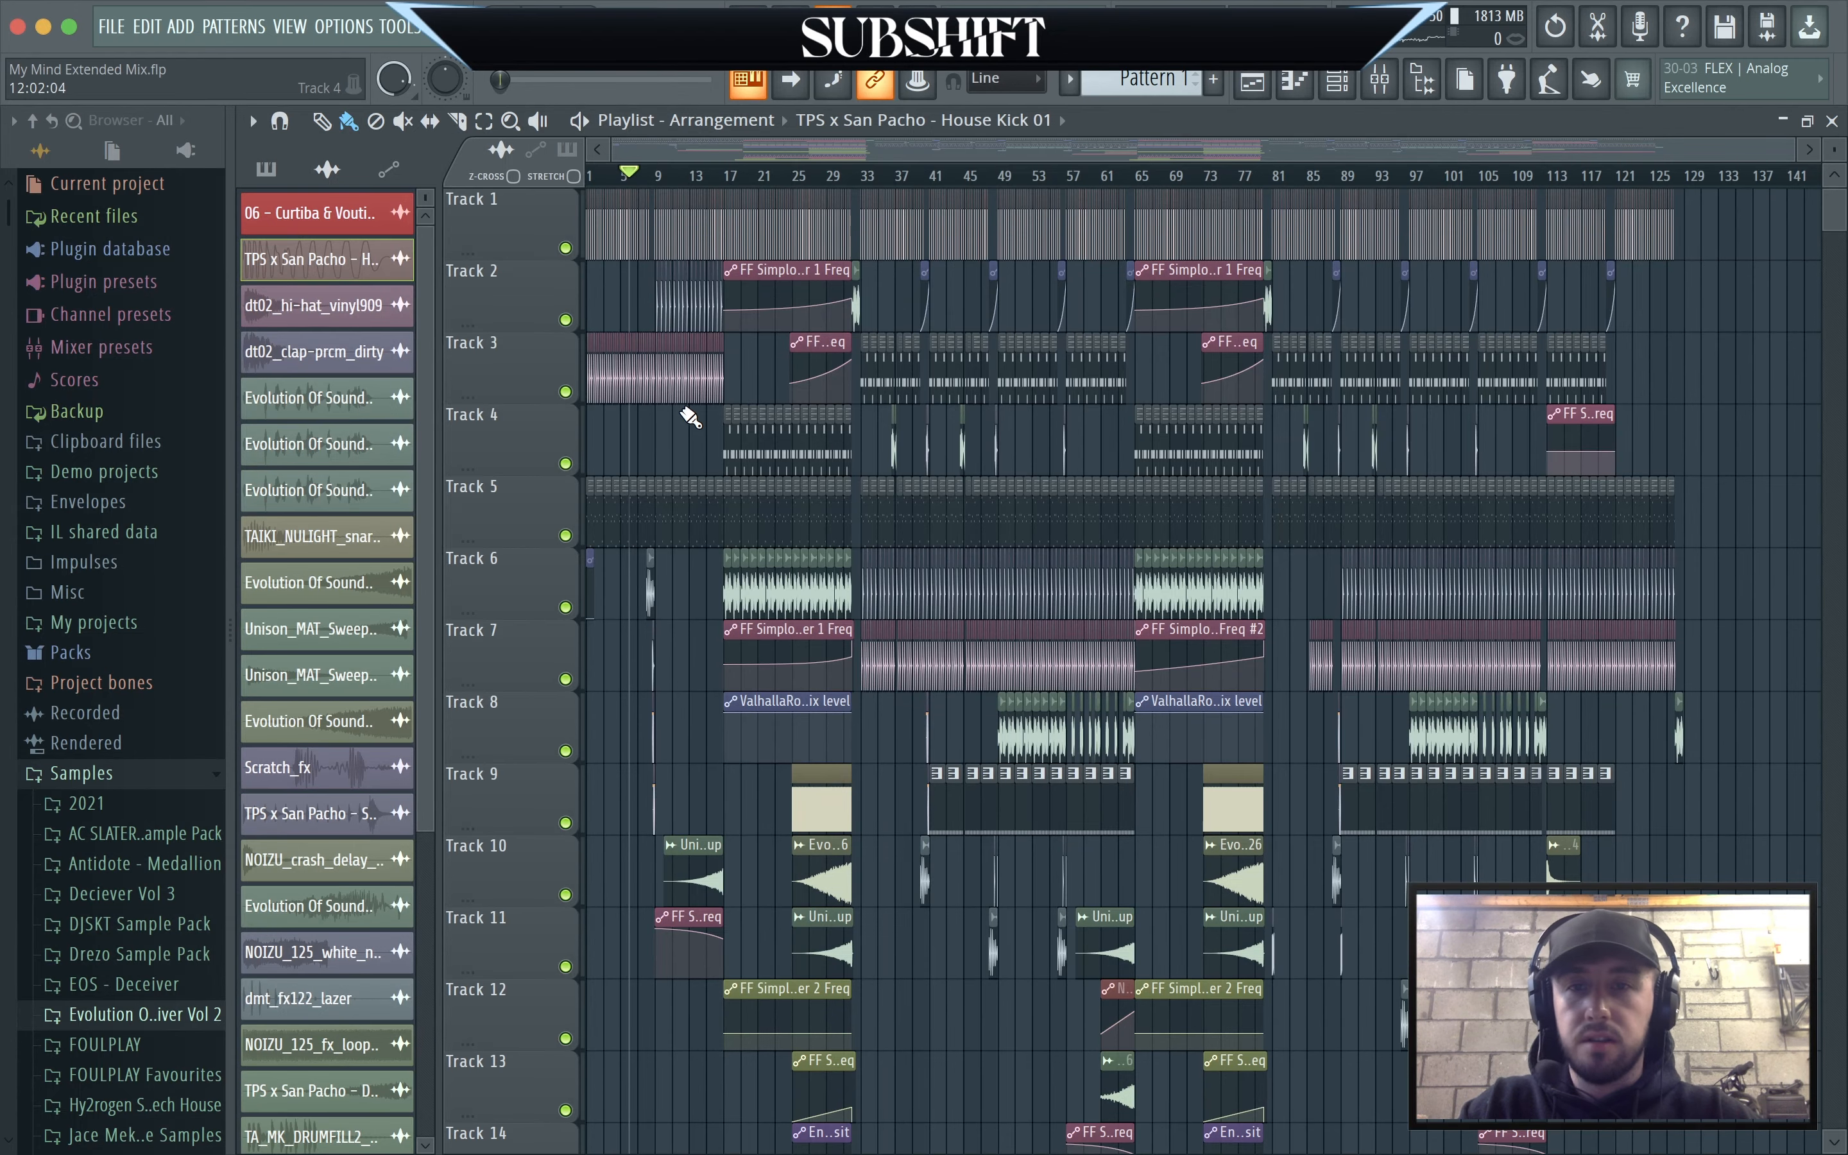
Inspect the channel settings of the TPS x San Pacho House Kick 01 sample used on Track 1.
scroll(690, 417, "up", 2)
scroll(523, 396, "up", 4)
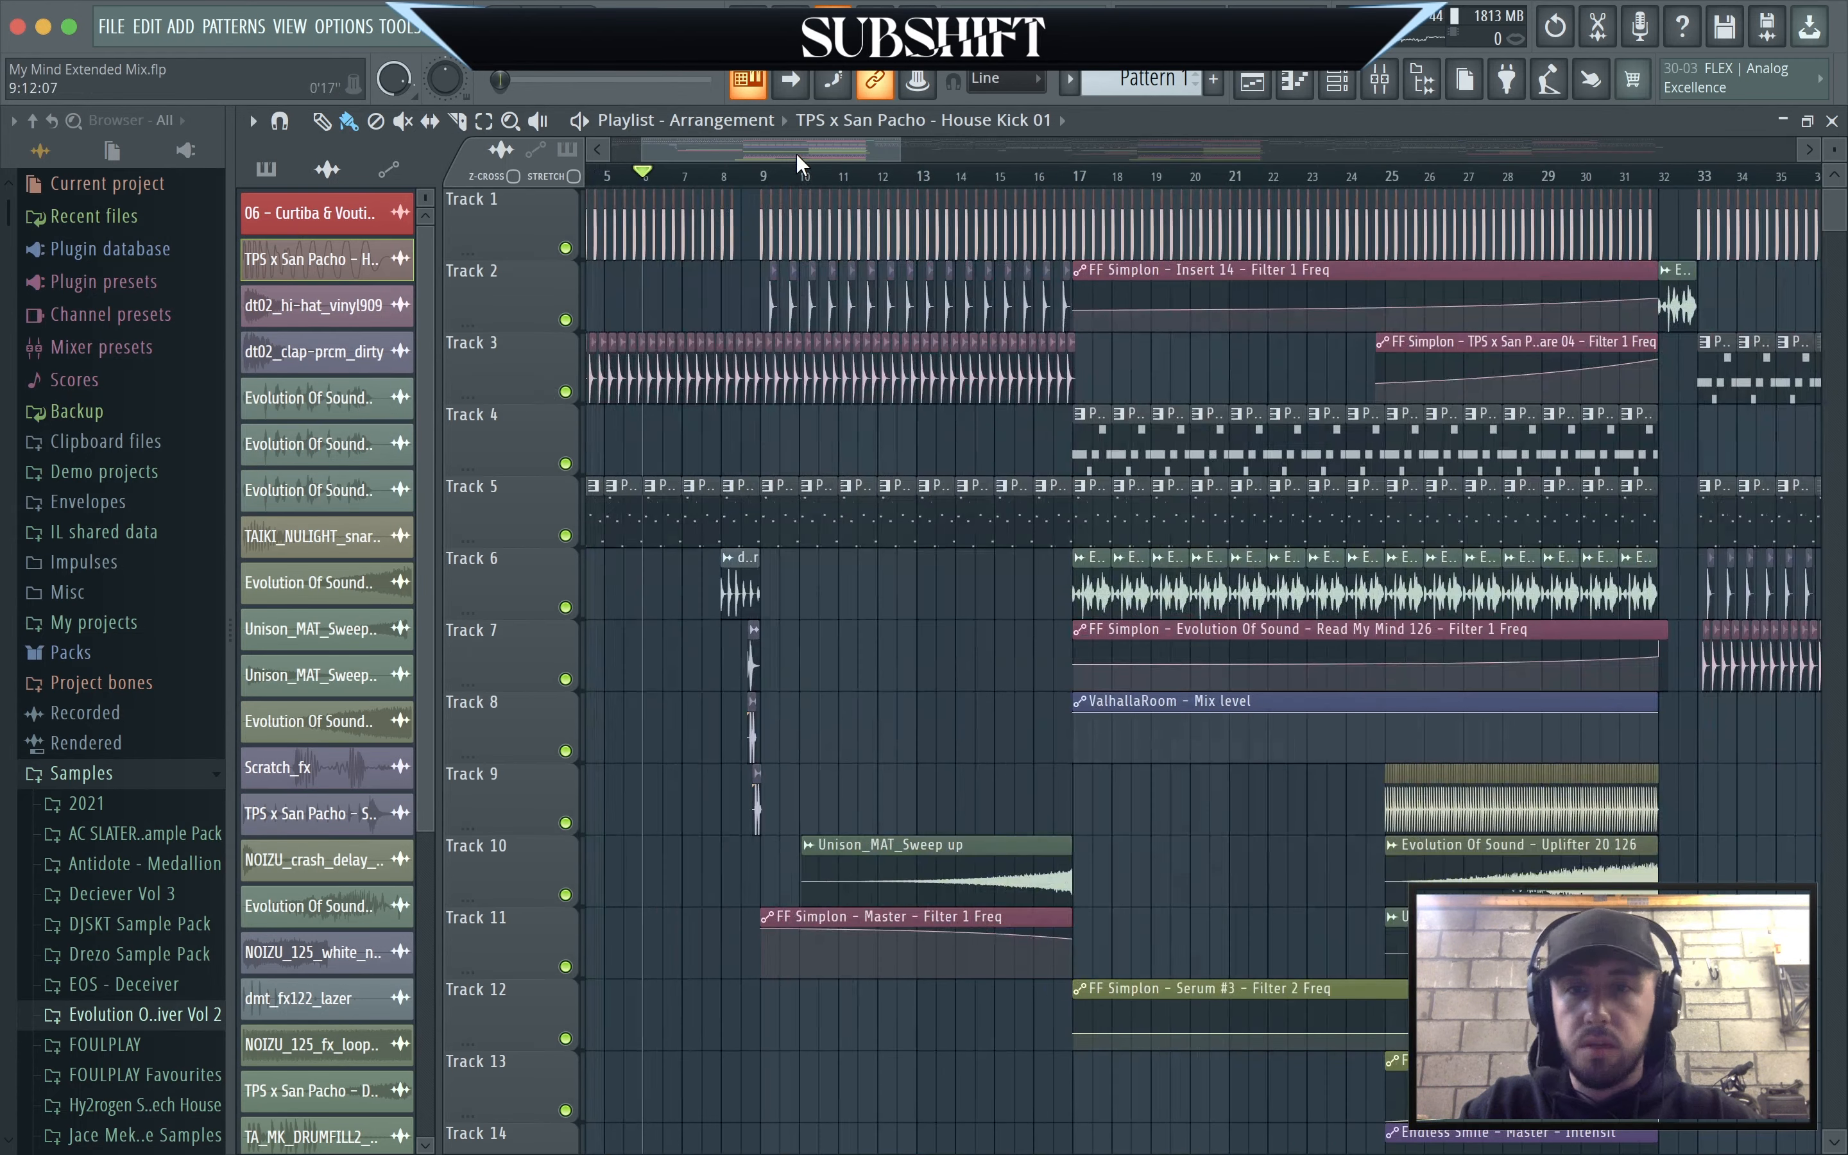
left_click_drag(795, 153, 346, 149)
double_click(684, 240)
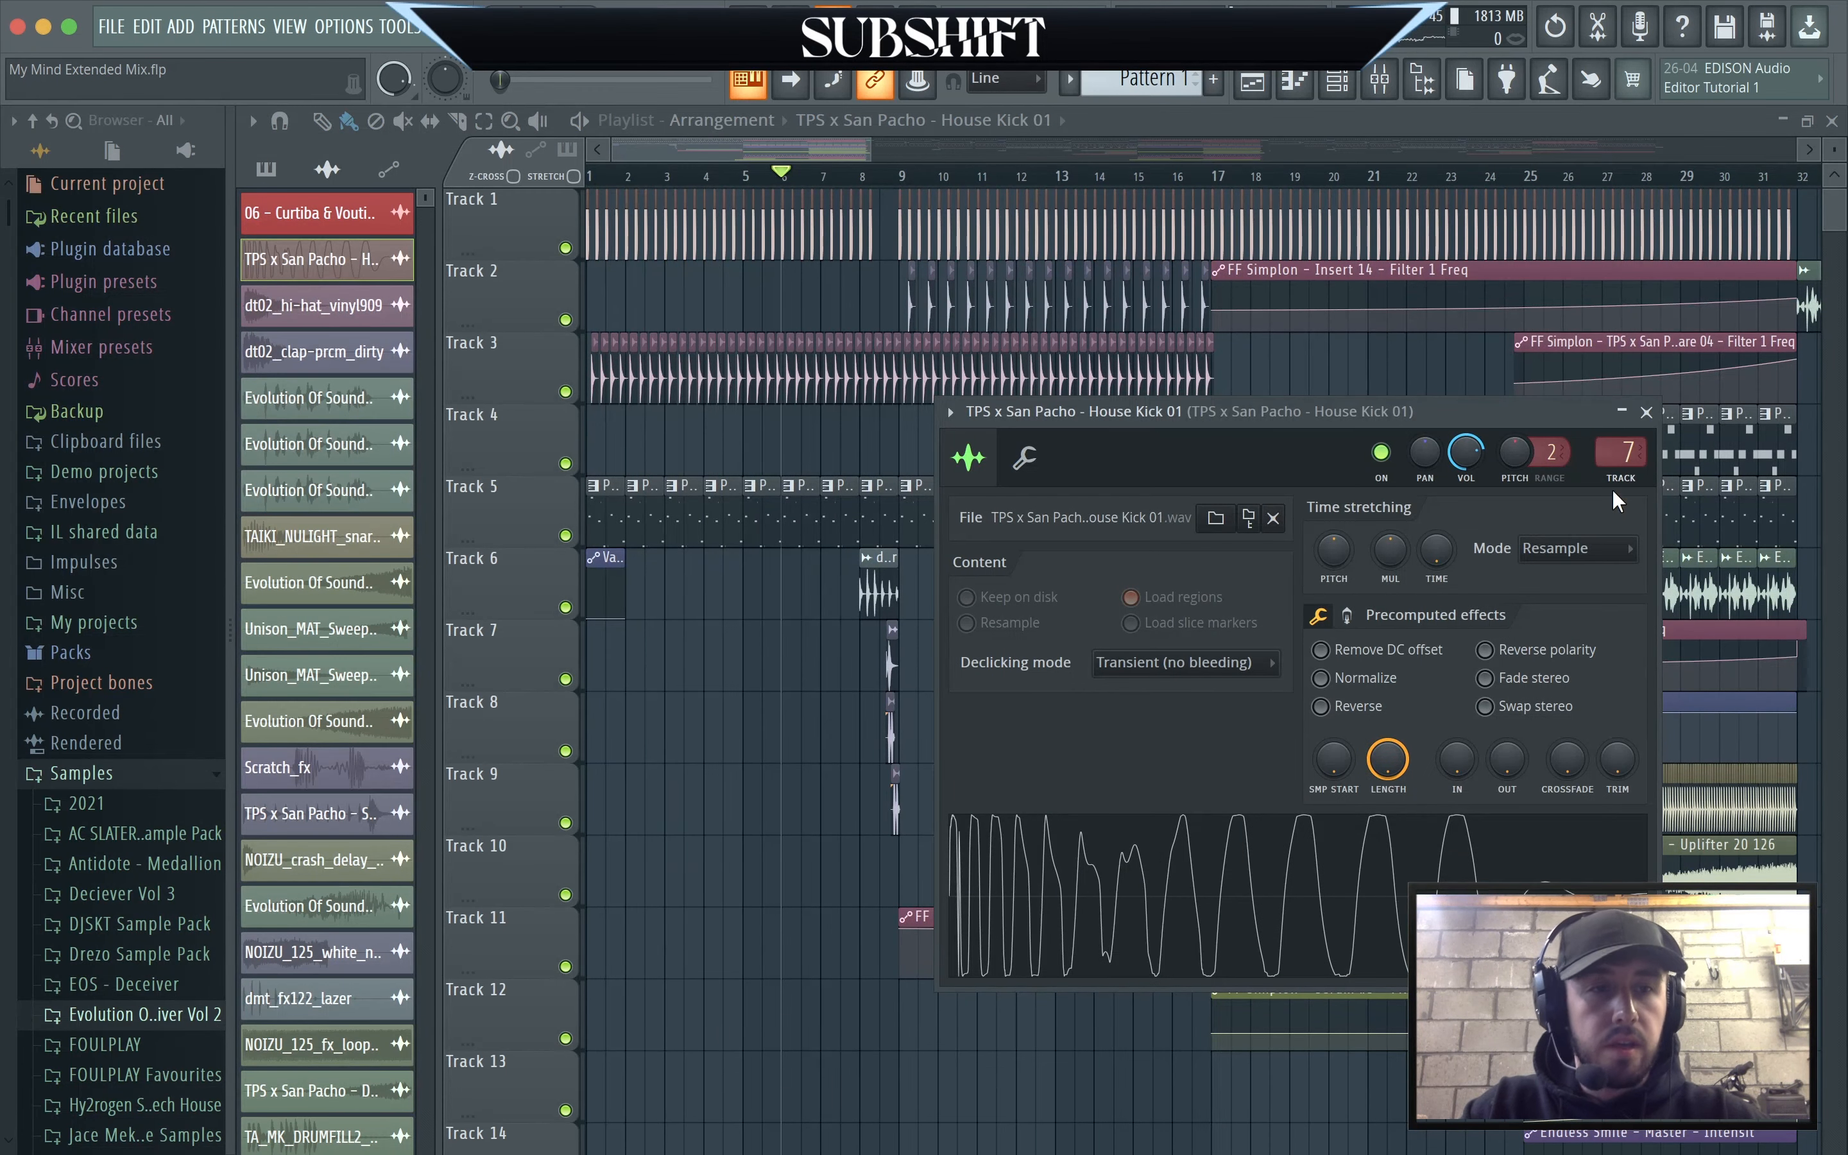
left_click(1647, 413)
Review the Fruity parametric EQ 2 curve on the kick's mixer track.
left_click(1388, 88)
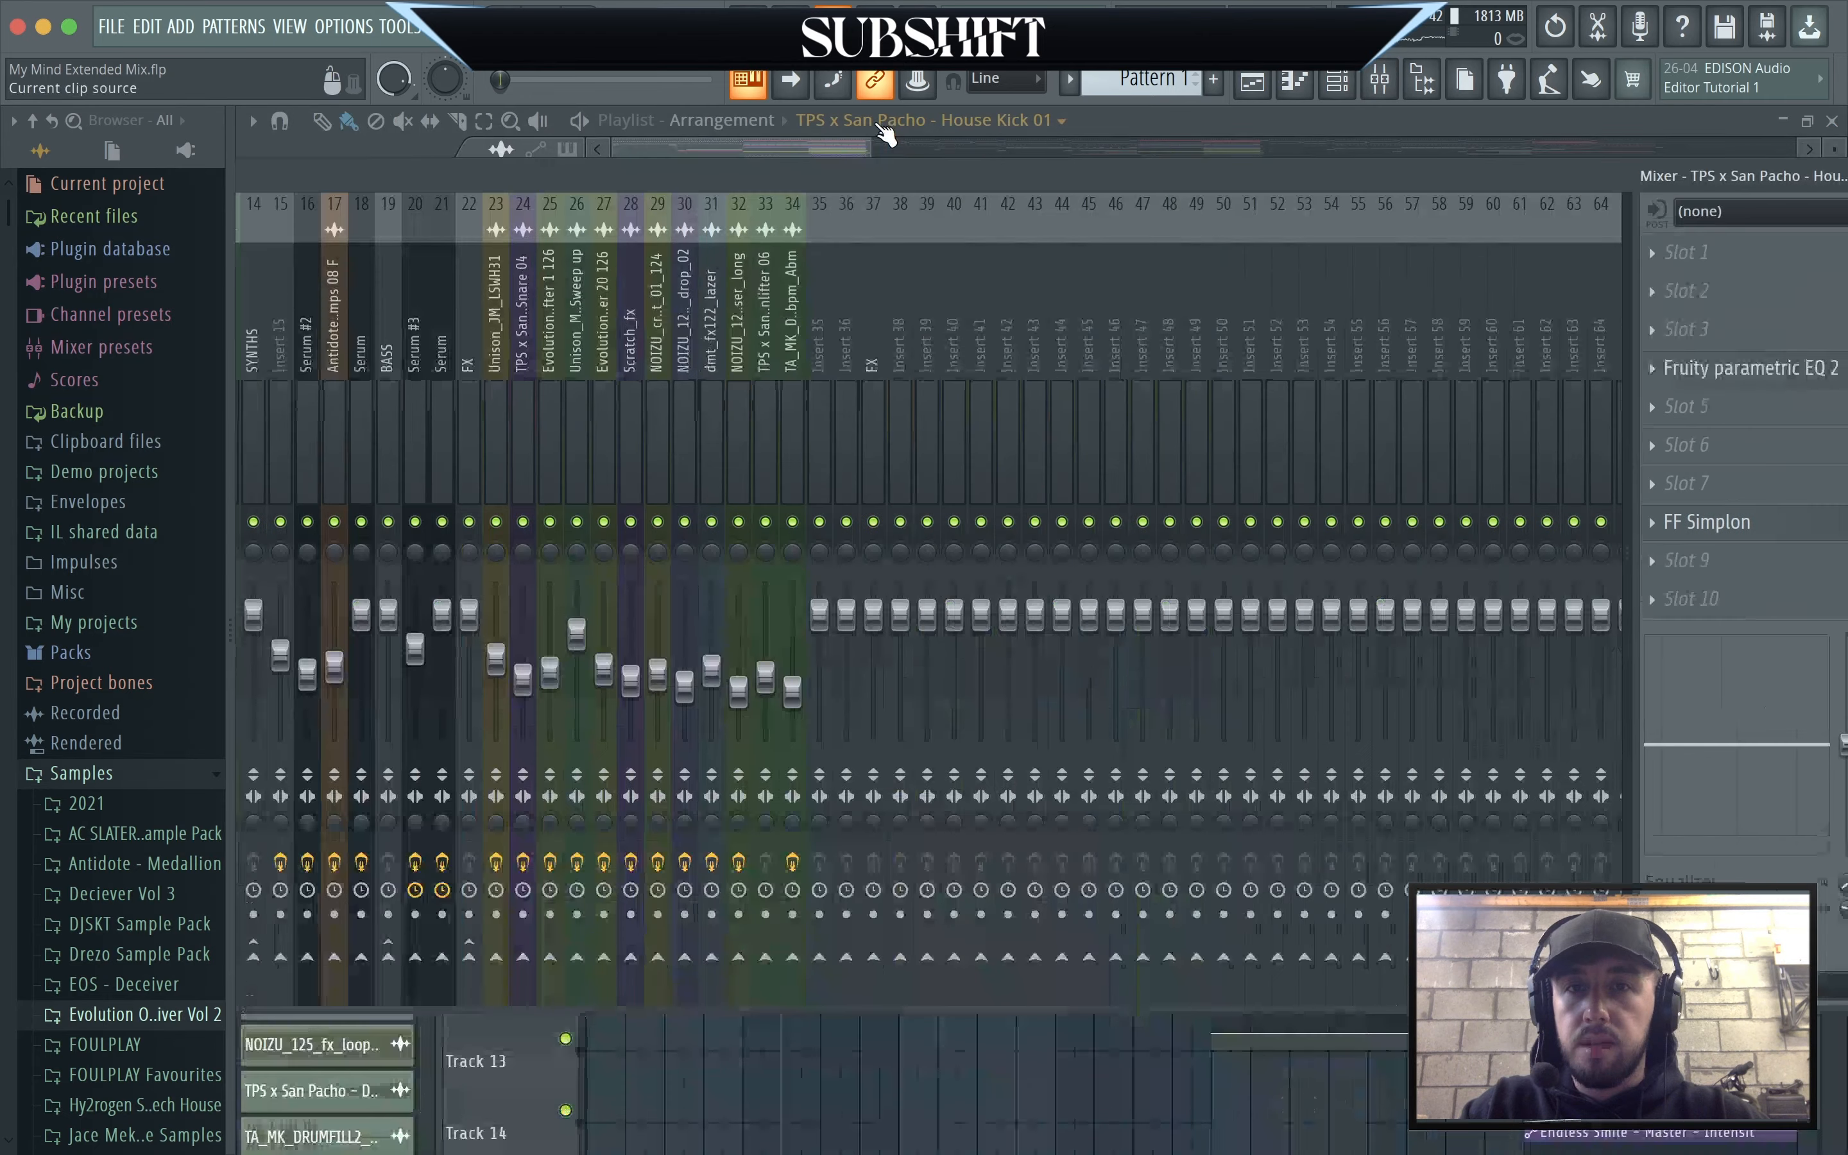
left_click_drag(873, 124, 855, 173)
double_click(854, 173)
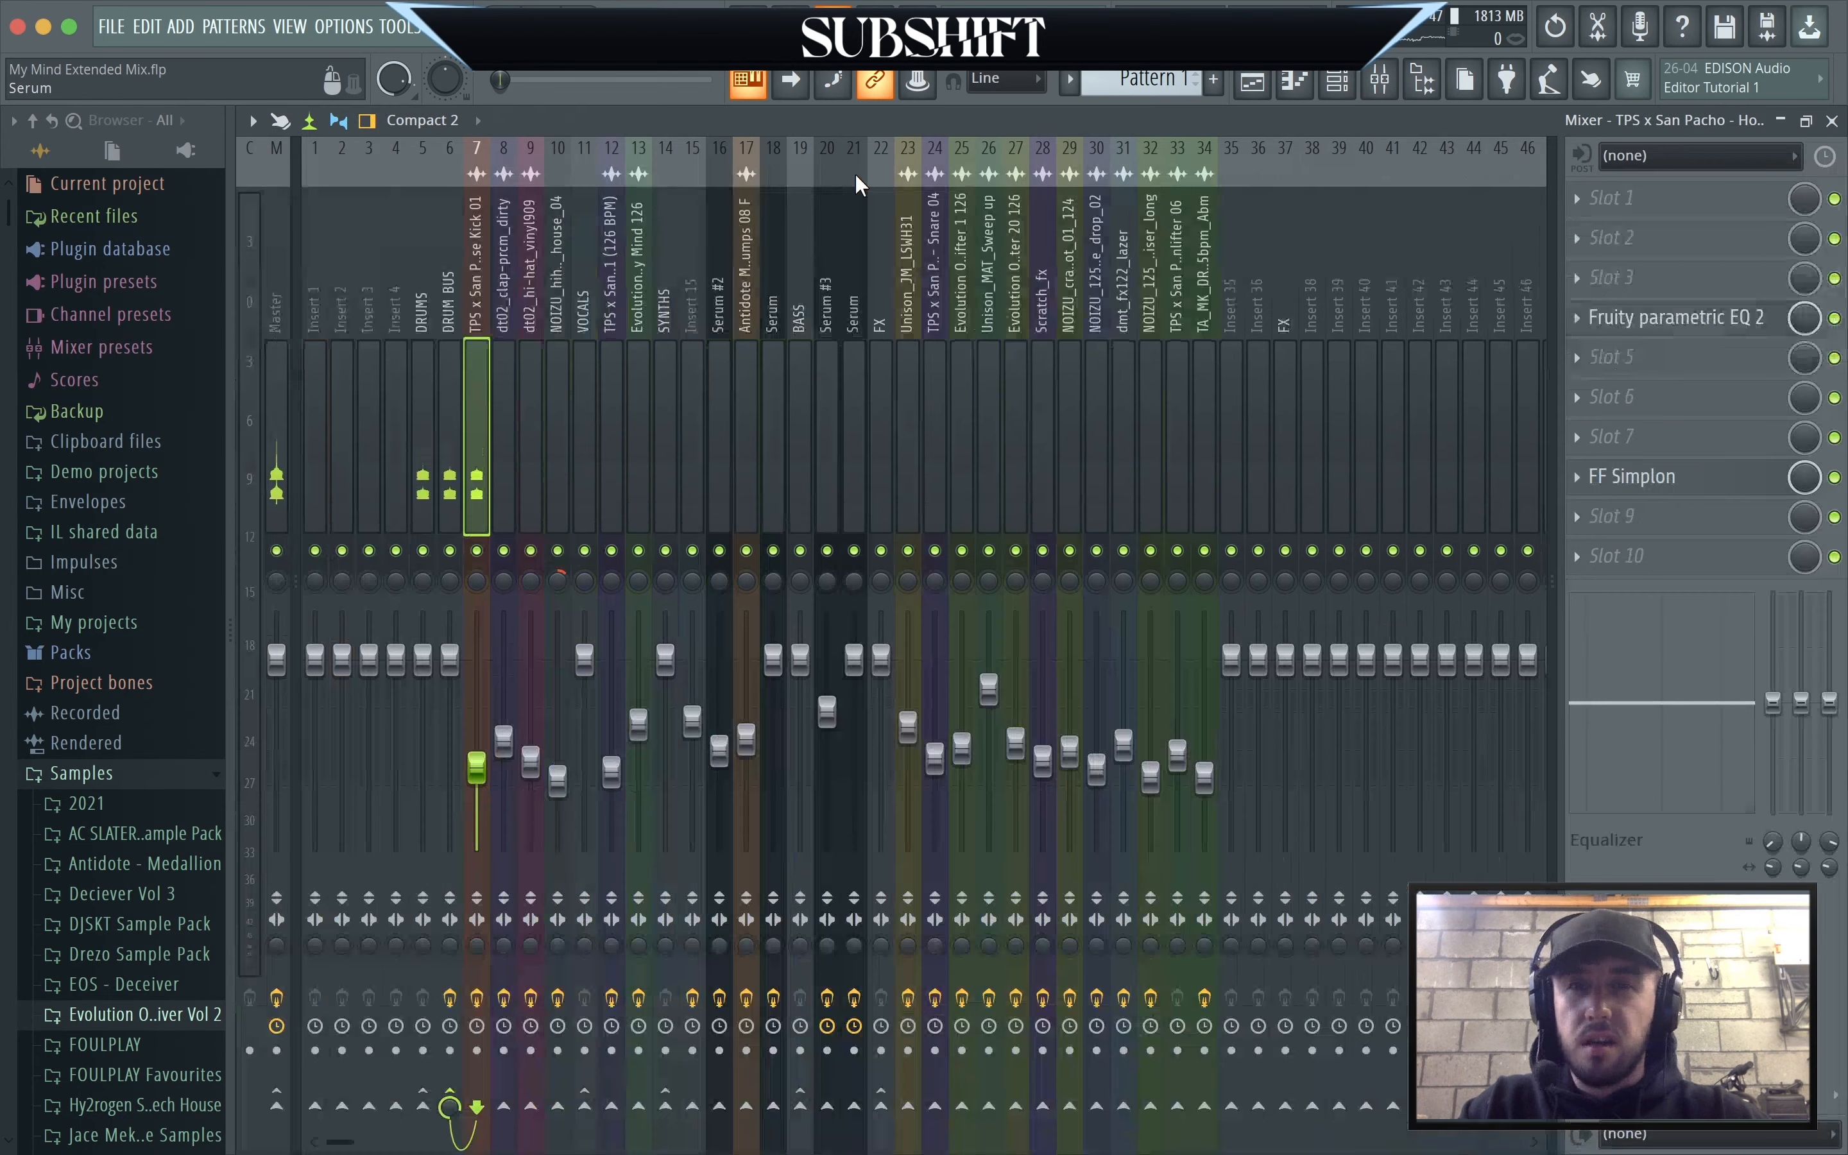
left_click(1715, 320)
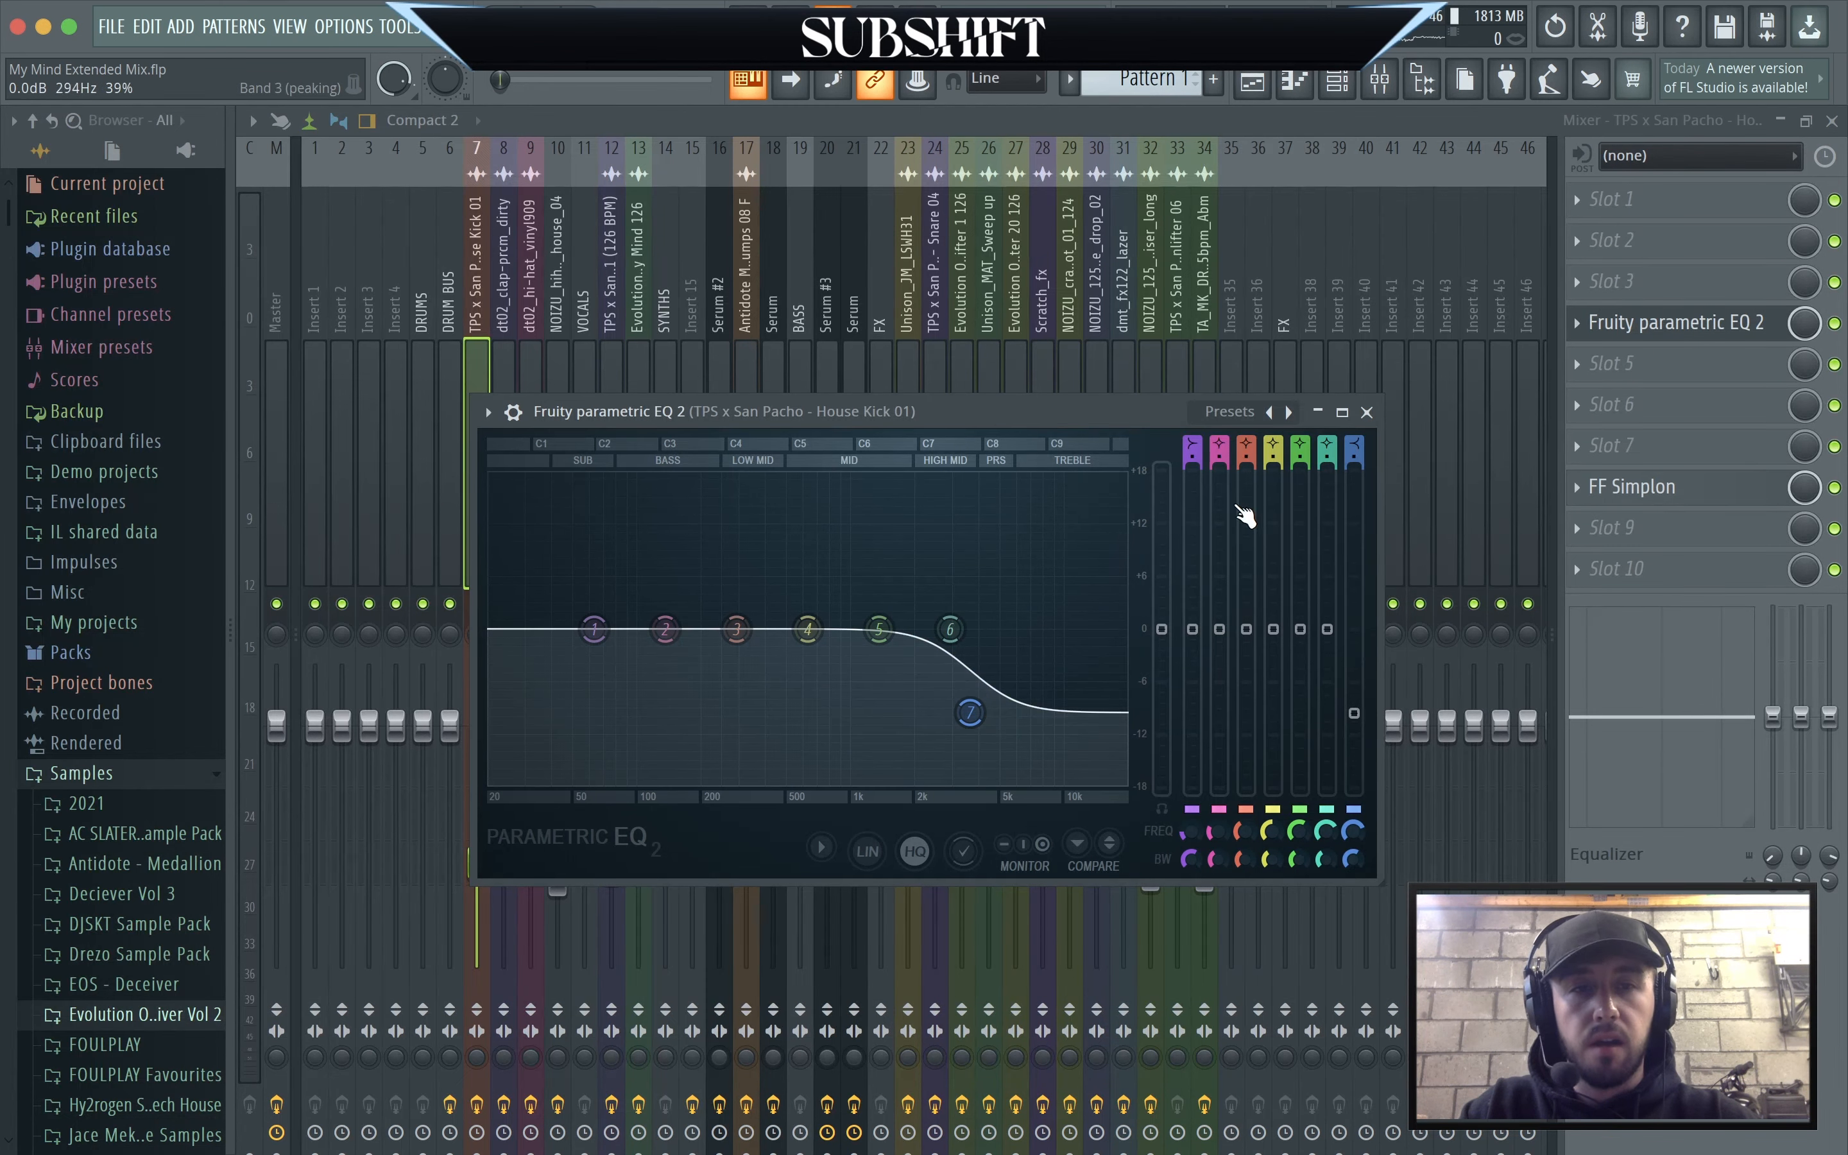
left_click(1367, 412)
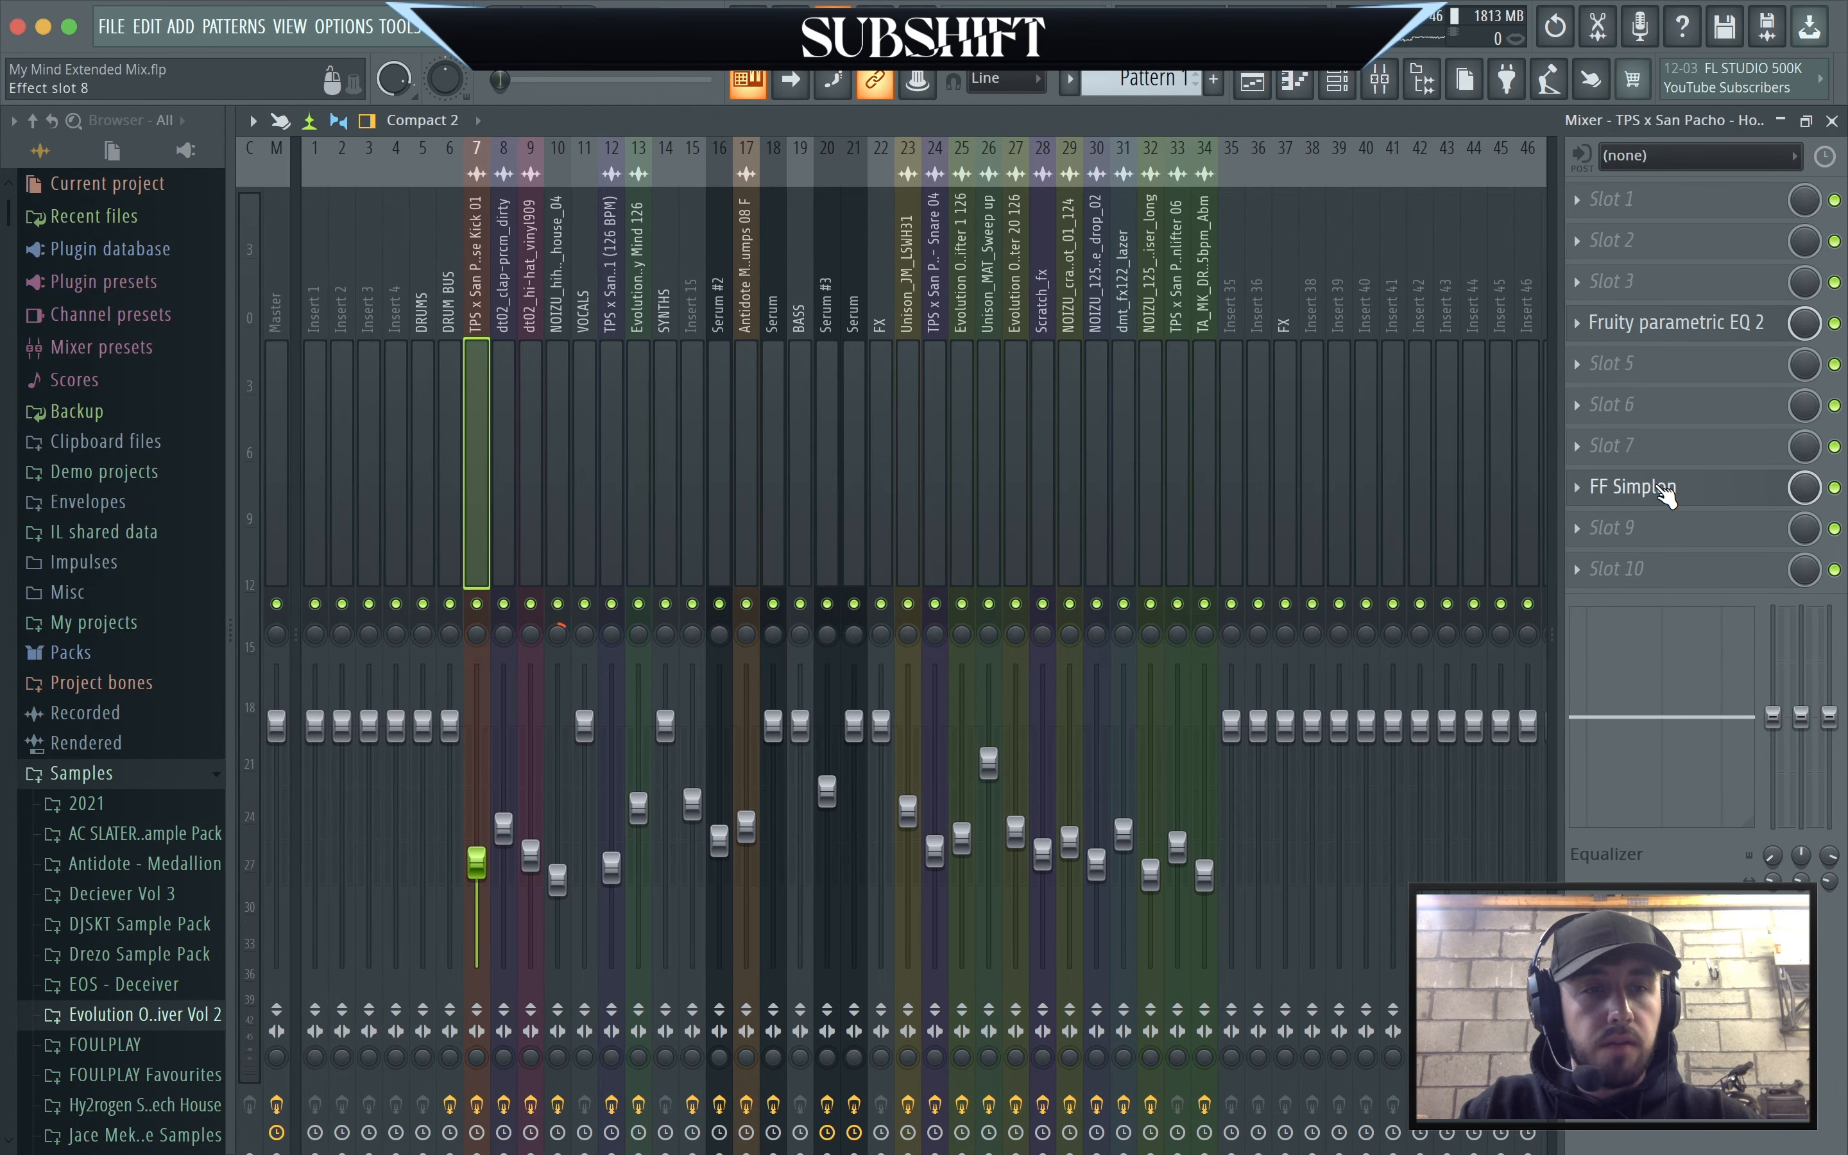
Inspect the channel settings of the dt02_clap-prcm_dirty sample on playlist Track 2.
left_click(1252, 83)
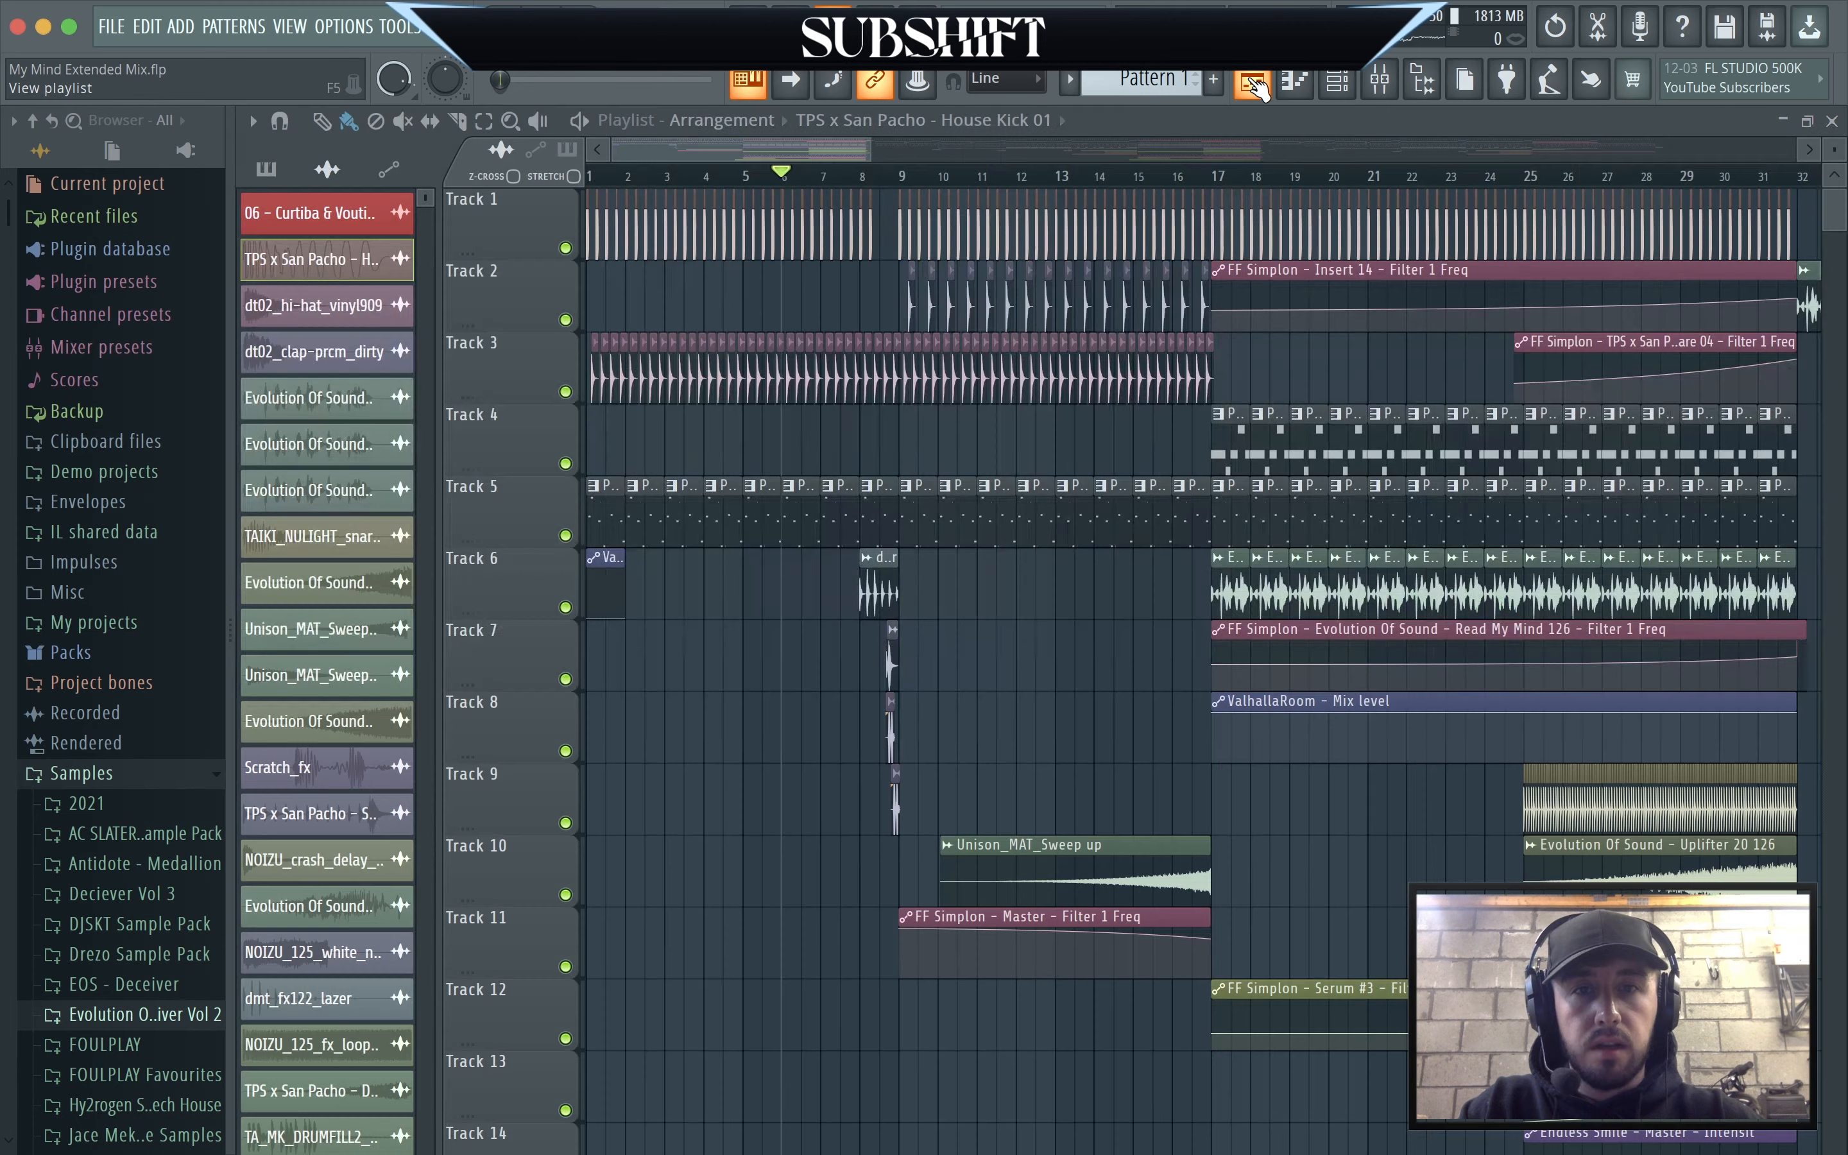
double_click(913, 319)
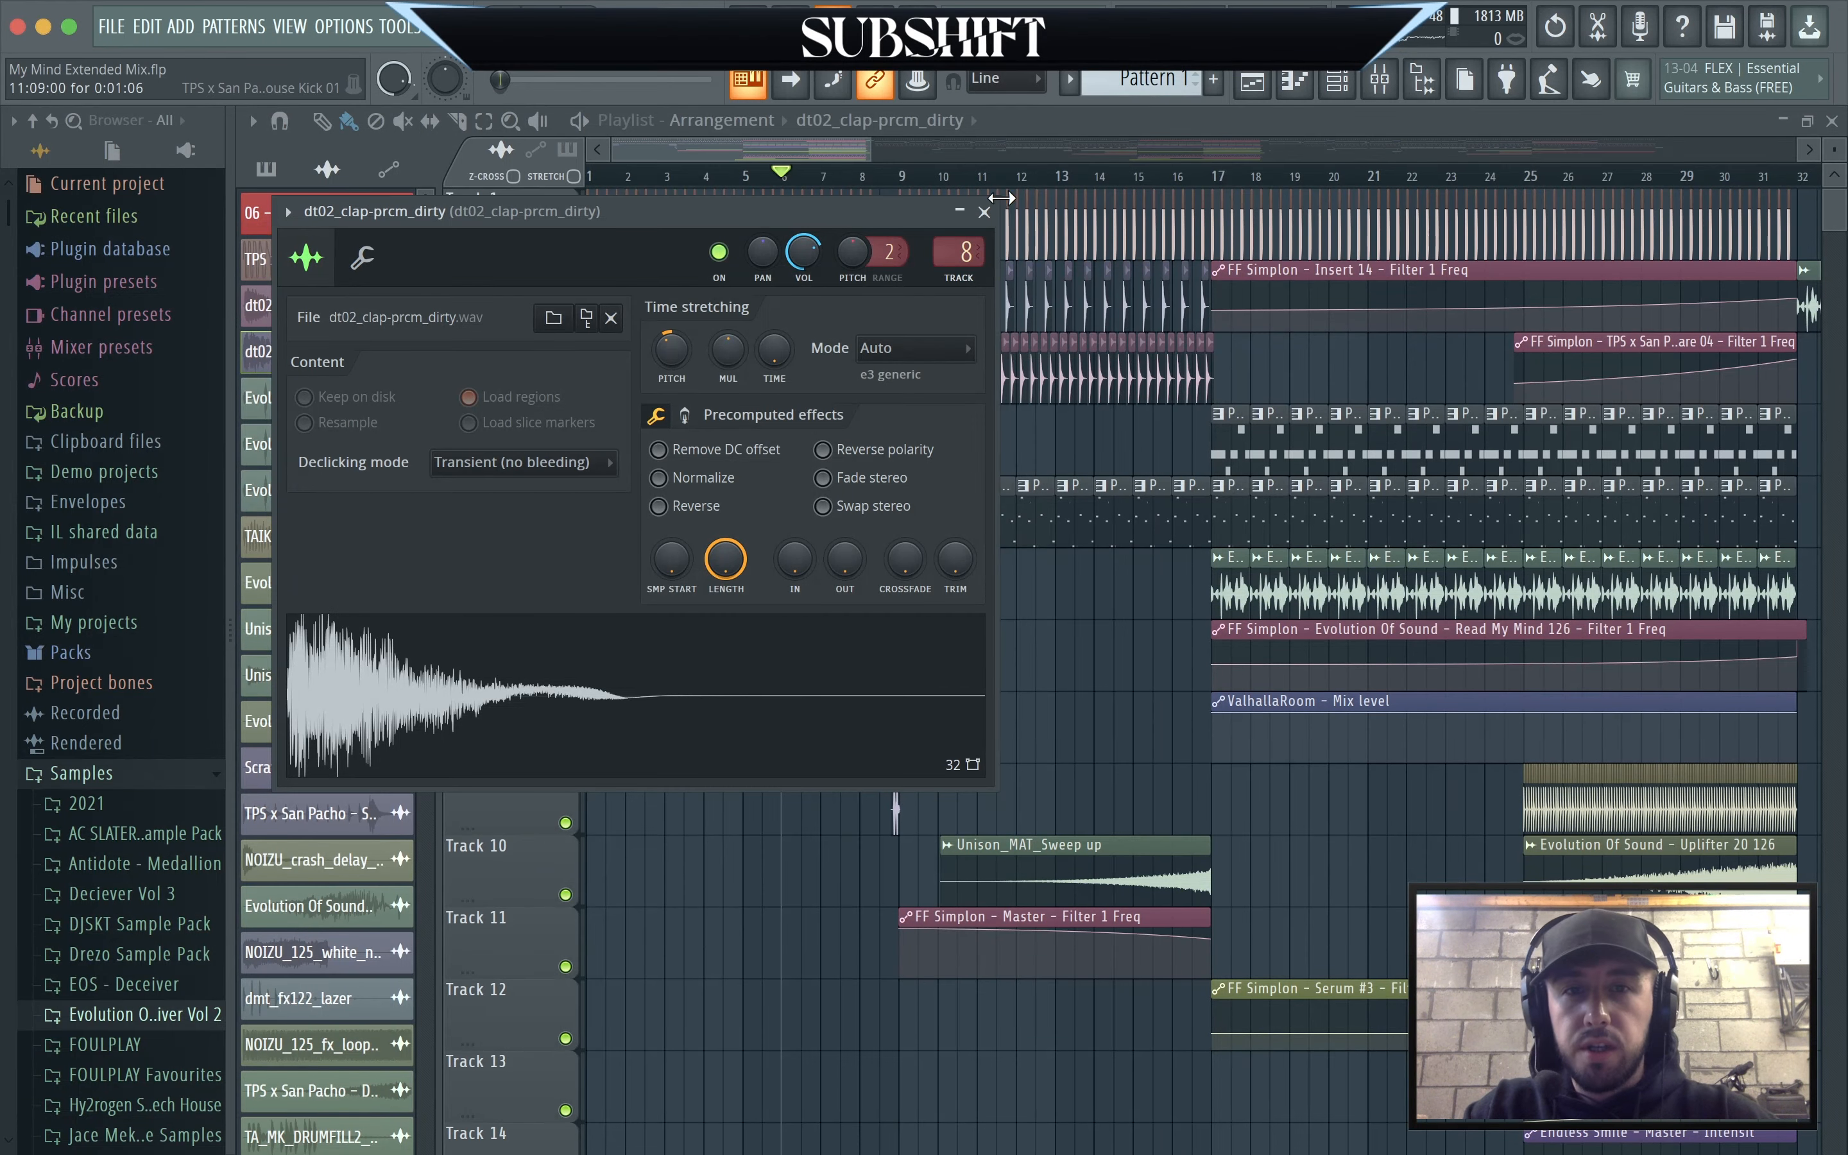
left_click(985, 211)
Review the clap's mixer effects, checking the Fruity parametric EQ 2 curve and the Ozone 9 Imager stereo width.
left_click(1378, 95)
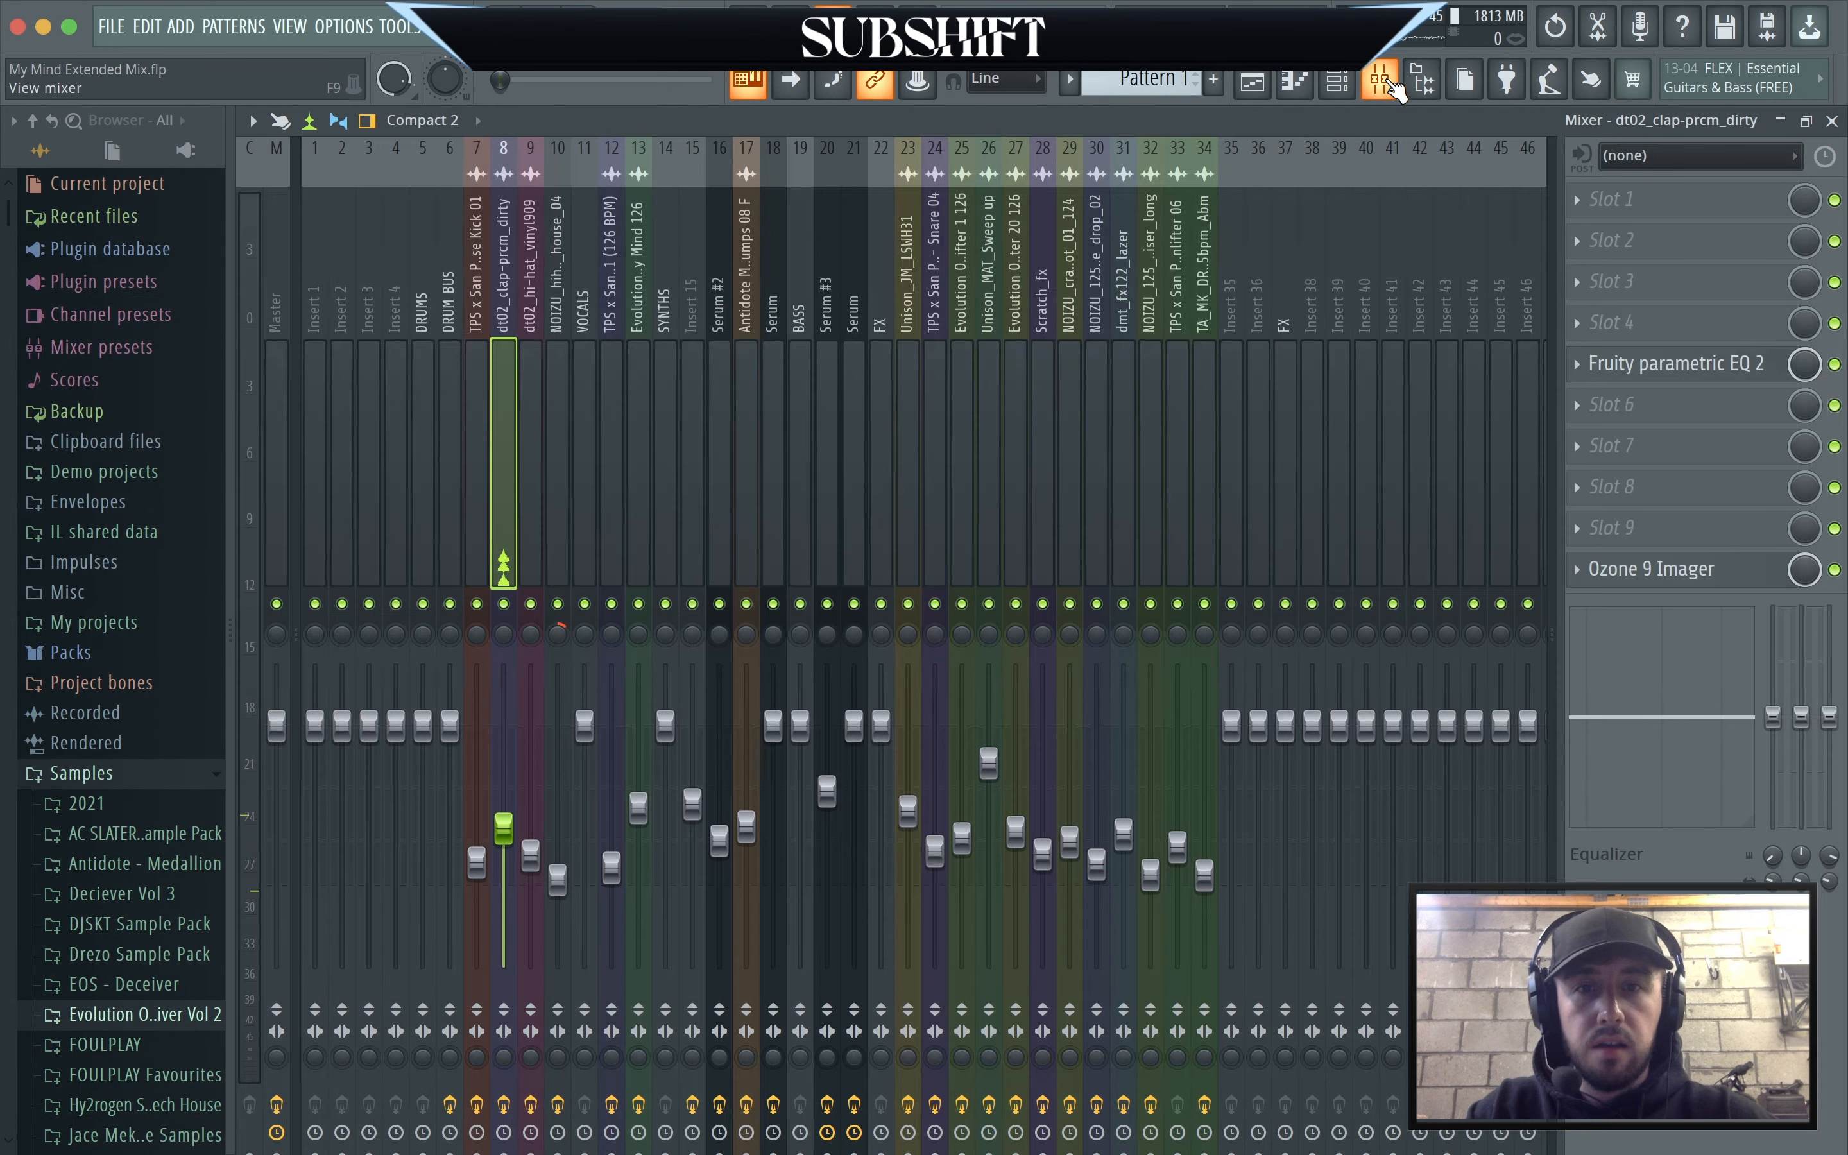
left_click(1728, 366)
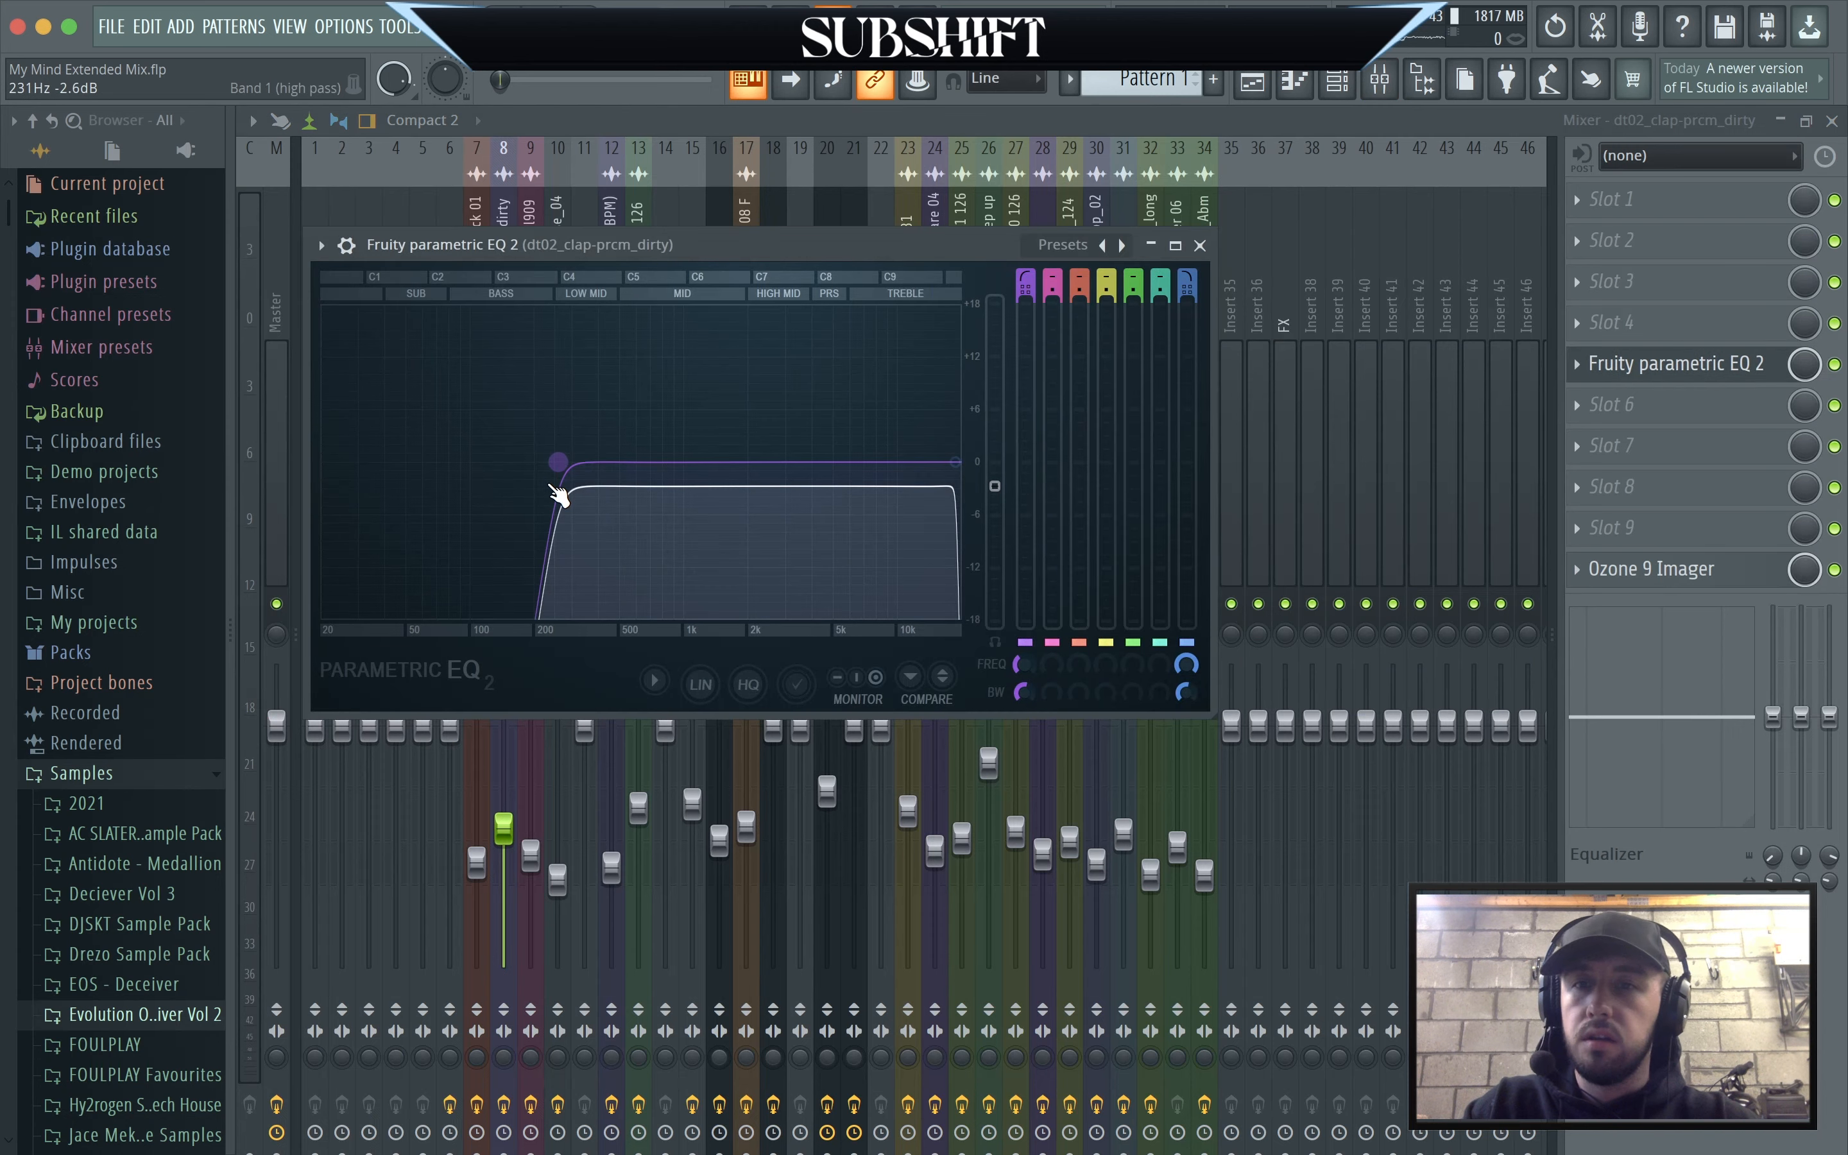
left_click(1205, 244)
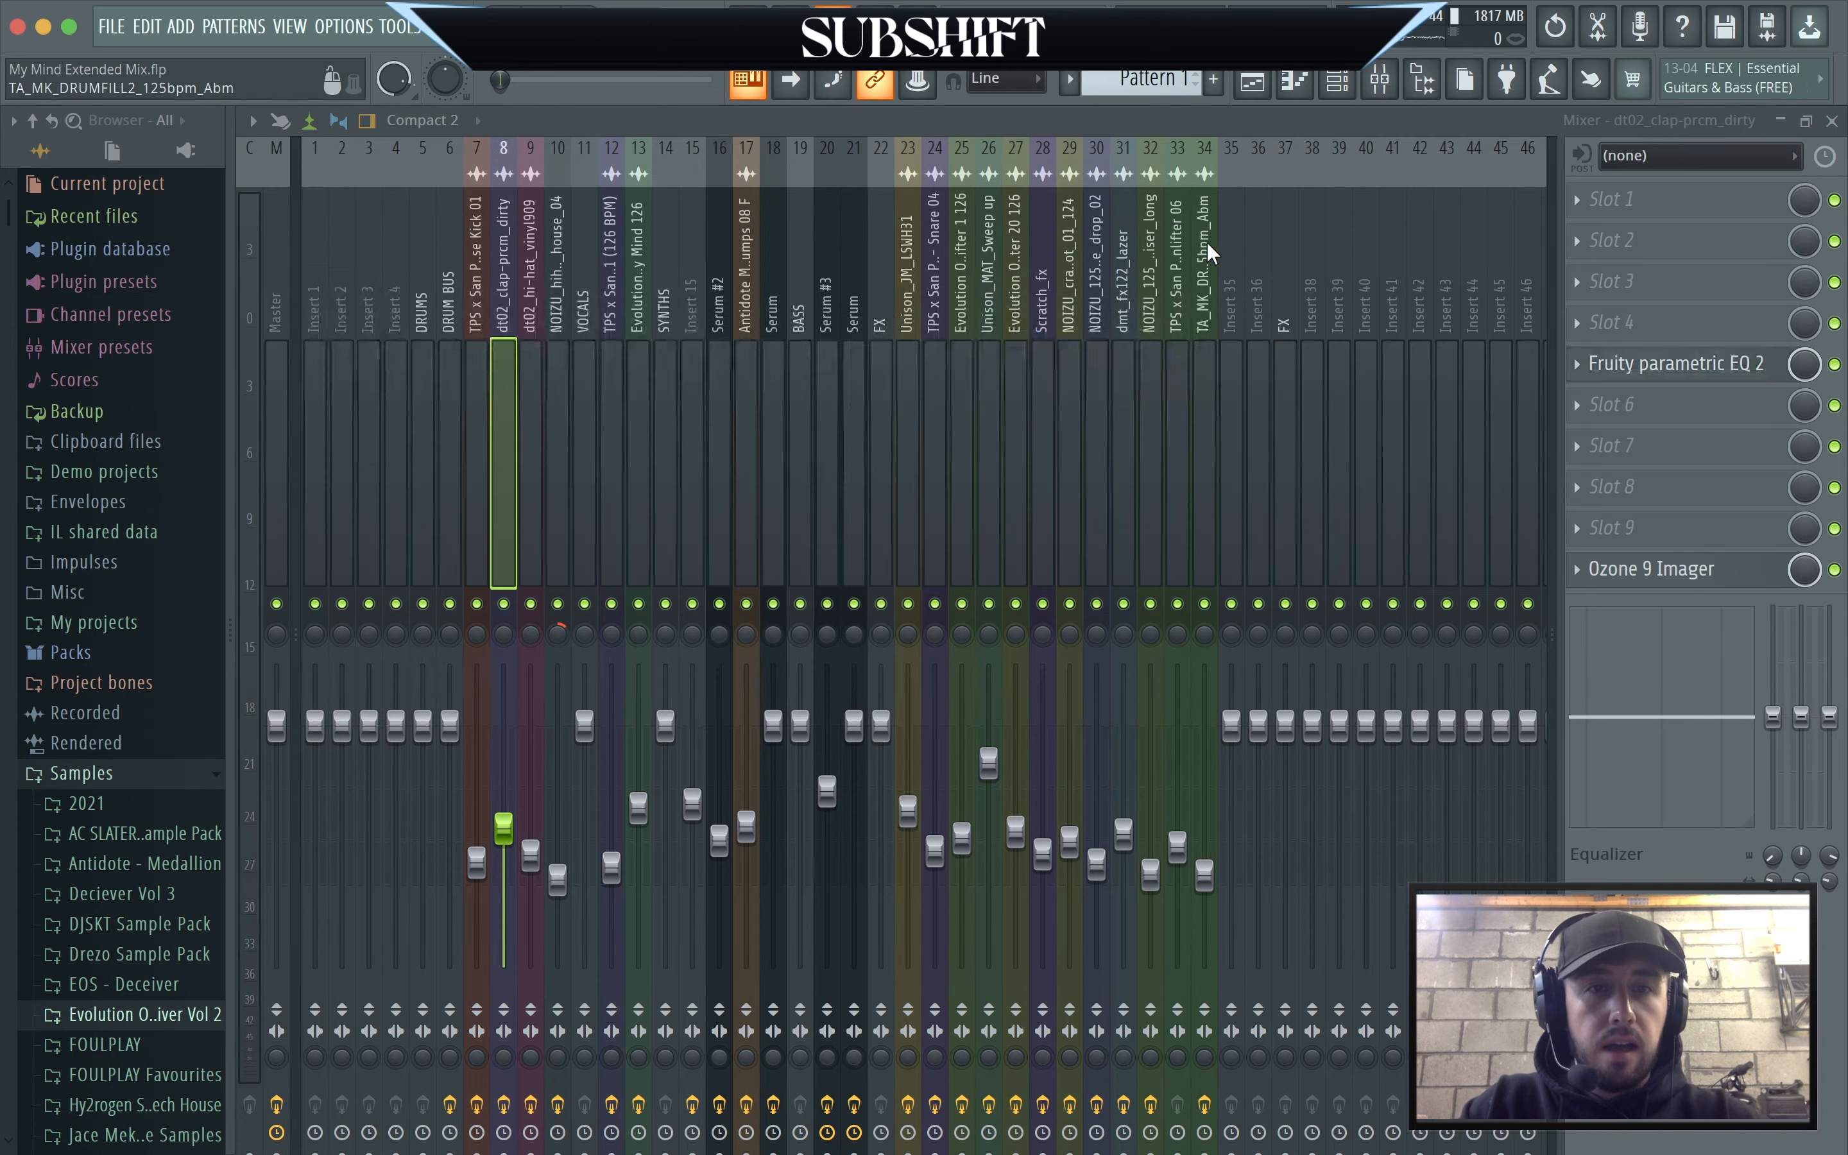
left_click(1642, 573)
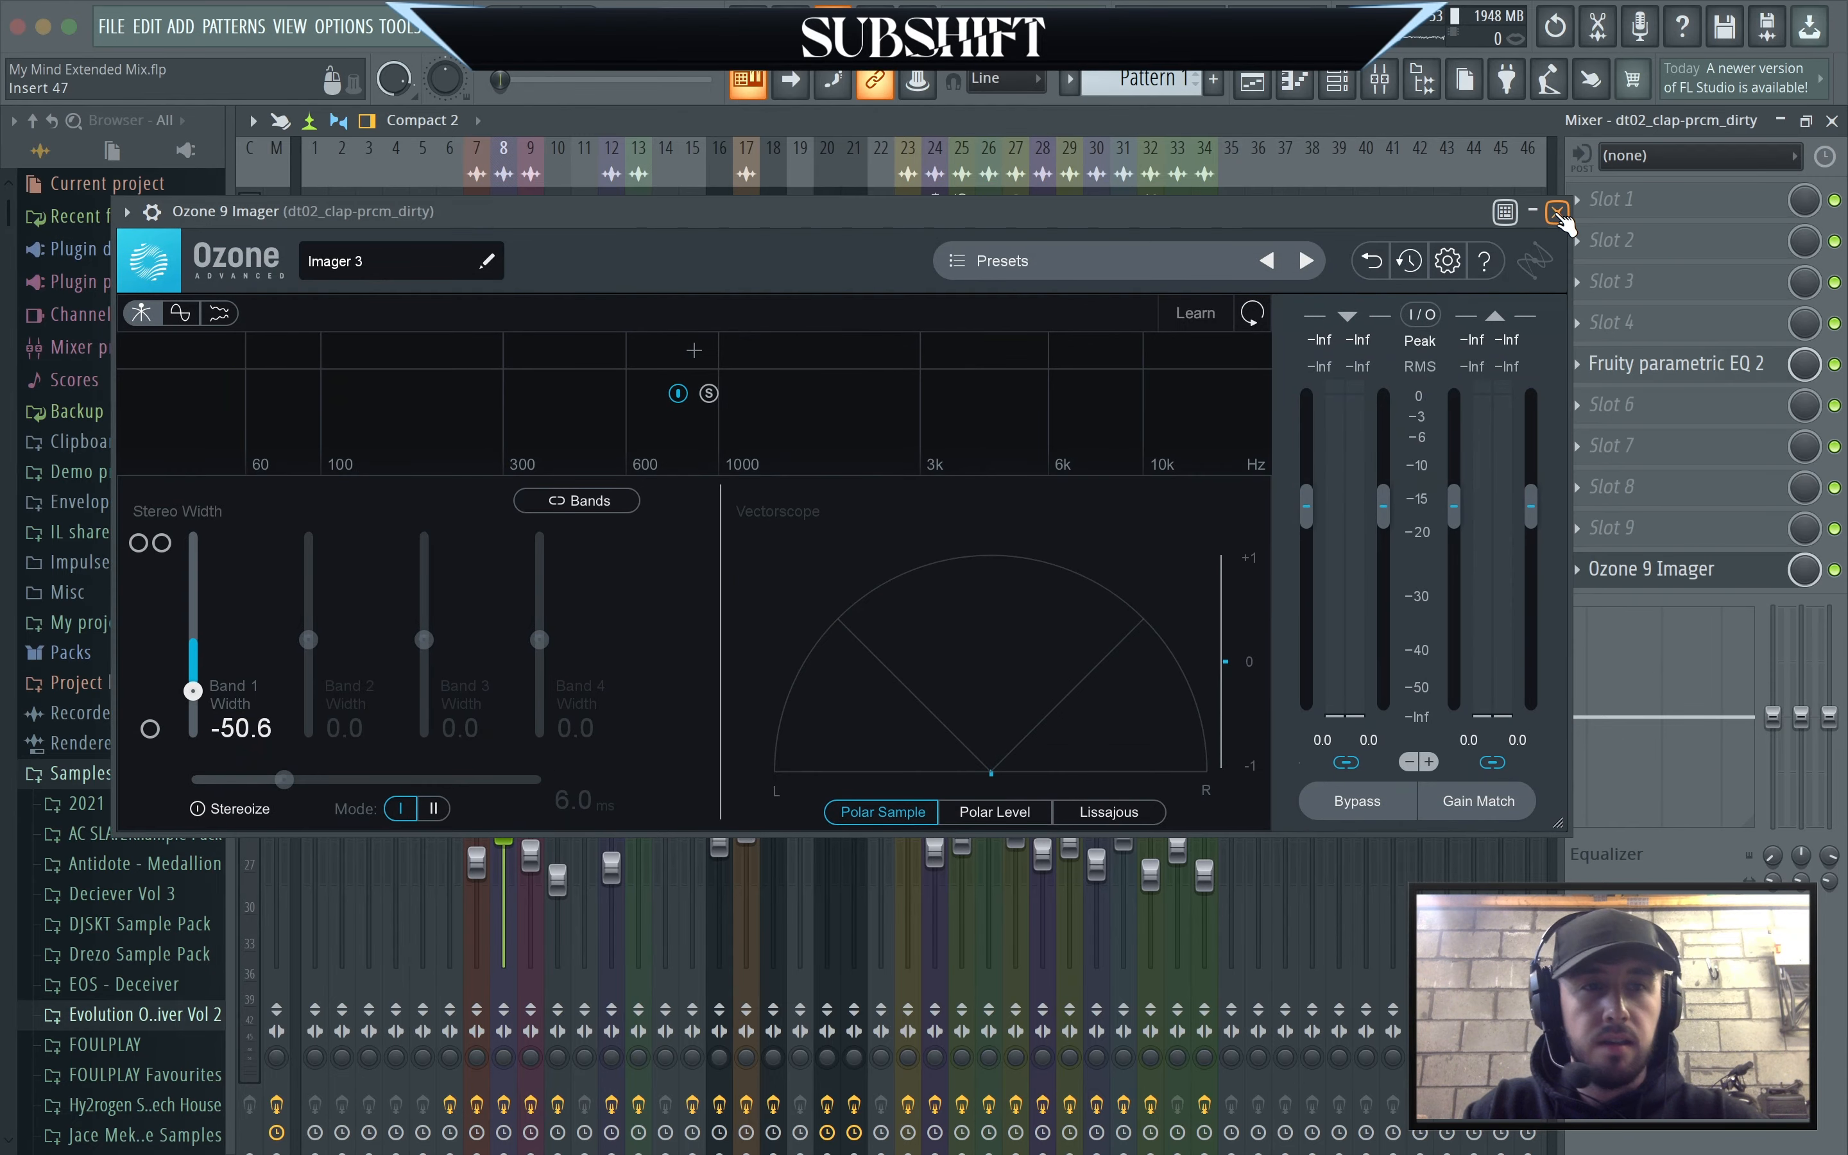
left_click(1554, 196)
Inspect the dt02_hi-hat_vinyl909 sample's channel settings on Track 3 and the effects on its mixer track.
left_click(1252, 80)
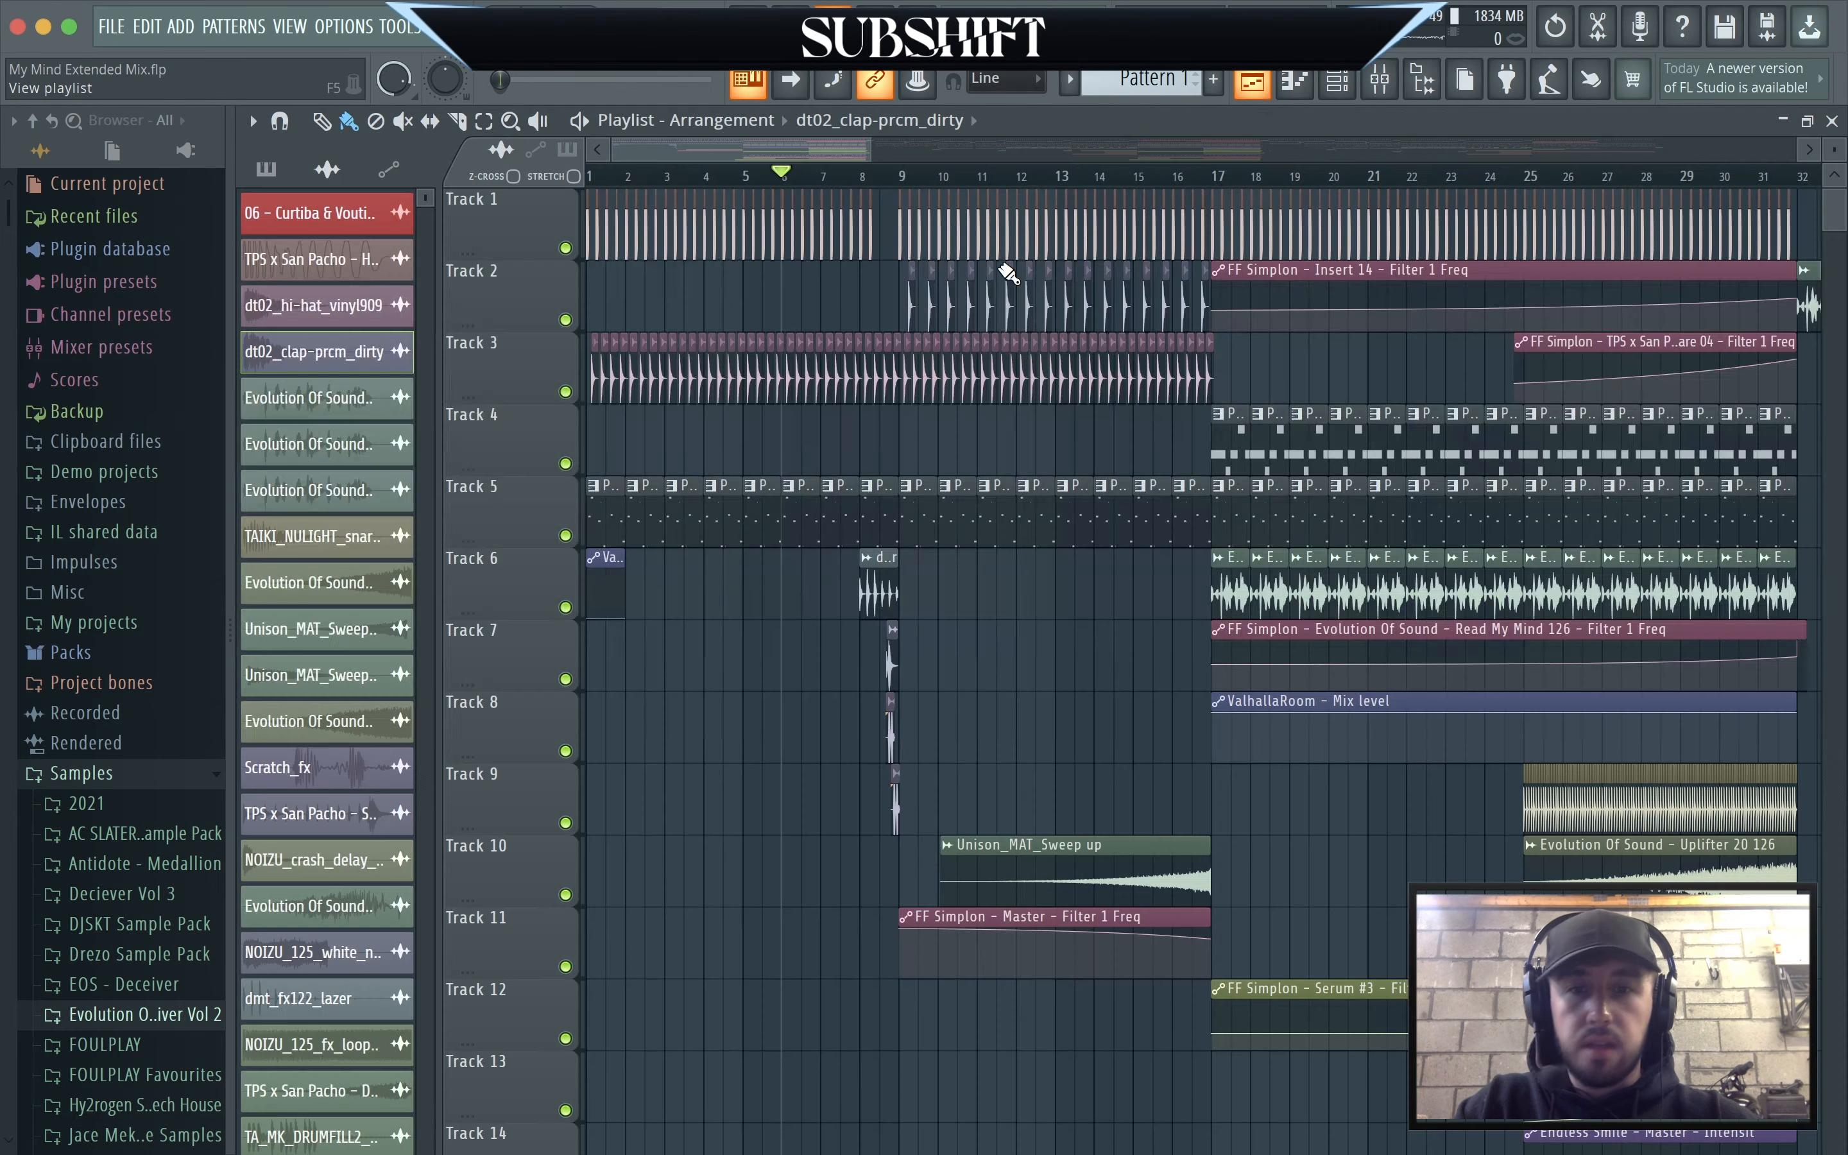
left_click(905, 362)
double_click(905, 362)
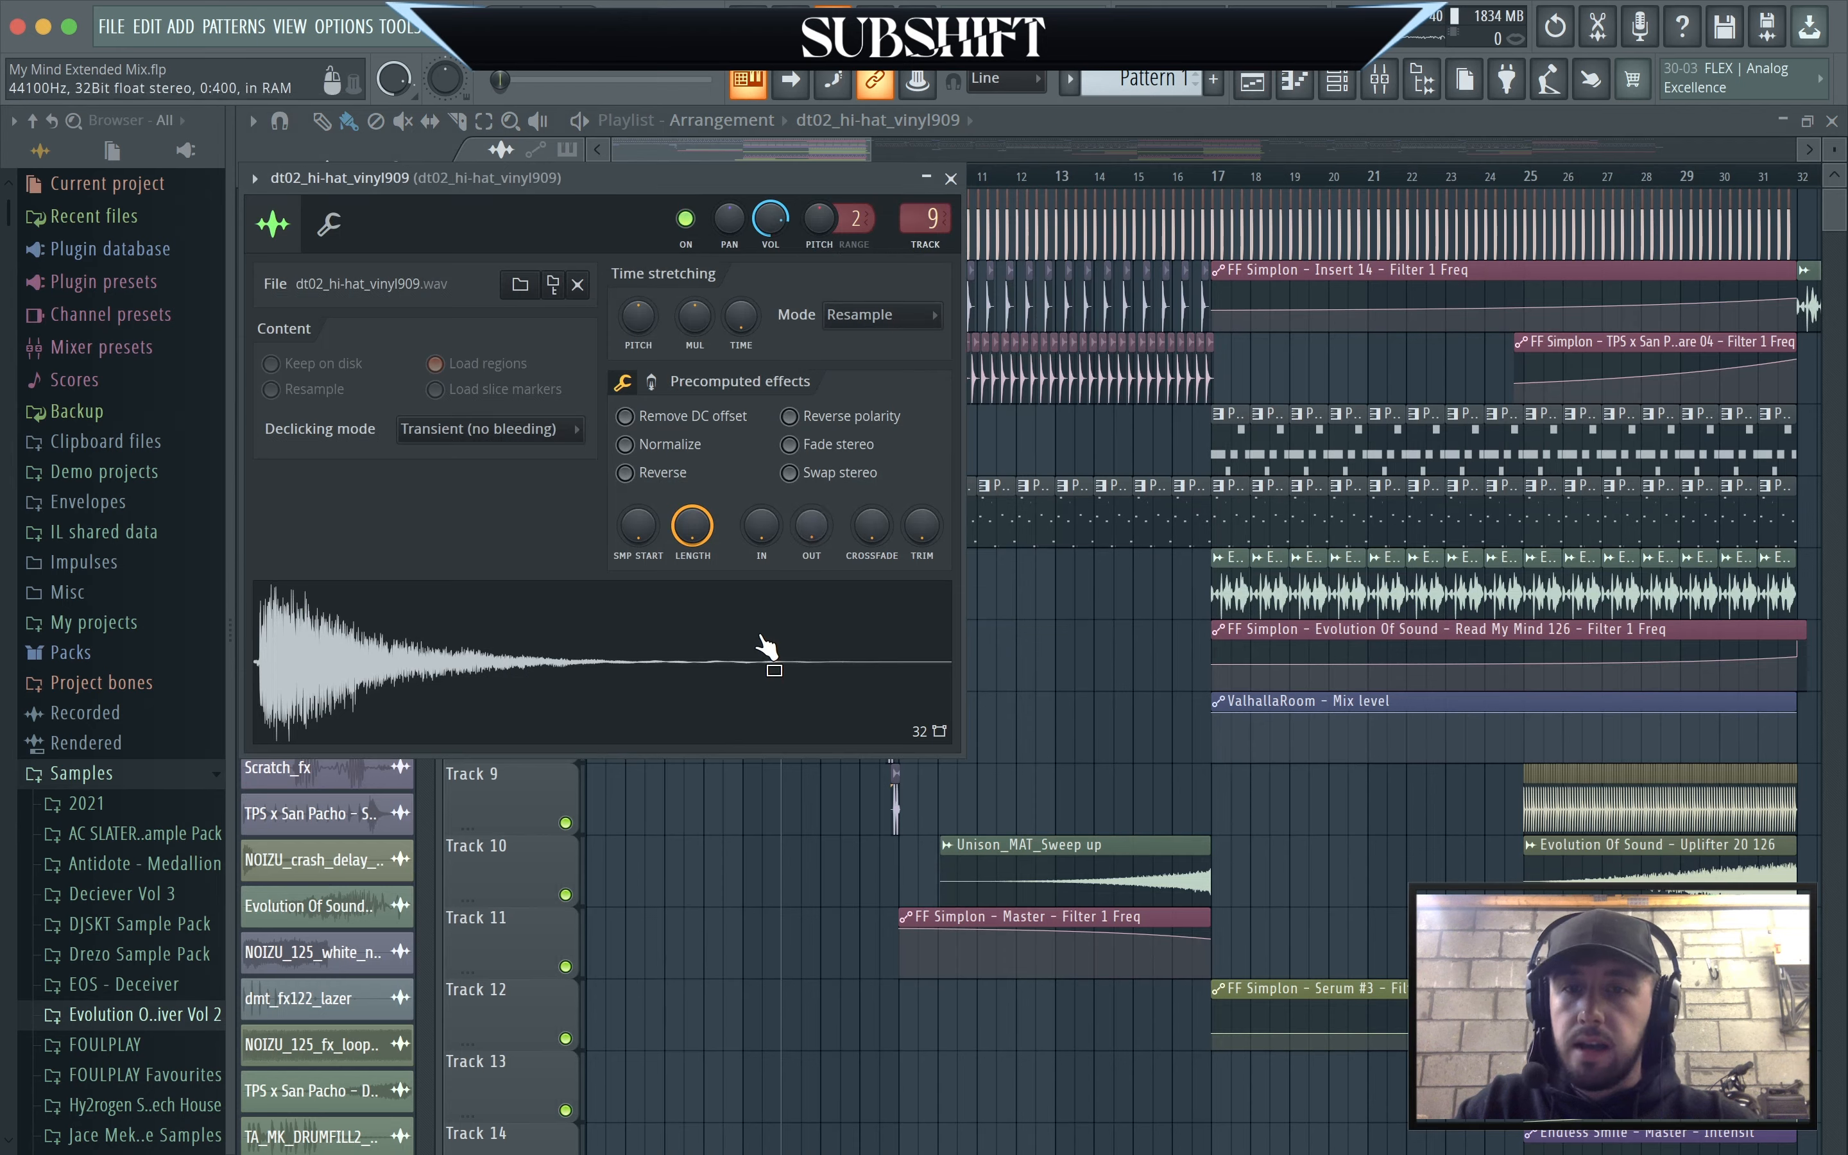
left_click(951, 178)
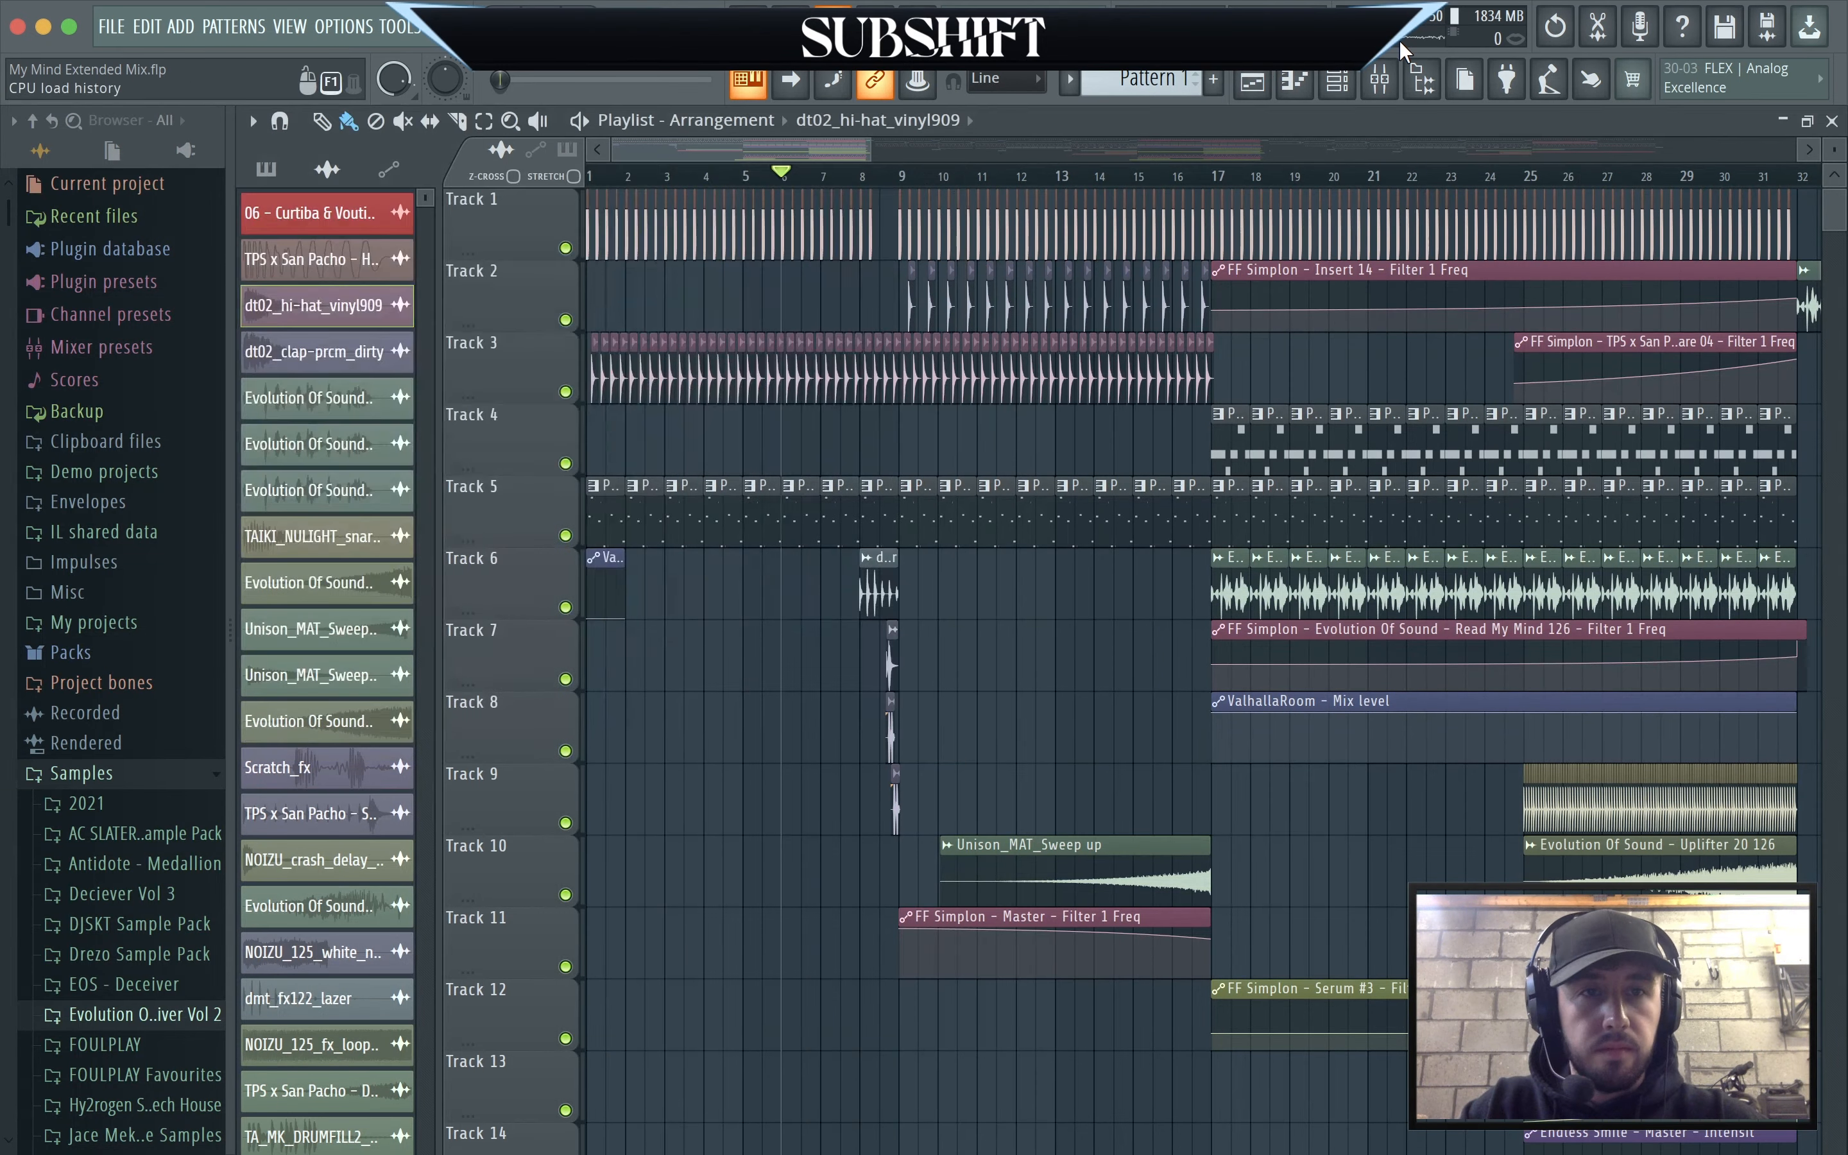
left_click(1396, 75)
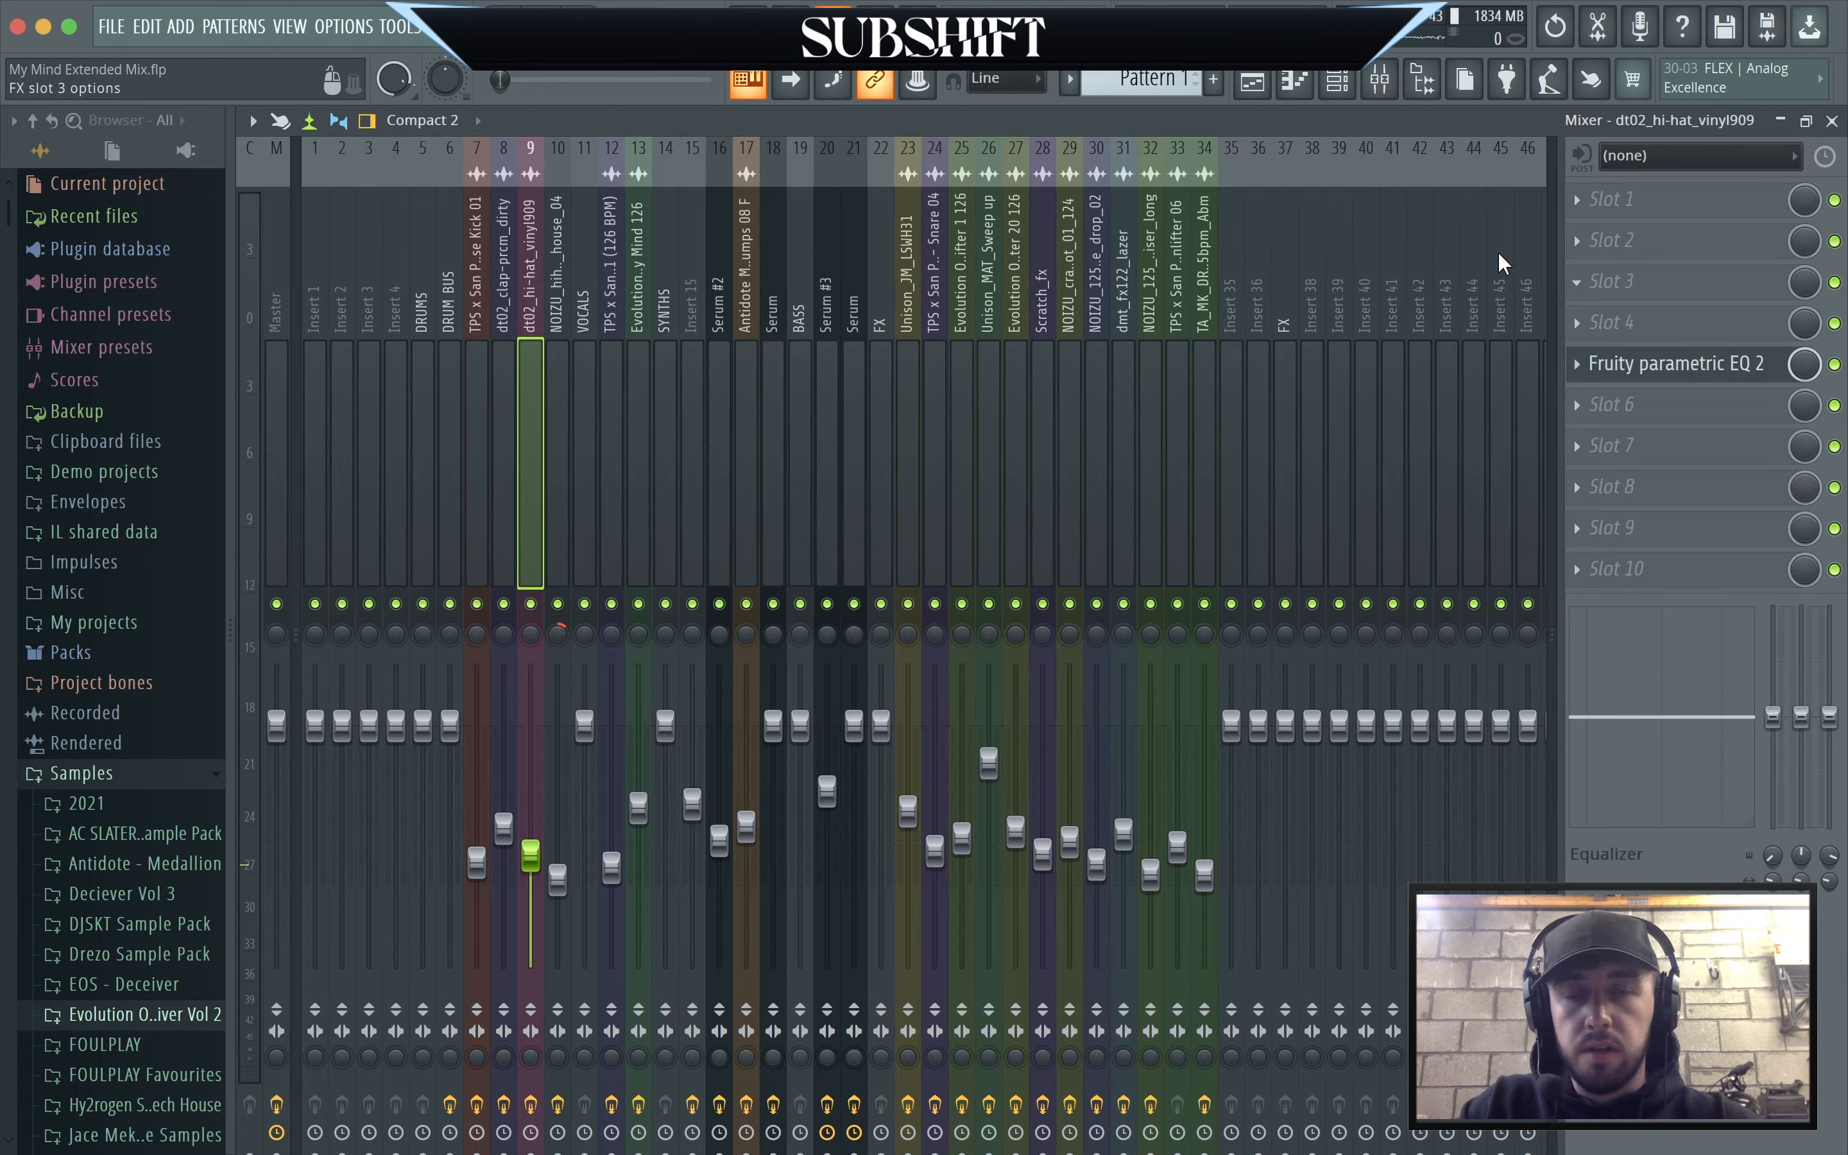
Audition only playlist Tracks 1 to 3 from bar 9 and restore all muted tracks.
left_click(1252, 80)
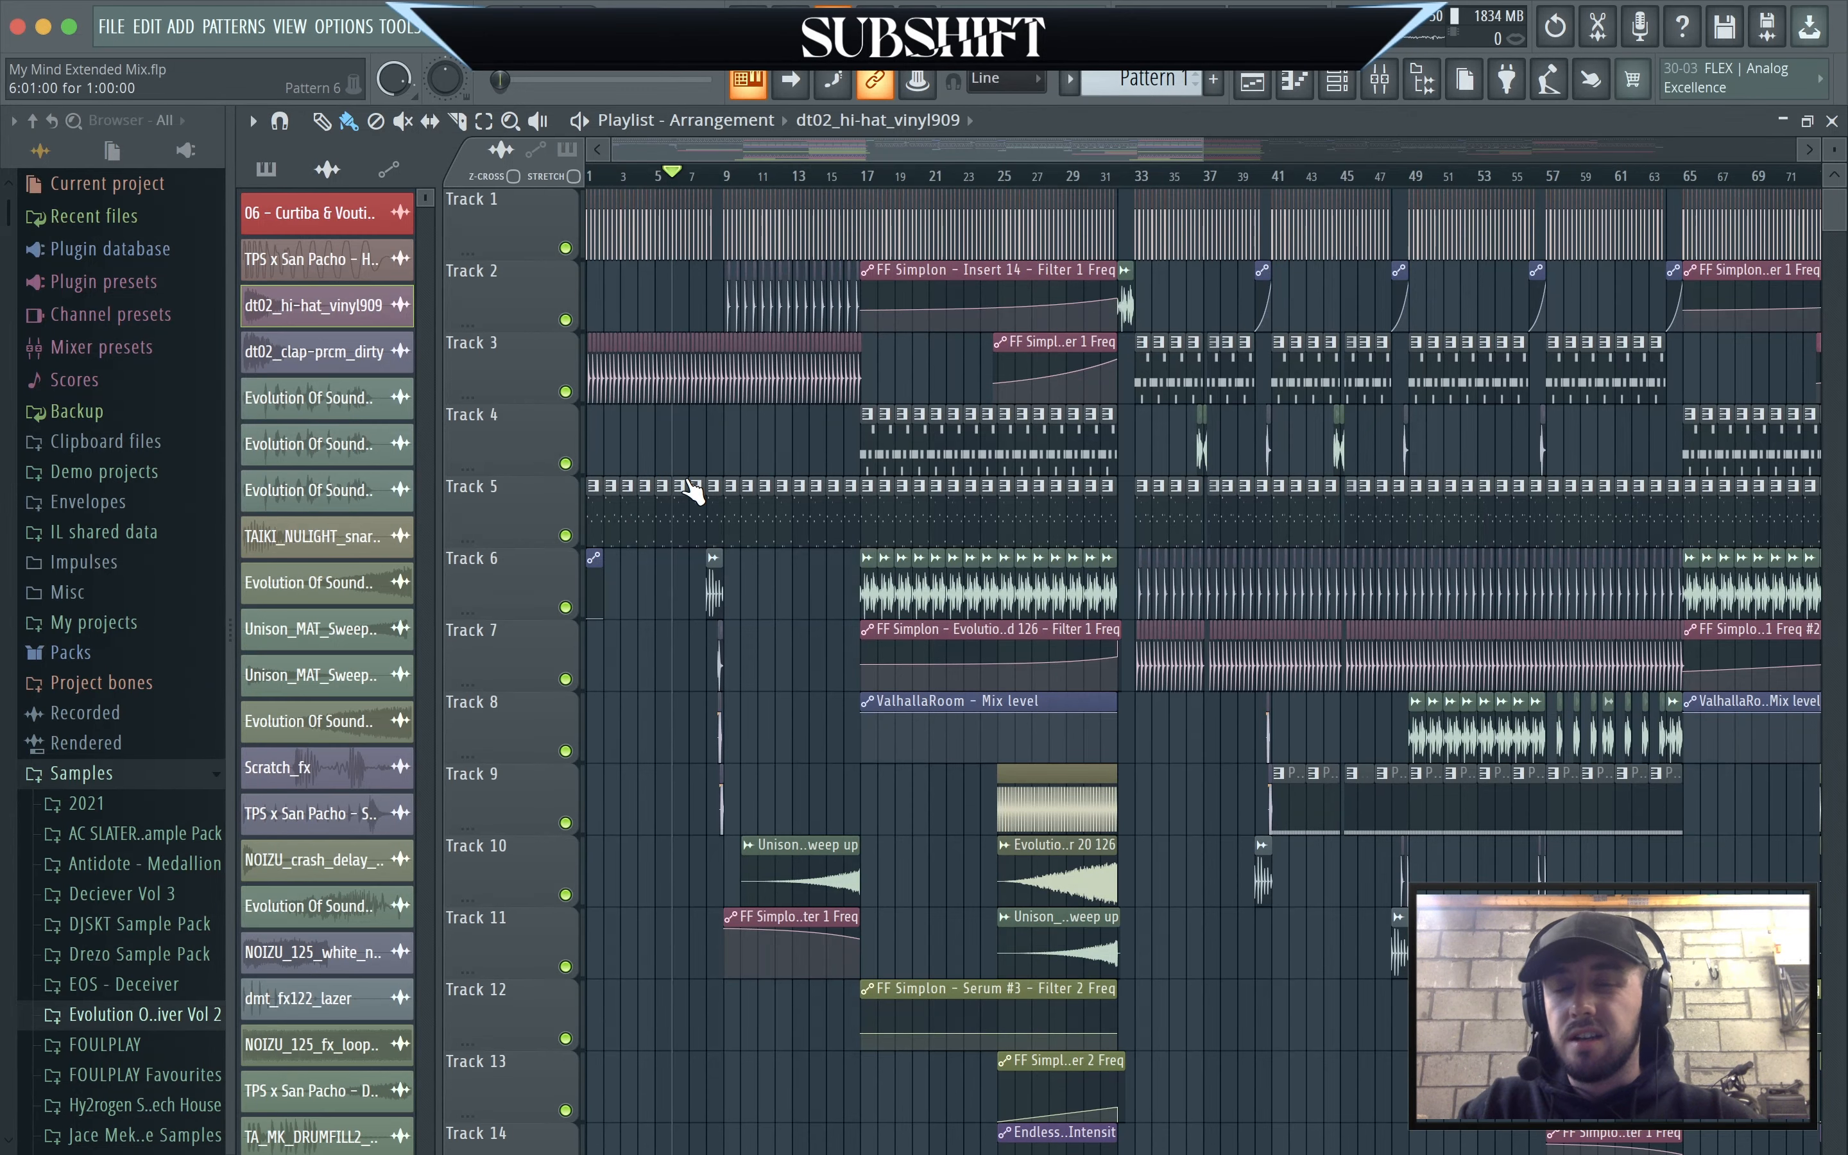
scroll(692, 491, "up", 3)
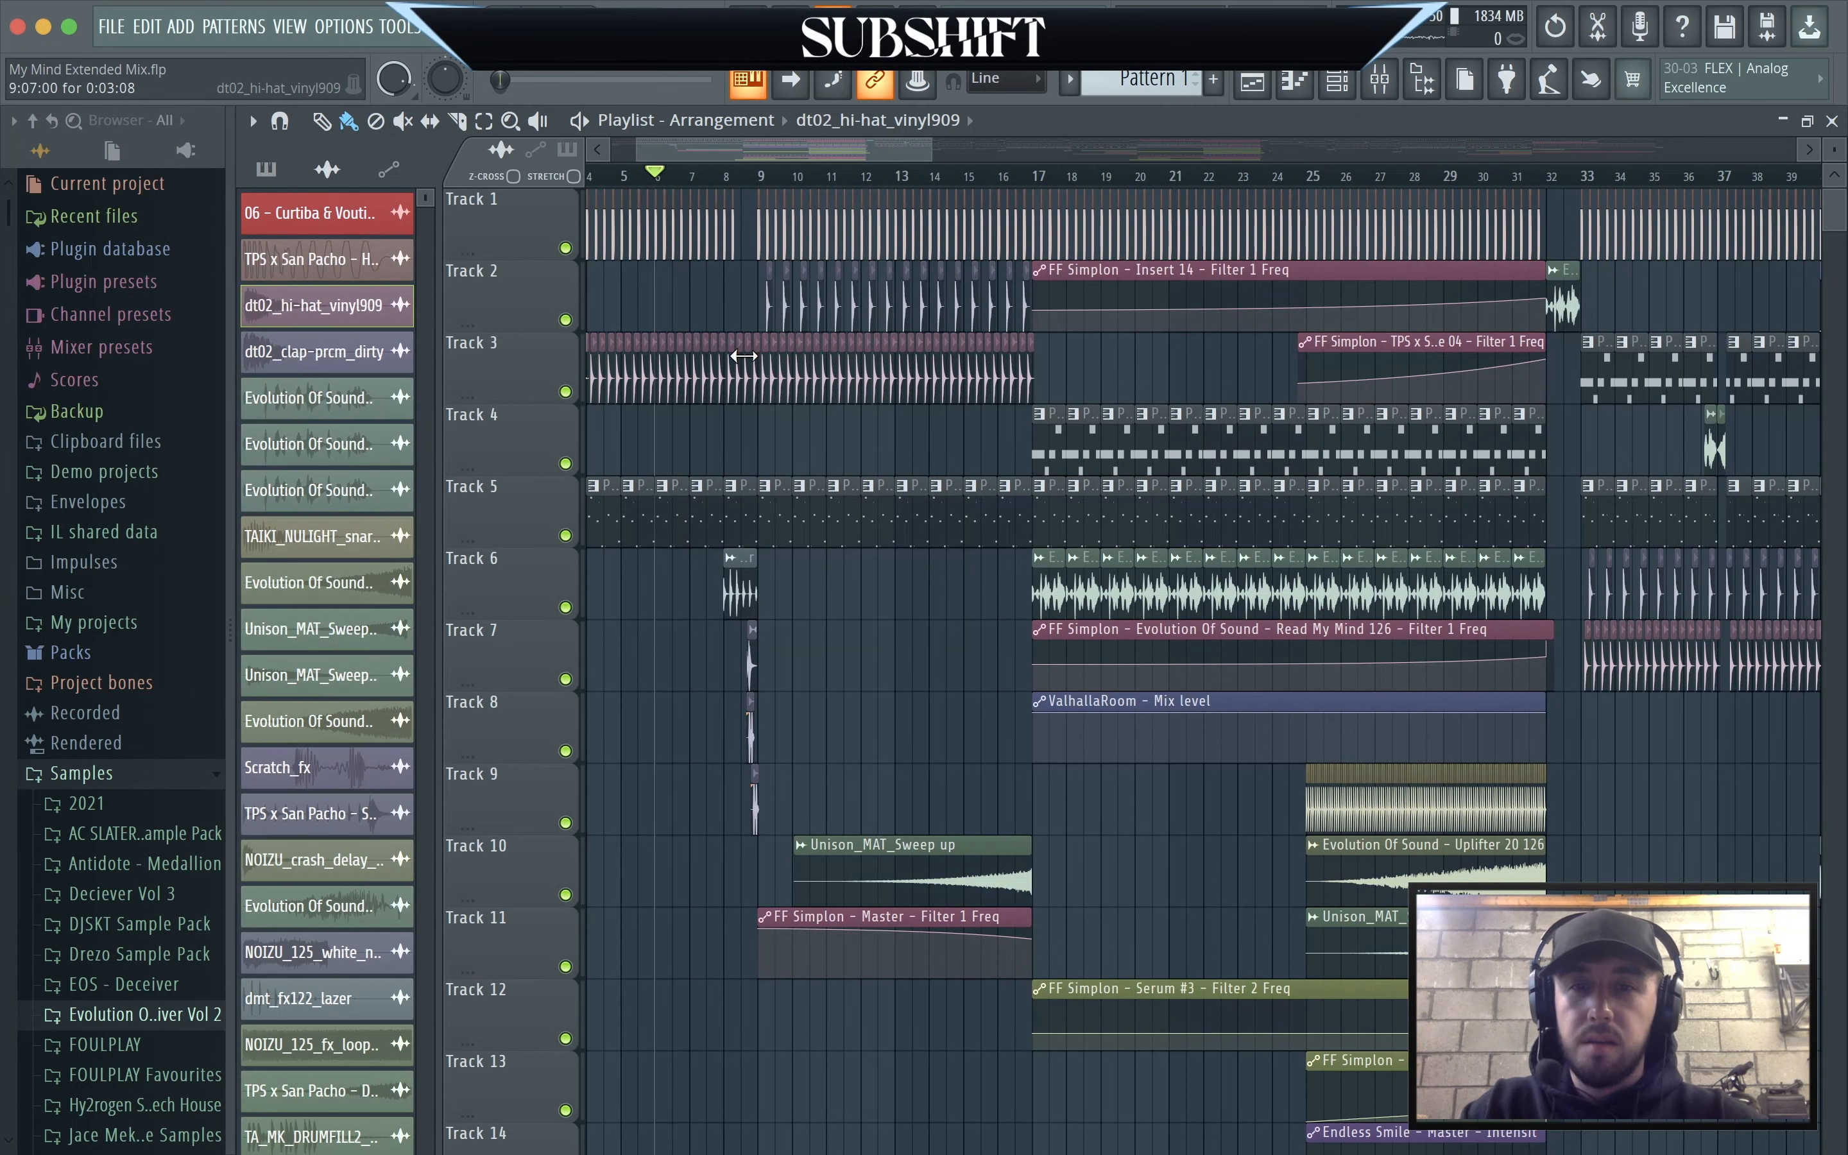
right_click(565, 247)
left_click(566, 320)
left_click(565, 392)
left_click(762, 177)
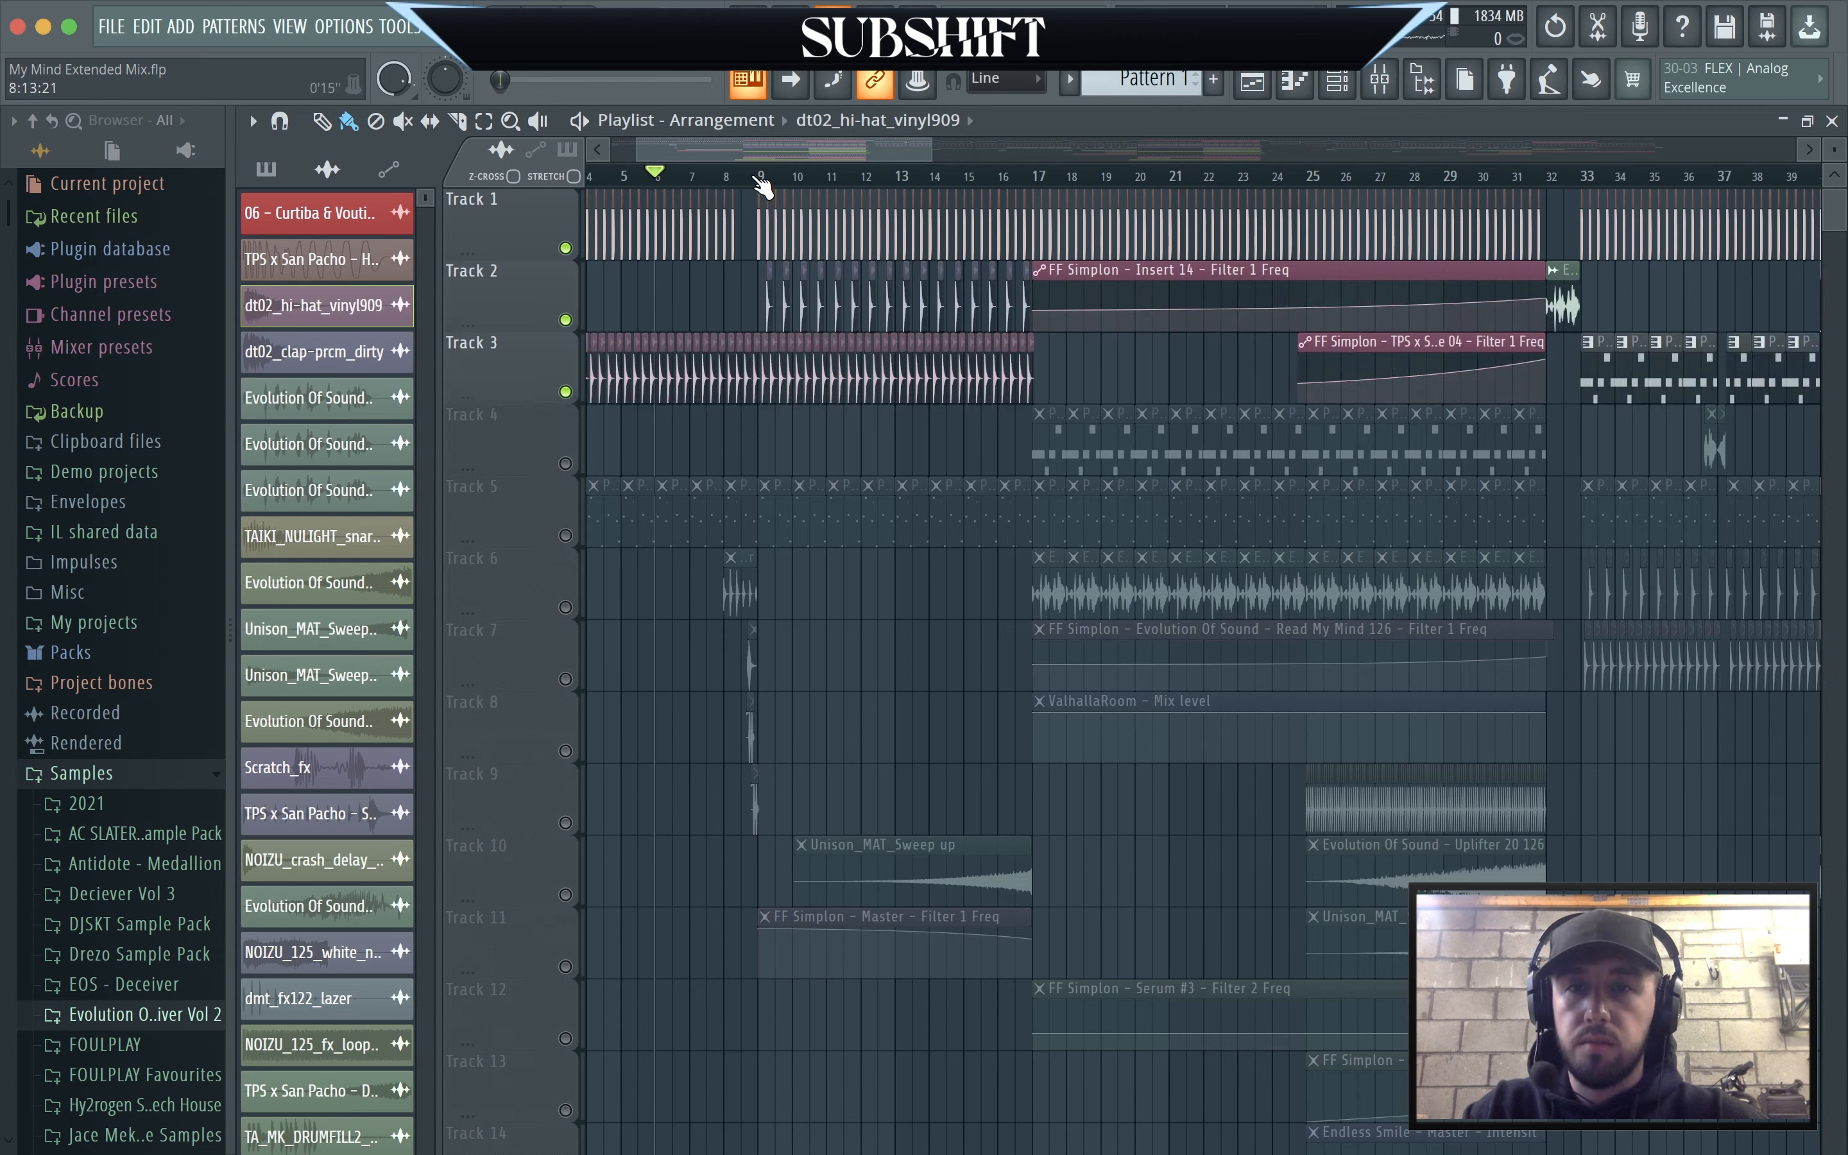
key("space")
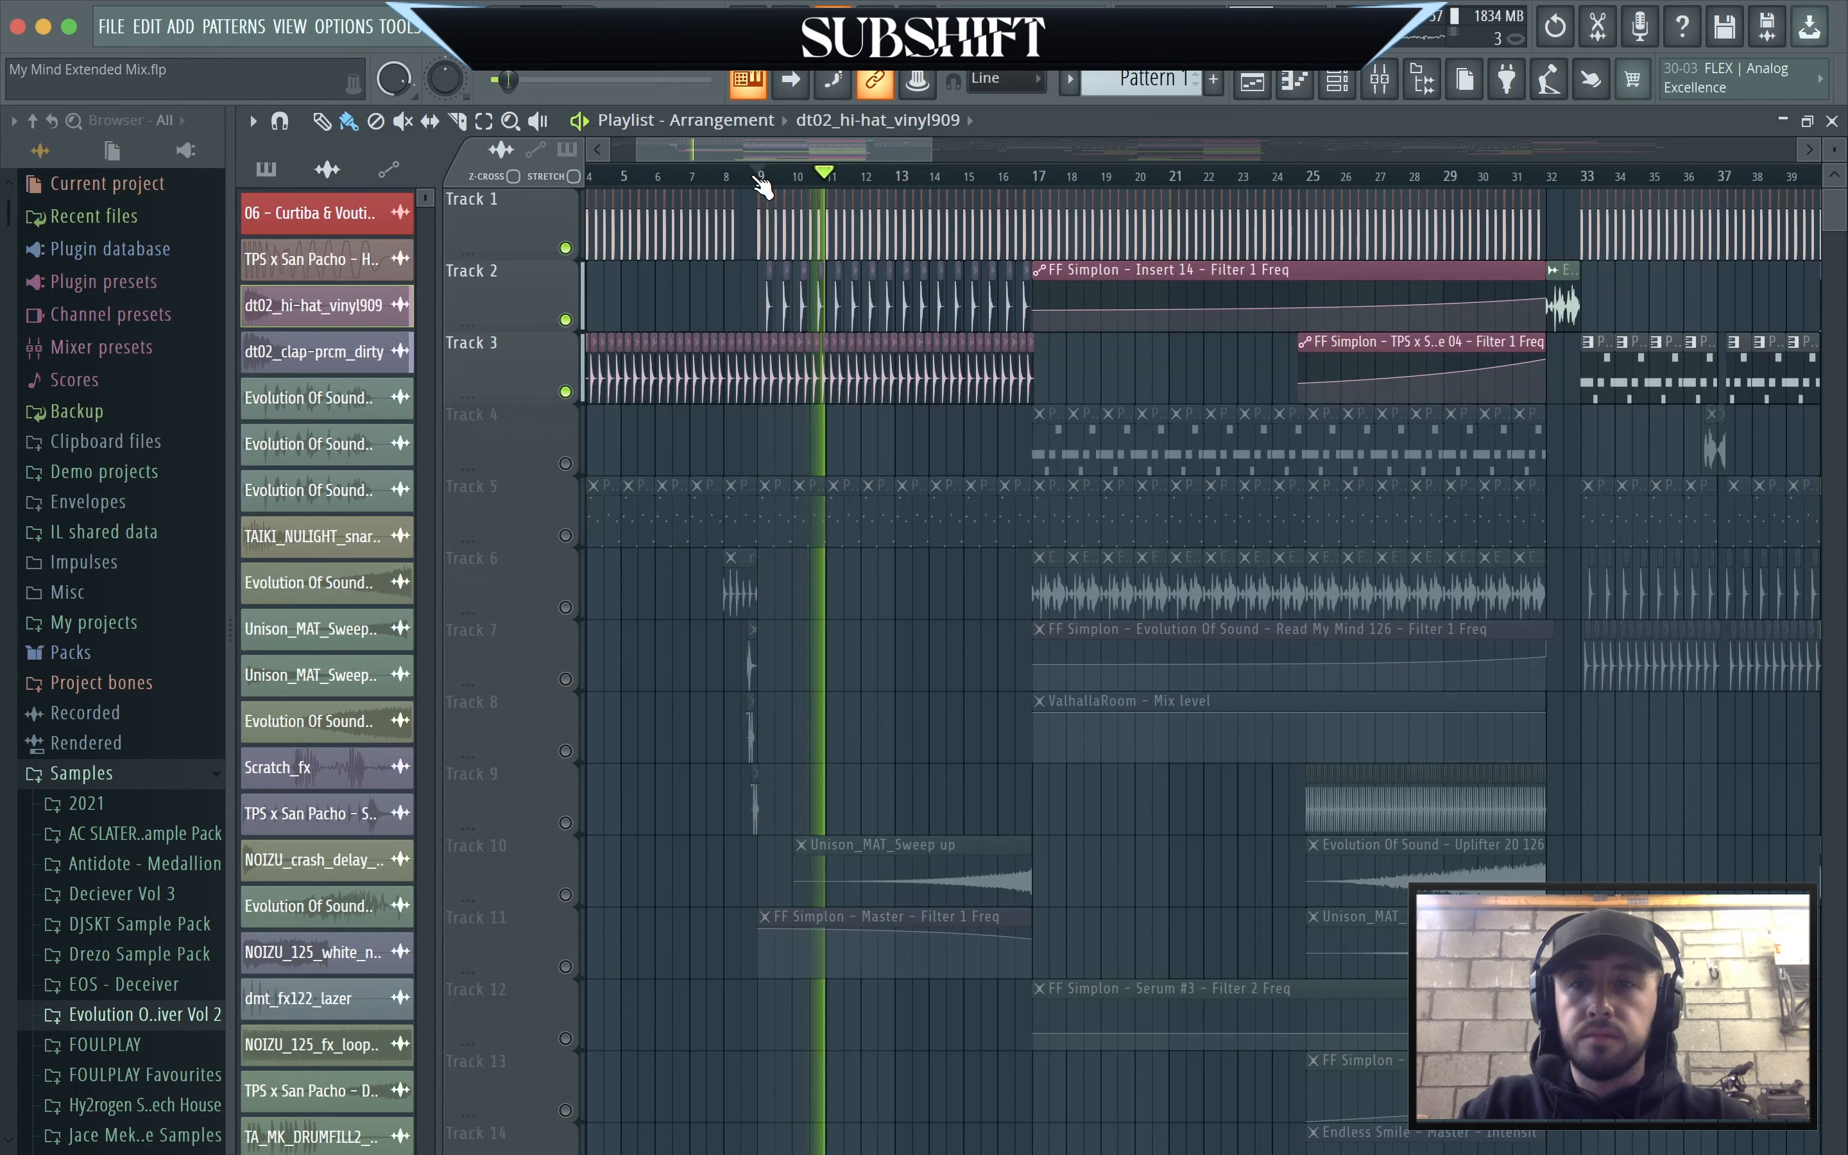
key("space")
right_click(565, 248)
right_click(565, 247)
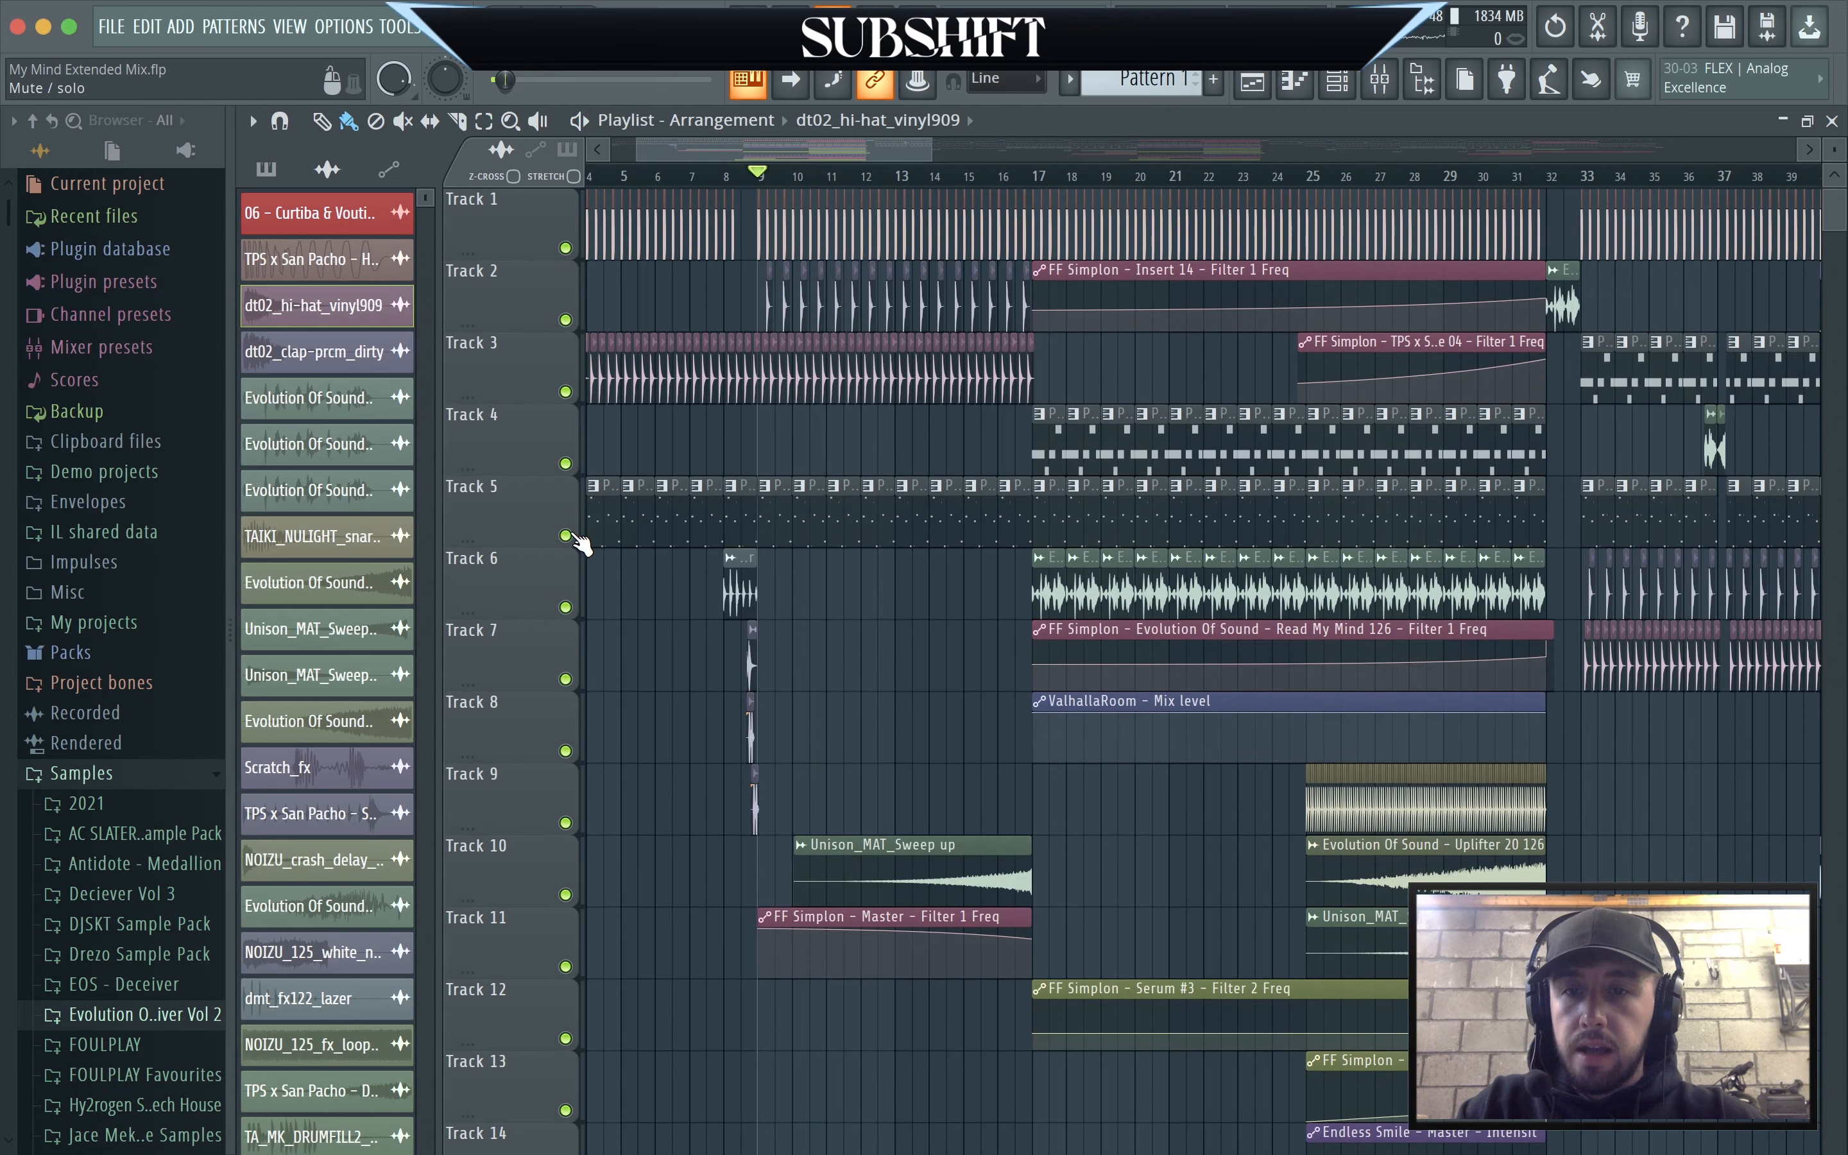
Solo playlist Tracks 6 to 9 and audition their fill clips from bar 8.
right_click(565, 607)
left_click(565, 679)
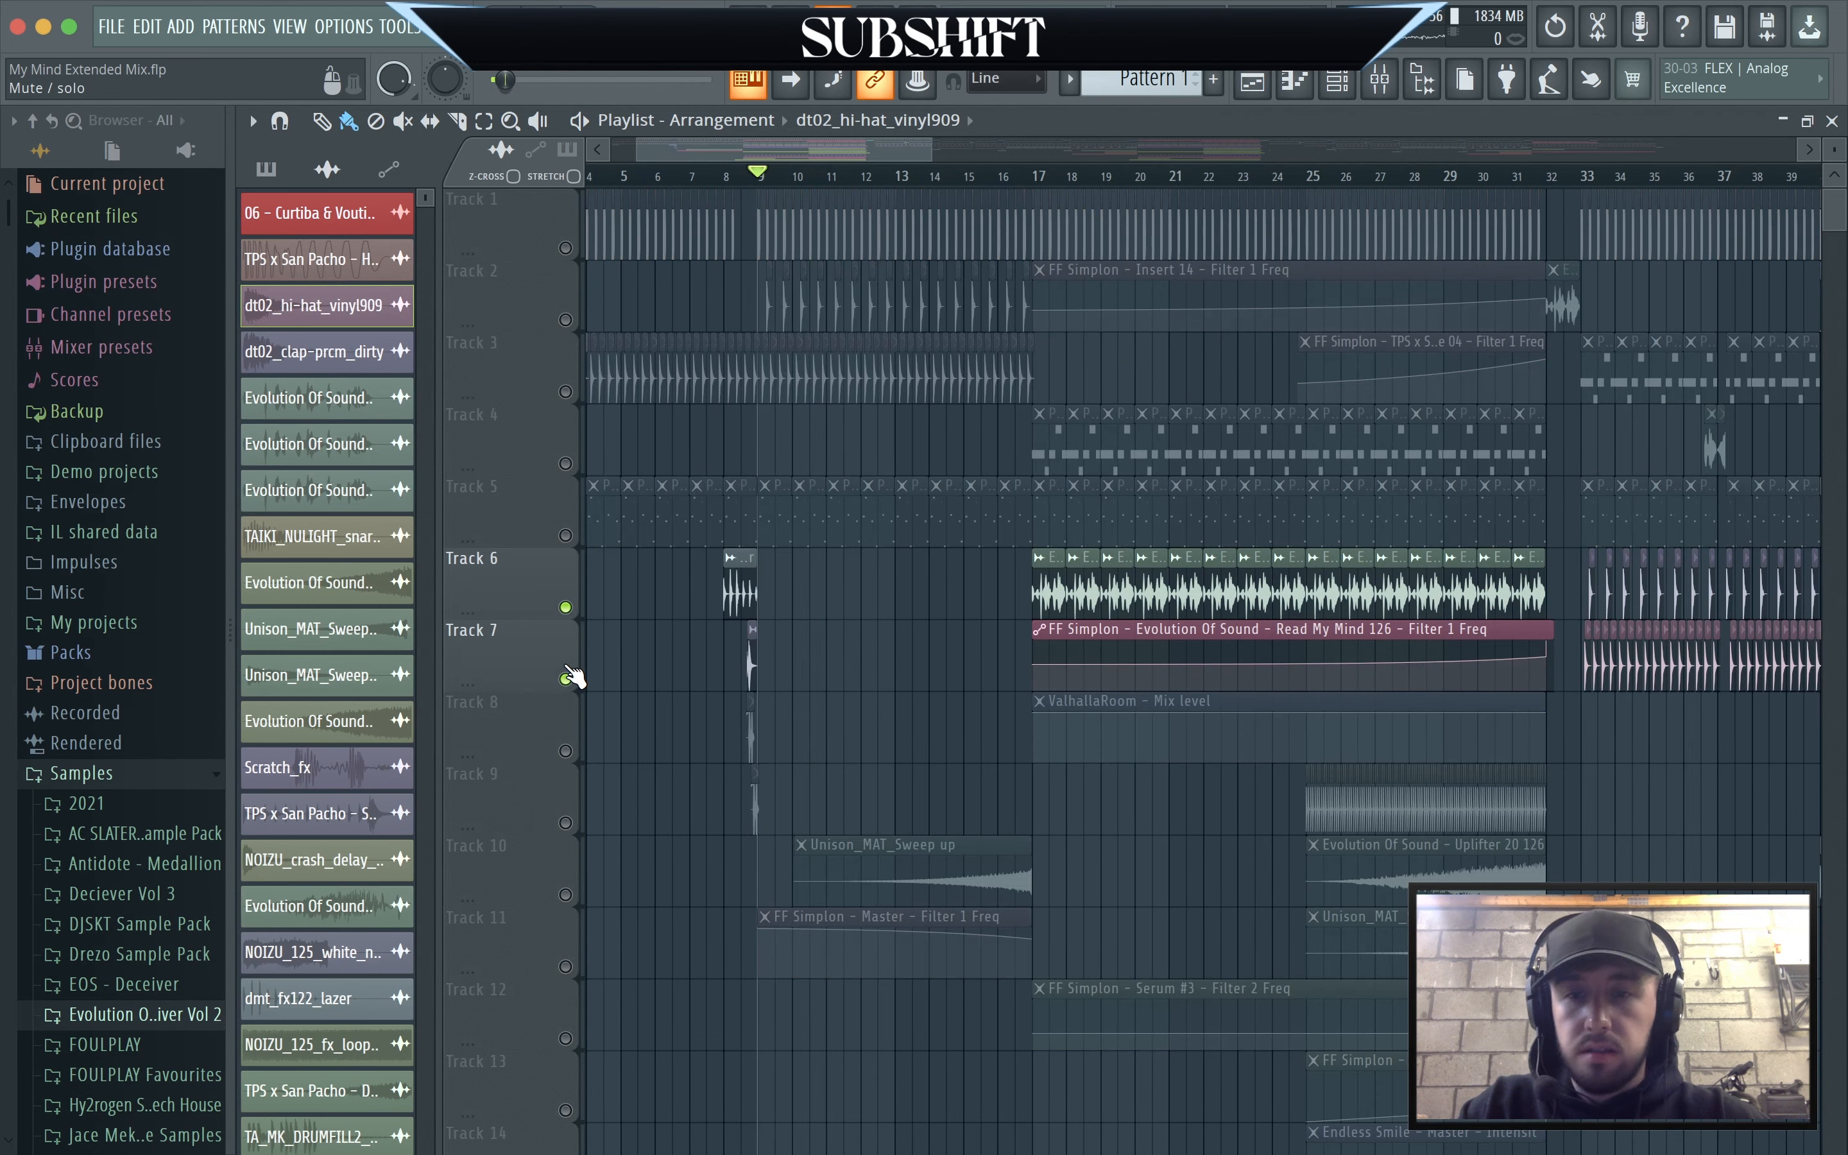
left_click(565, 751)
left_click(566, 823)
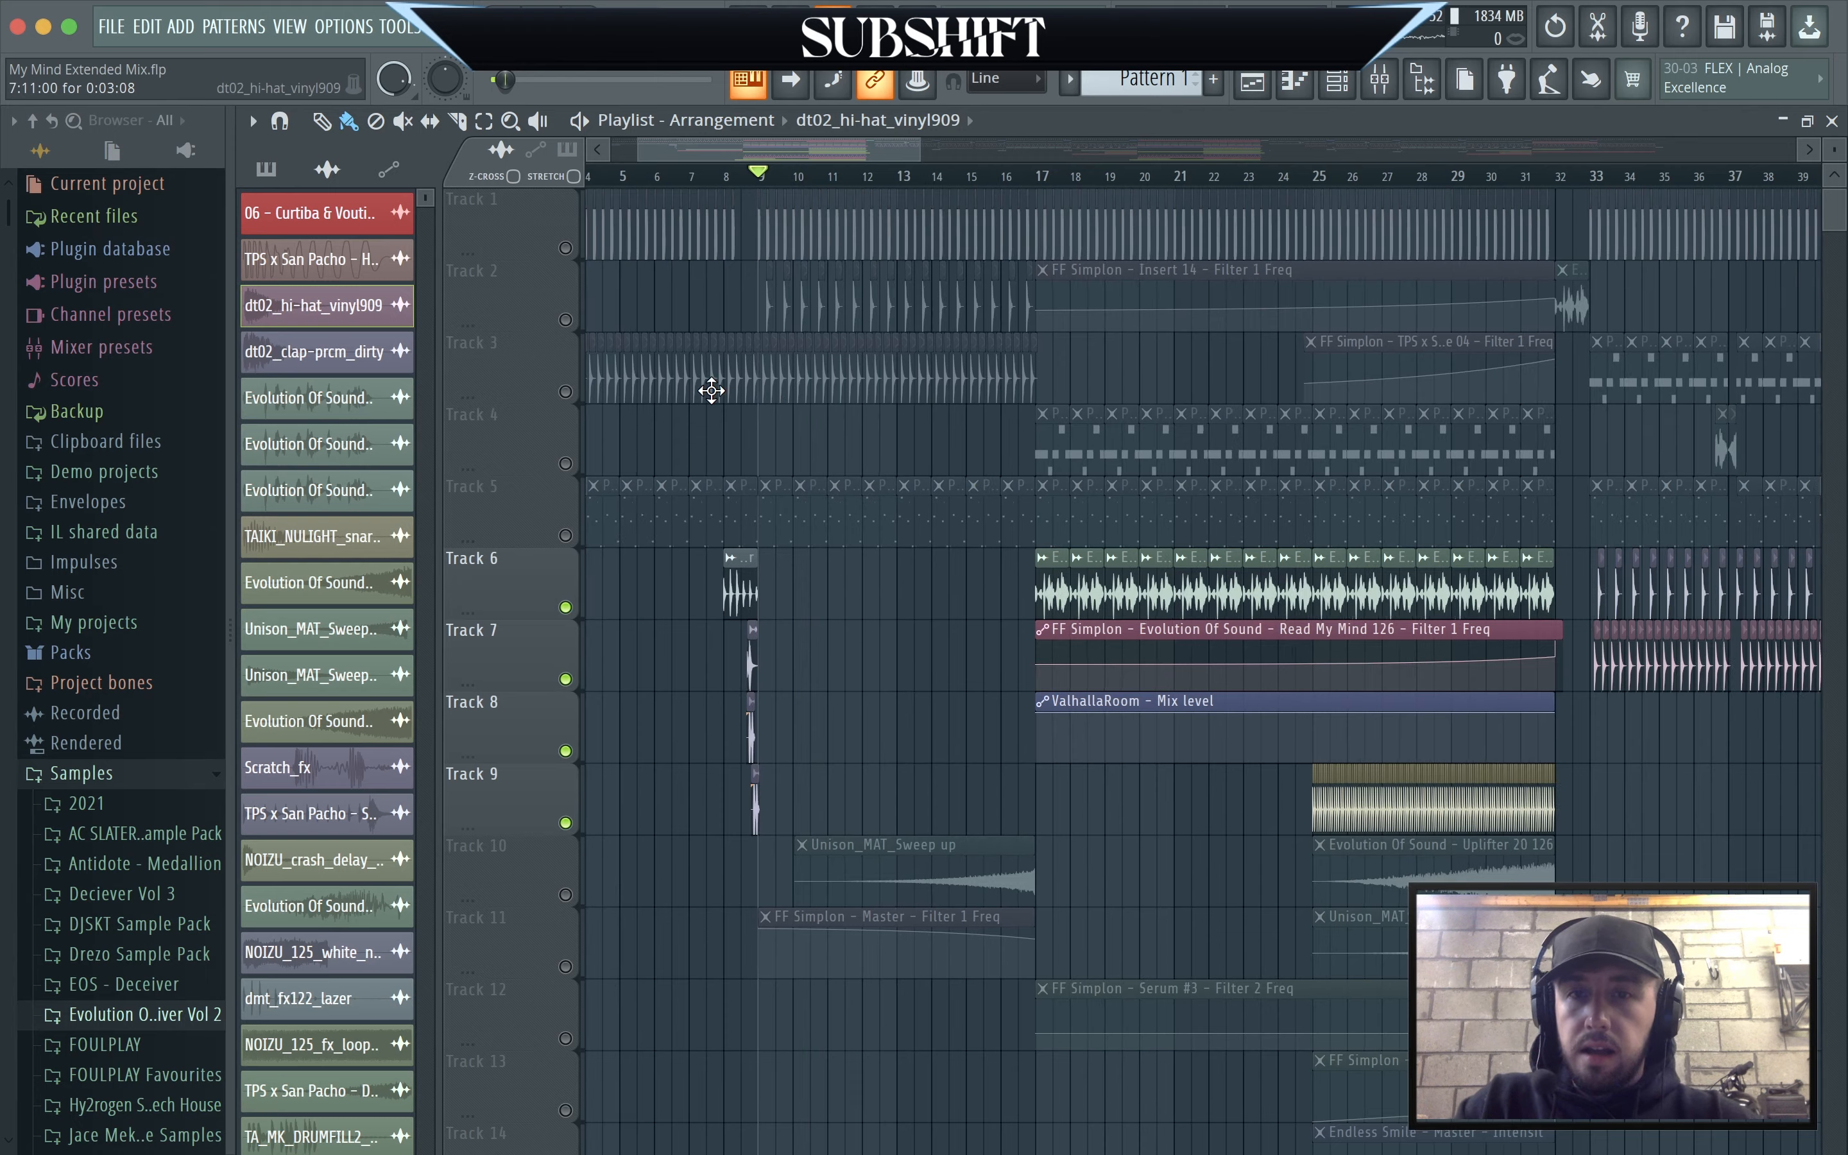
scroll(825, 174, "up", 4)
left_click(760, 179)
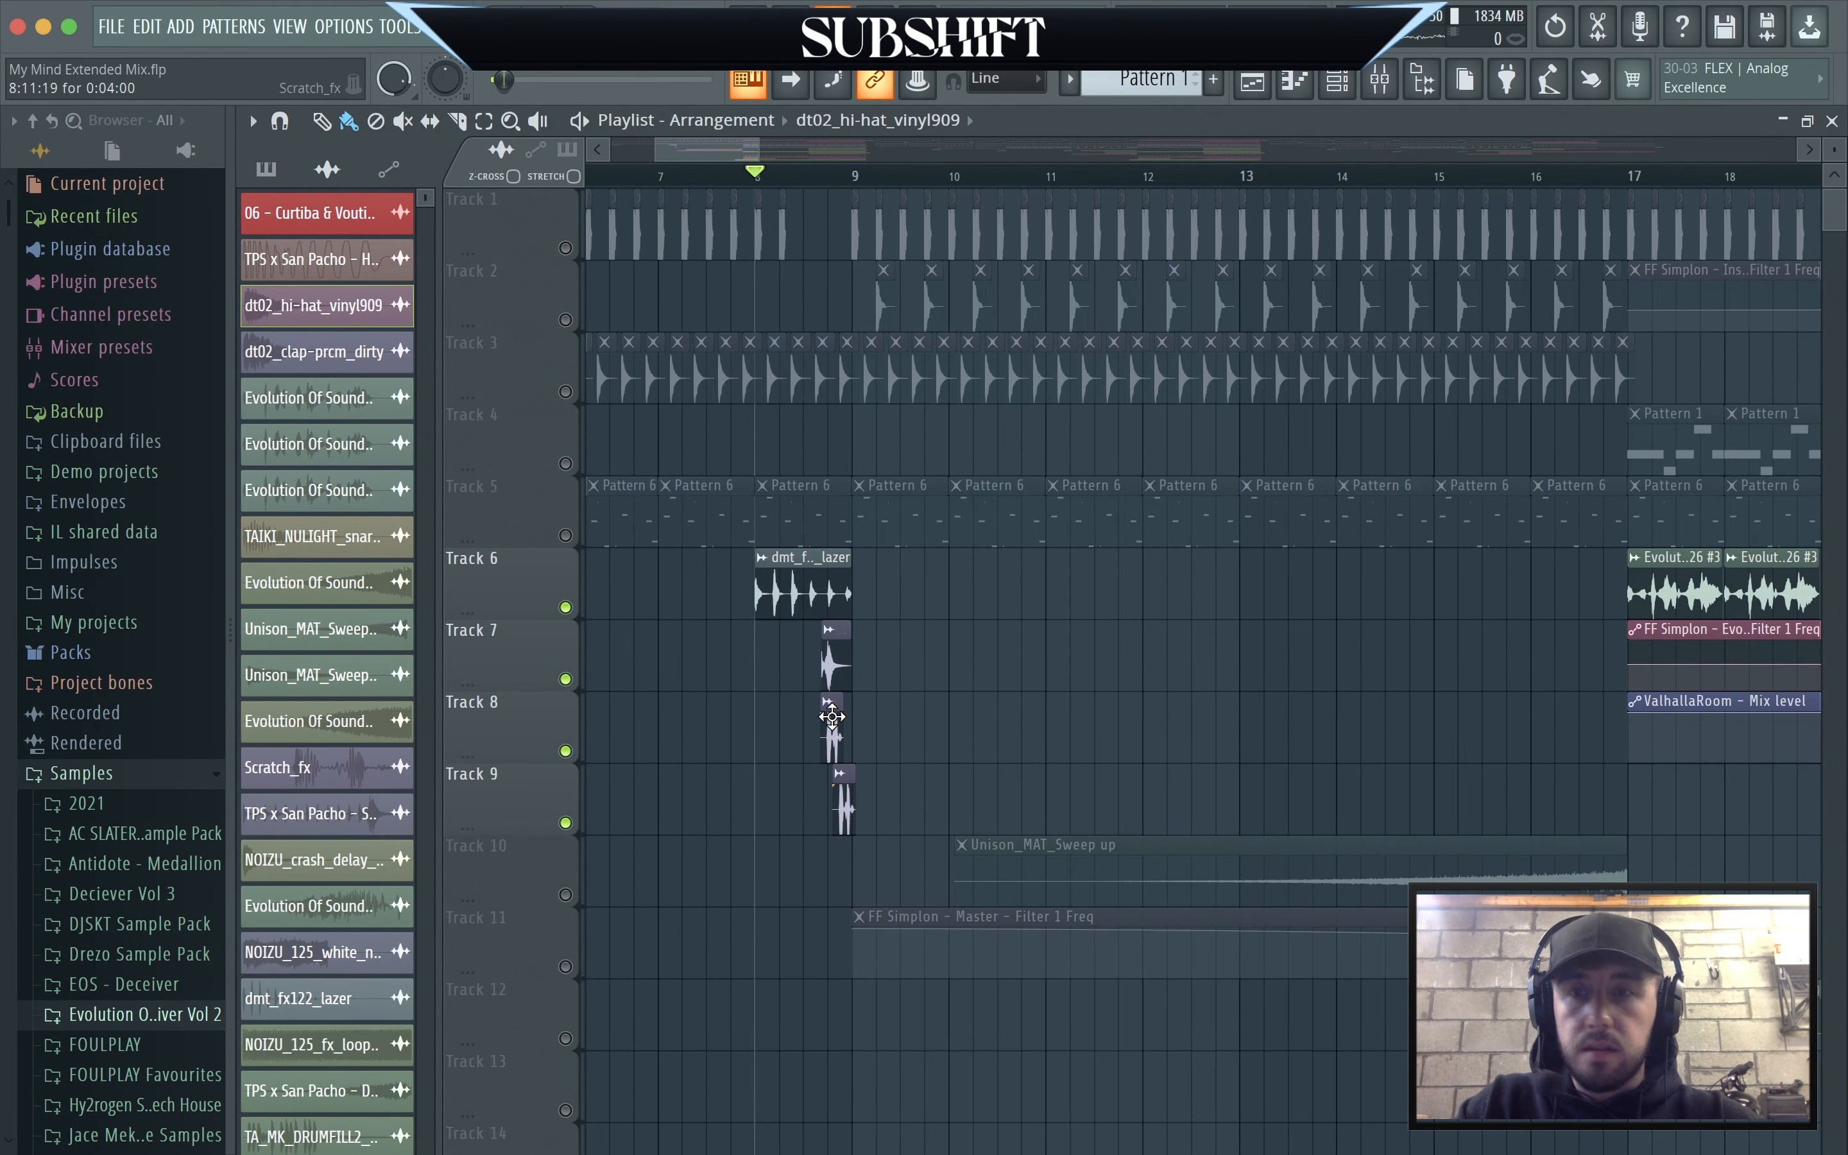
key("space")
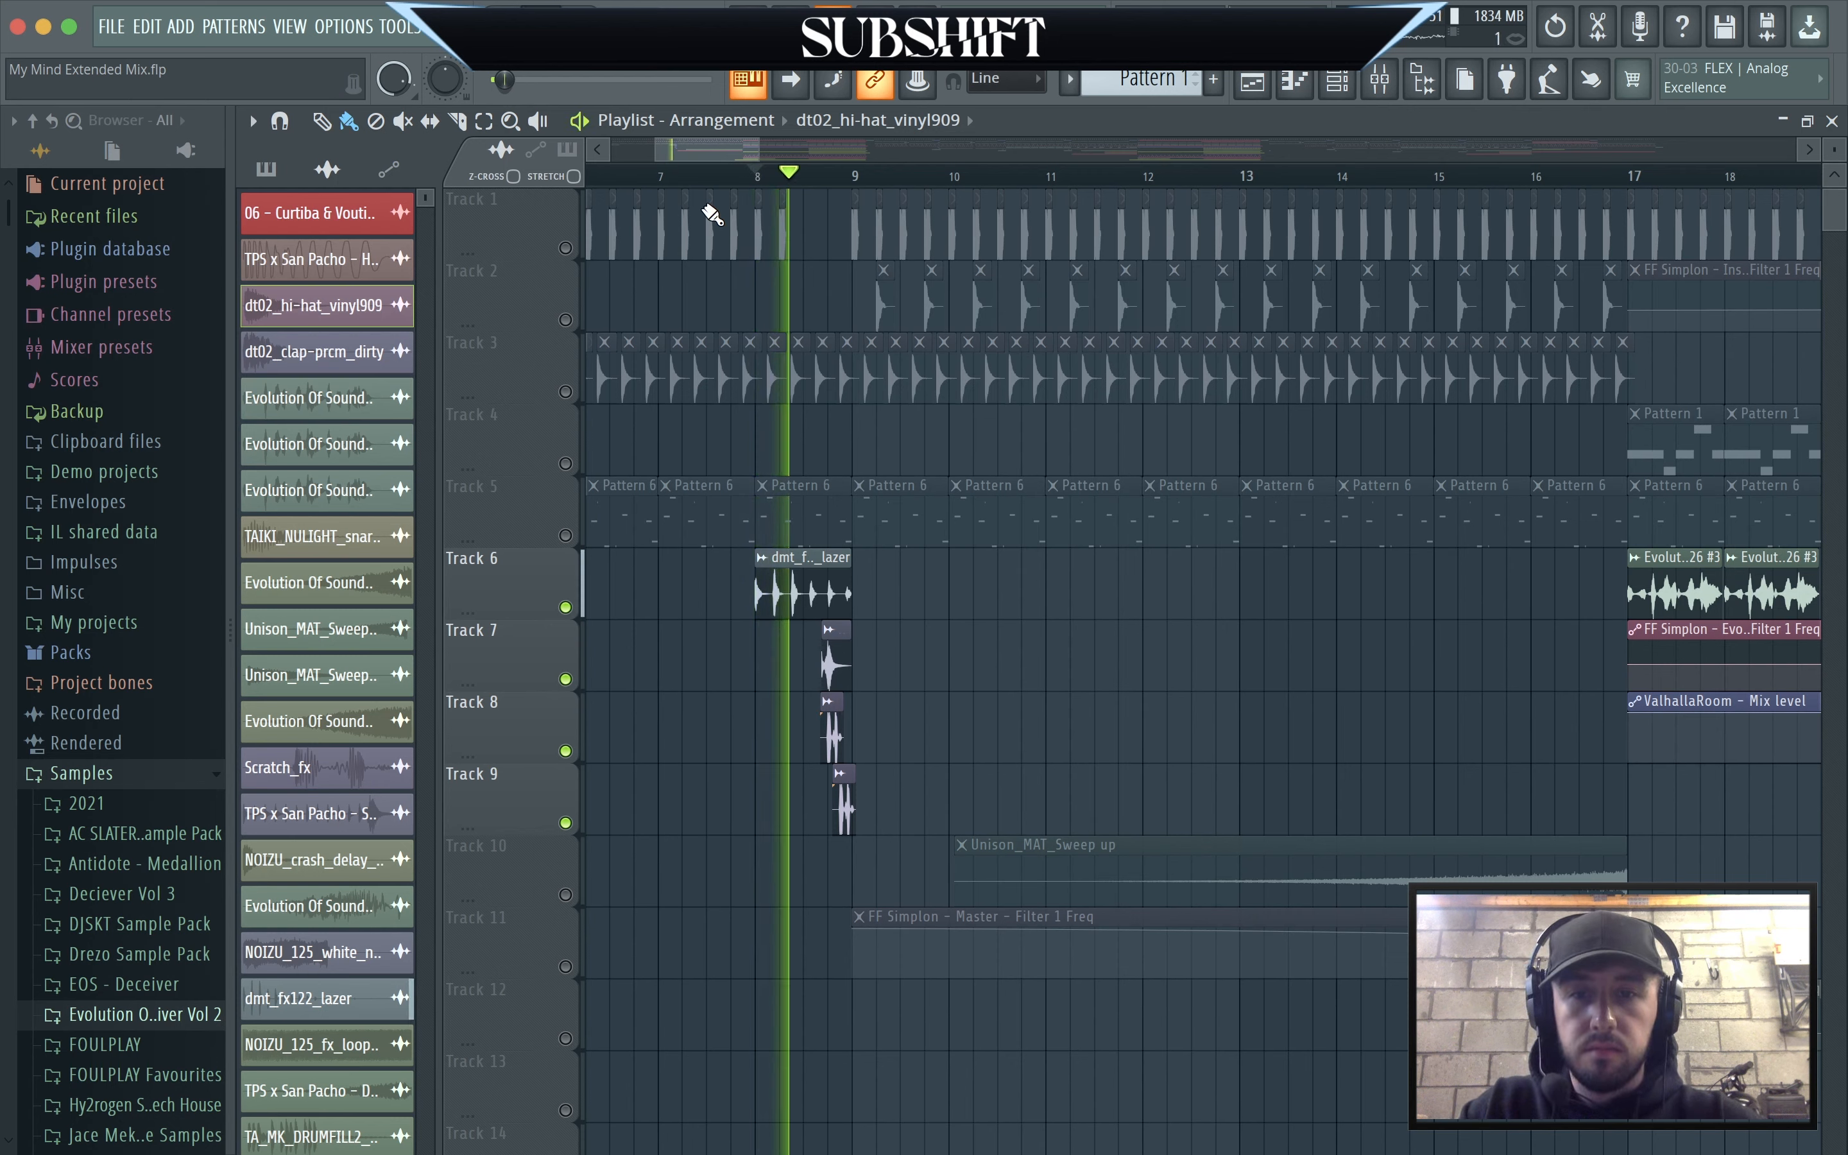
key("space")
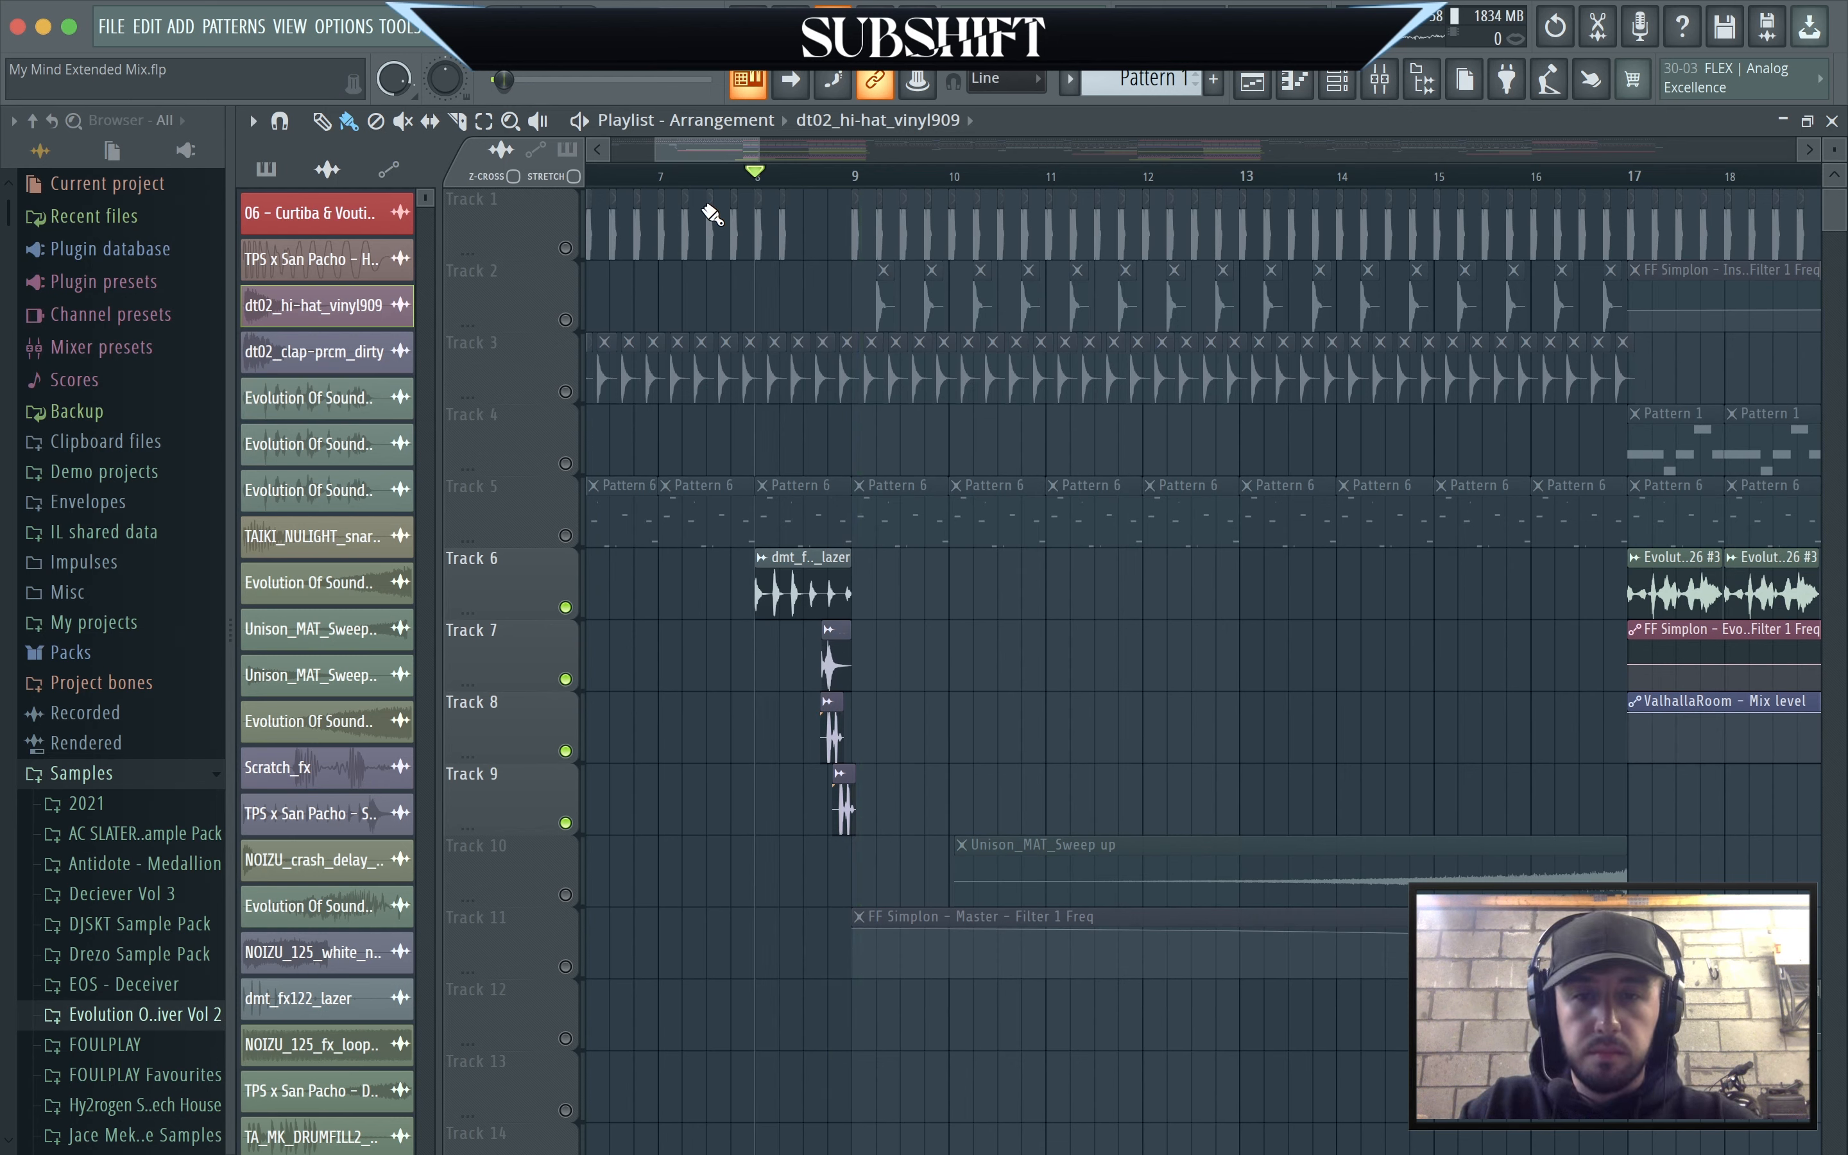
Solo Track 5 and play its Pattern 6 clips from bar 4.
right_click(566, 536)
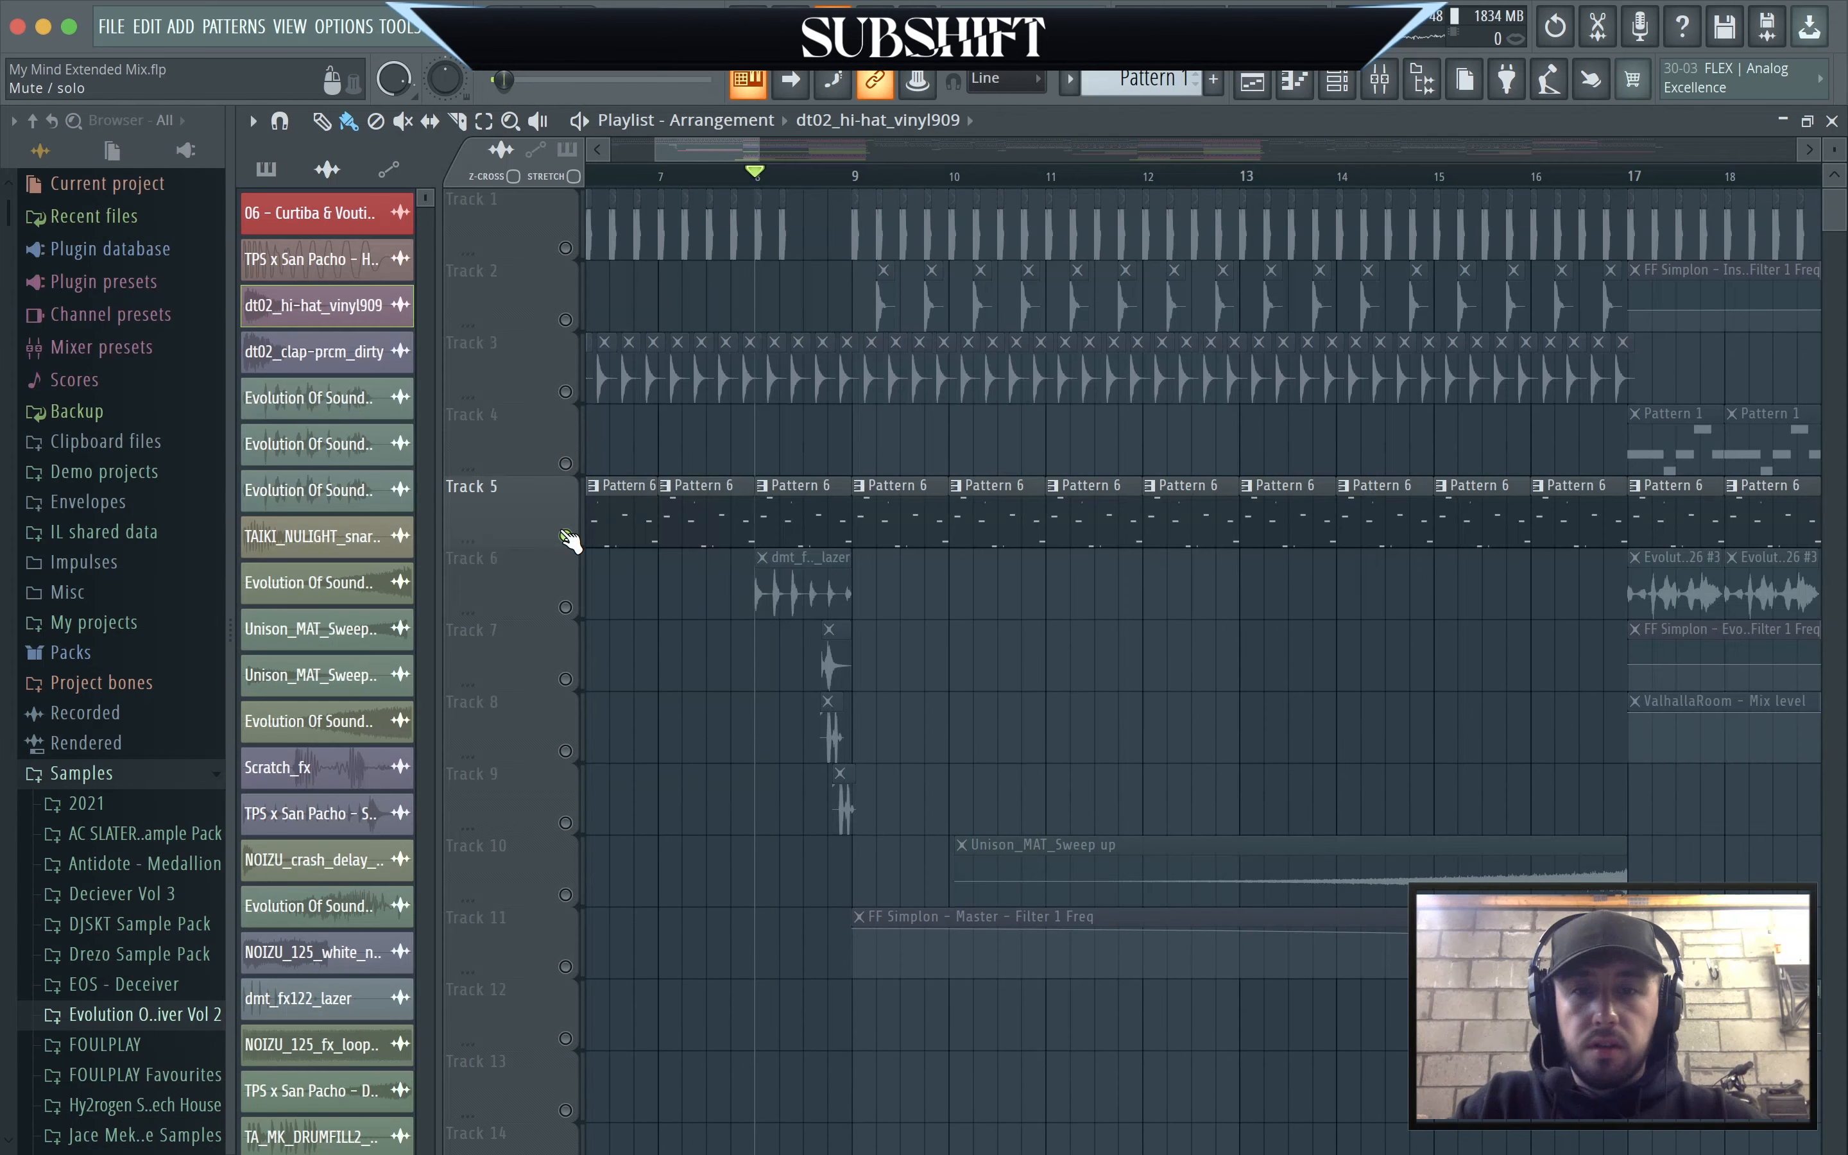
scroll(566, 537, "down", 6)
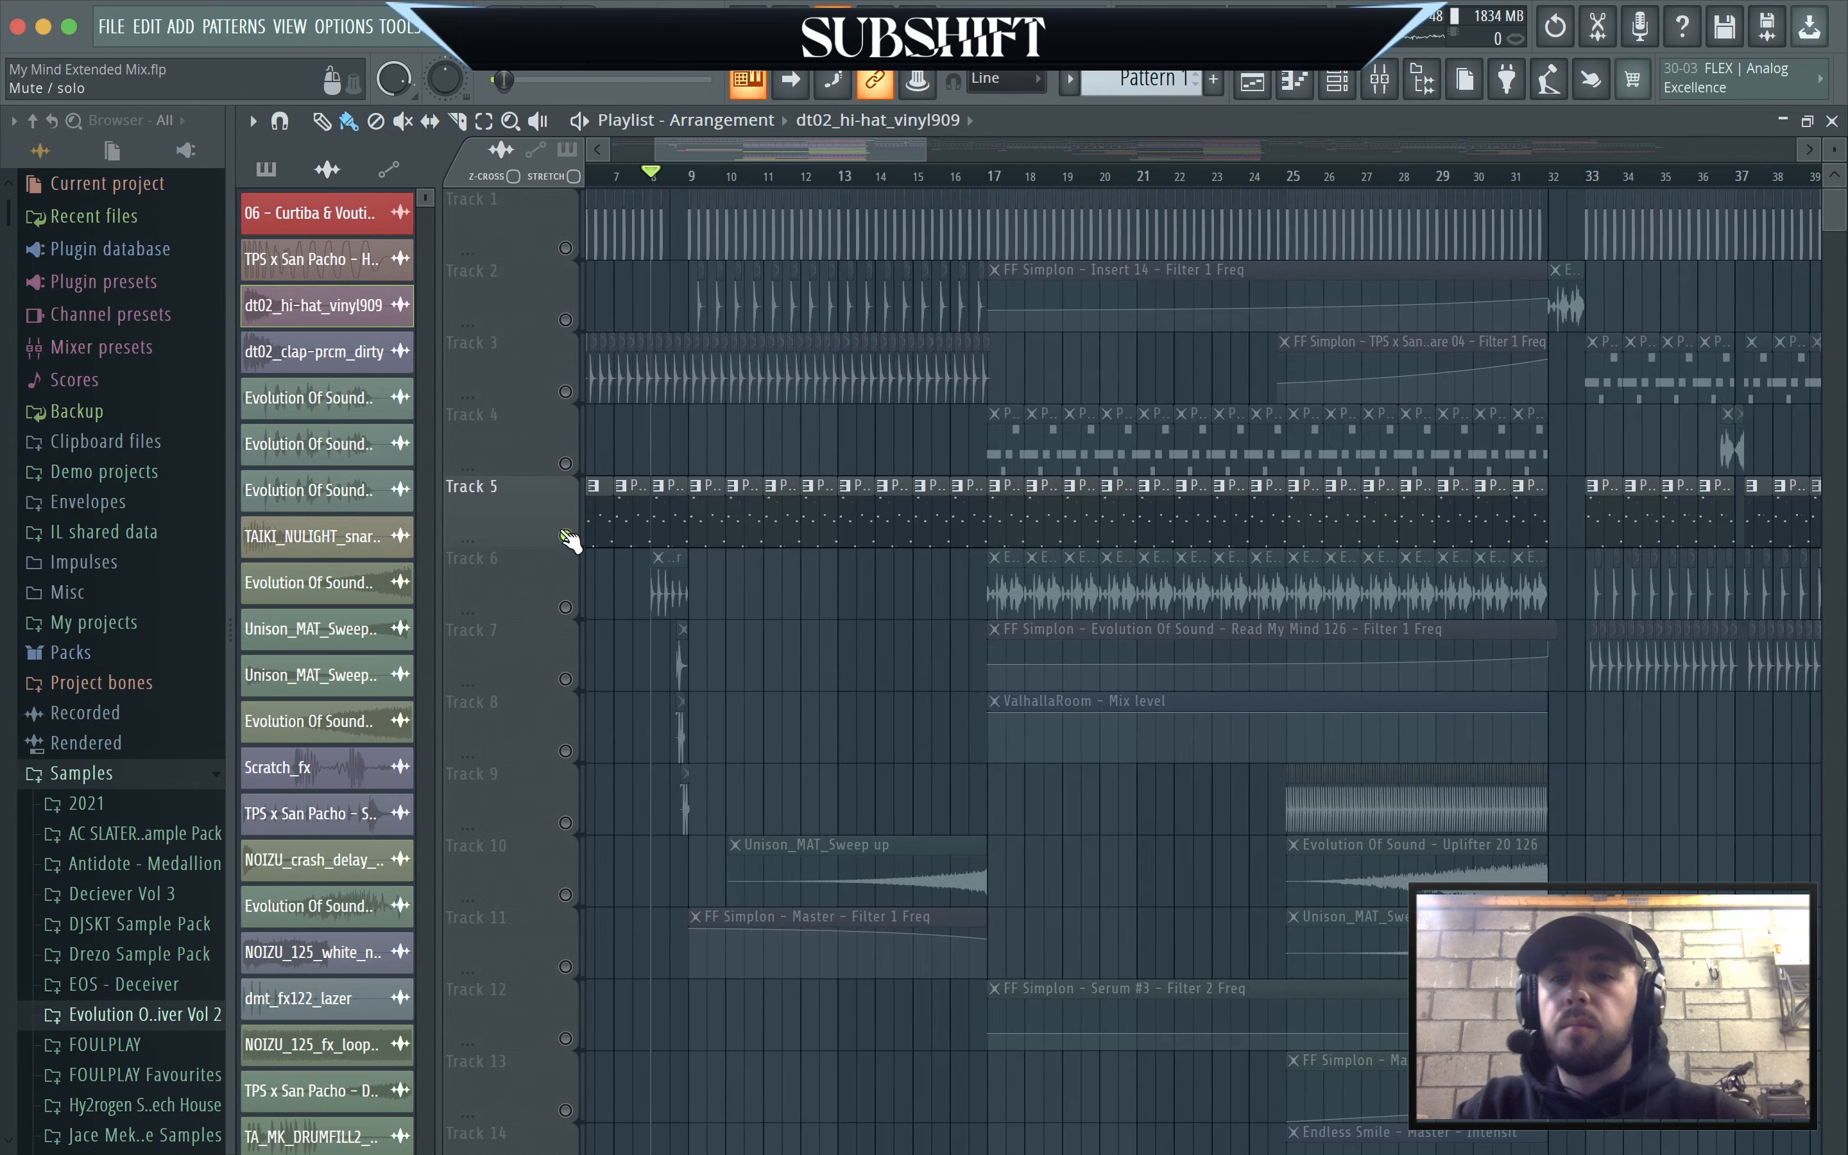
left_click_drag(807, 151, 598, 161)
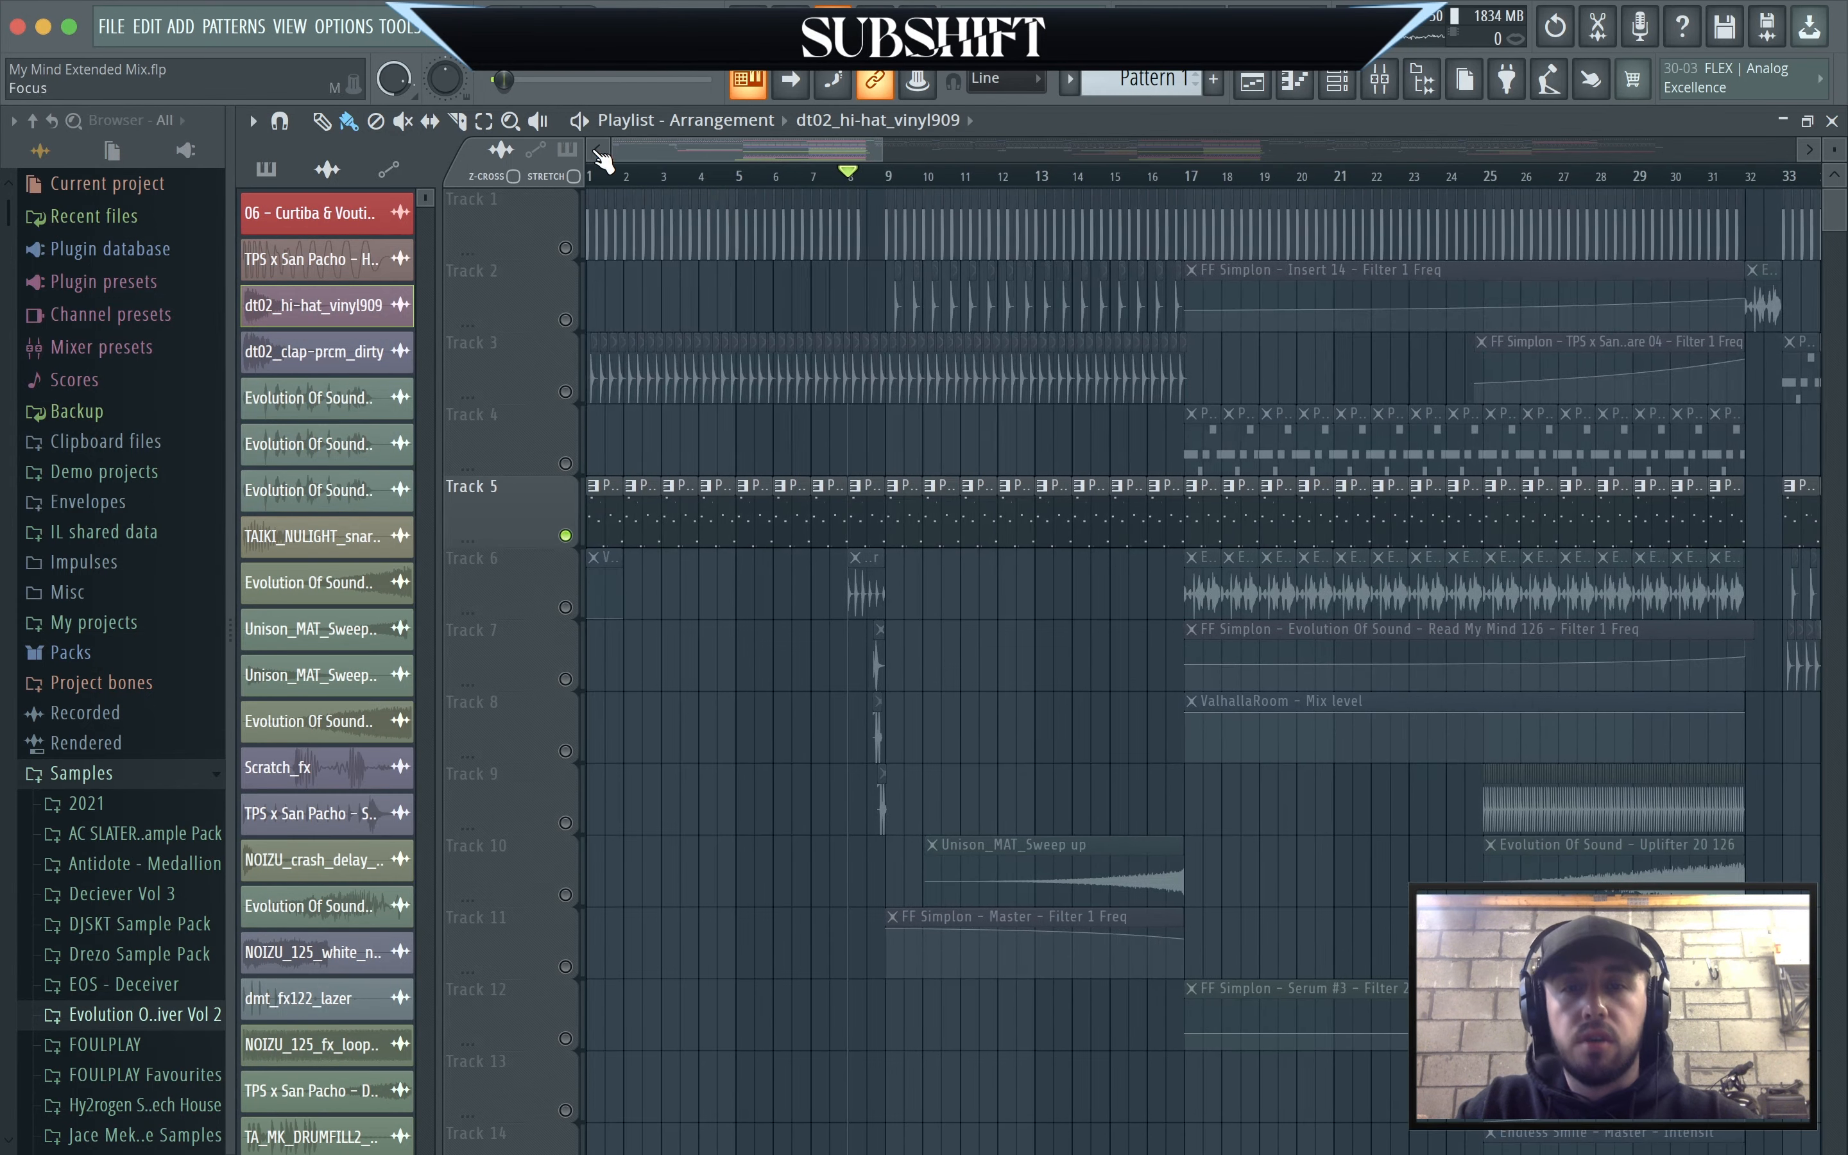
scroll(1088, 322, "down", 3)
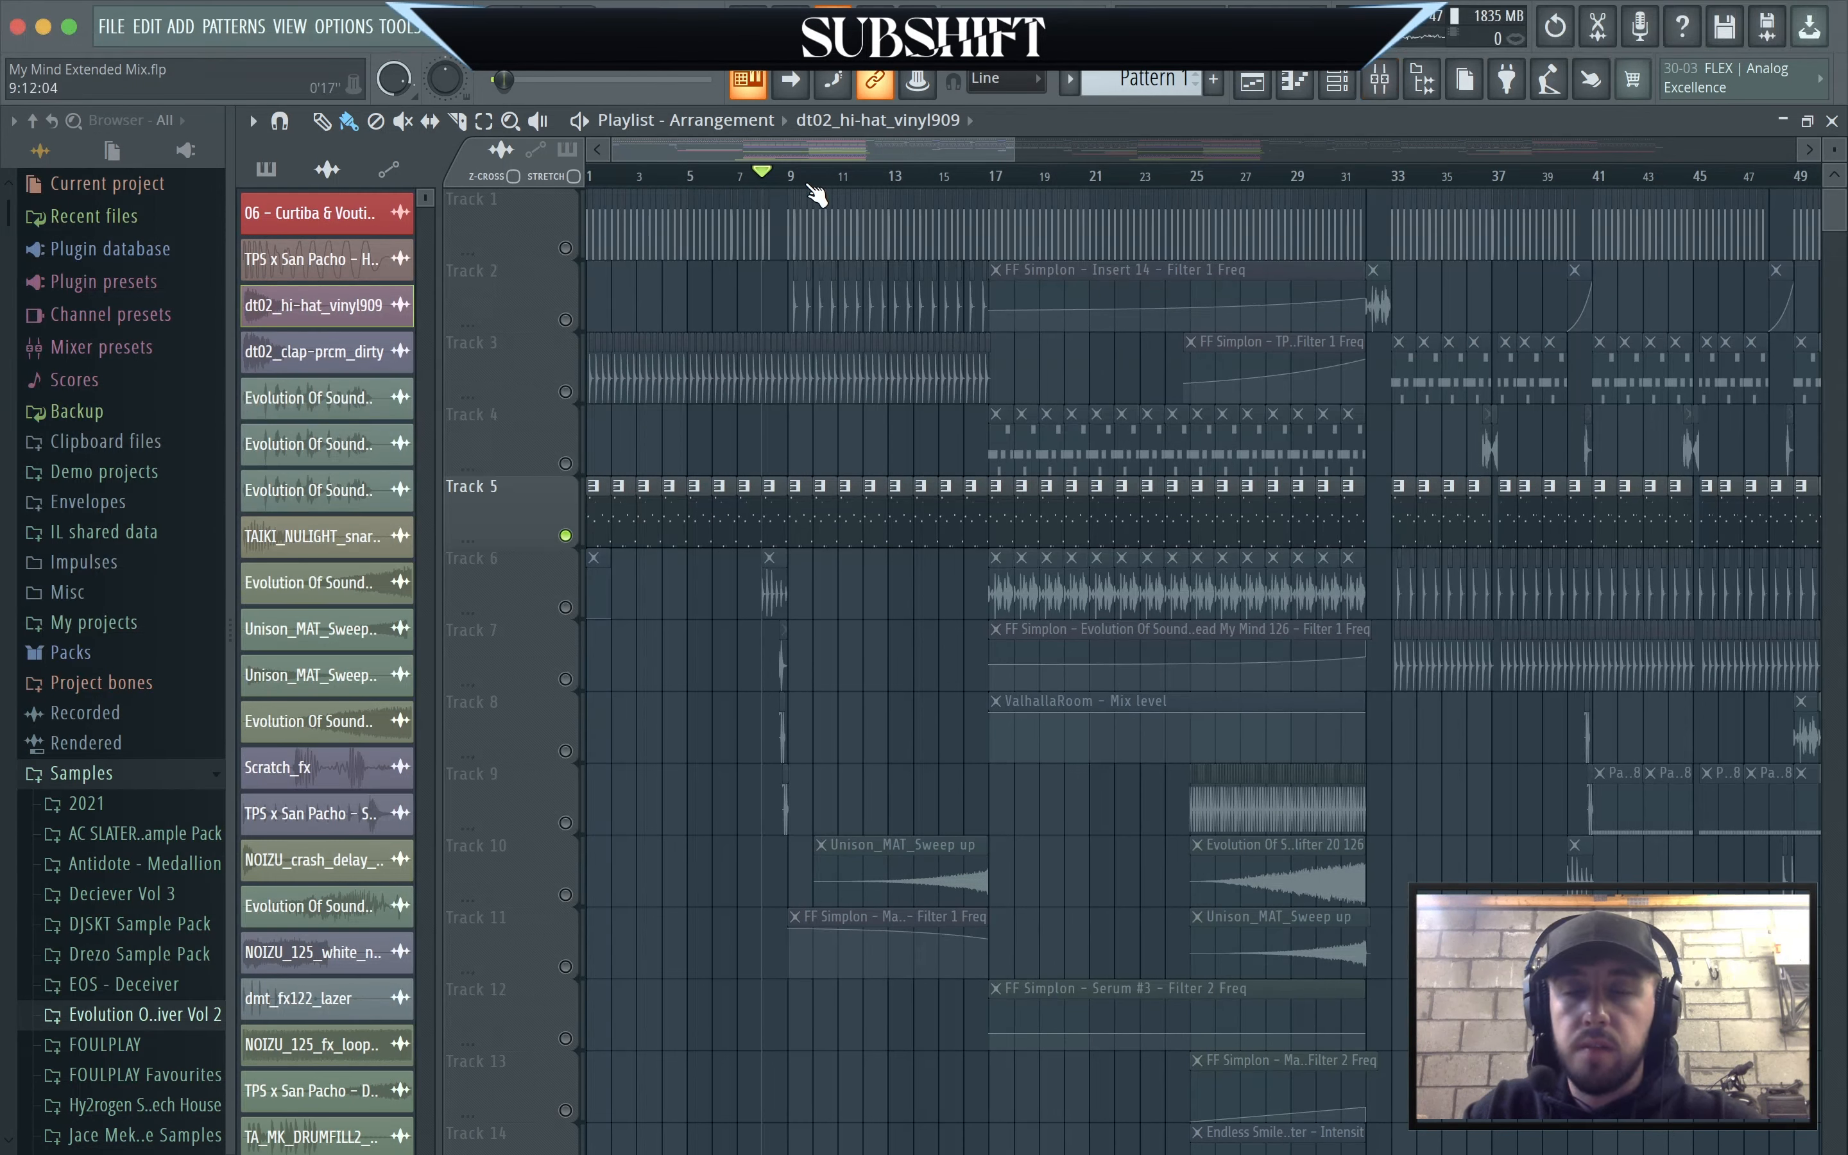
left_click(673, 188)
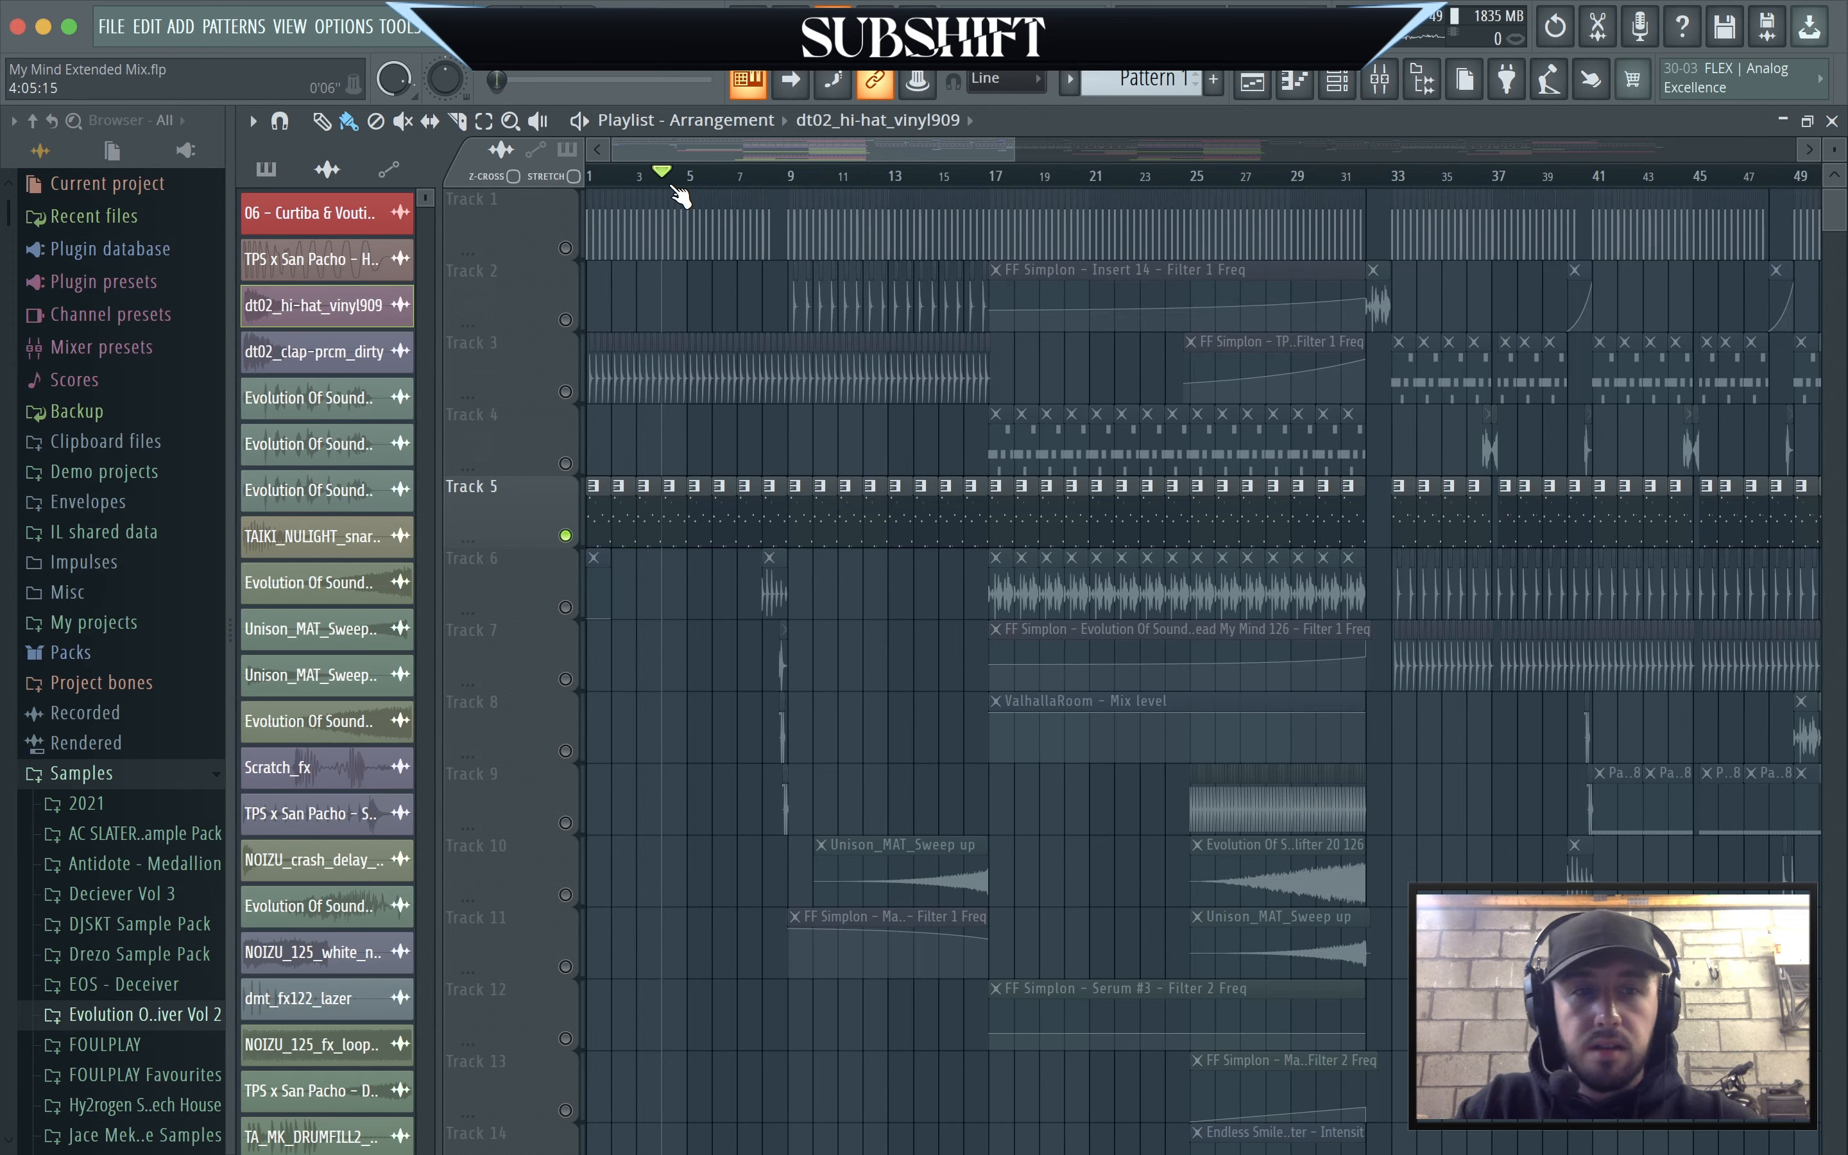
key("space")
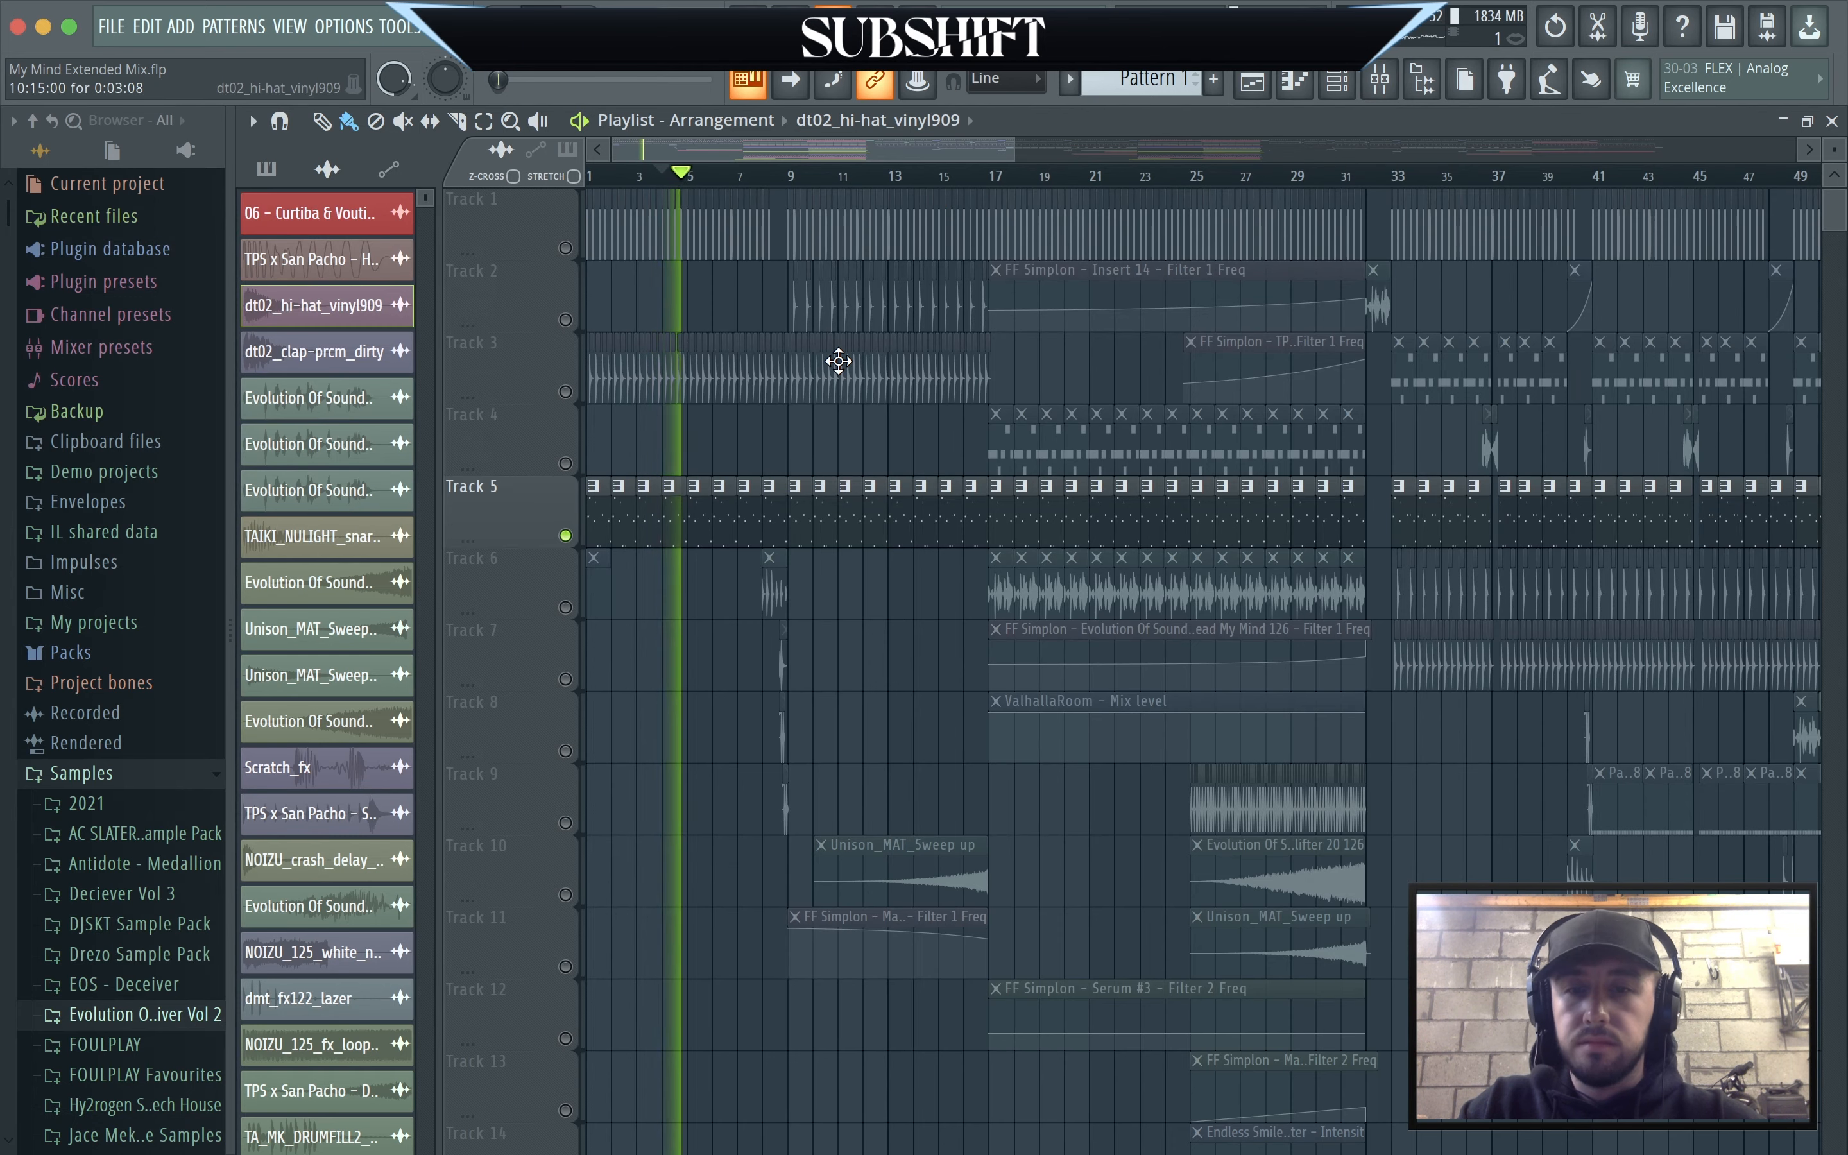
Open the ValhallaRoom reverb on mixer Insert 15 to examine its settings.
left_click(1378, 80)
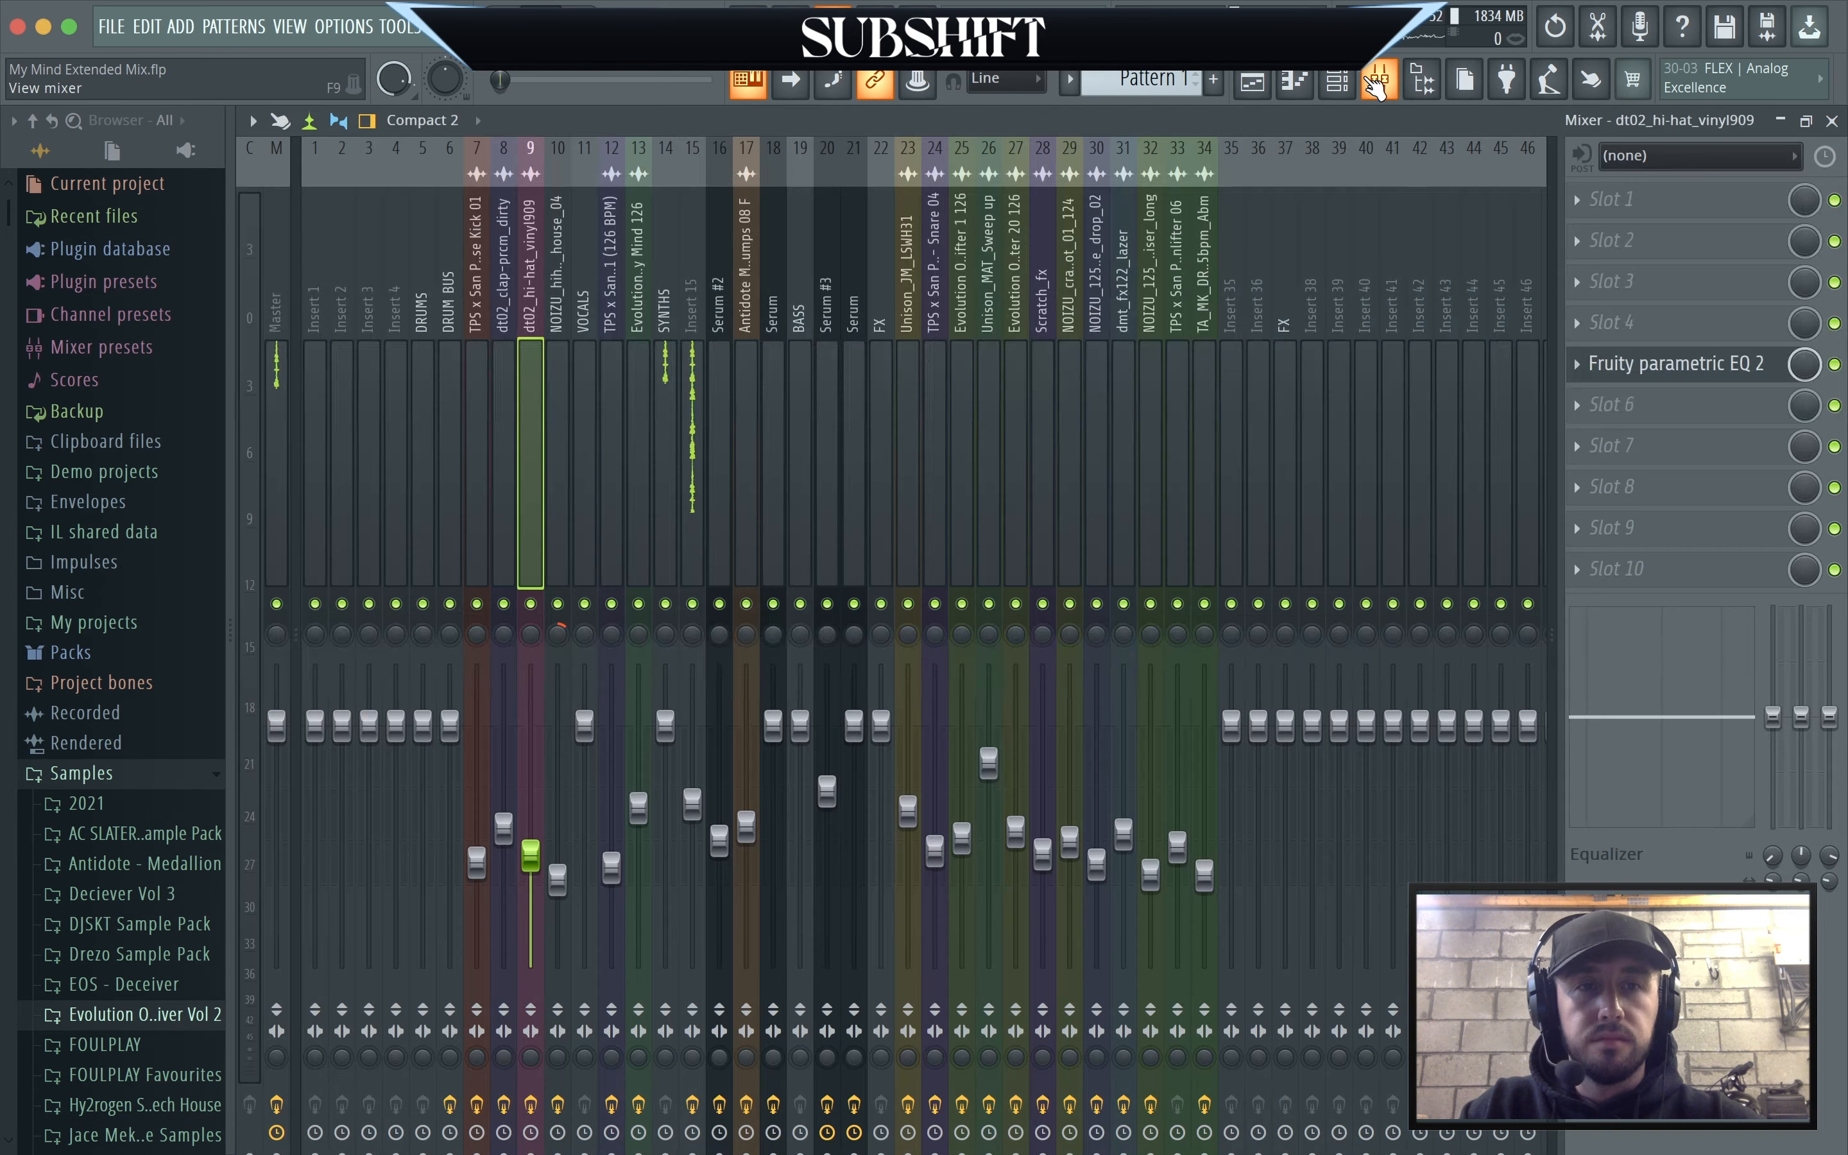
left_click(702, 376)
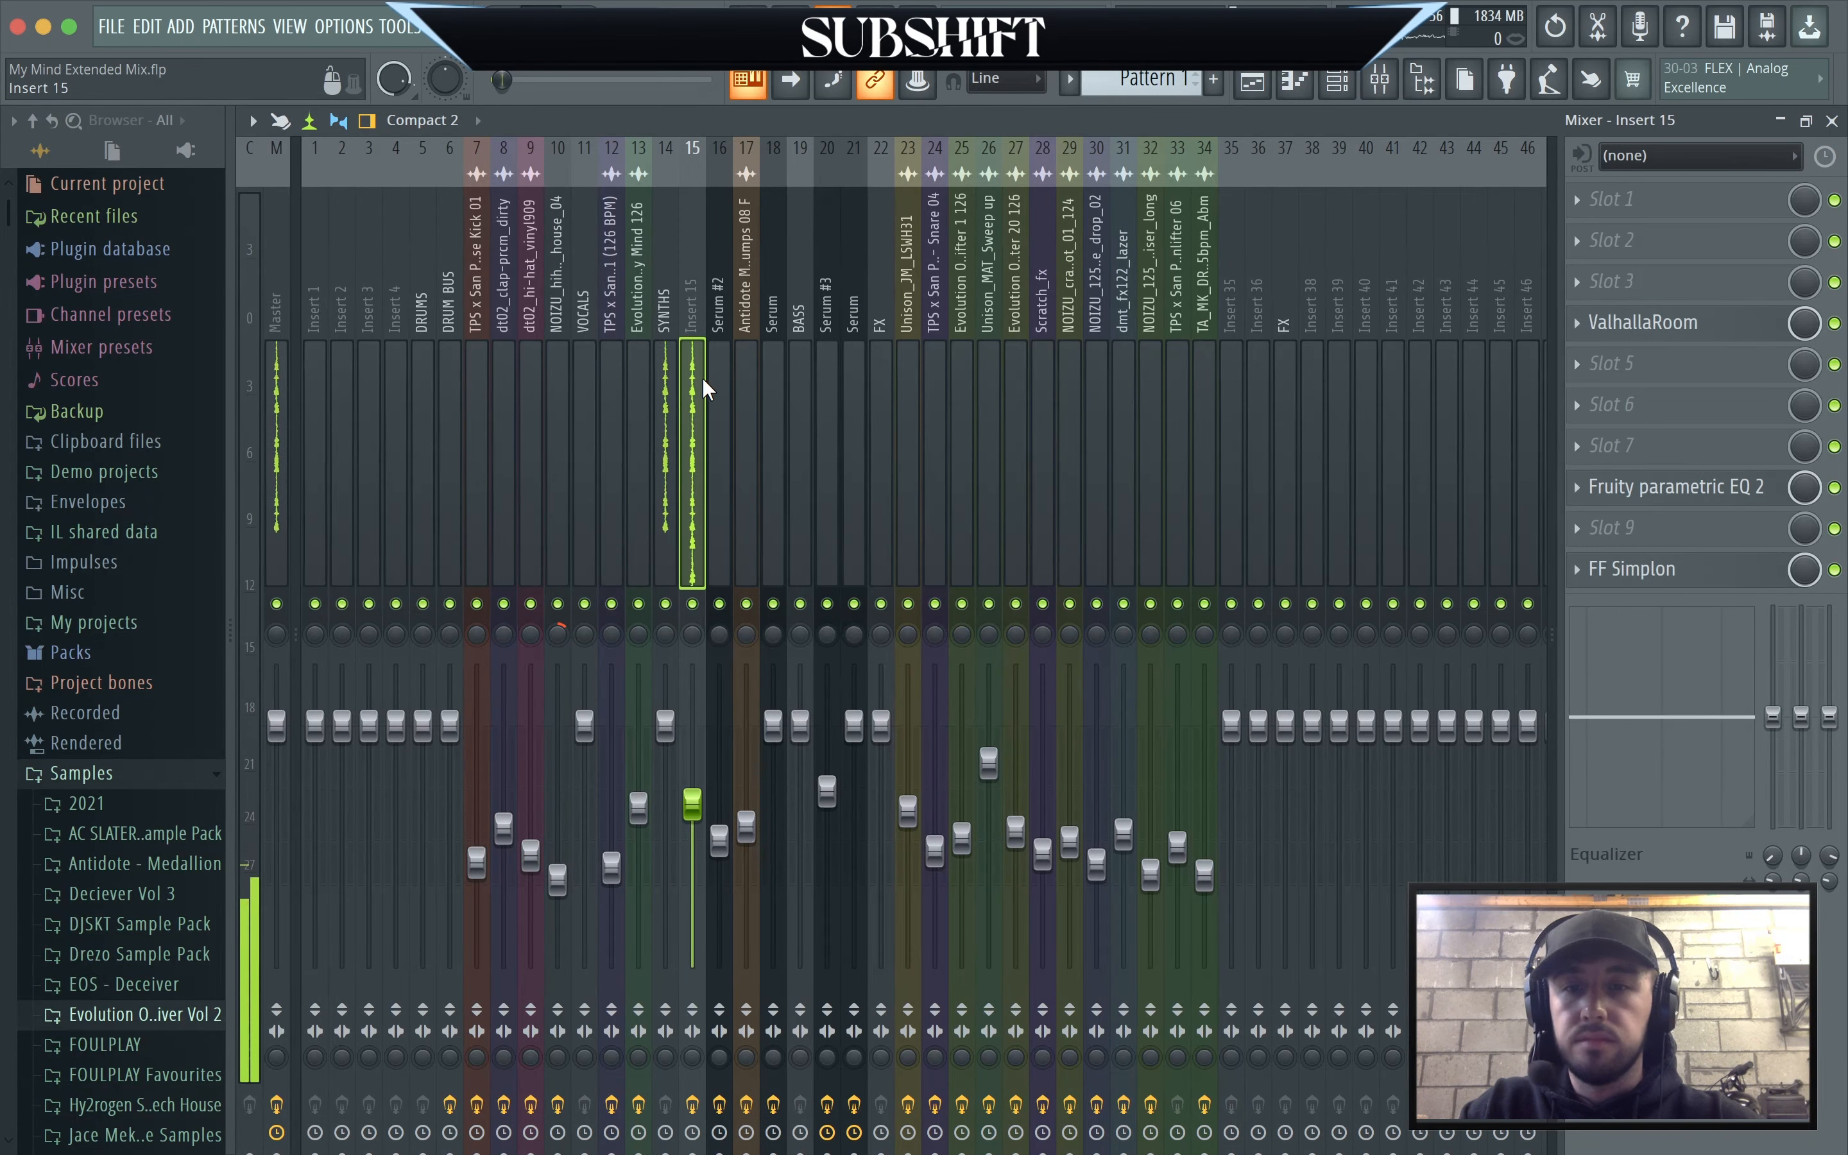
left_click(1644, 324)
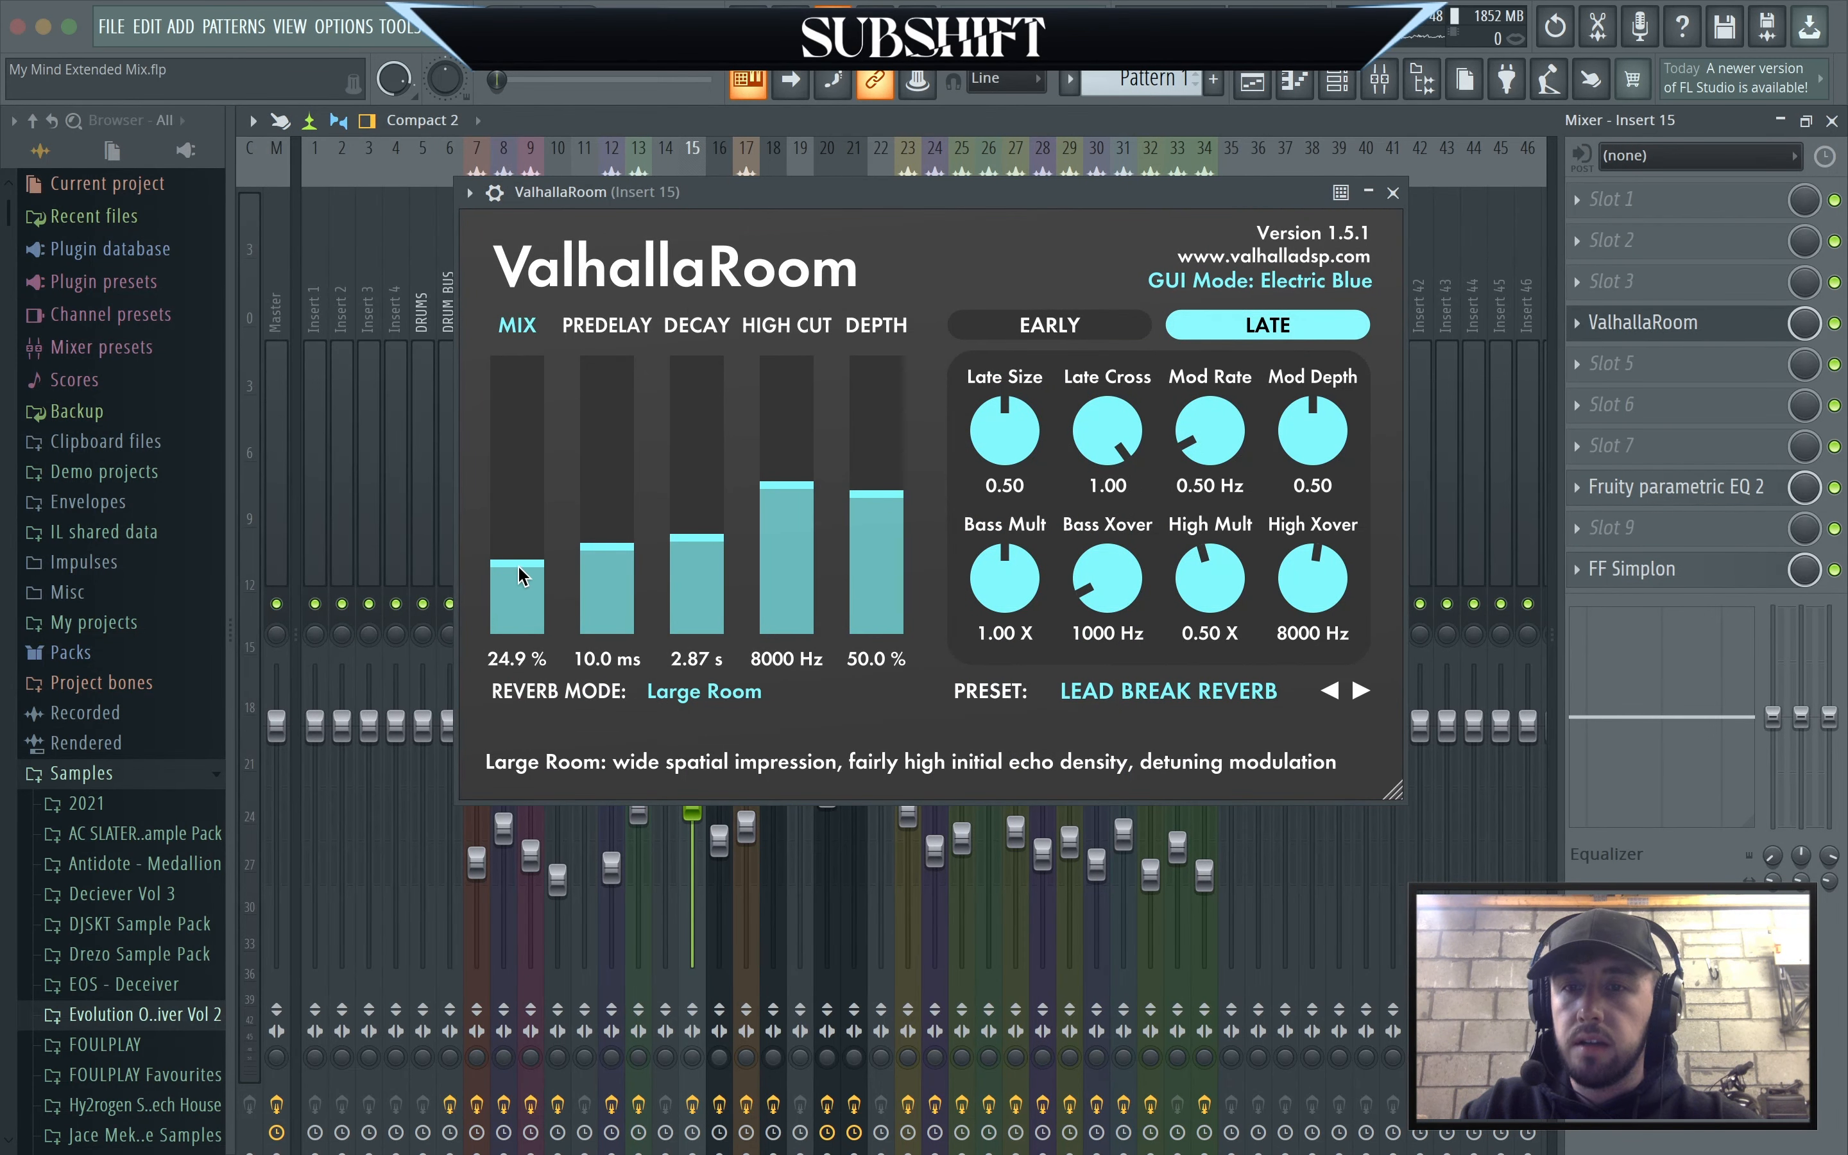
Examine the Fruity parametric EQ 2 and FF Simplon settings on mixer Insert 15, closing each plugin after viewing it.
left_click(1394, 192)
left_click(1665, 486)
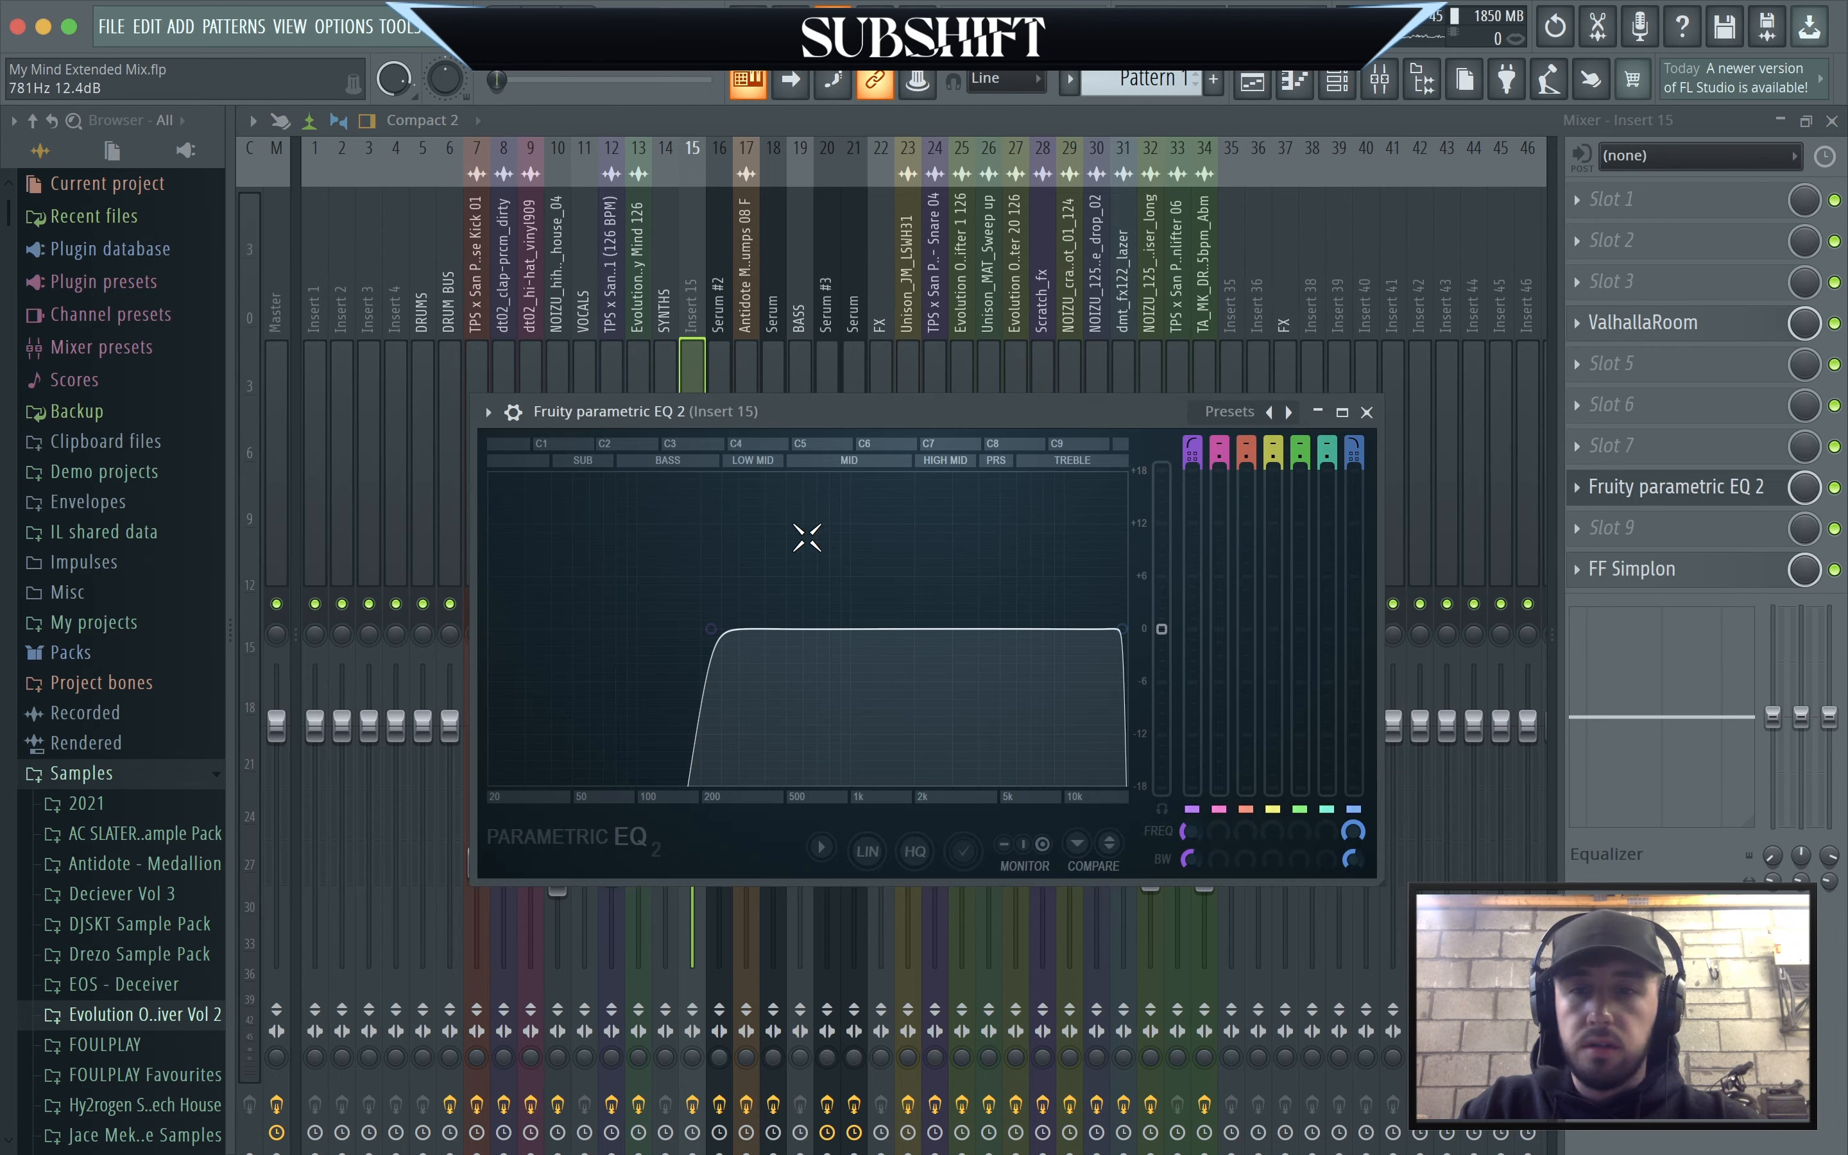
left_click(1366, 412)
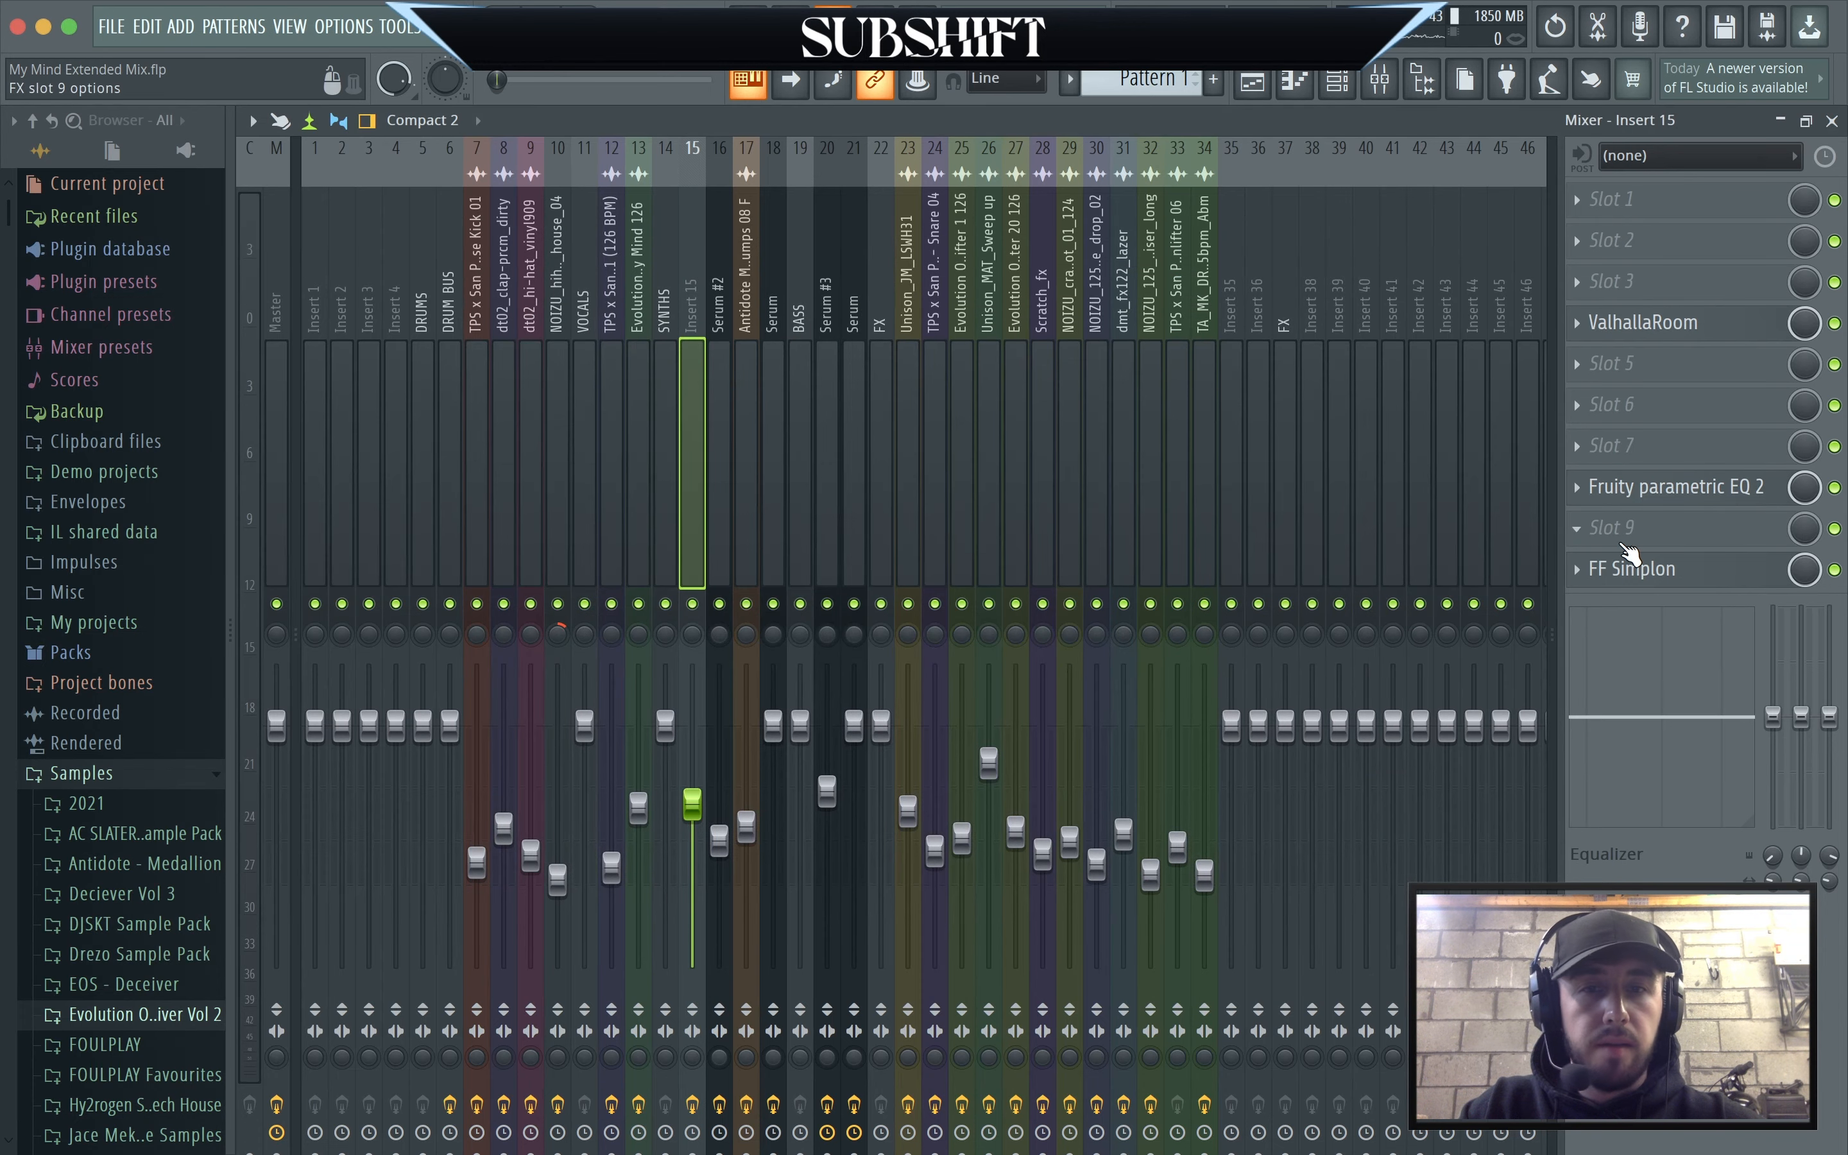
left_click(1632, 584)
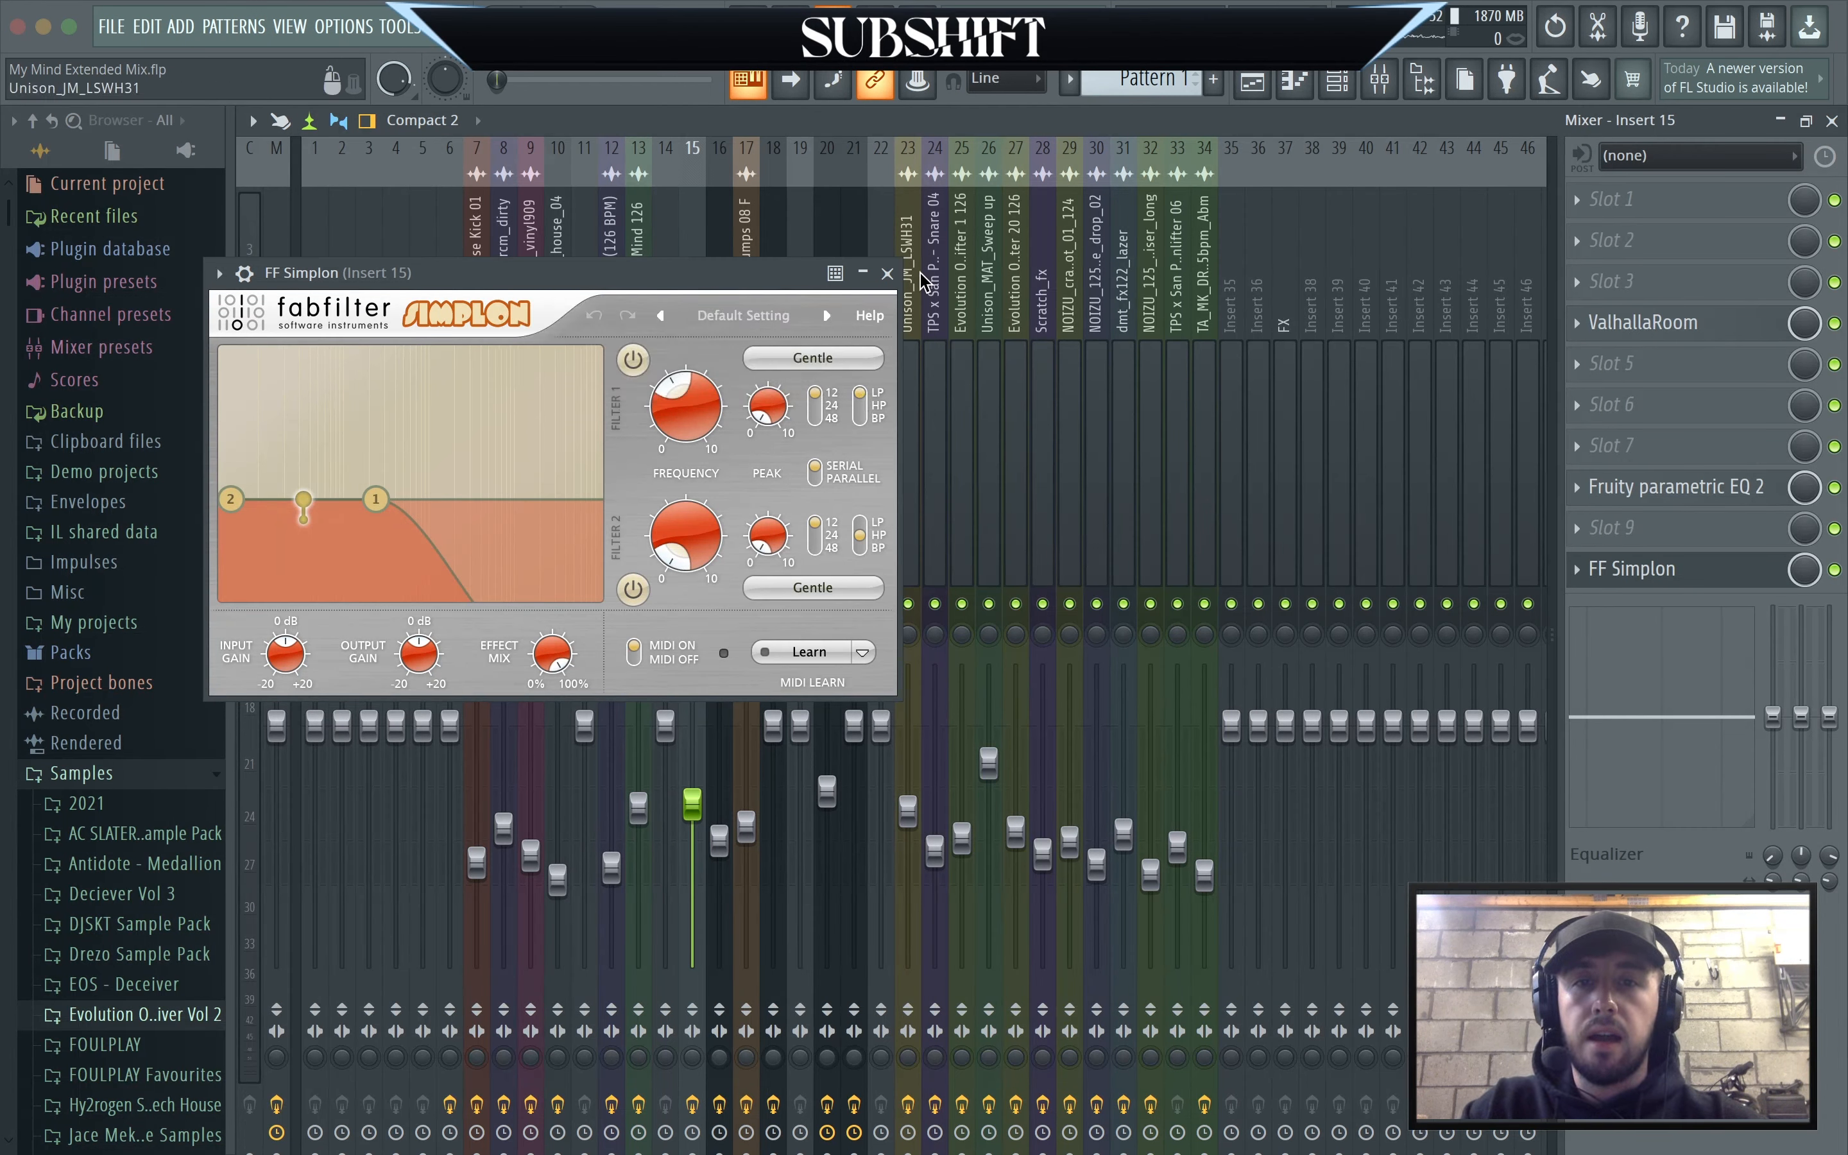
left_click(887, 272)
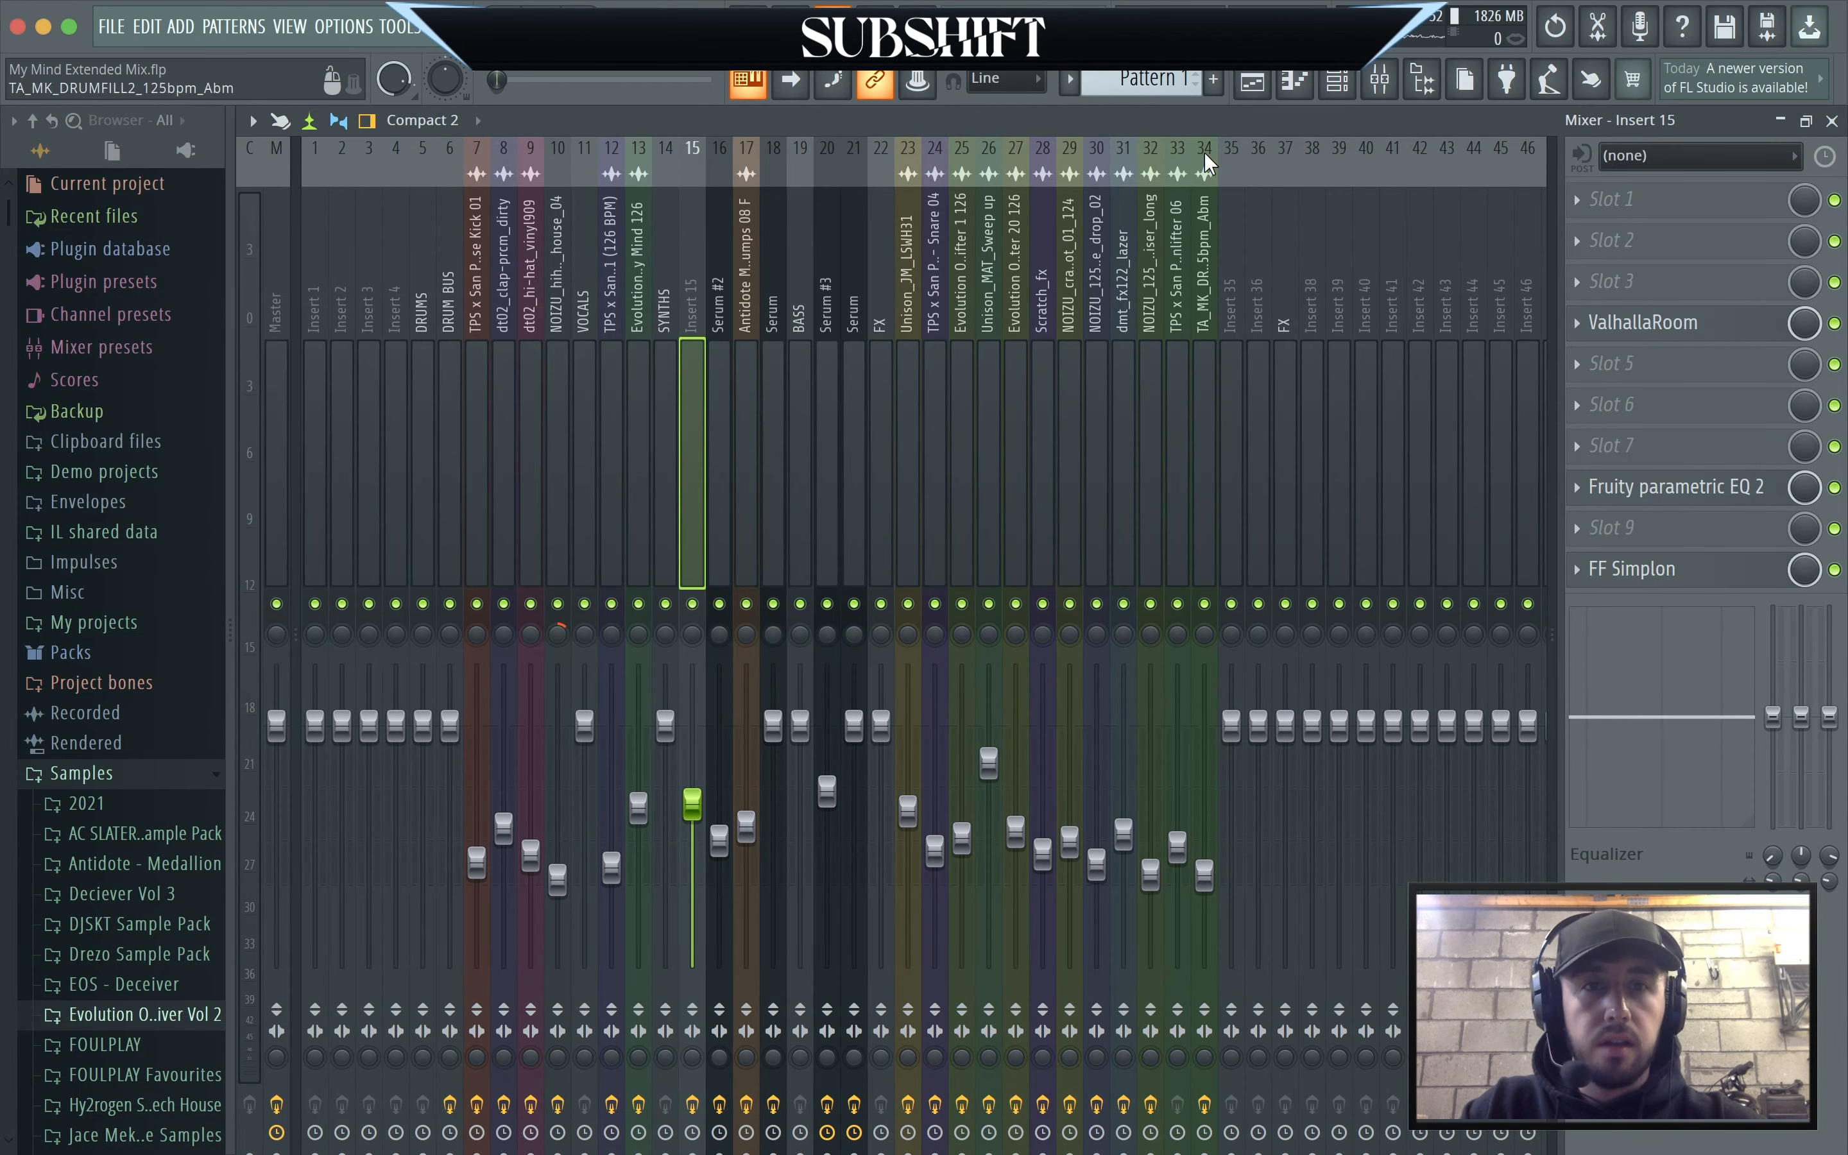
Return to the playlist and play the full arrangement from bar 8 for a few bars.
left_click(1266, 90)
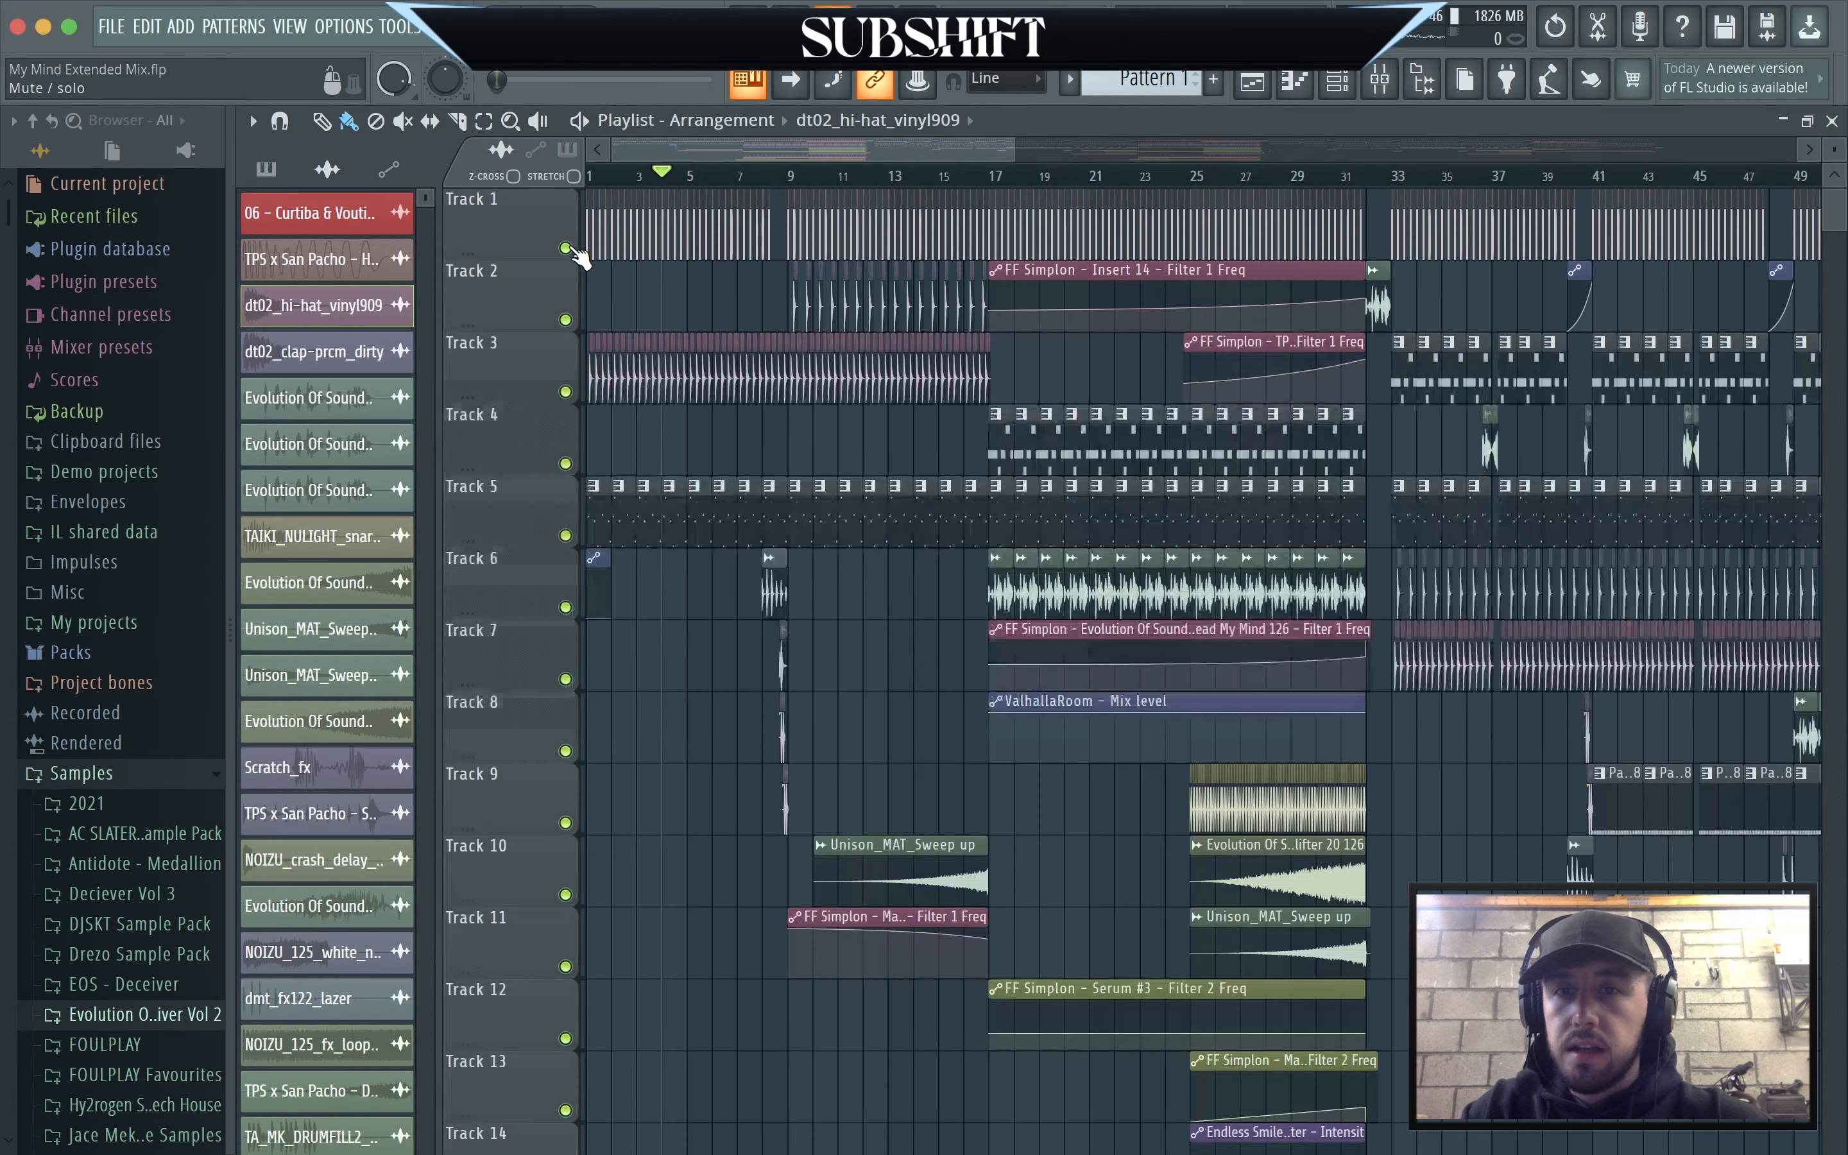
left_click(760, 176)
key("space")
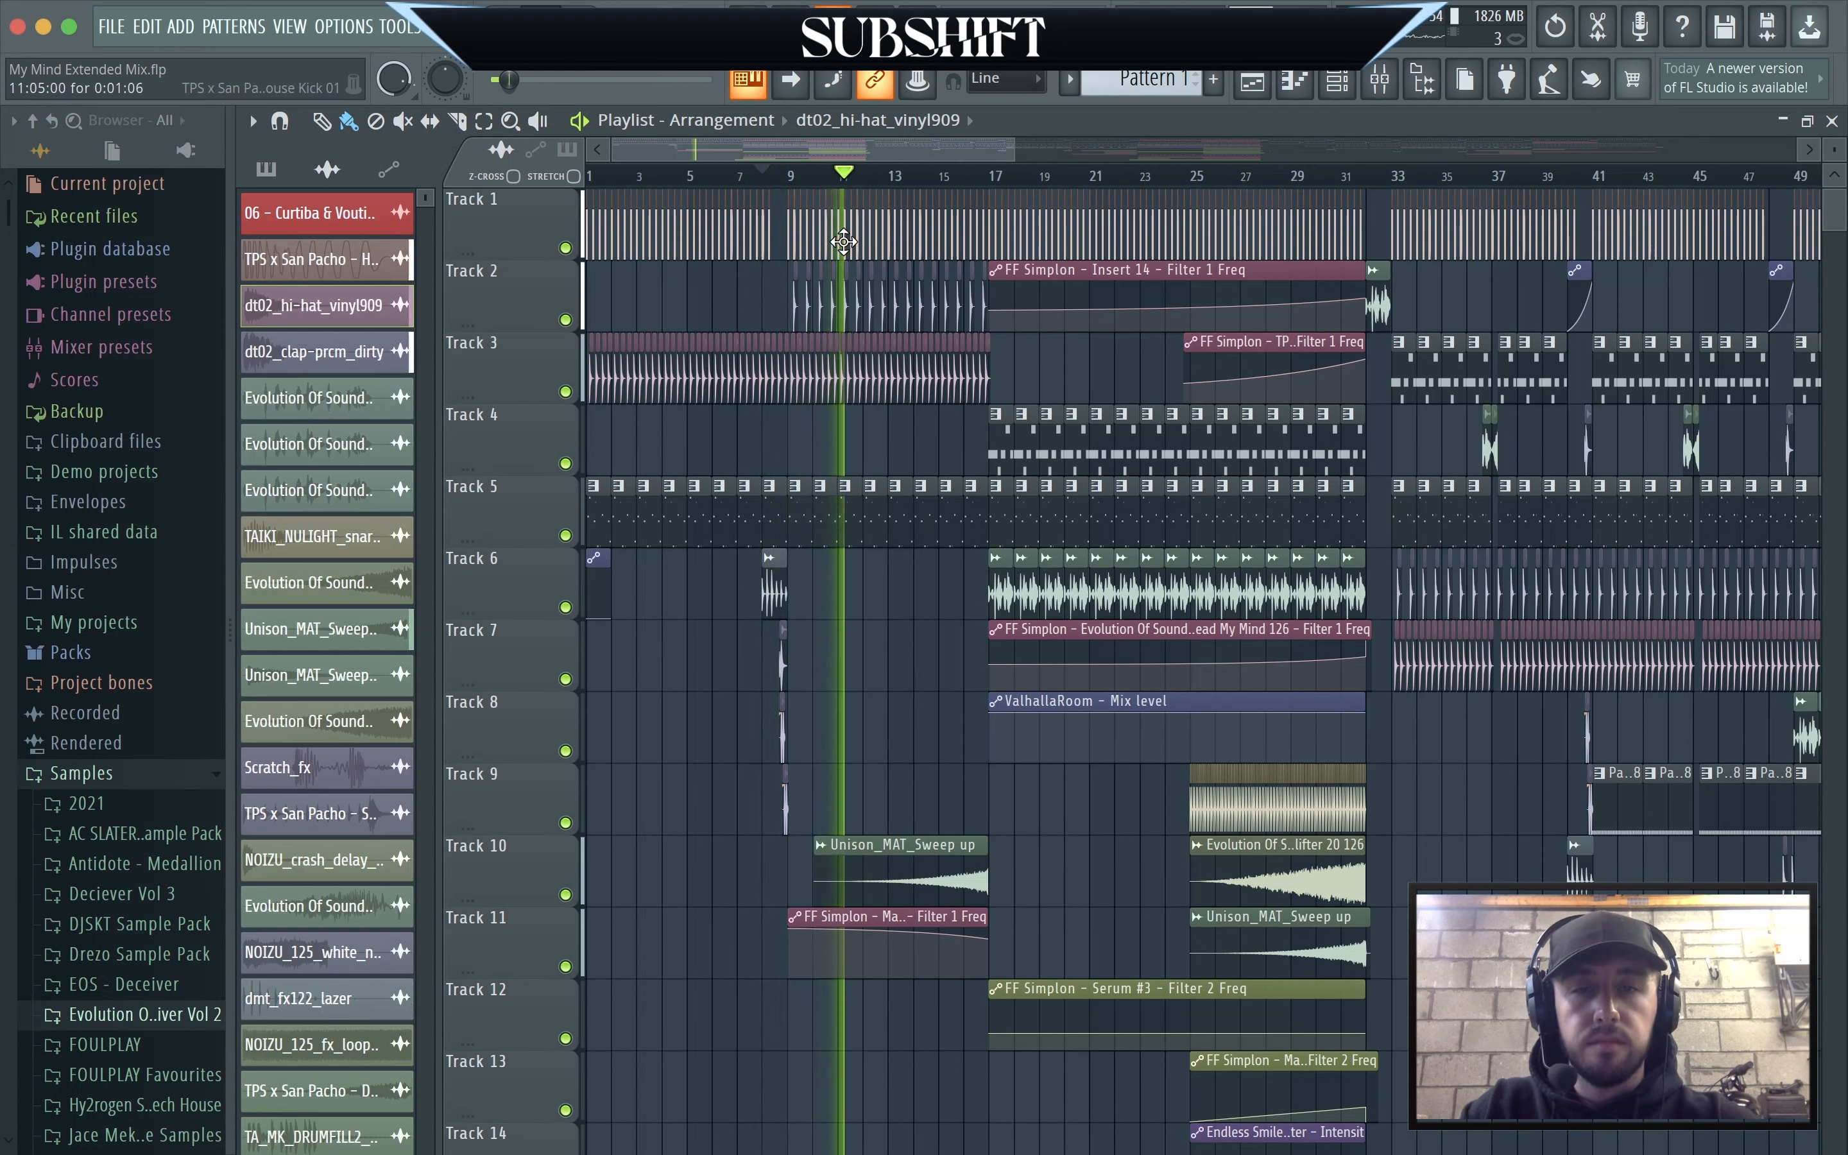
key("space")
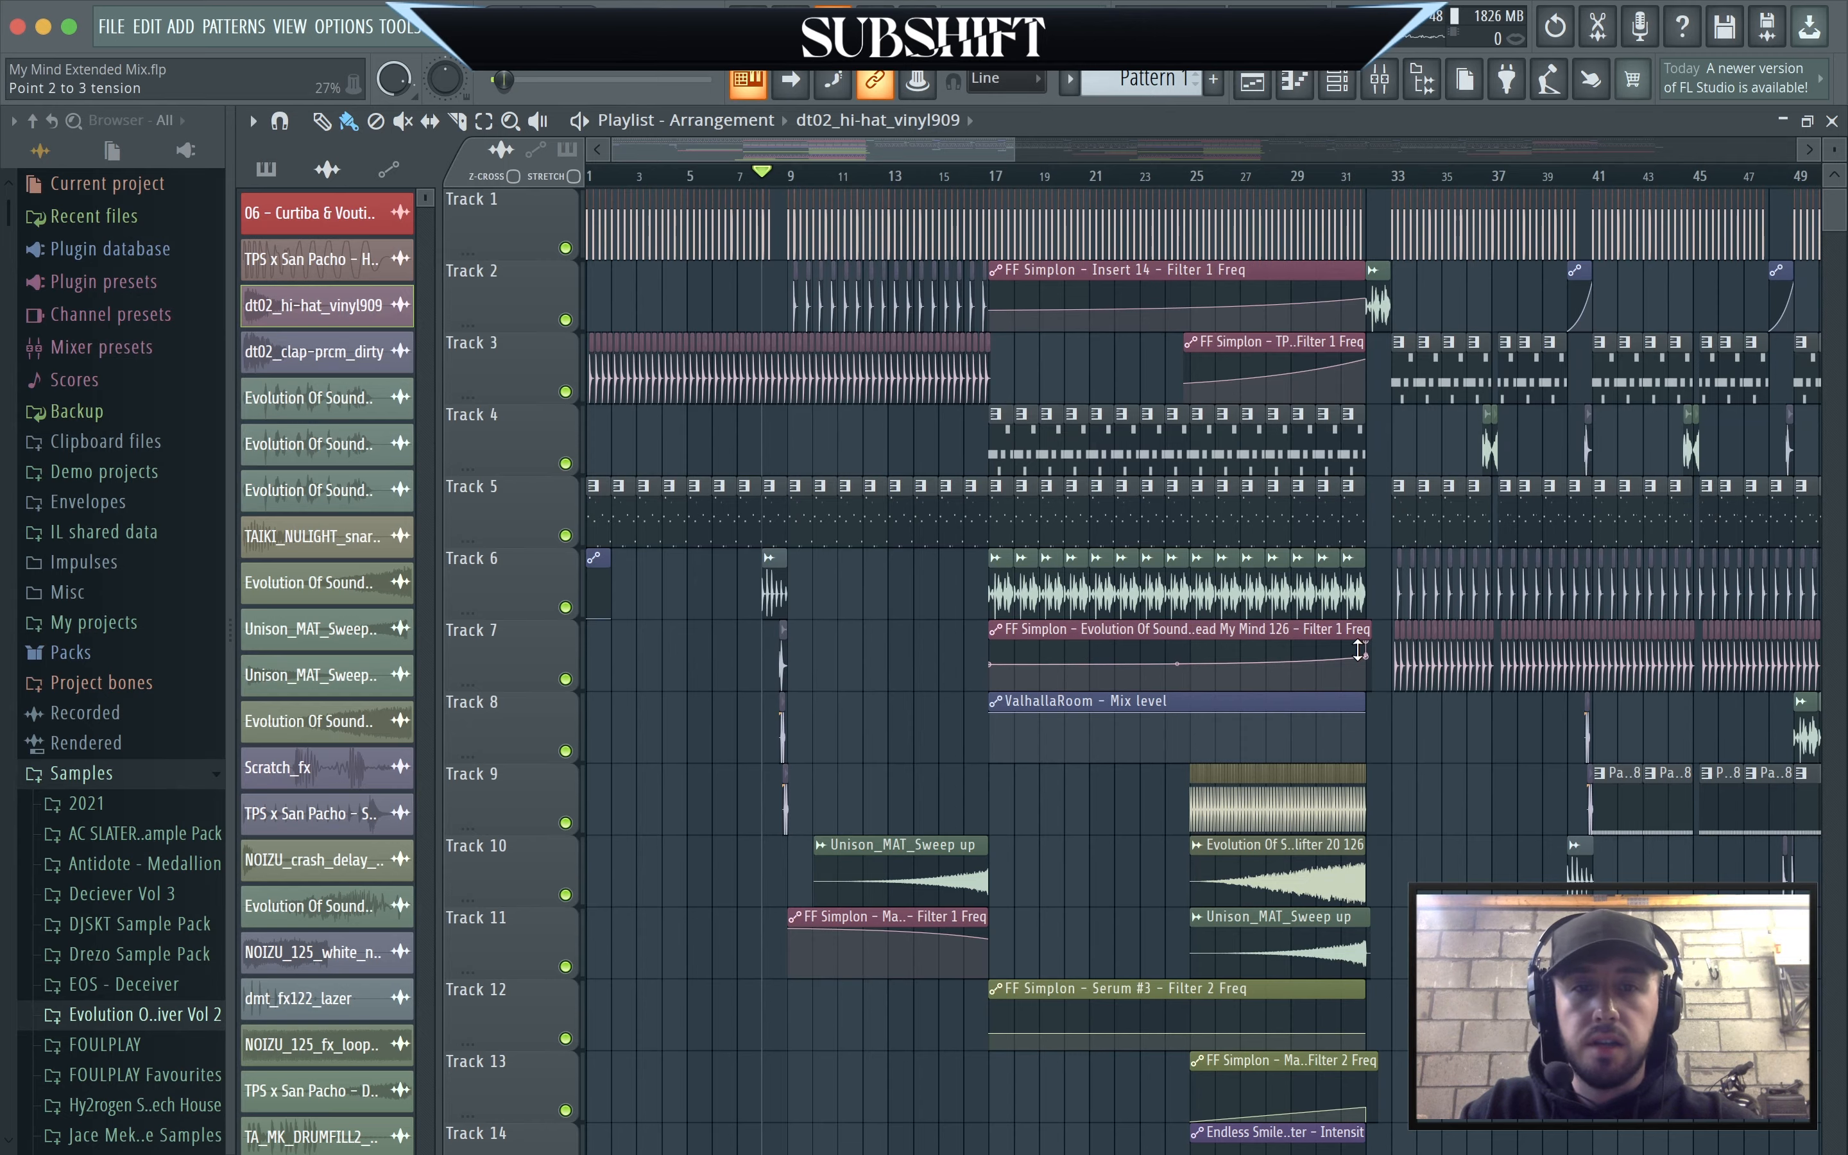
scroll(1358, 650, "up", 3, "ctrl")
scroll(1357, 650, "down", 3, "ctrl")
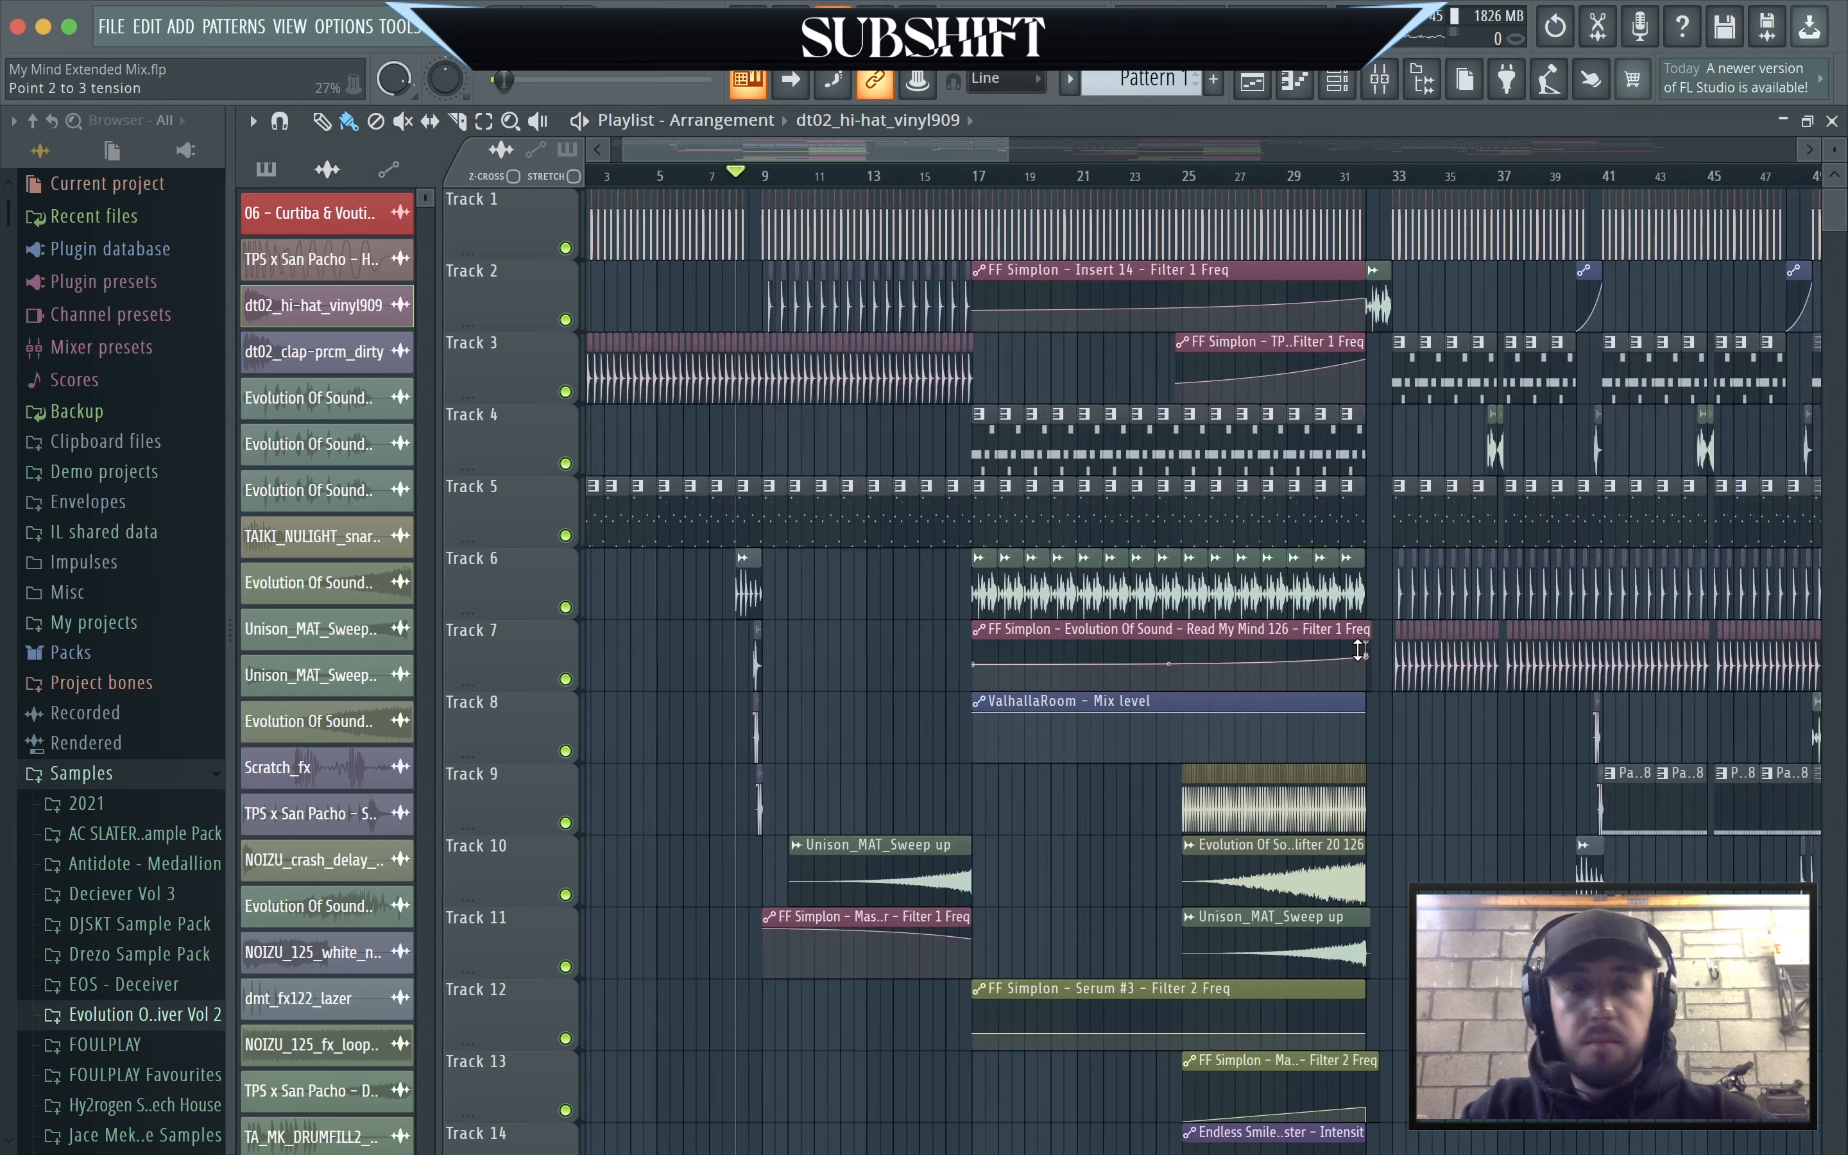
scroll(1358, 650, "right", 1)
scroll(1358, 650, "up", 3, "ctrl")
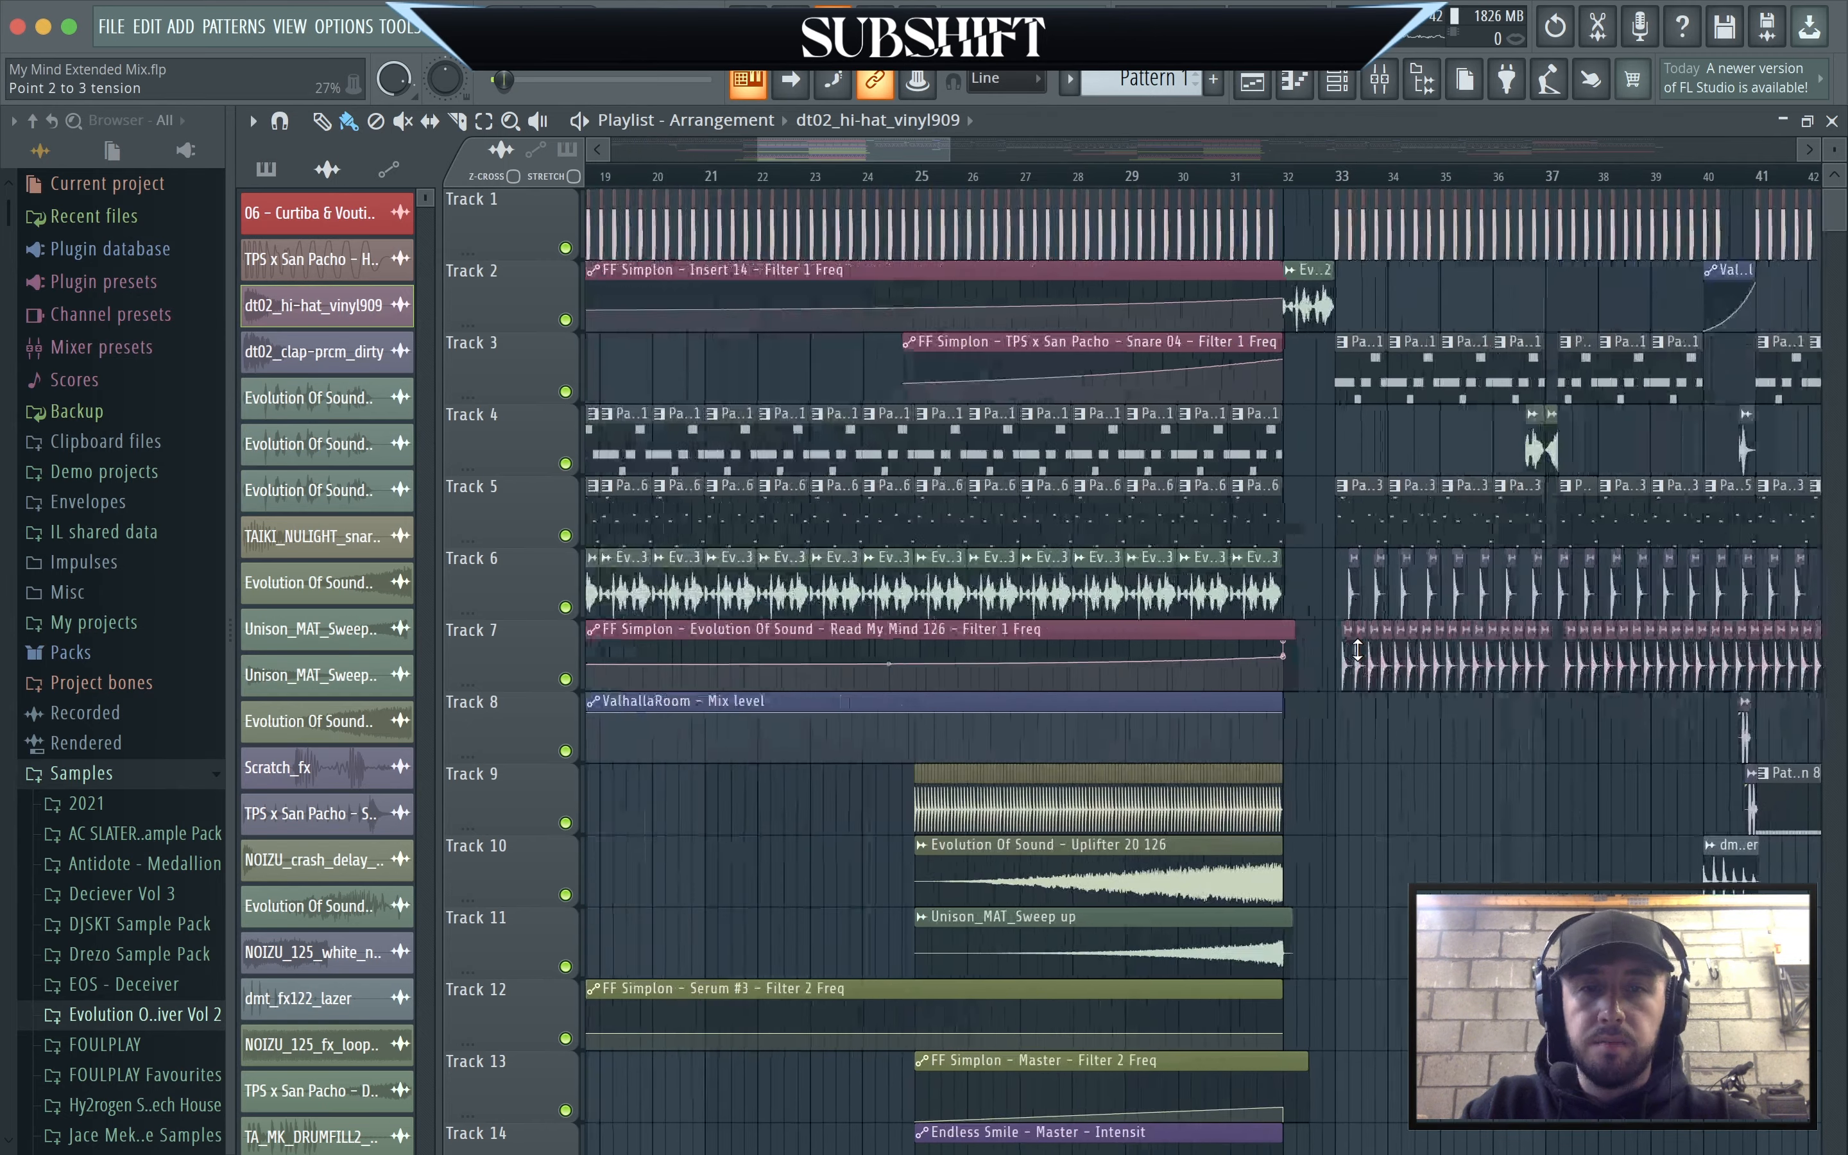
scroll(1230, 565, "down", 3, "ctrl")
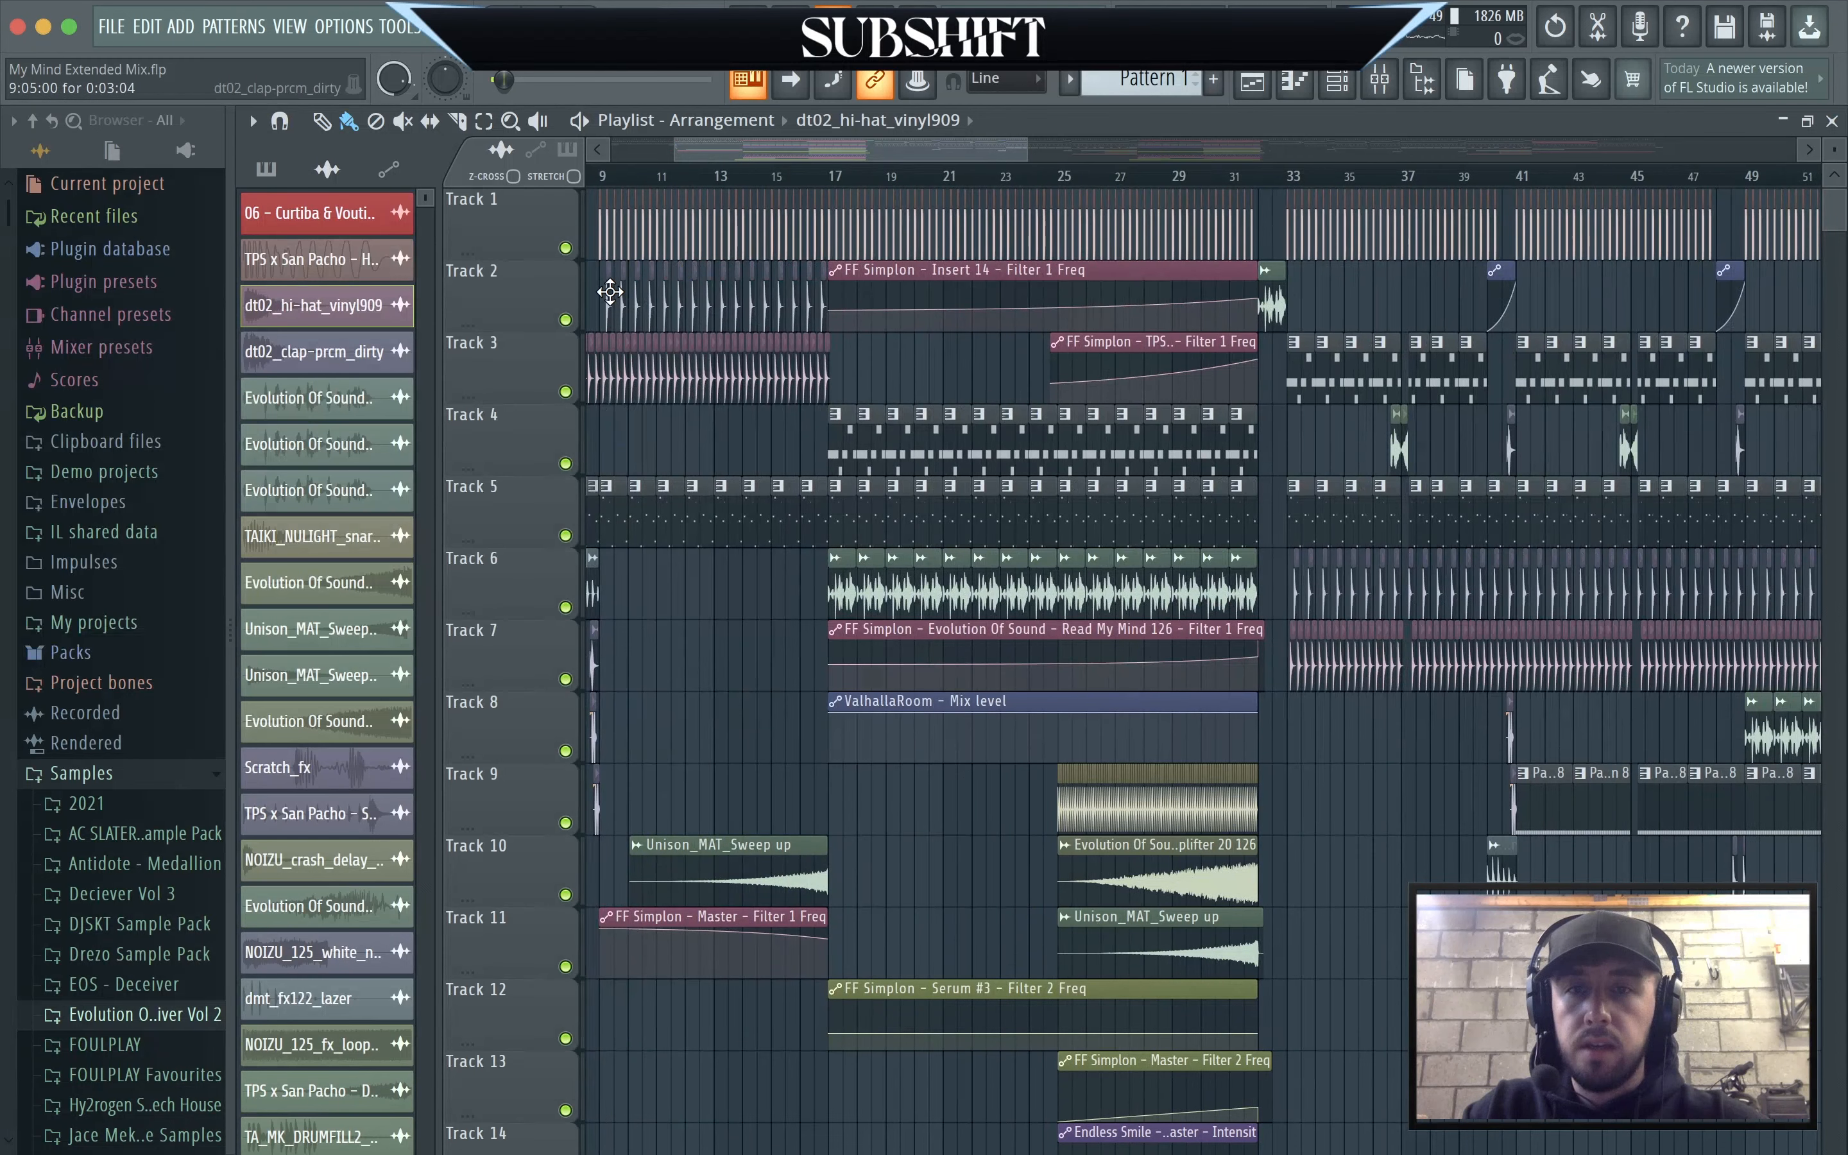
left_click(566, 249, "ctrl")
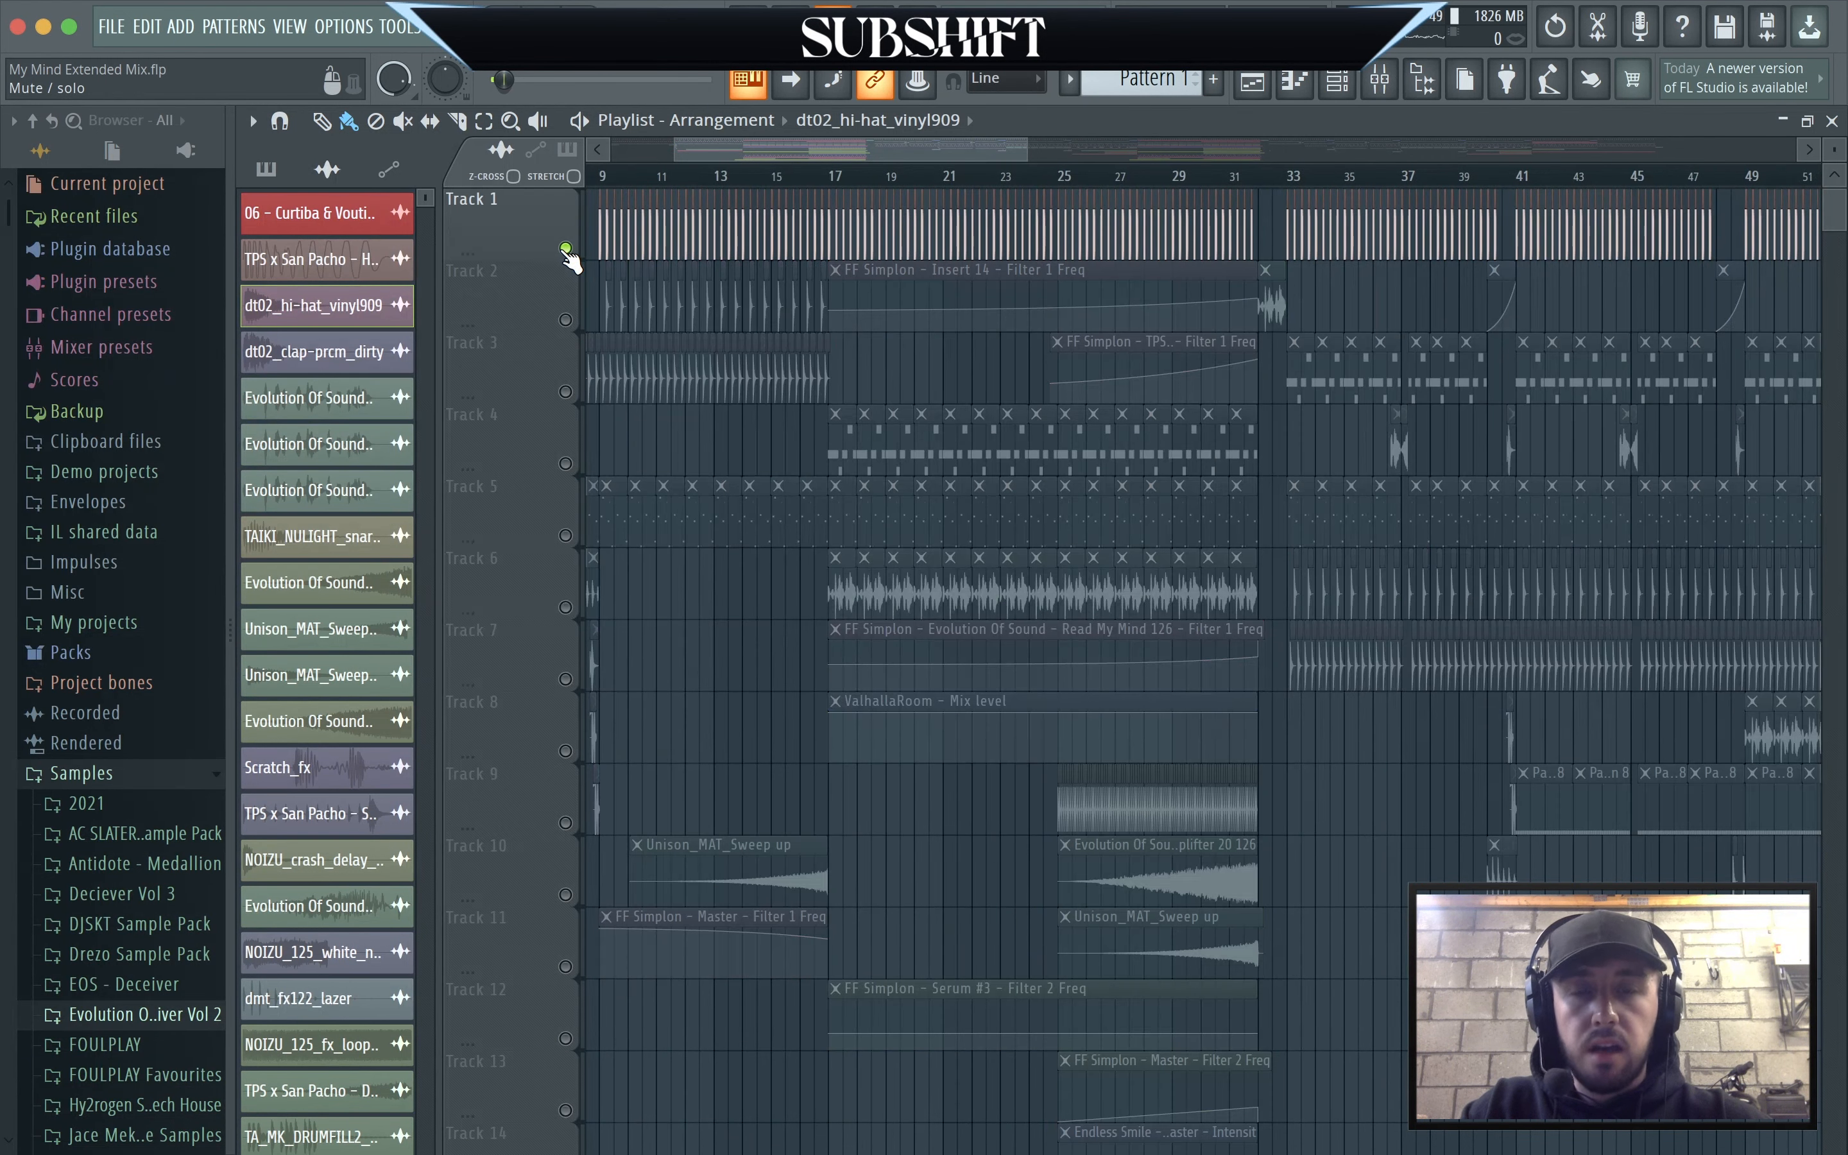
left_click(566, 248, "ctrl")
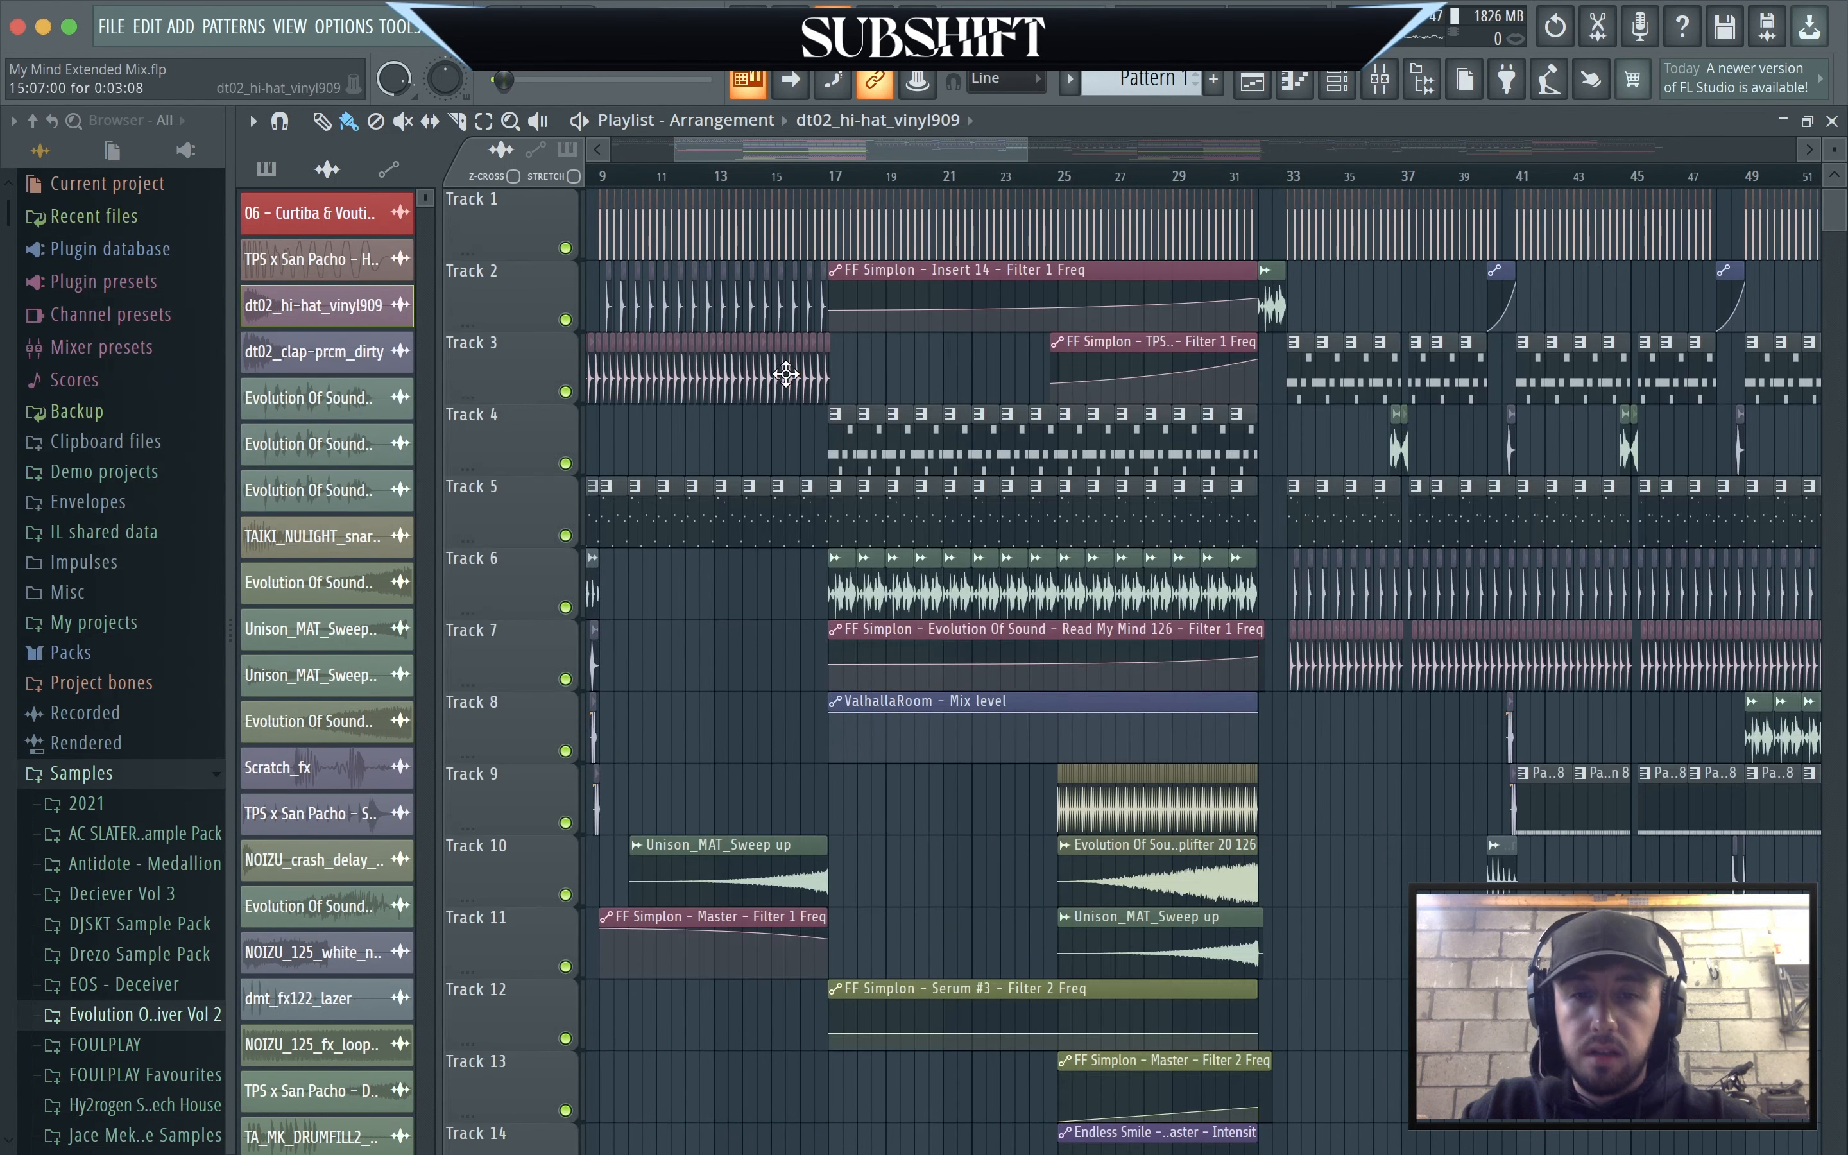
Solo Track 4, play its Pattern 1 clips from bar 17, and restore all muted tracks.
scroll(981, 430, "up", 3, "ctrl")
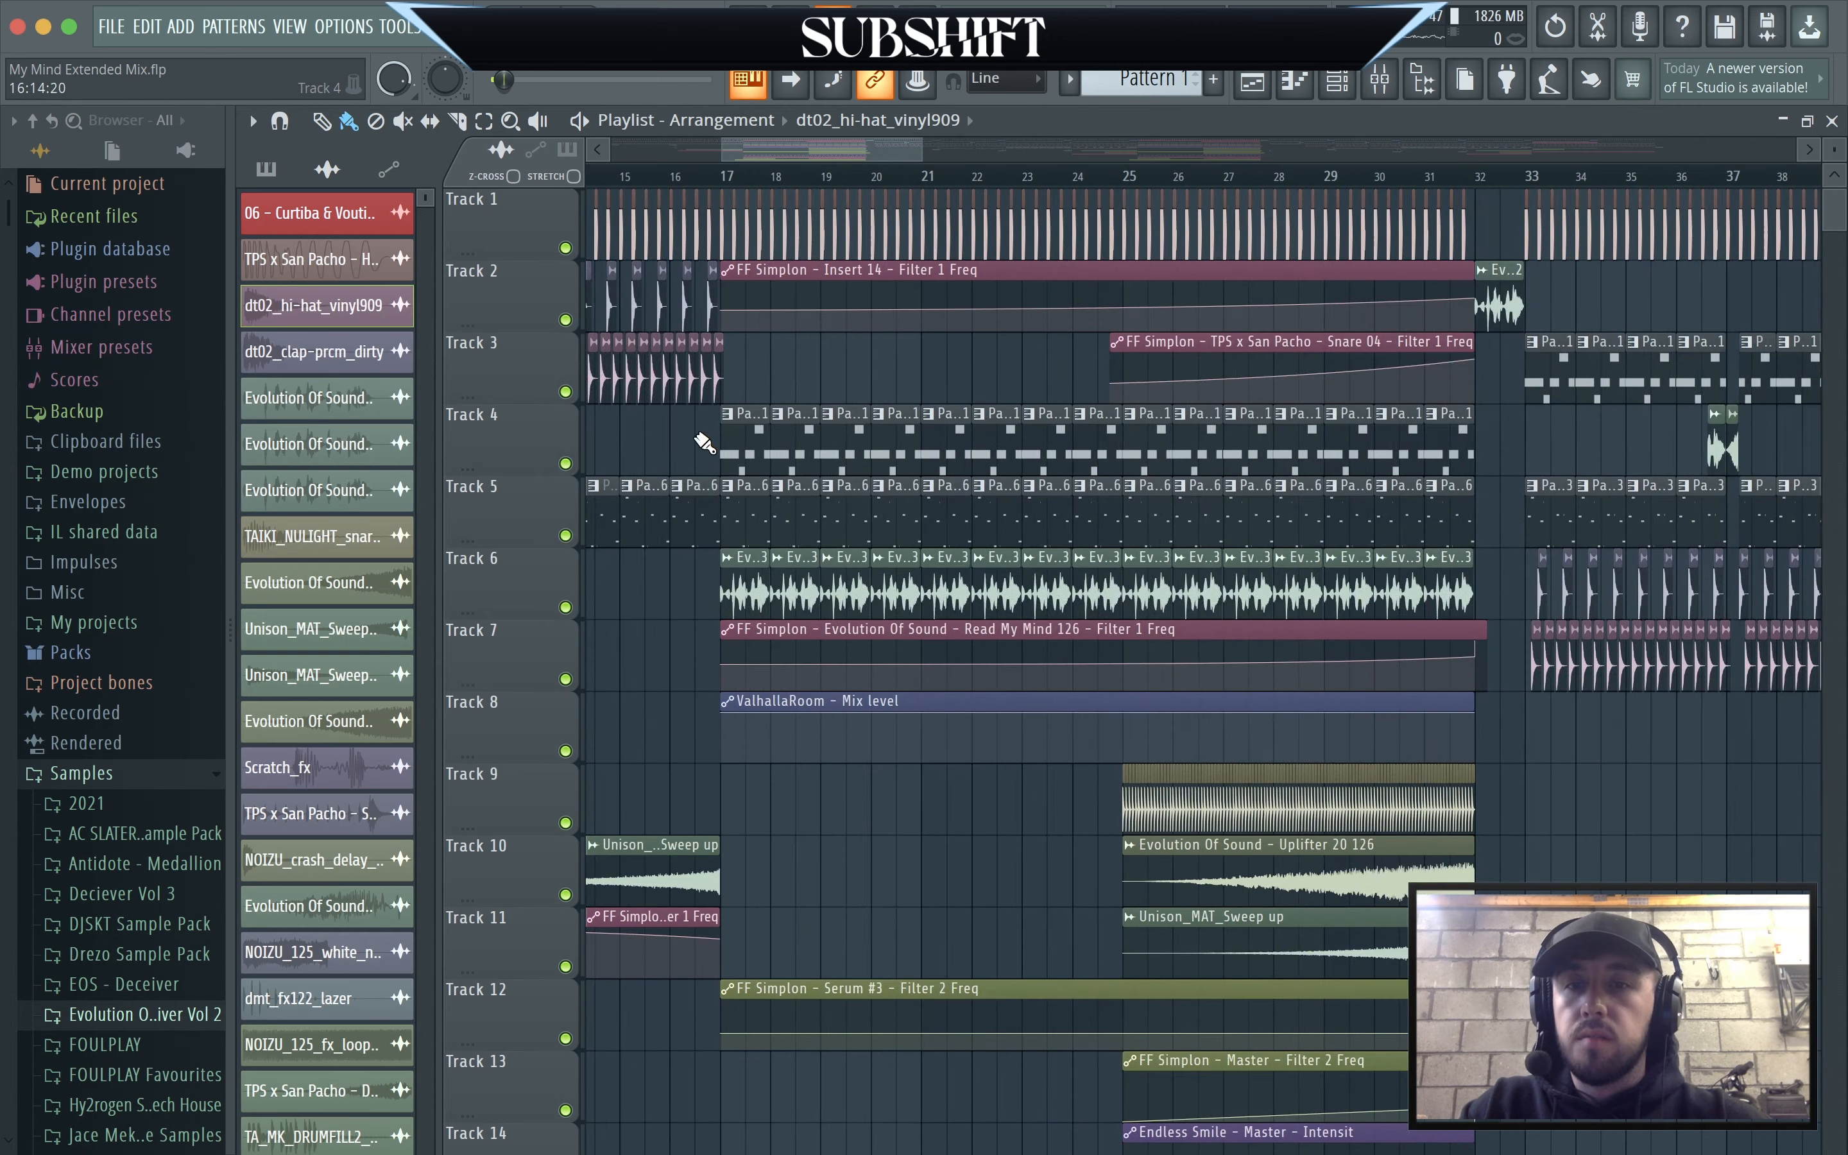
left_click(566, 464, "ctrl")
left_click(722, 173)
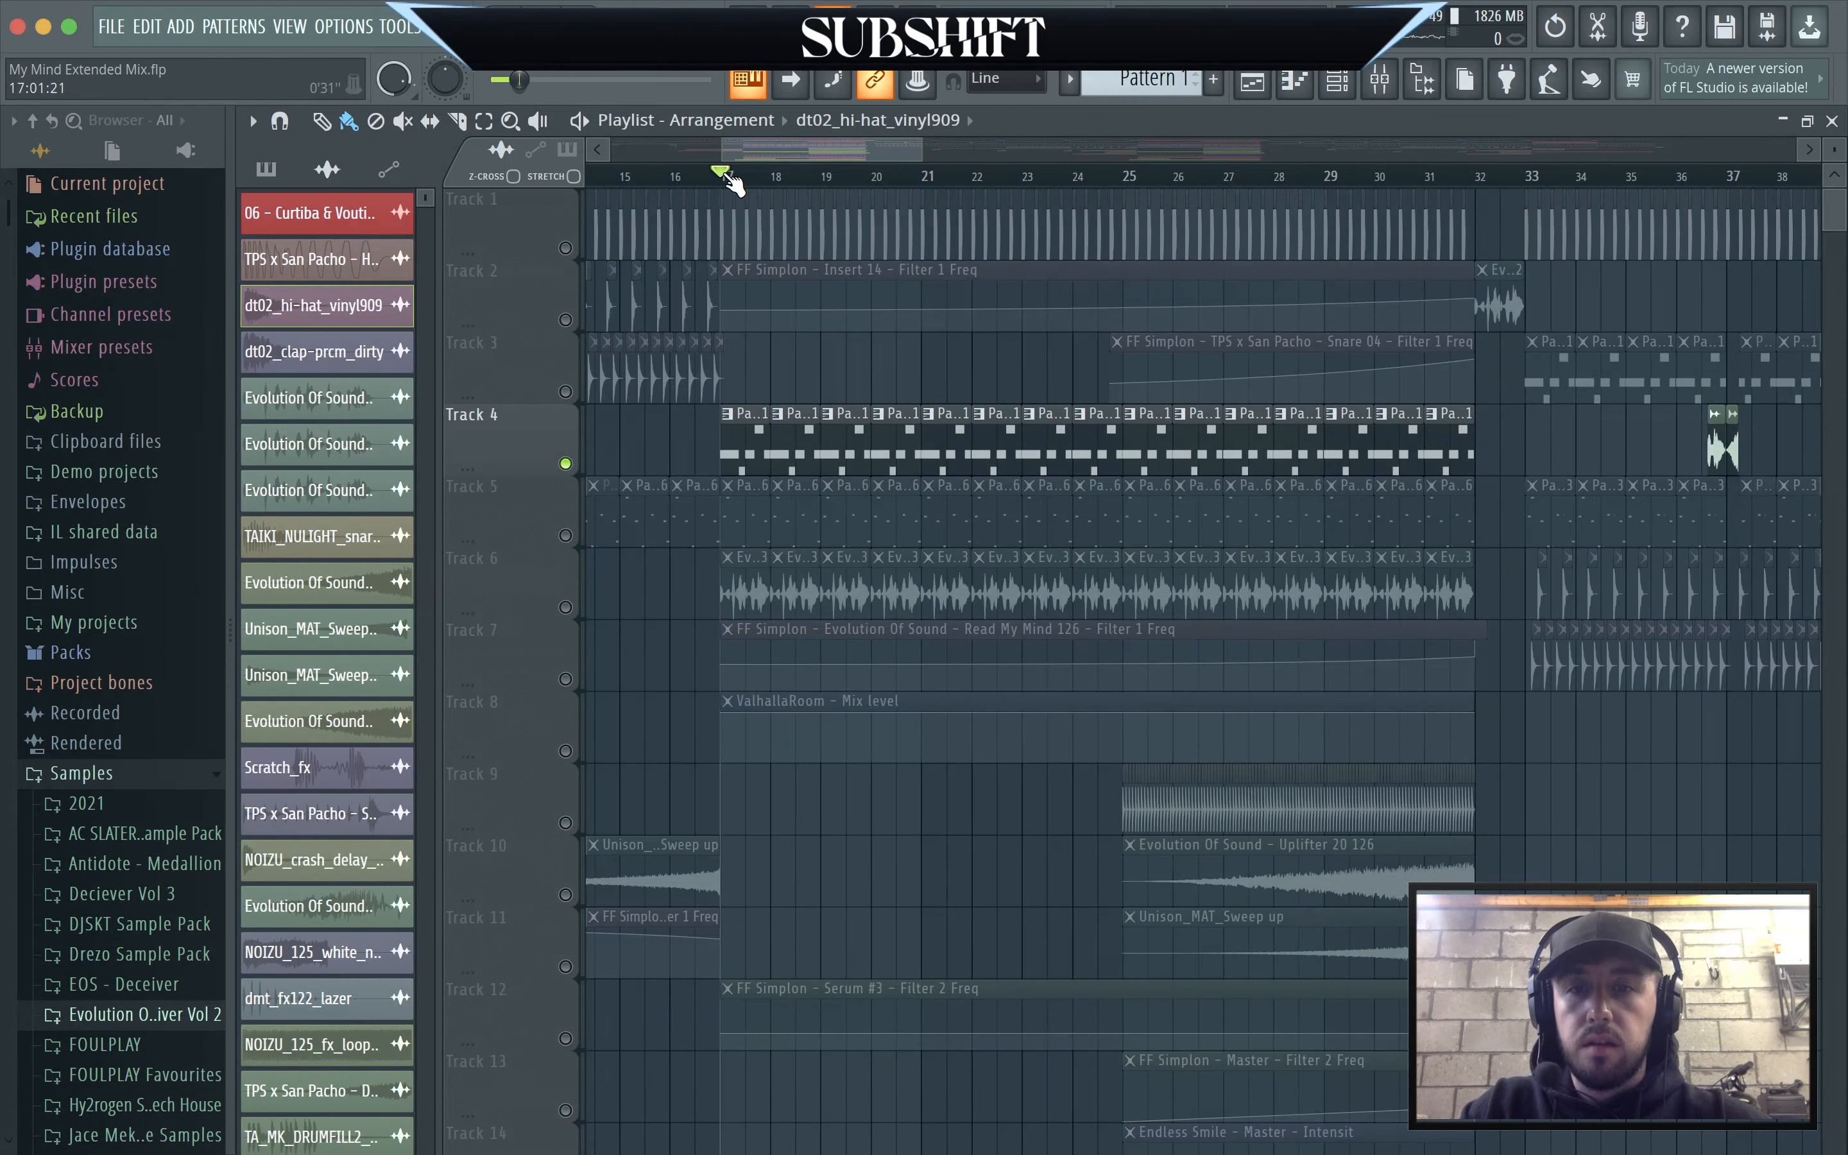
key("space")
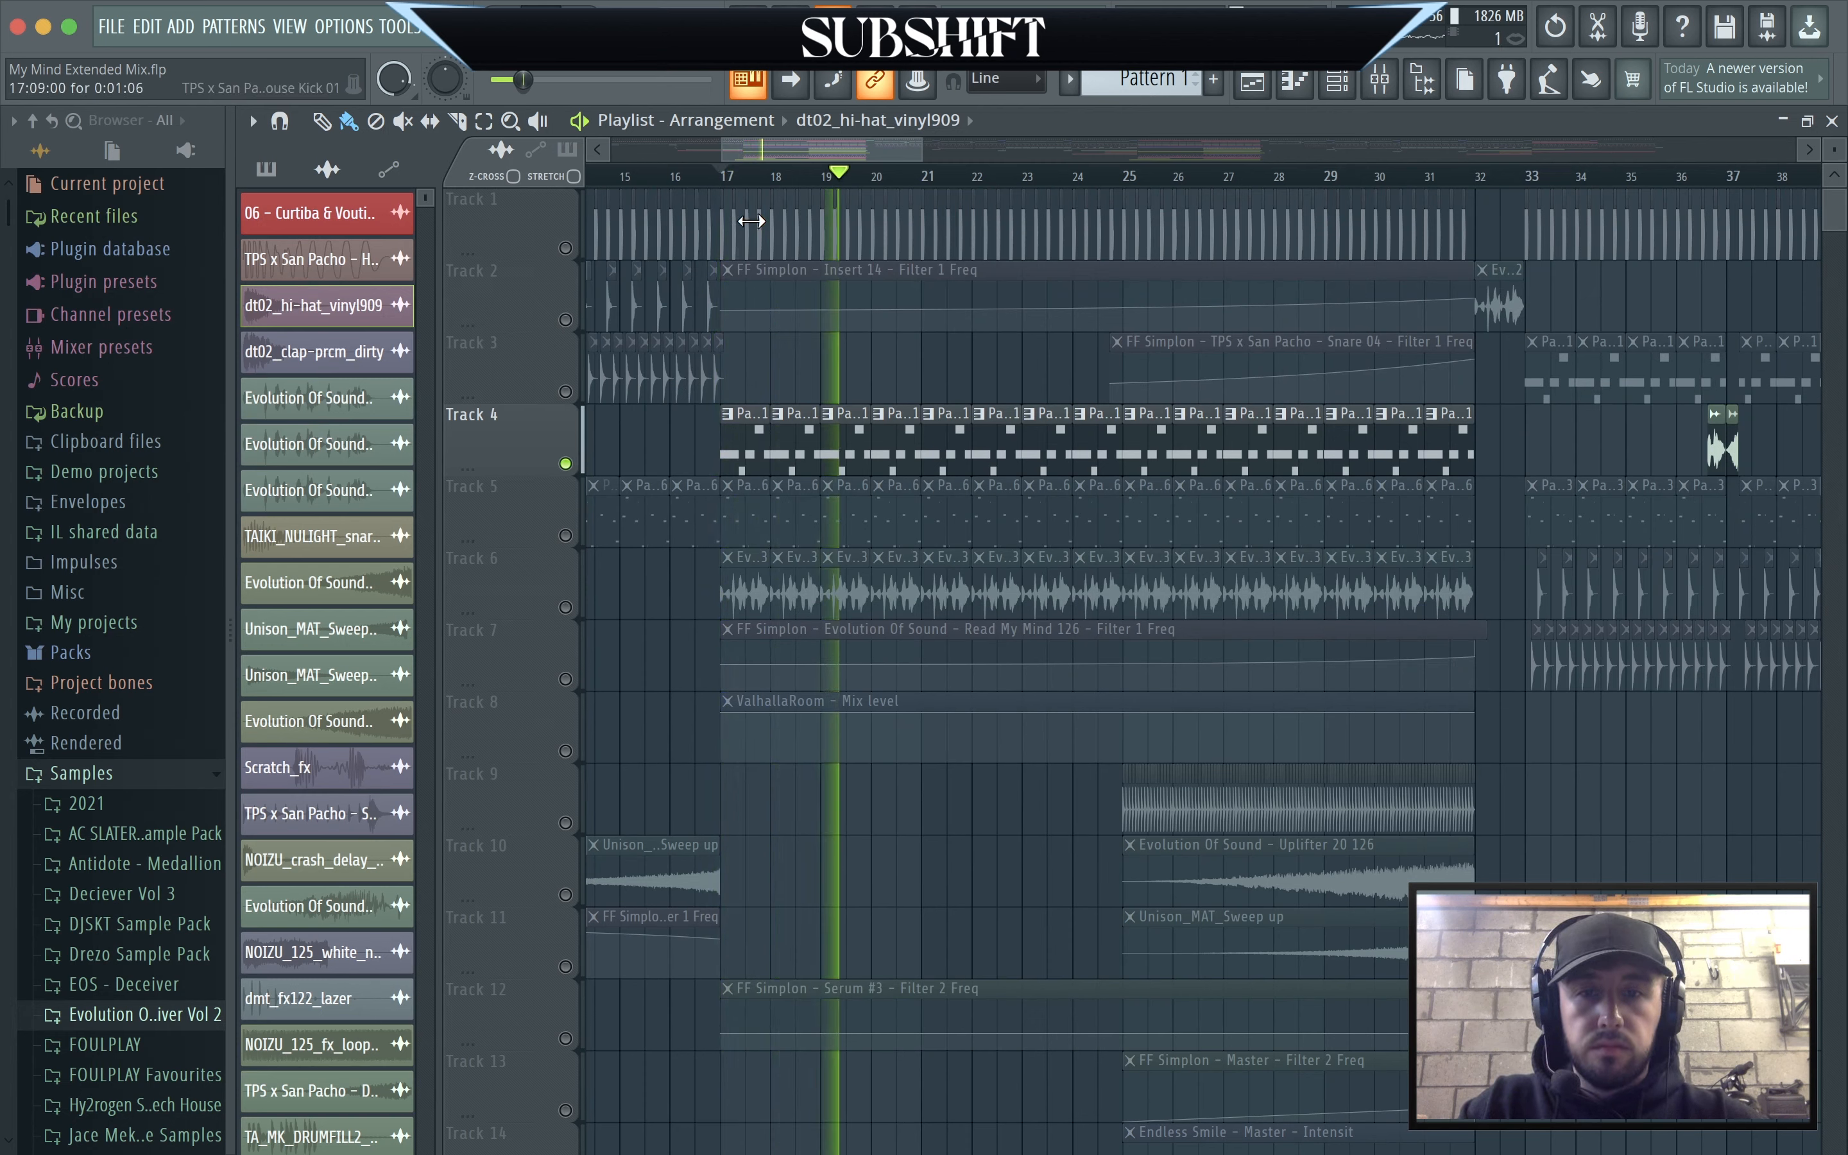
key("space")
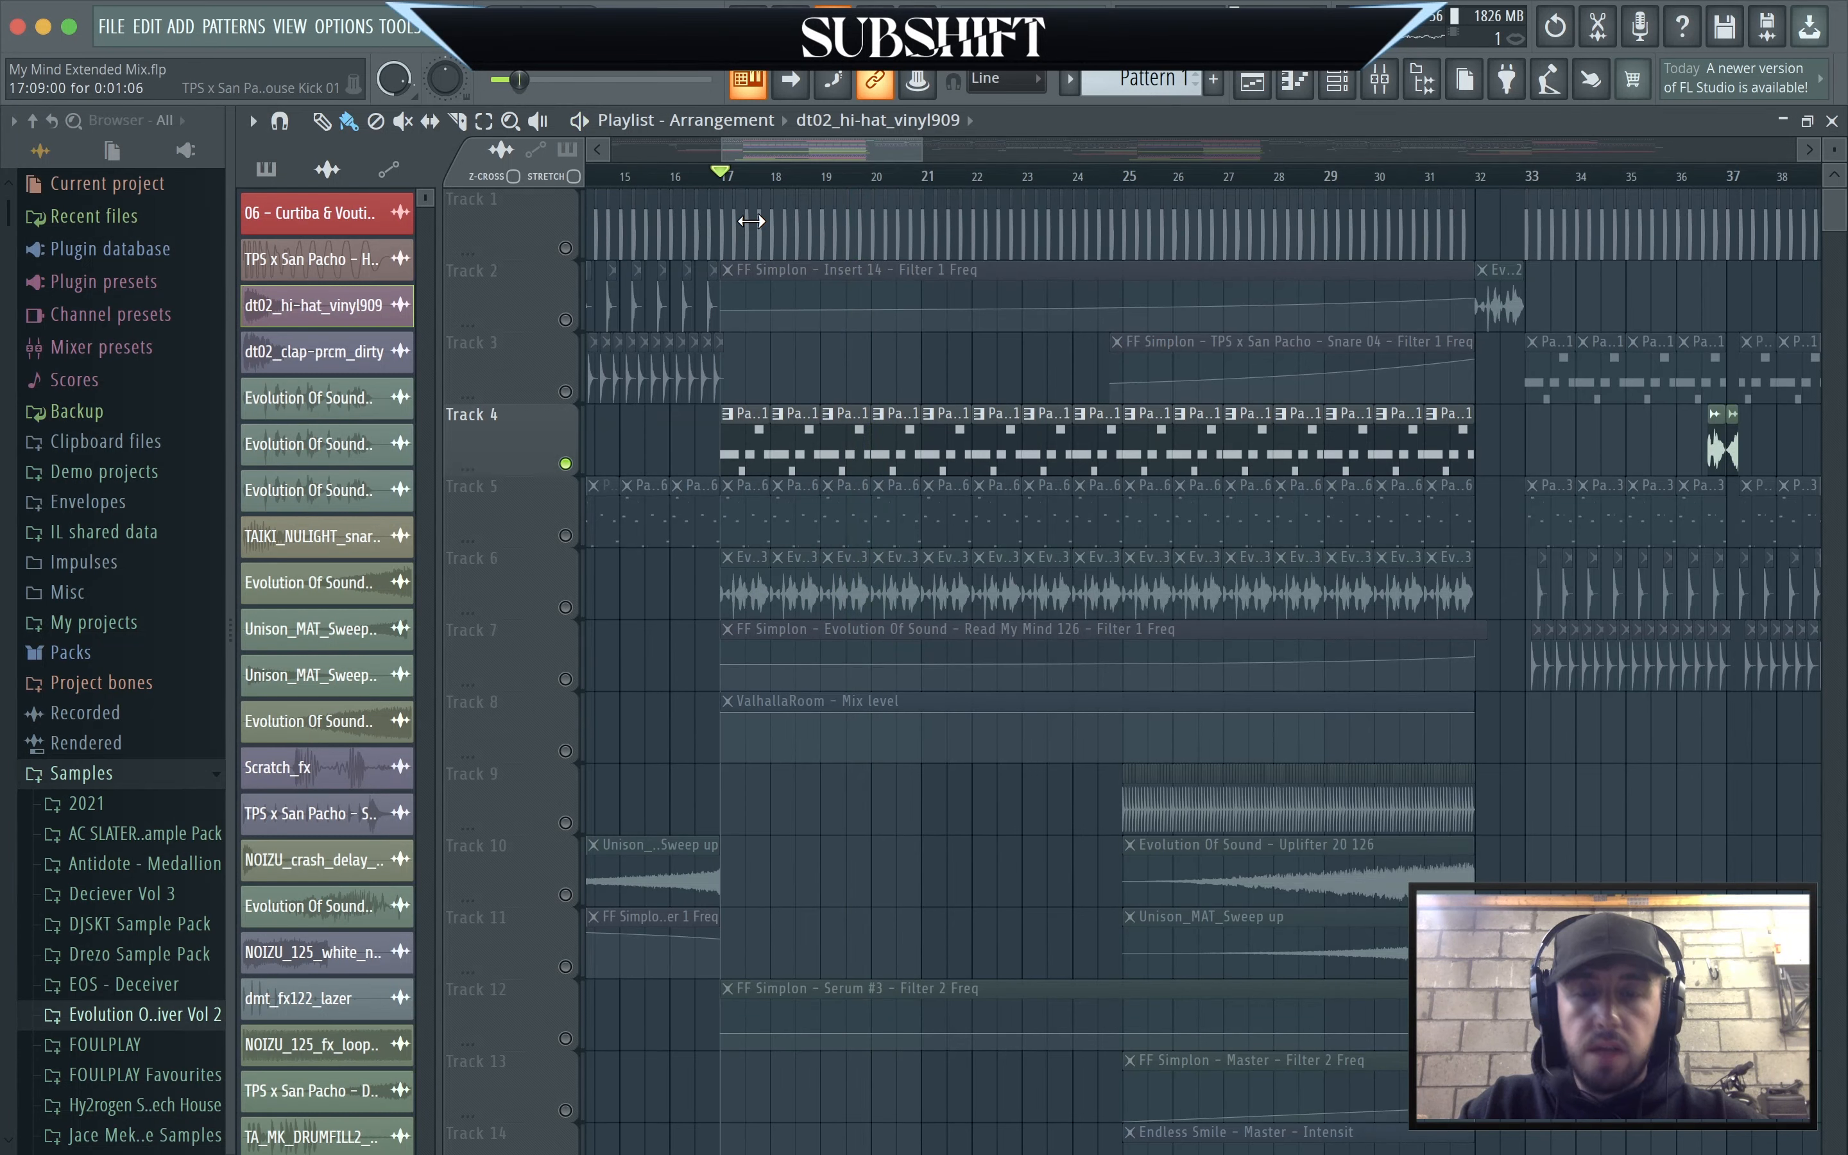
right_click(566, 248)
right_click(565, 250)
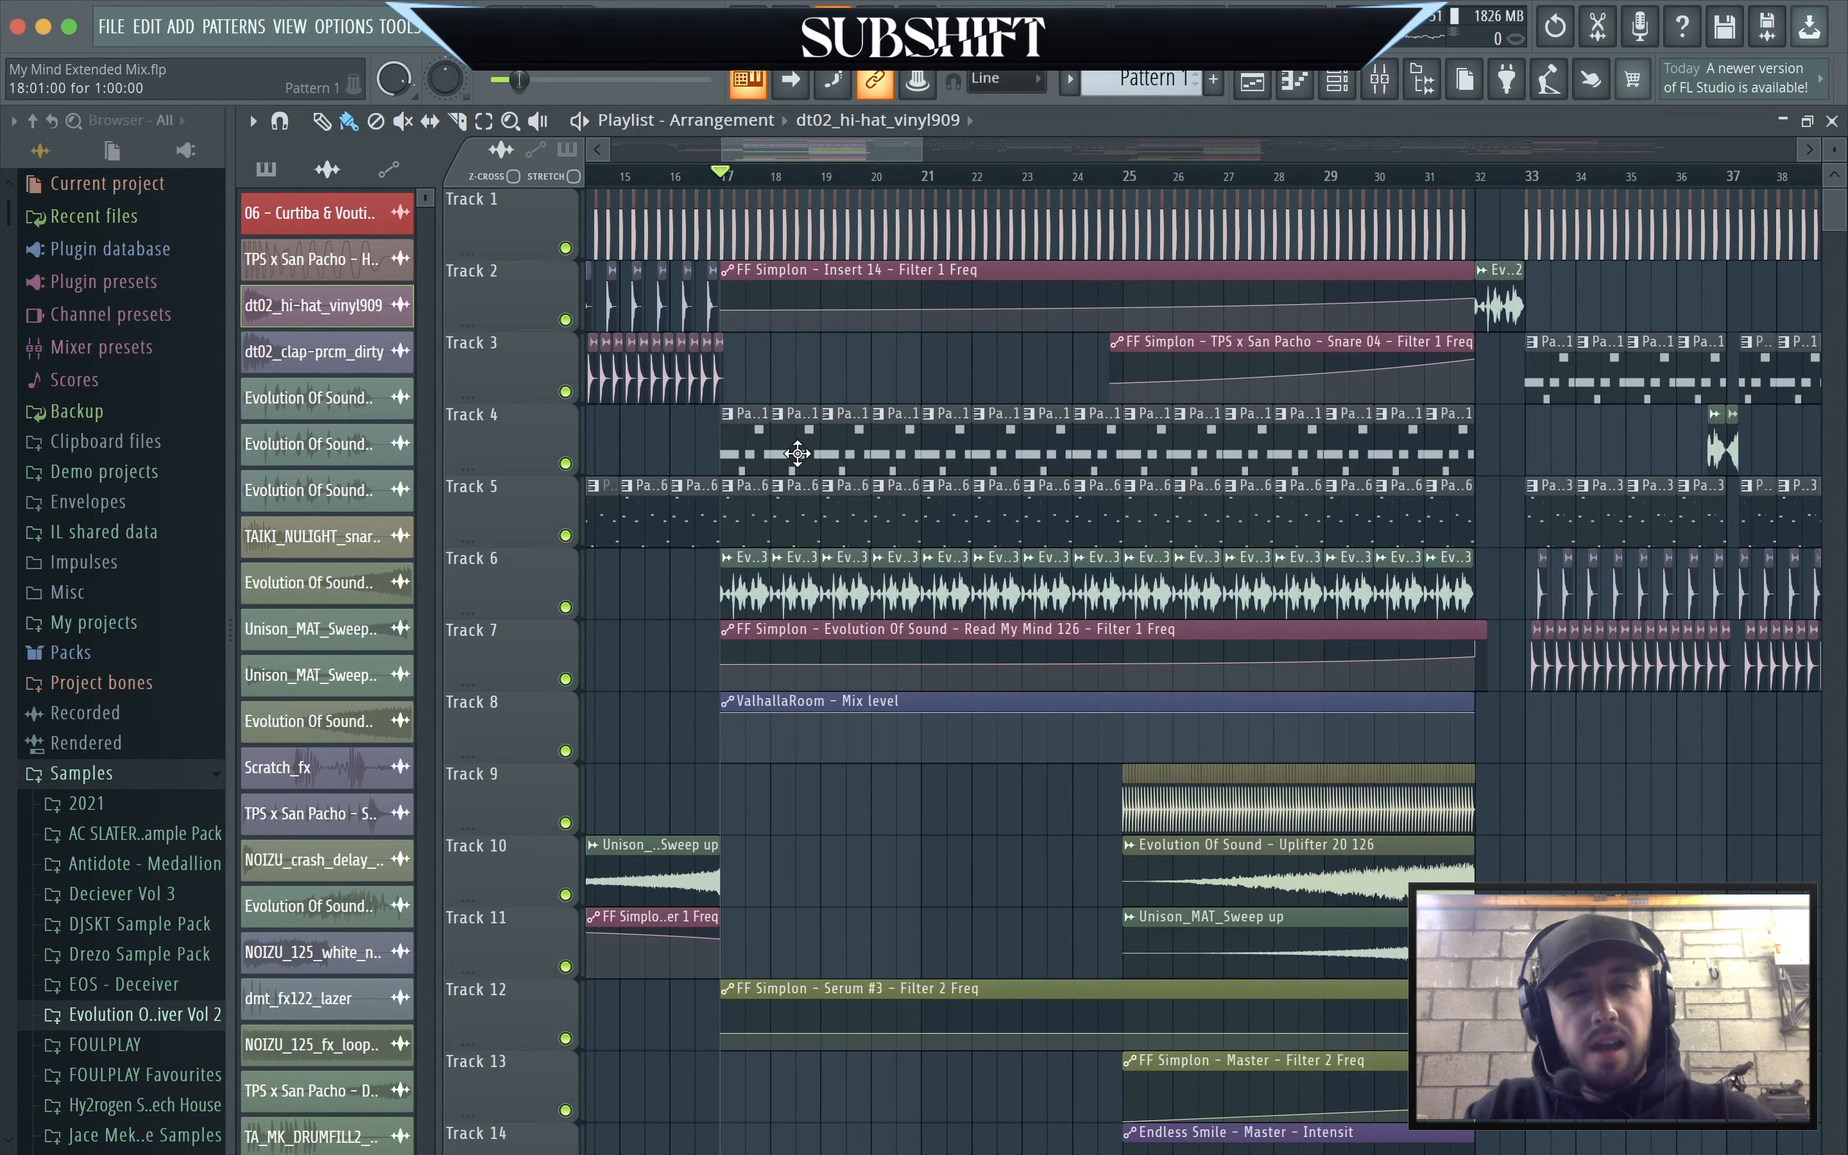
scroll(797, 455, "down", 3)
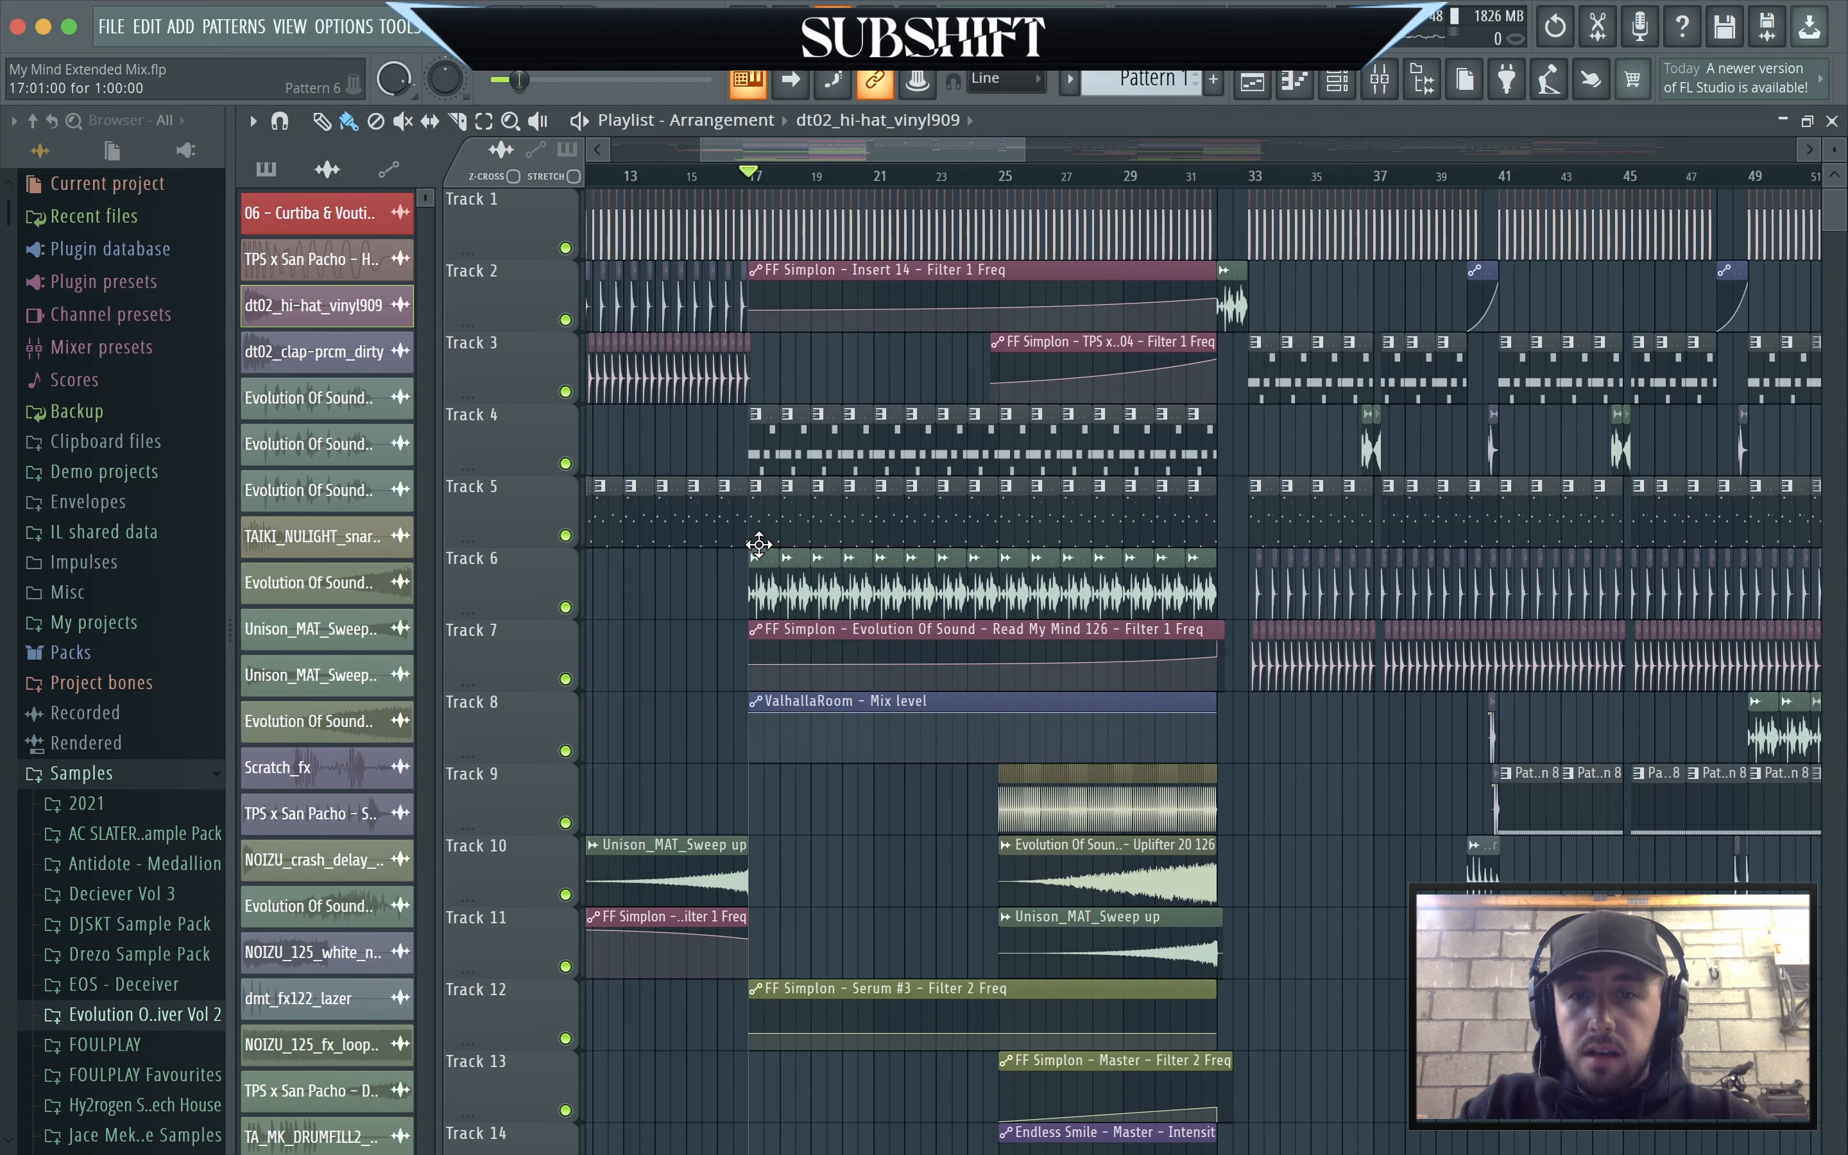
right_click(565, 538)
right_click(565, 537)
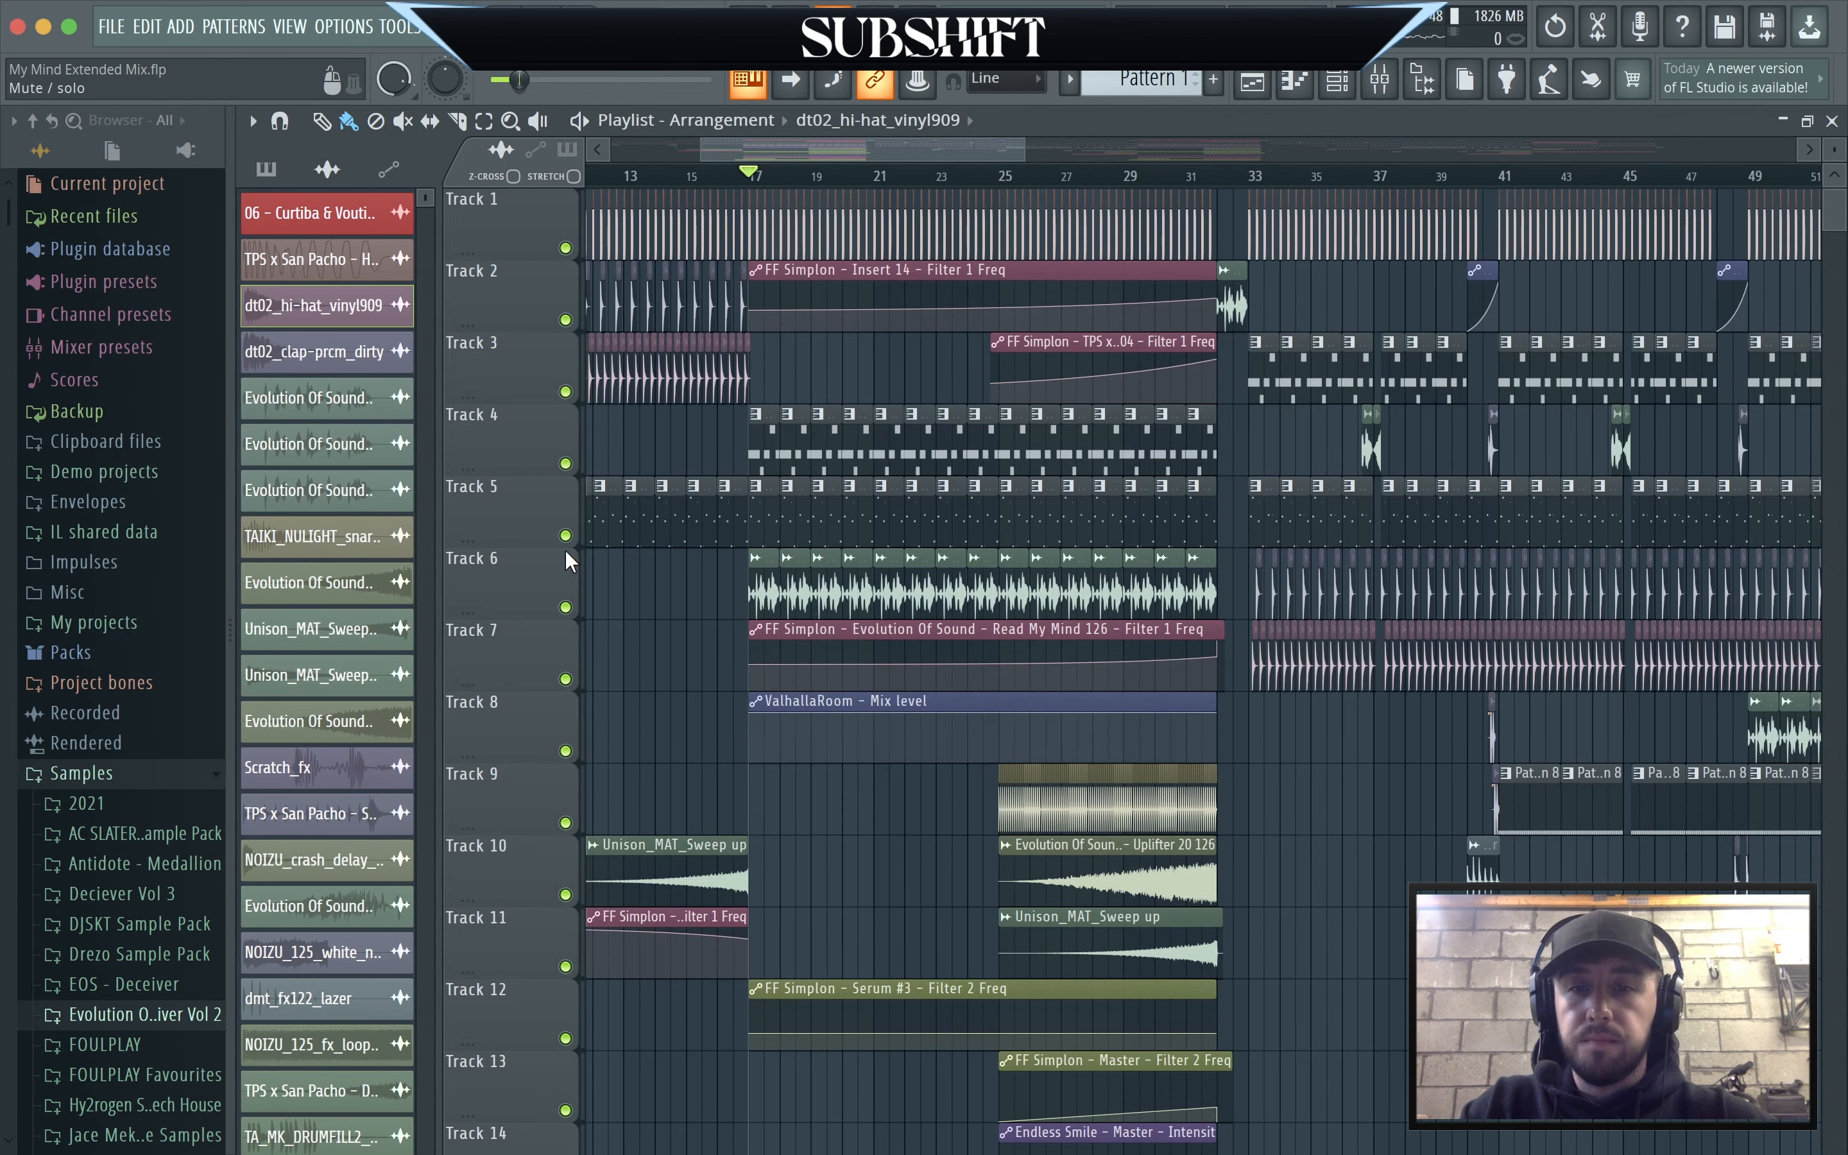
Audition only Track 6 and its Track 7 filter automation from bar 17 and around bar 31, and restore all muted tracks.
right_click(566, 607)
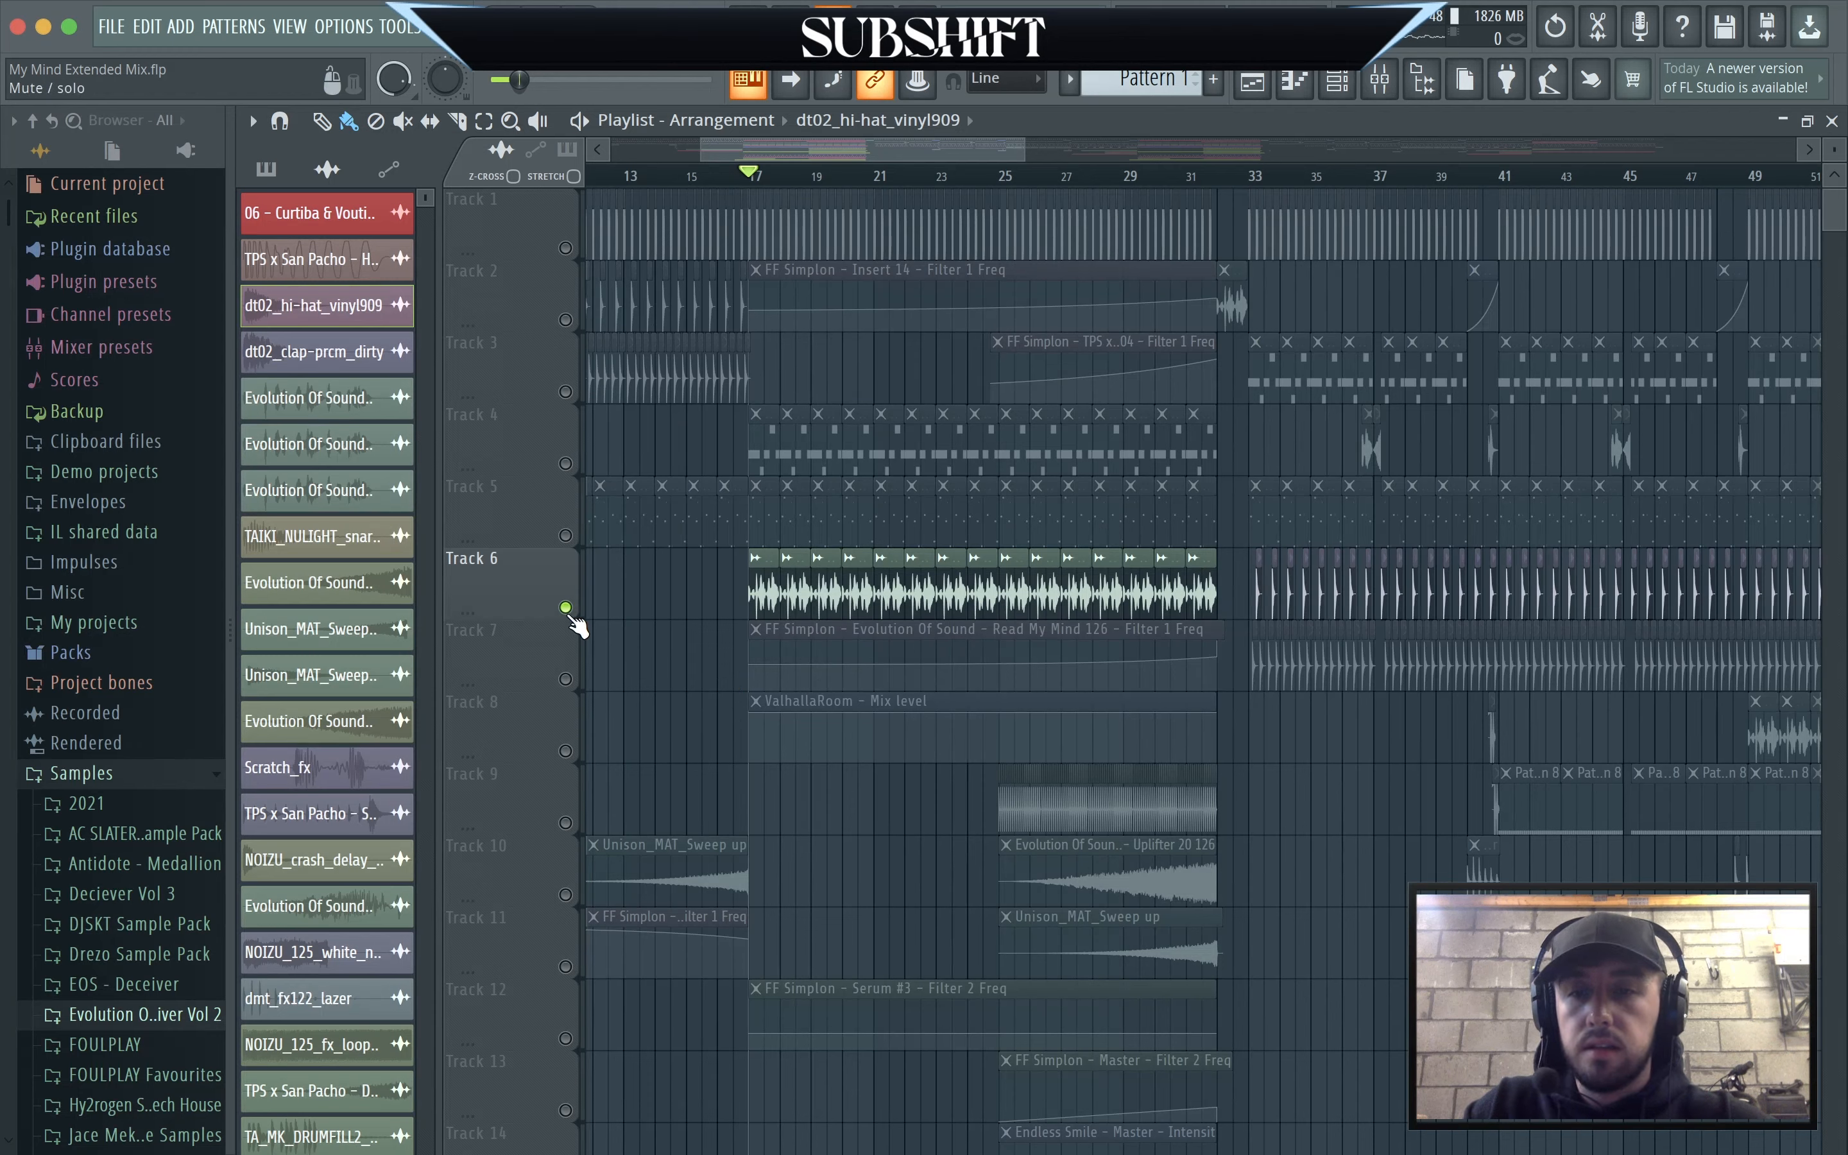
key("space")
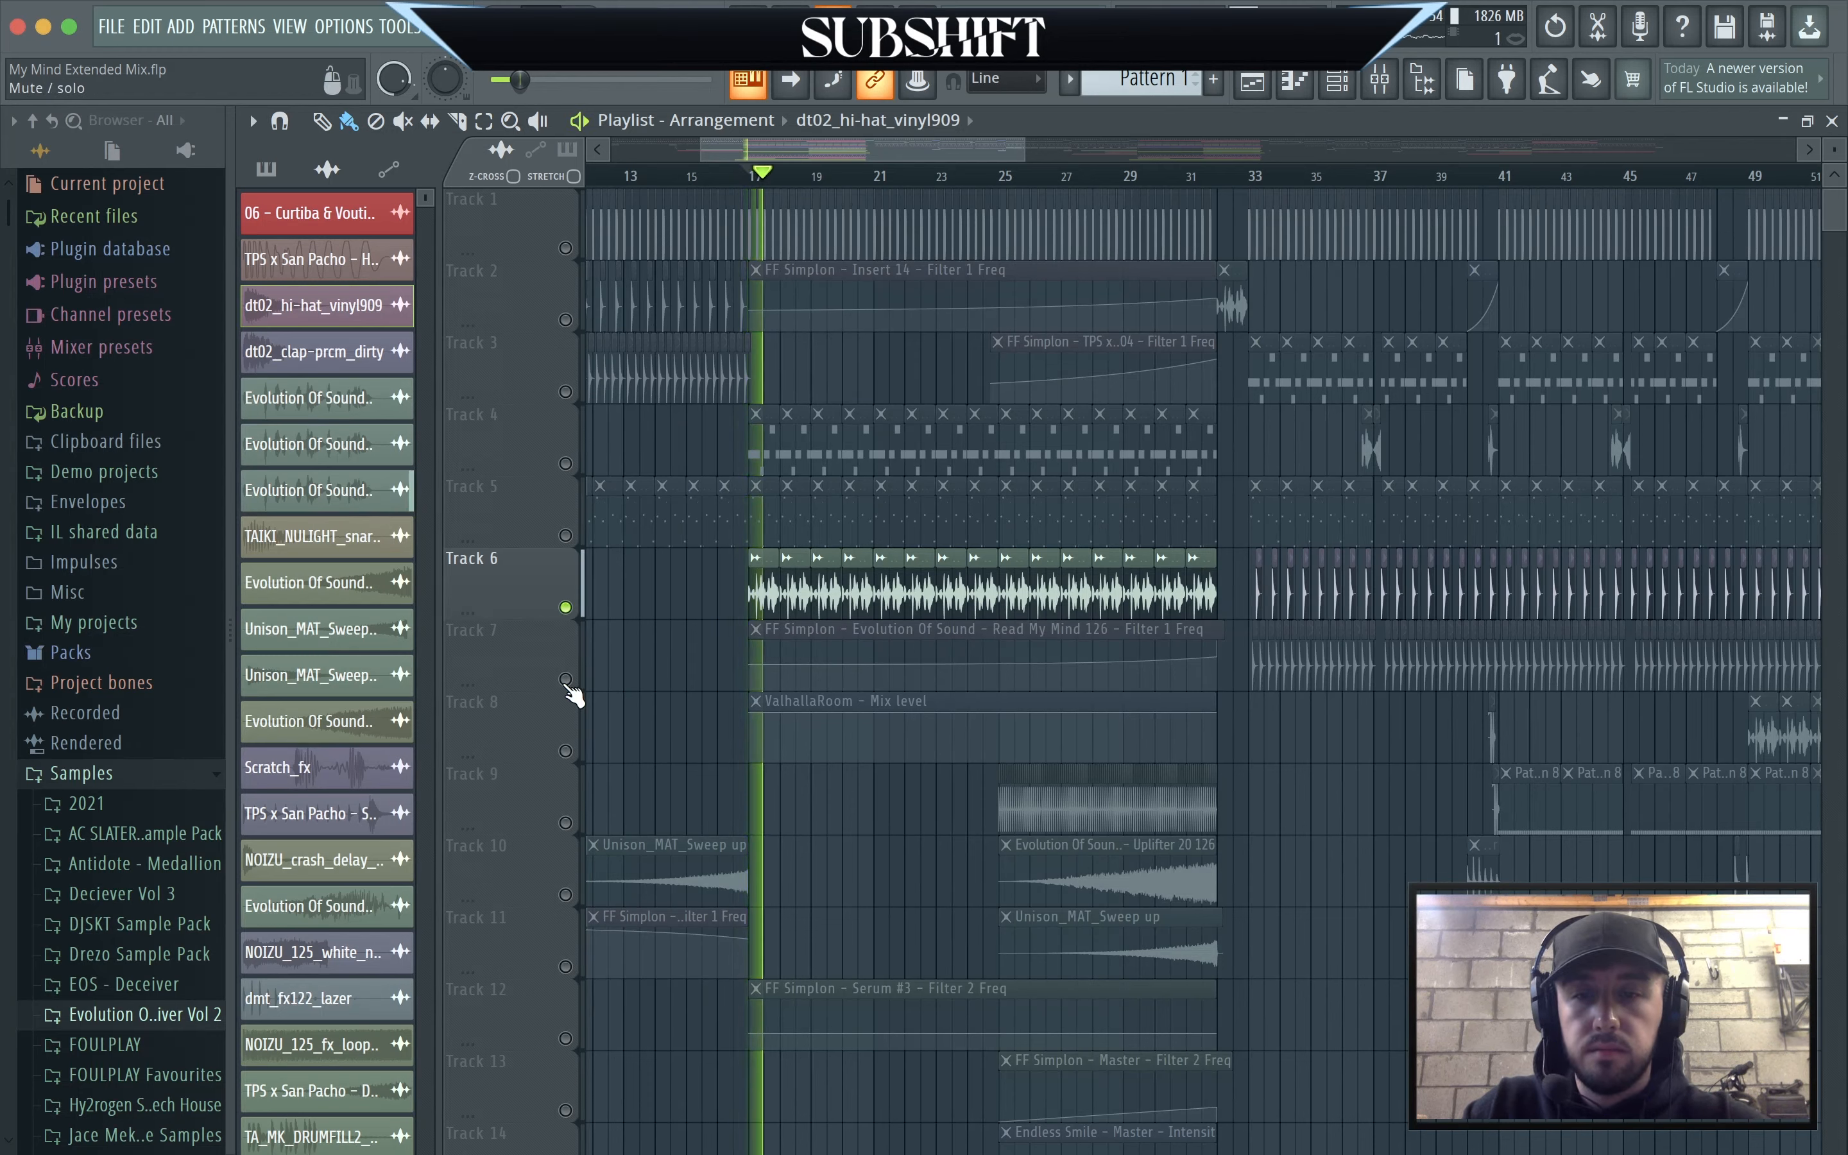
left_click(565, 679)
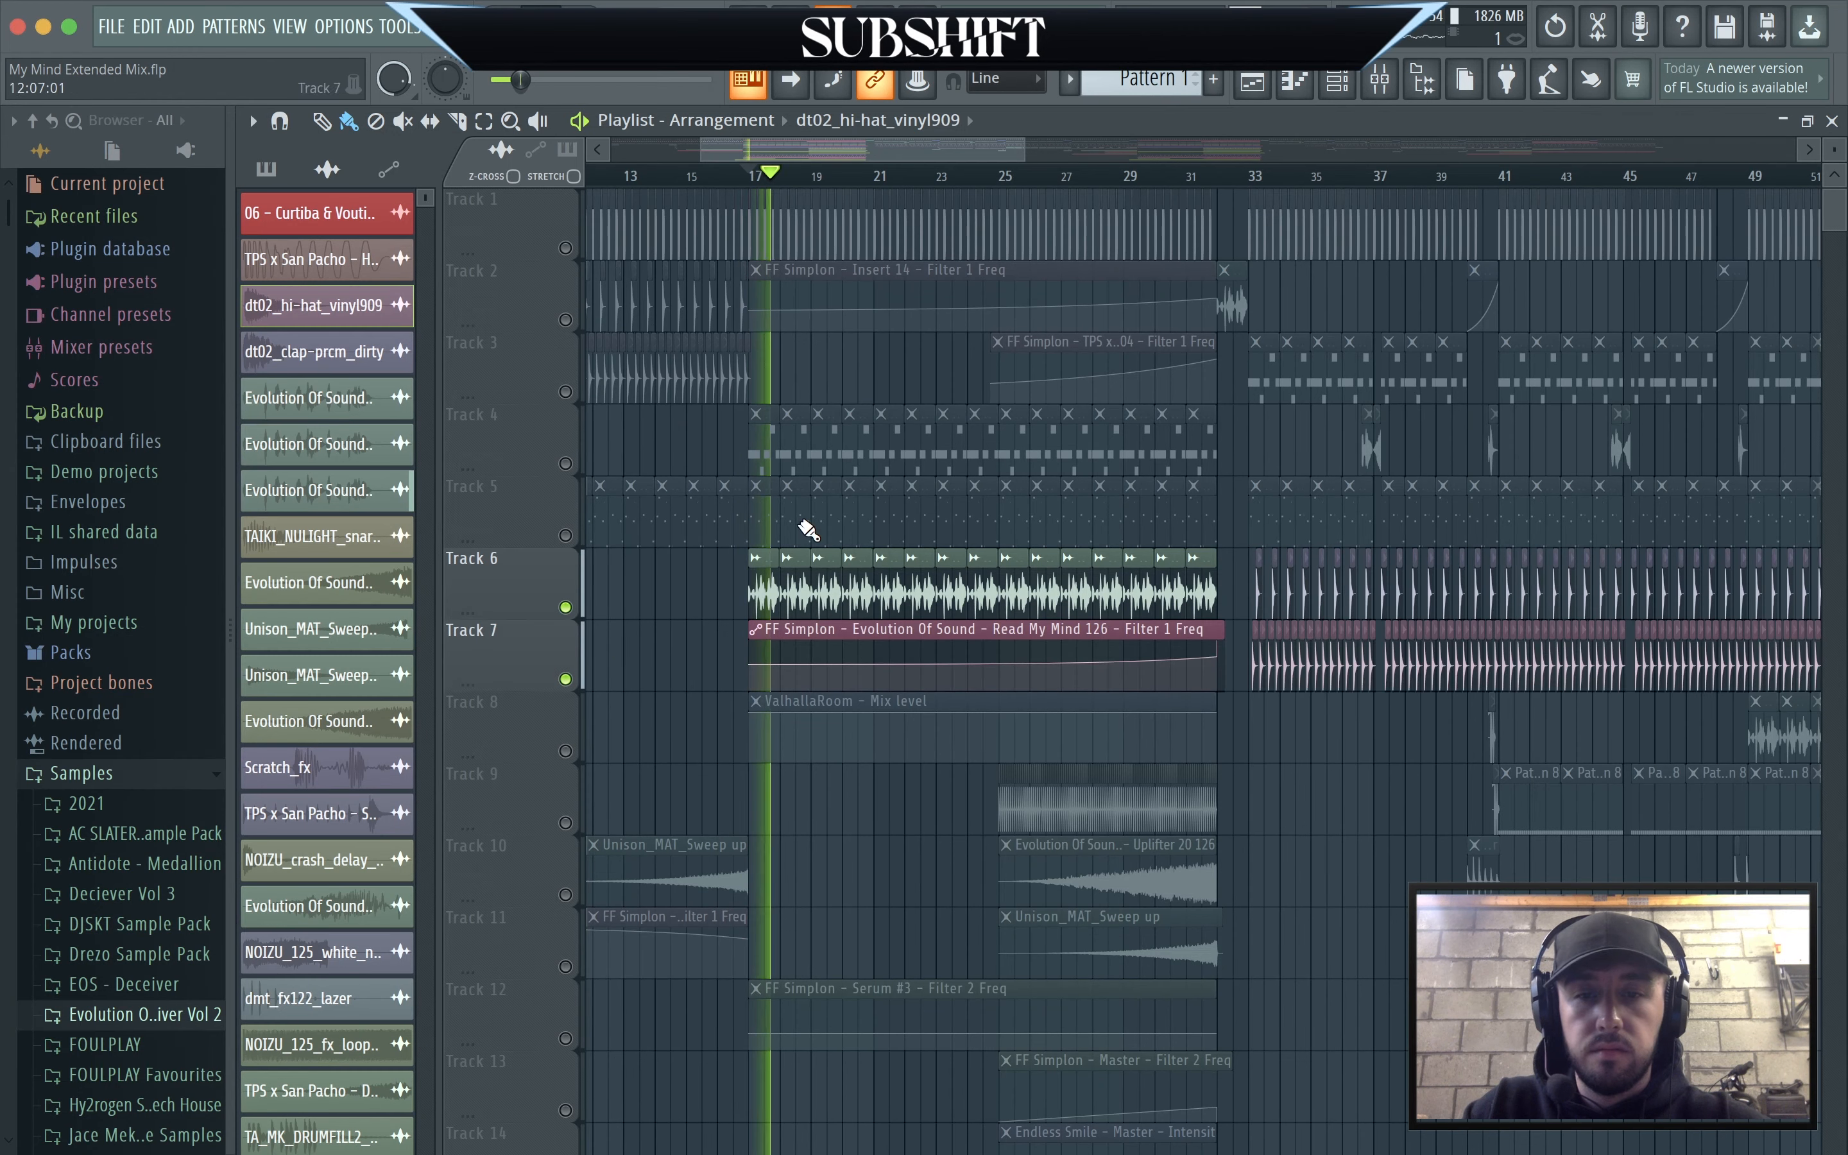
left_click(1138, 177)
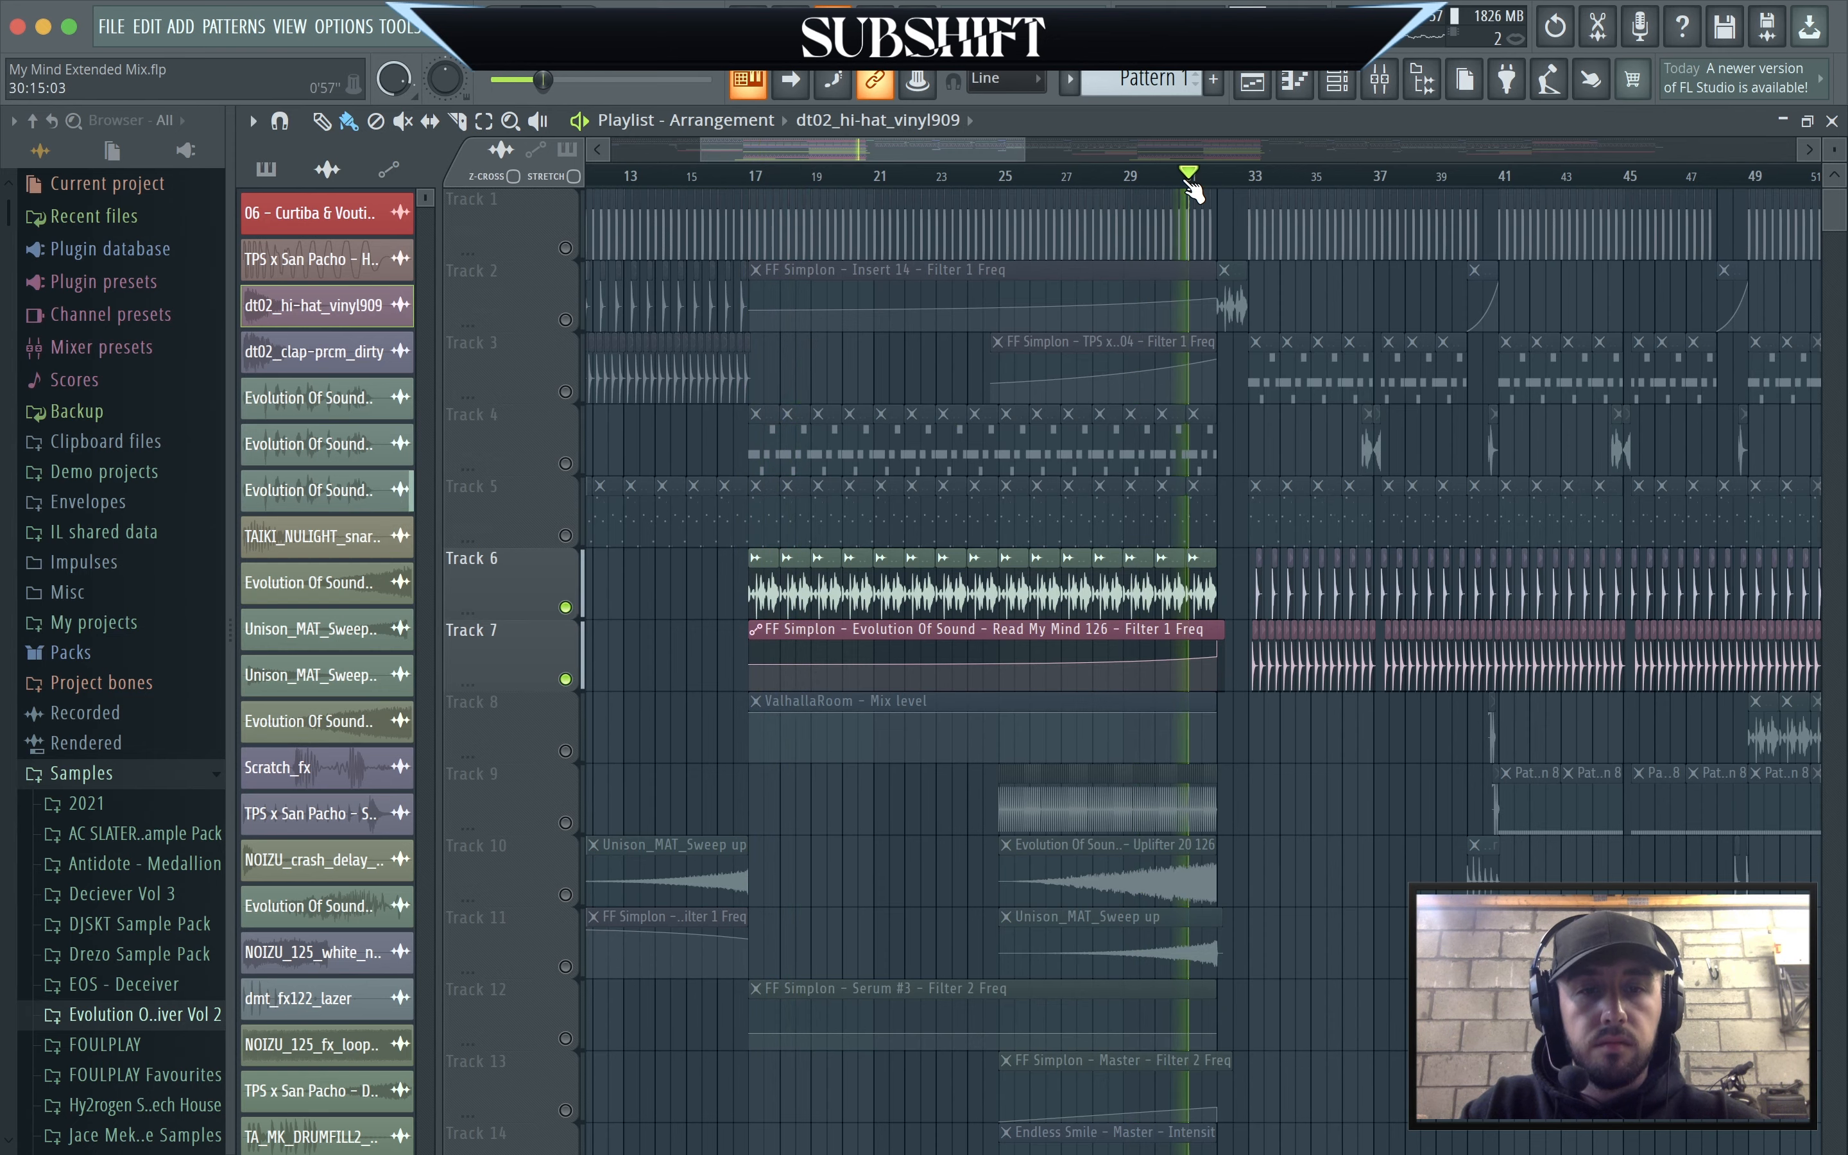
key("space")
left_click(565, 607, "ctrl")
left_click(565, 607, "ctrl")
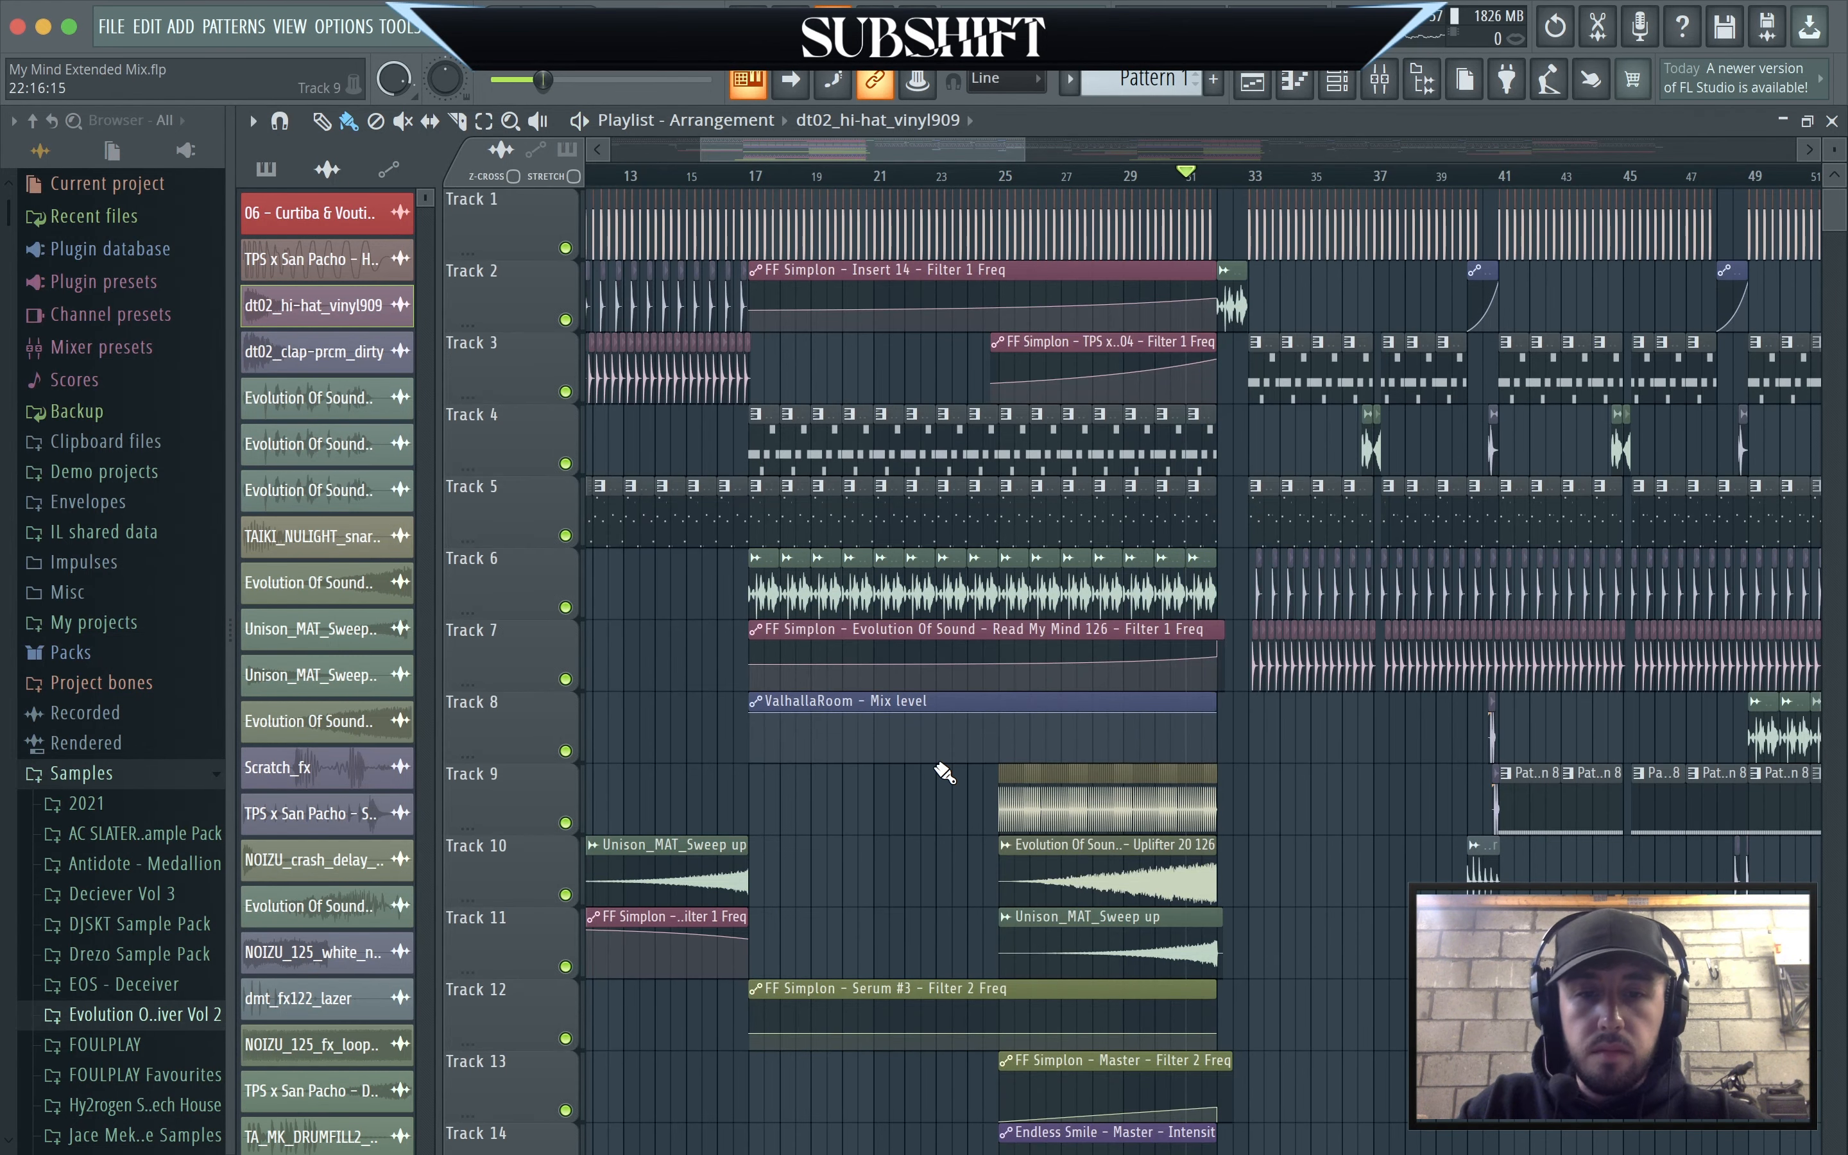
Solo Tracks 9 to 11 and audition the build-up clips from bar 25 and again from around bar 30.
scroll(945, 773, "down", 2)
left_click(565, 703, "ctrl")
left_click(565, 775)
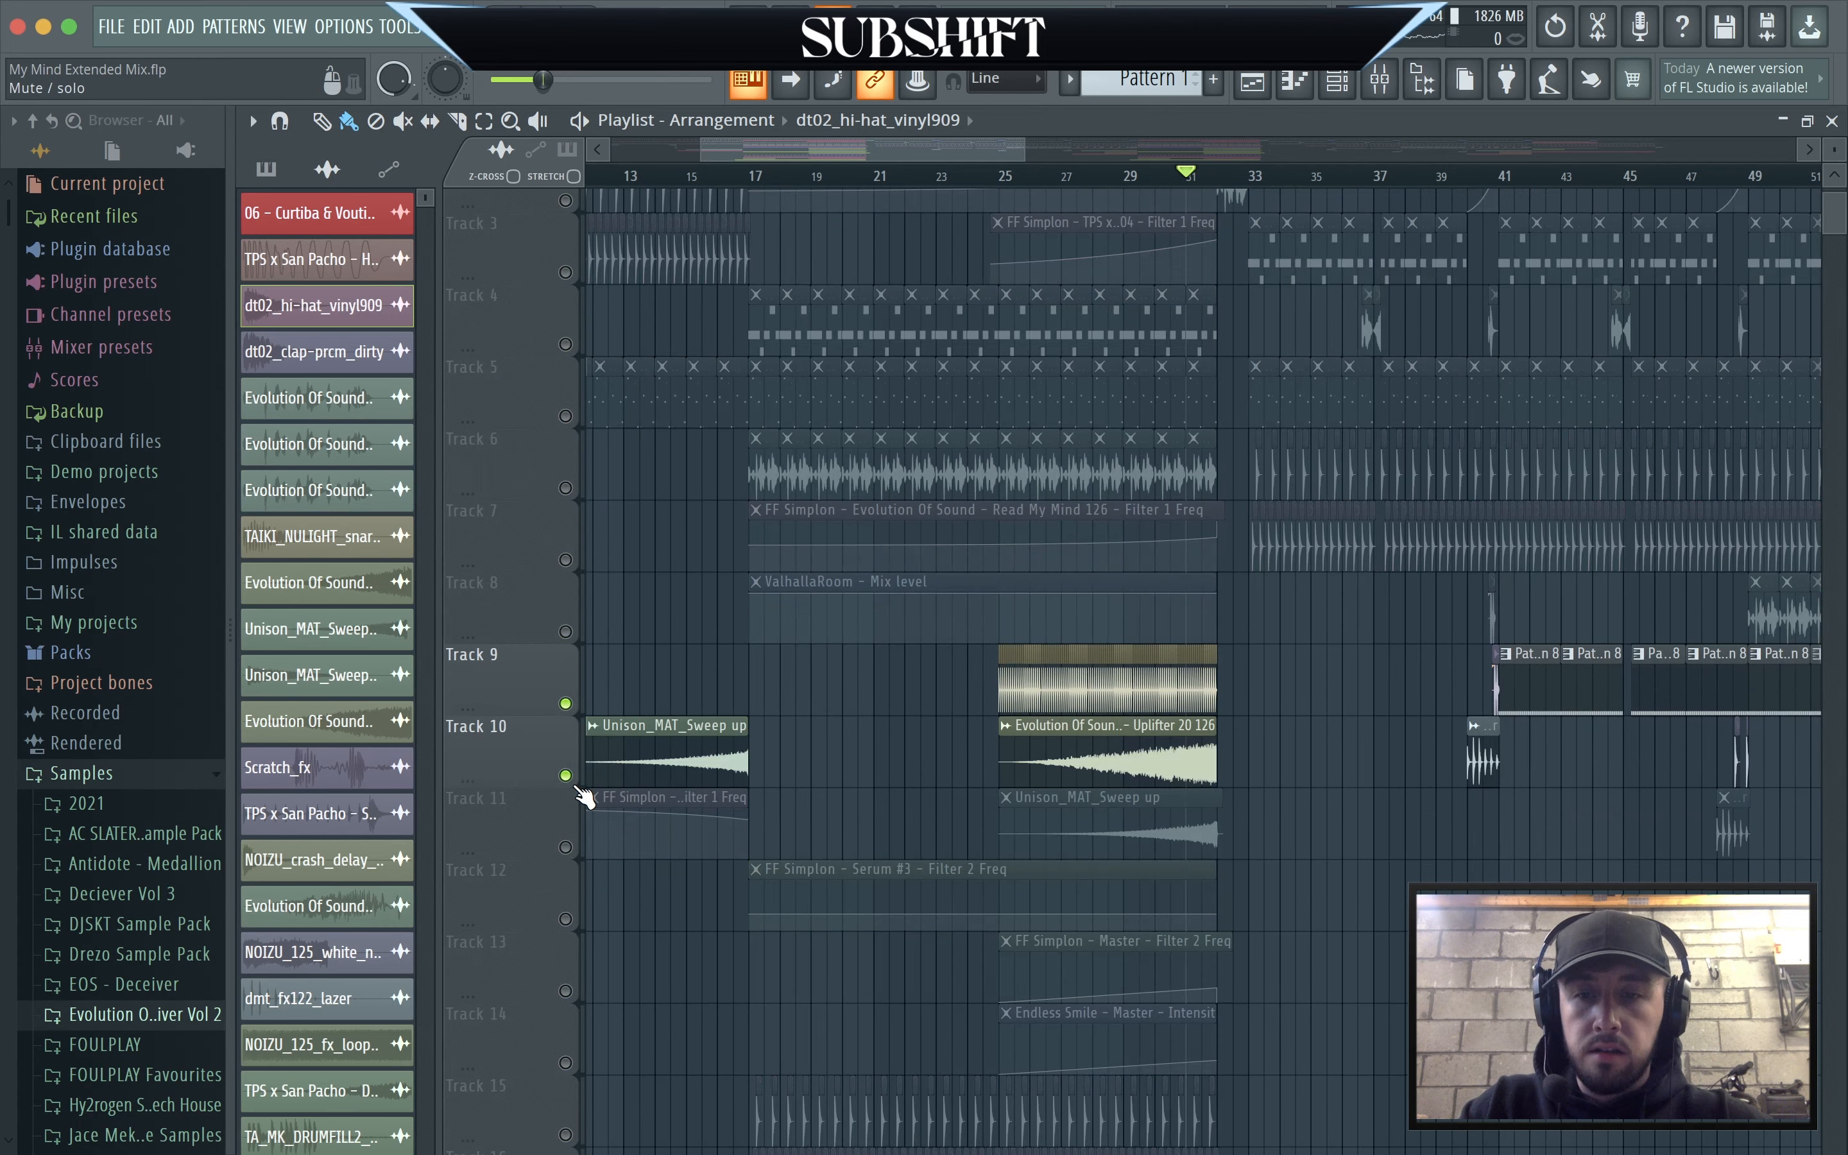
left_click(566, 847)
scroll(575, 863, "down", 3)
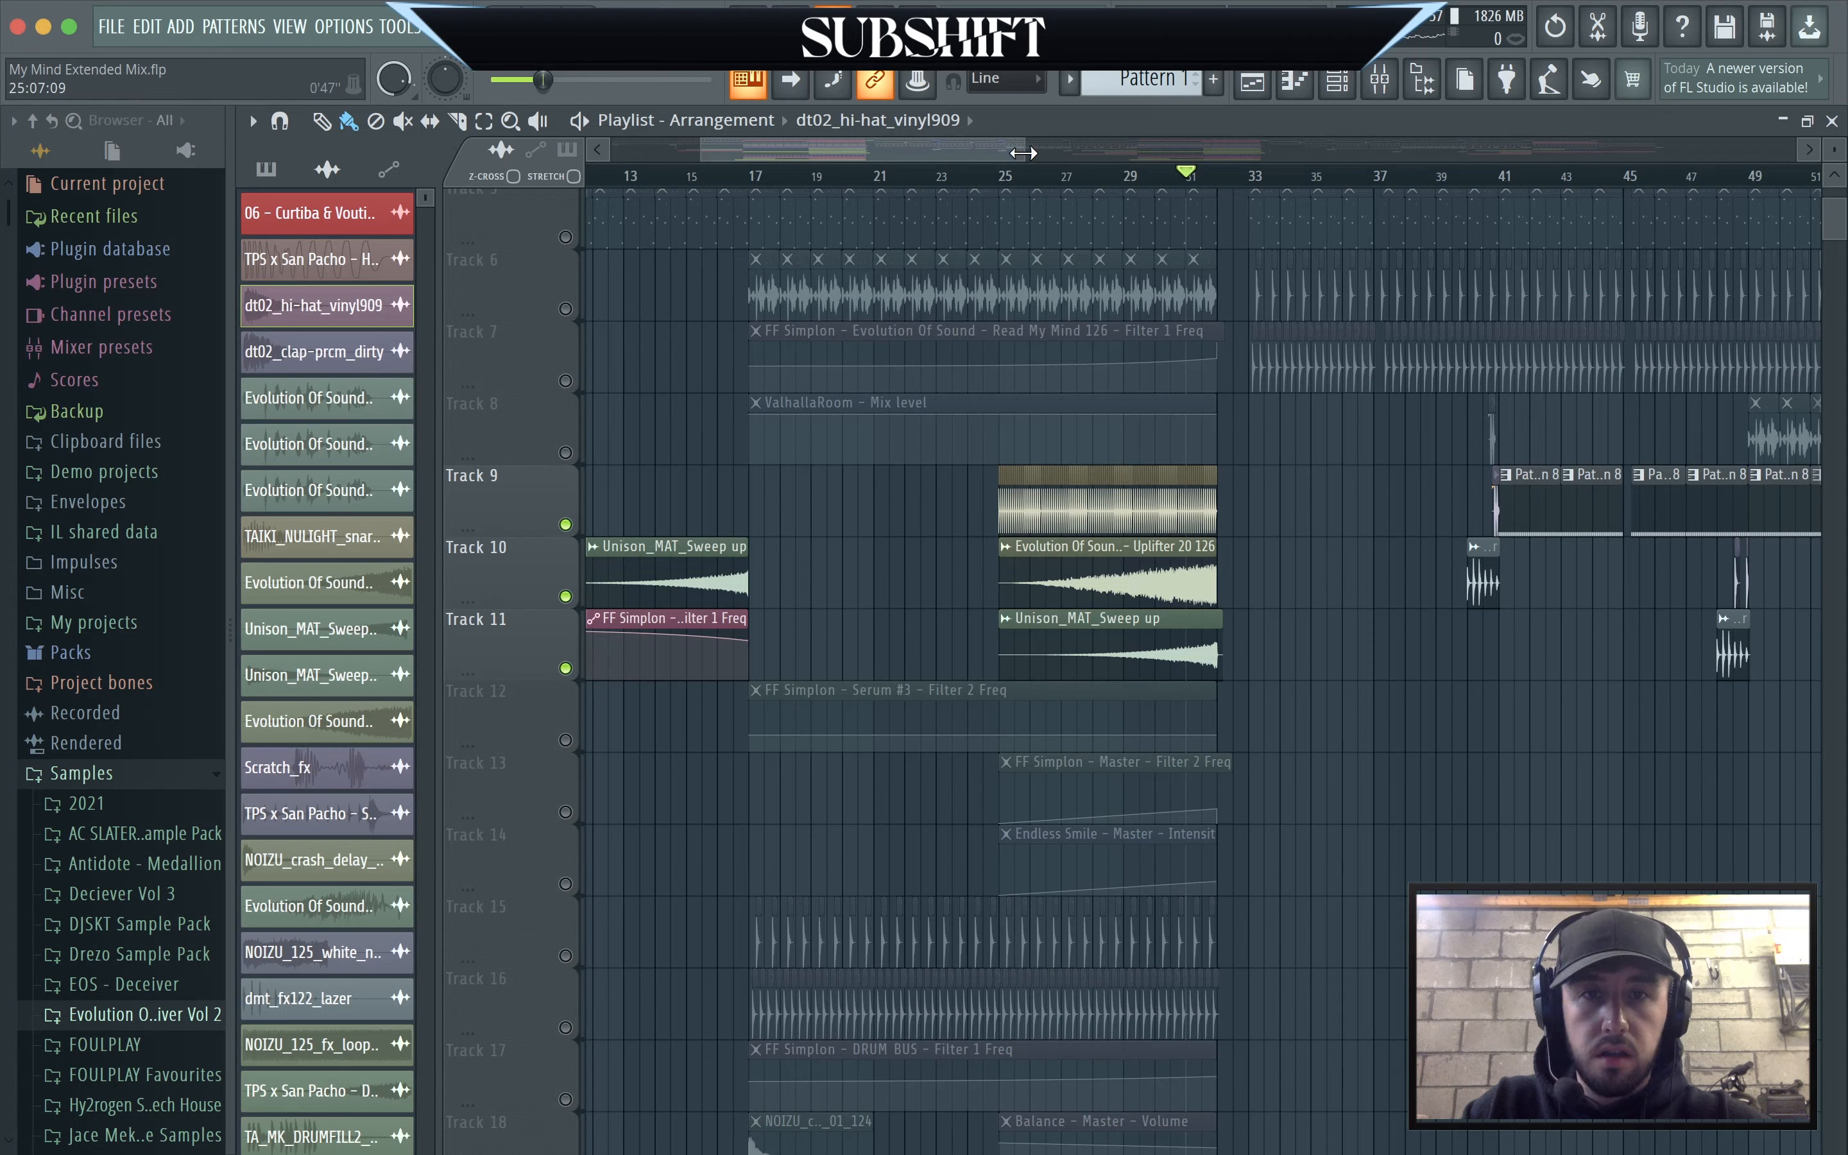
left_click(1012, 174)
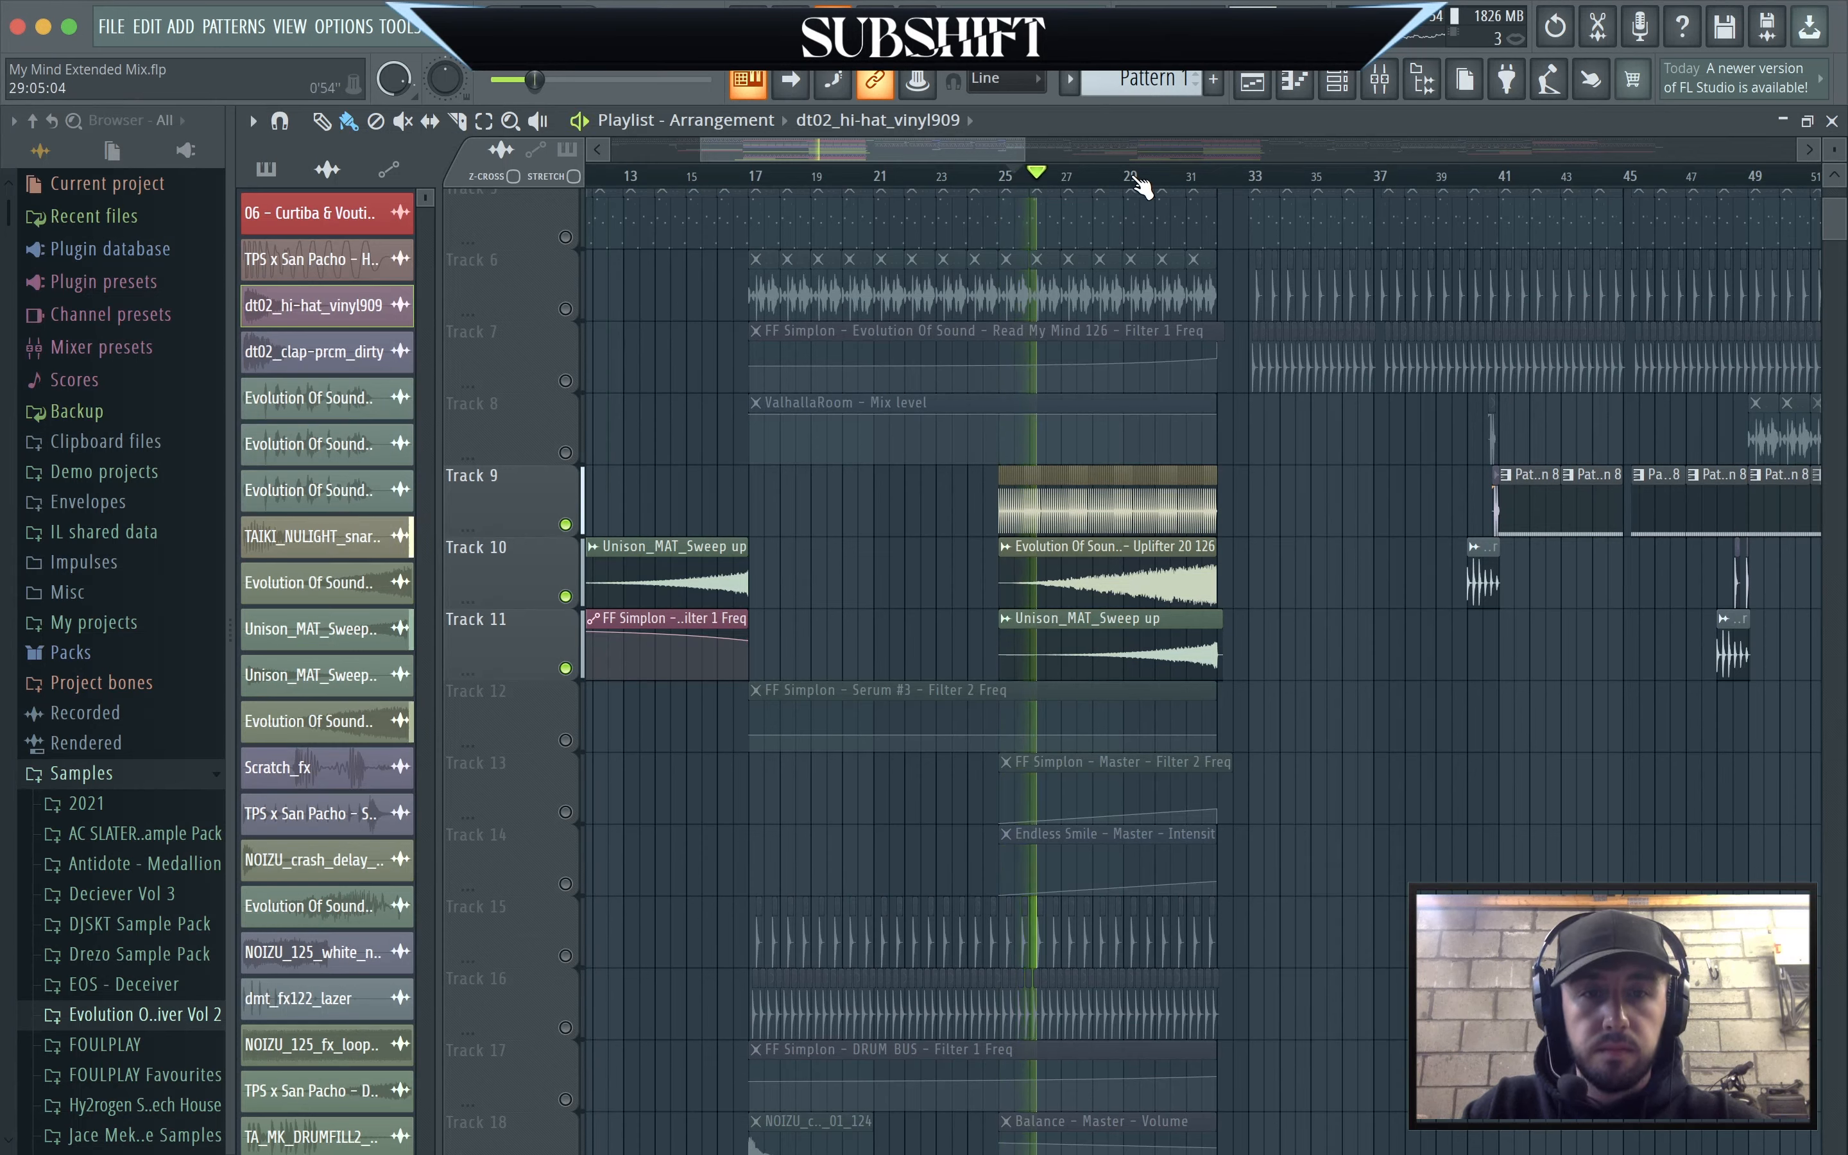
left_click(1166, 176)
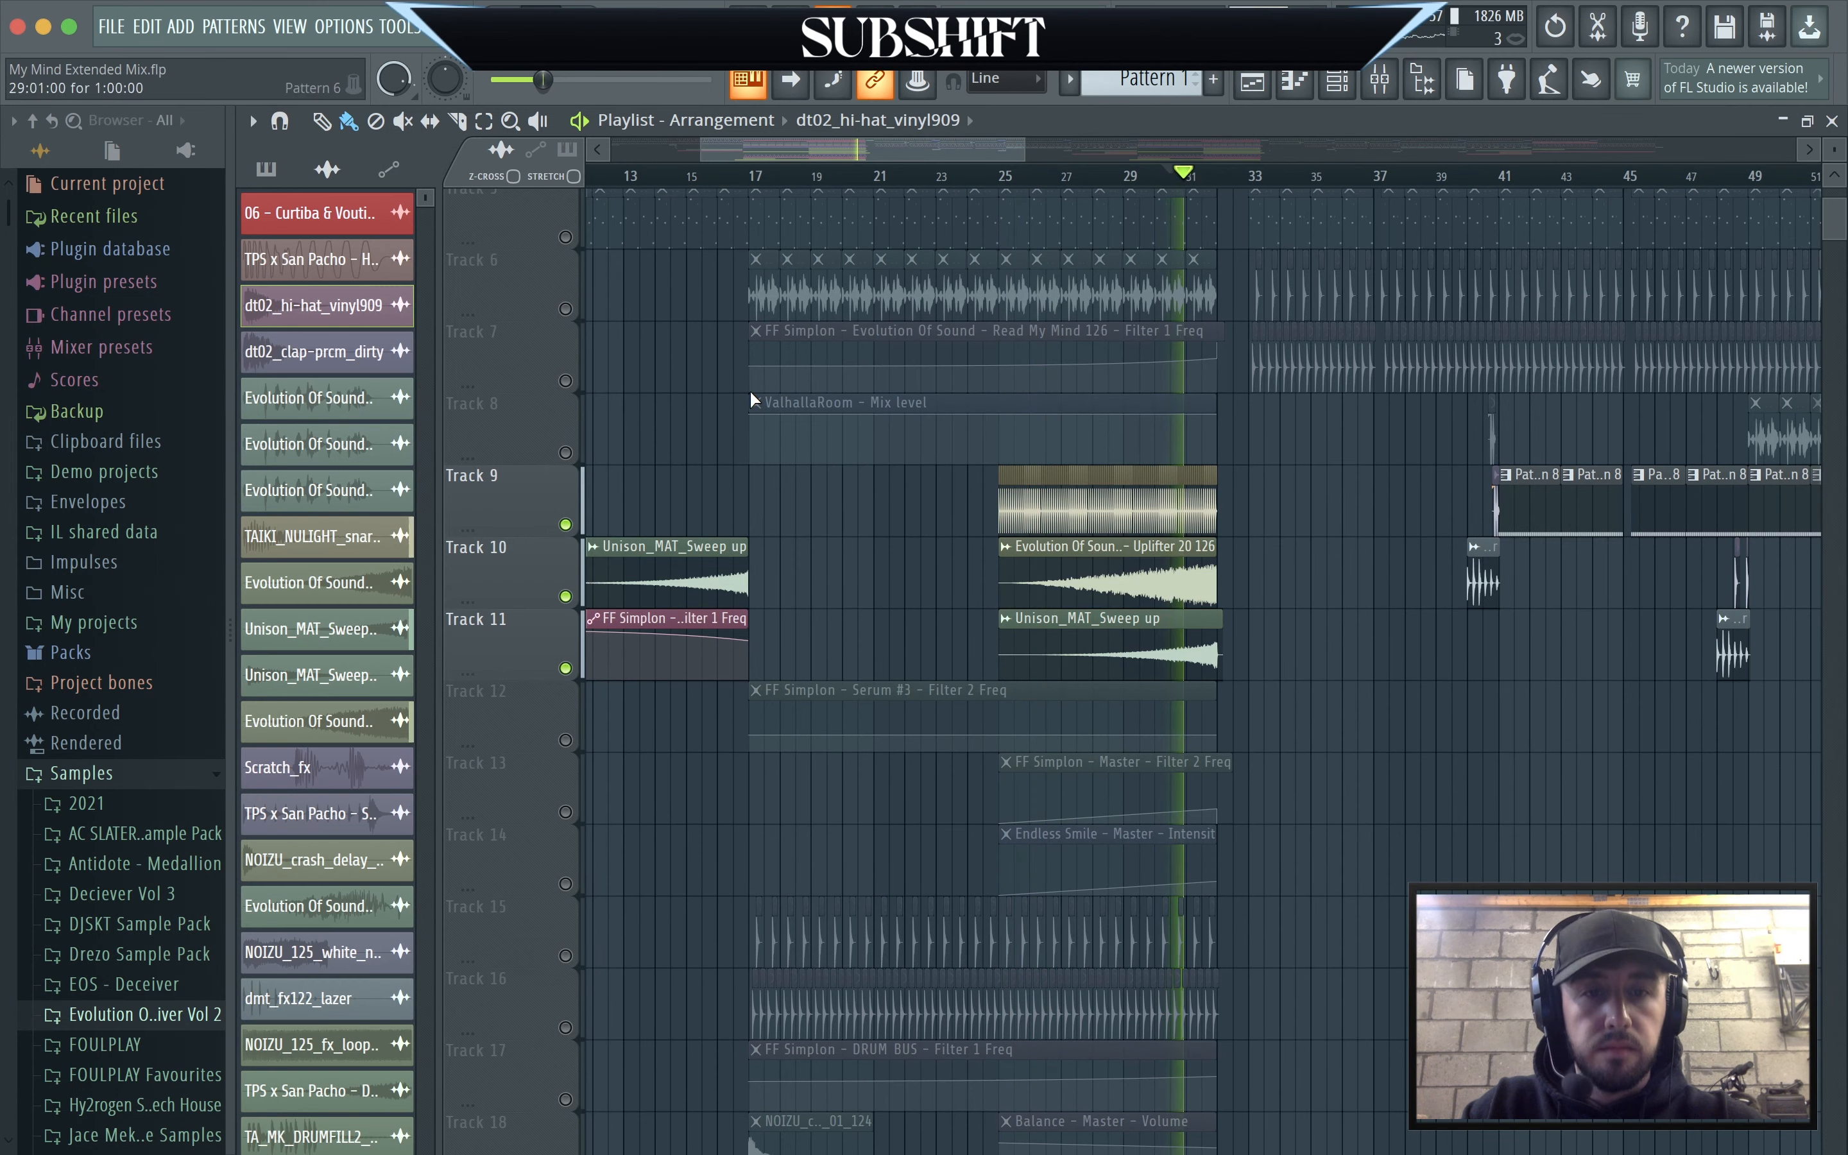
key("space")
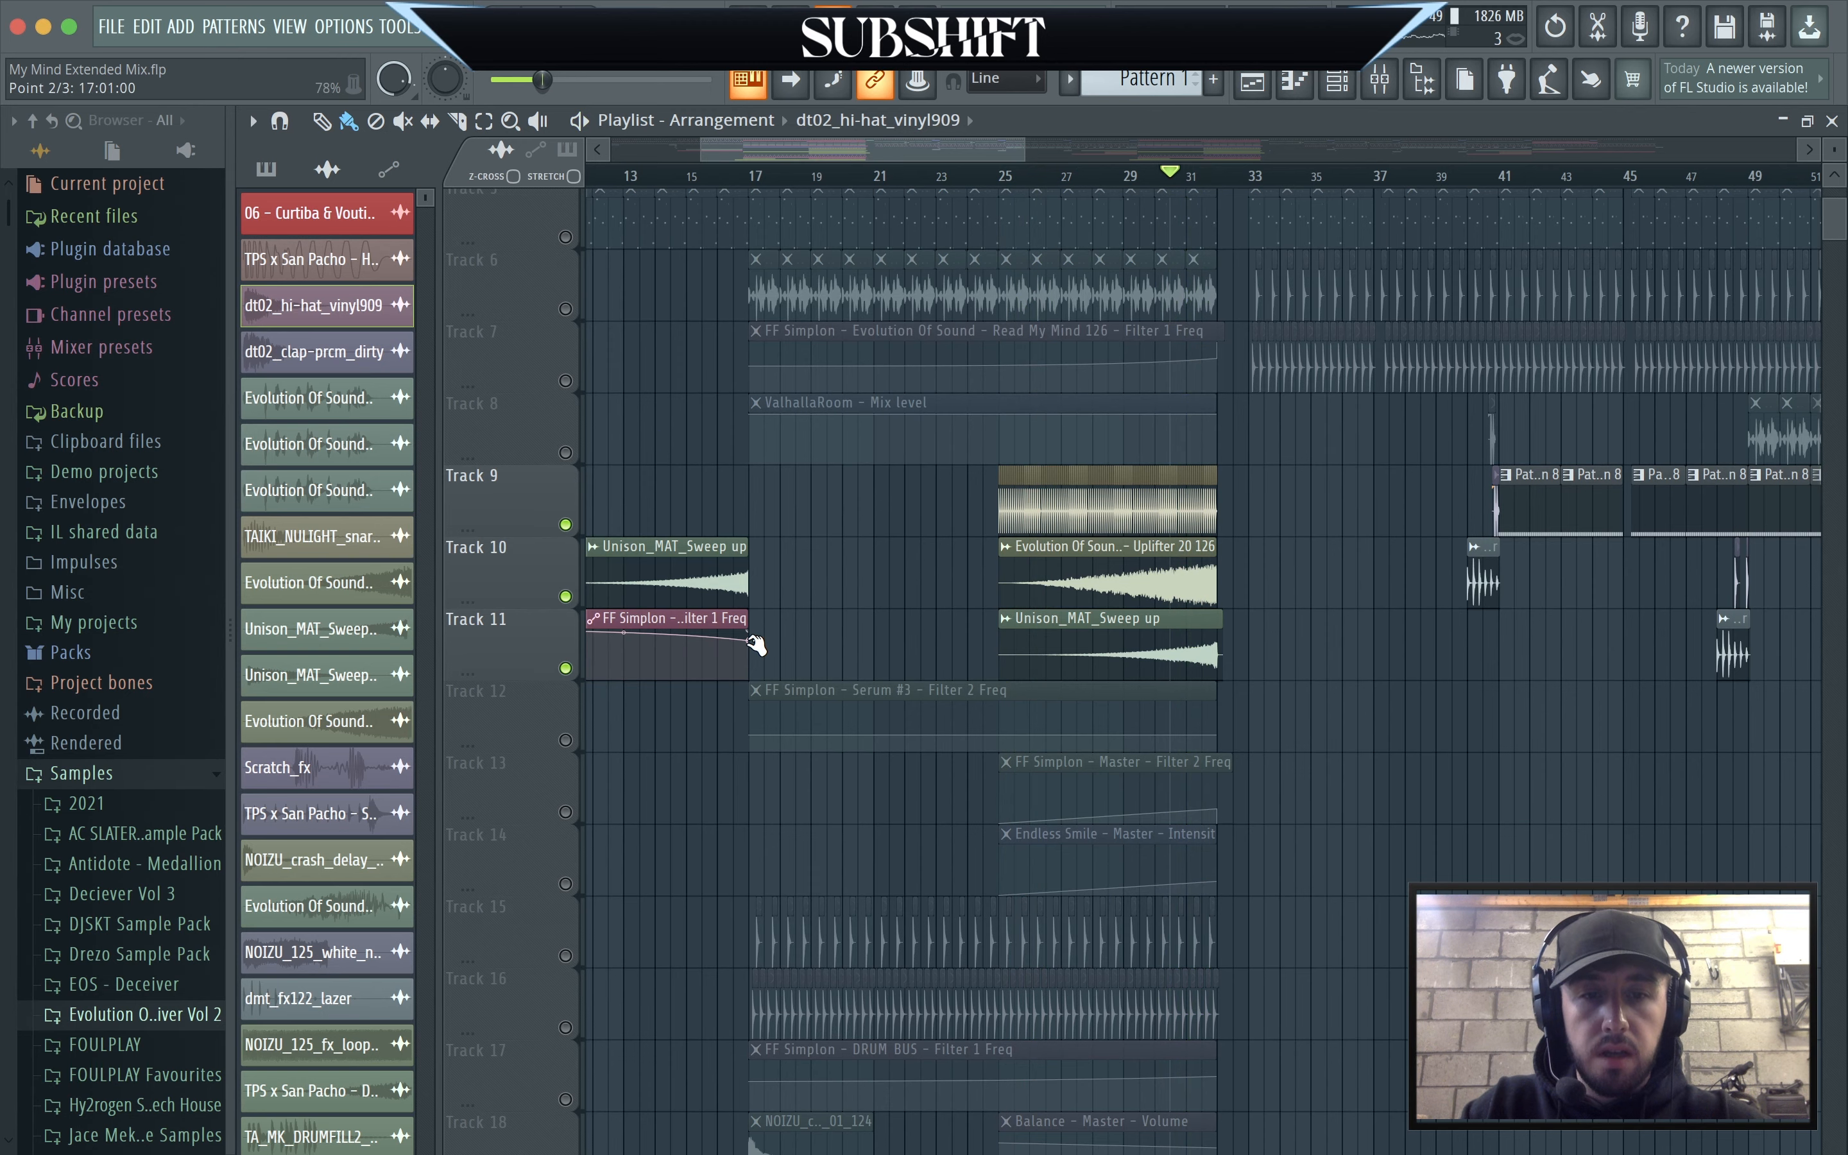
Unmute Tracks 13 and 14, which hold the Master FF Simplon filter and Endless Smile intensity automation.
scroll(756, 645, "down", 1)
left_click(566, 752)
left_click(566, 824)
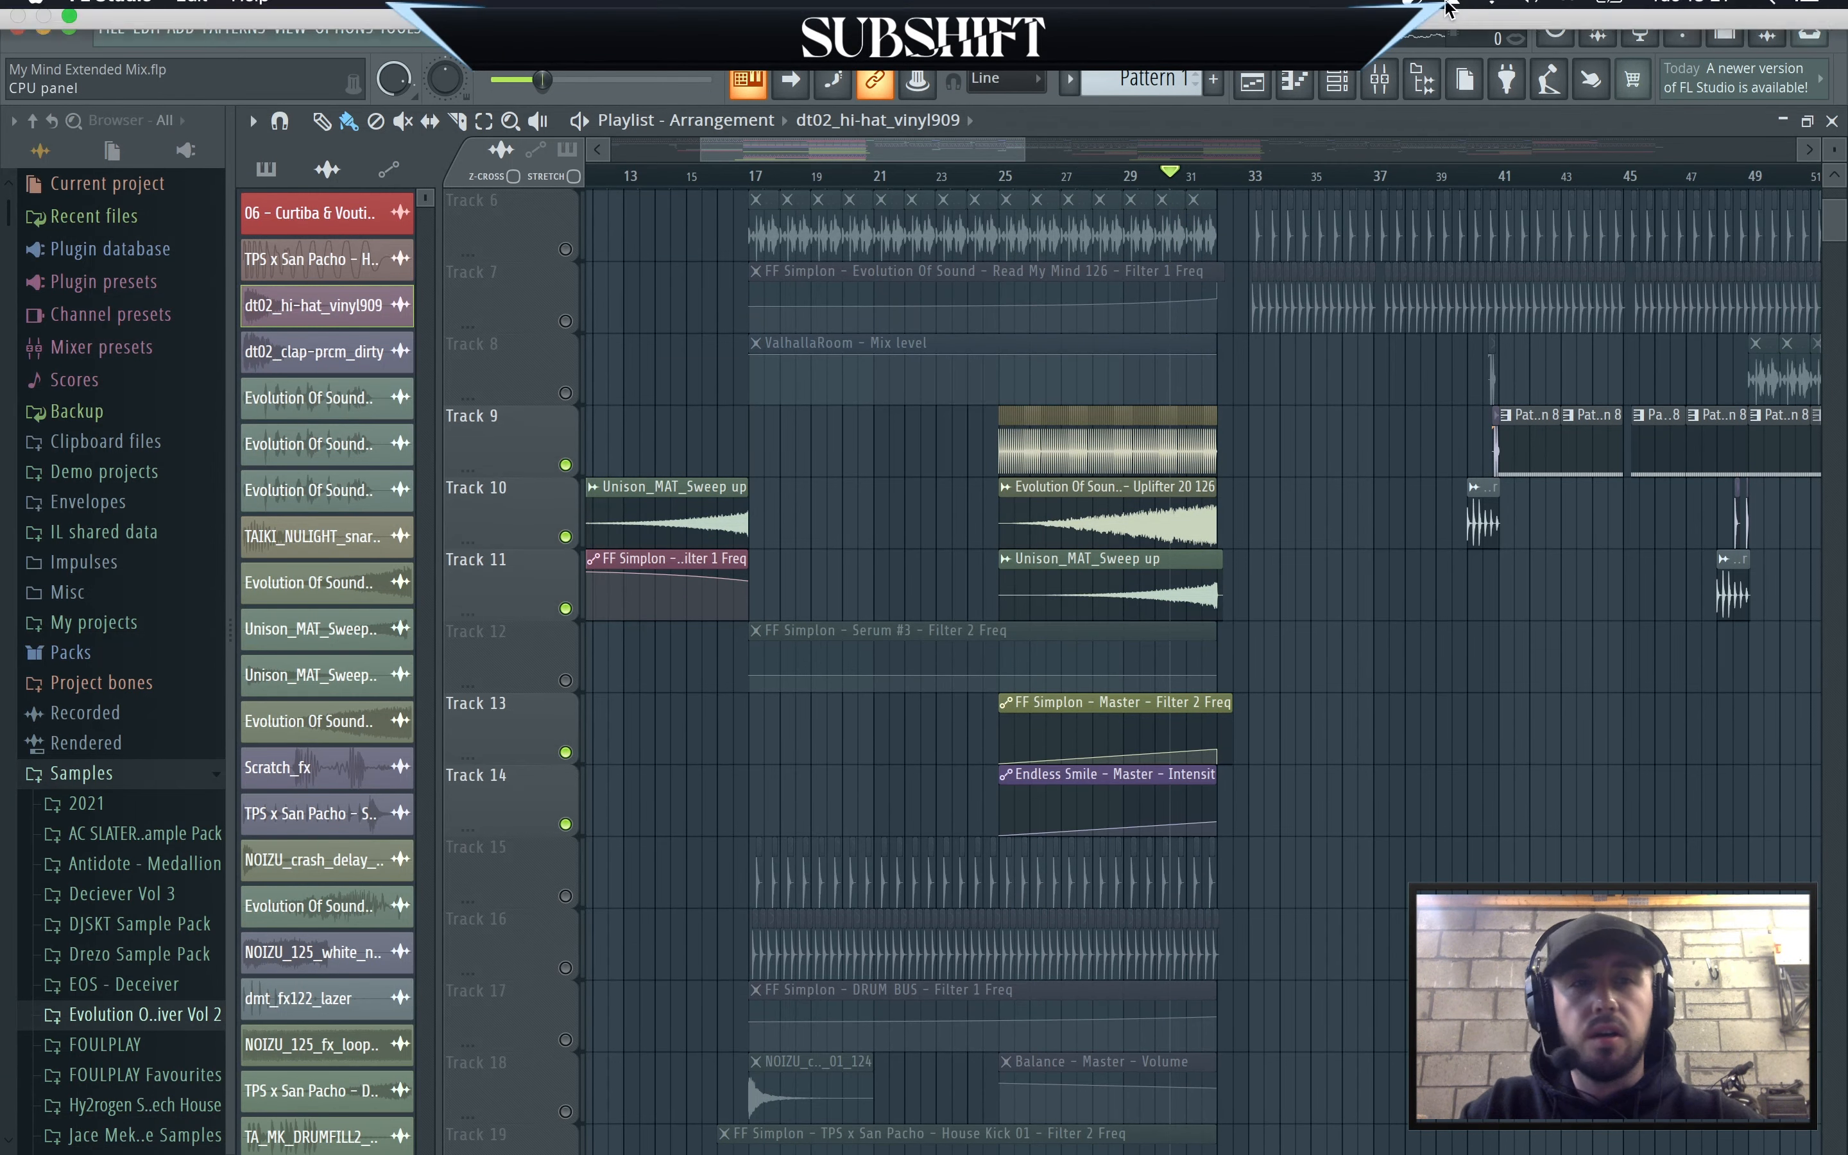
Examine the Endless Smile and FF Simplon effects on the mixer's Master channel and return to the playlist.
left_click(1380, 79)
left_click(260, 336)
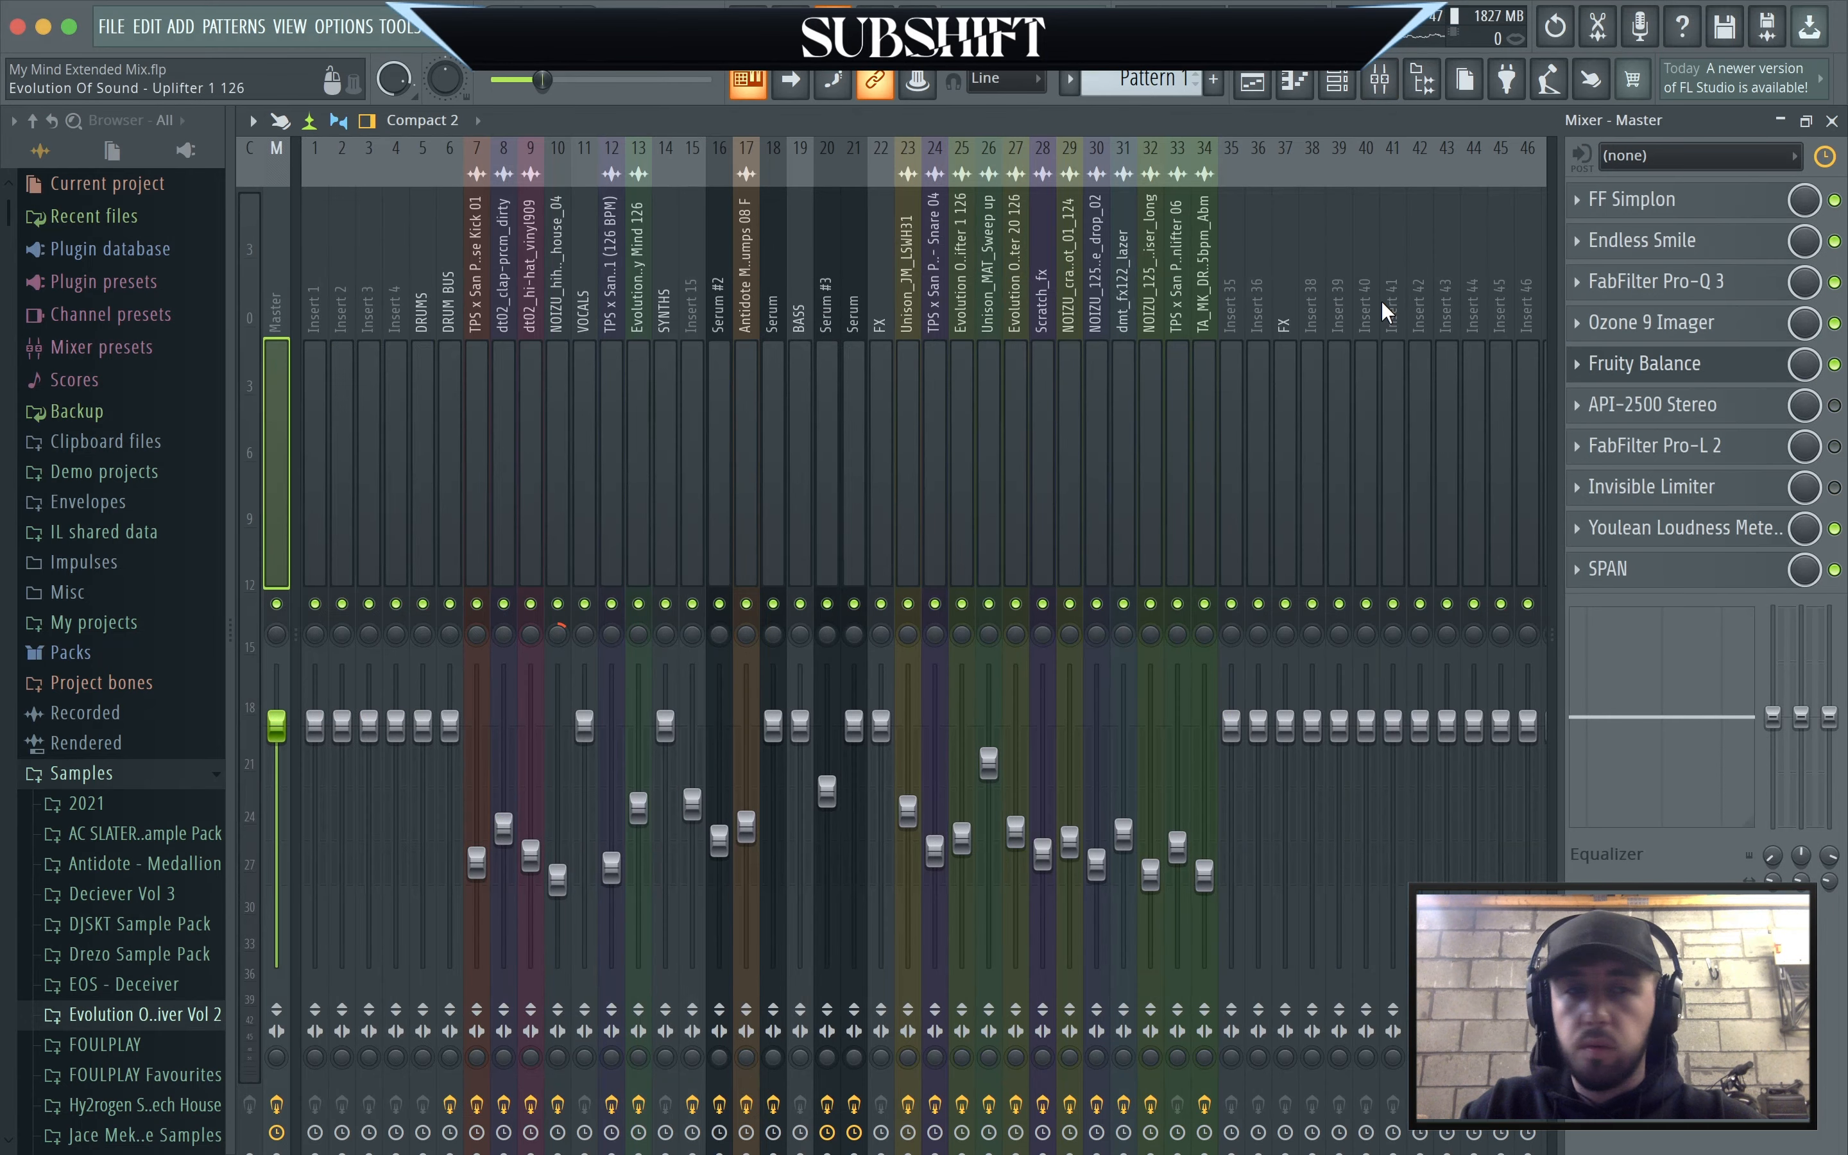
left_click(1680, 240)
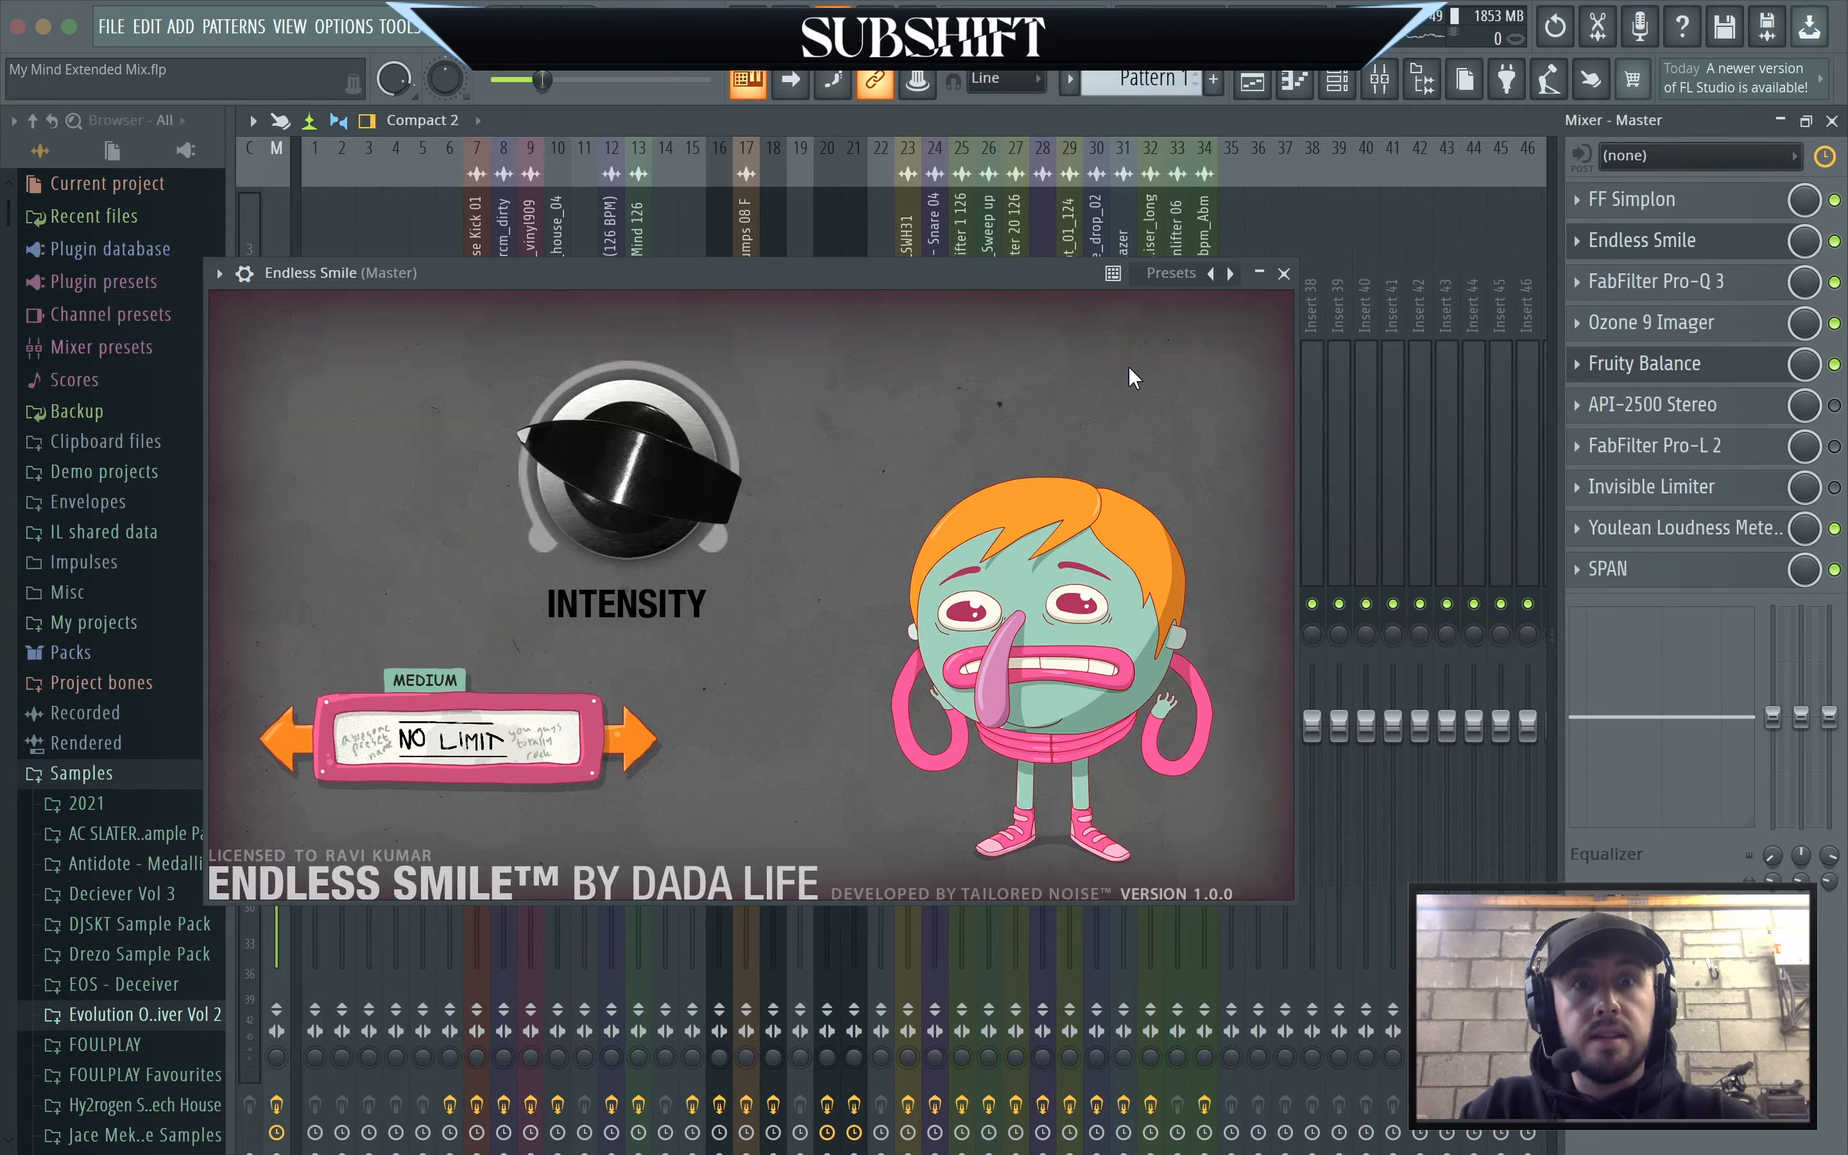
left_click(1284, 273)
left_click(1673, 201)
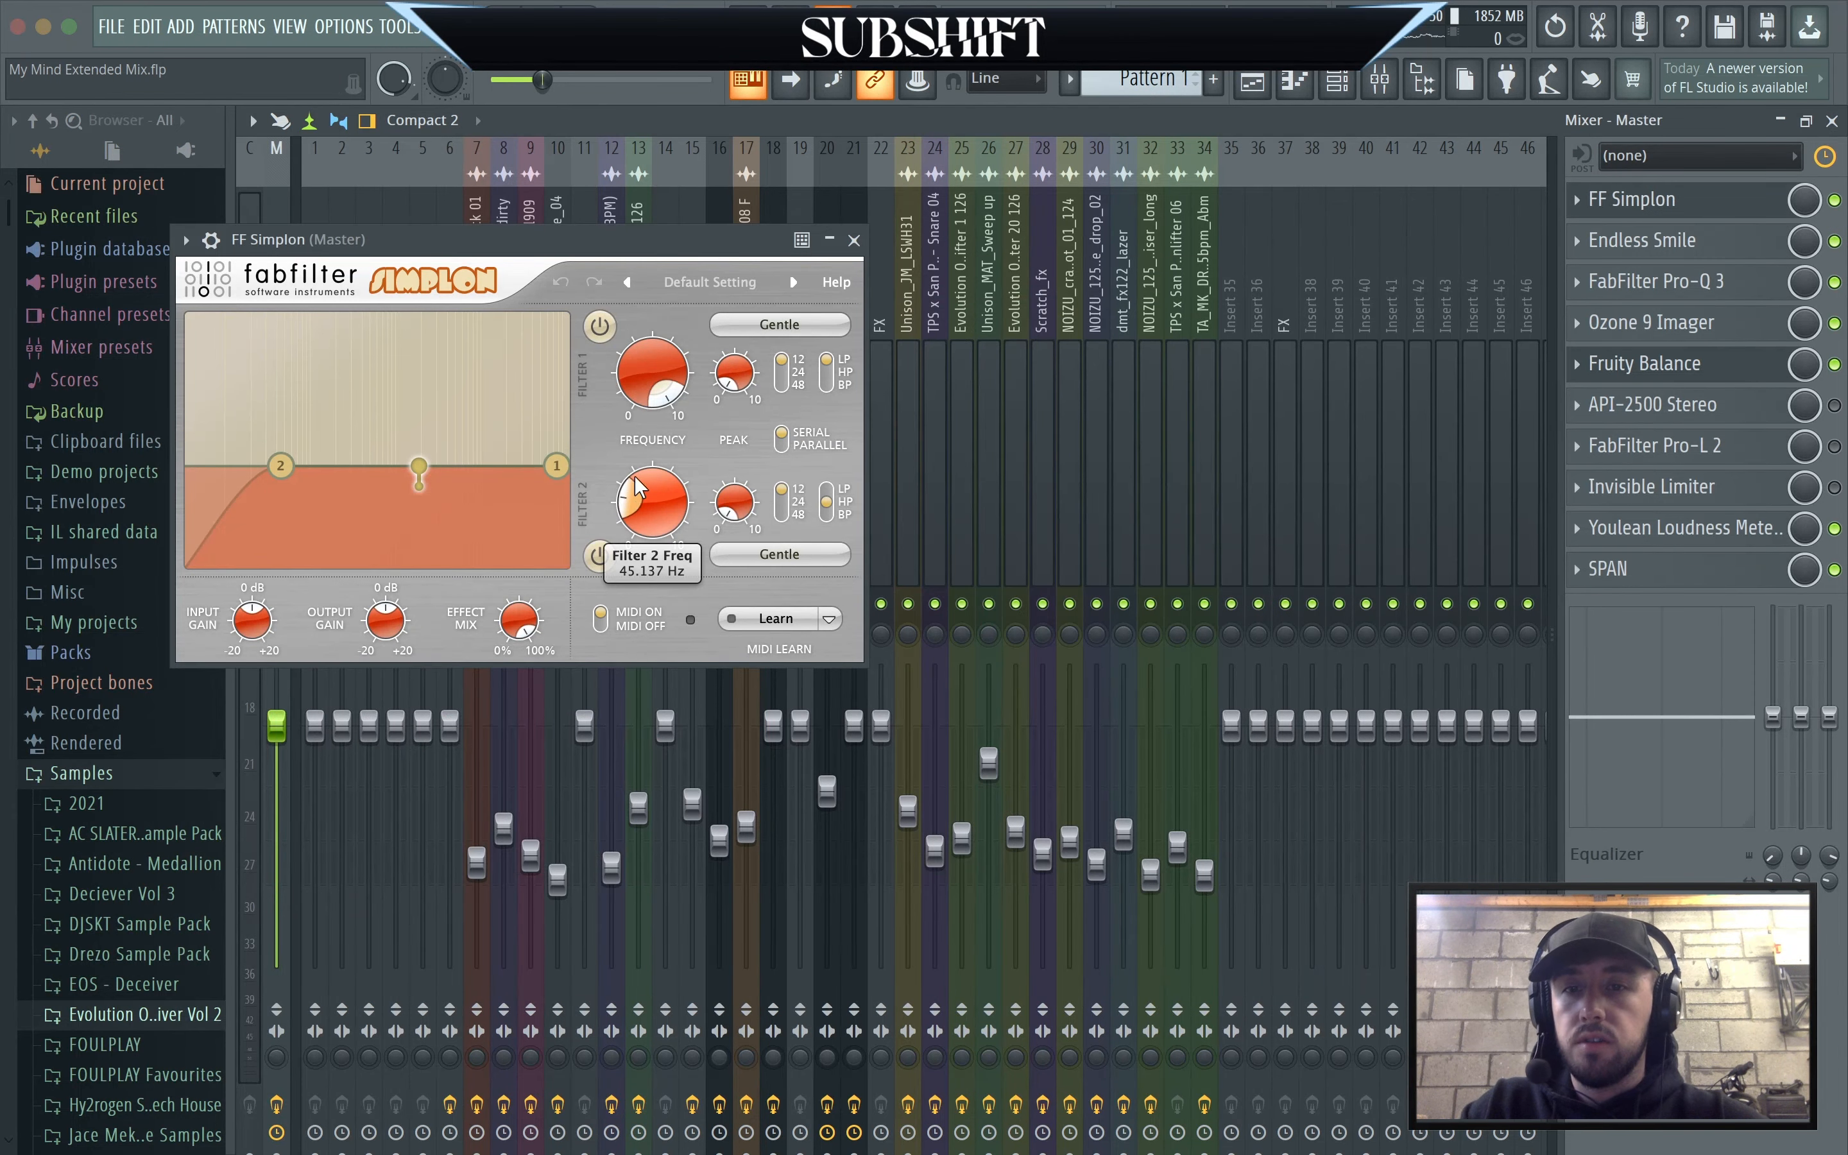
left_click(855, 241)
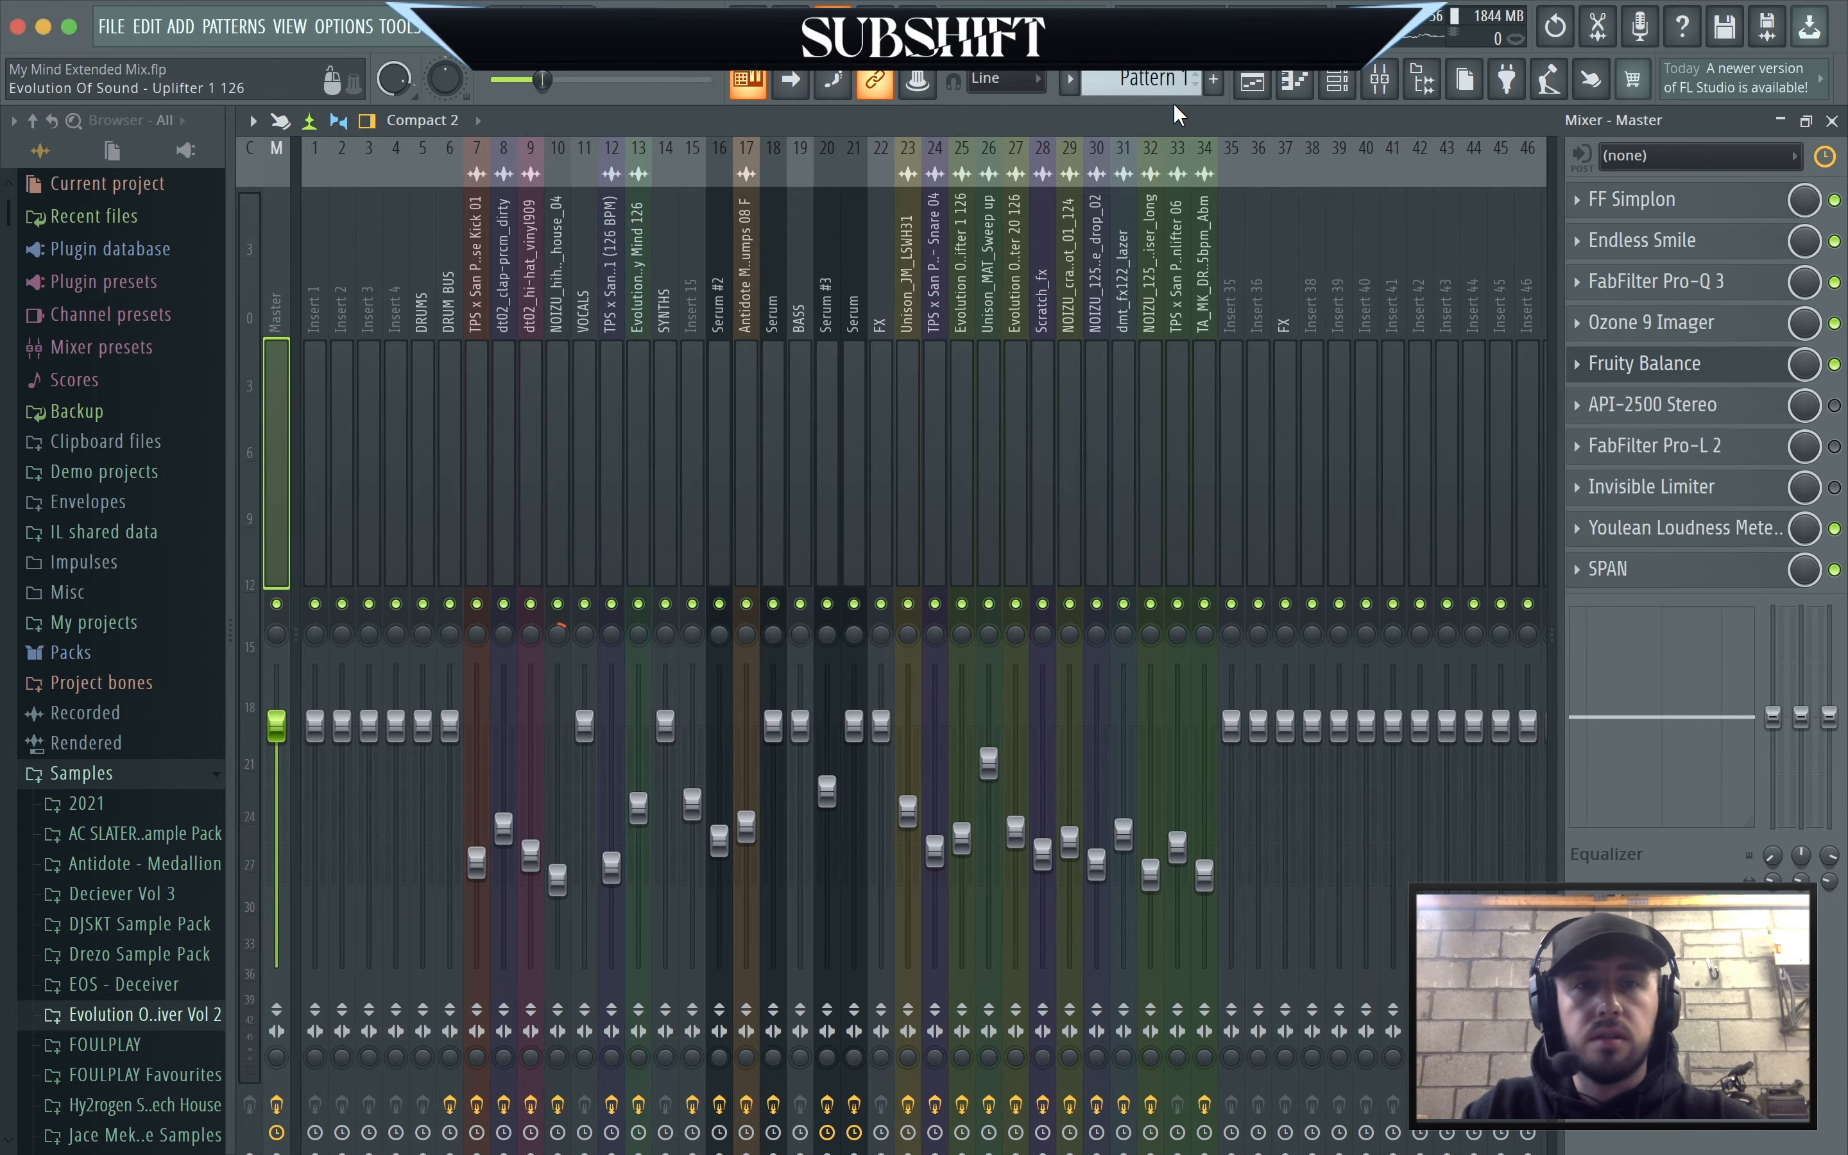
left_click(1253, 85)
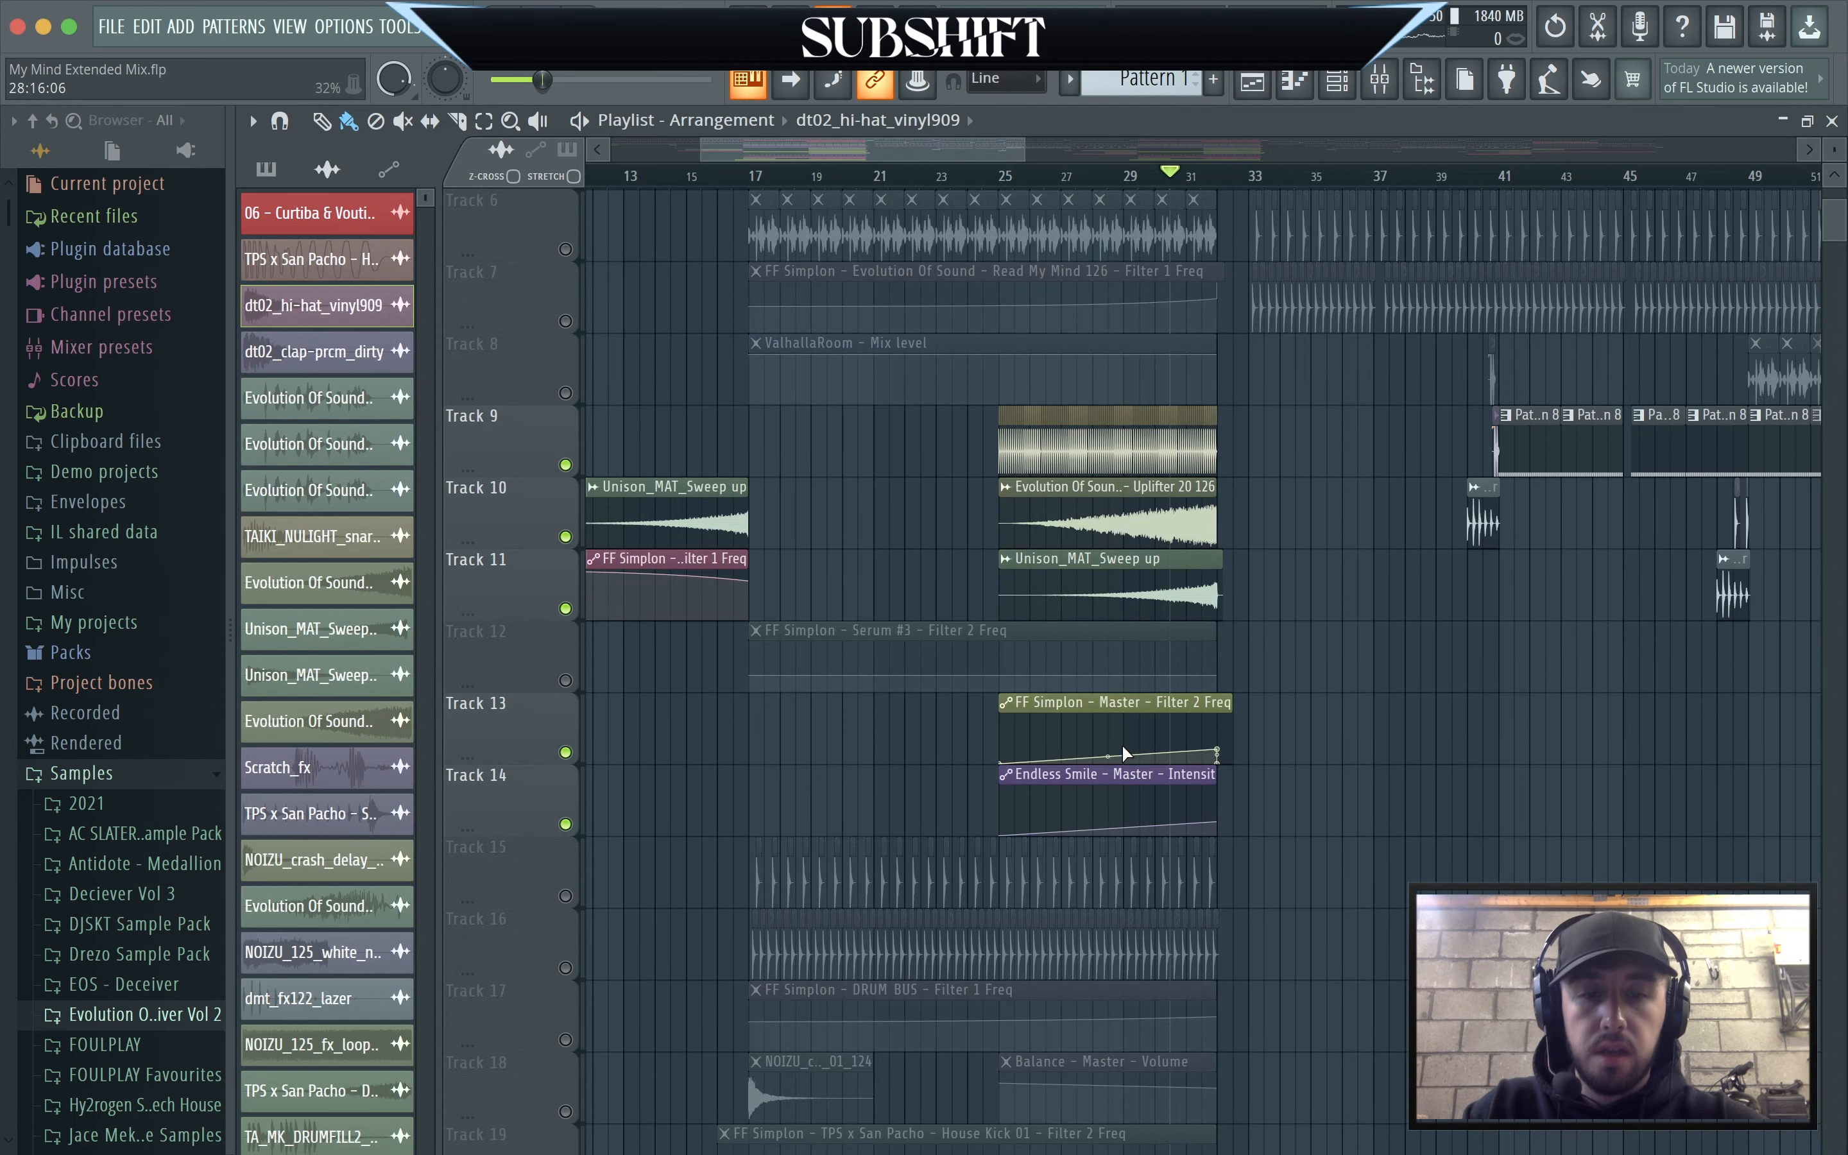
Unmute Track 15, the DRUM BUS filter automation on Track 17, and Track 18 with its Master volume automation.
scroll(1122, 753, "down", 2)
left_click(565, 777)
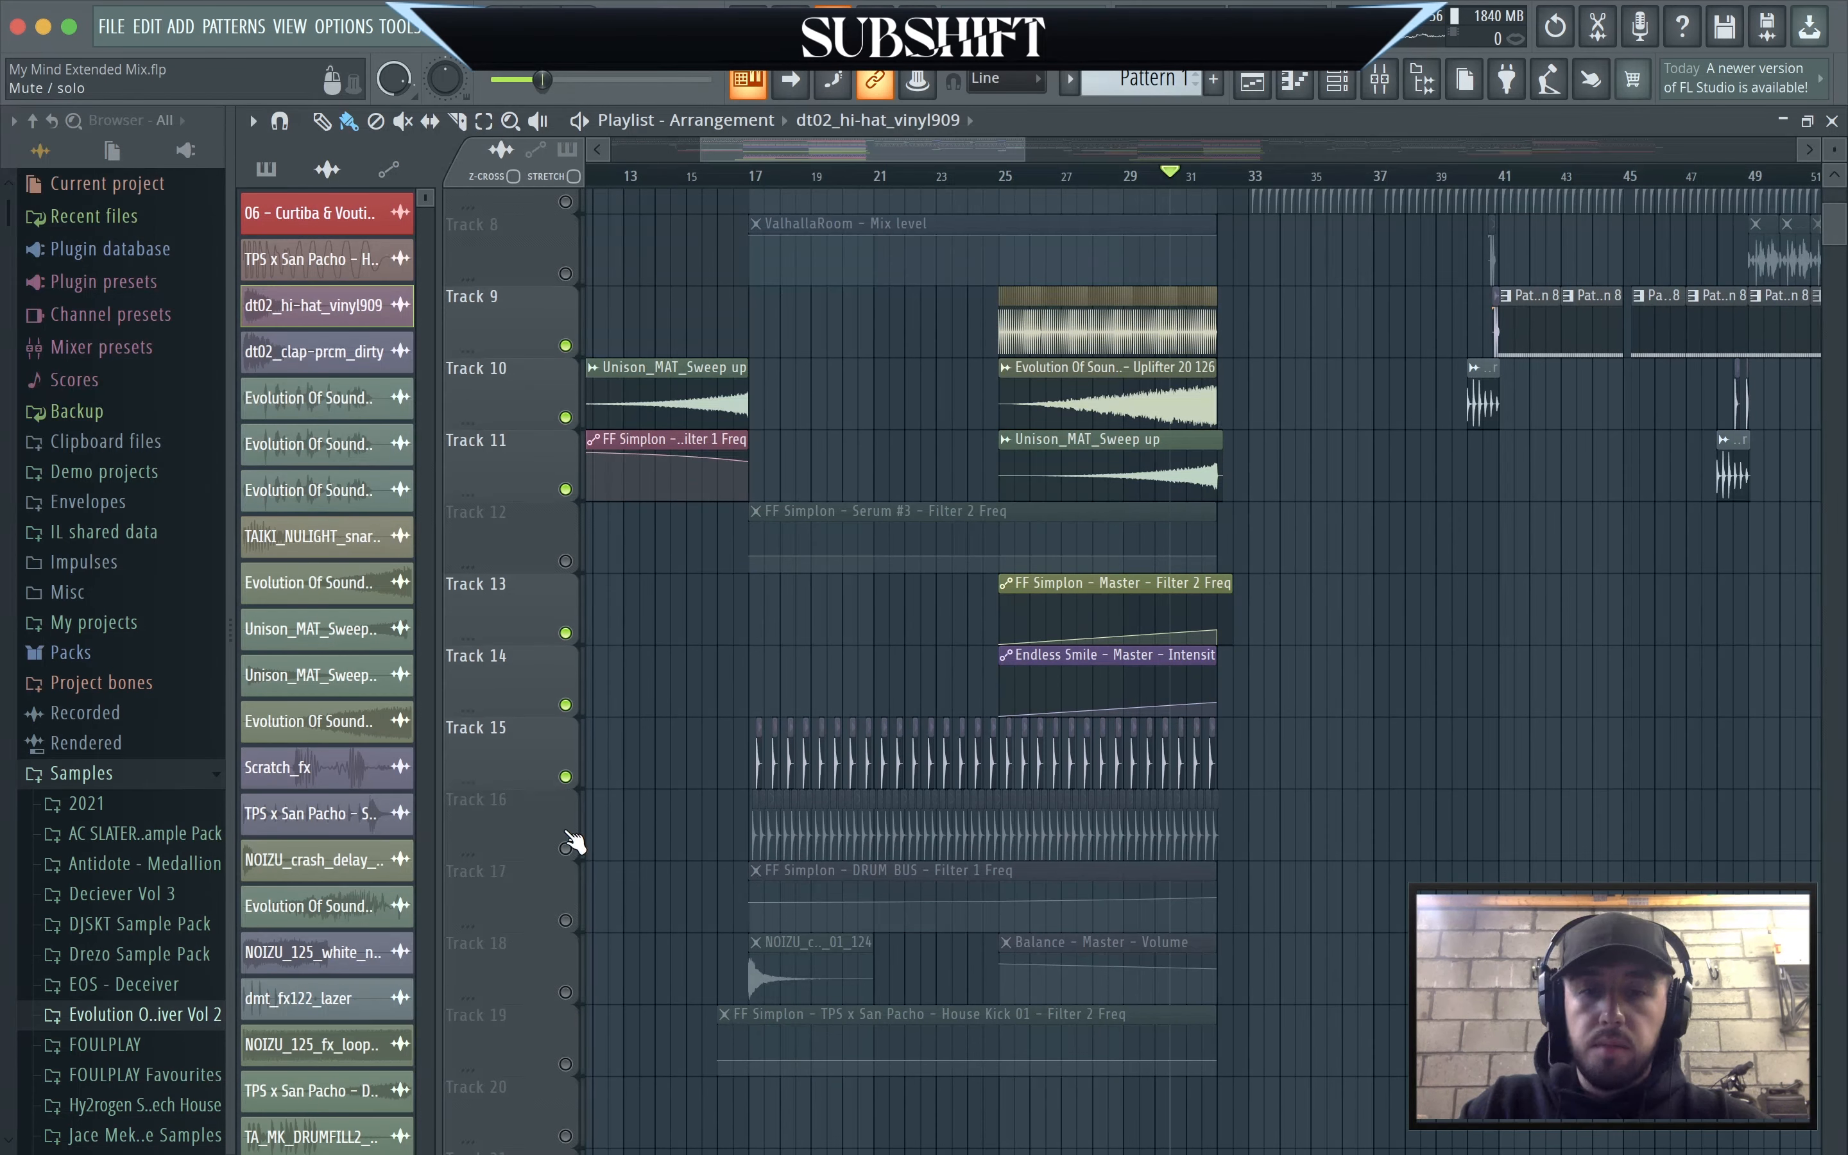
left_click(566, 919)
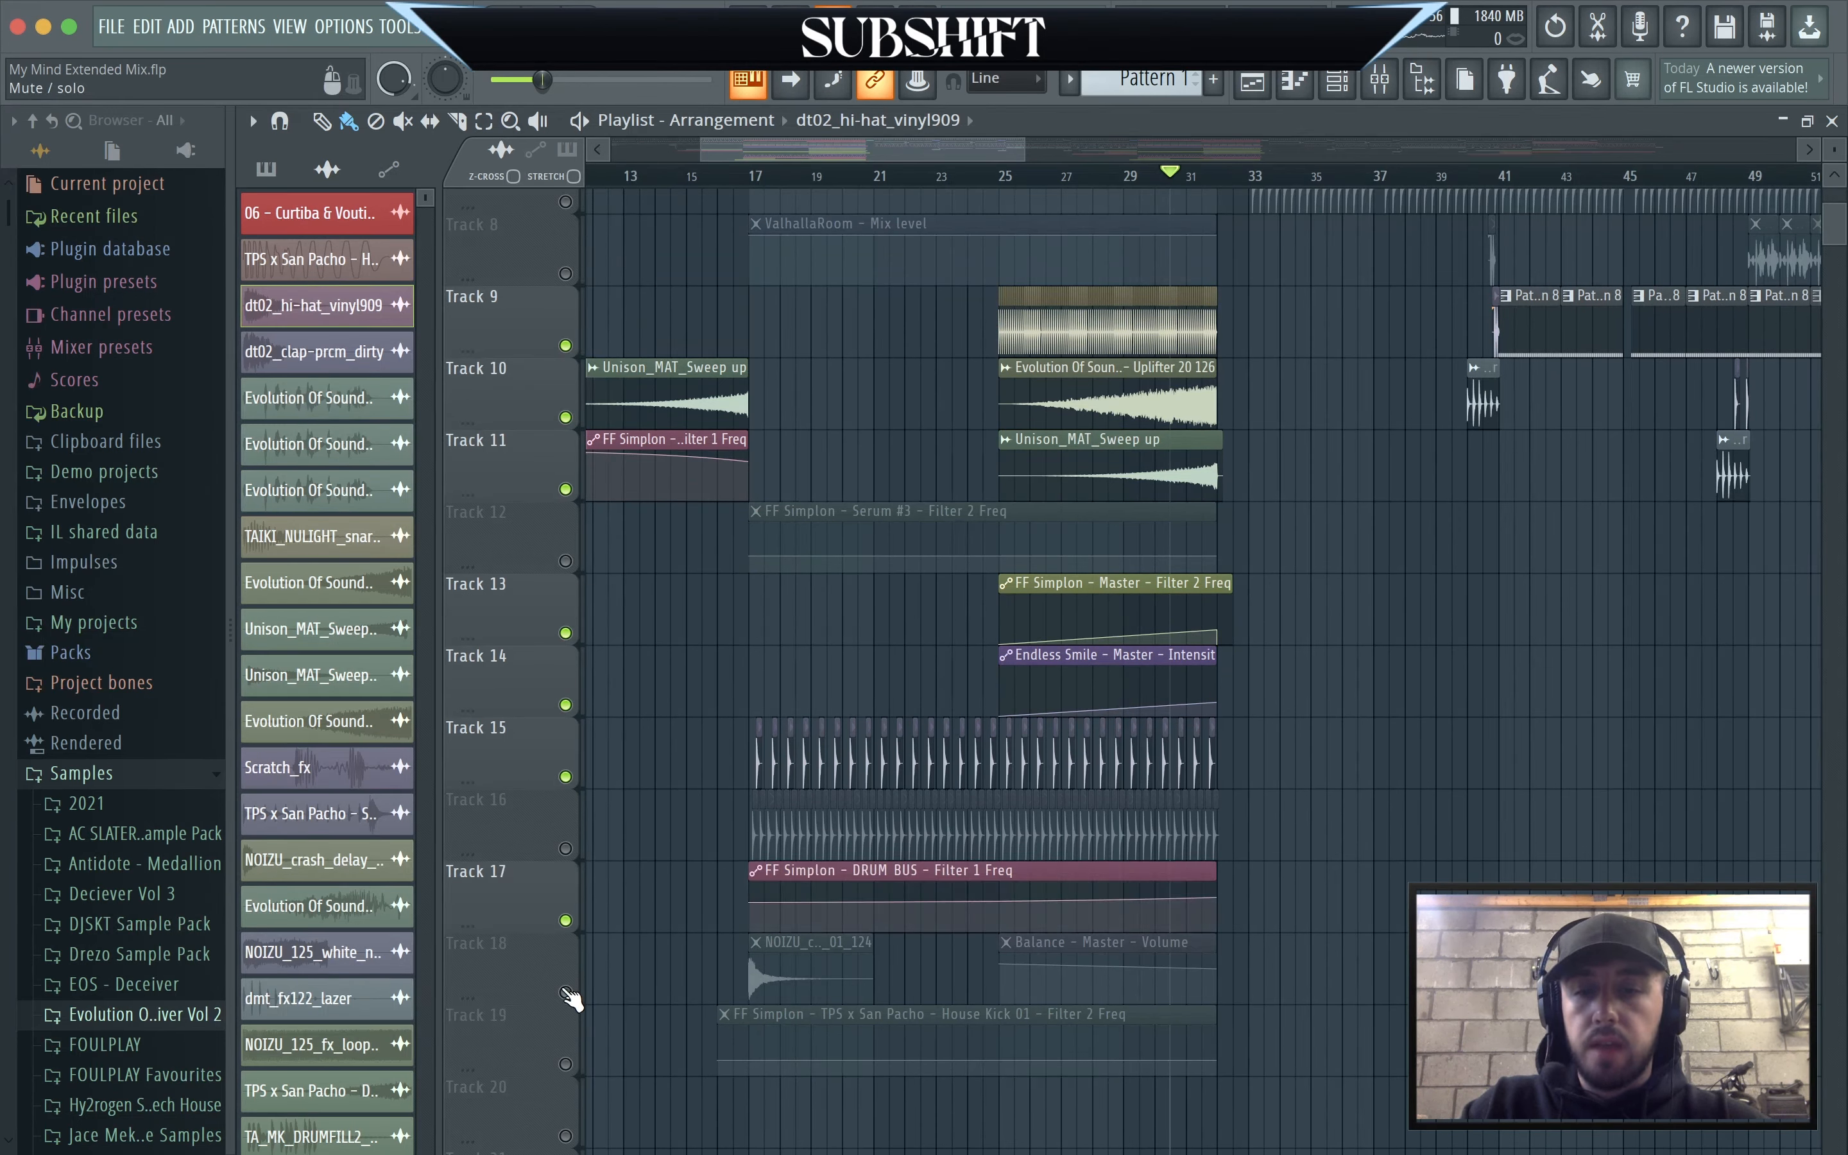
left_click(566, 992)
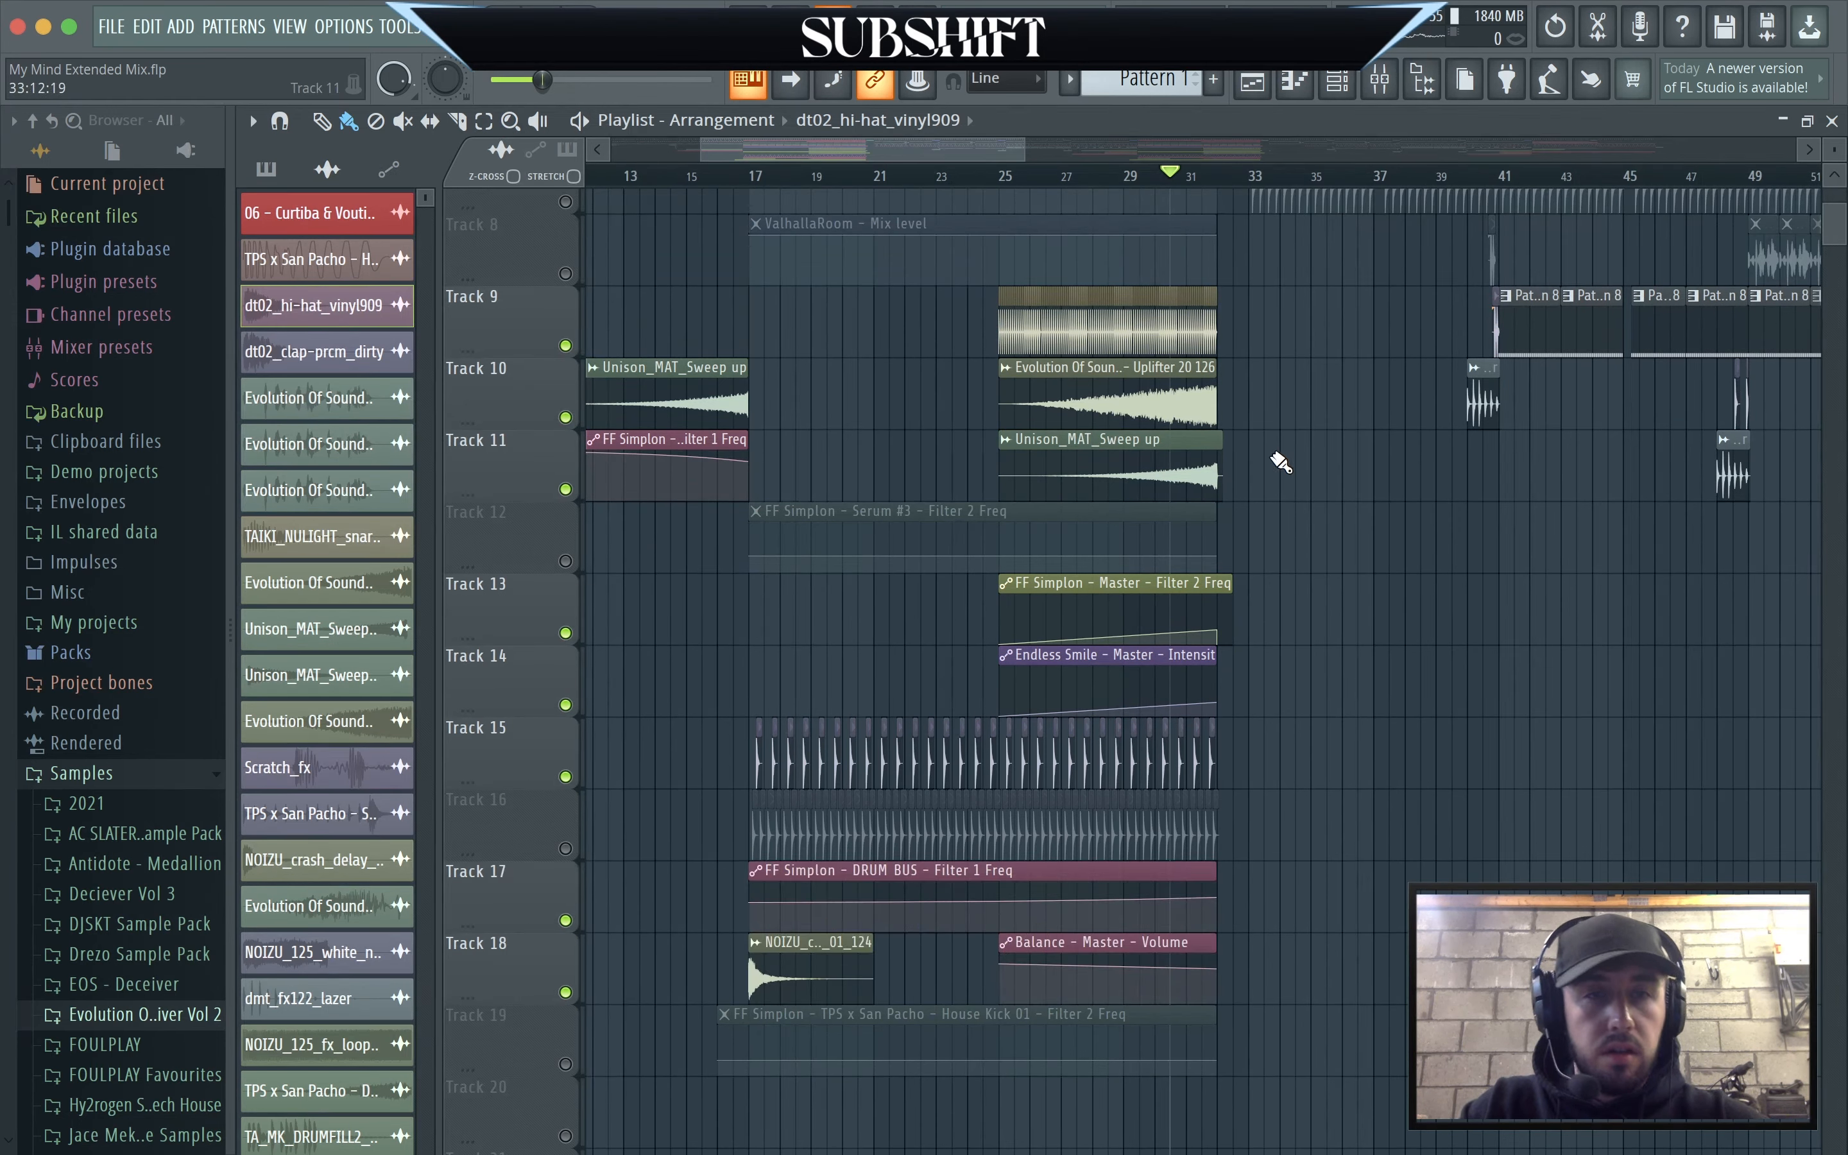
Examine the Fruity Balance effect on the mixer's Master channel and return to the playlist.
left_click(1379, 80)
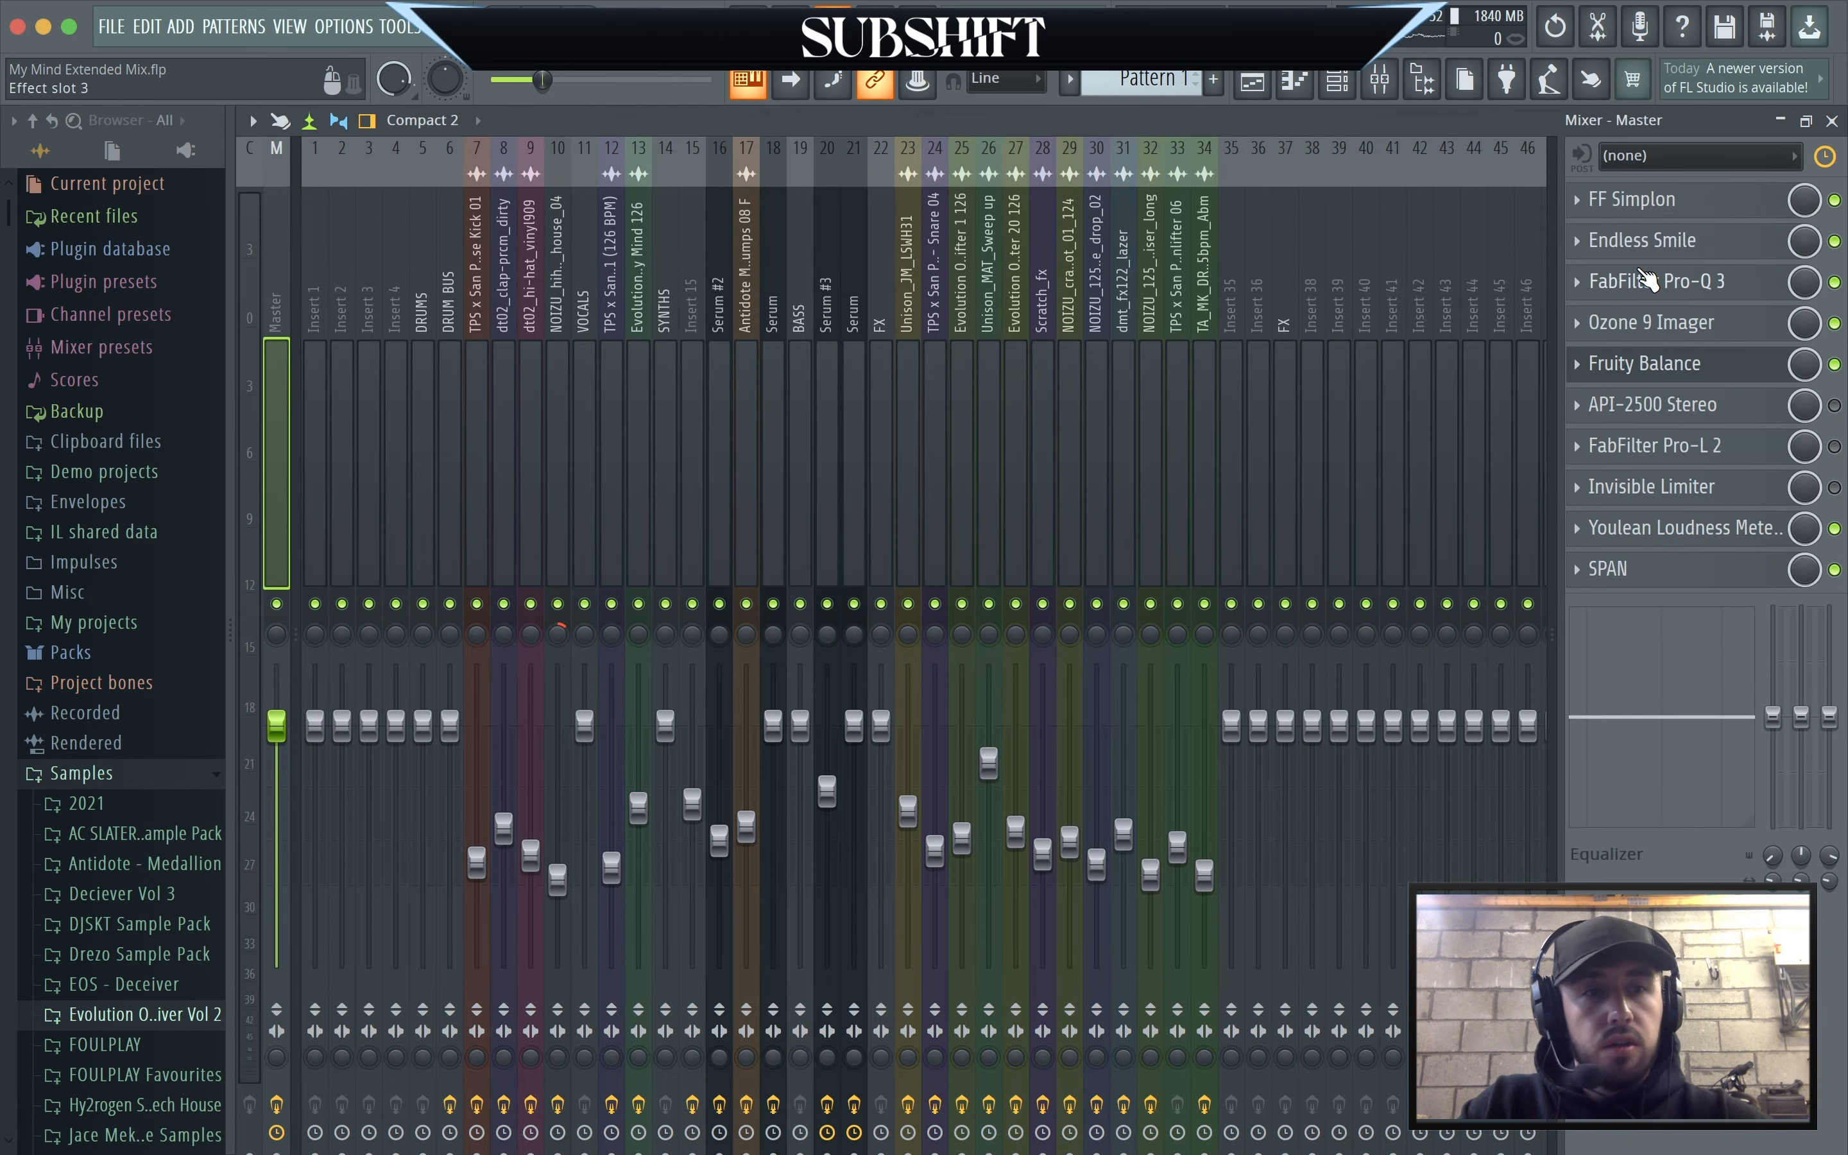
left_click(1667, 364)
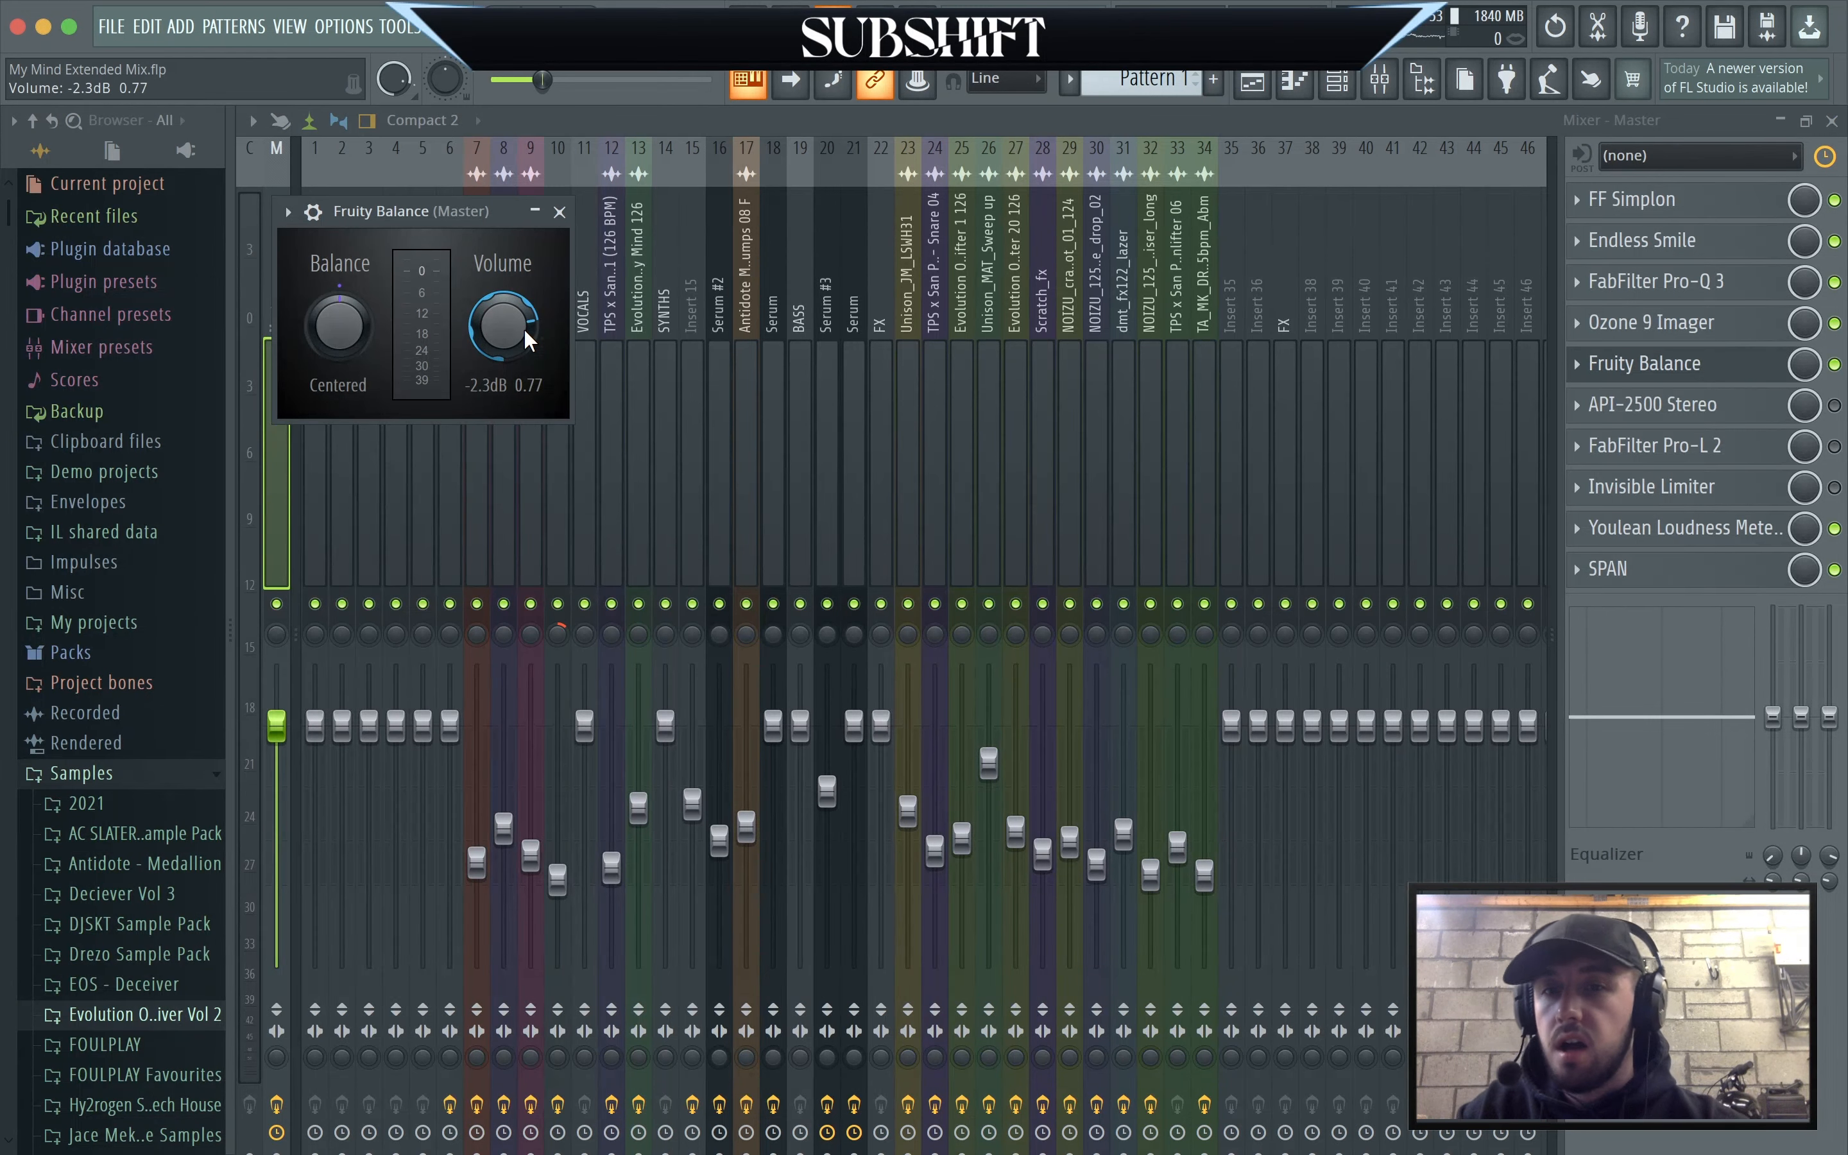
left_click(559, 211)
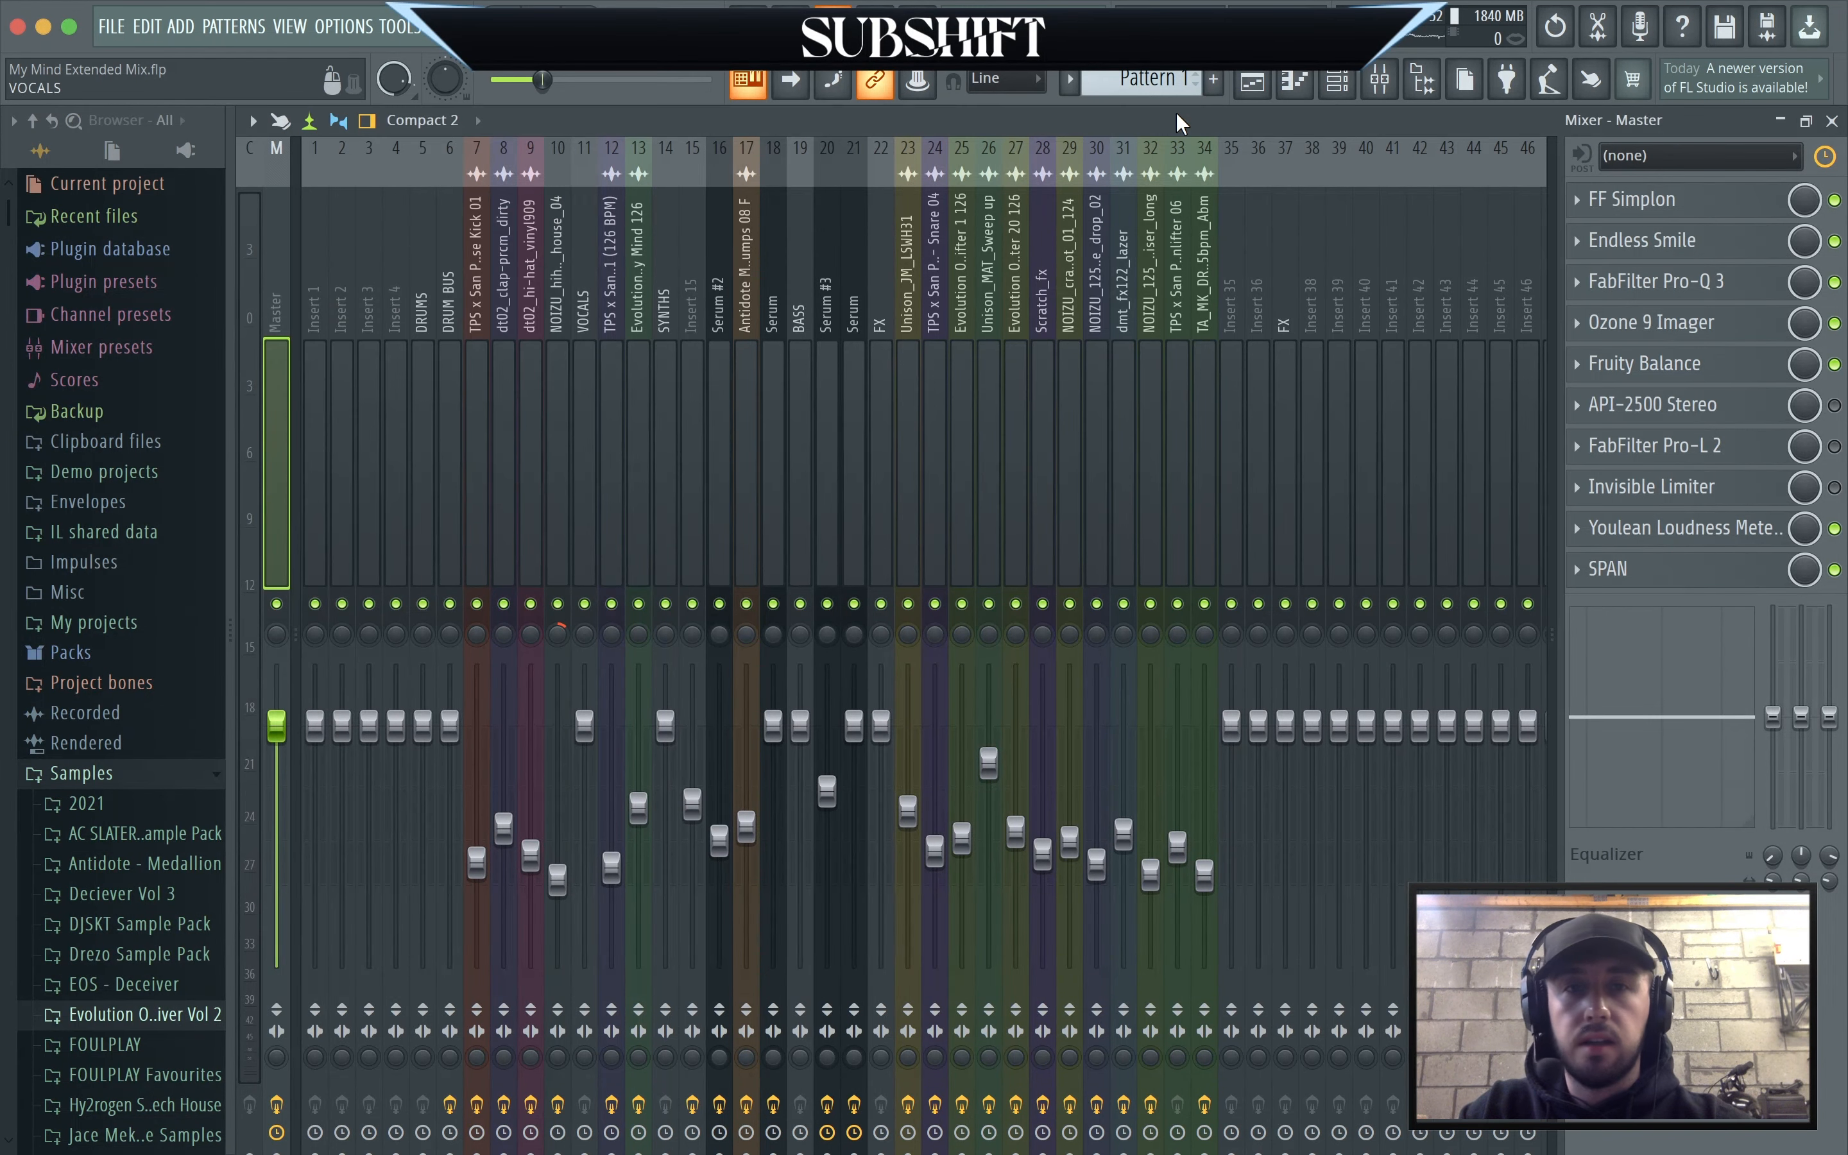
left_click(1253, 83)
Restore all muted tracks and audition the full build-up from around bars 19, 25 and 29 into the drop.
scroll(587, 353, "up", 5)
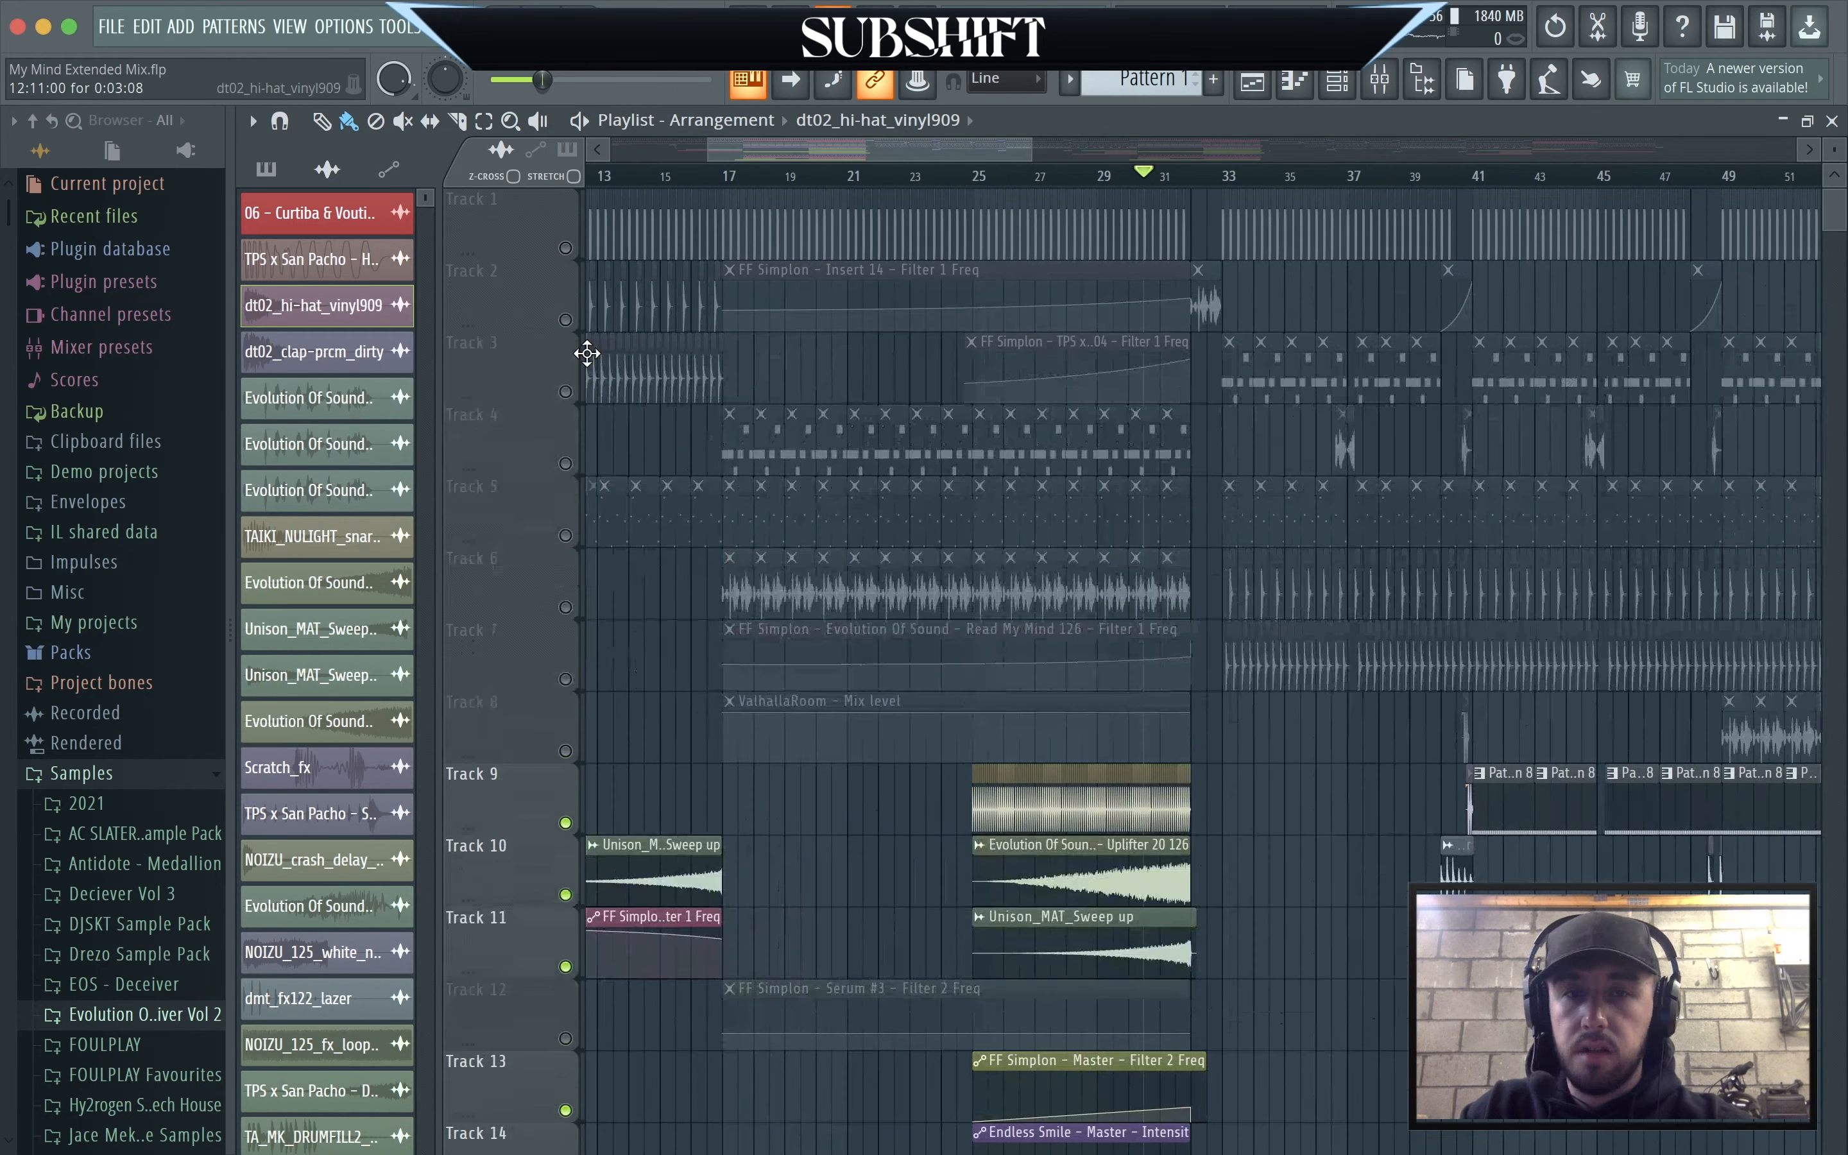
right_click(567, 246)
right_click(567, 246)
left_click(809, 176)
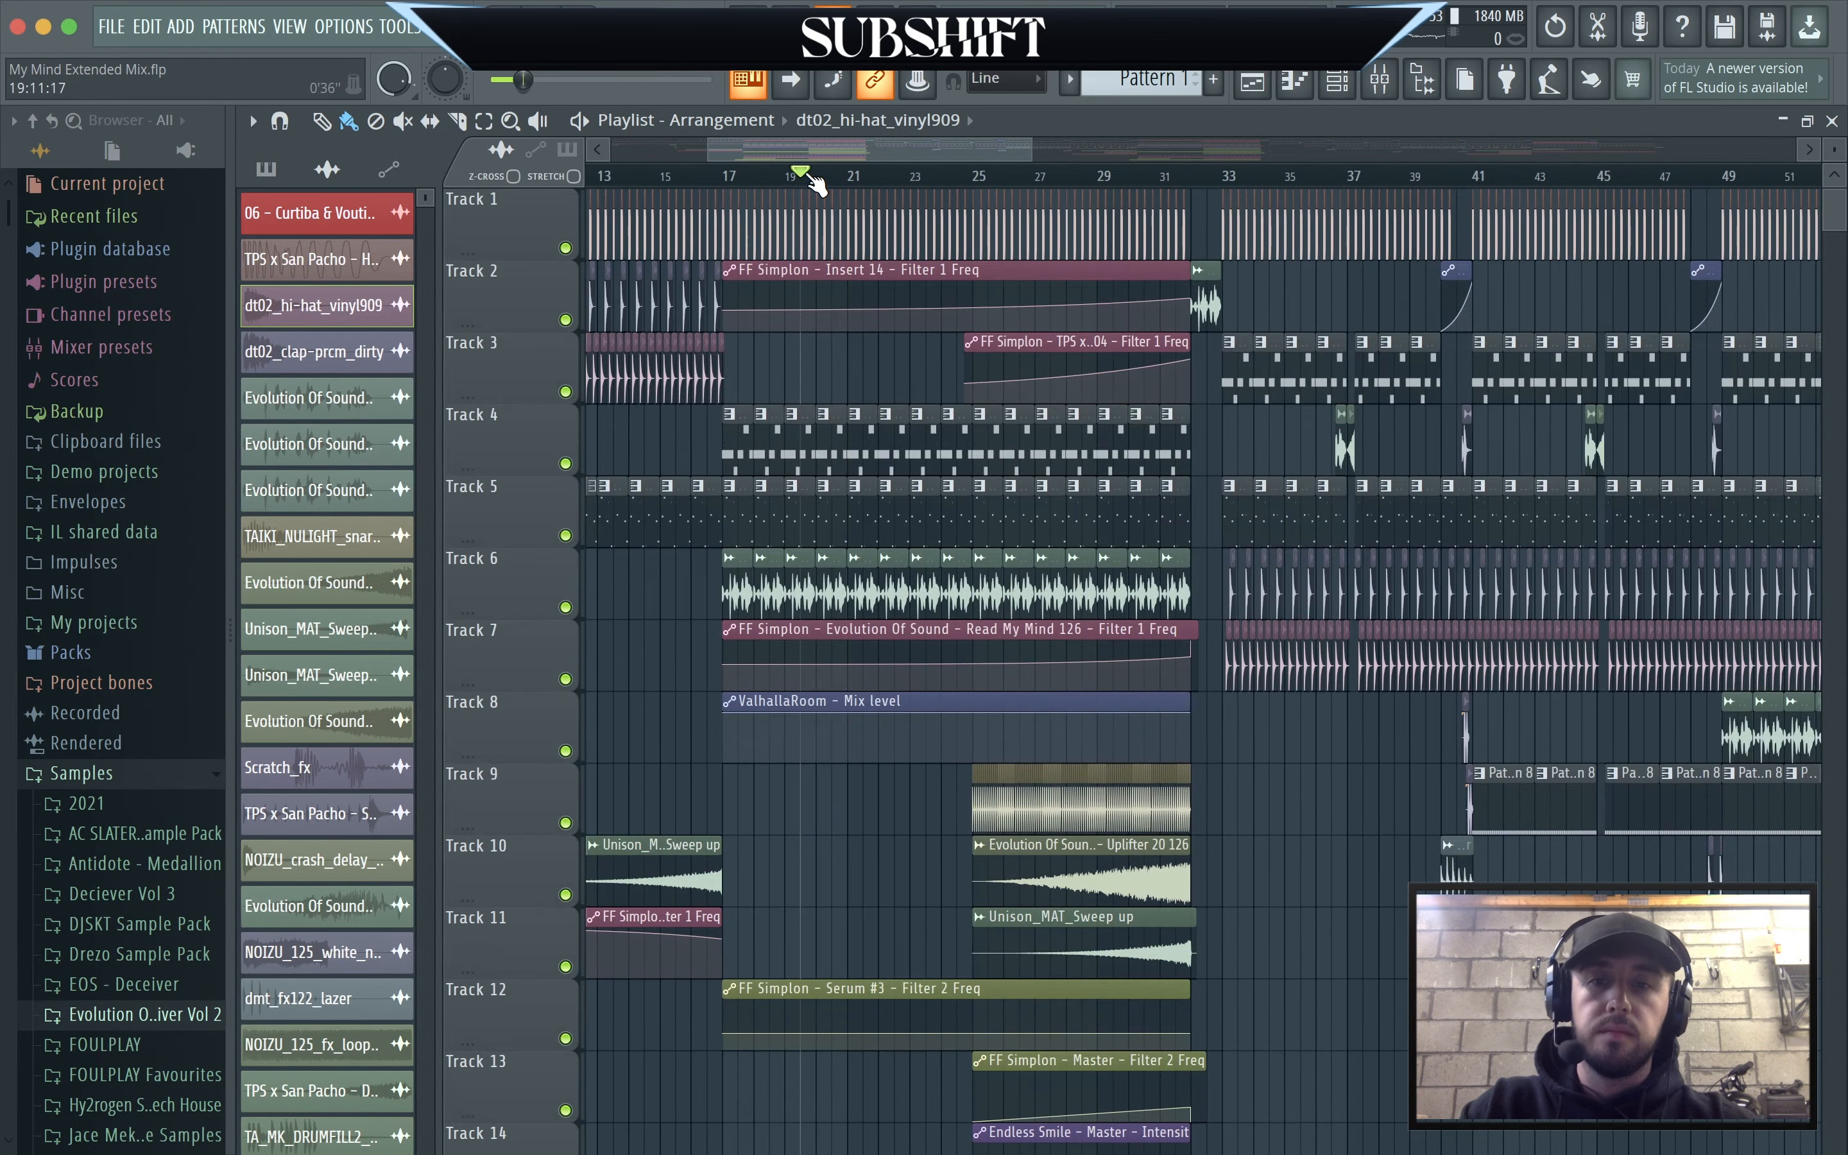
key("space")
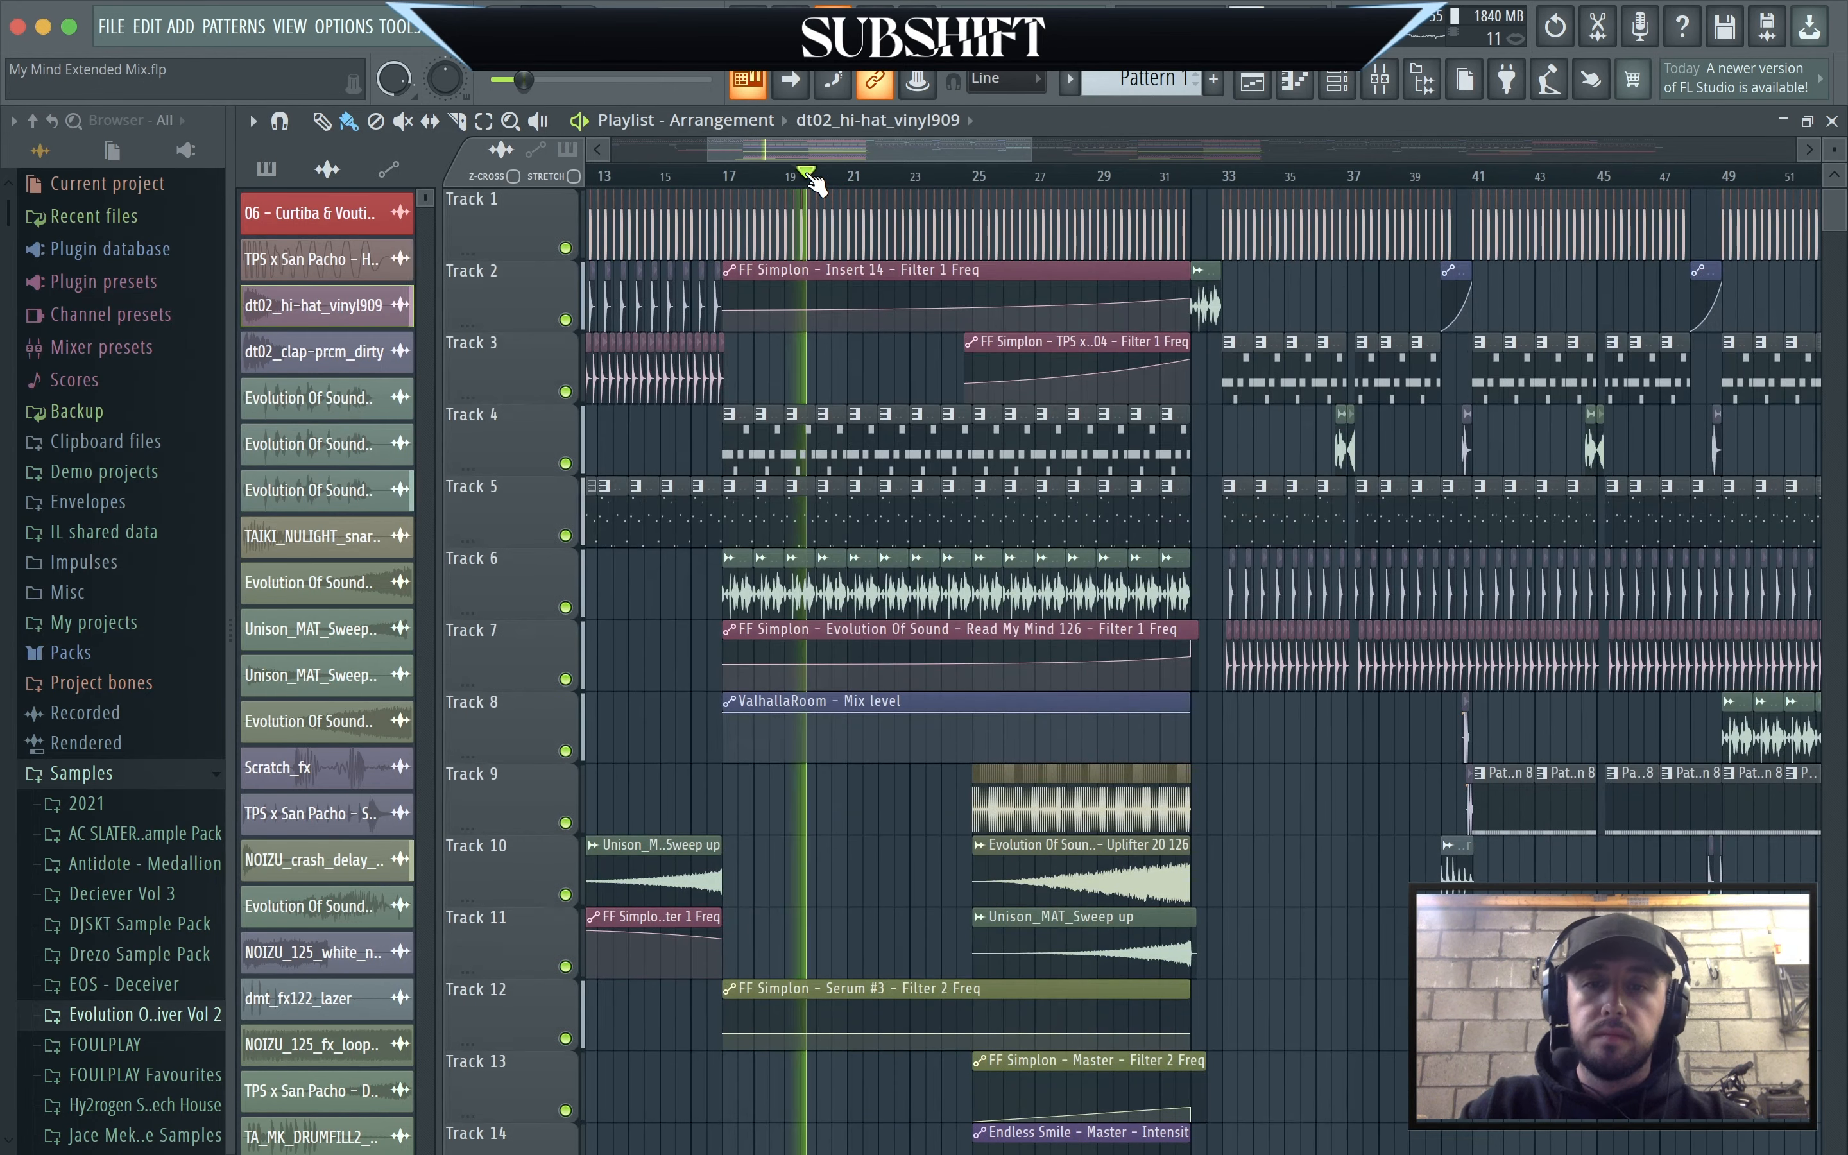
left_click(992, 177)
left_click(1116, 177)
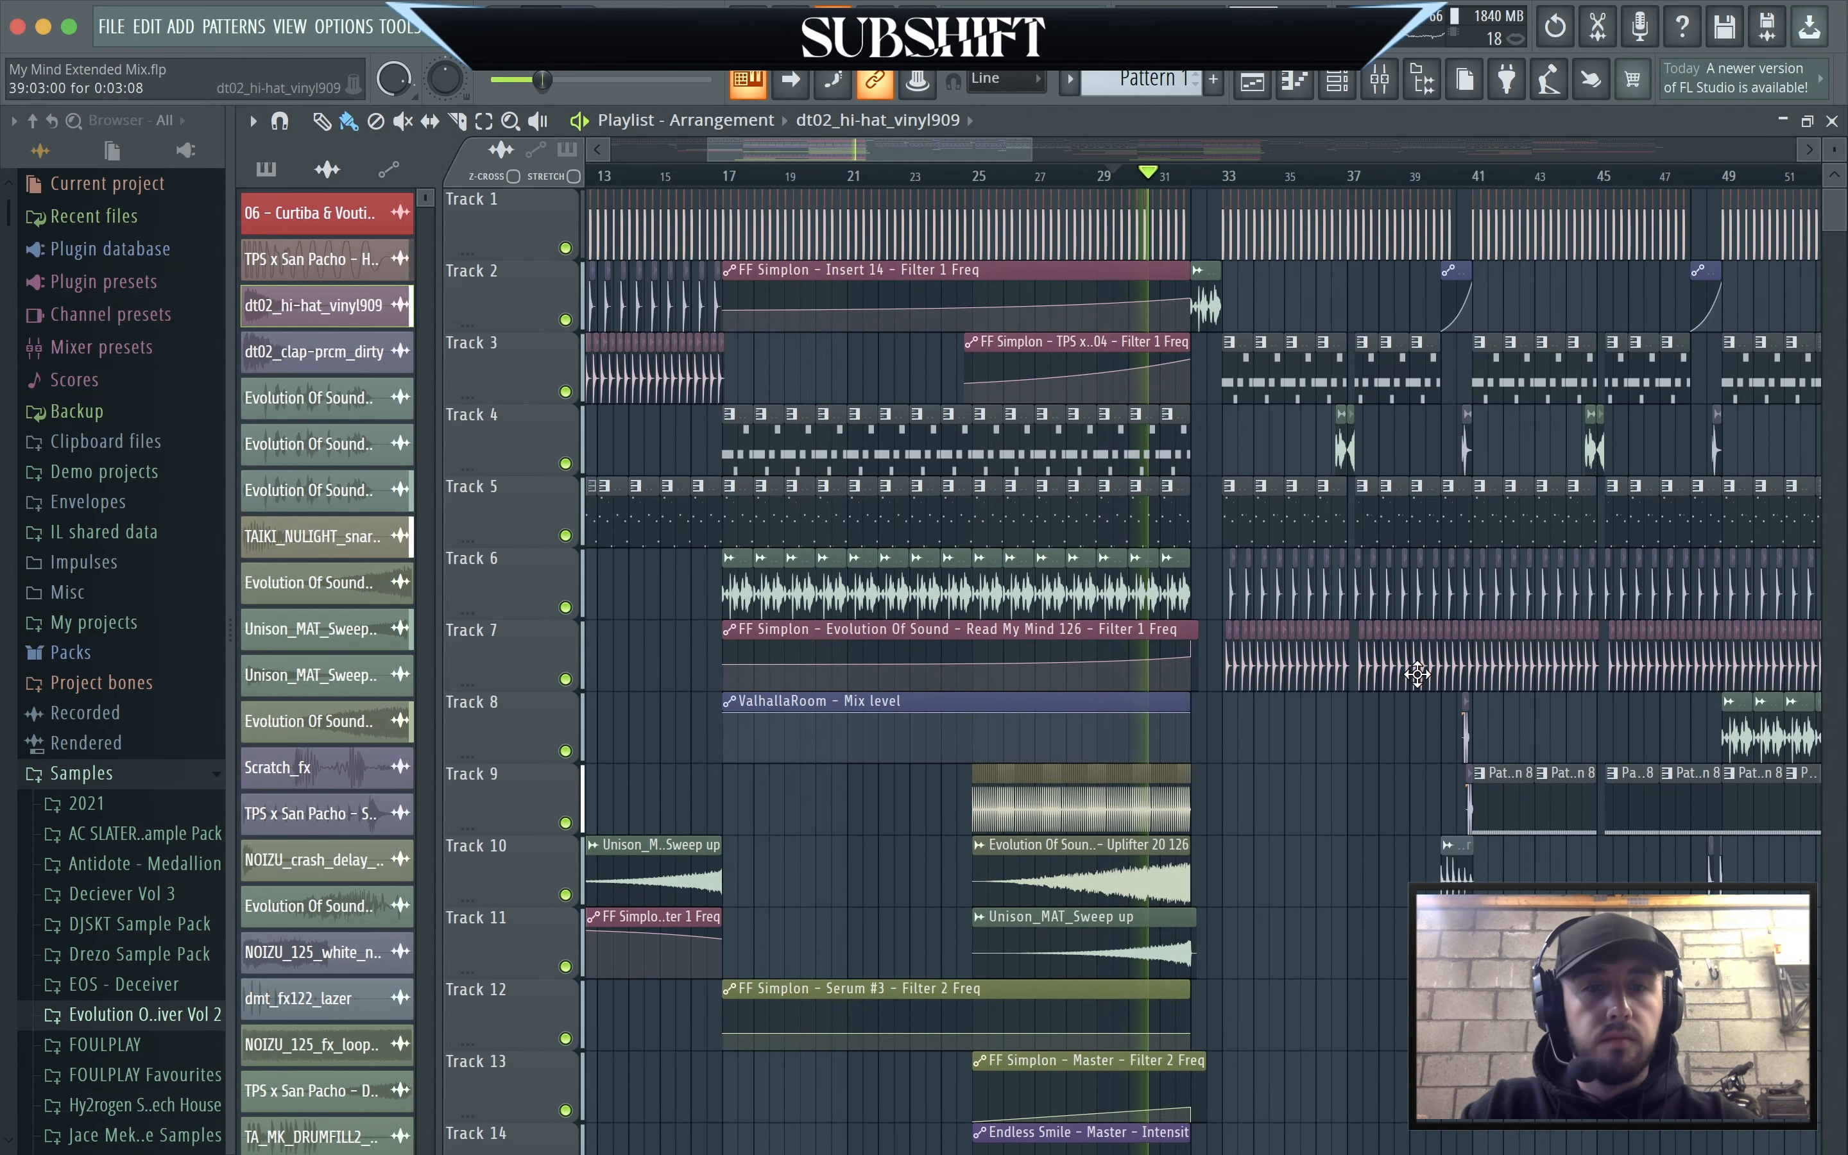
scroll(1493, 867, "up", 5)
scroll(993, 570, "down", 3)
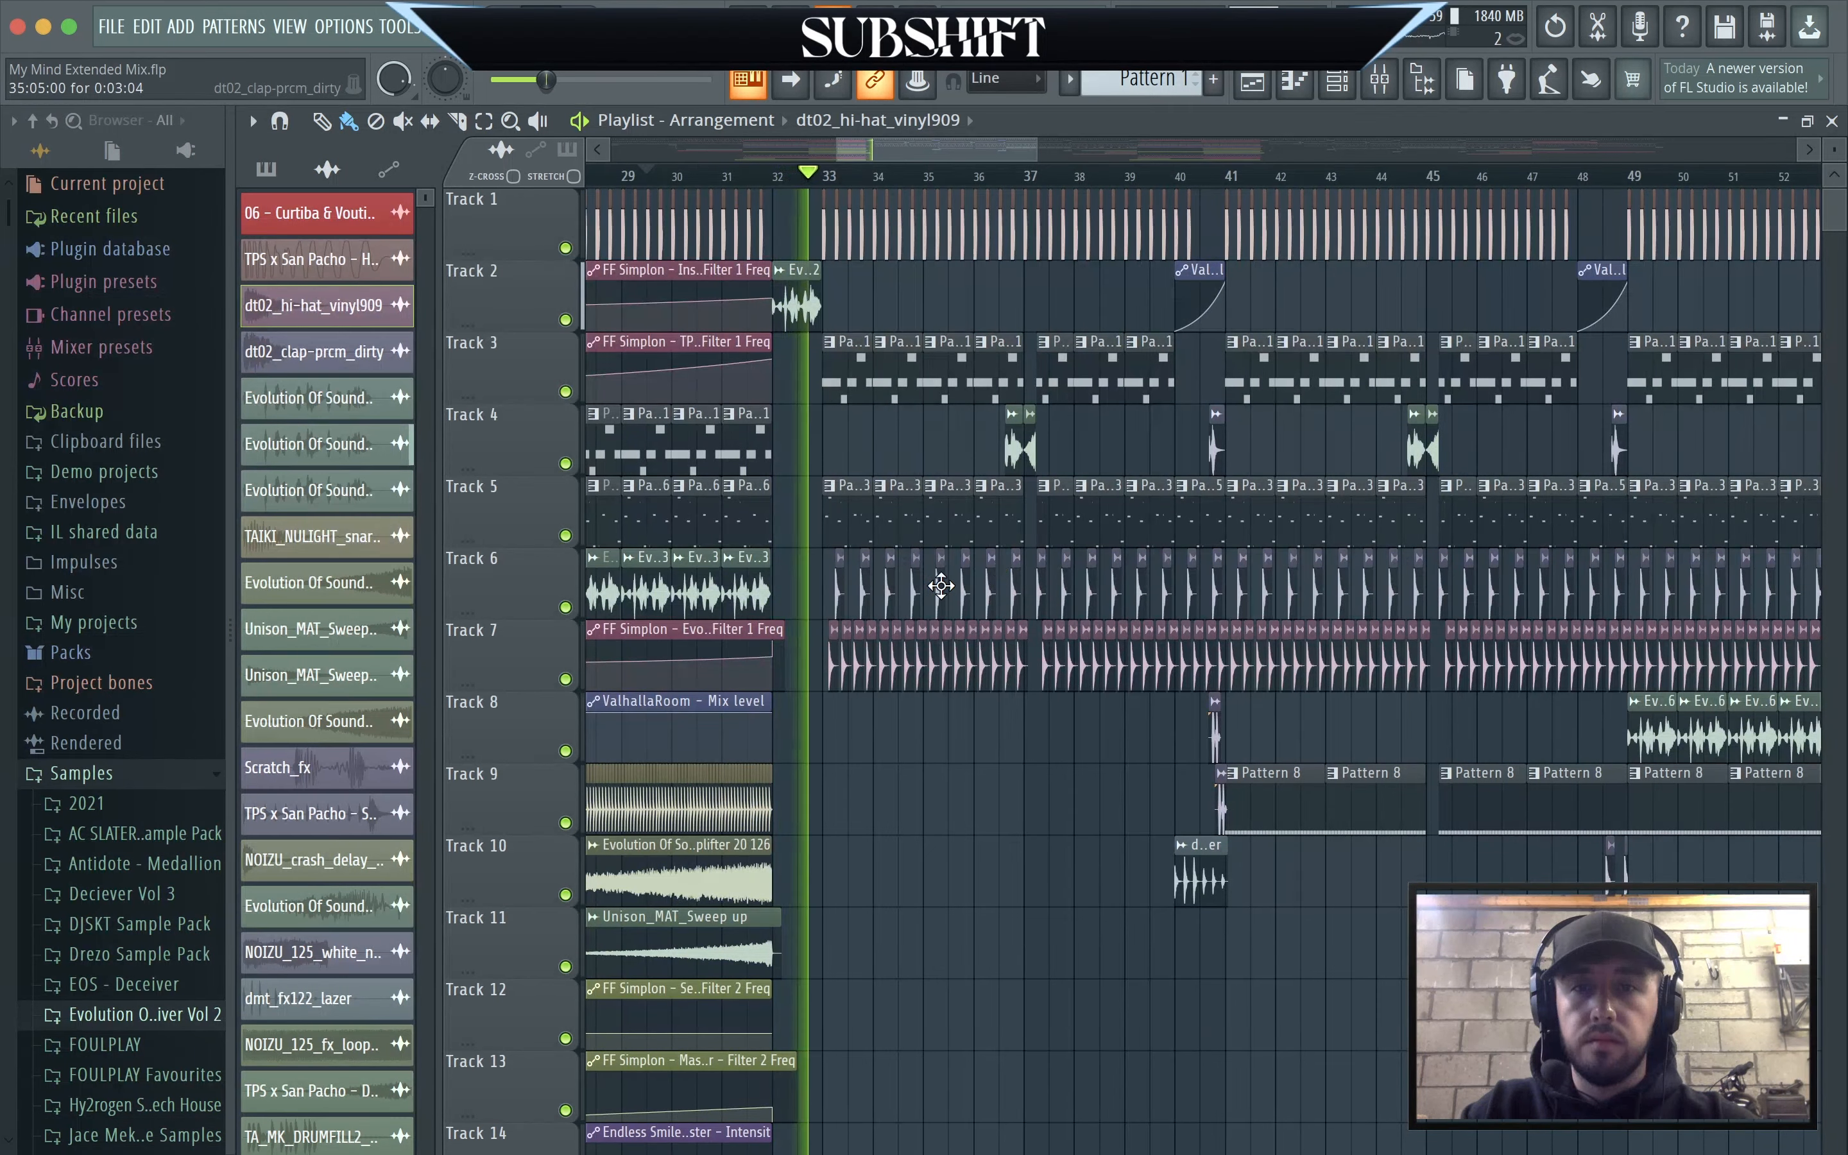
Solo Track 1 and unmute Track 3 to isolate the drop's kick and Pattern 1 clips.
scroll(941, 586, "down", 4)
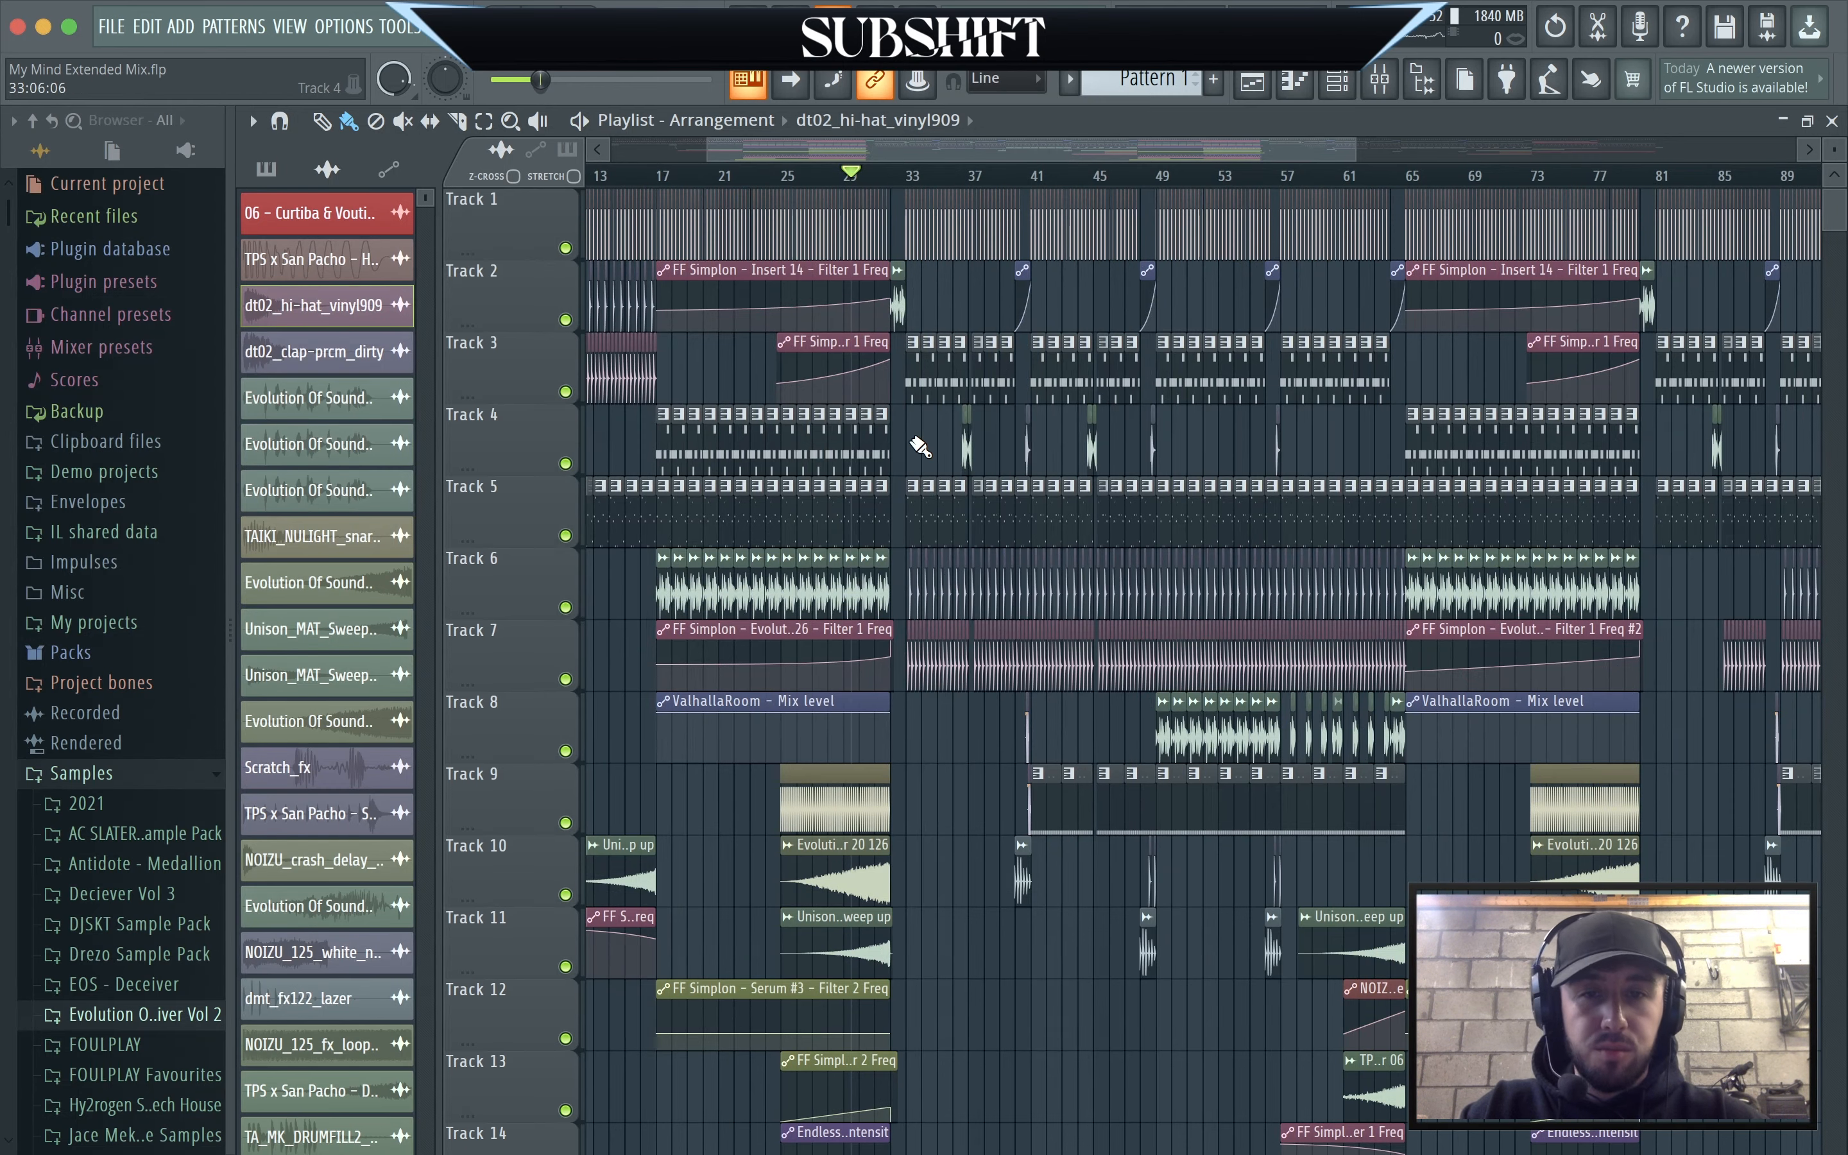
scroll(871, 497, "up", 4)
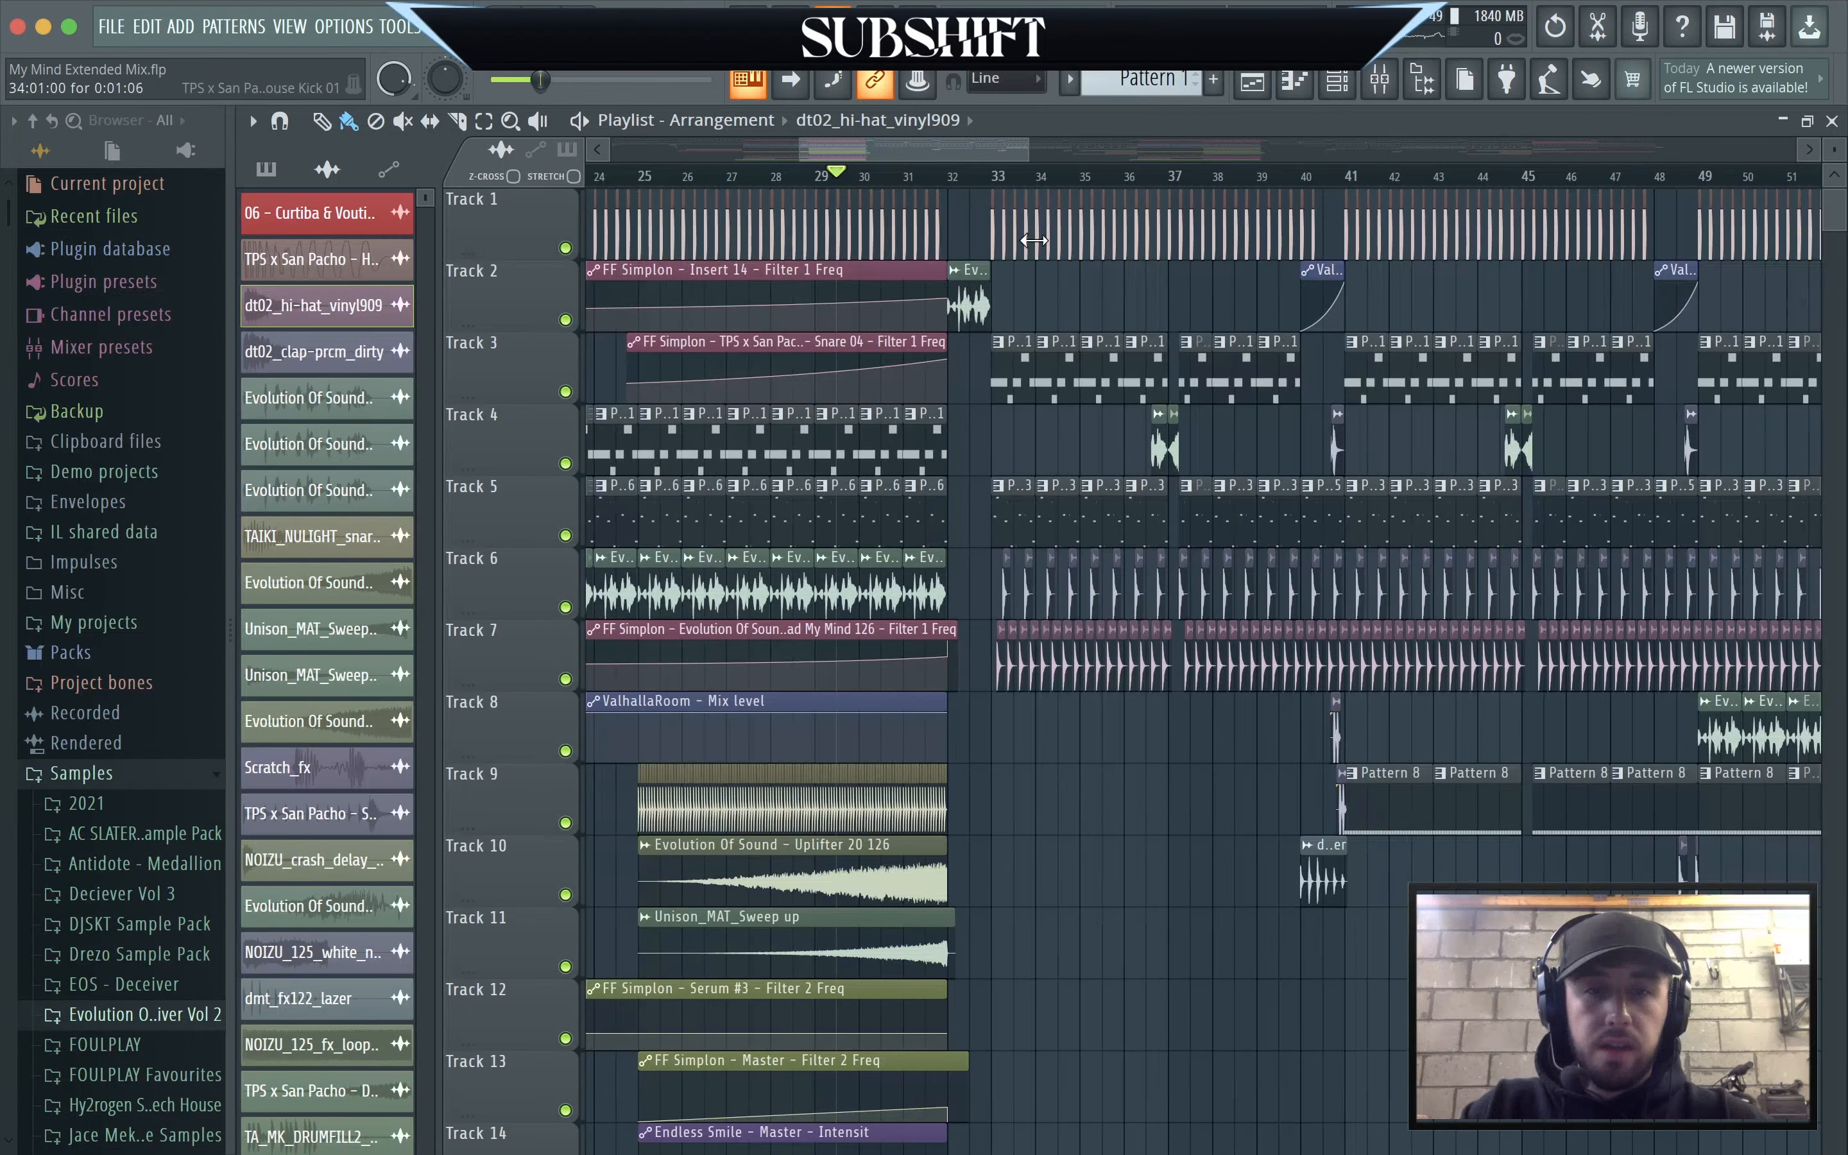
left_click(566, 248)
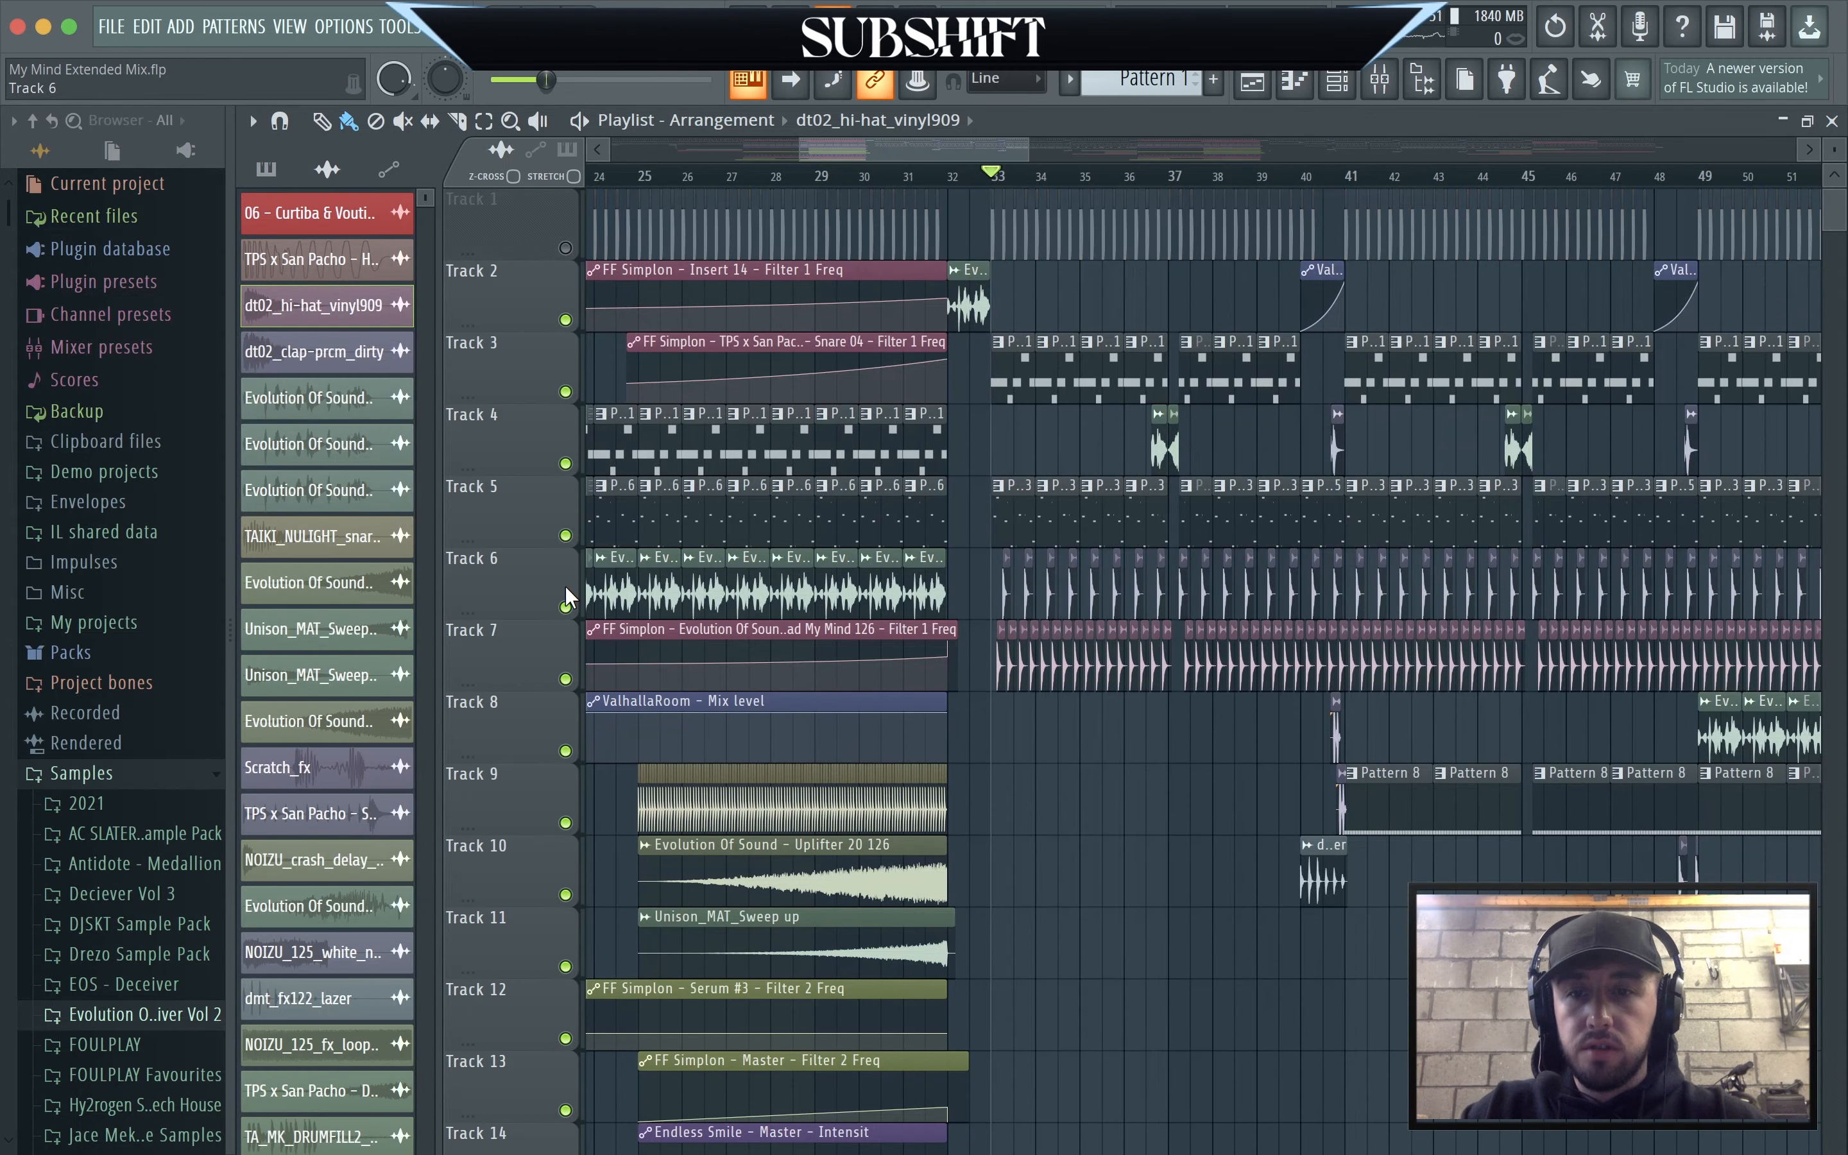
right_click(566, 248)
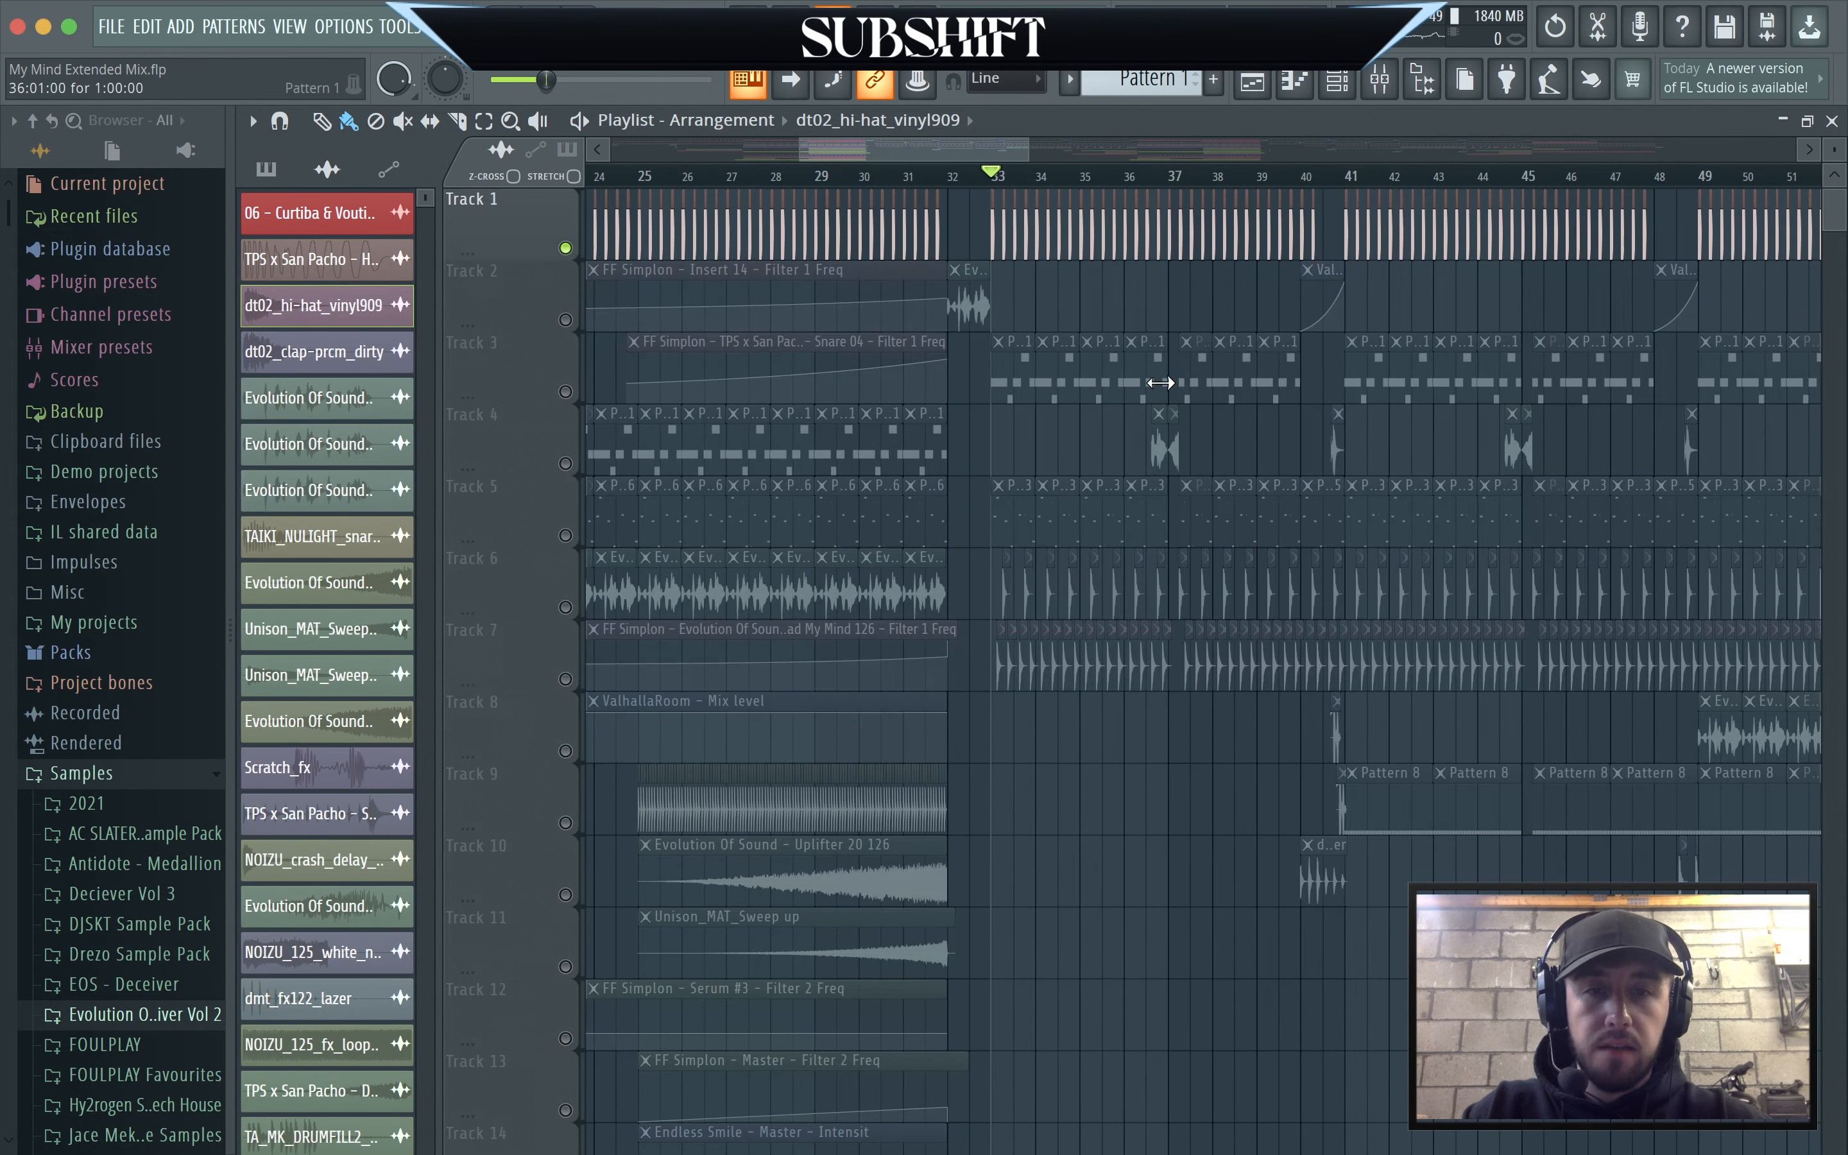
left_click(566, 392)
Audition the drop's isolated Tracks 1 and 3 from bar 33.
scroll(1345, 421, "up", 3)
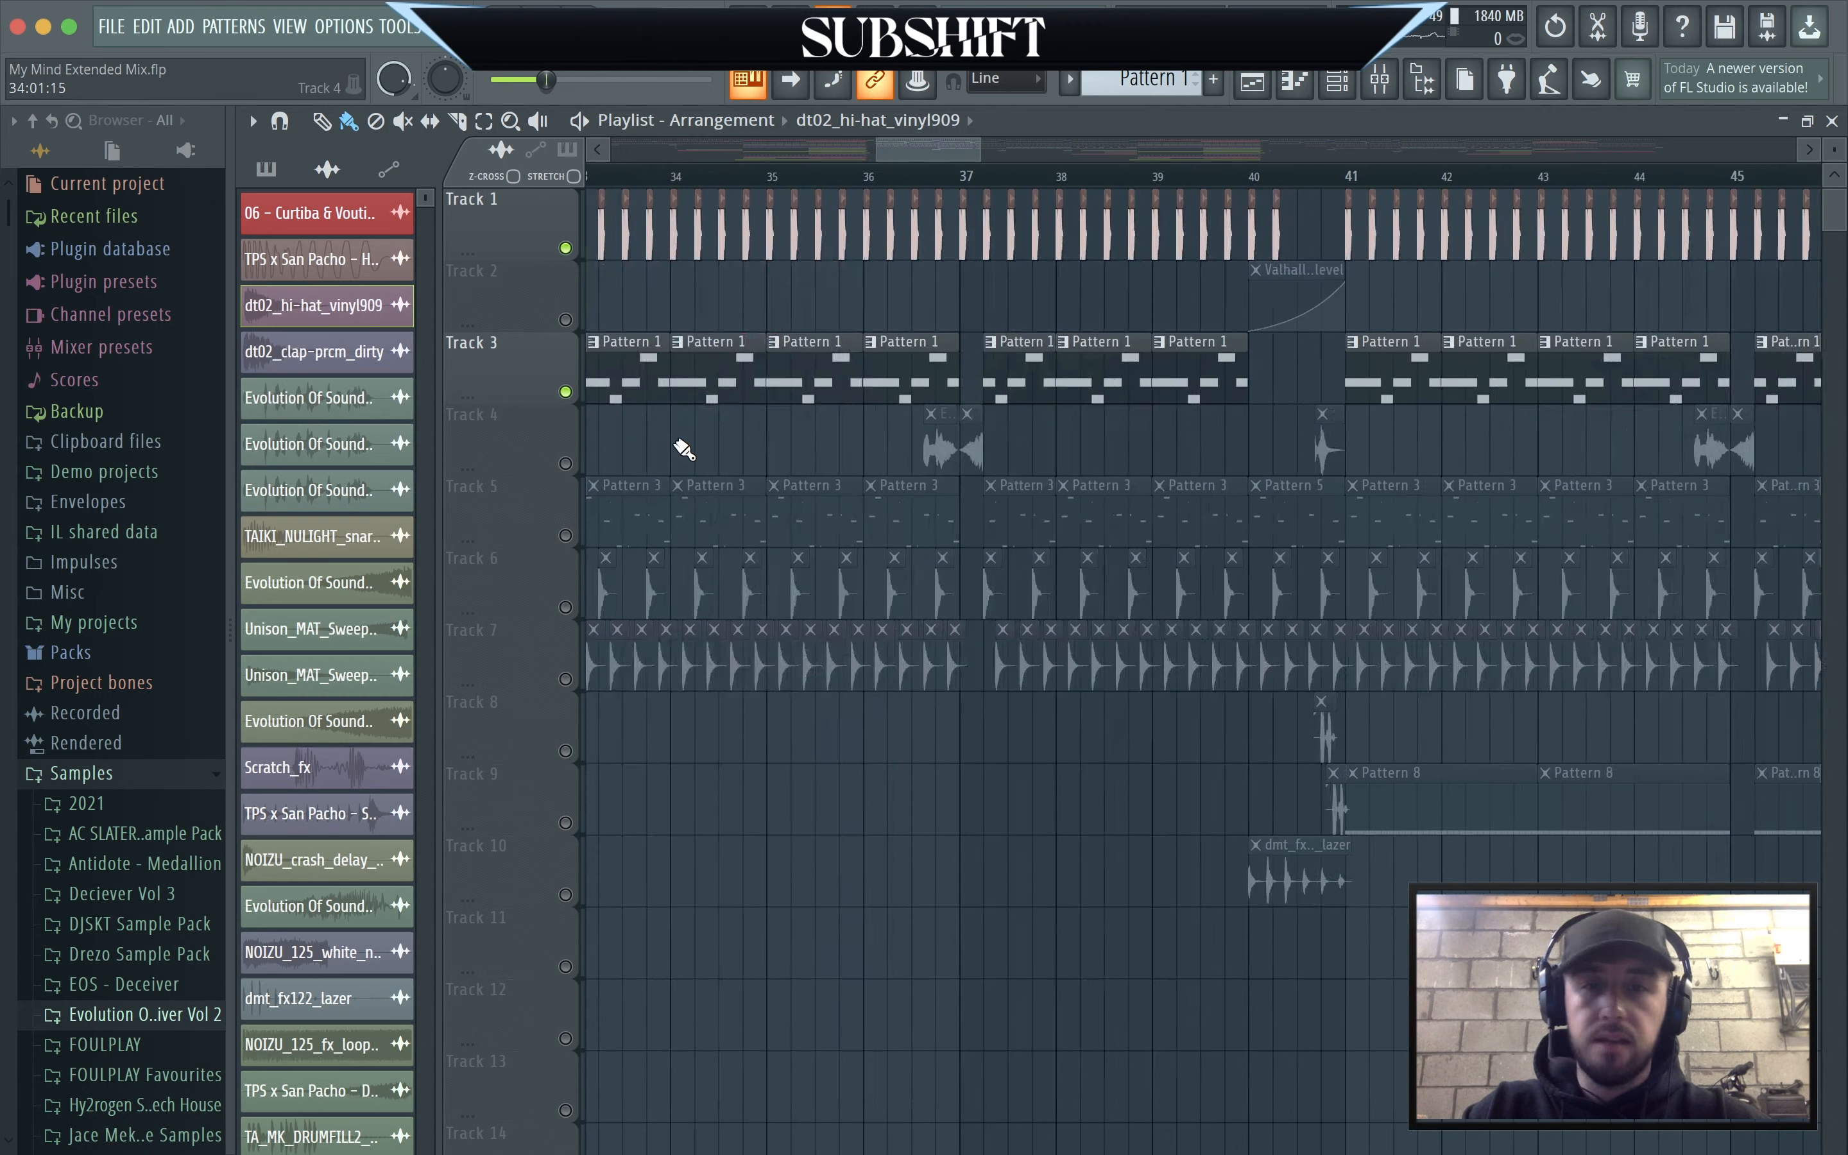
scroll(680, 446, "down", 2)
left_click_drag(940, 149, 910, 145)
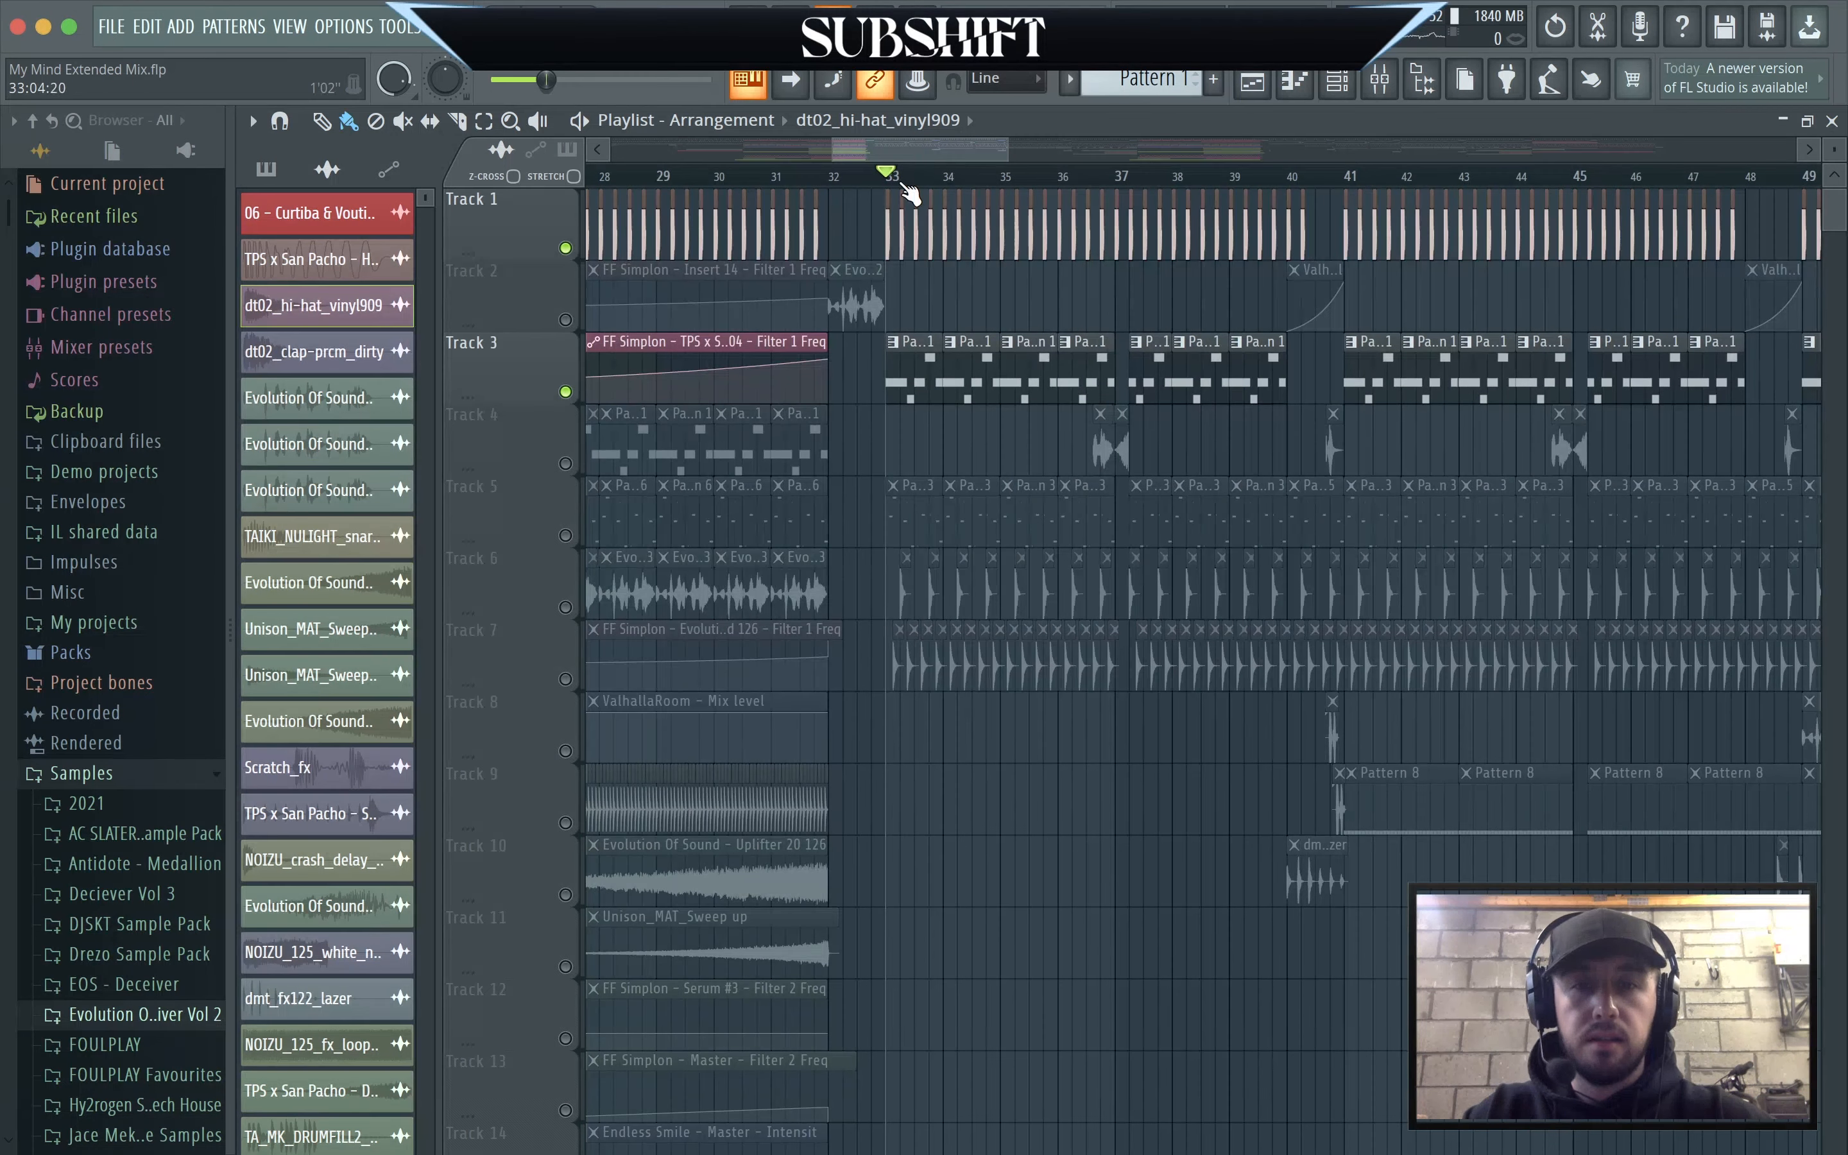
key("space")
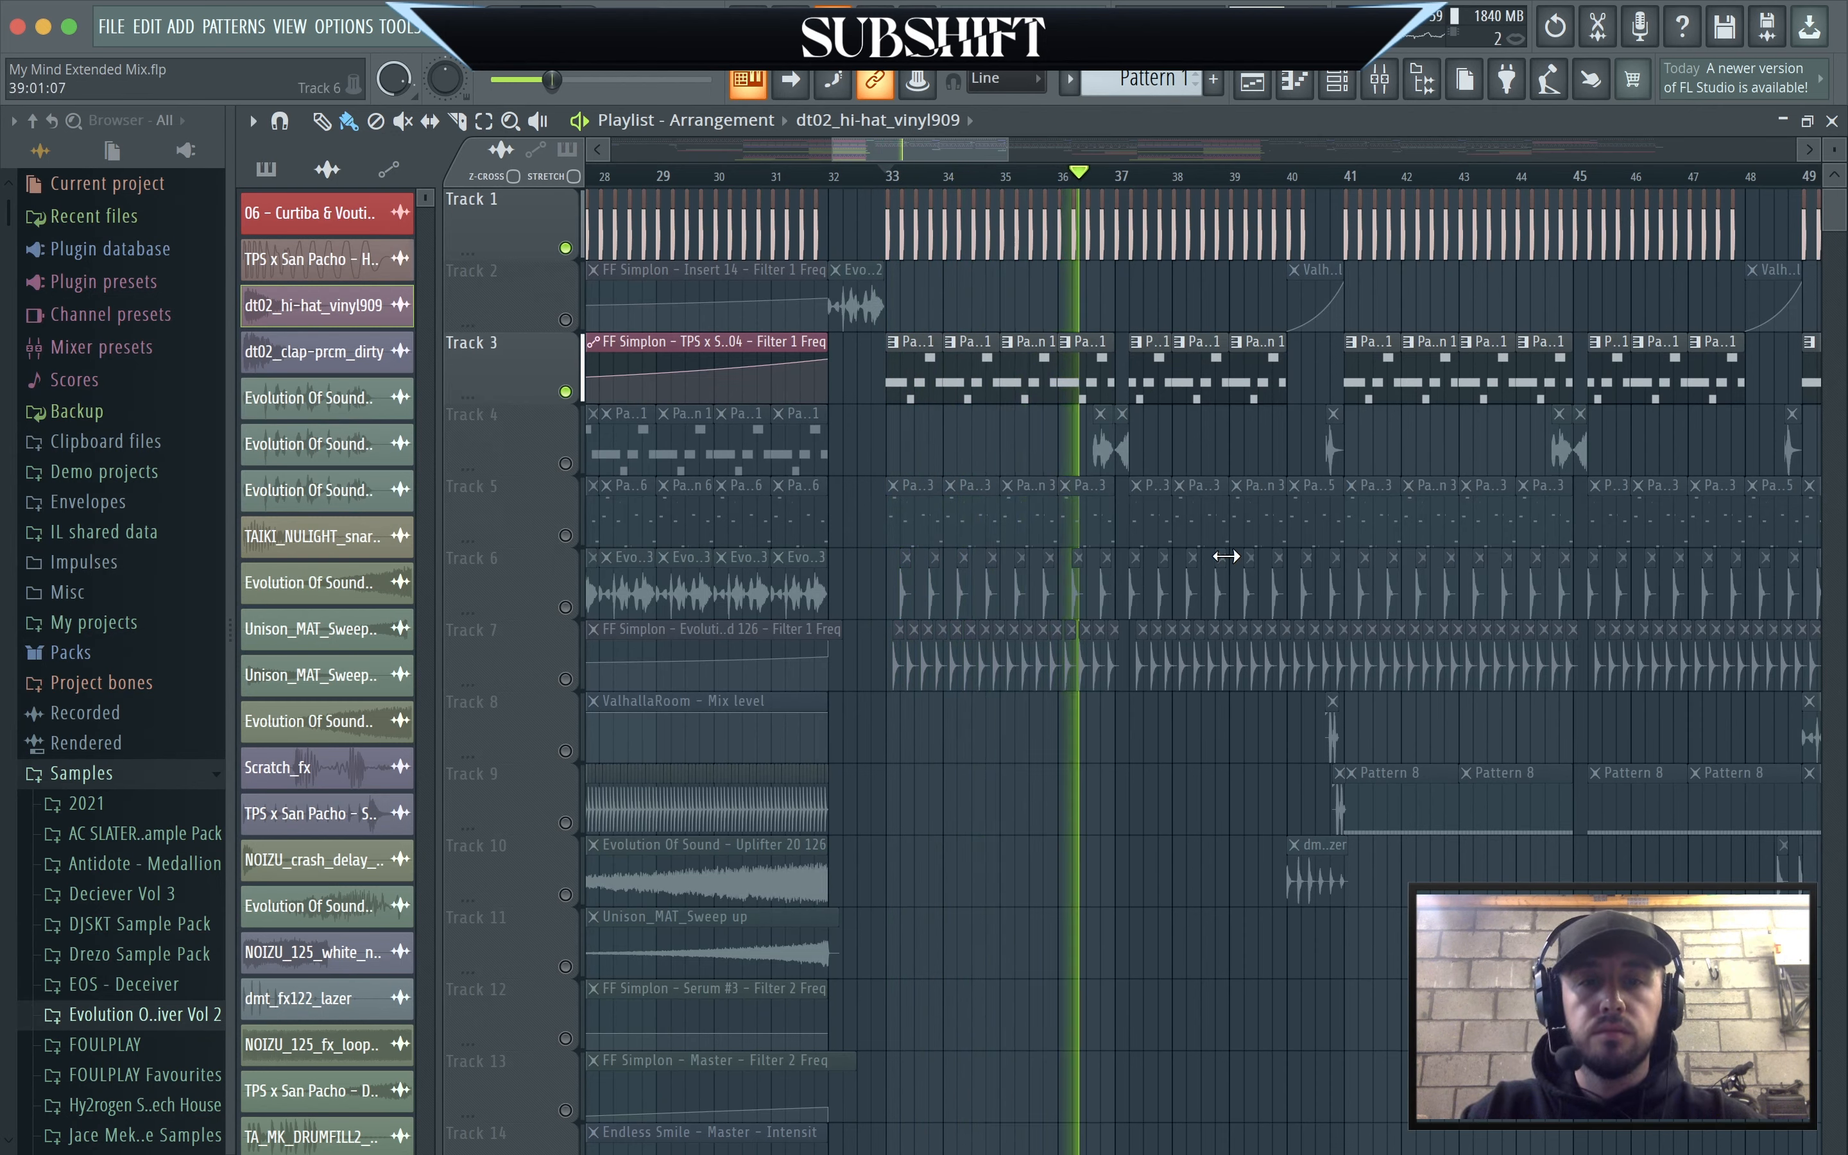
key("space")
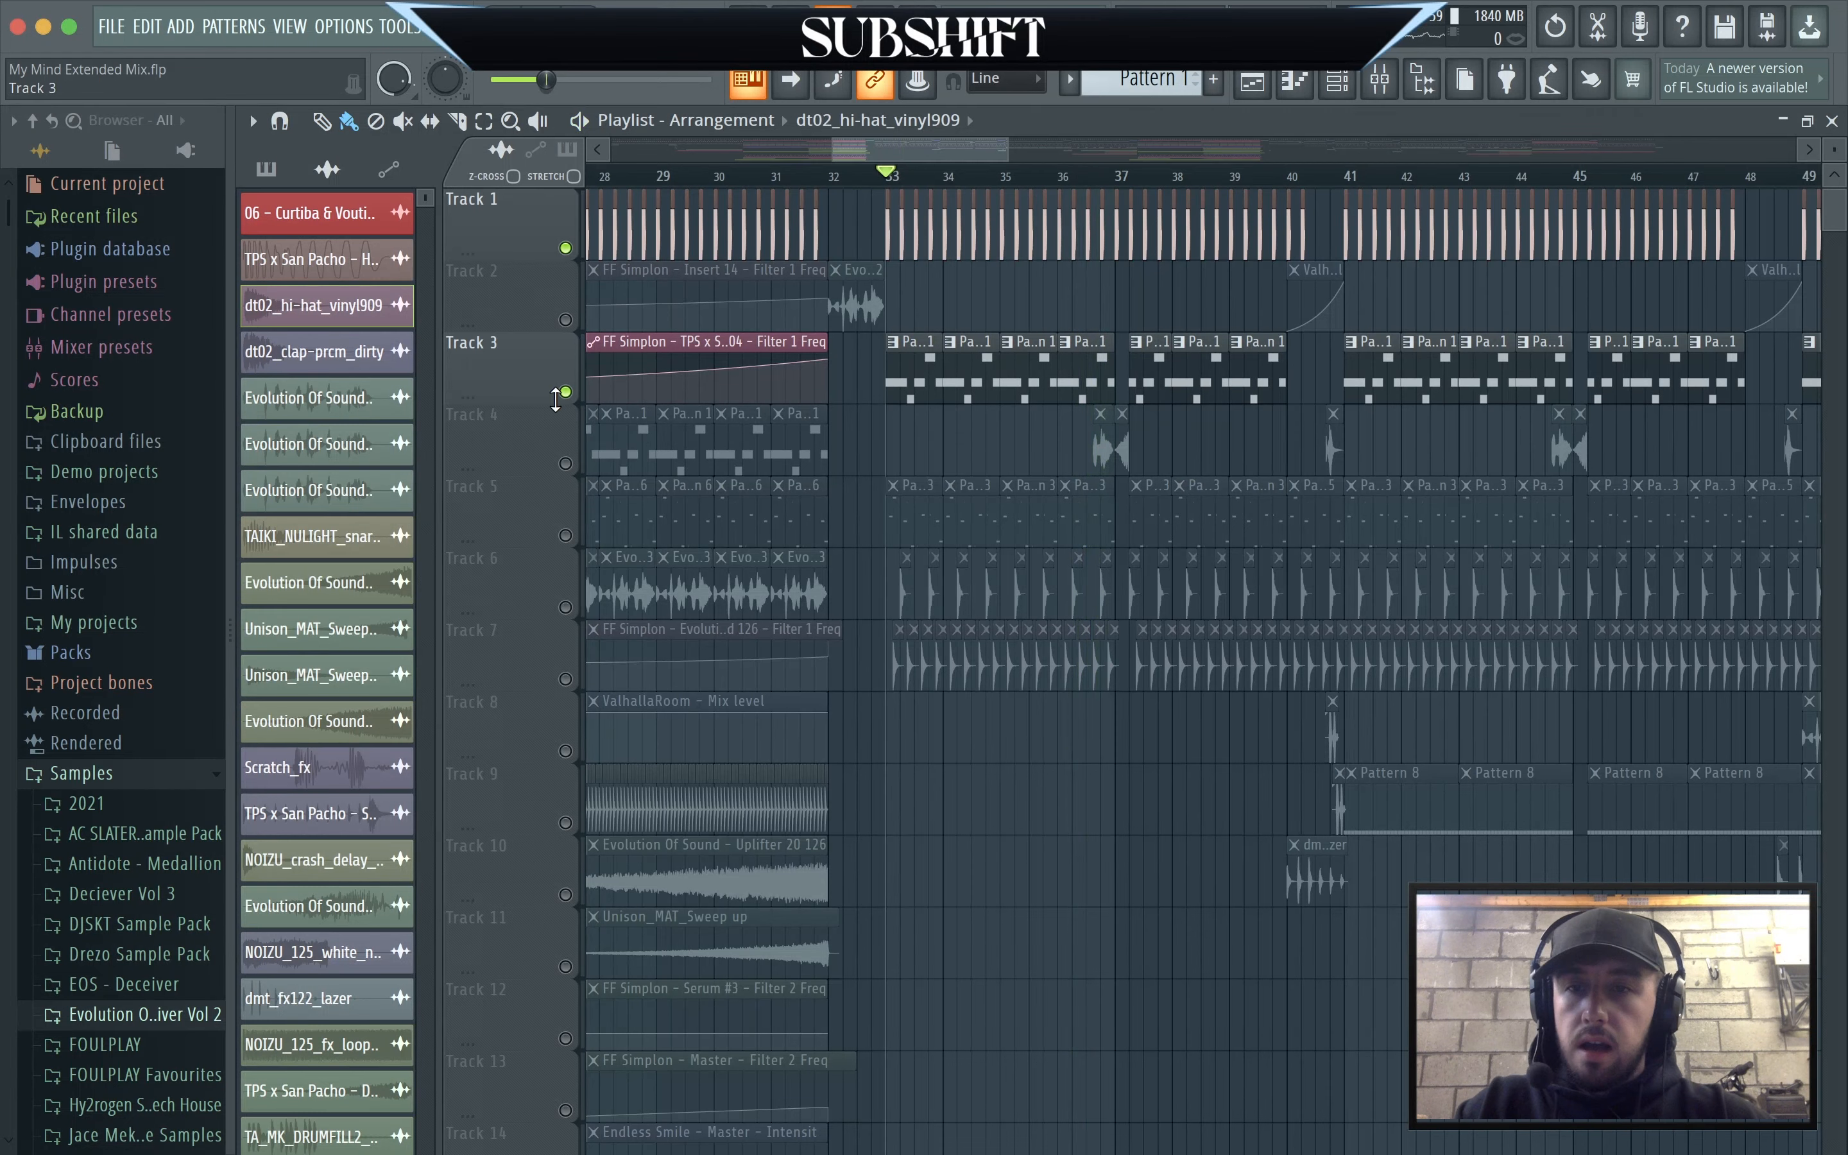
Show the Unsorted channels in the Channel rack and examine the FLEX channel's 808 Boosted preset.
left_click(1337, 80)
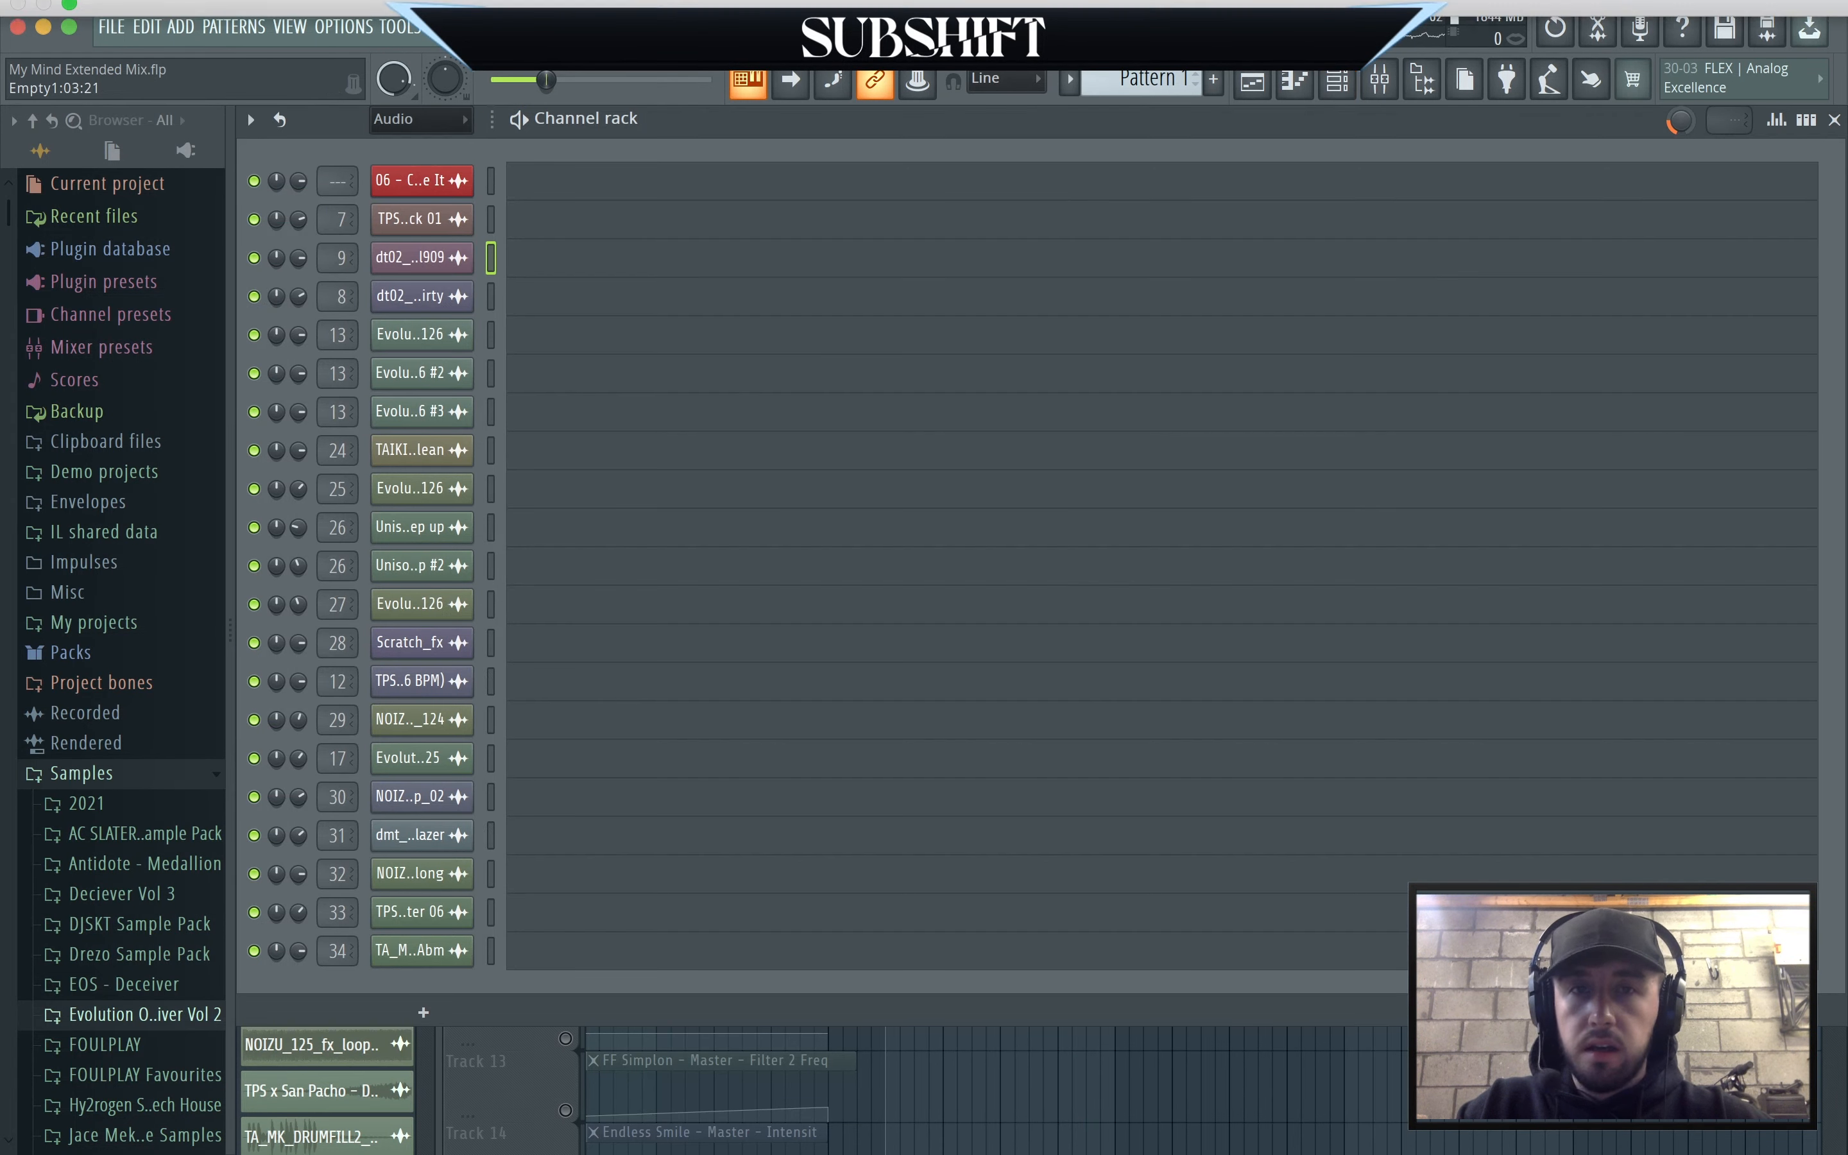
left_click(1121, 90)
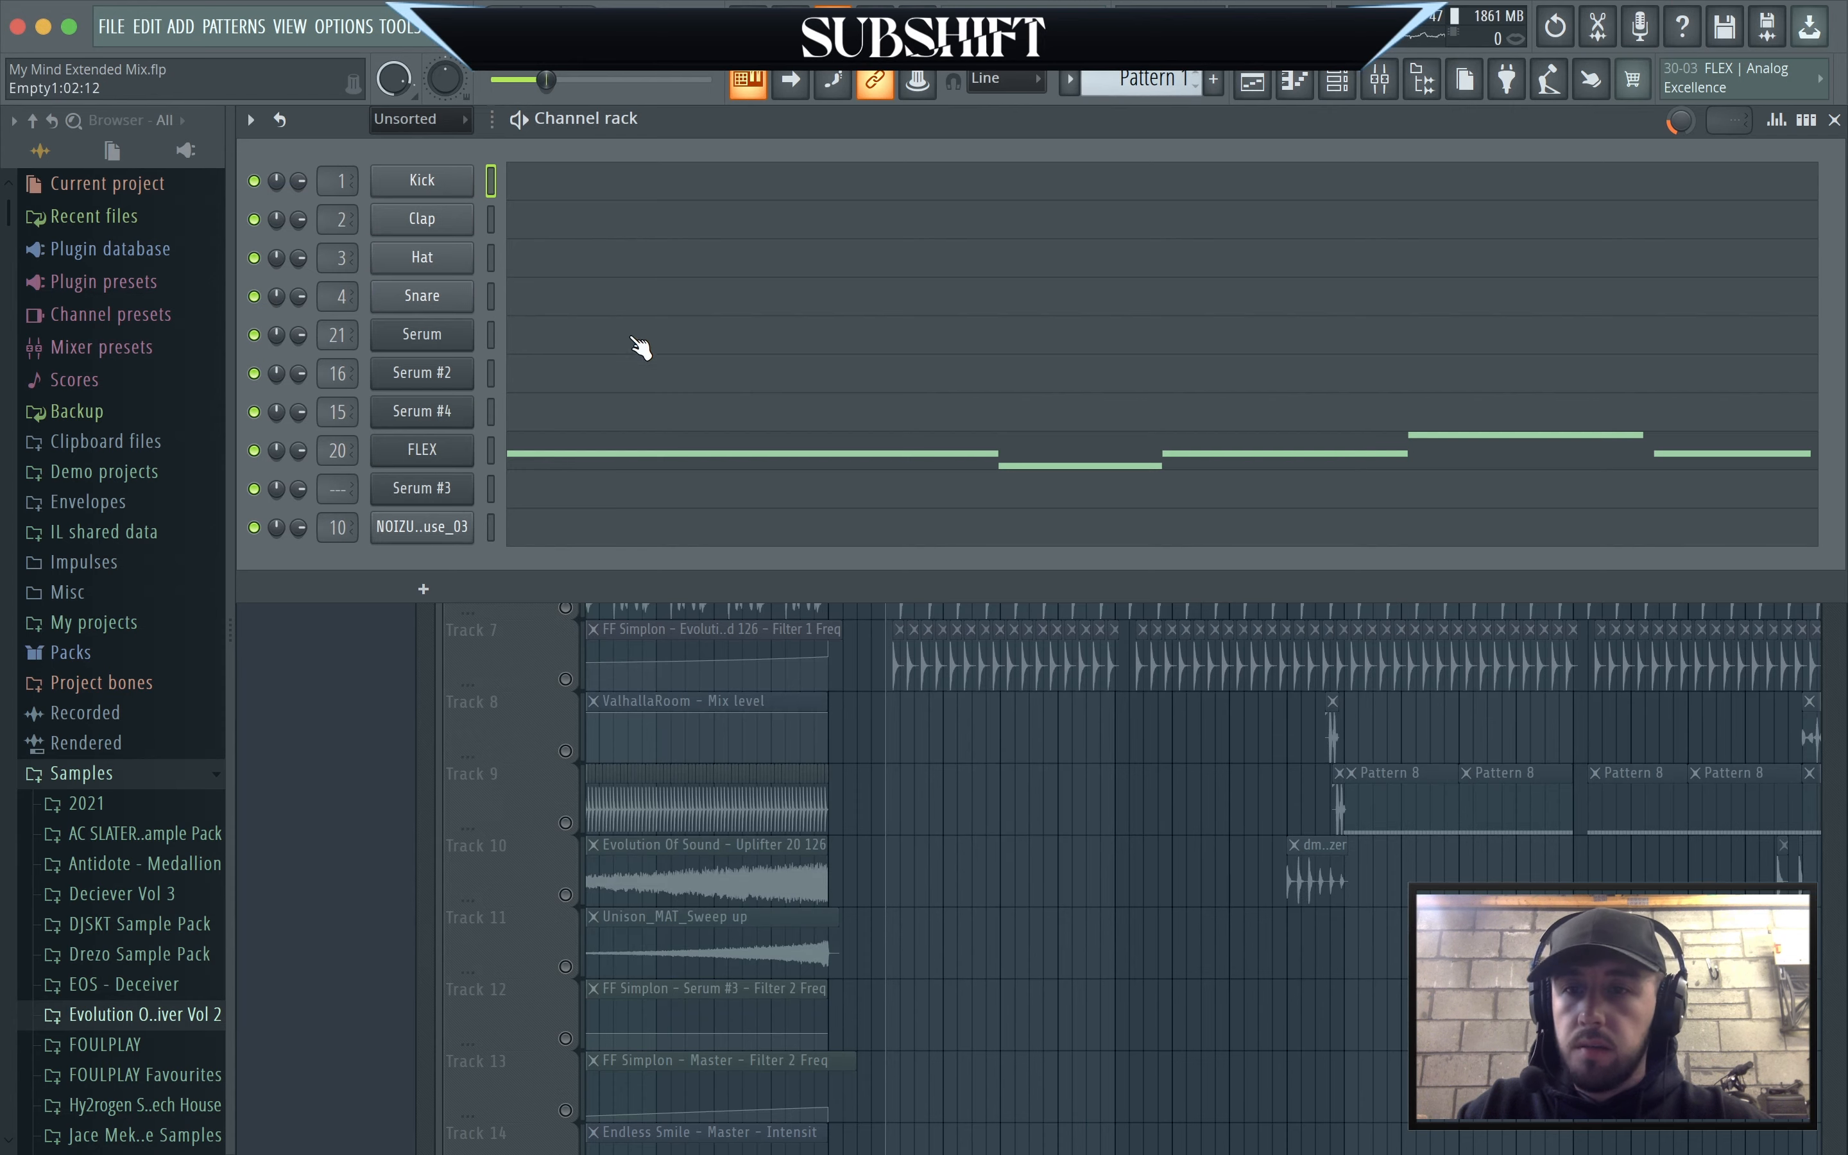
left_click(453, 456)
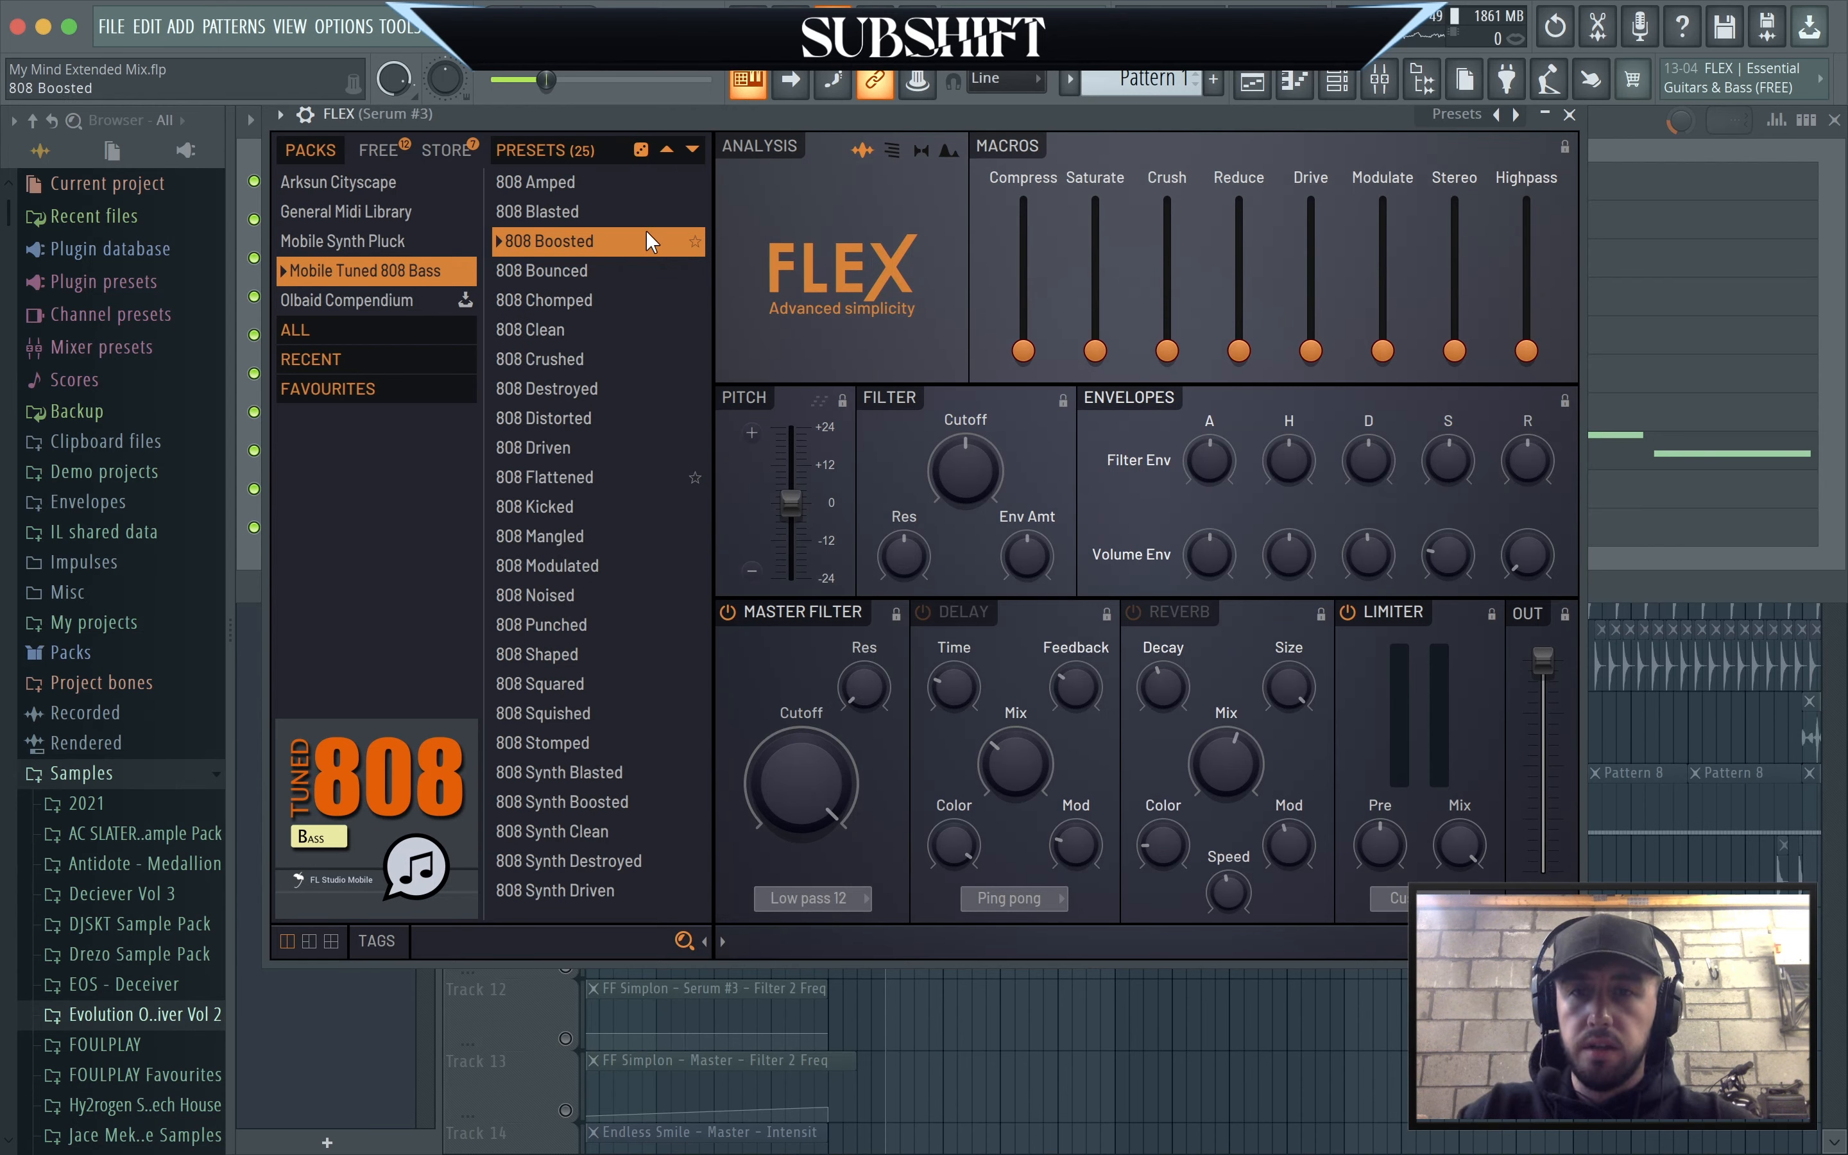
left_click(1569, 115)
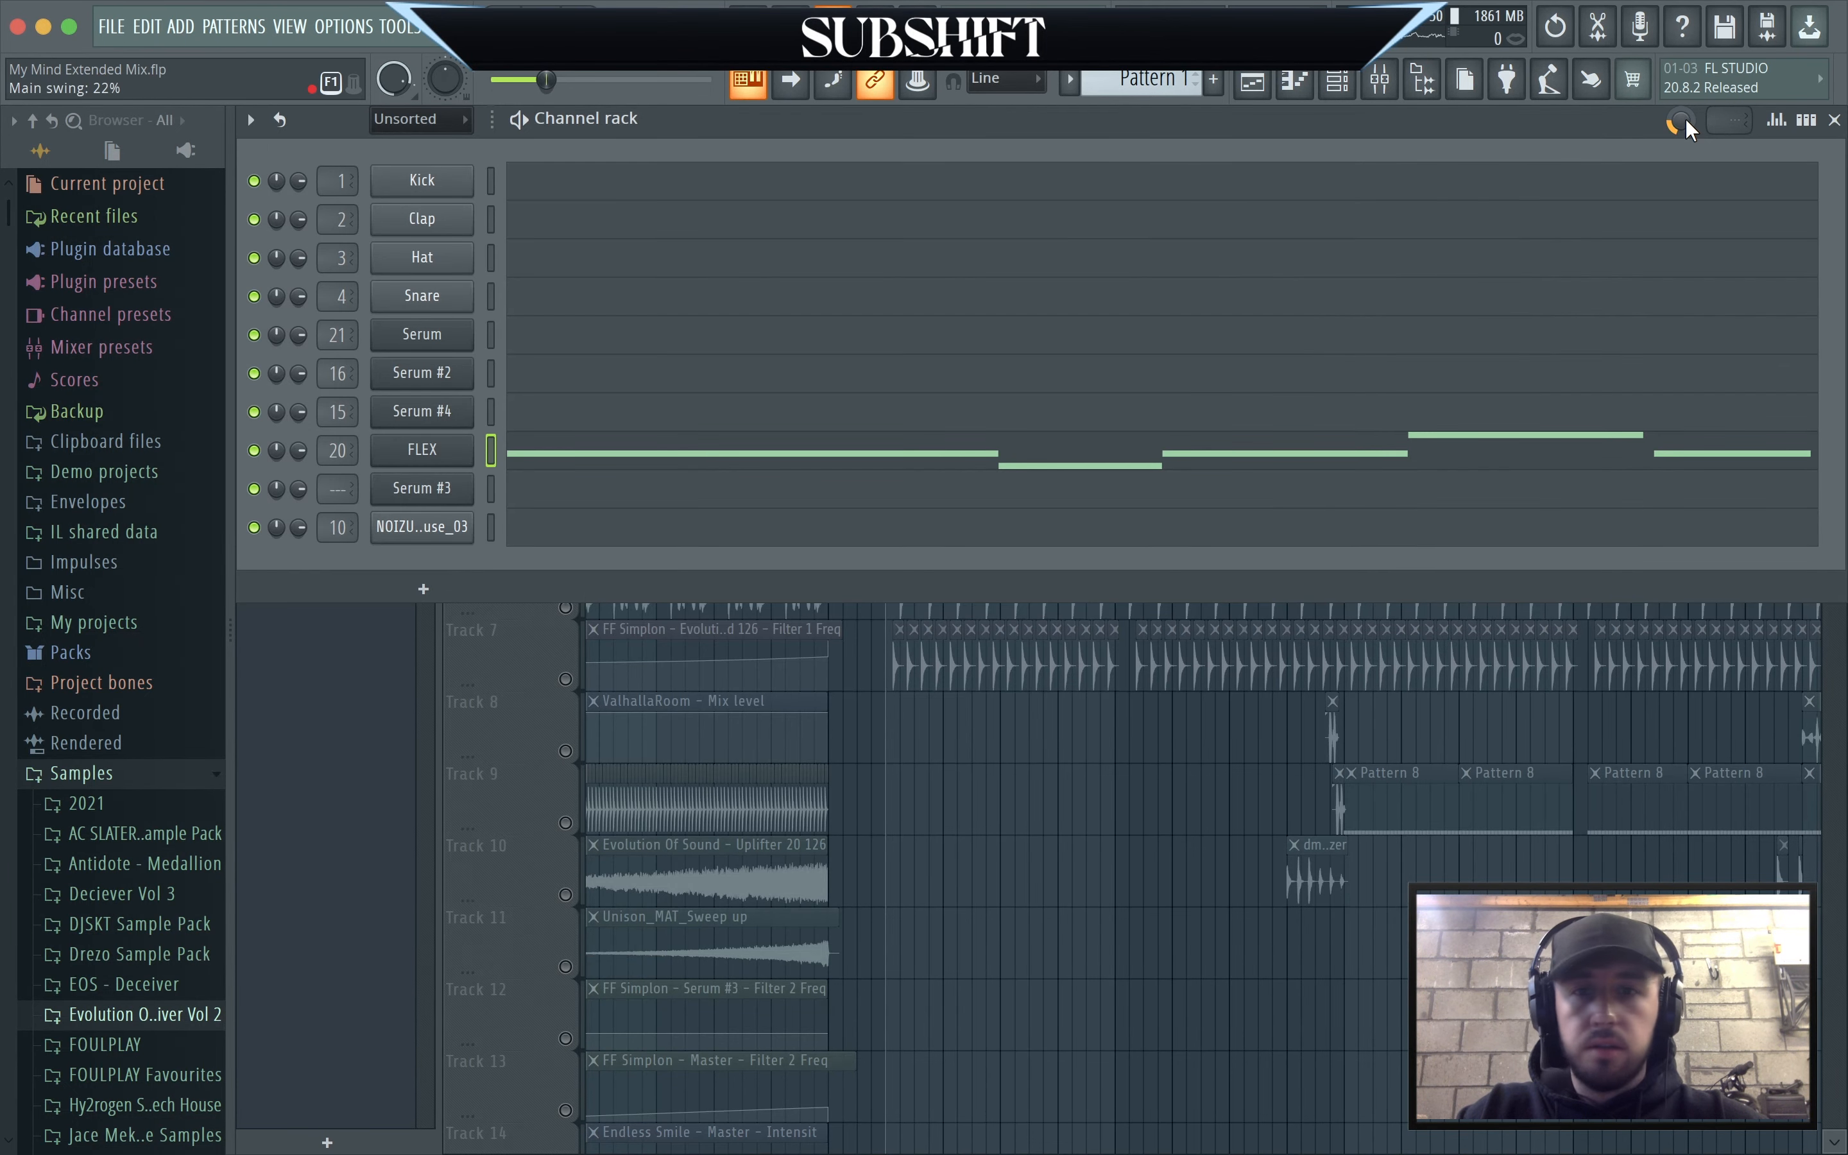
Examine the FLEX bassline notes of Pattern 1 in the Piano roll.
left_click(1185, 453)
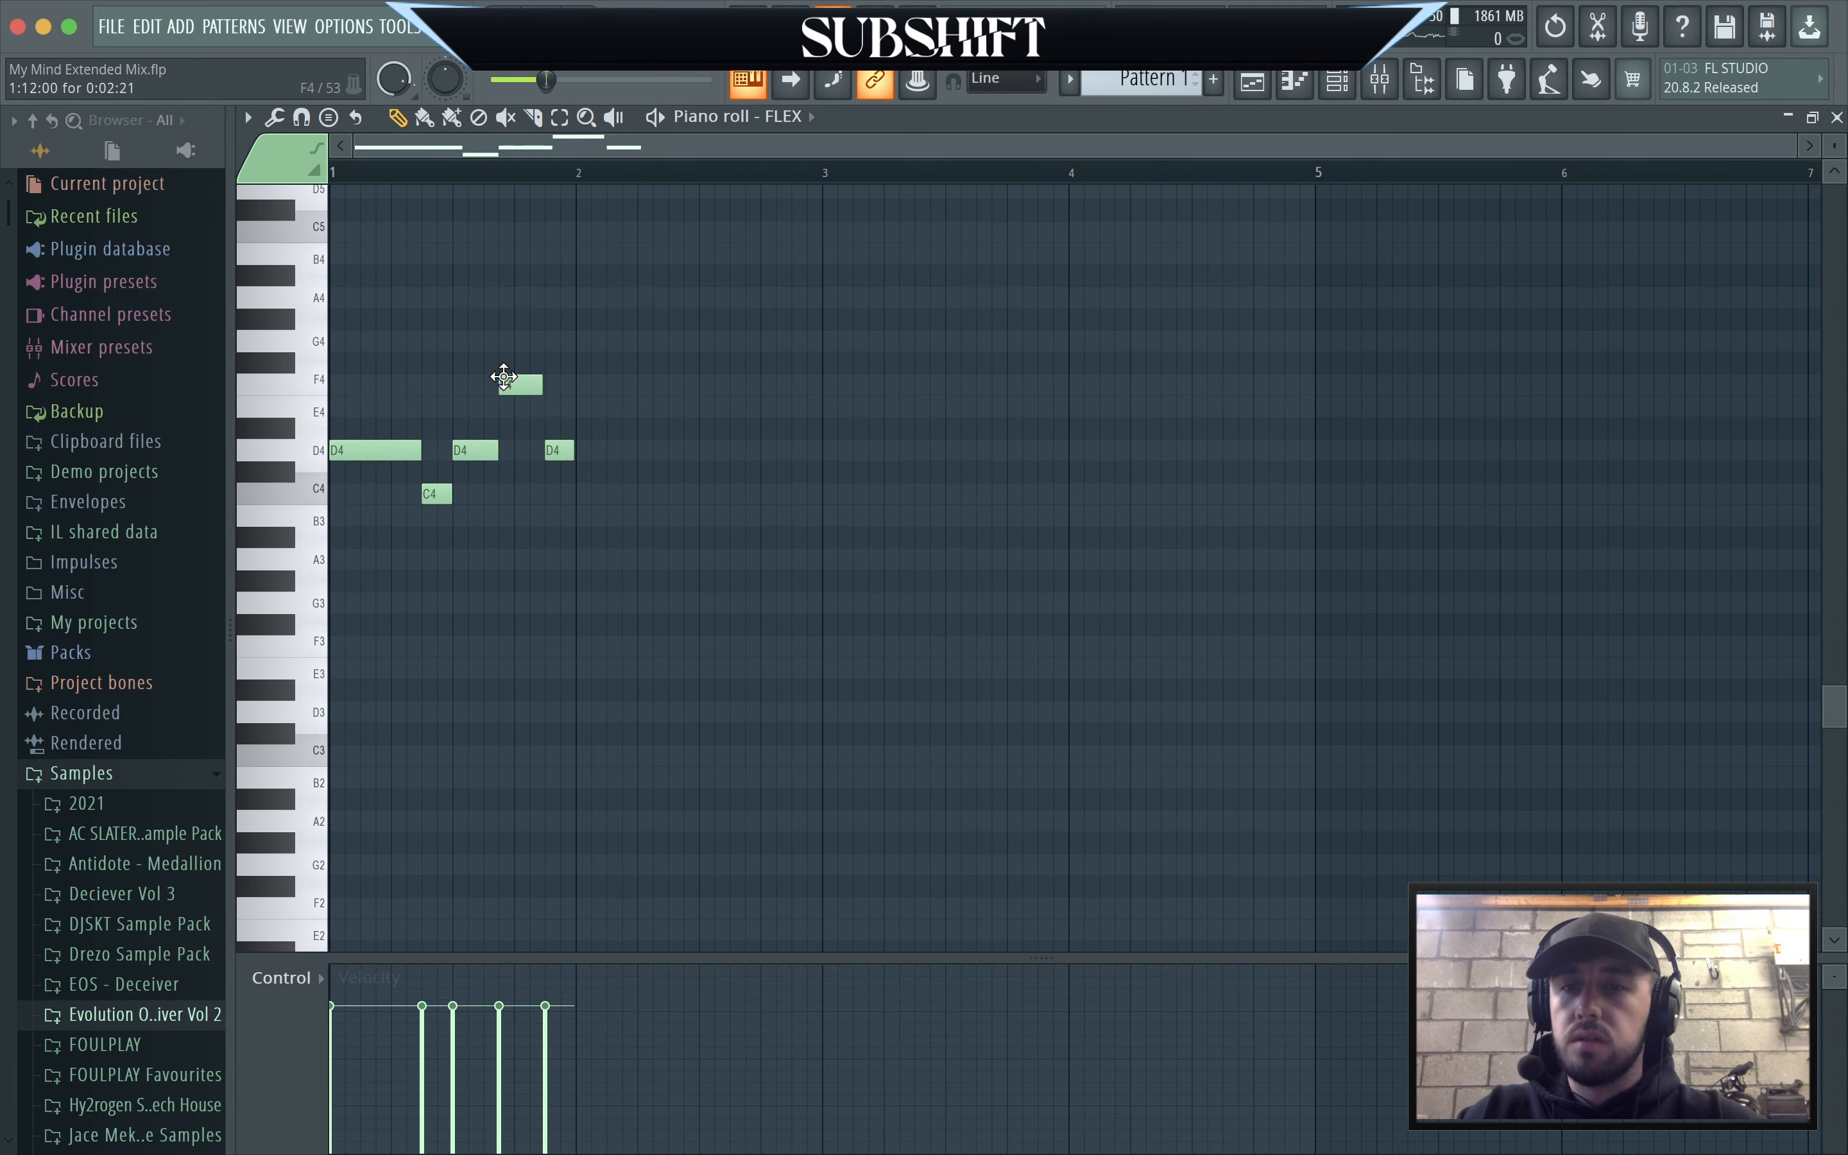
scroll(370, 359, "up", 3)
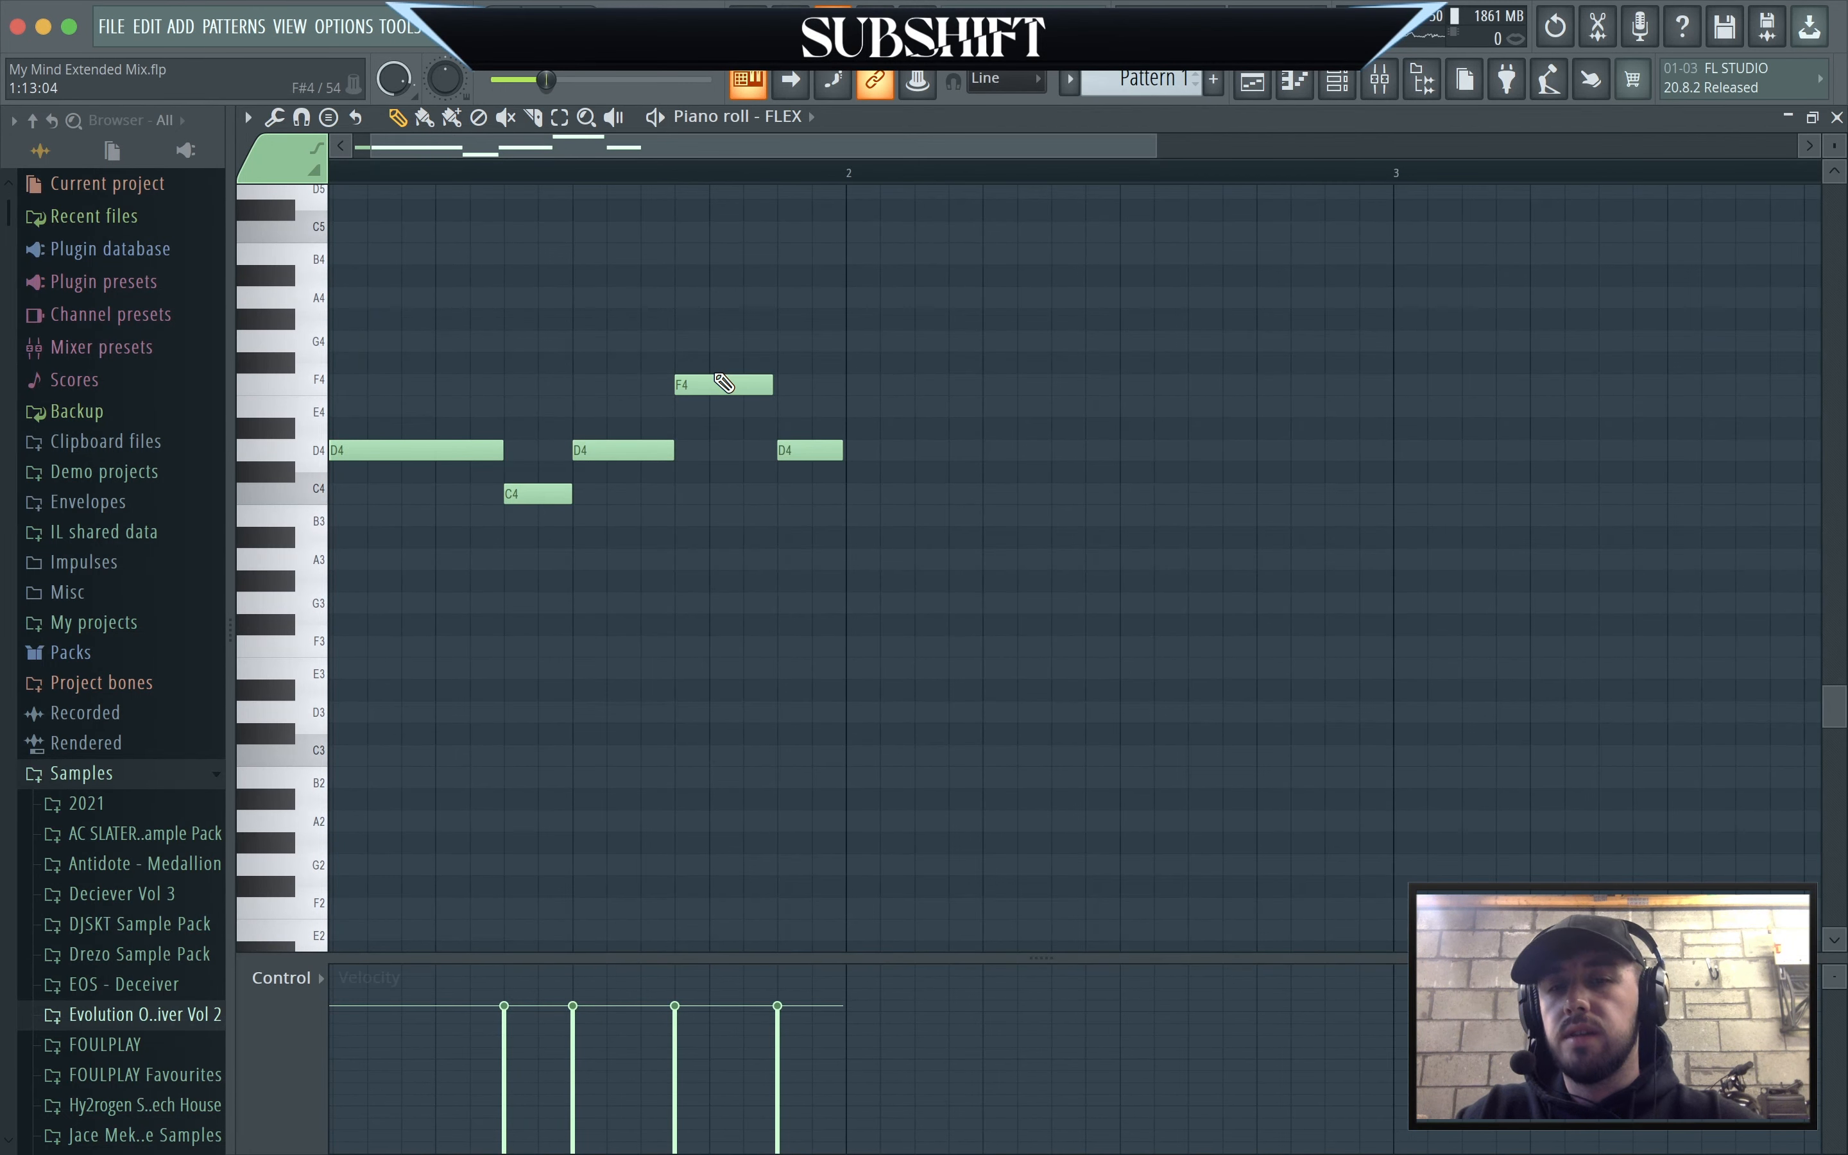
mouse_move(715, 380)
left_mouse_down()
mouse_move(747, 381)
mouse_move(697, 376)
mouse_move(727, 377)
left_mouse_up()
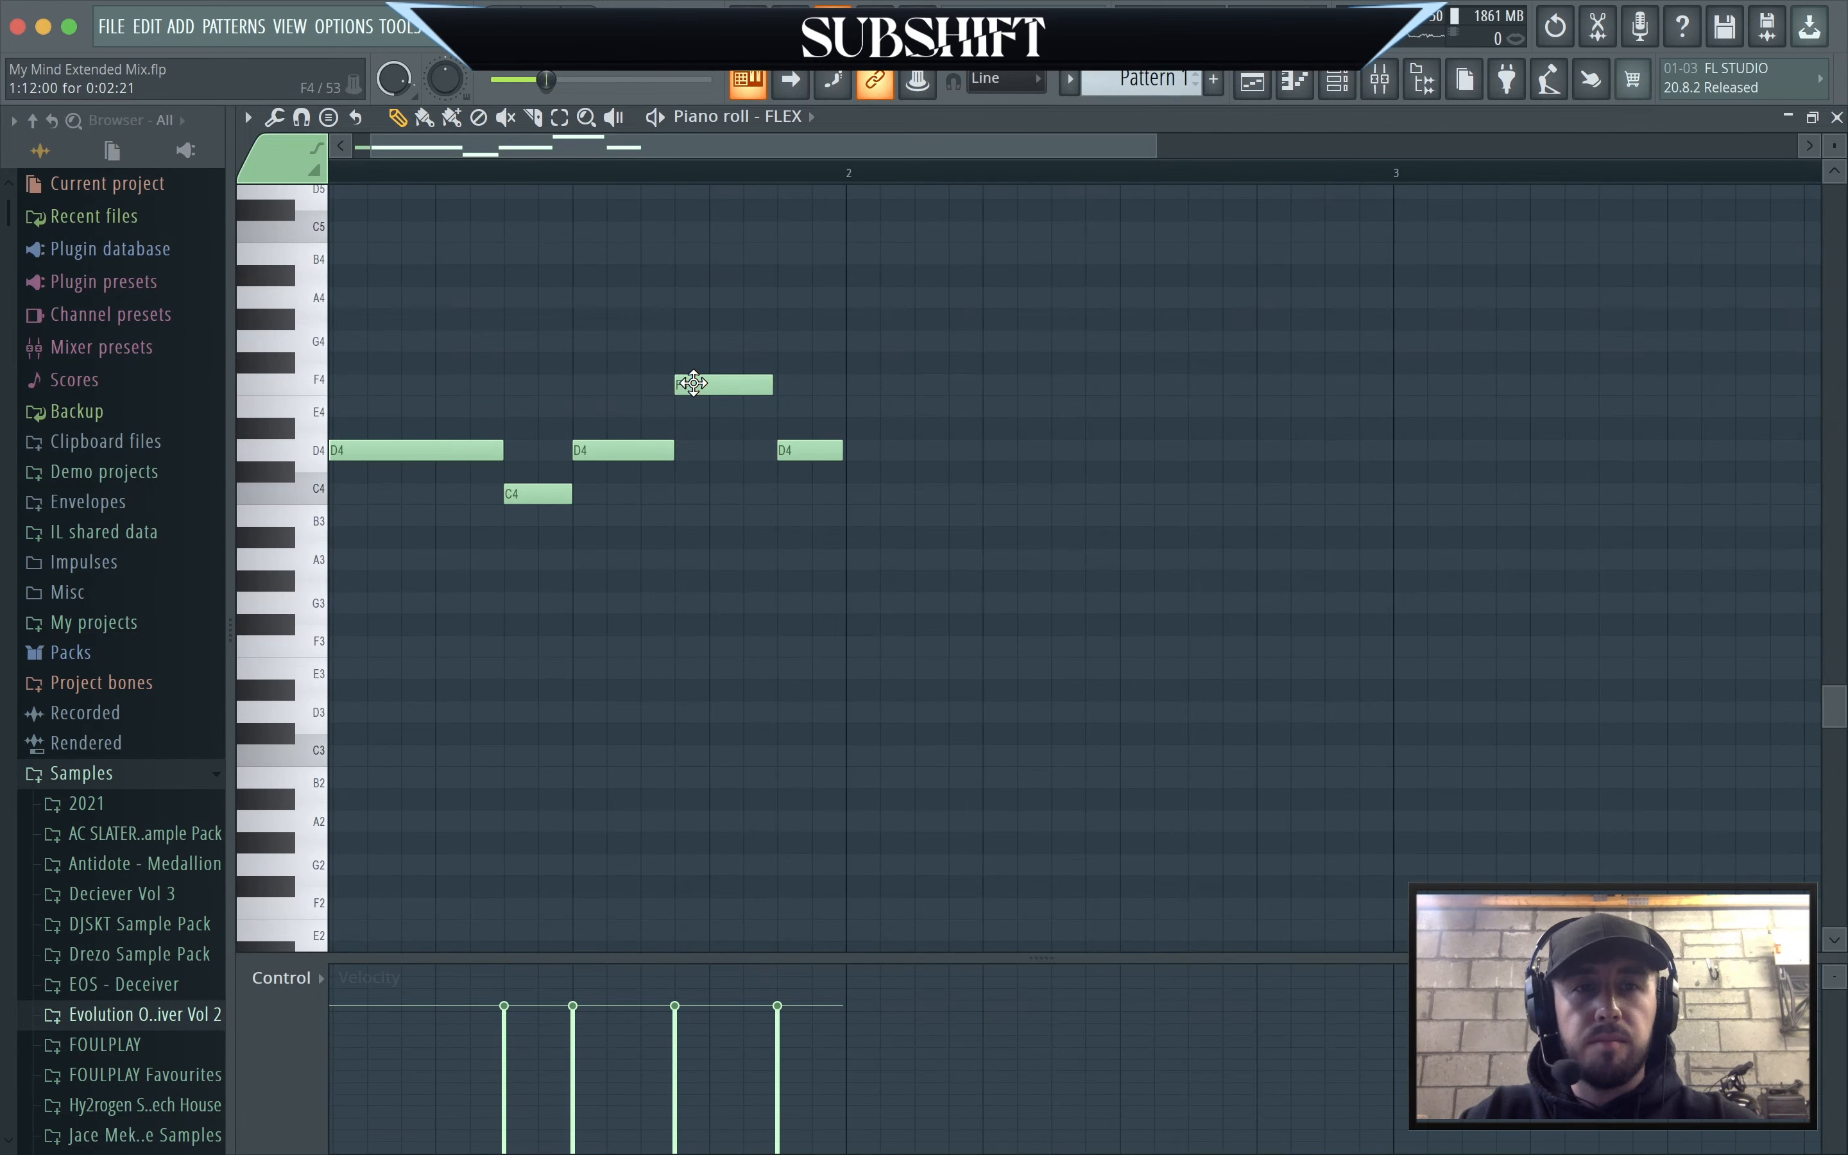
Examine the FabFilter Pro-Q 3 and Fruity parametric EQ 2 effects on FLEX's mixer insert, Serum #3.
left_click(1333, 85)
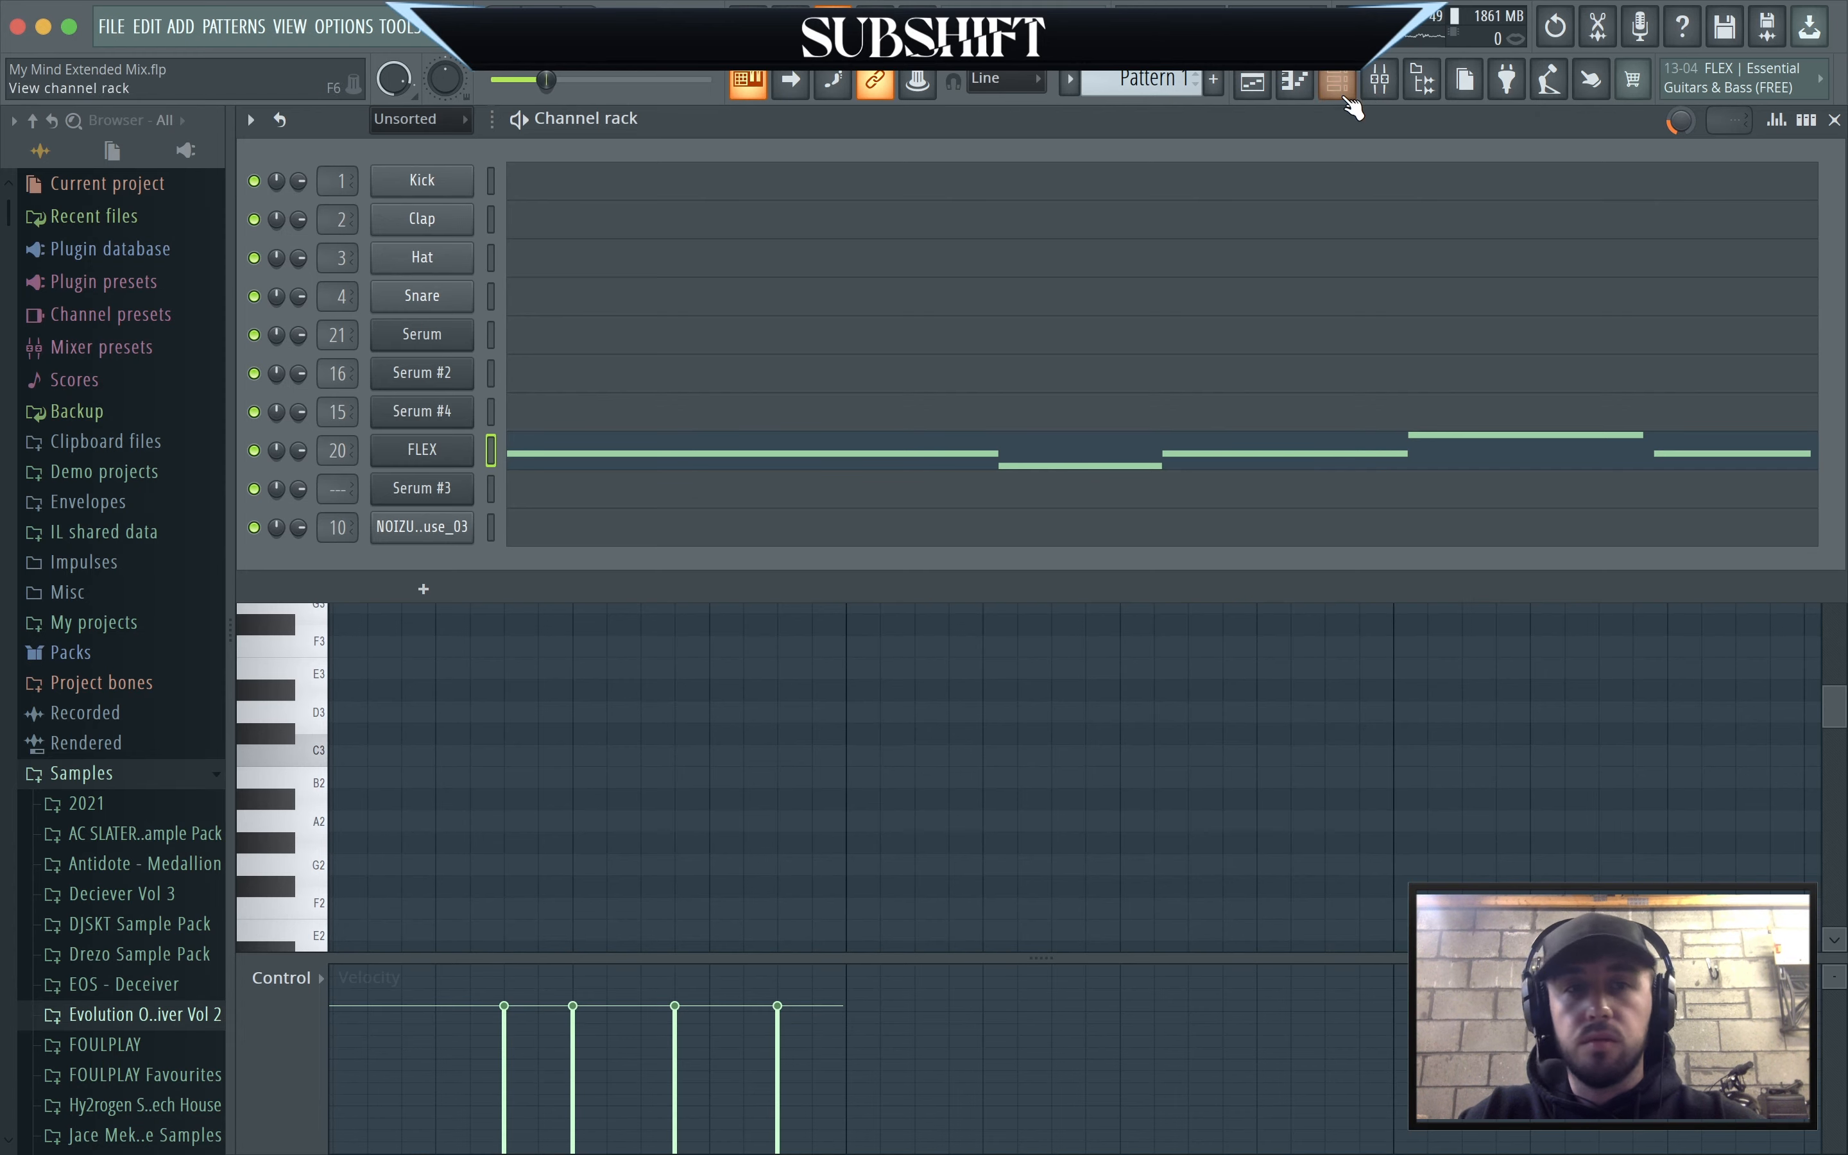
left_click(1379, 79)
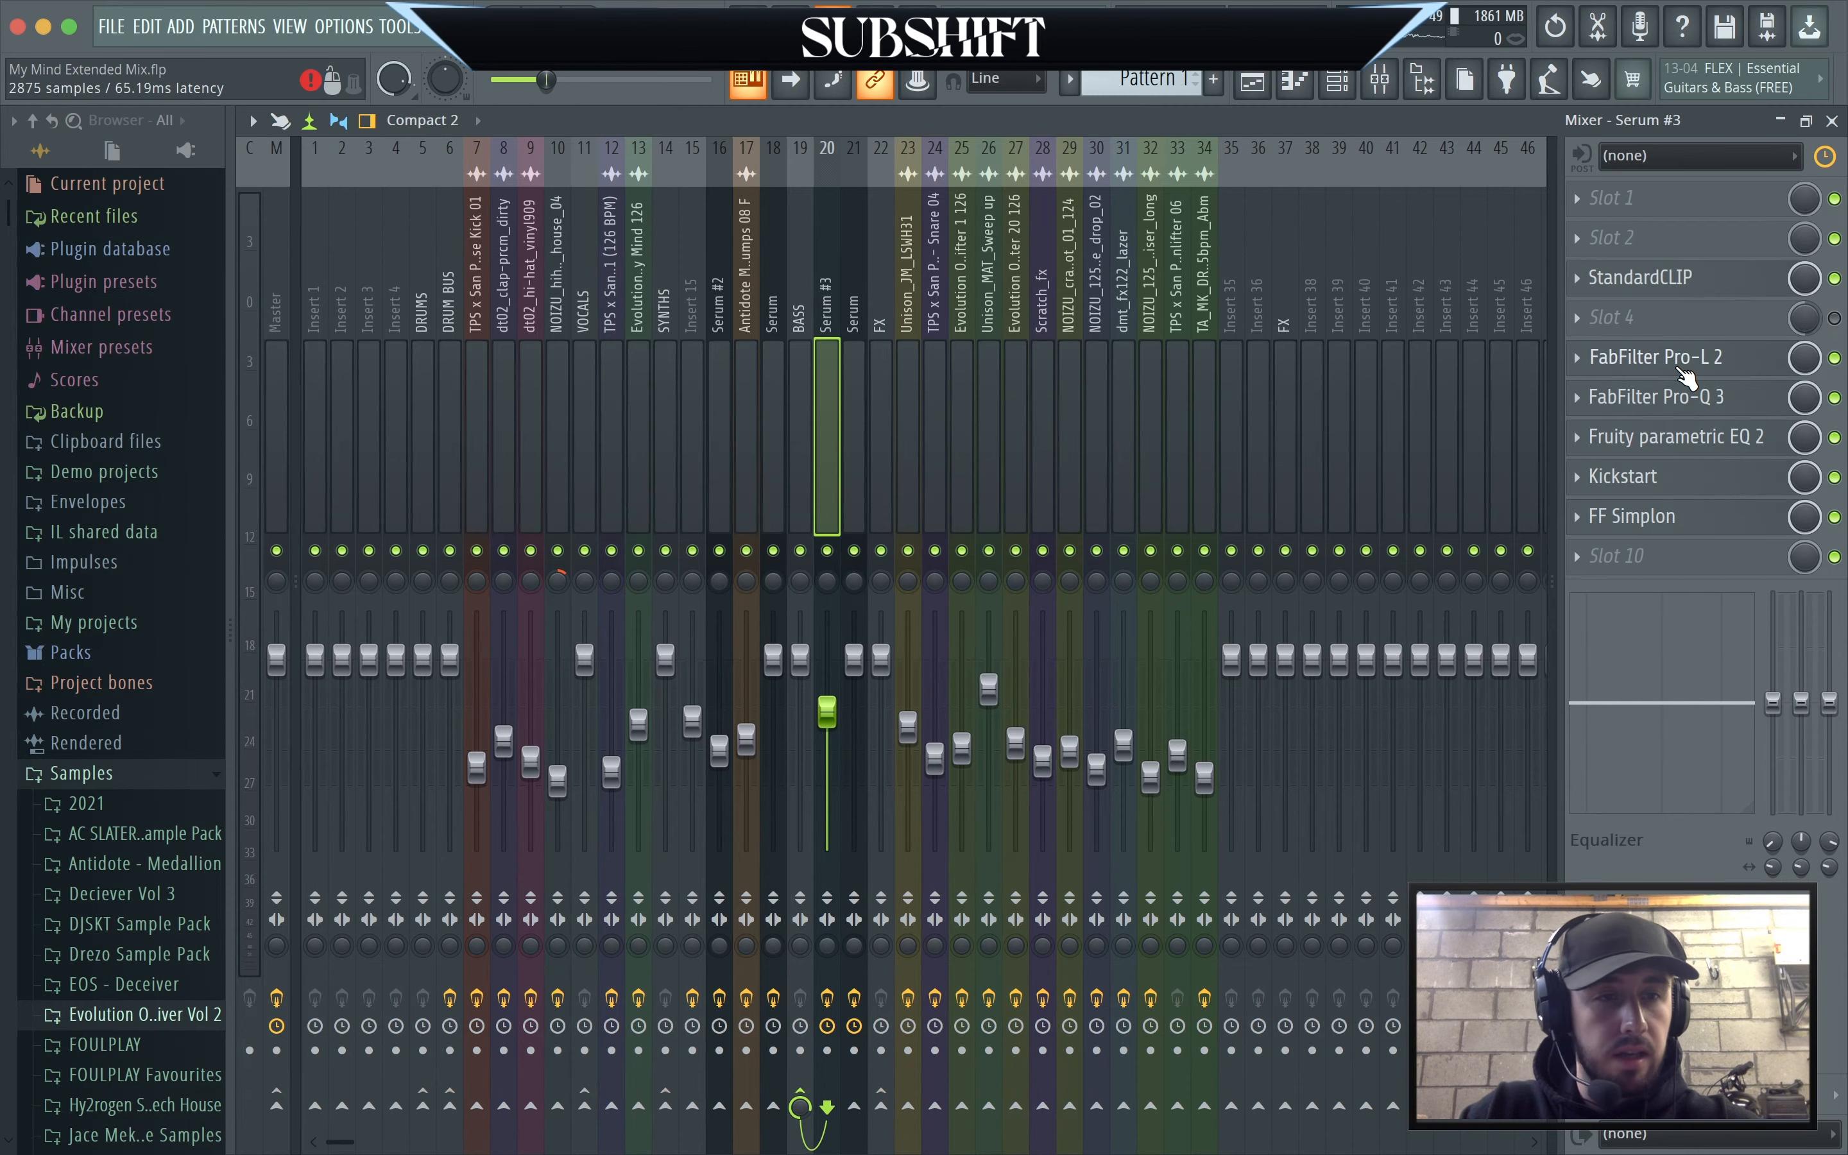
left_click(1669, 405)
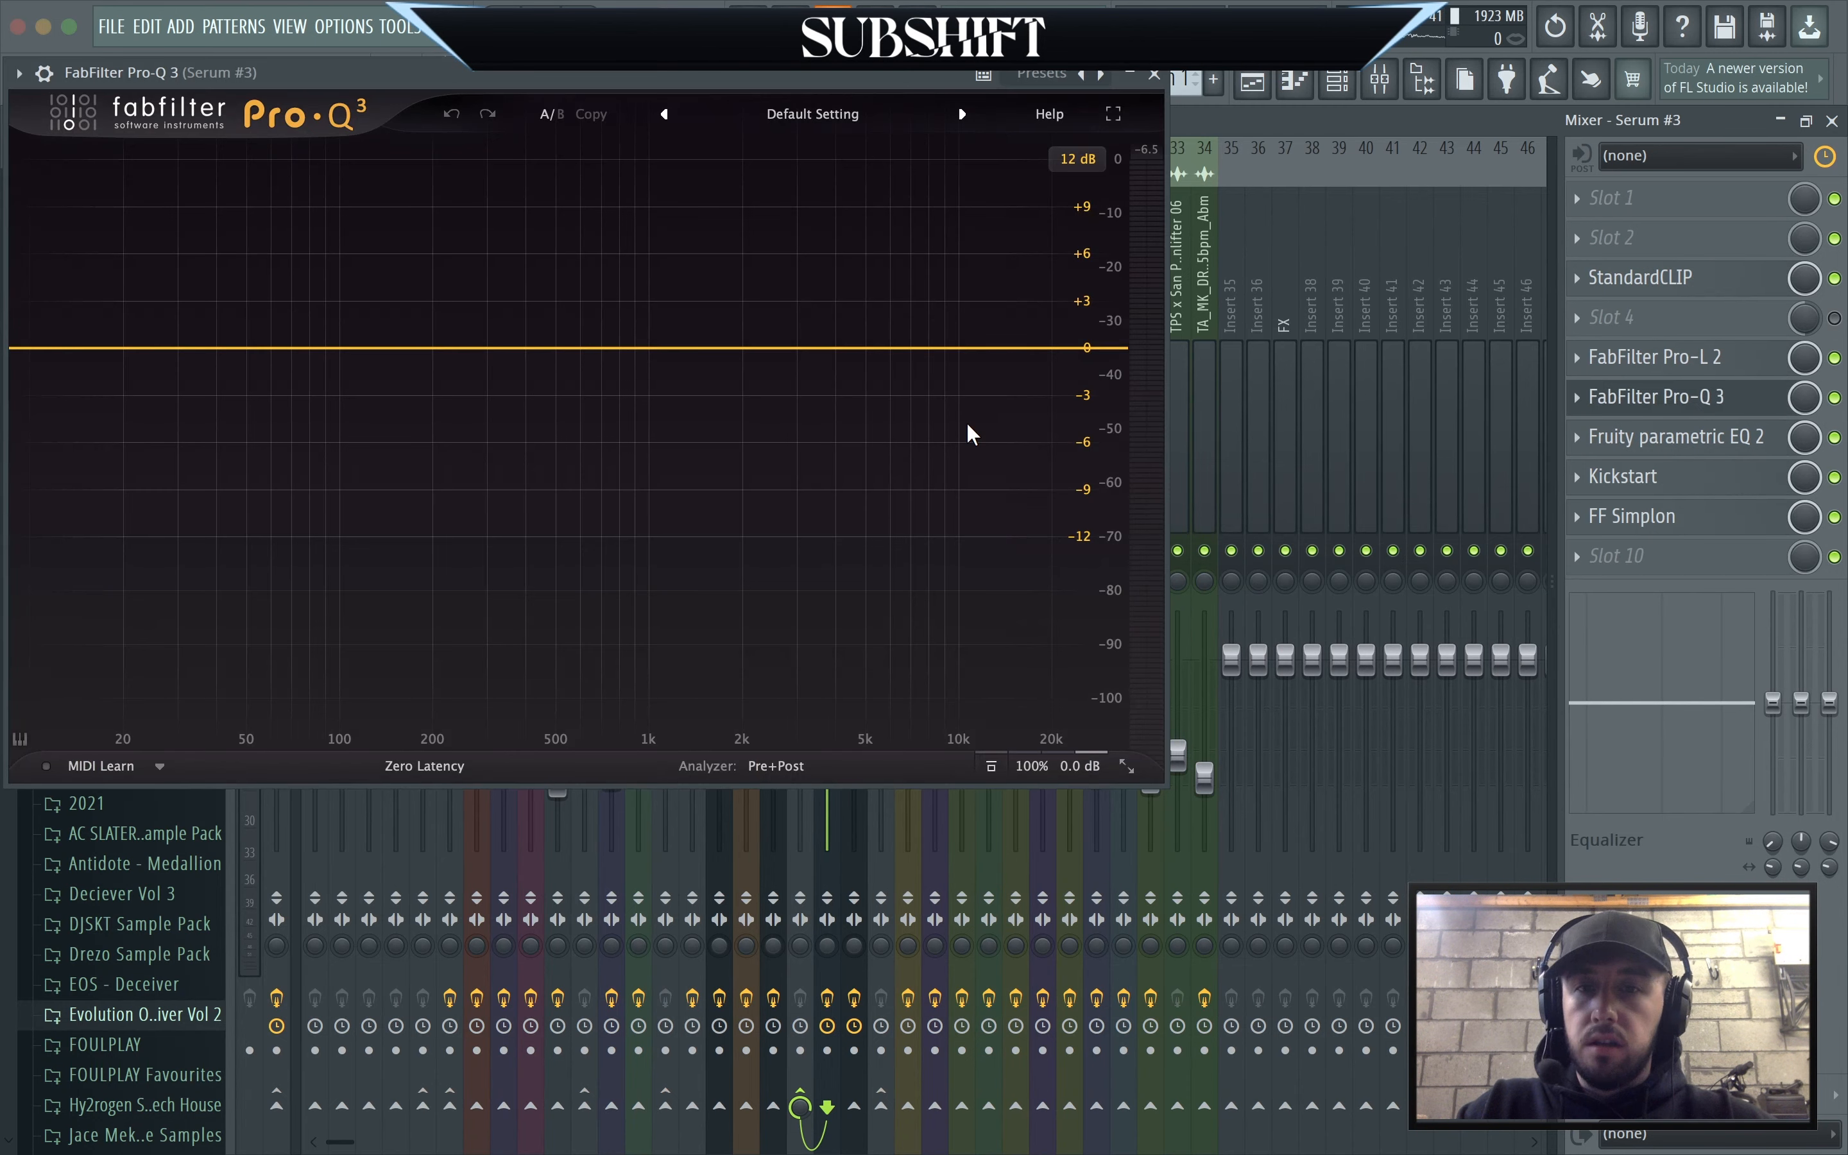
left_click_drag(703, 93, 962, 173)
left_click(1404, 152)
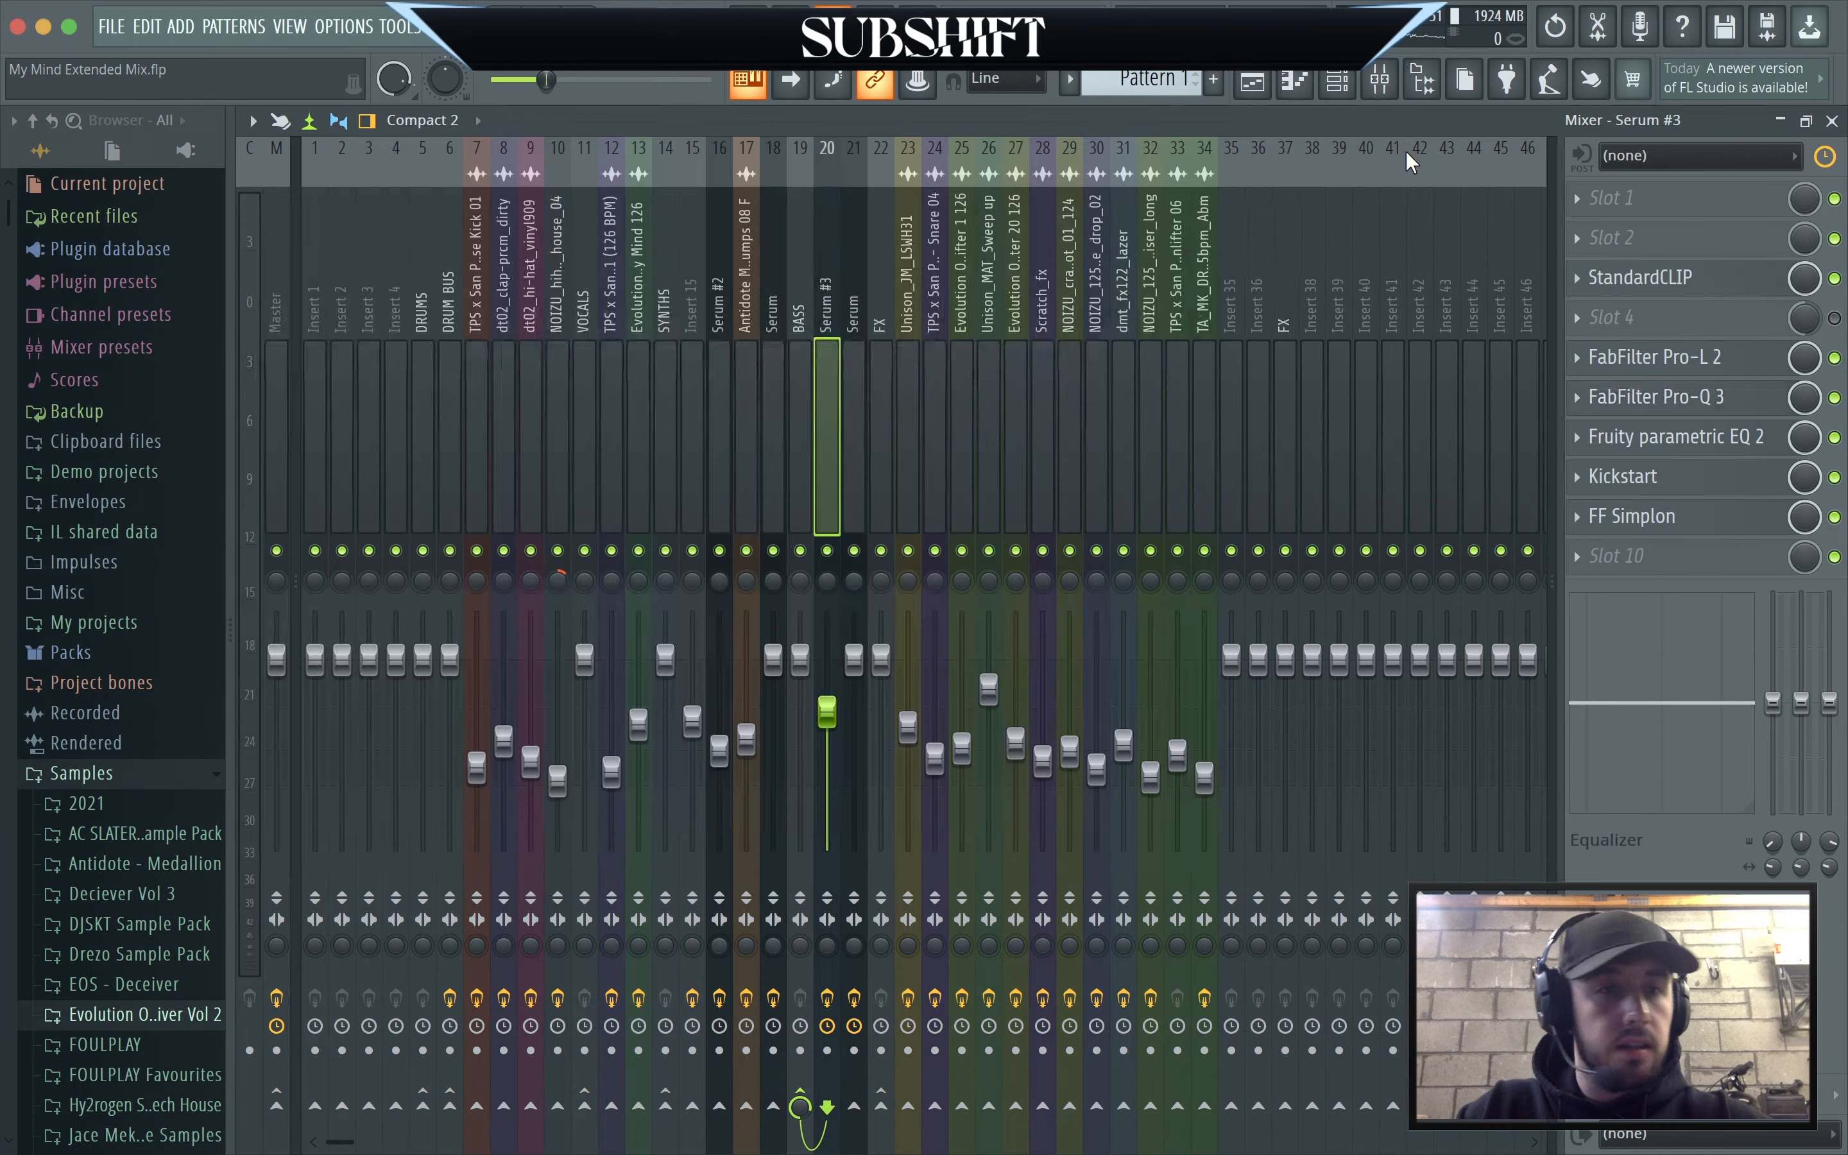
left_click(1695, 437)
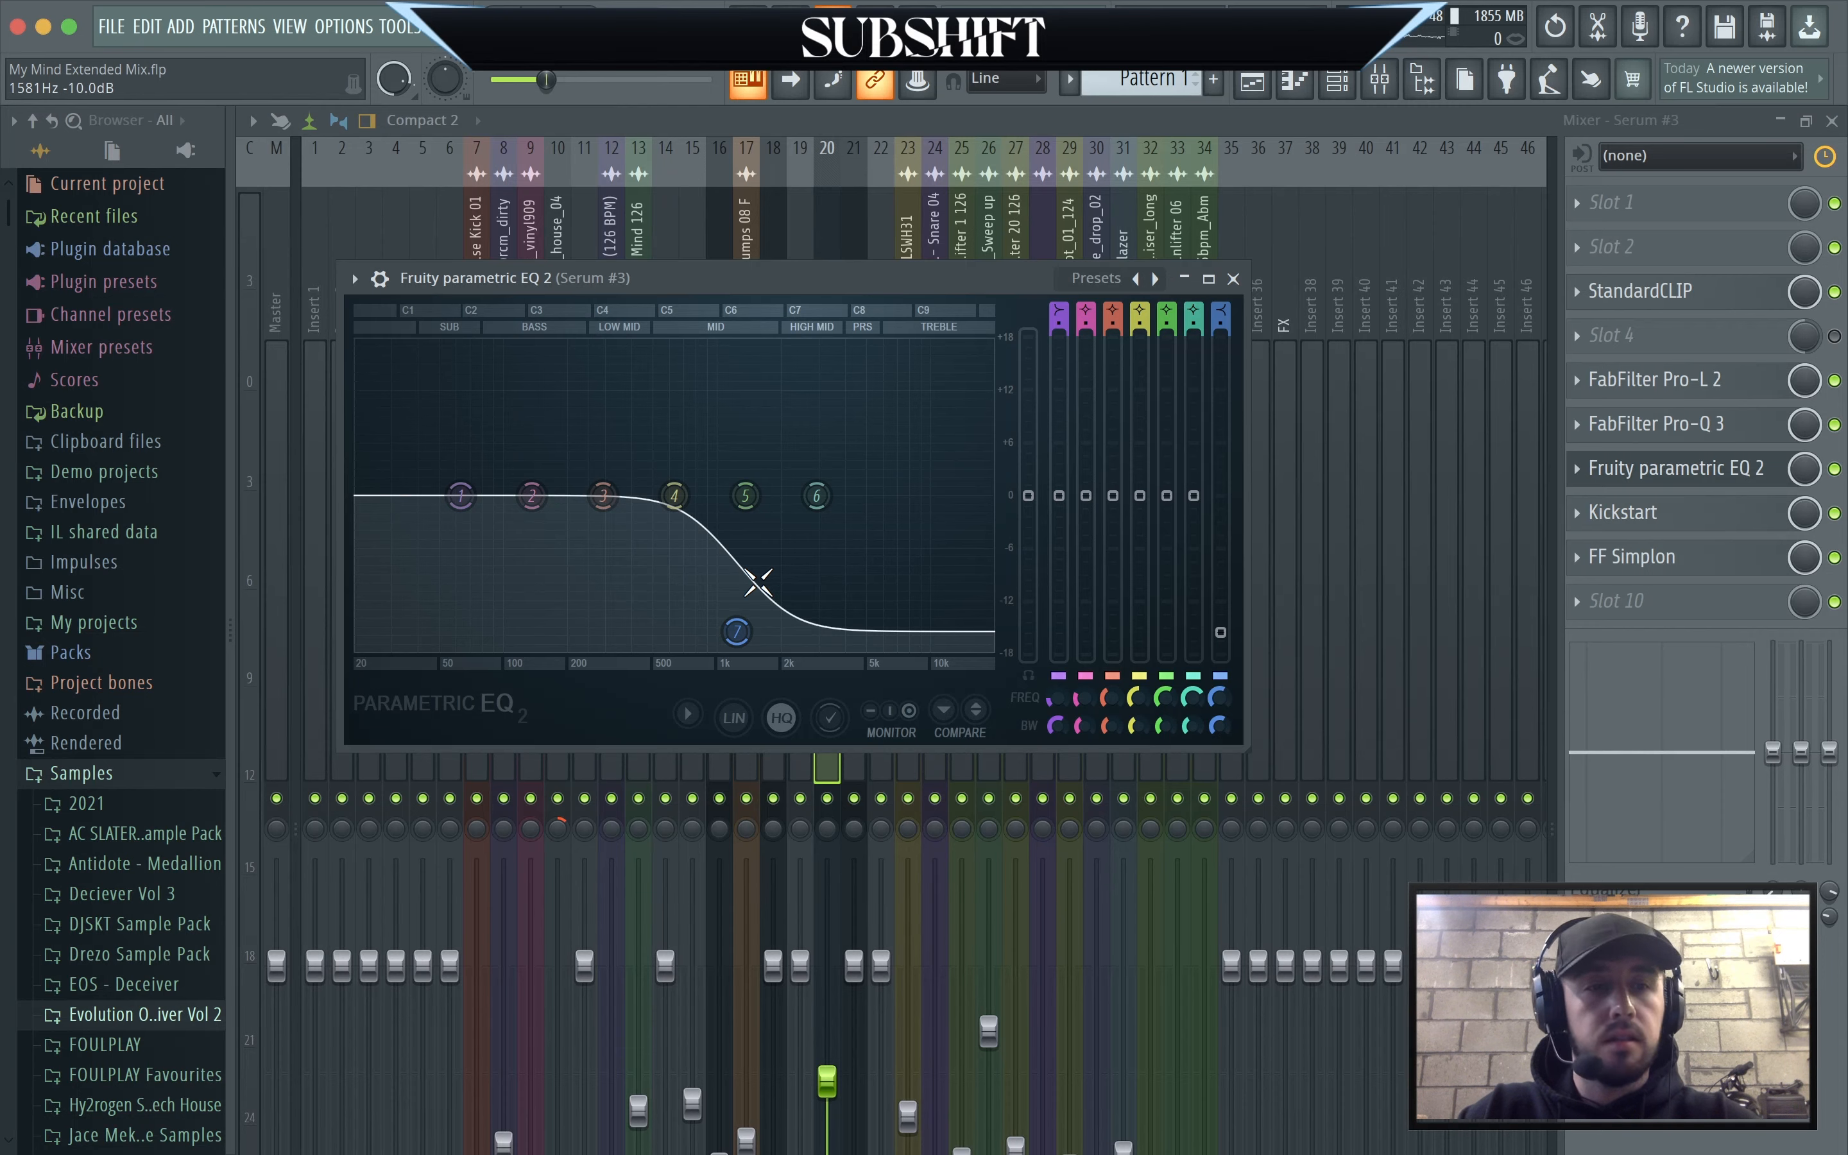
left_click(1233, 278)
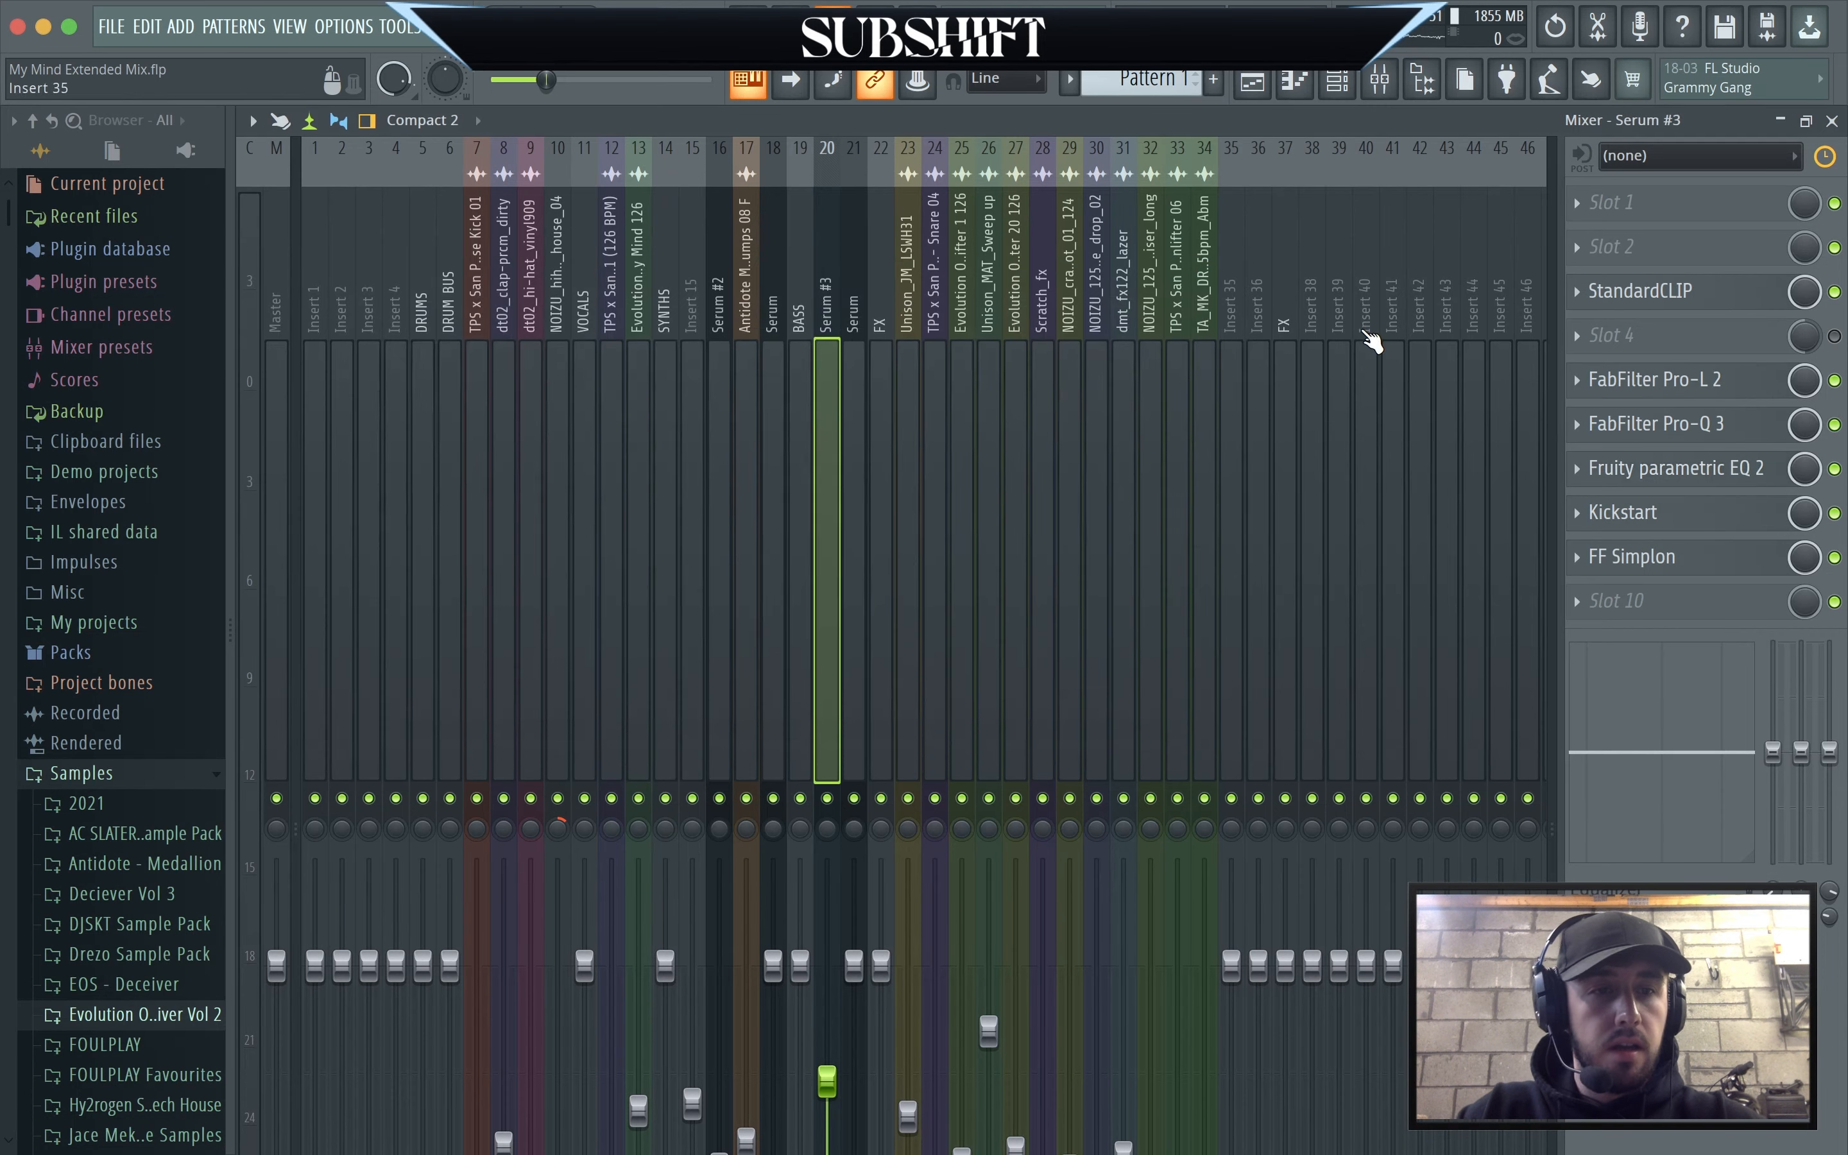
Examine the Kickstart and FF Simplon effects on the Serum #3 mixer insert.
left_click(1635, 513)
left_click_drag(627, 185, 856, 186)
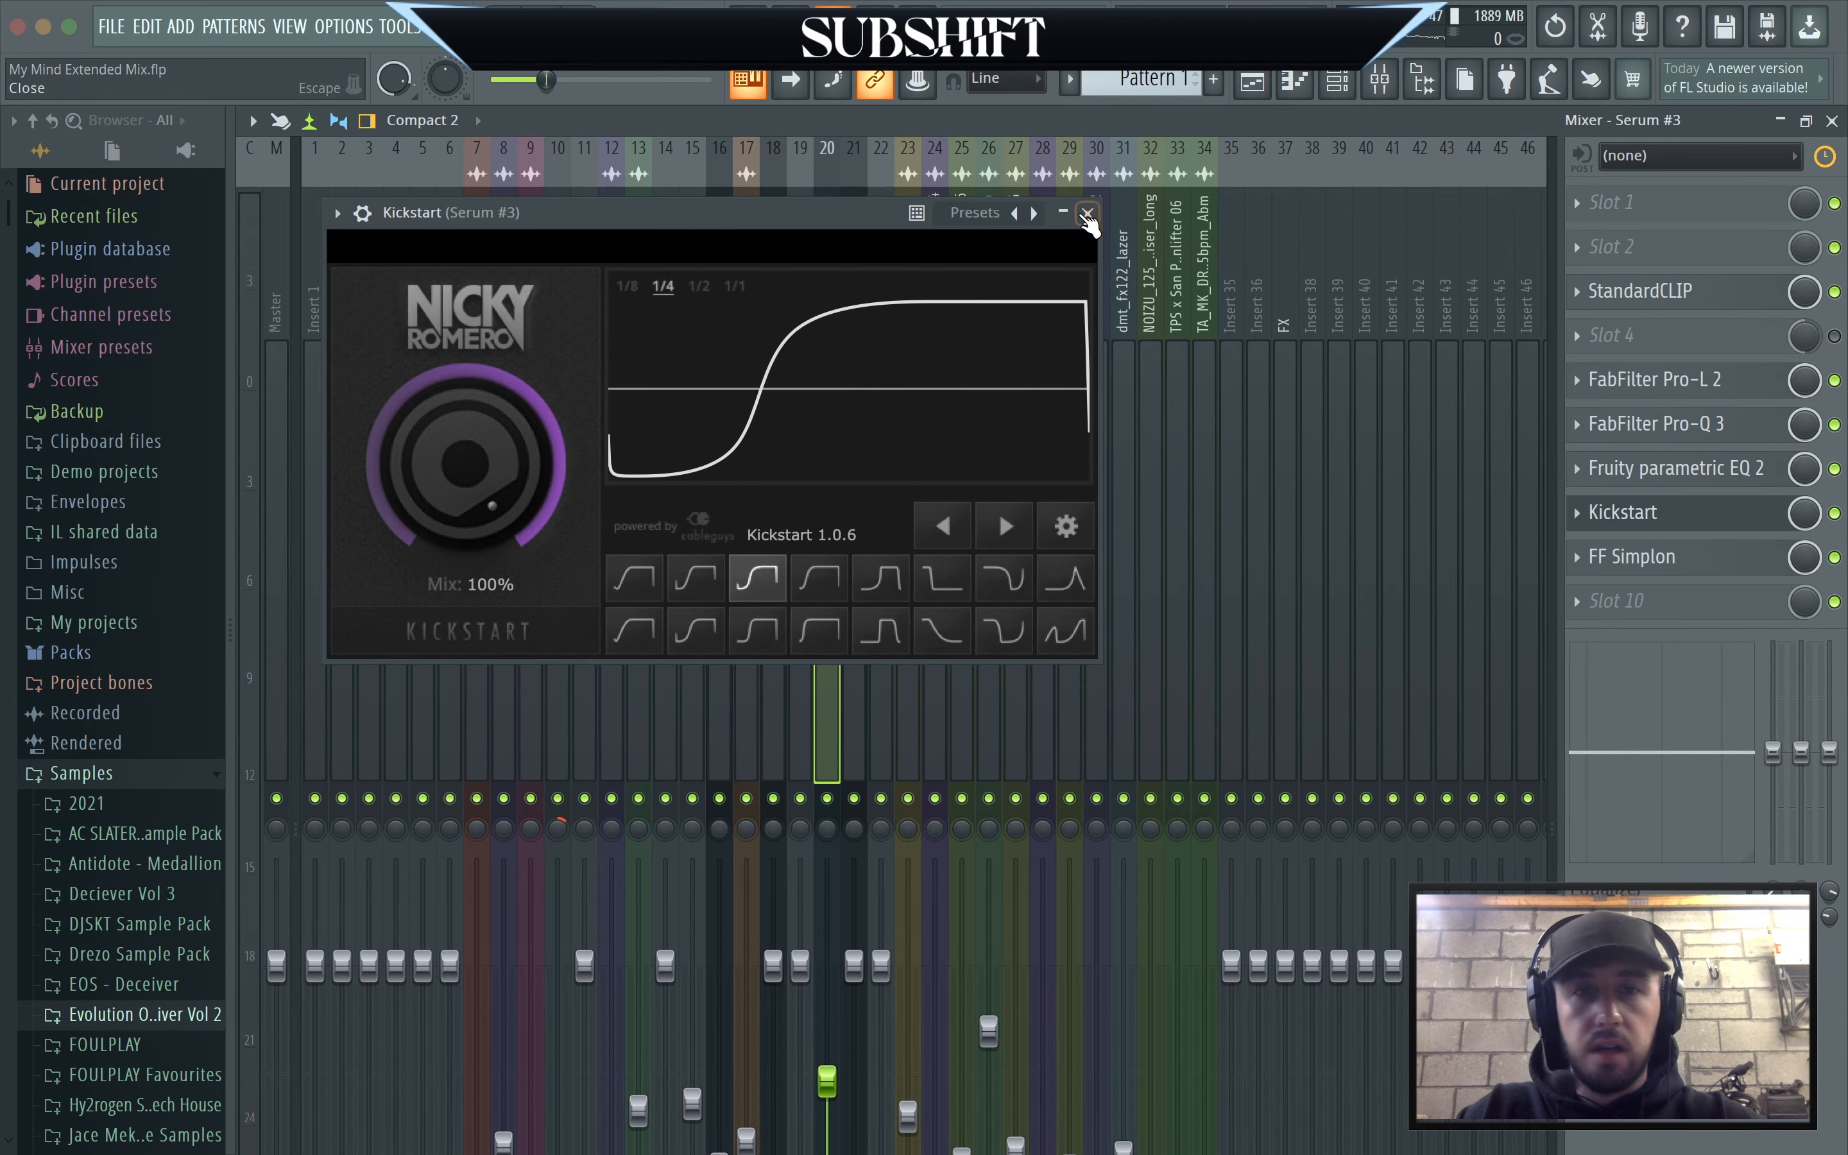
left_click(1097, 221)
left_click(1650, 557)
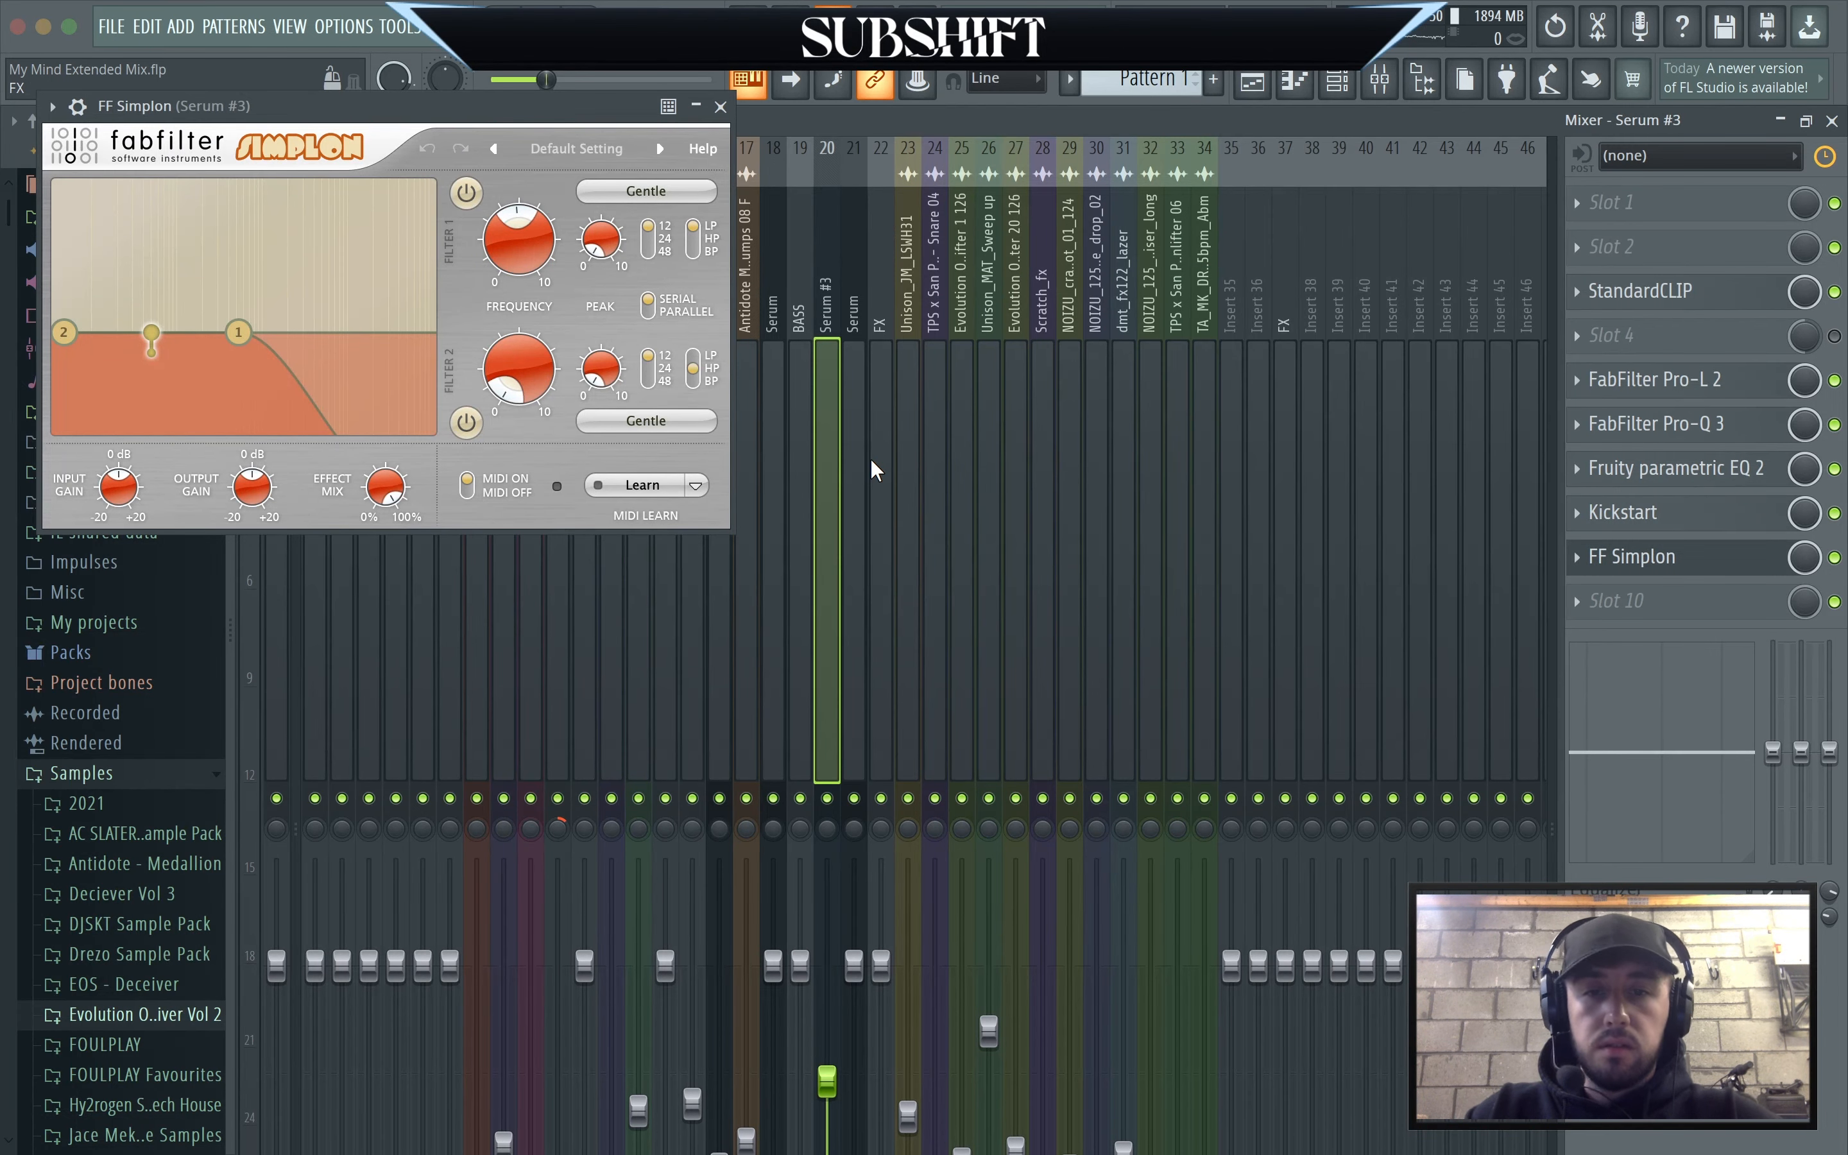
left_click(720, 106)
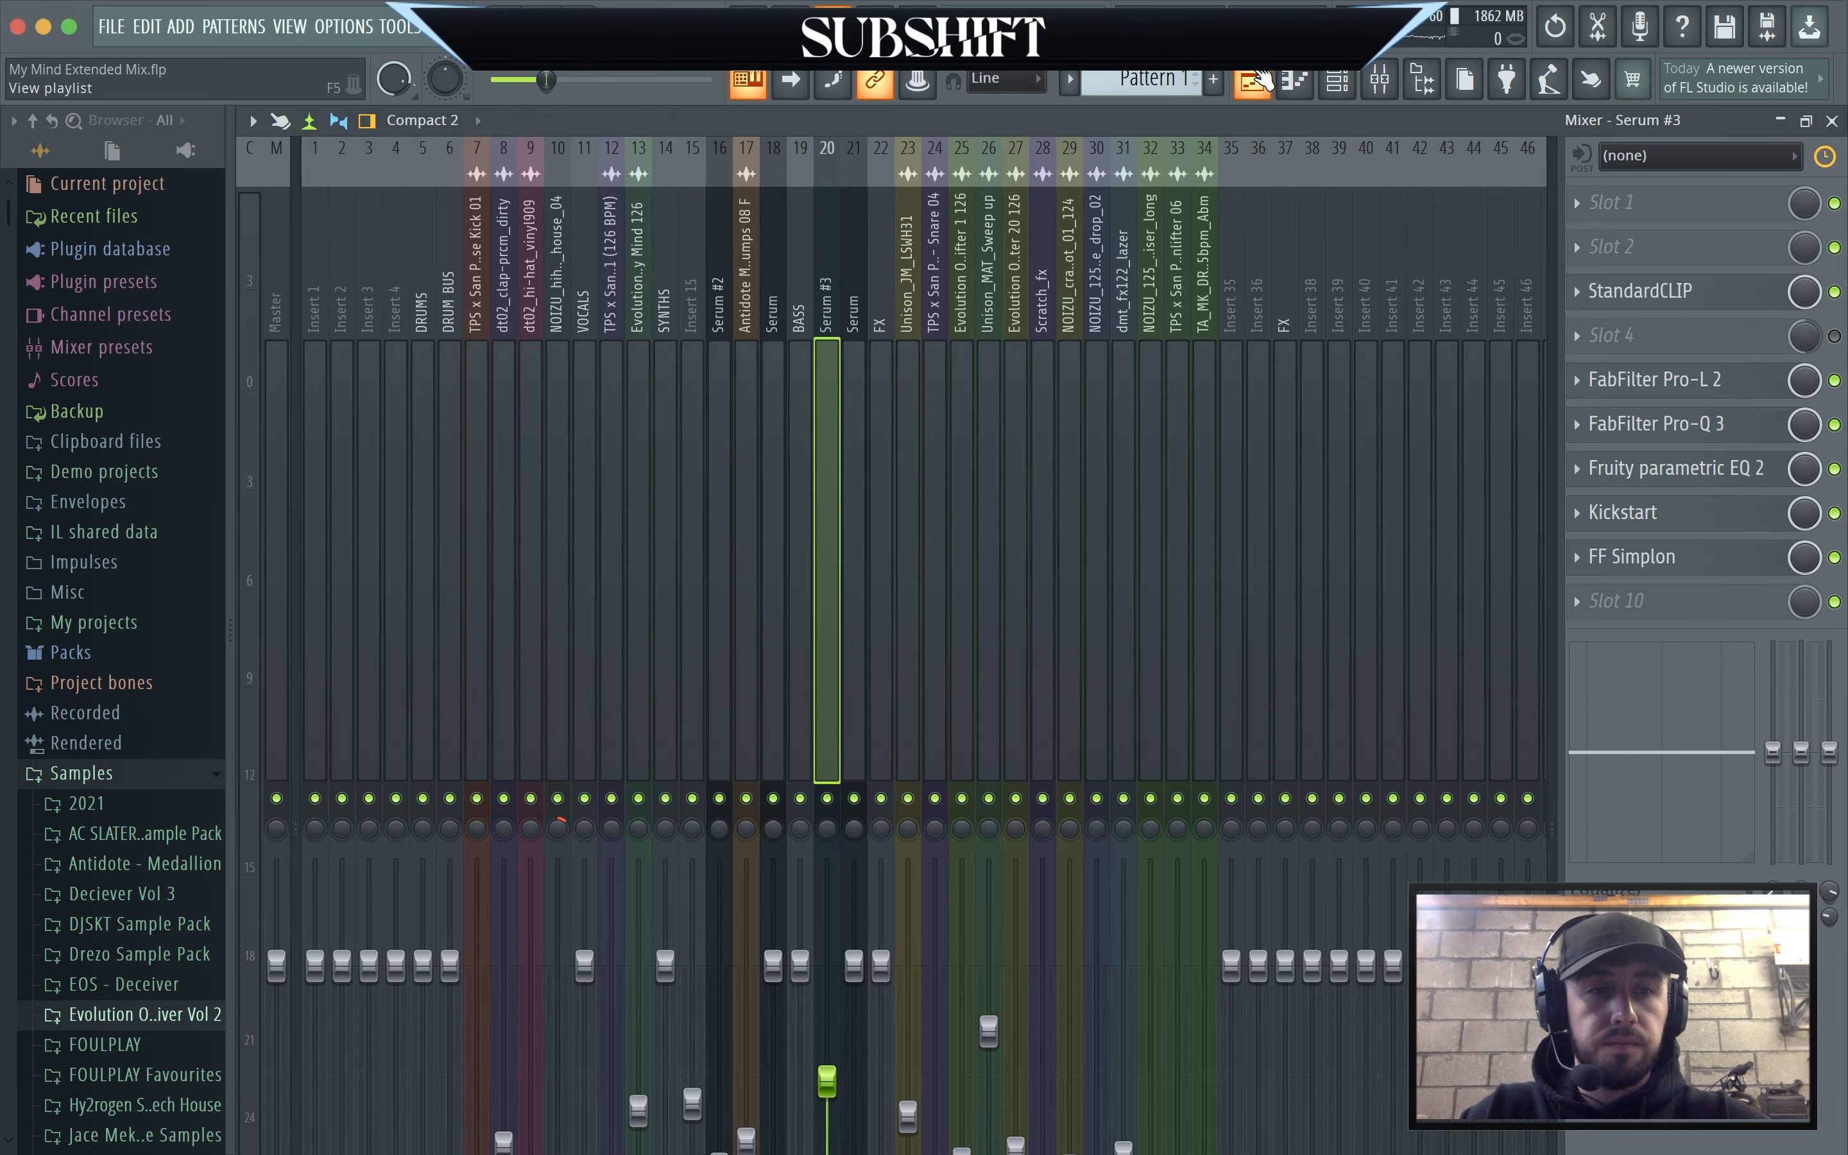
Return from the mixer to the playlist and solo Track 5 to isolate its pattern clips.
double_click(941, 123)
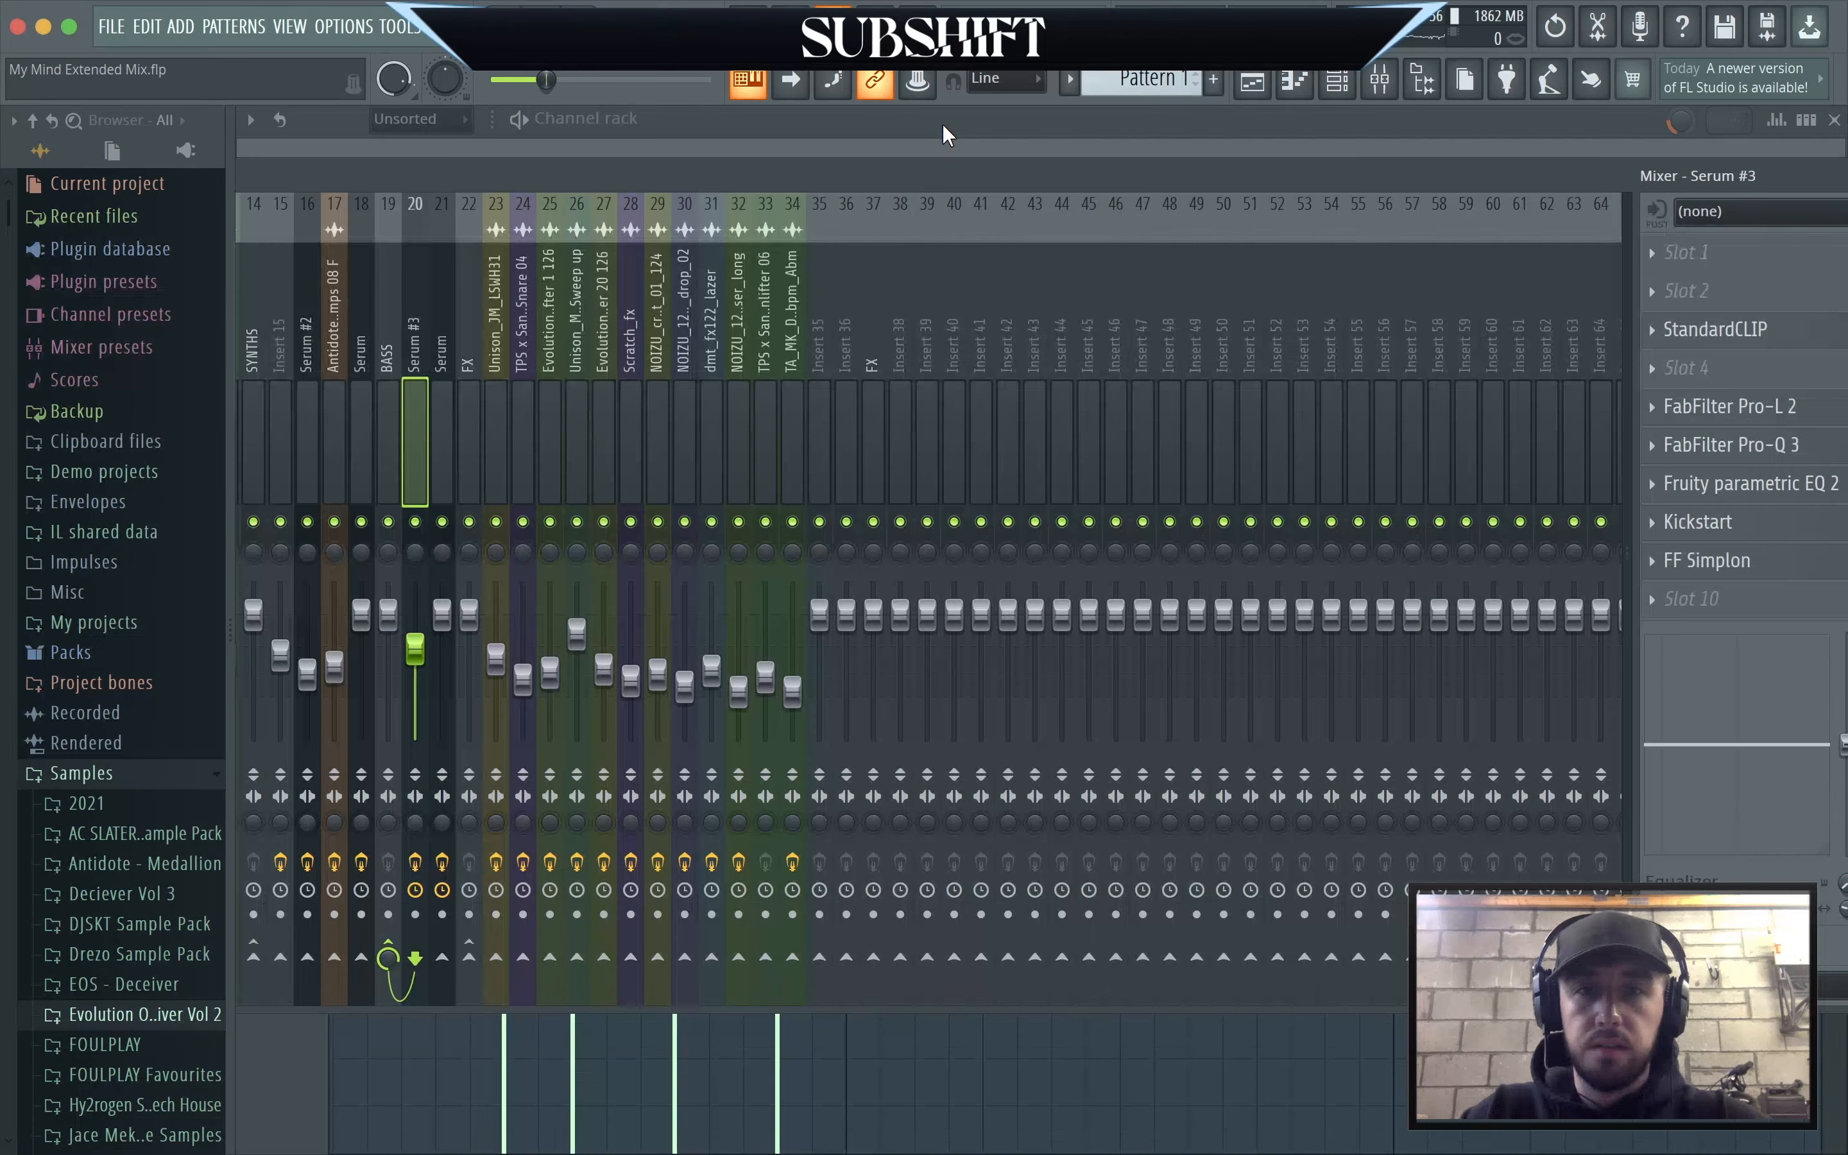
double_click(927, 175)
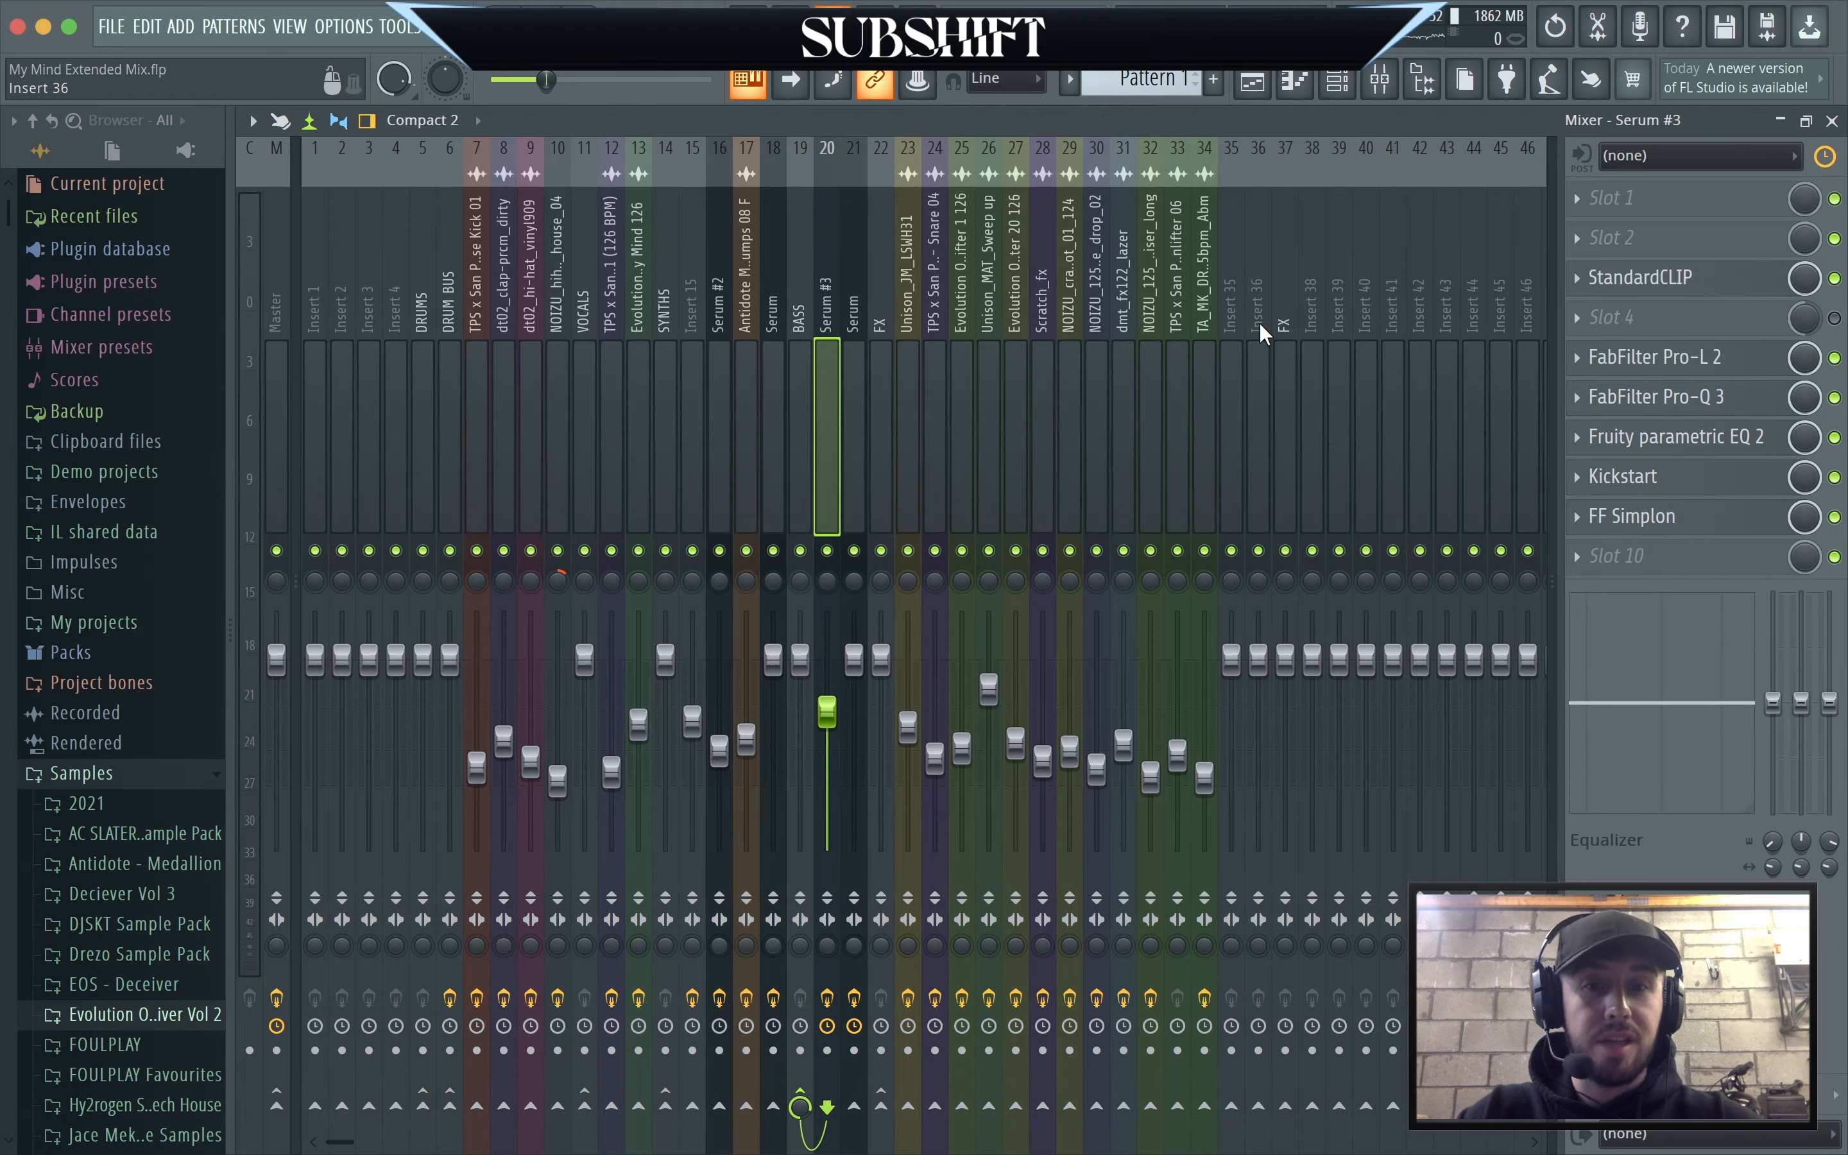
left_click(1271, 85)
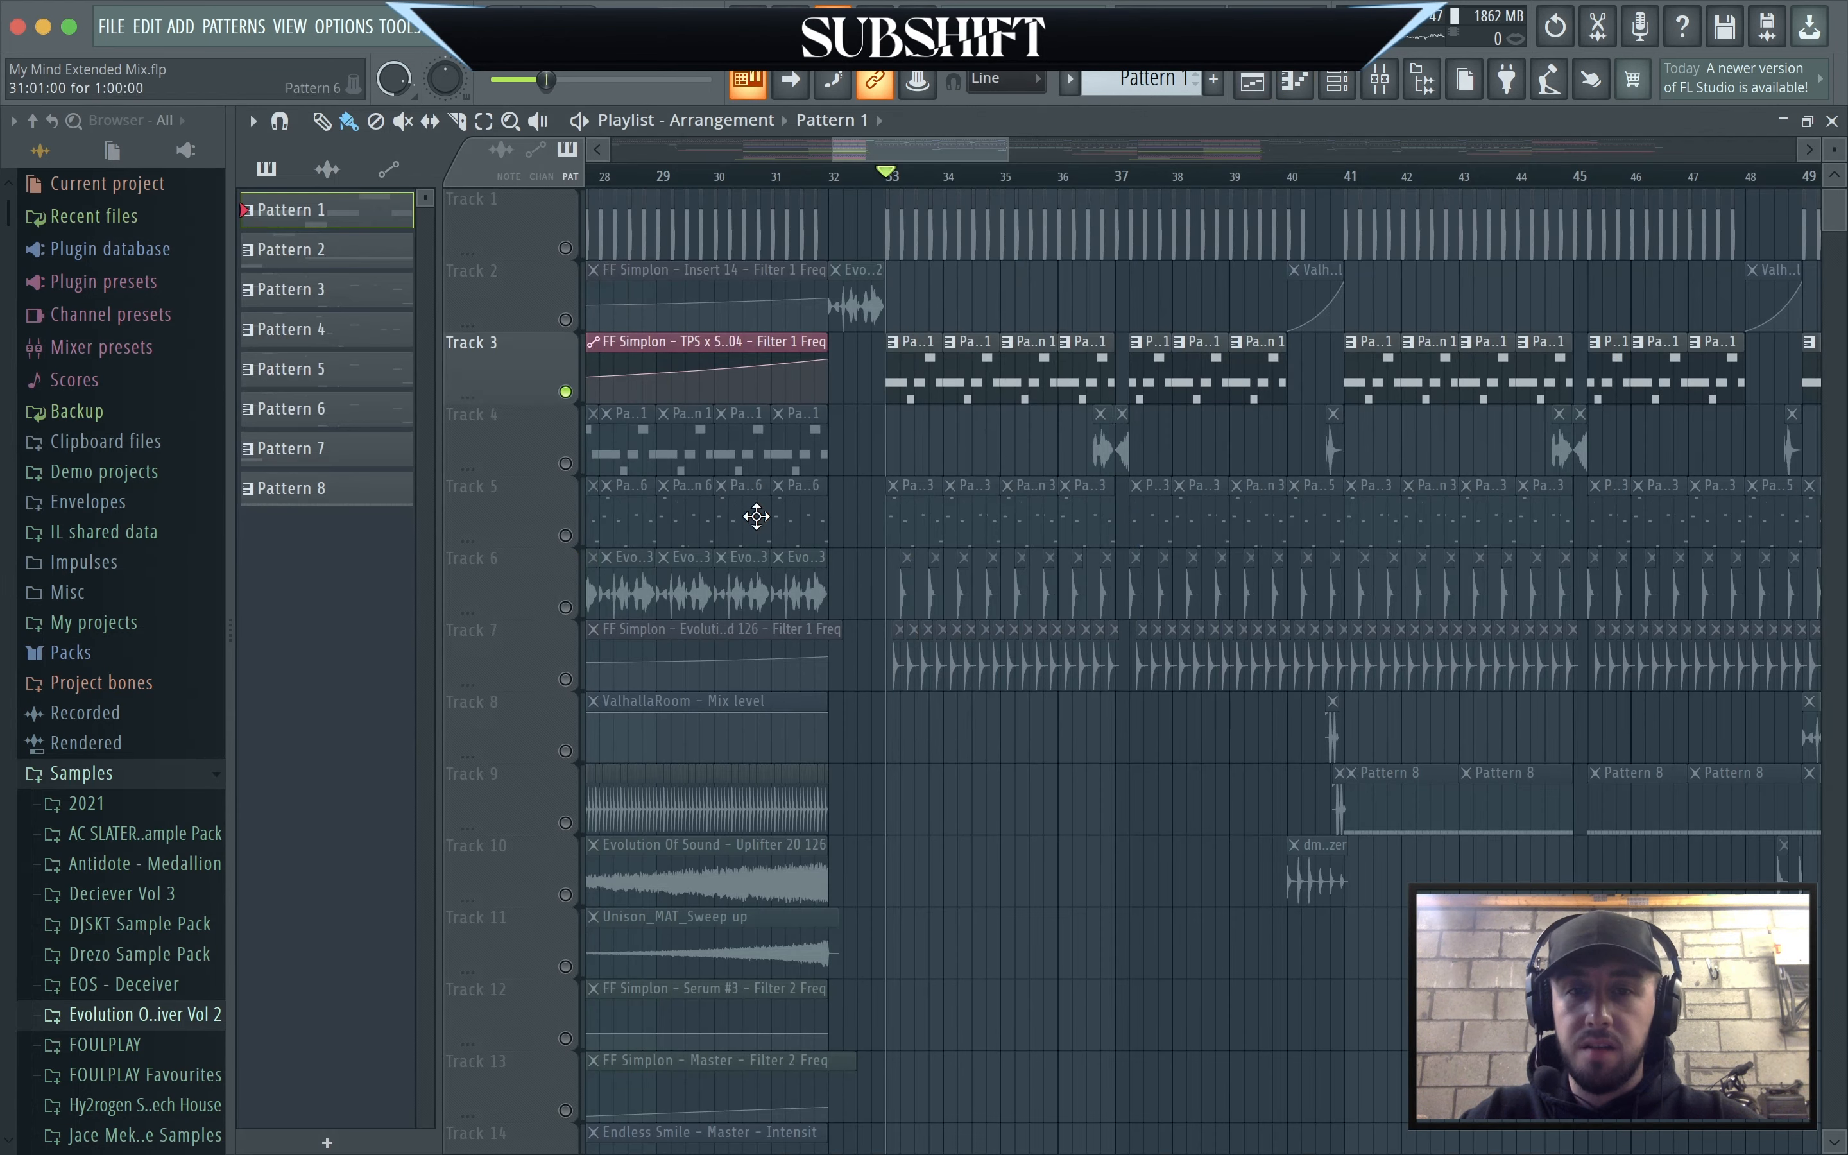
left_click(565, 536)
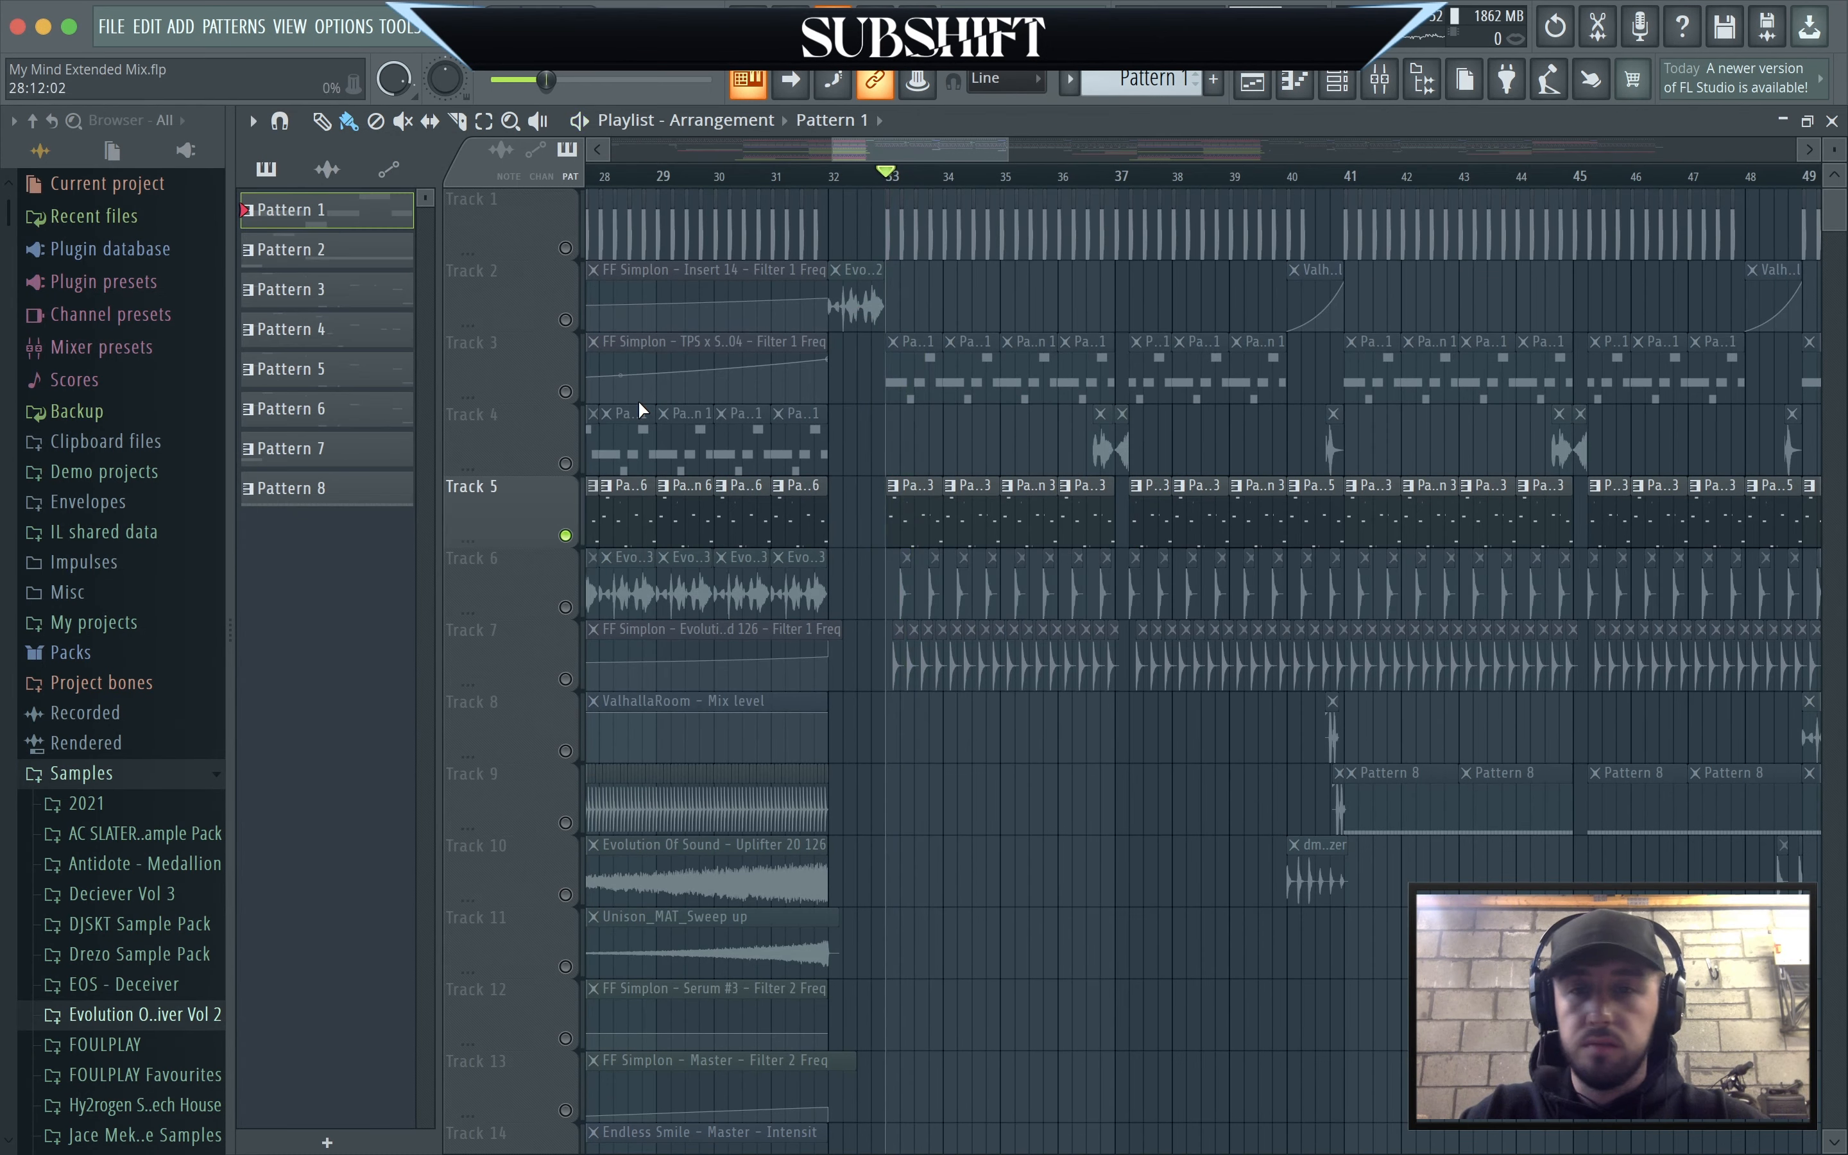
Unsolo Track 5 and play the drop from bar 33 with all tracks active.
right_click(565, 536)
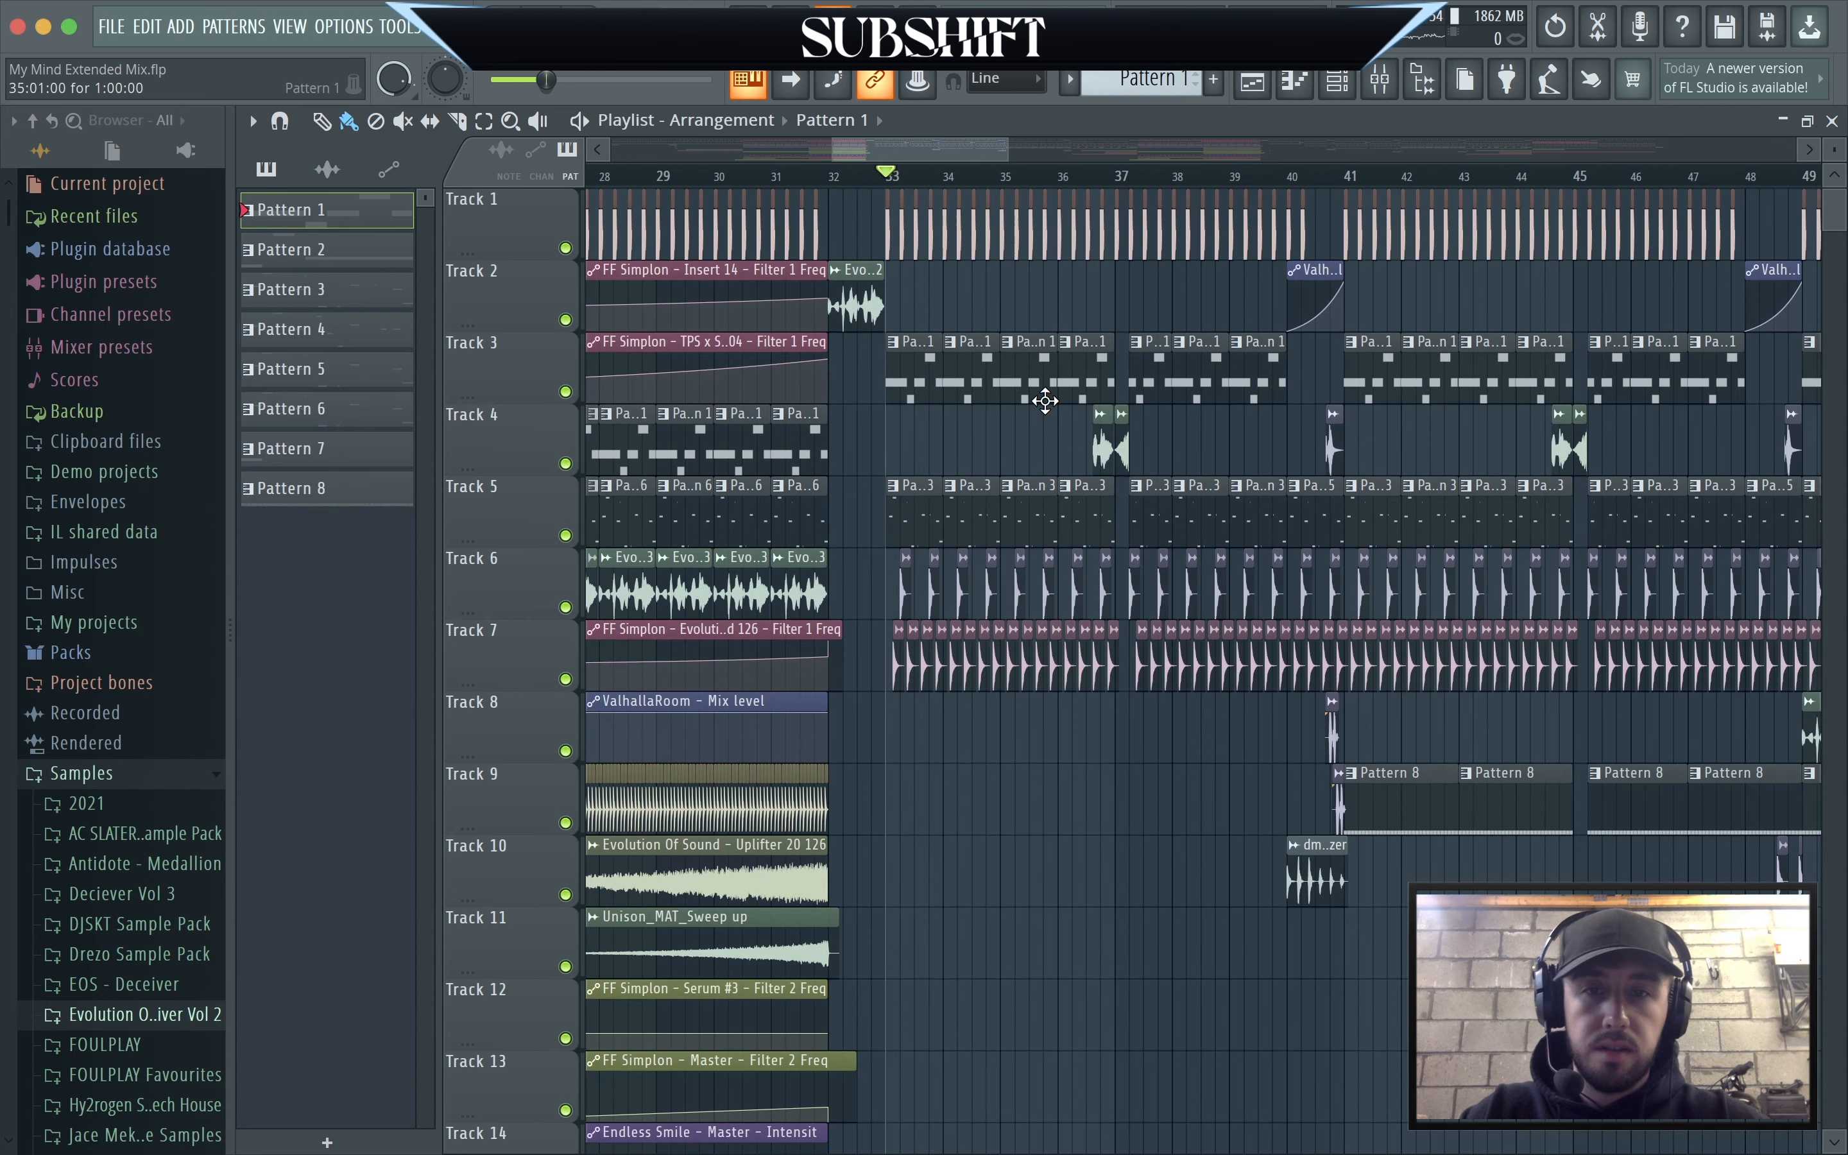
key("space")
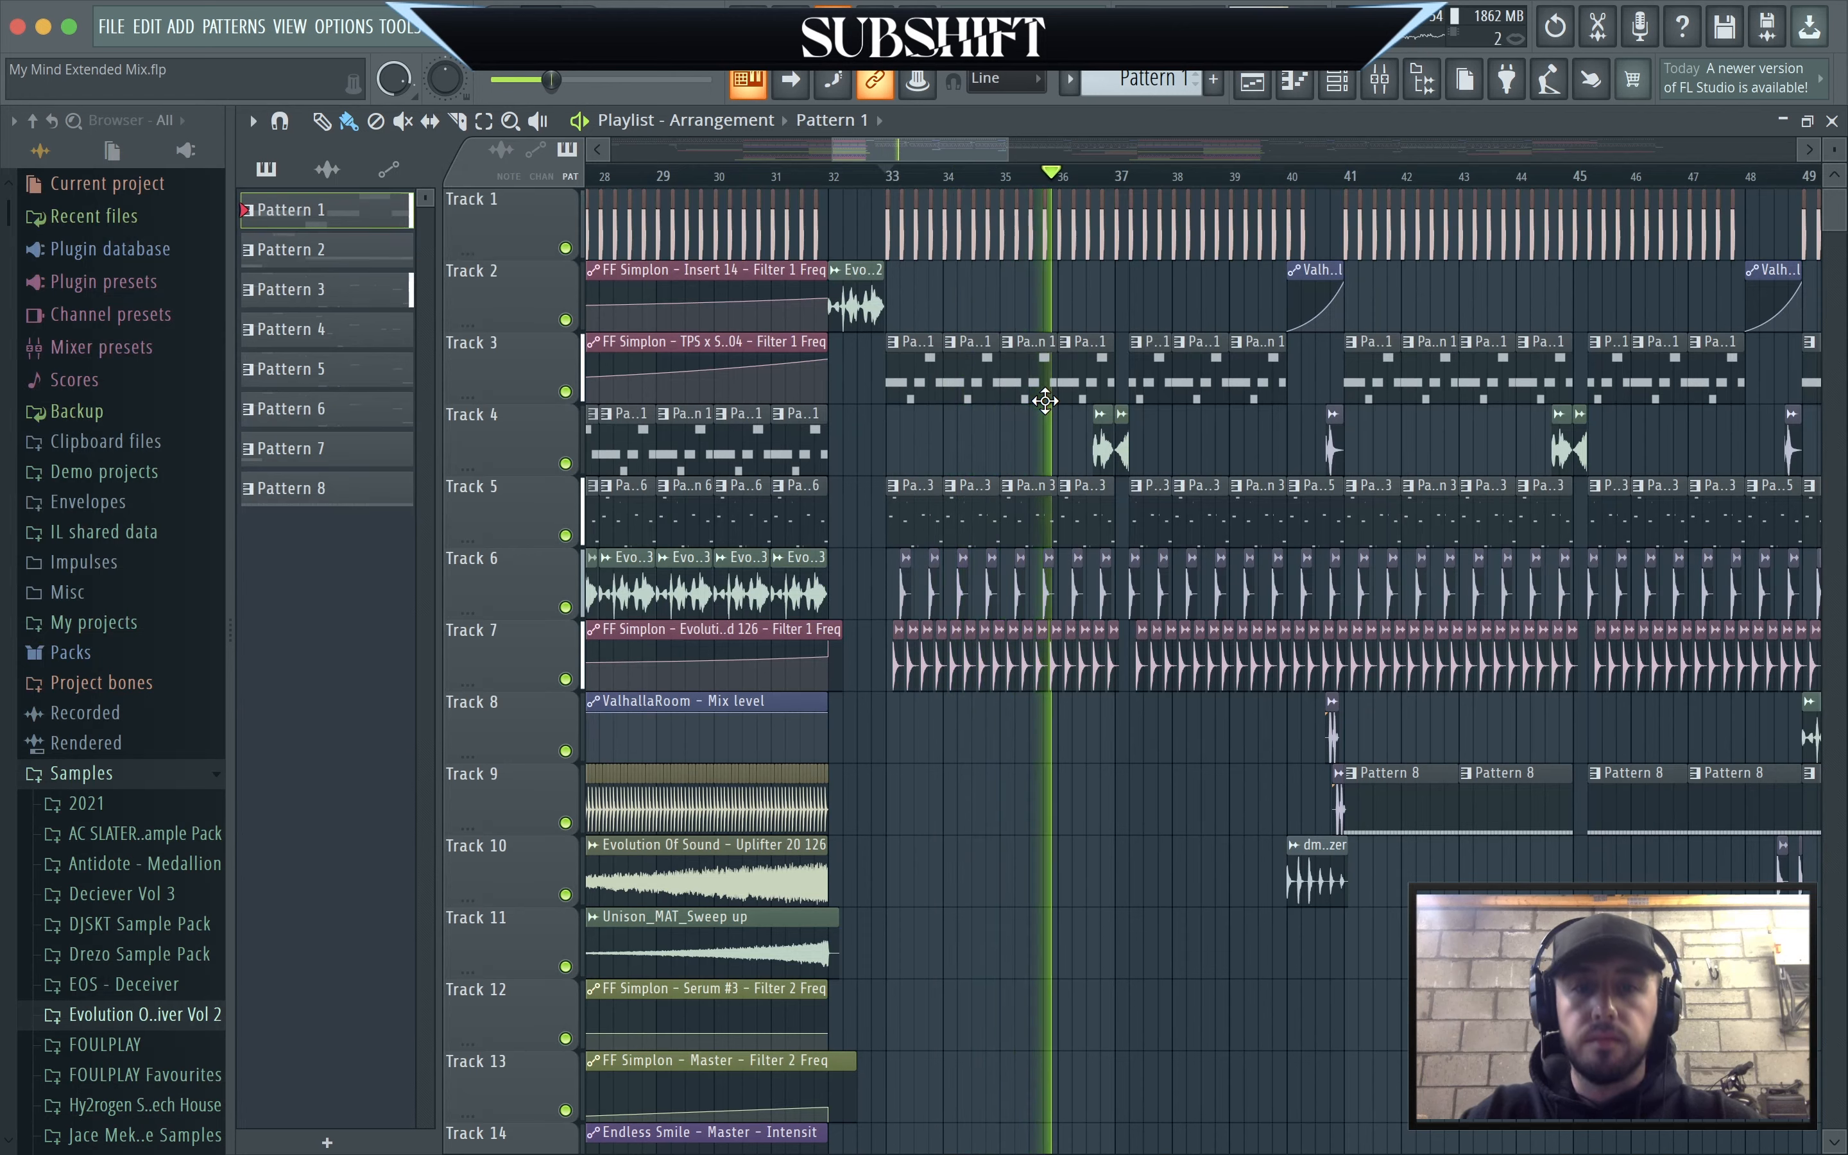
left_click(985, 183)
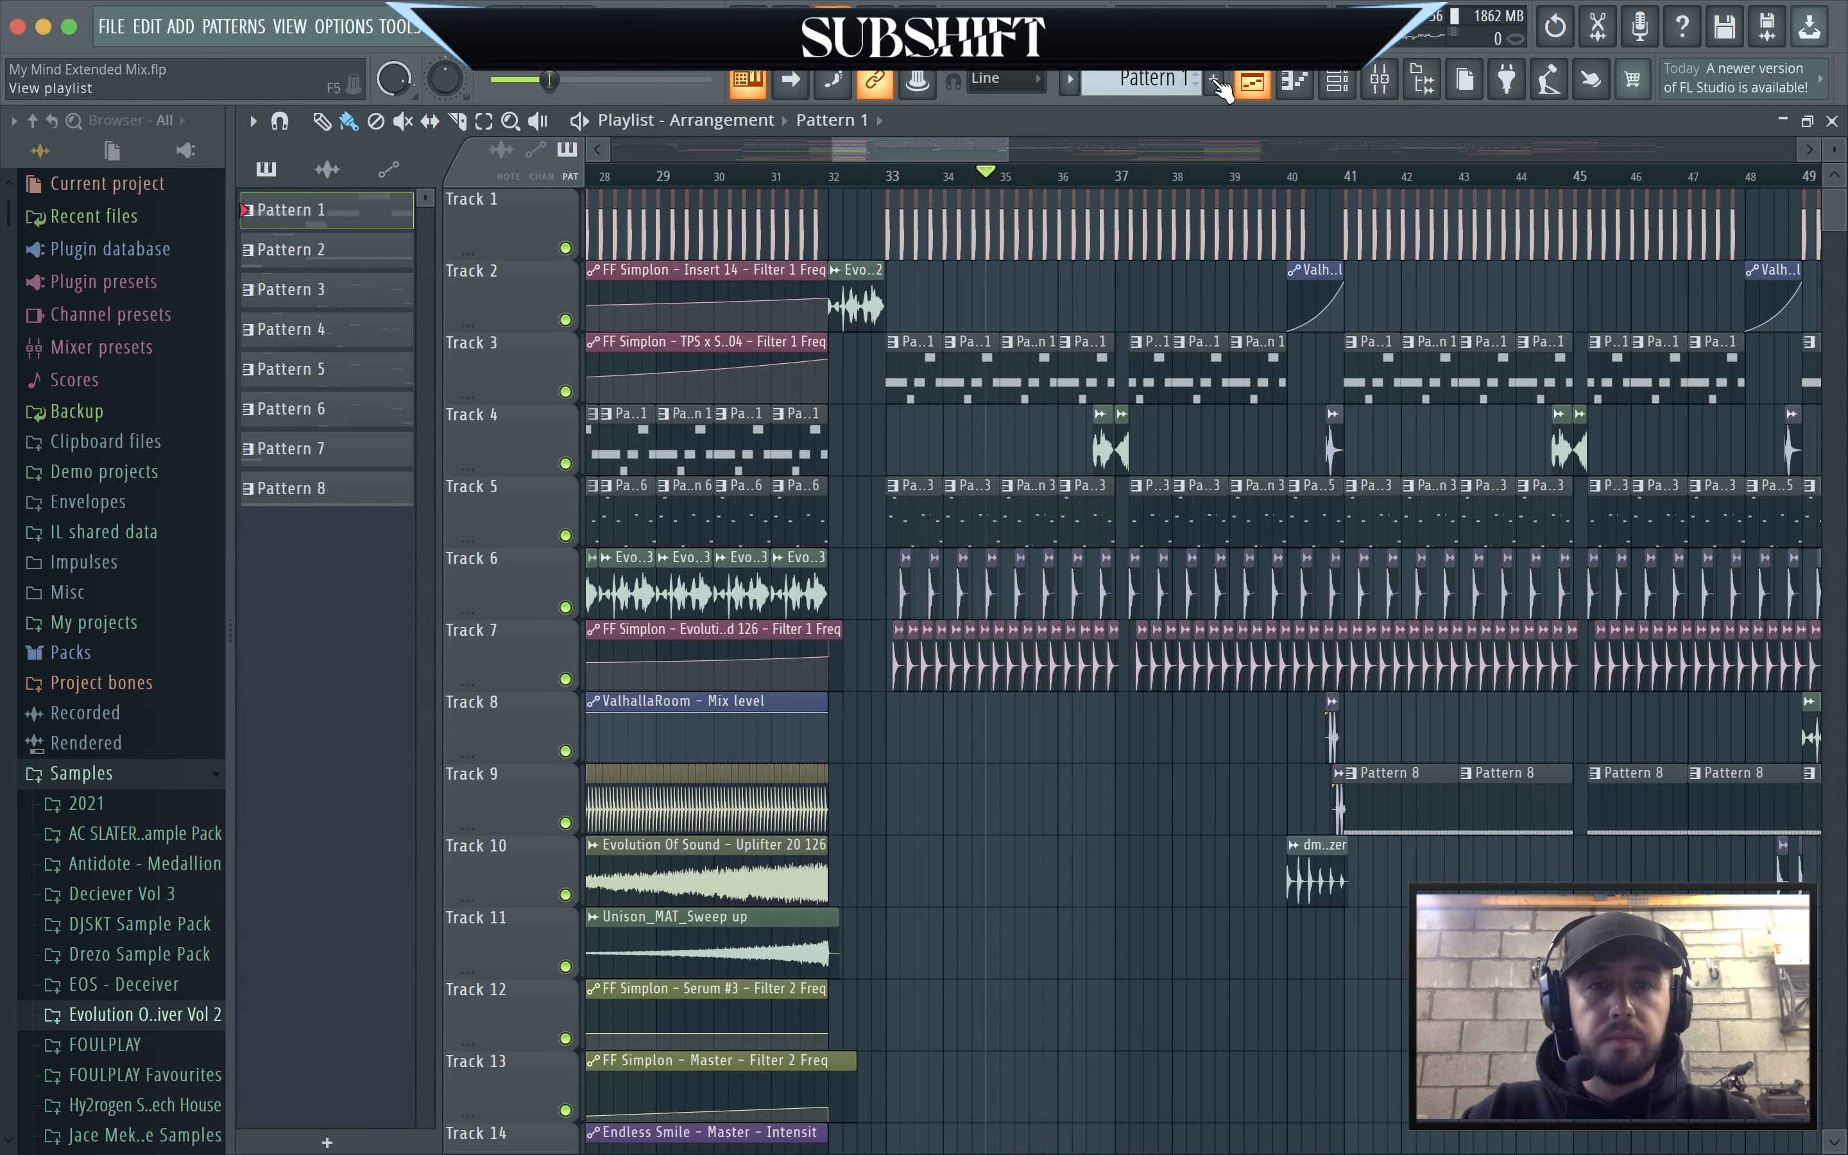
Select Pattern 3 and examine the LD - PLastic preset on the Serum #2 channel while the pattern plays.
scroll(1164, 80, "down", 2)
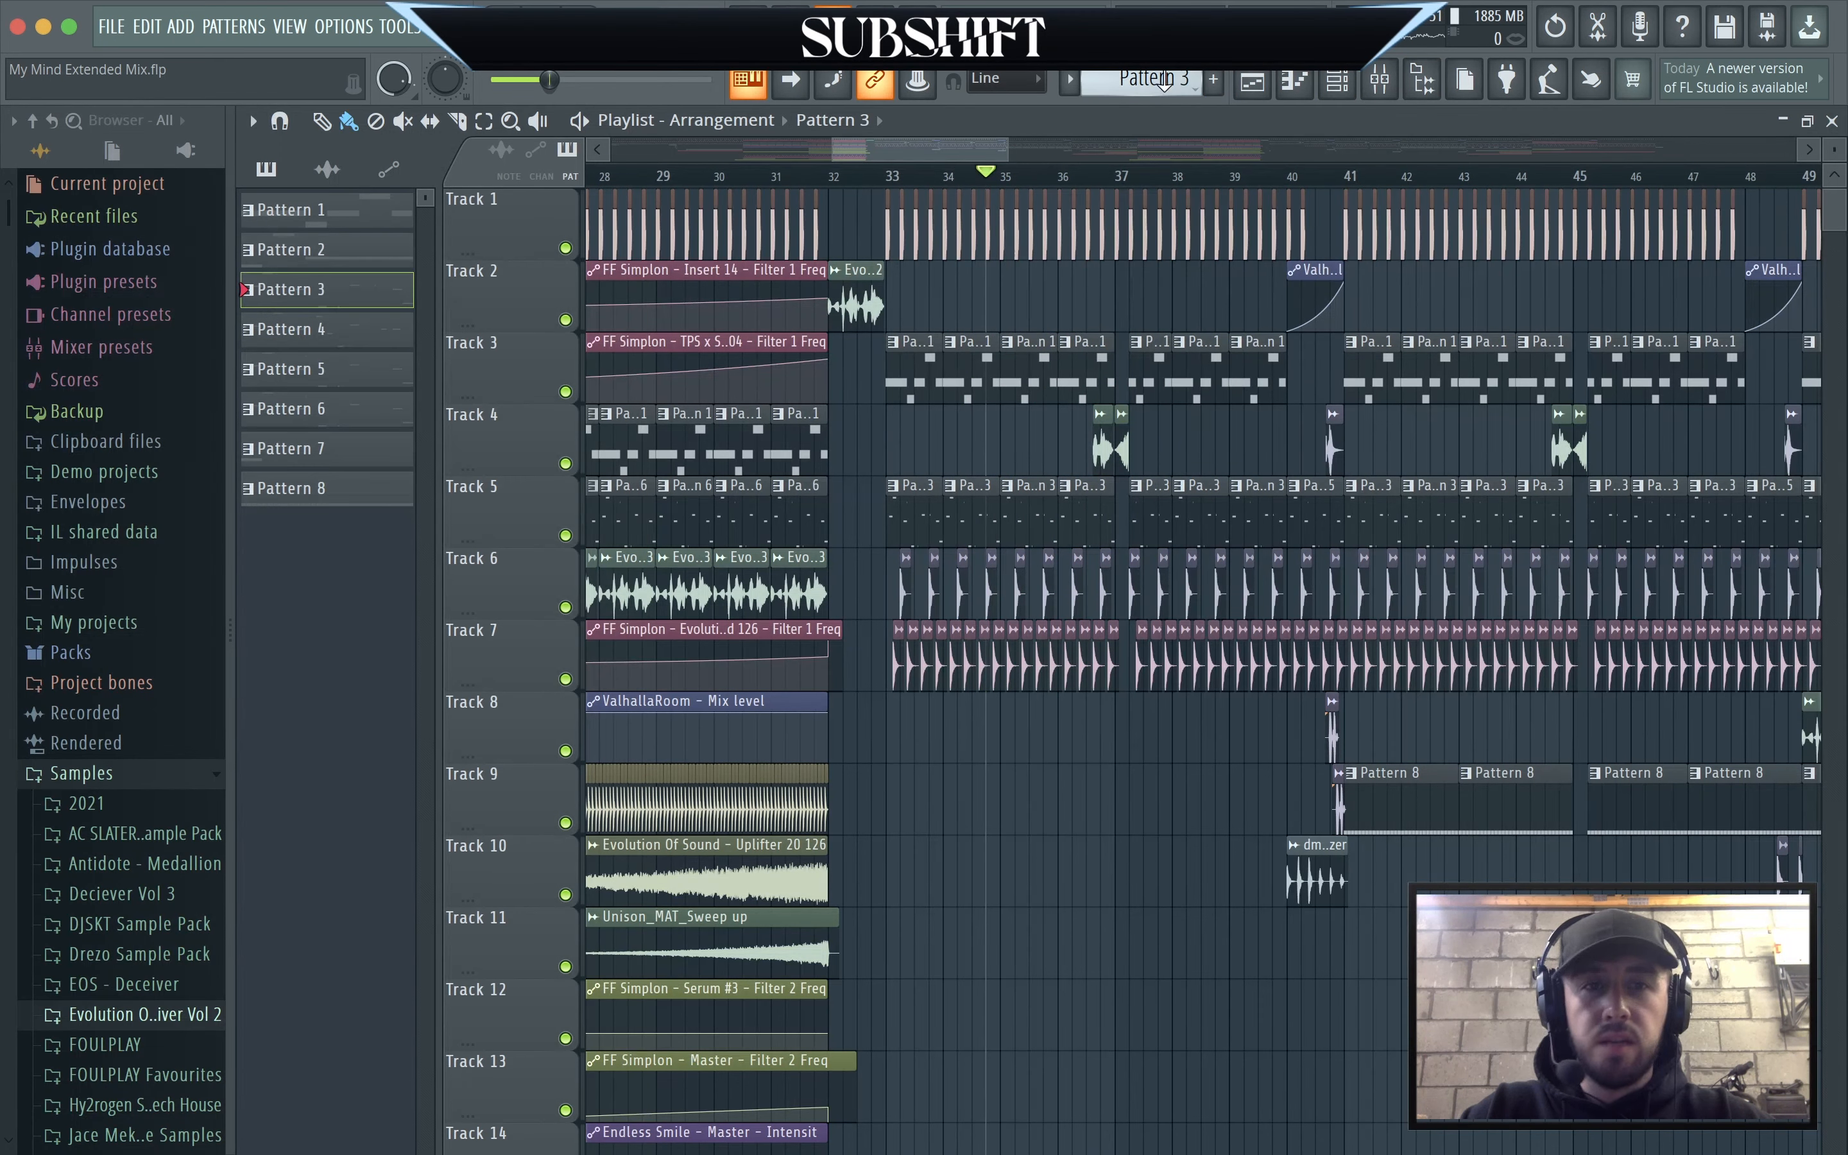
left_click(1337, 80)
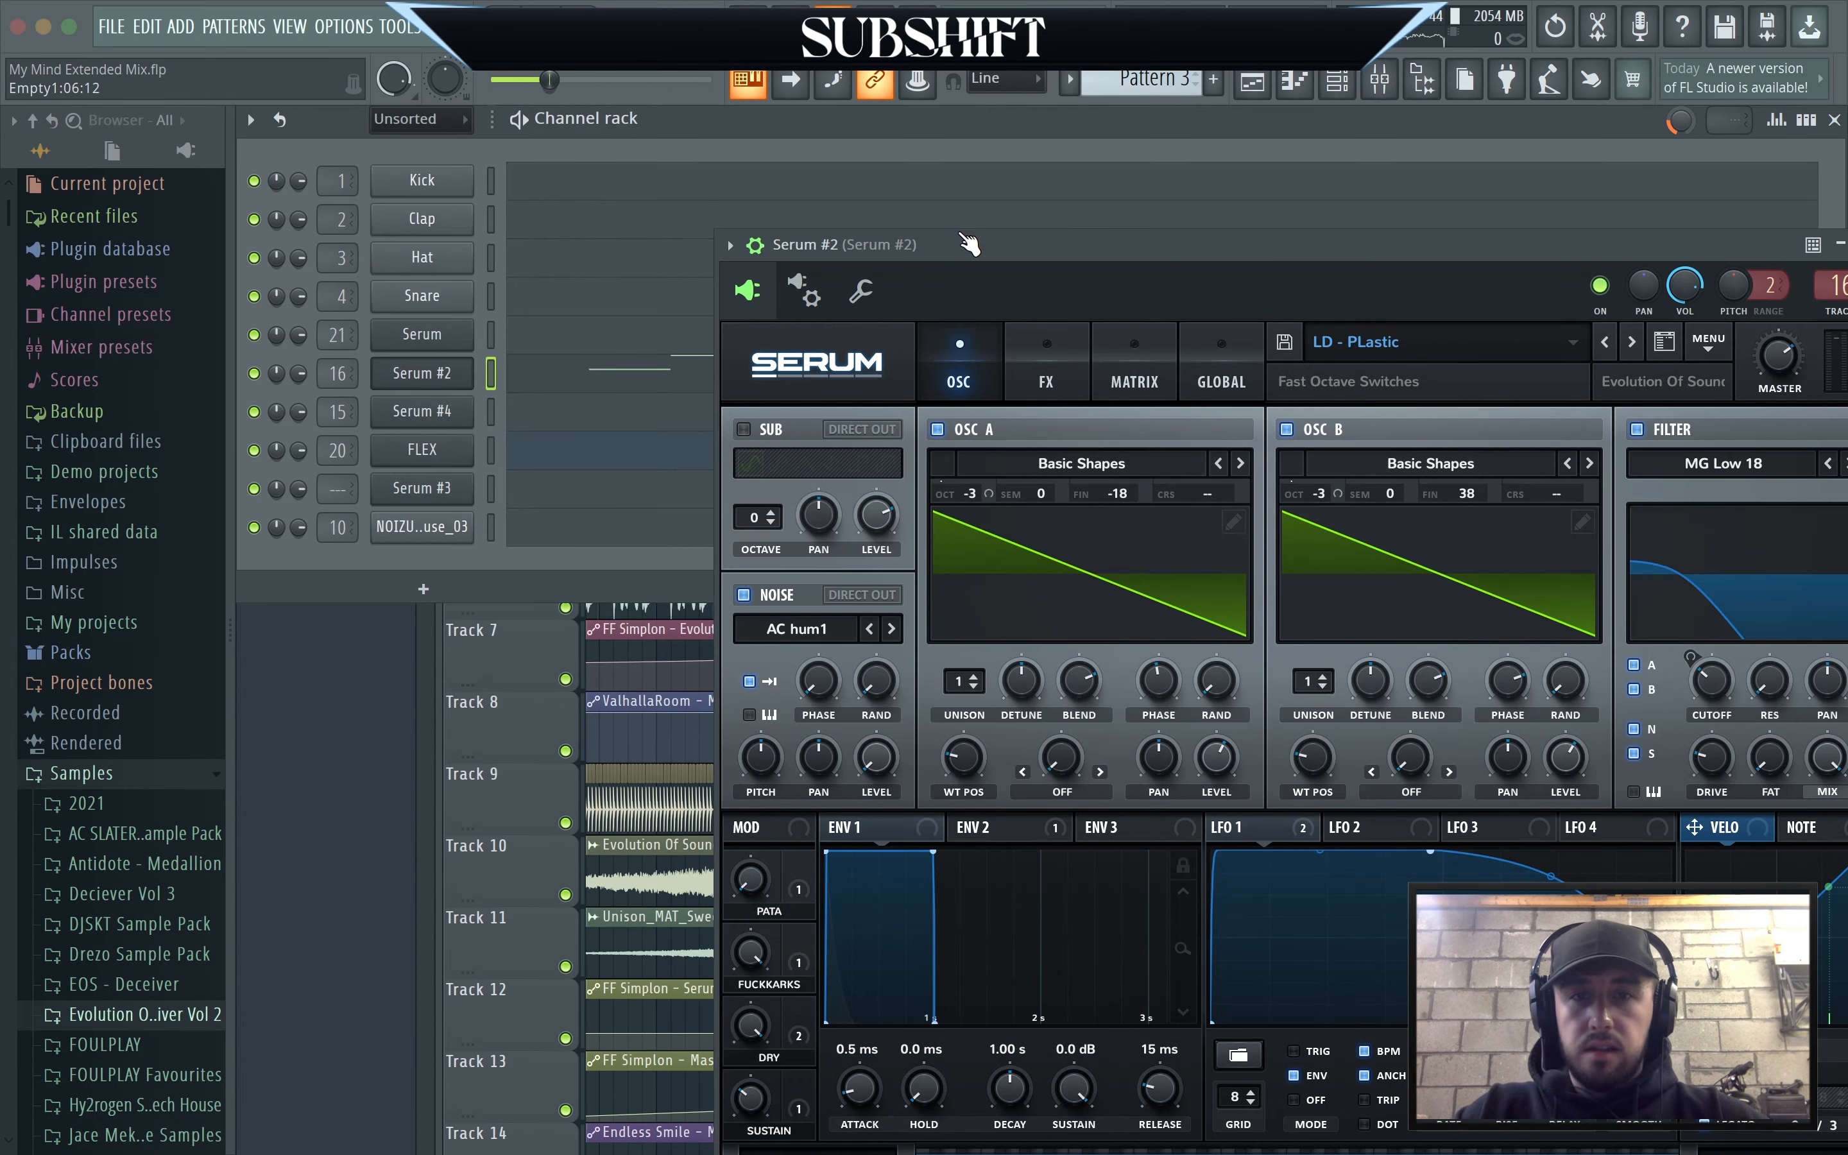
left_click_drag(959, 236, 772, 240)
left_click(519, 120)
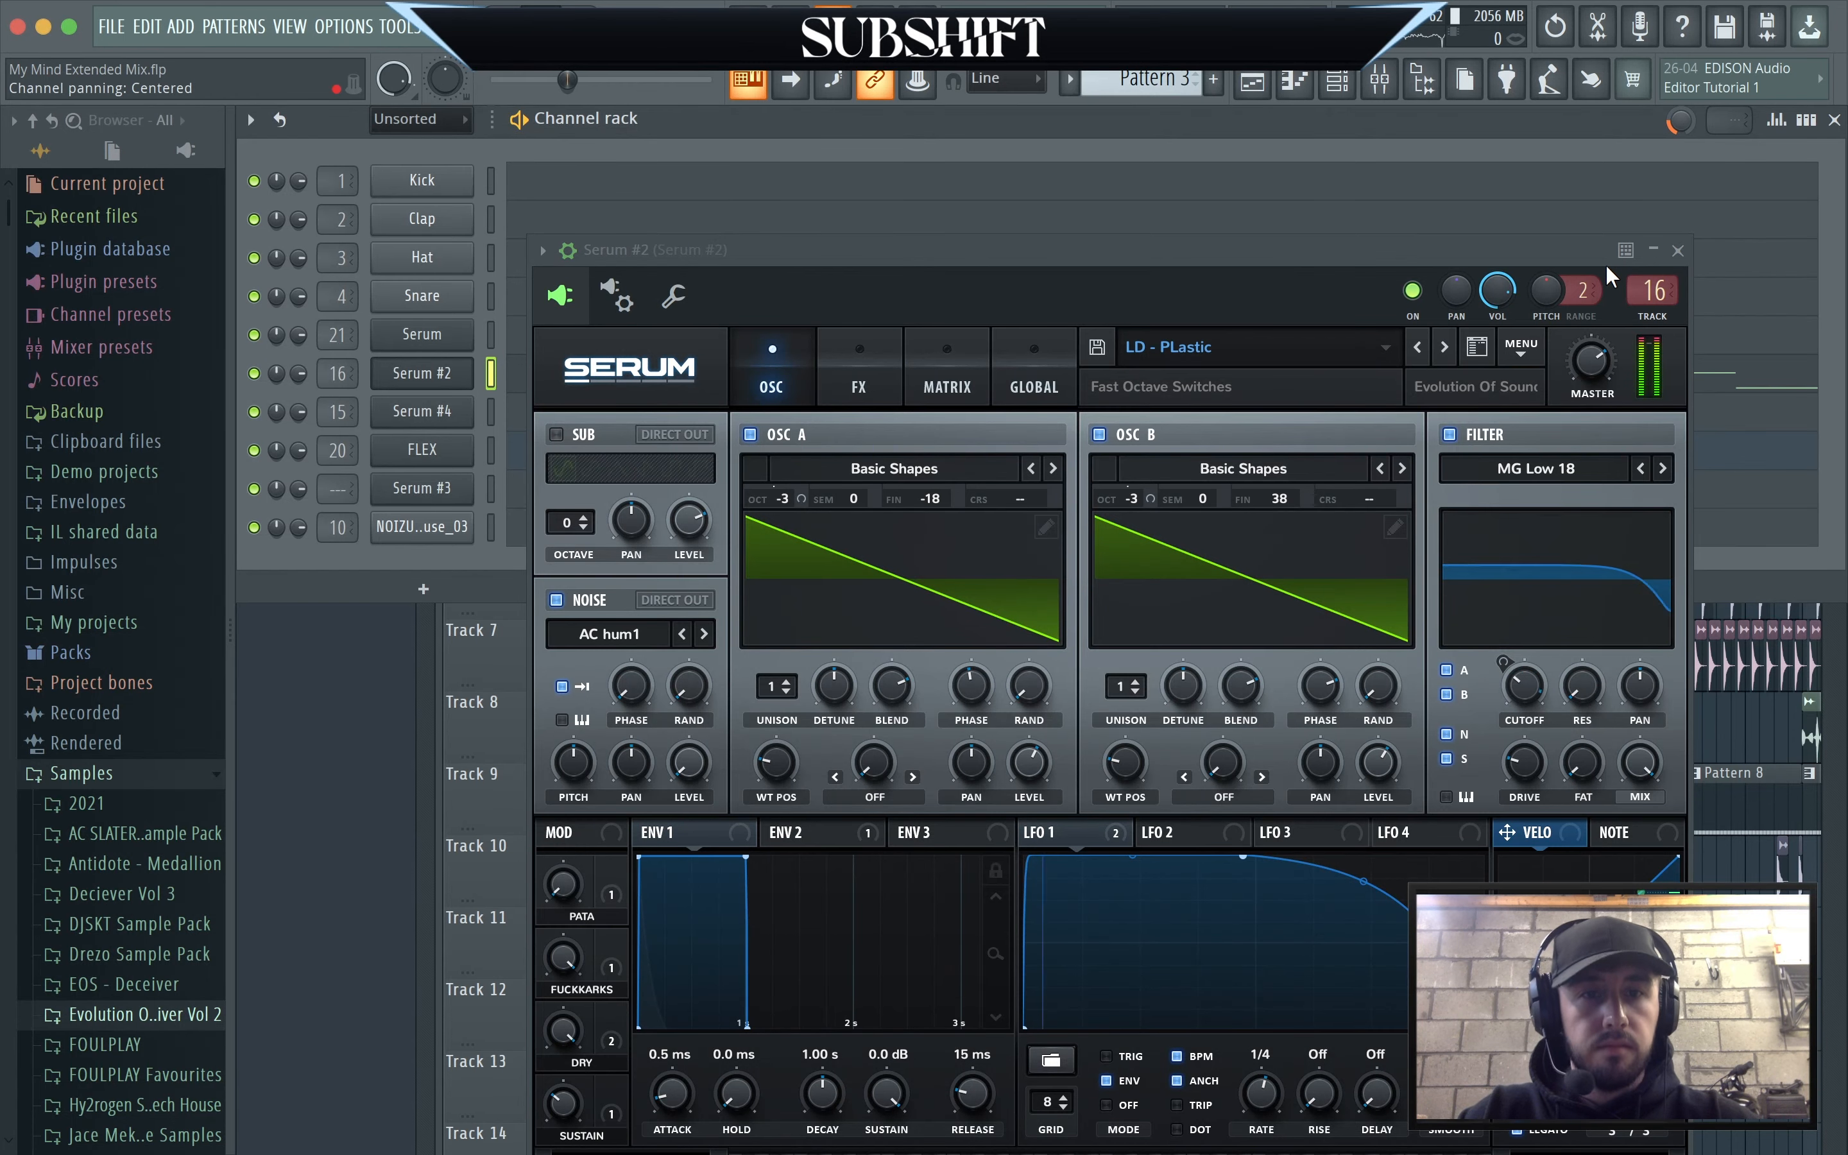
left_click(1679, 251)
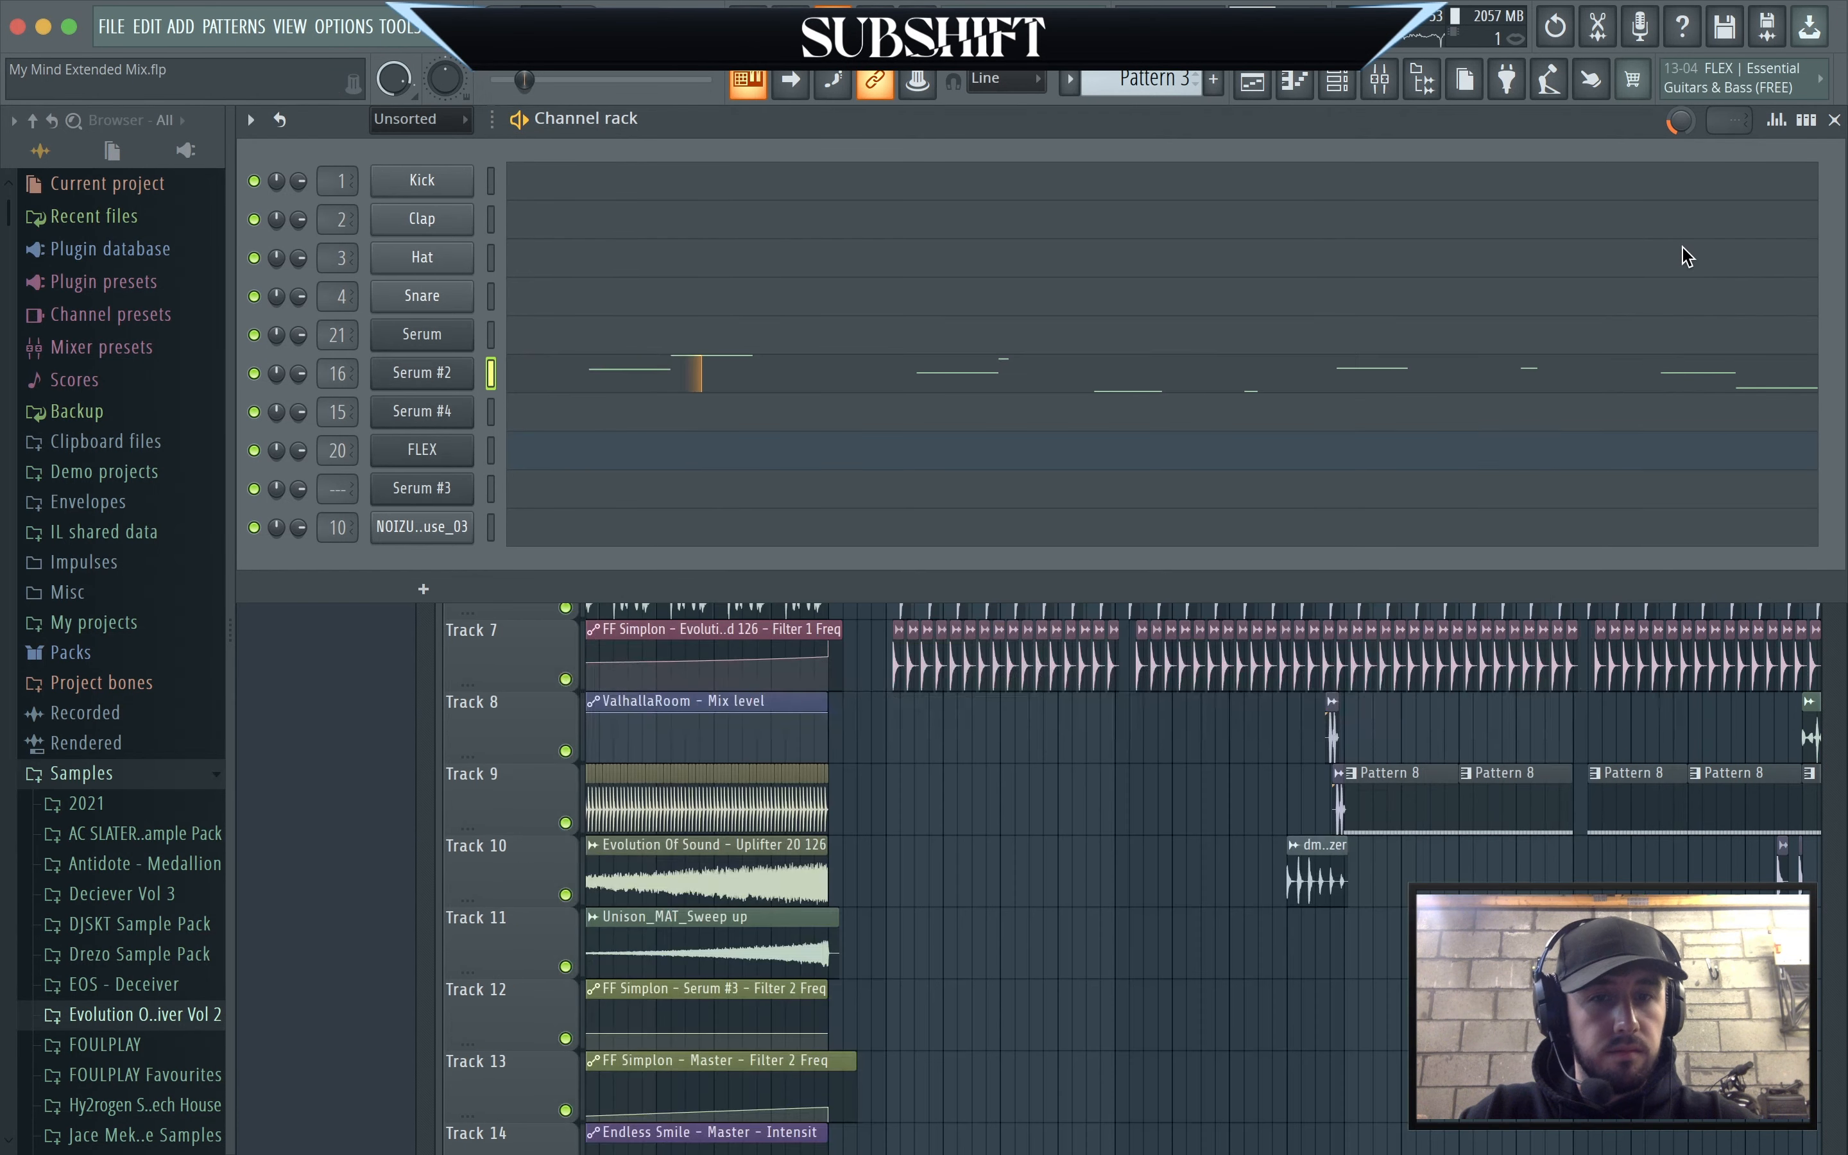
Stop playback and examine Serum #2's Pattern 3 notes in the Piano roll.
left_click(1153, 374)
key("space")
scroll(683, 622, "up", 10)
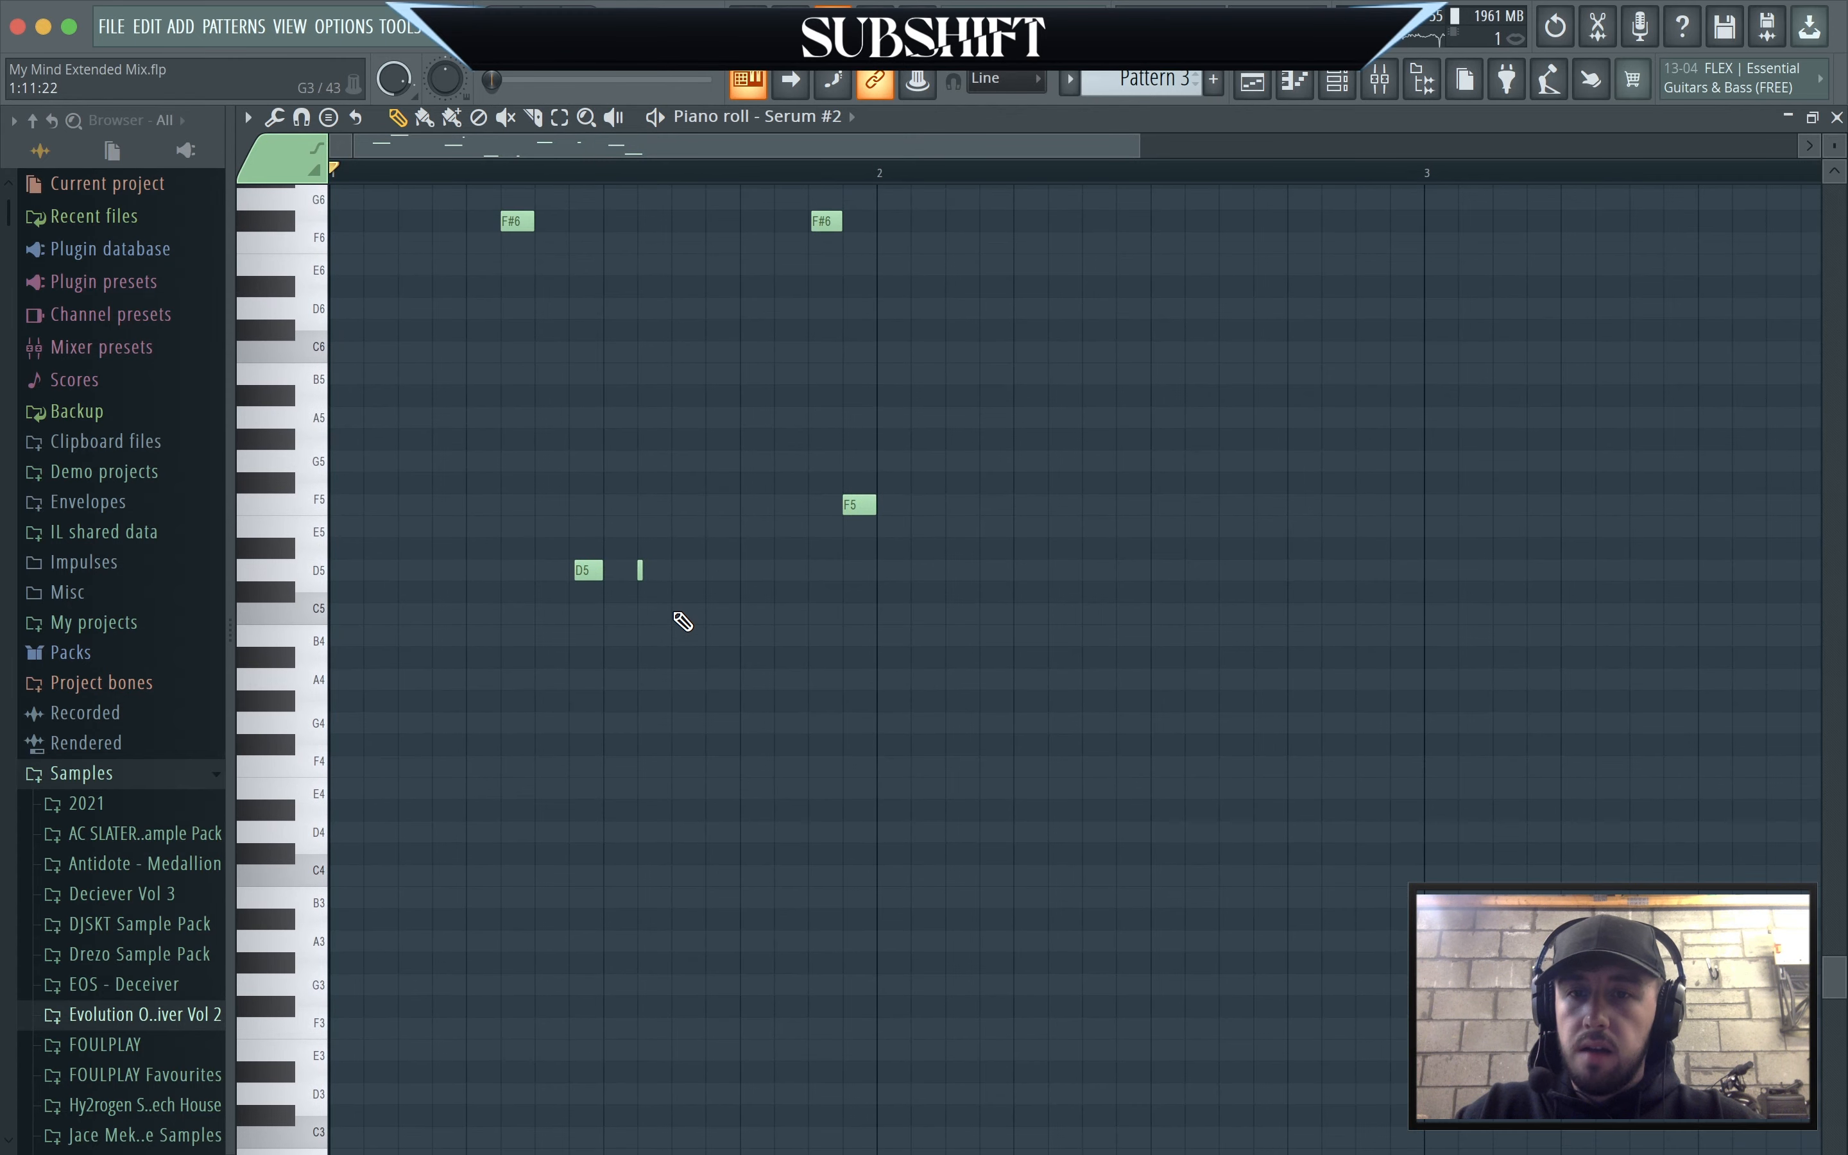
scroll(522, 665, "up", 4)
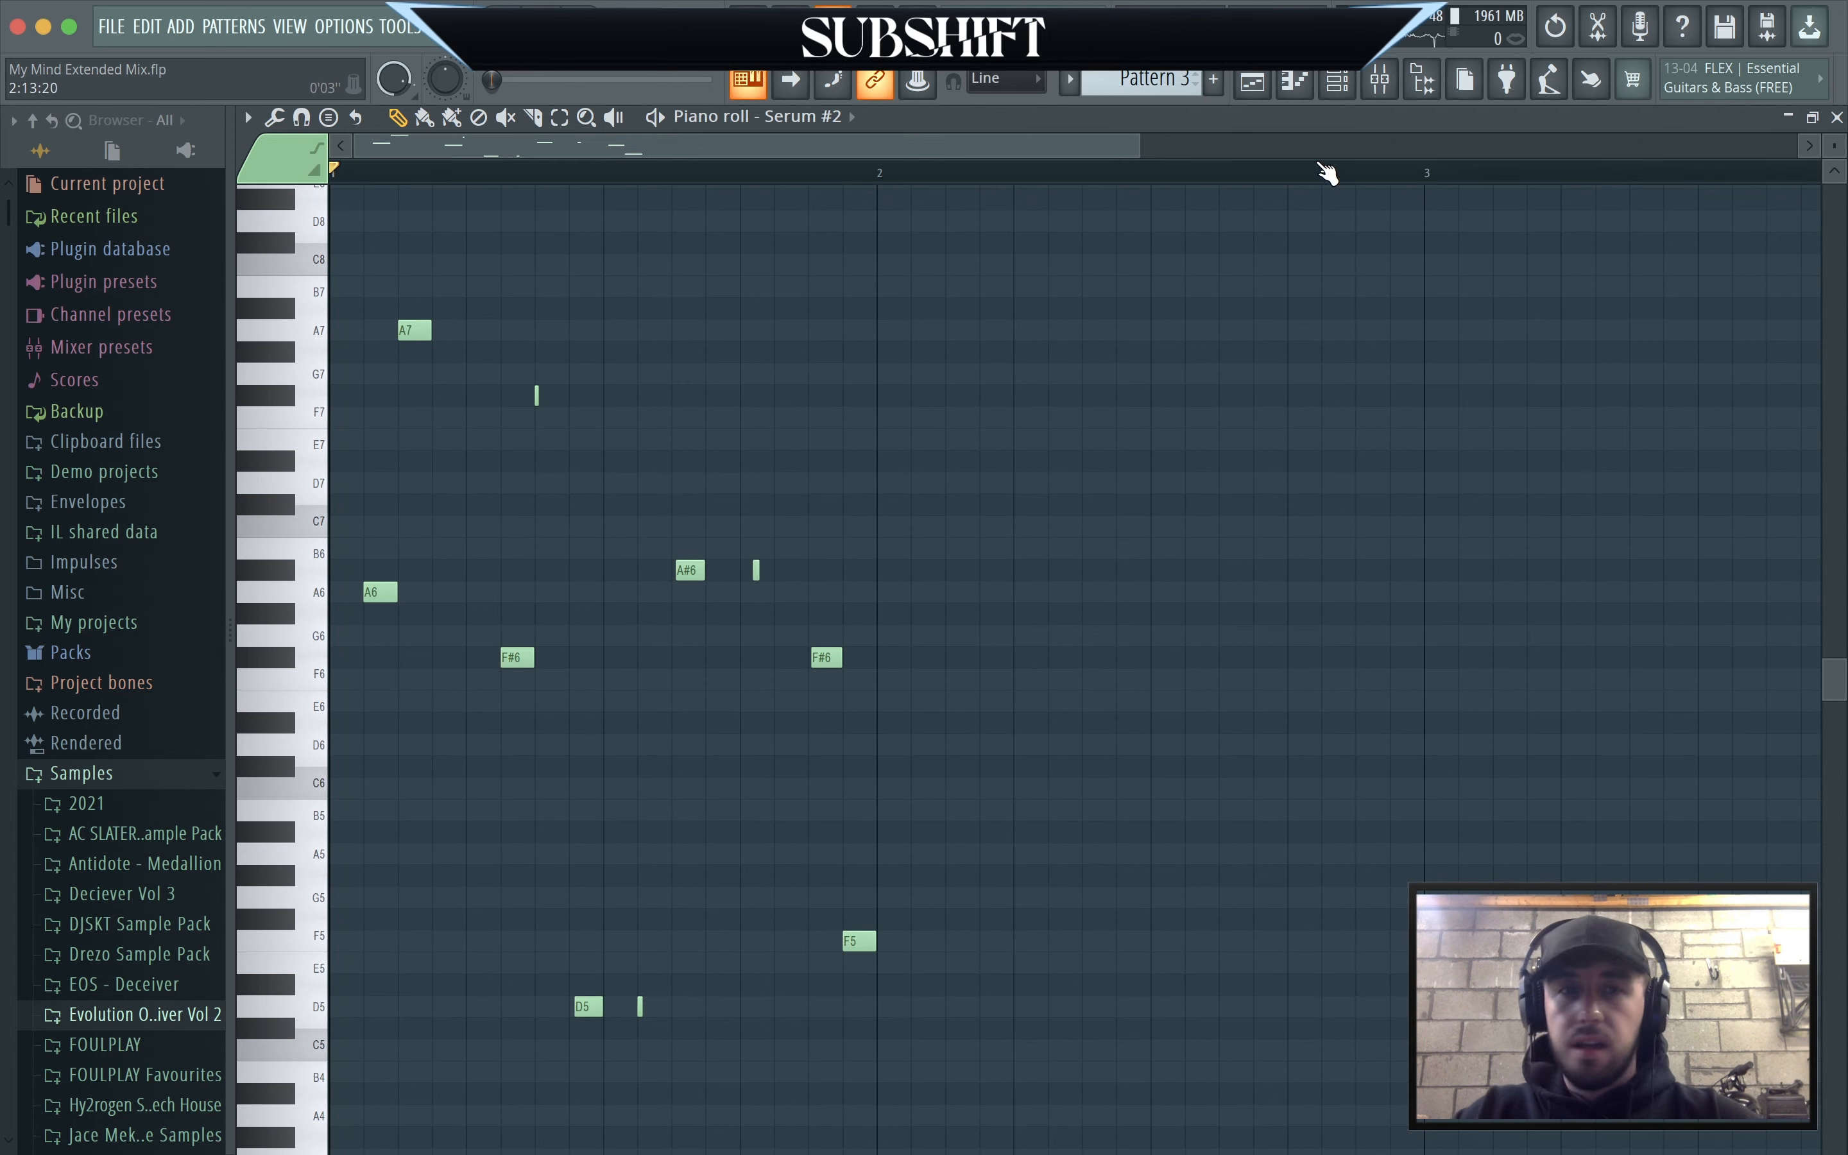
Bypass all effects on the Serum #2 mixer insert and play Pattern 3 to hear the dry sound.
left_click(1380, 79)
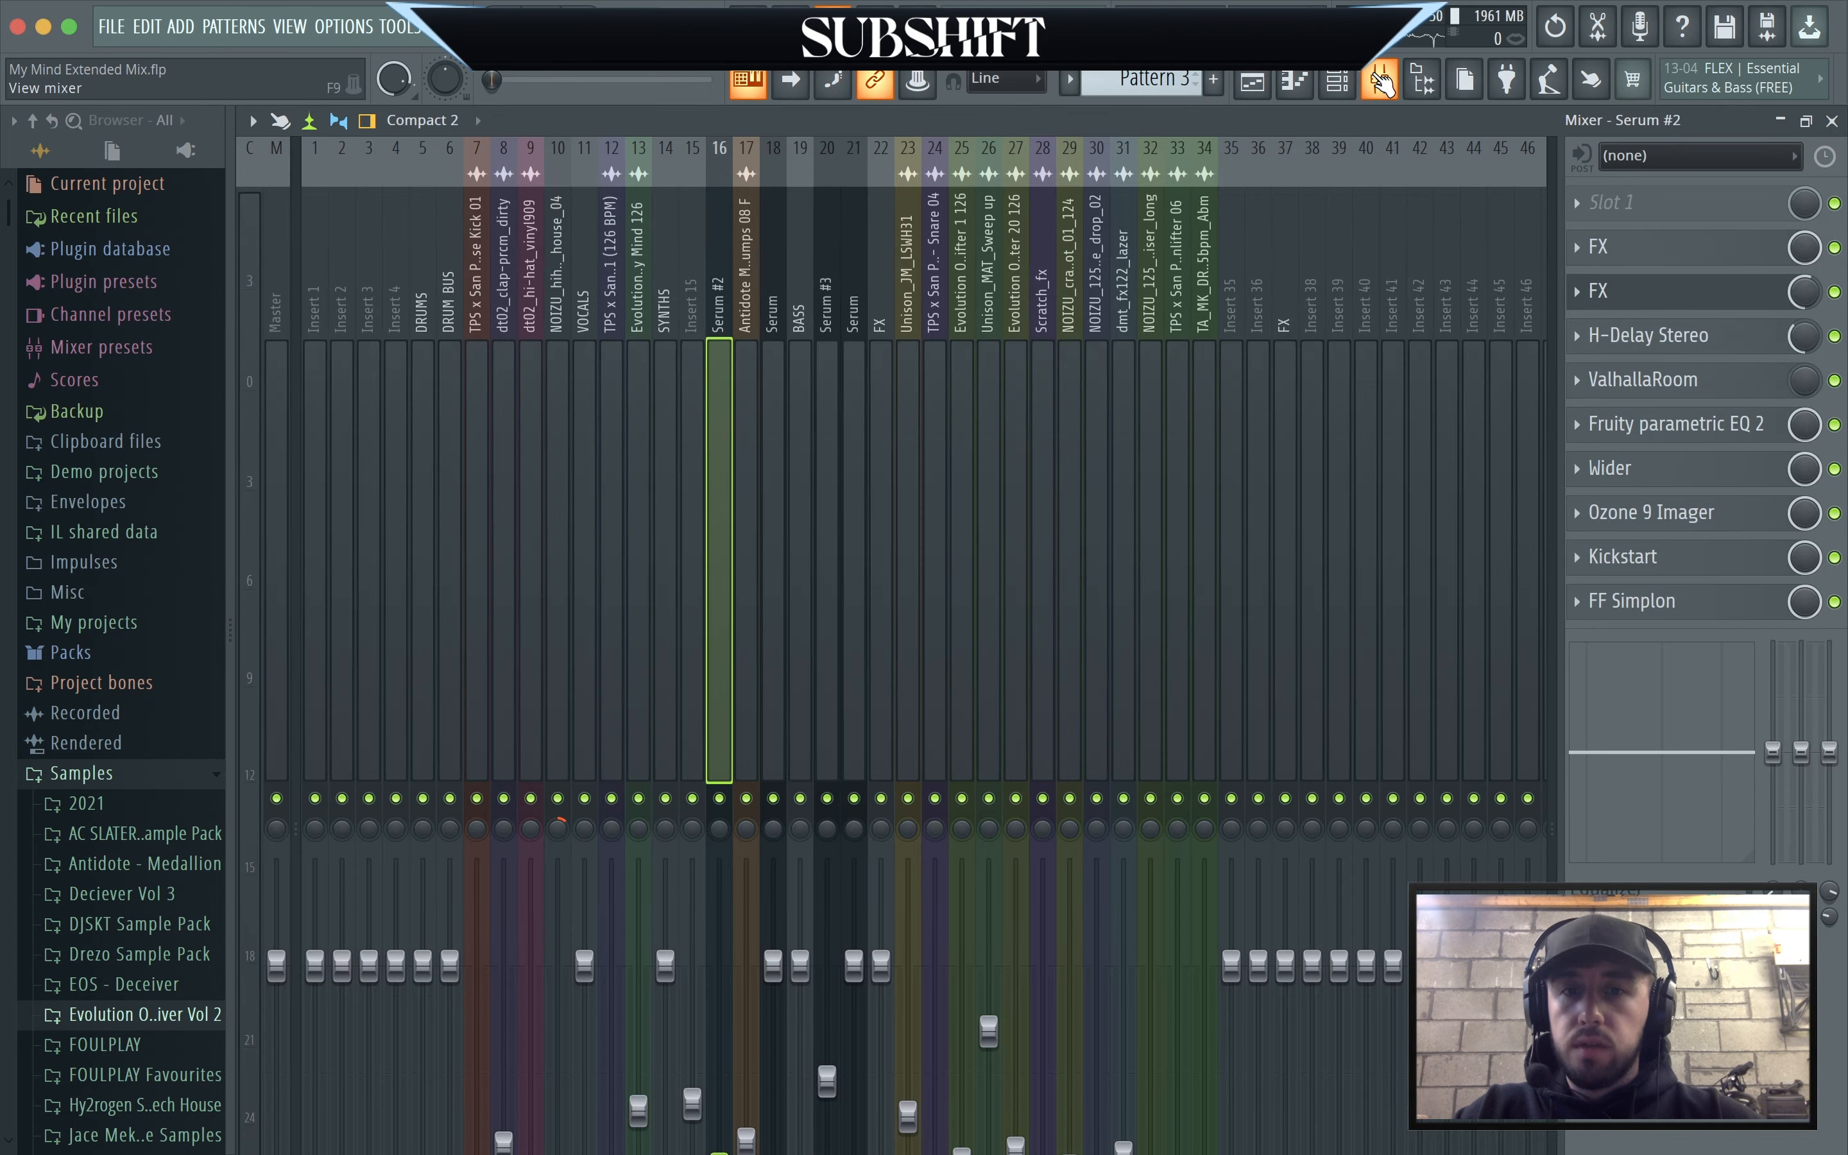
double_click(941, 112)
double_click(884, 171)
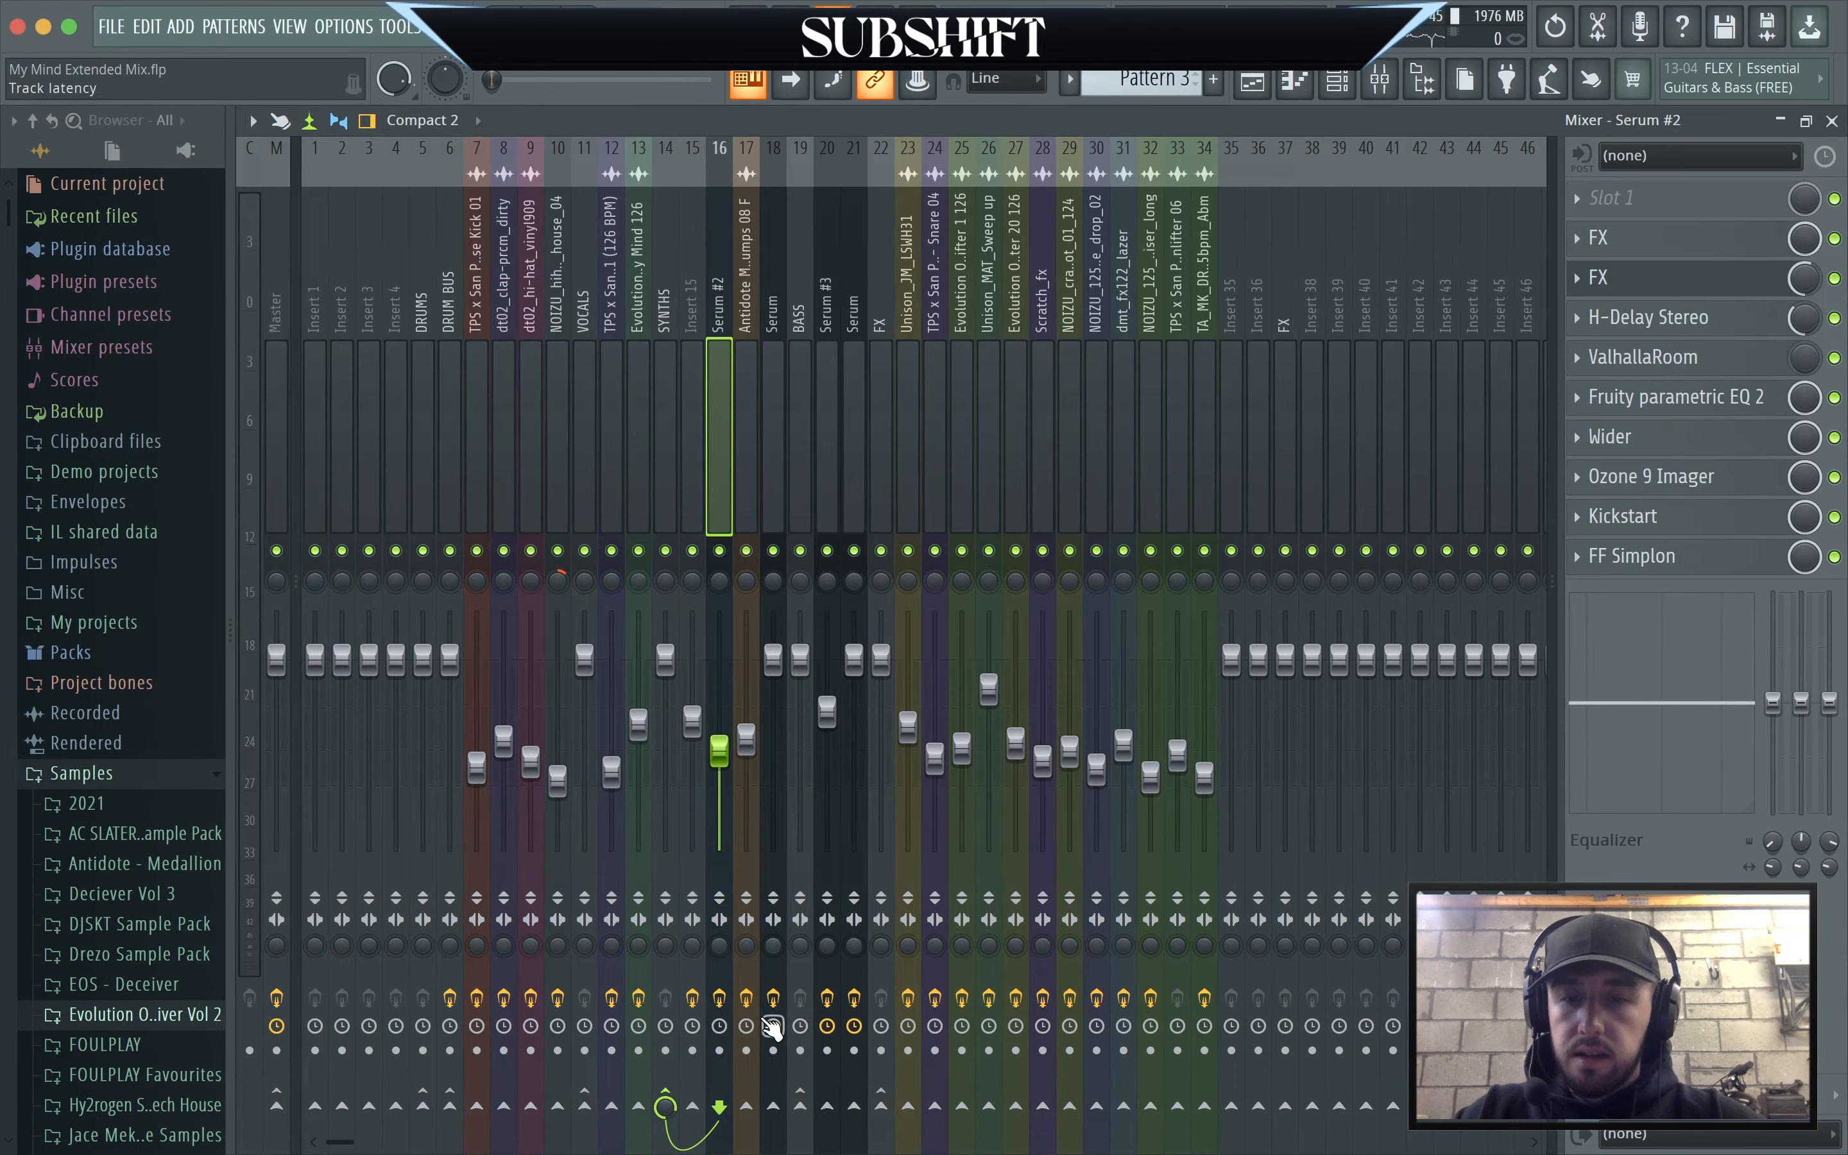
left_click(1338, 79)
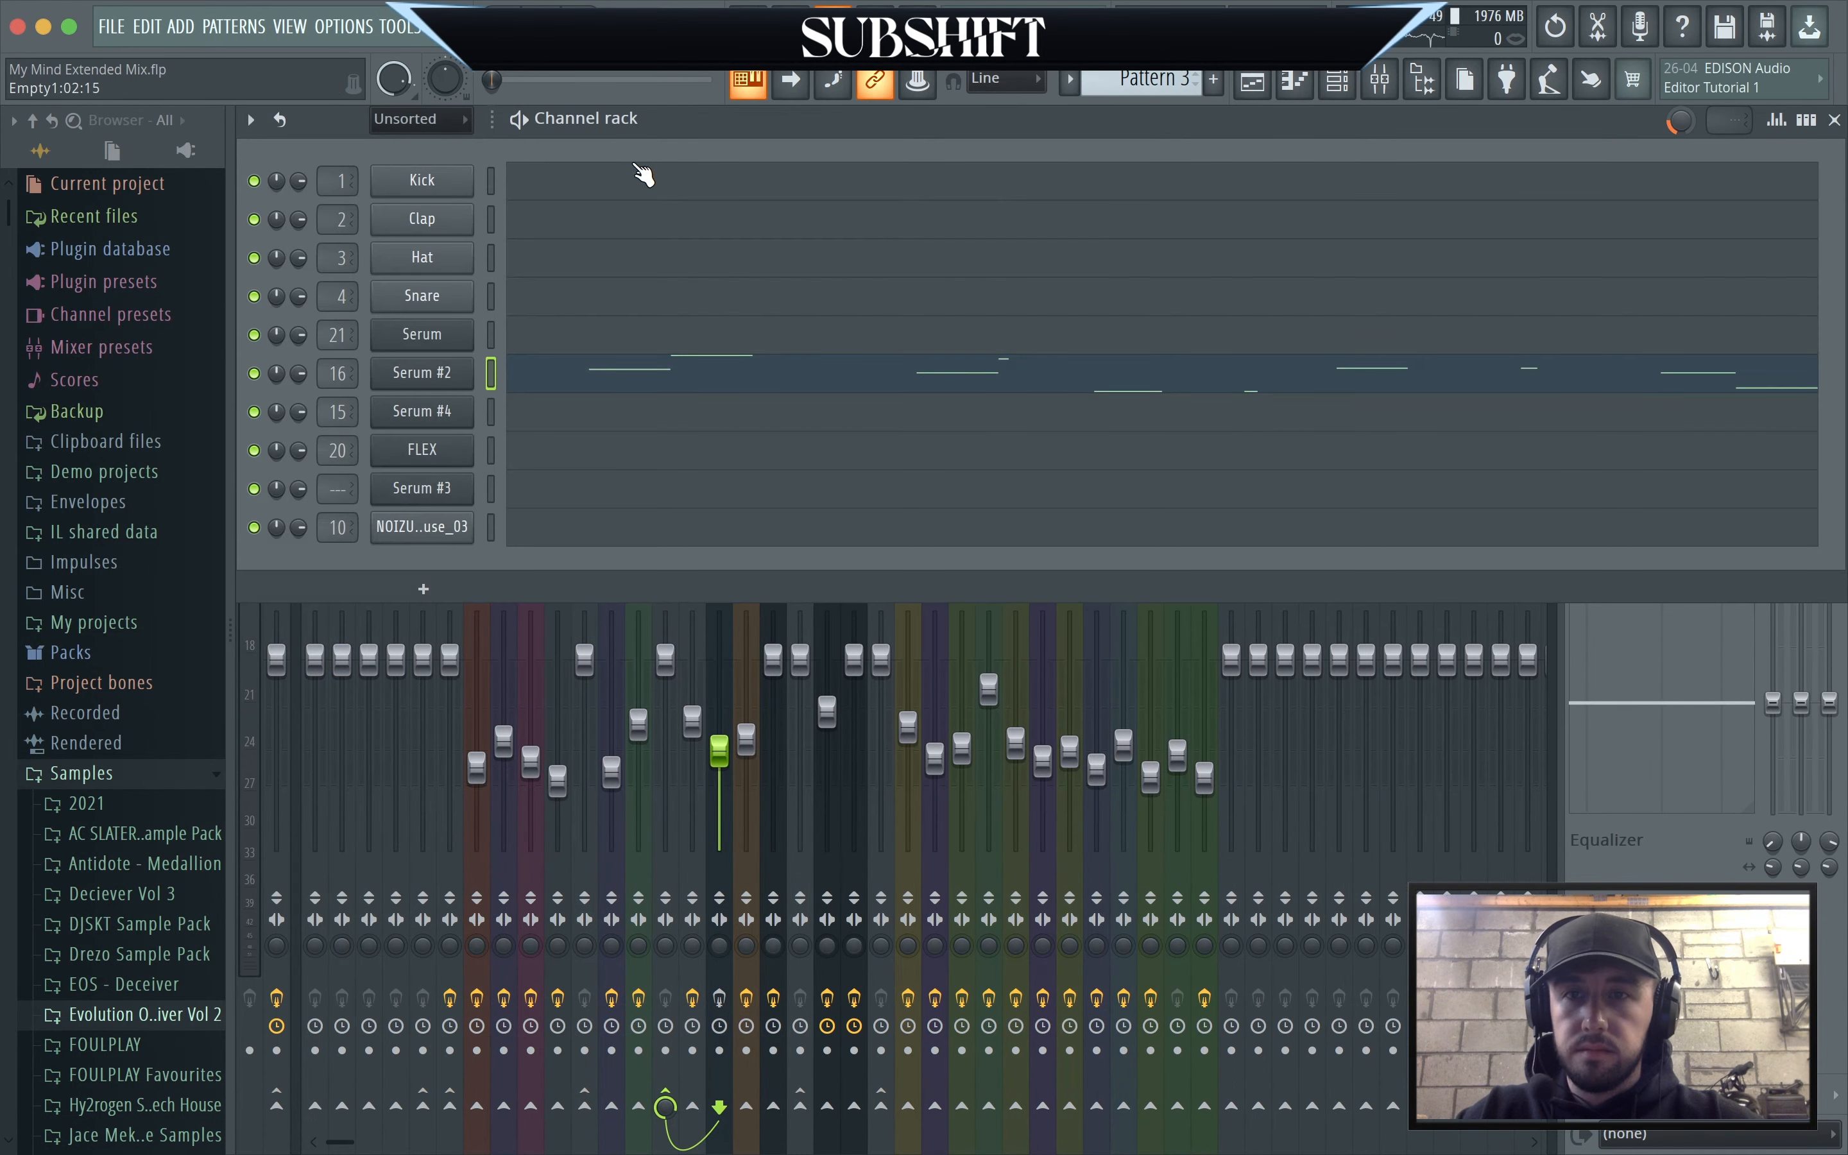
key("space")
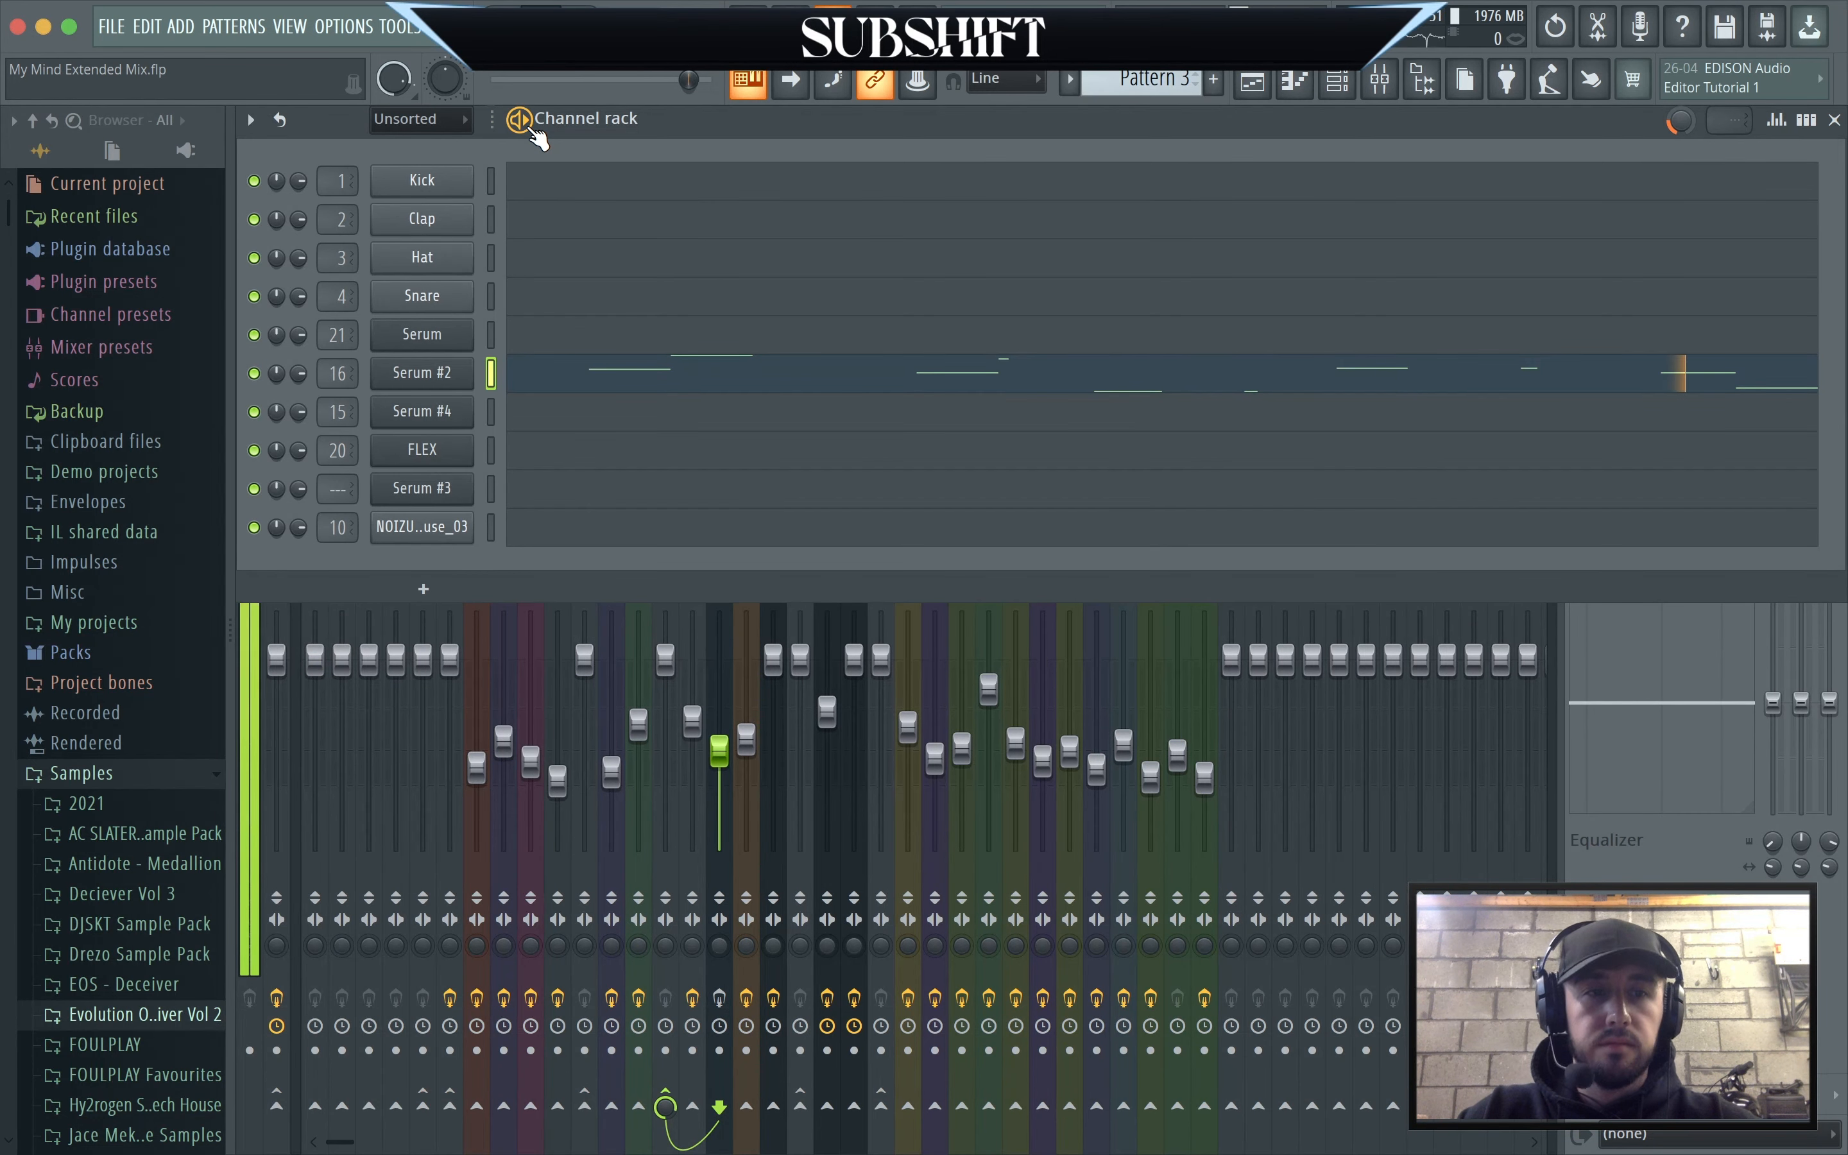
key("space")
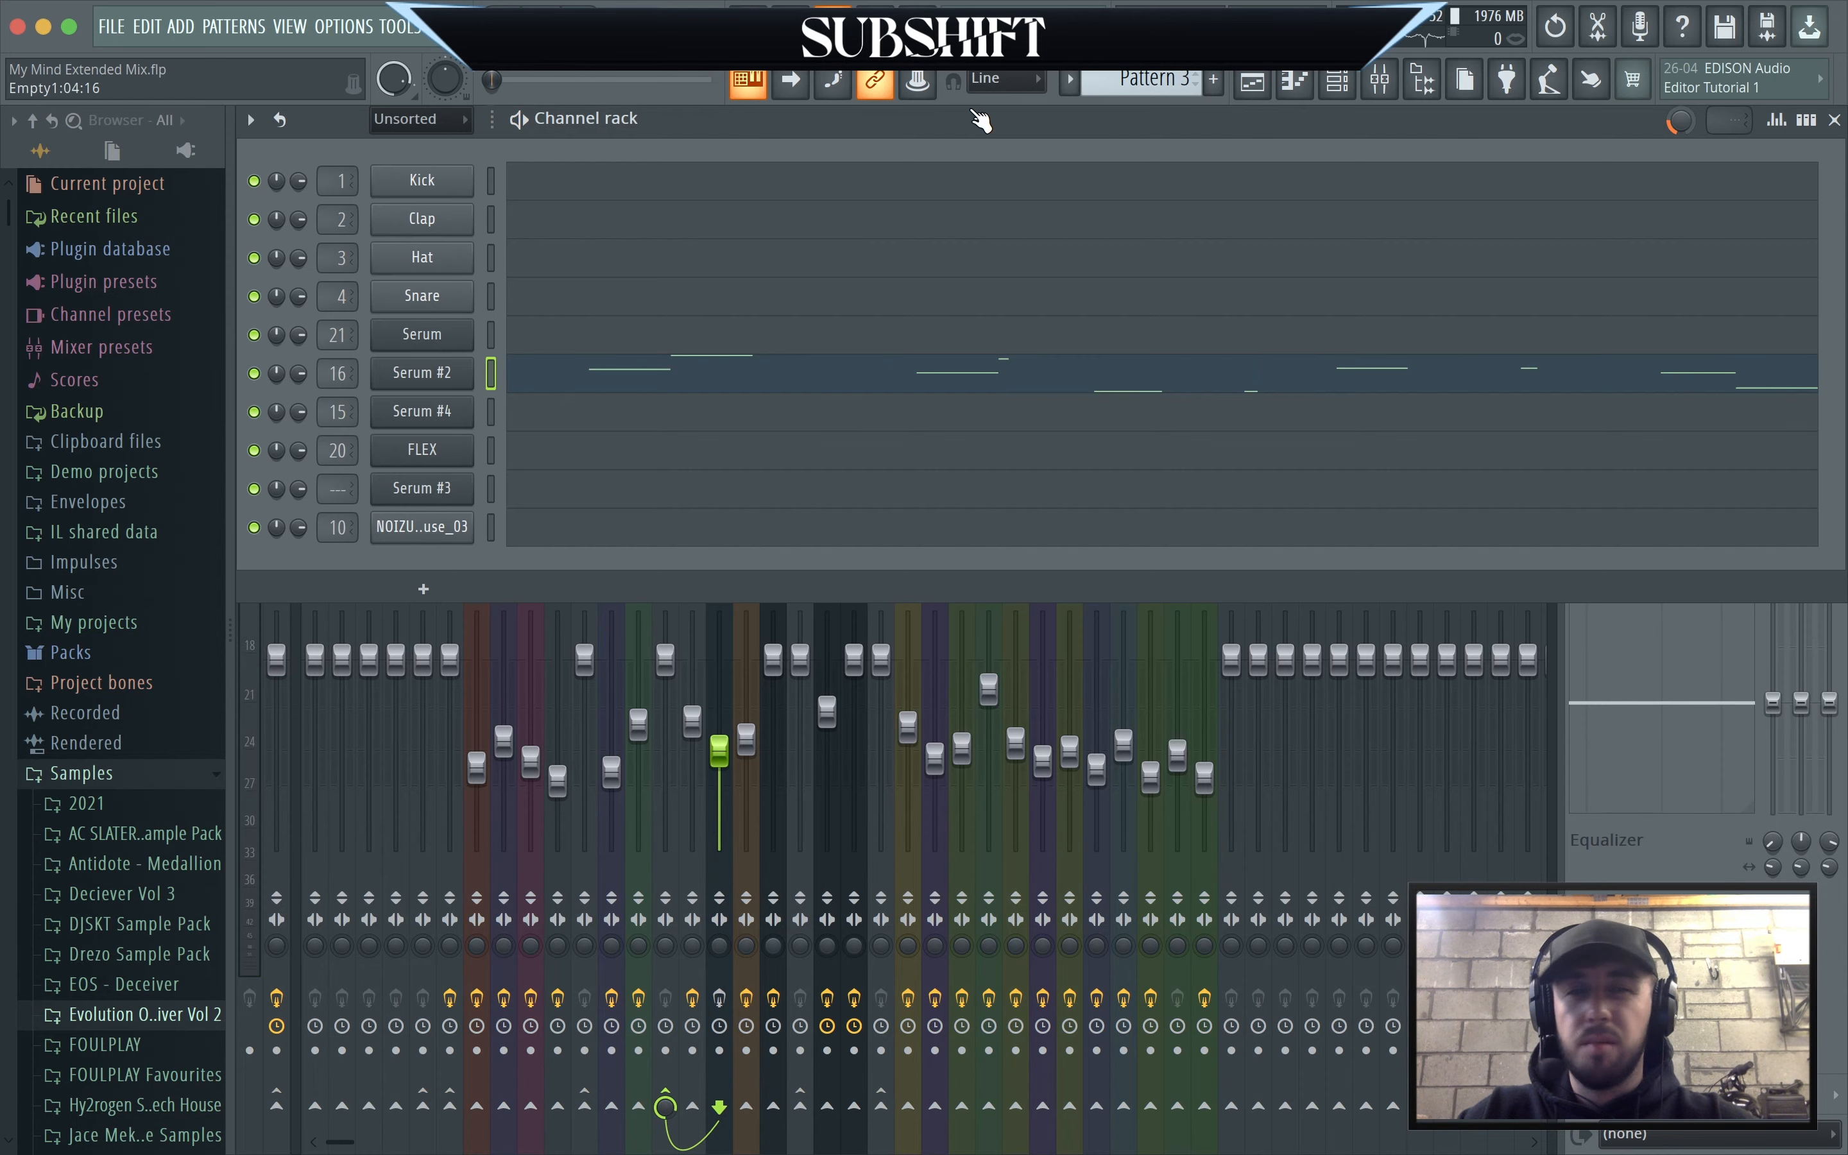
Re-enable effects on the Serum #2 insert and switch off its individual slots from the first FX through Ozone 9 Imager.
left_click(1834, 120)
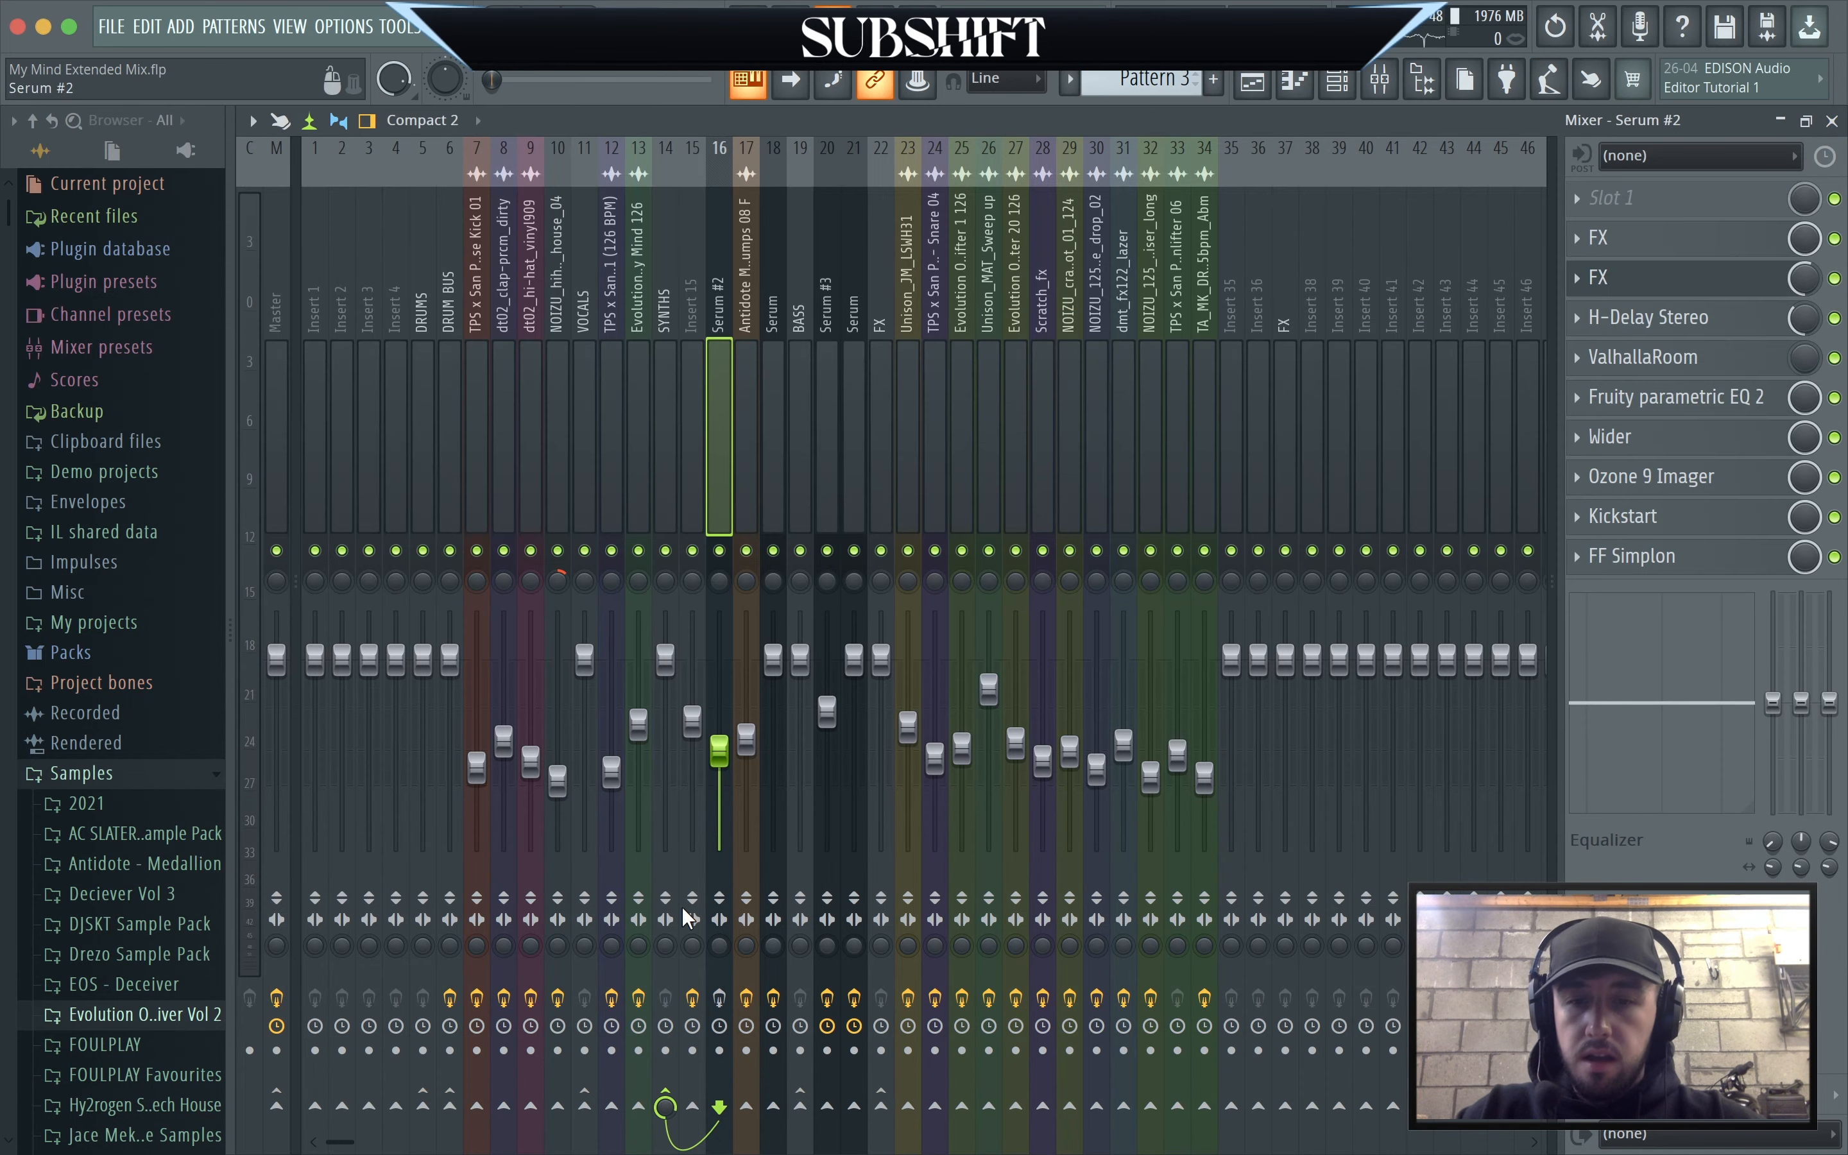
left_click(720, 998)
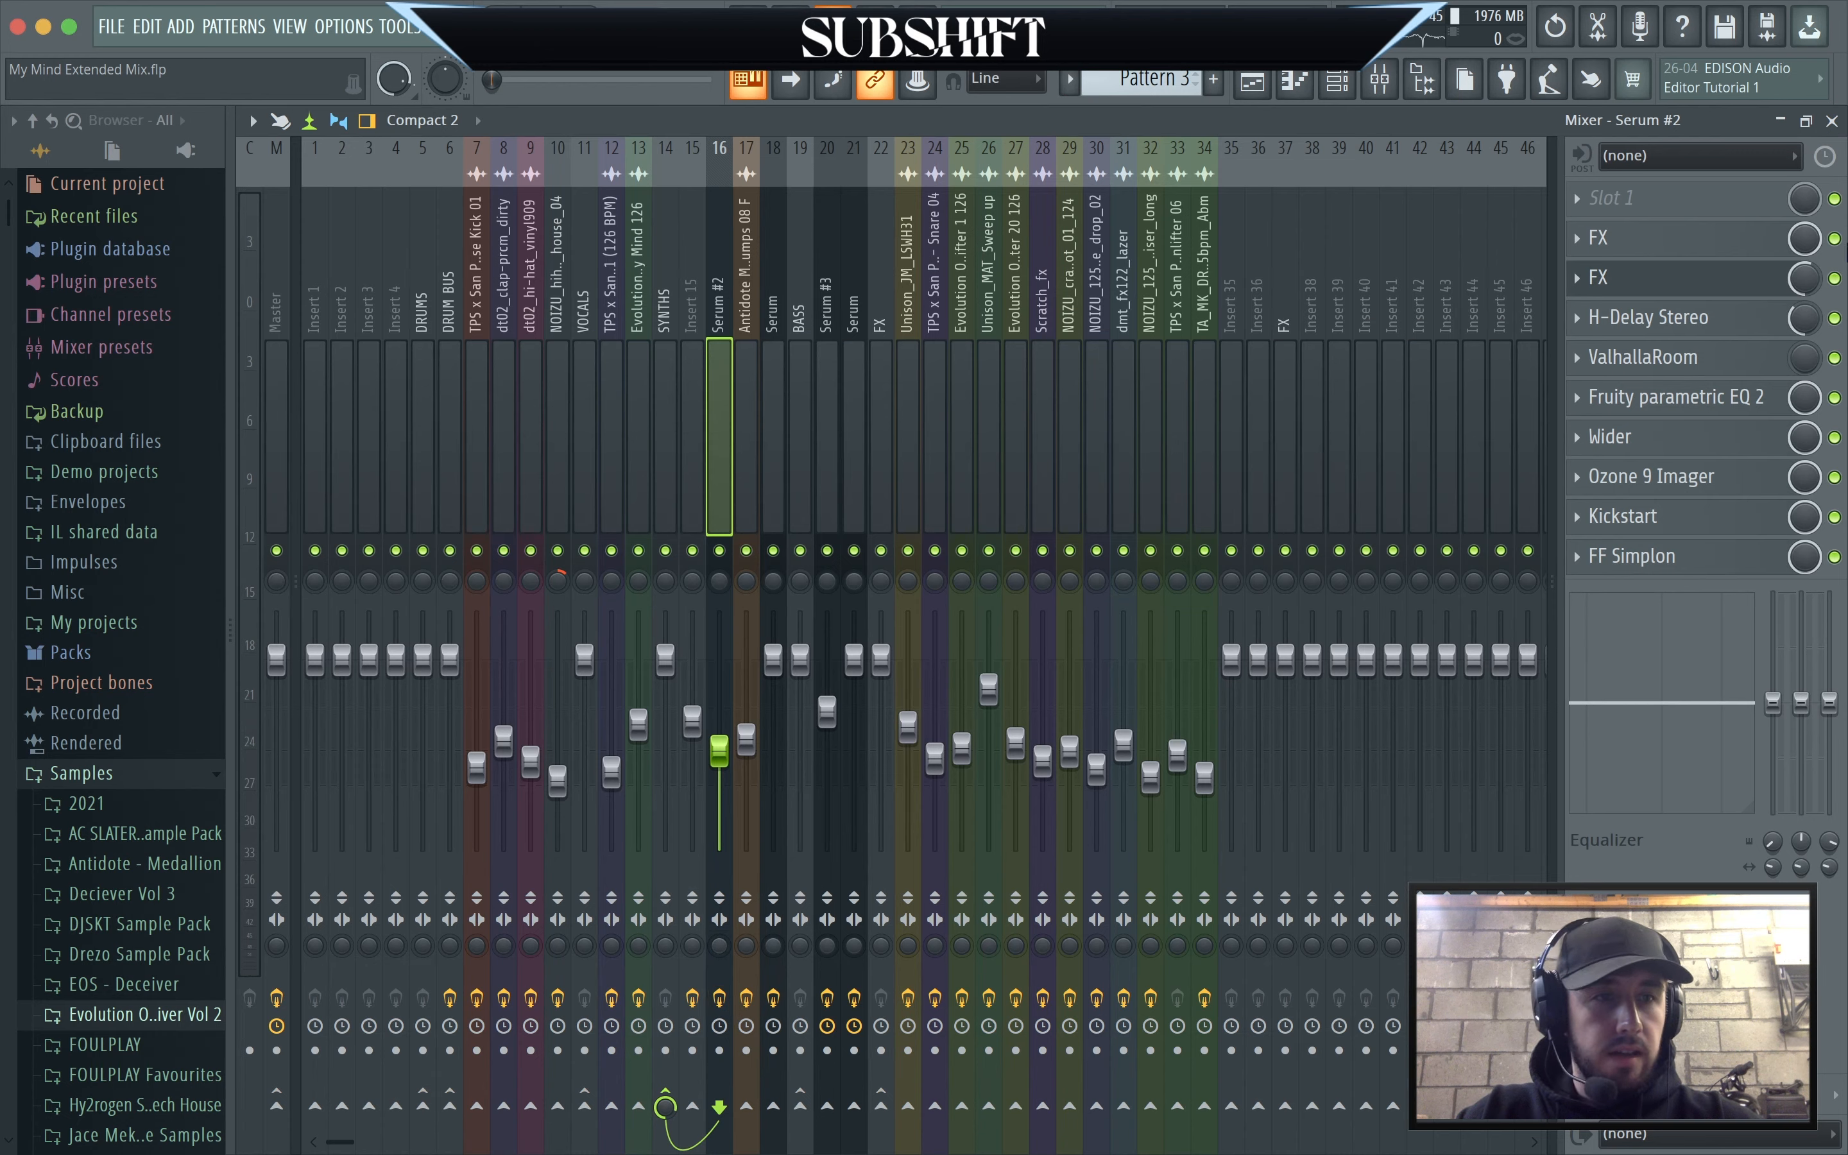
left_click(1835, 240)
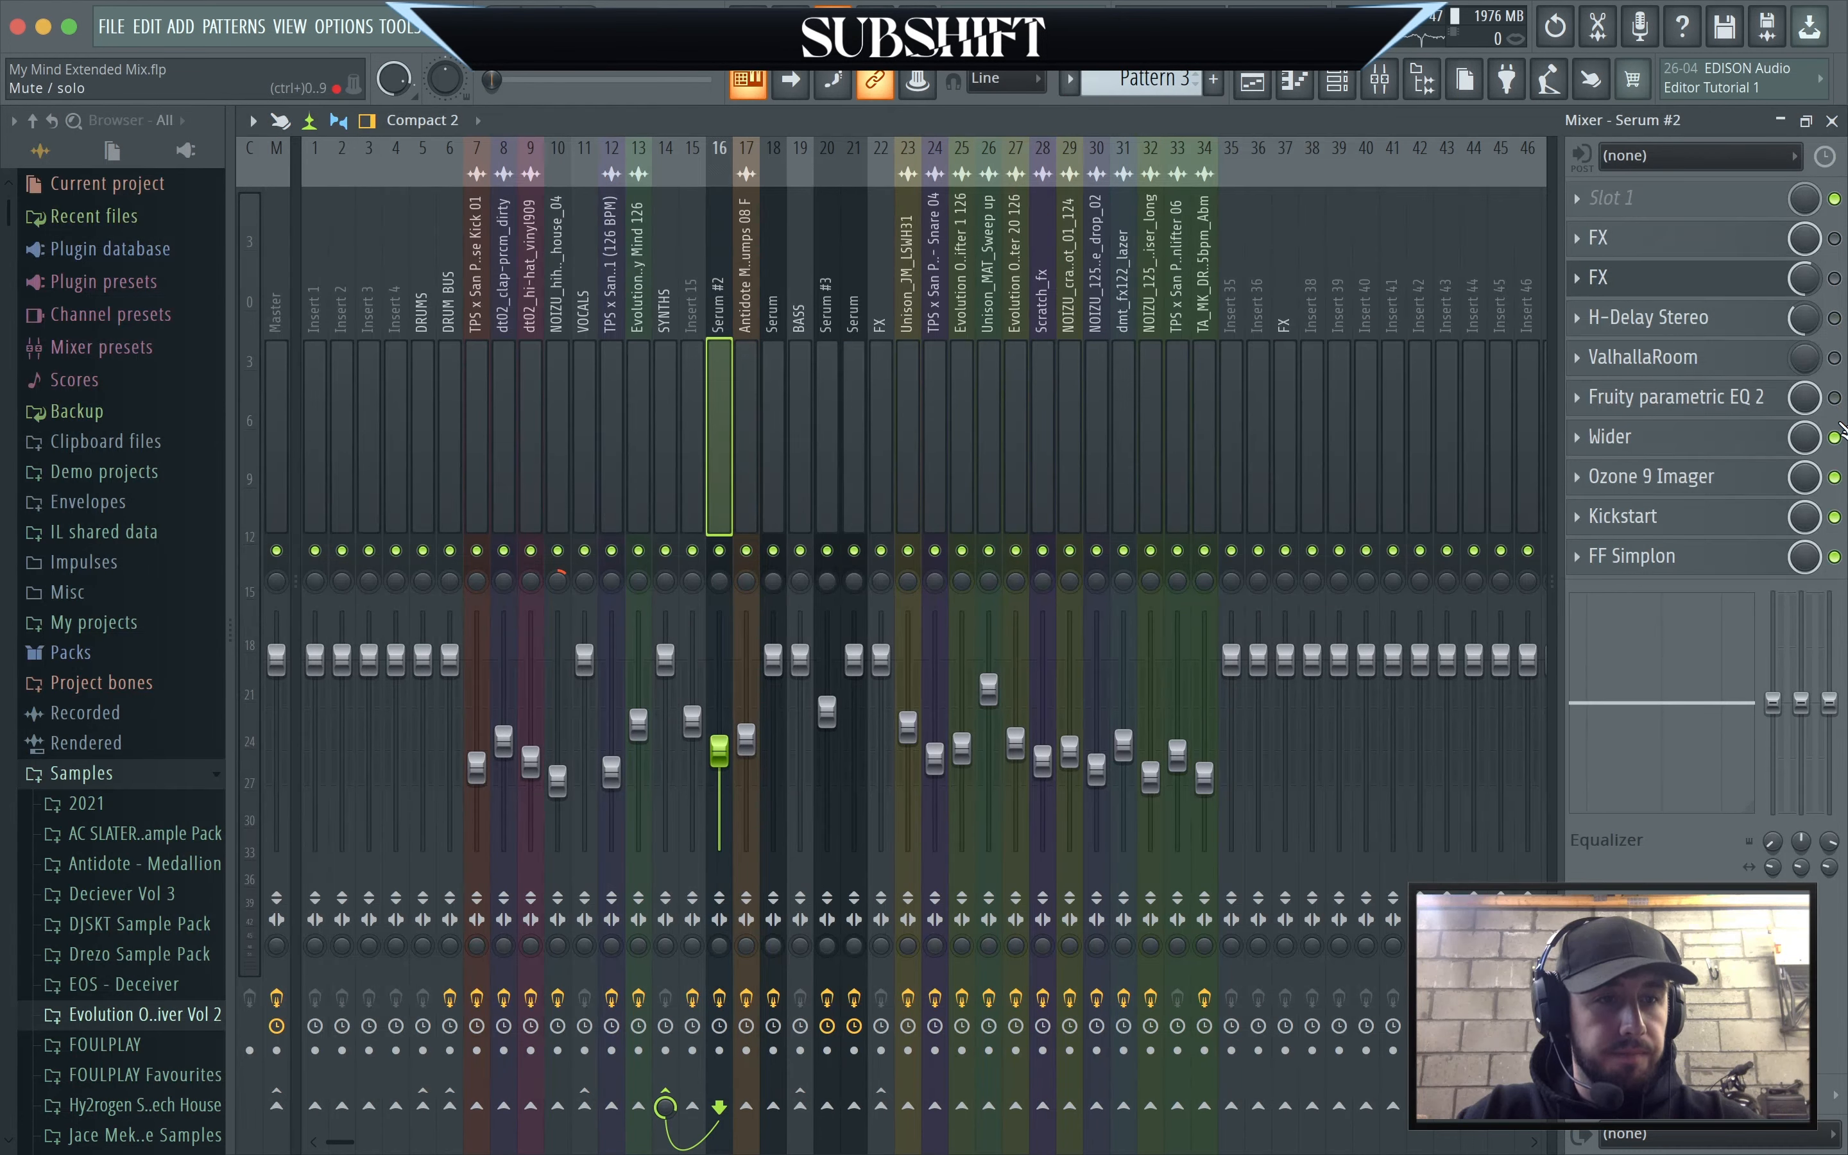
Enable the first FX slot on Serum #2, examine its Effector Lo-Fi settings and play the pattern through it.
left_click(1834, 240)
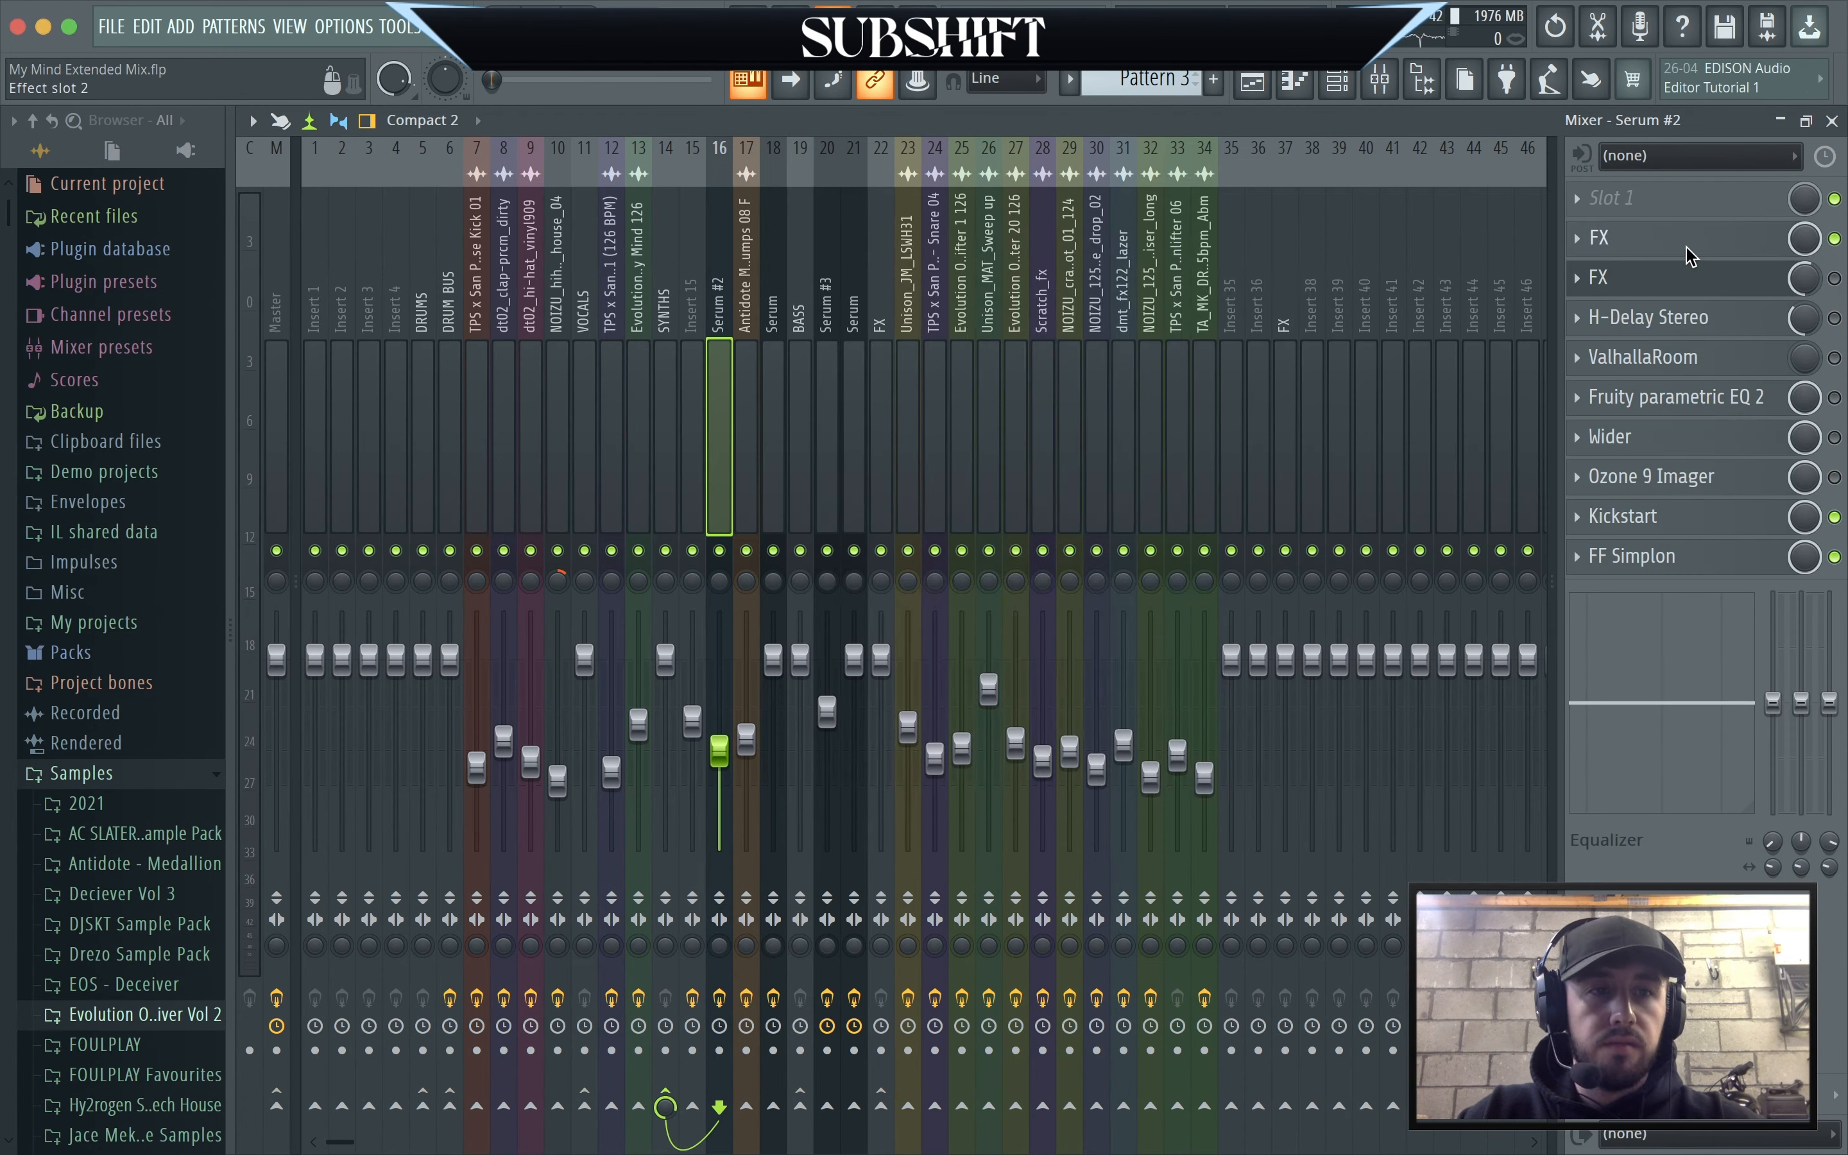
left_click(1598, 238)
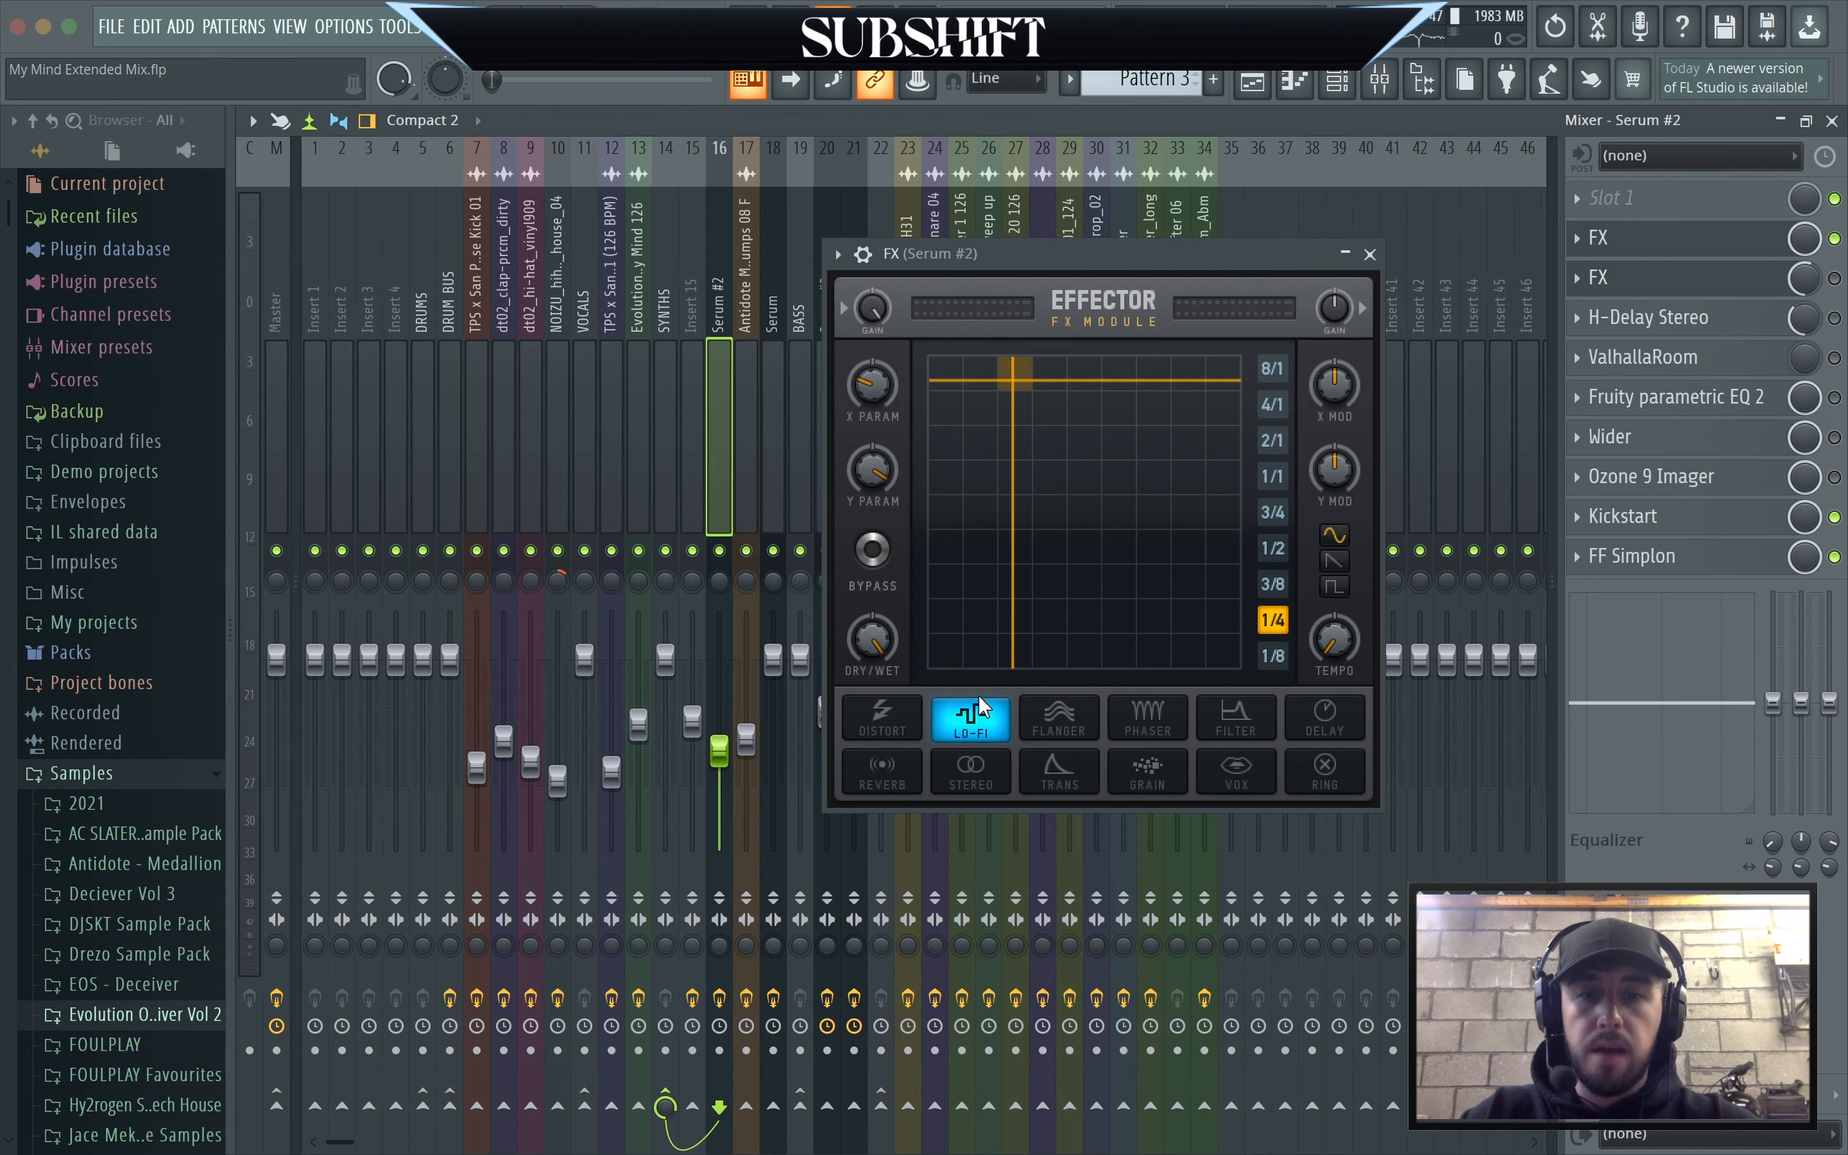
left_click(1370, 254)
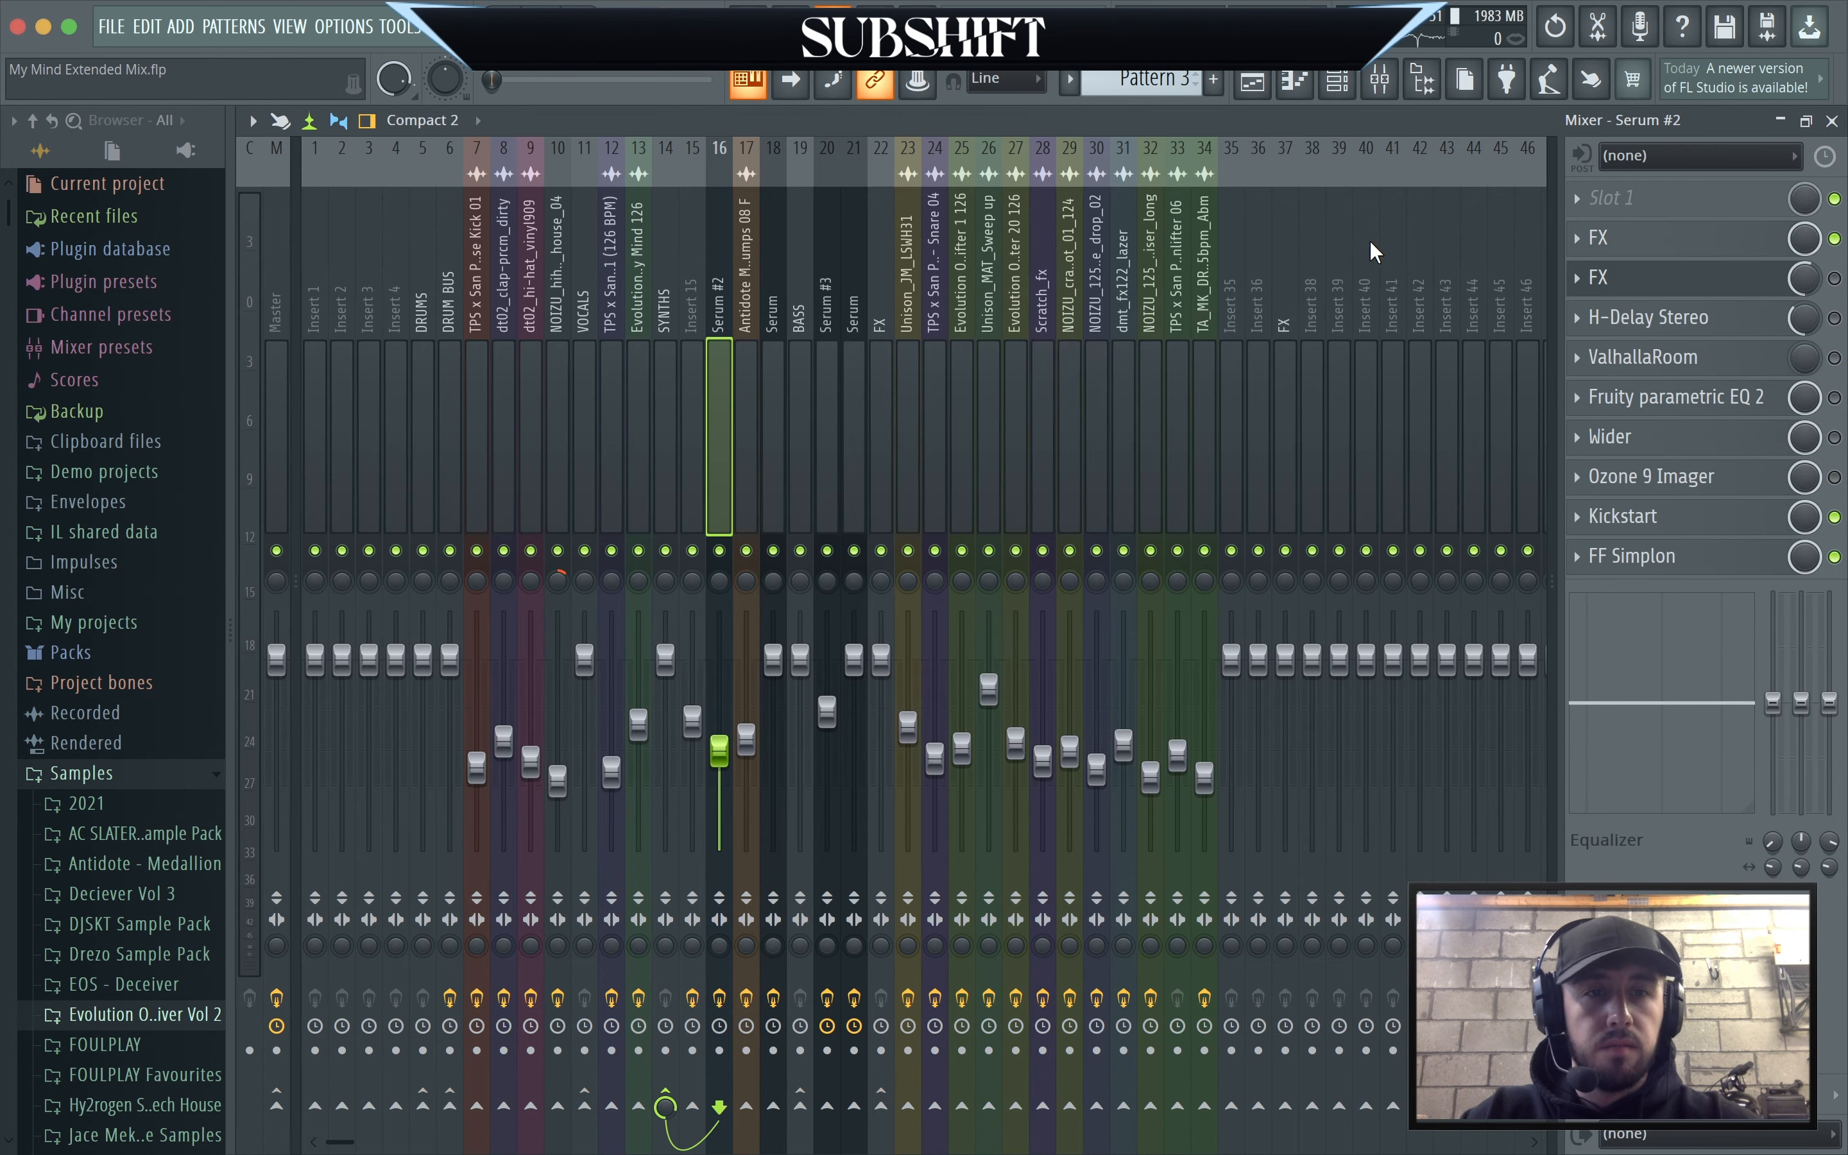
key("space")
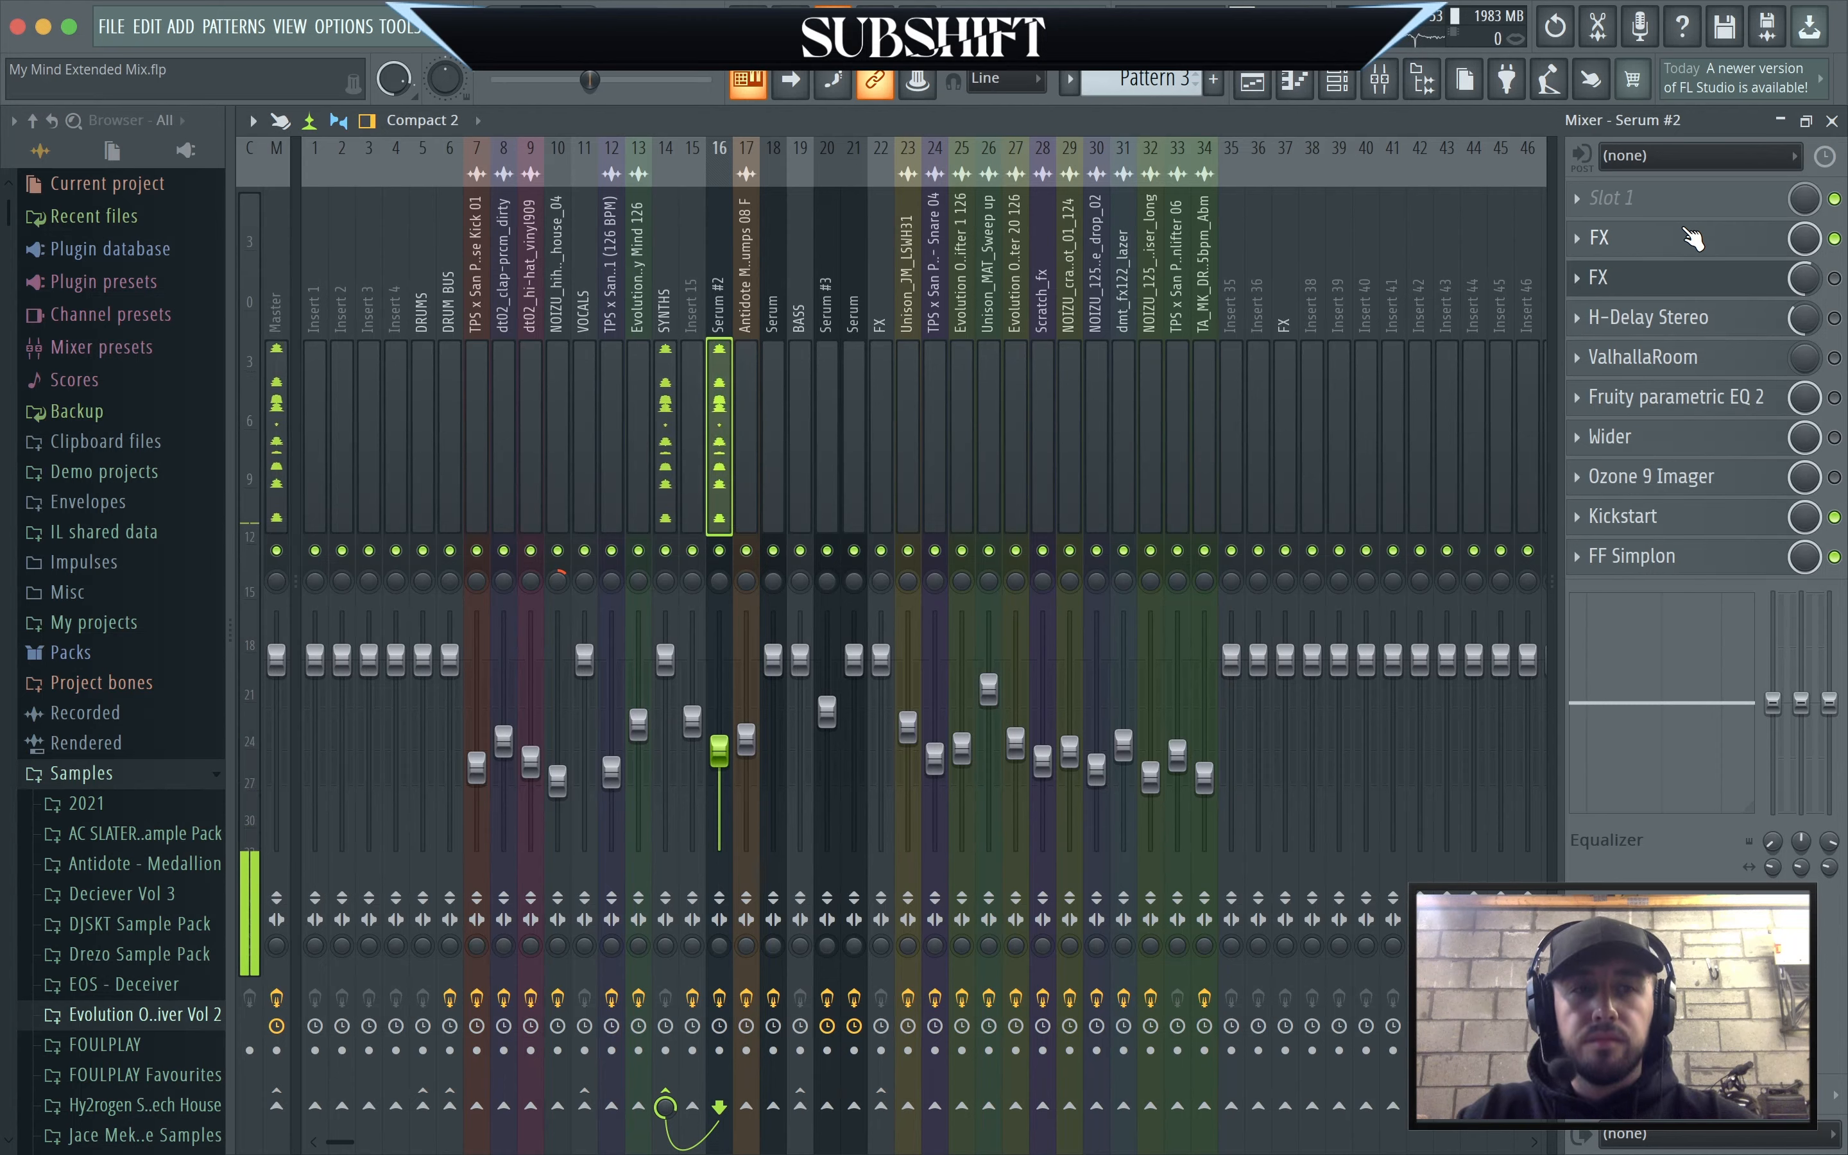
key("space")
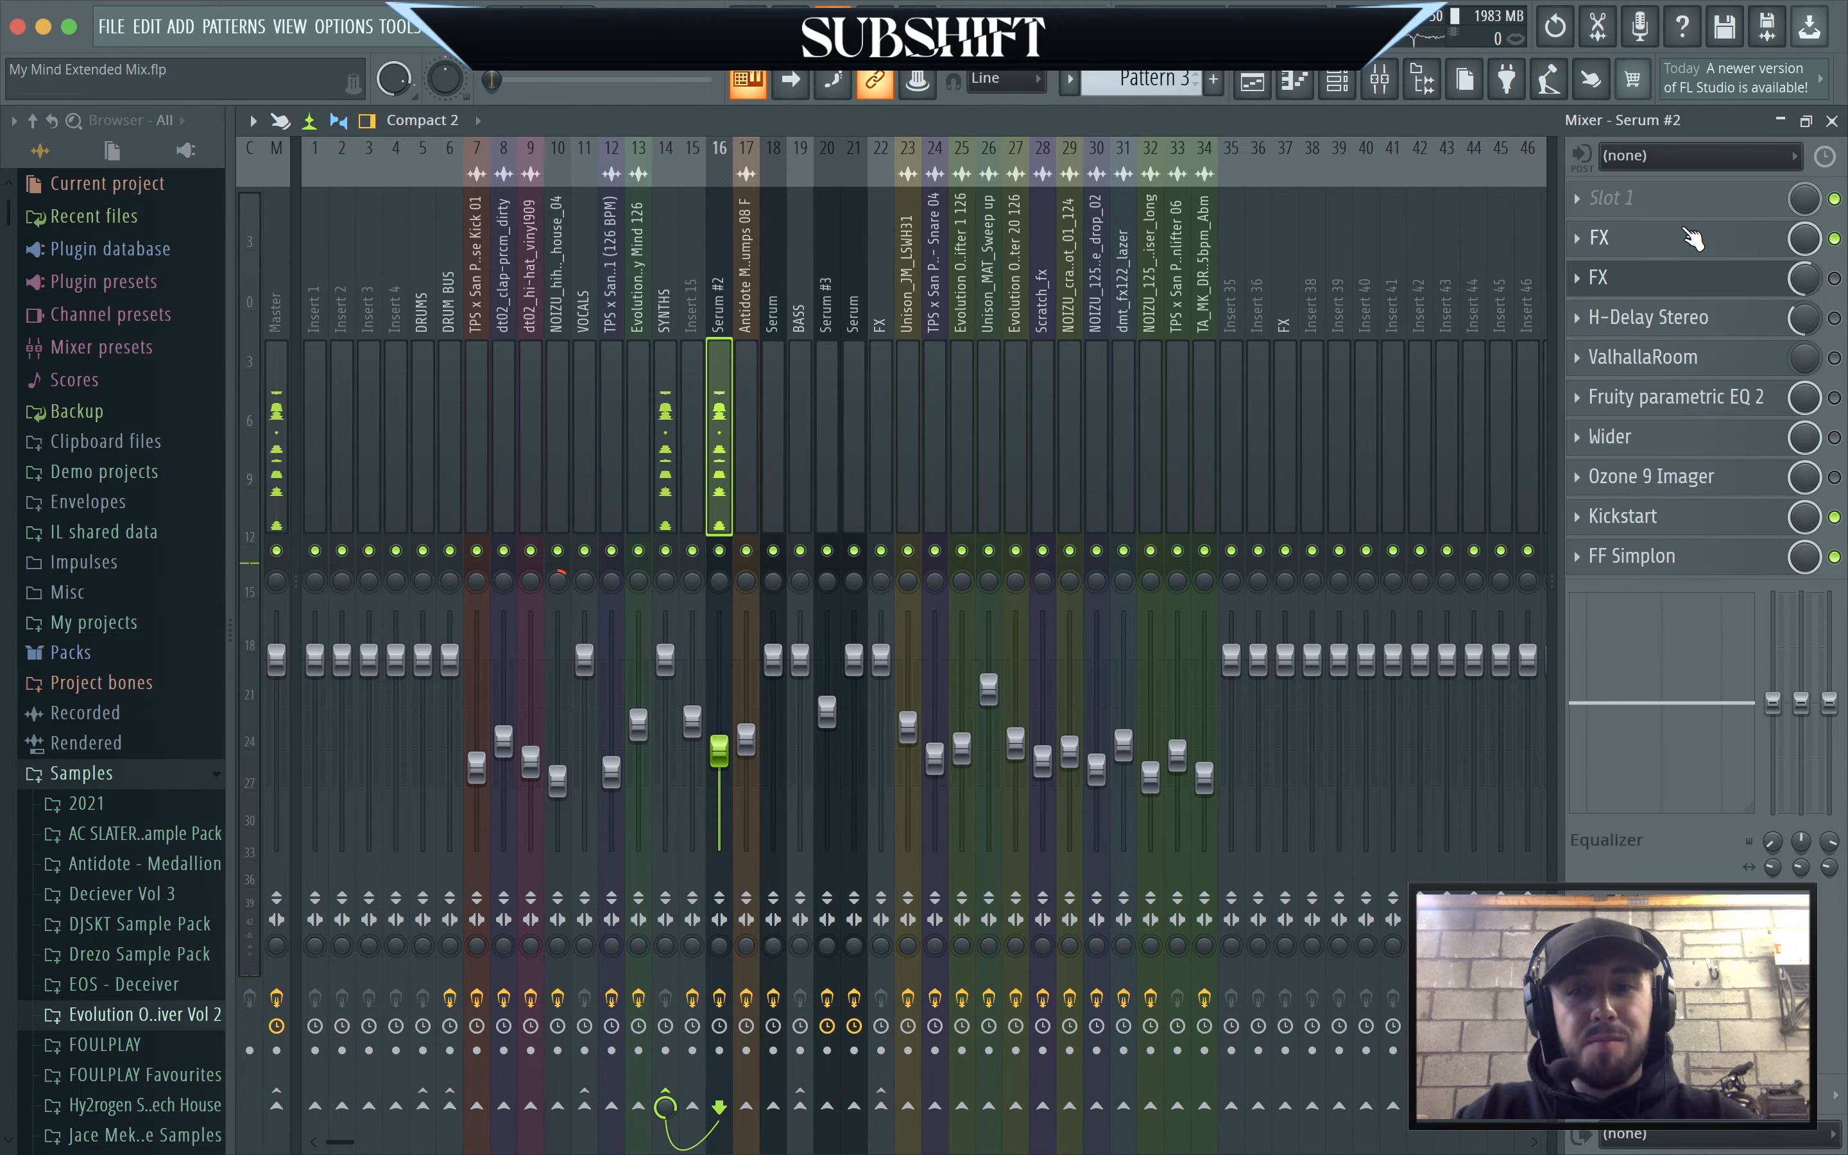
Enable the second FX slot on Serum #2, inspect its Effector Lo-Fi settings and audition the added effect.
left_click(1835, 278)
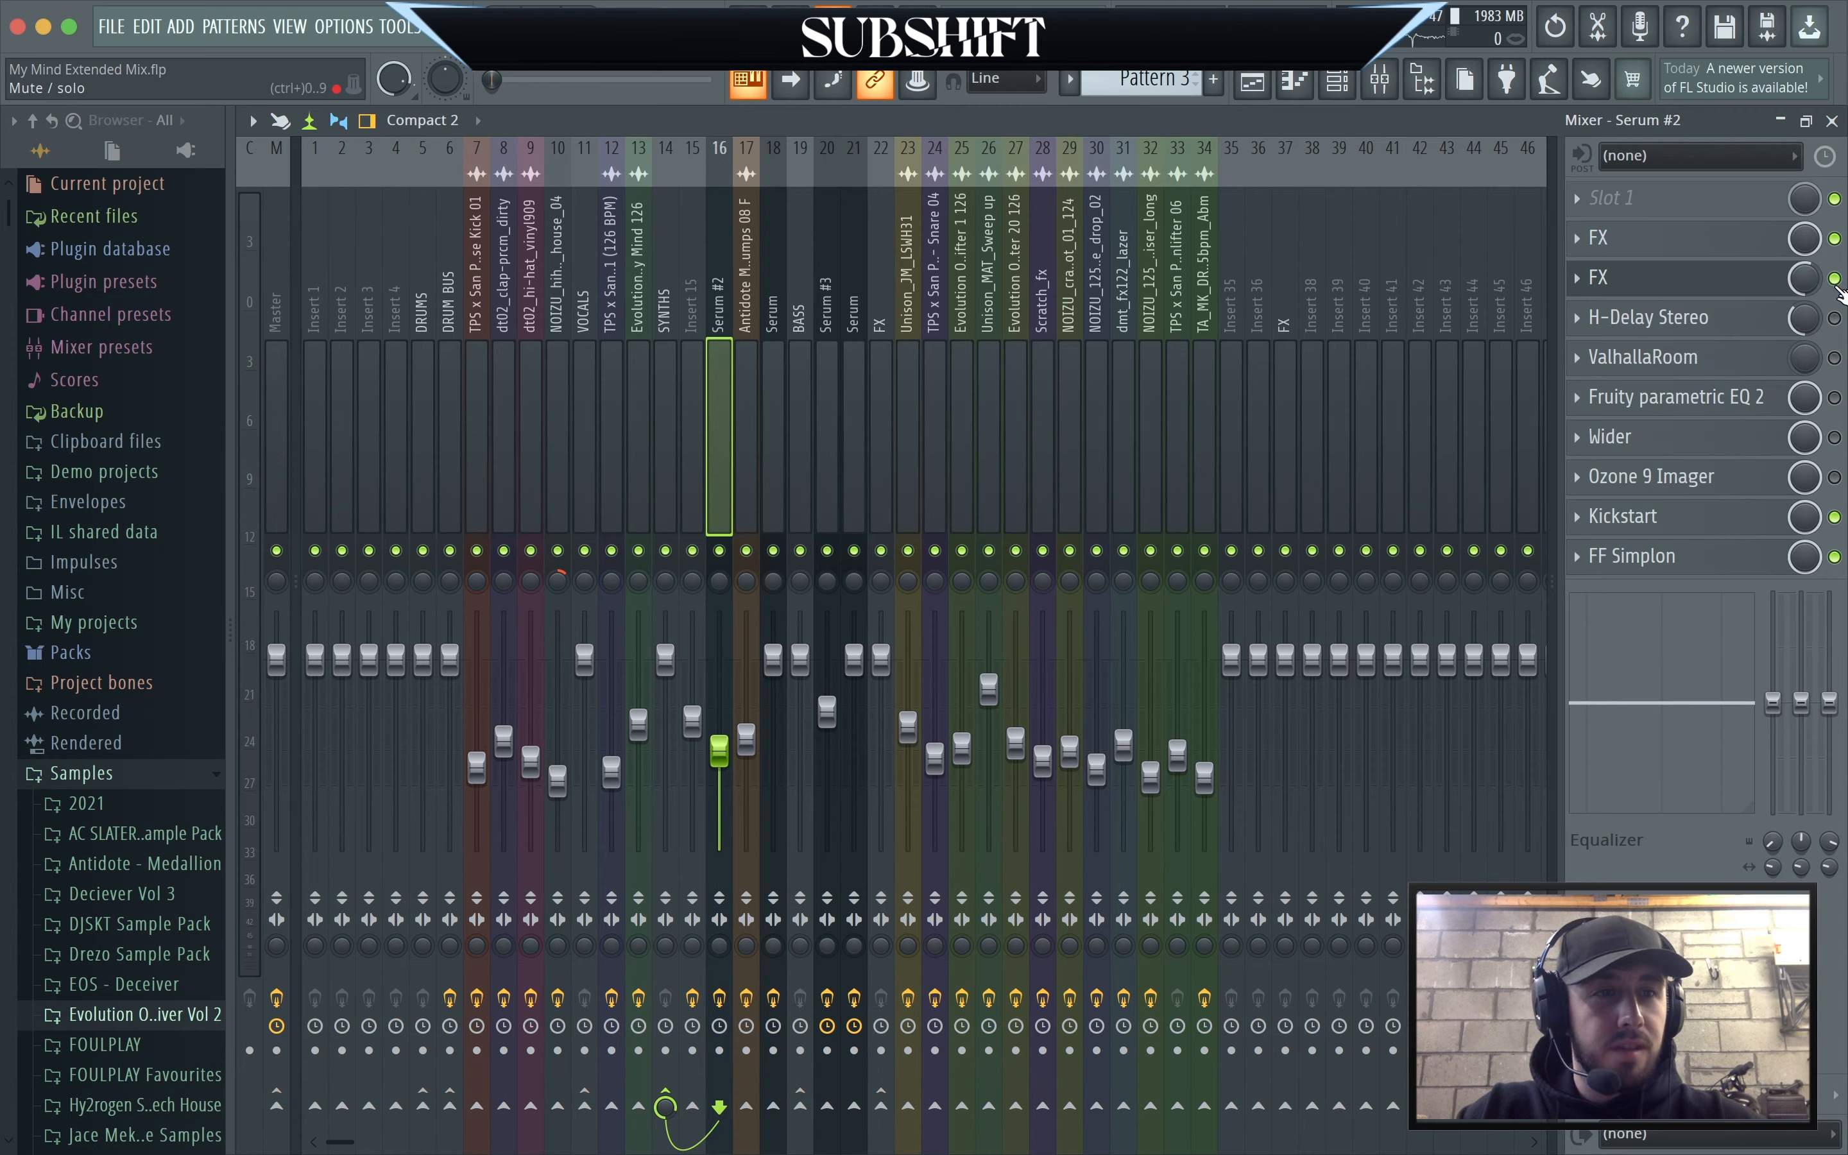
left_click(1676, 290)
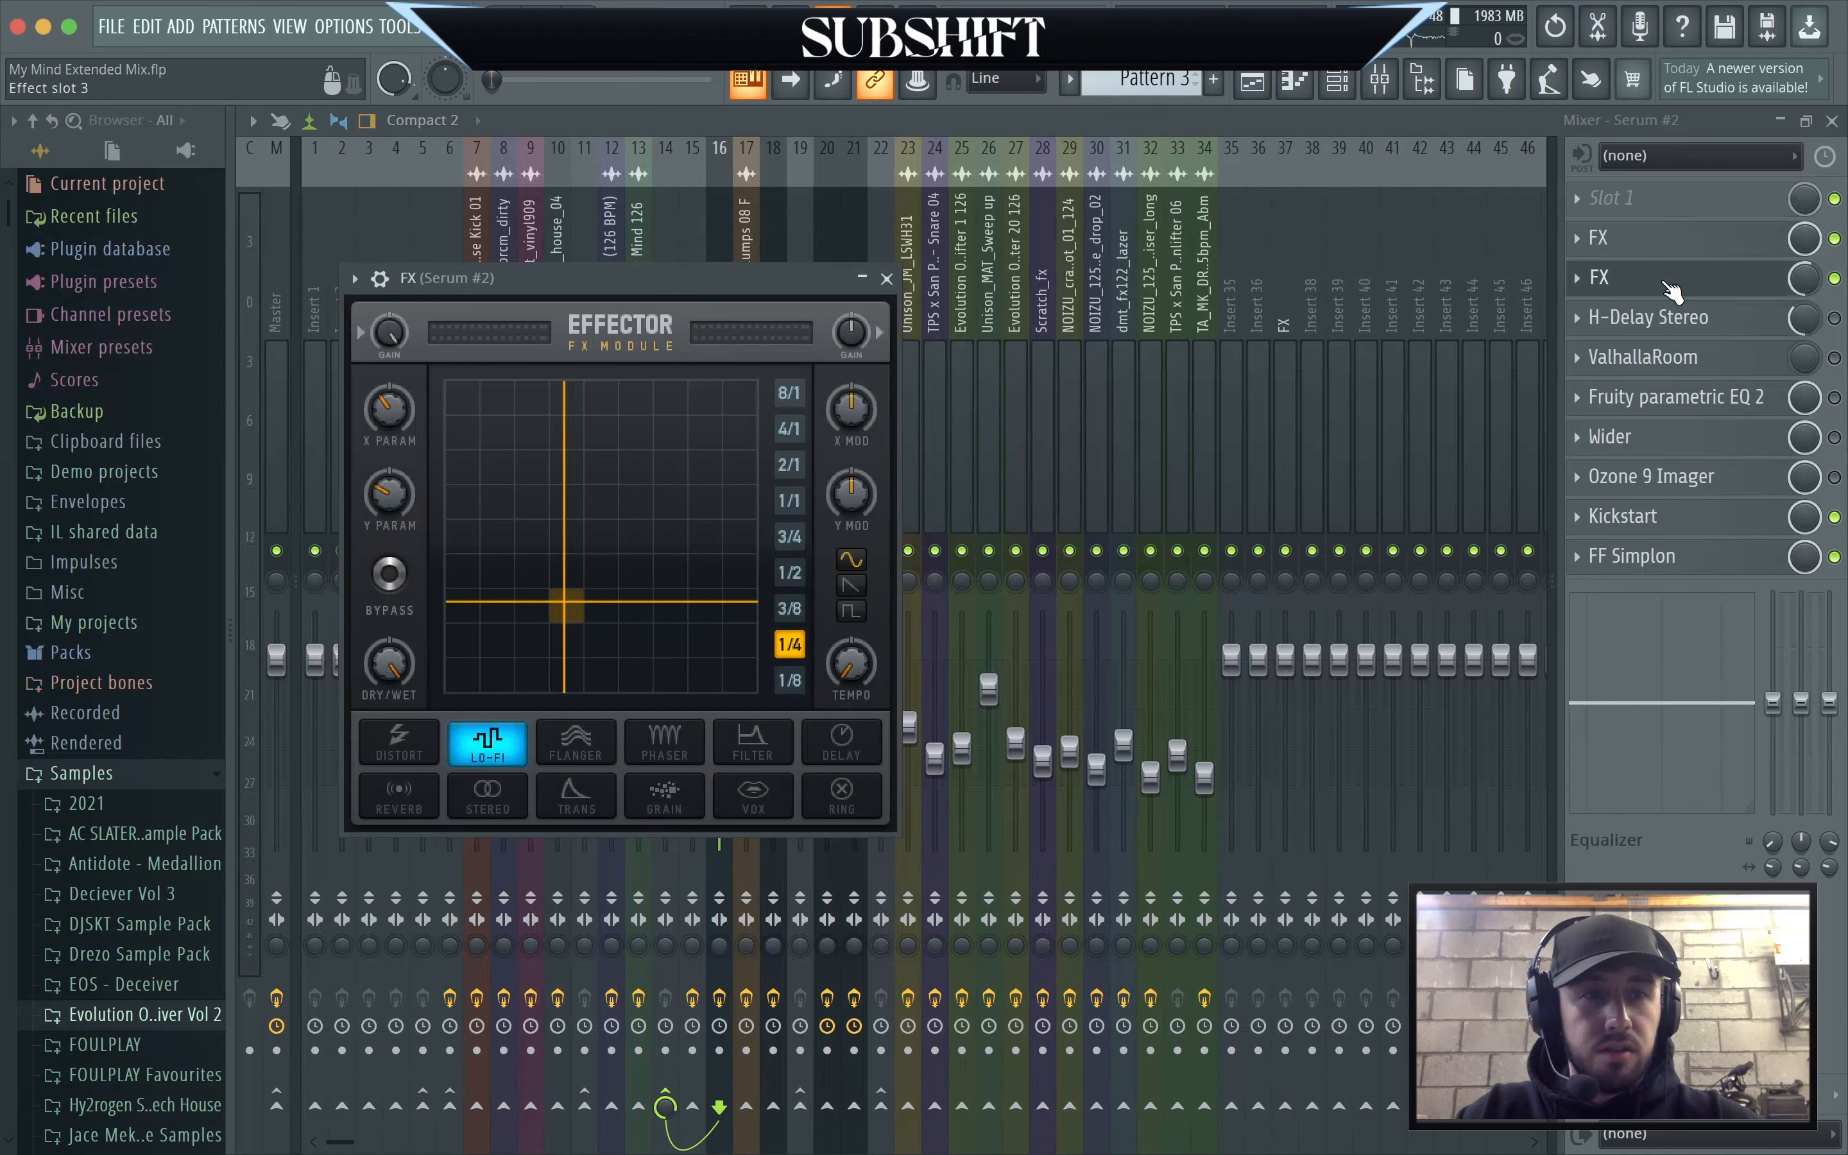
left_click(884, 284)
key("space")
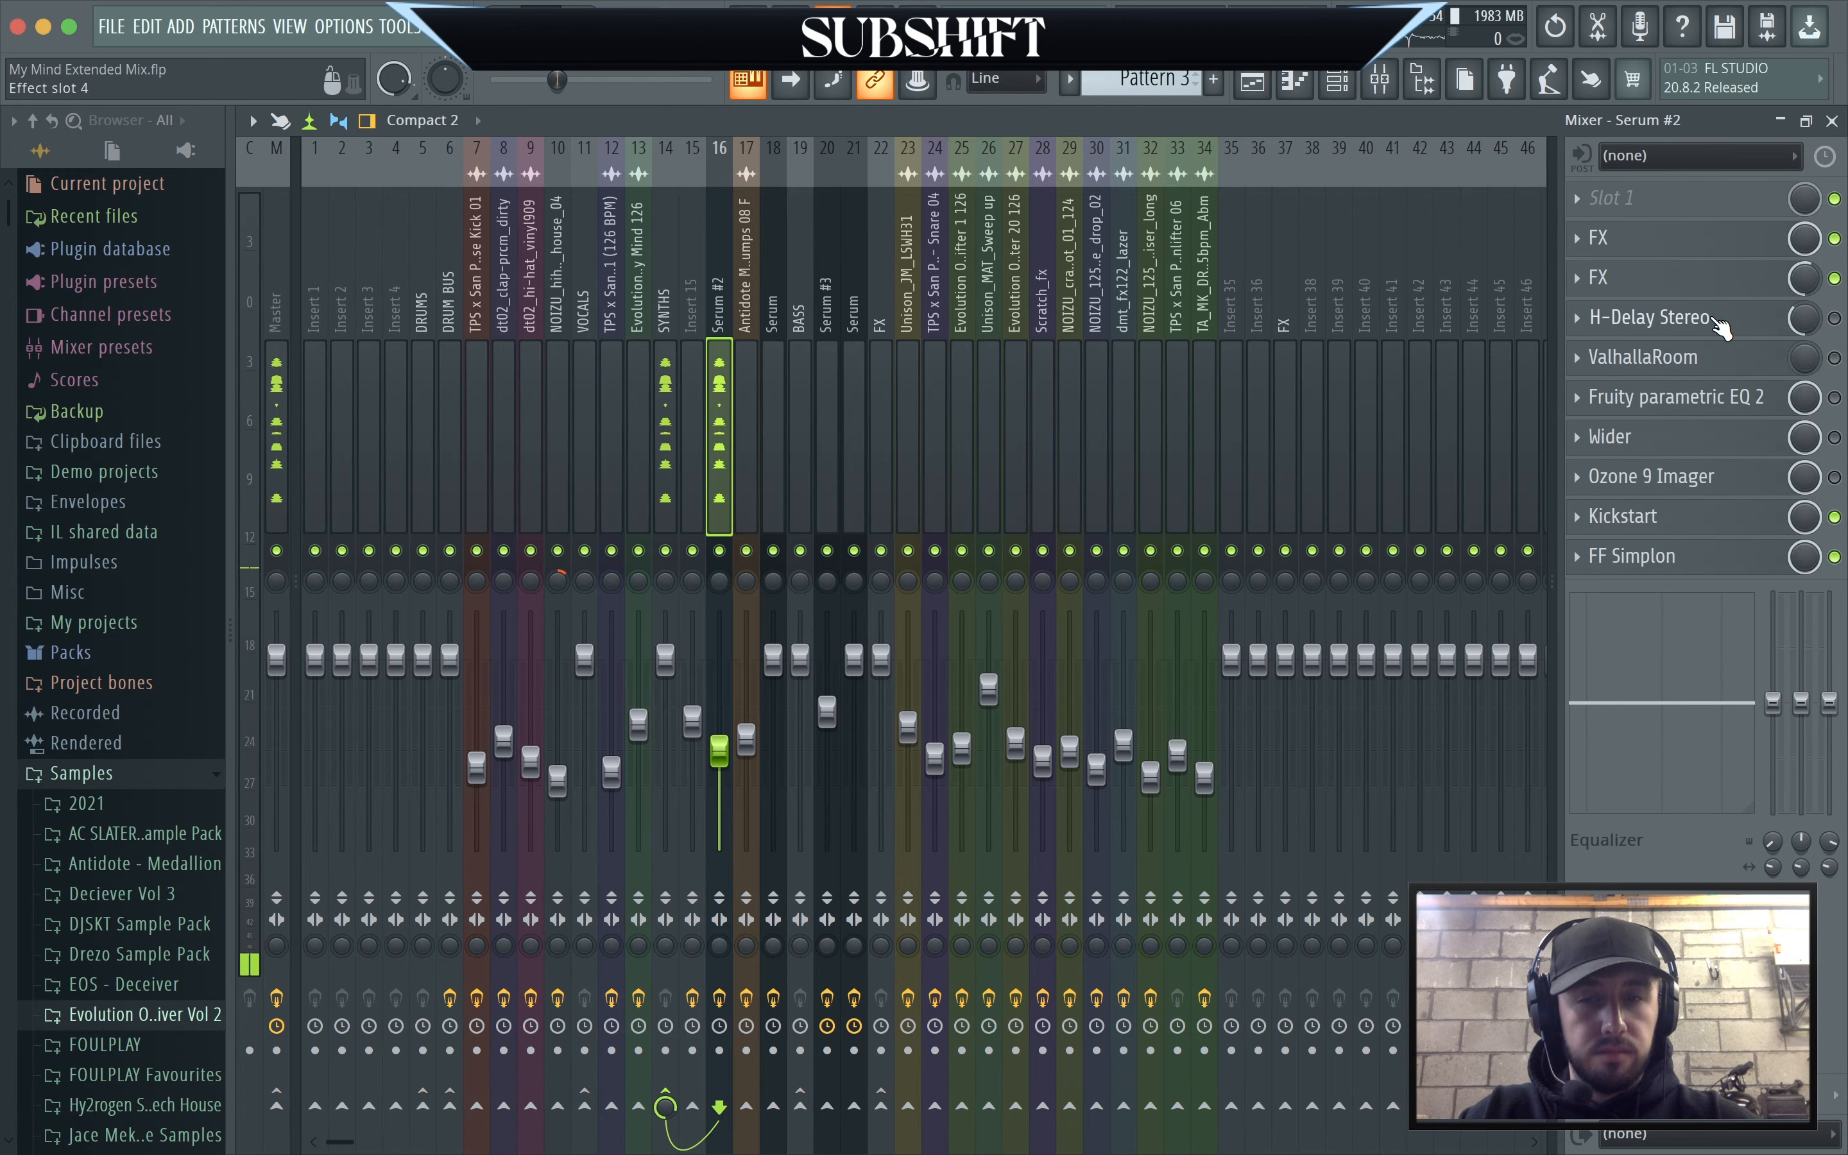
key("space")
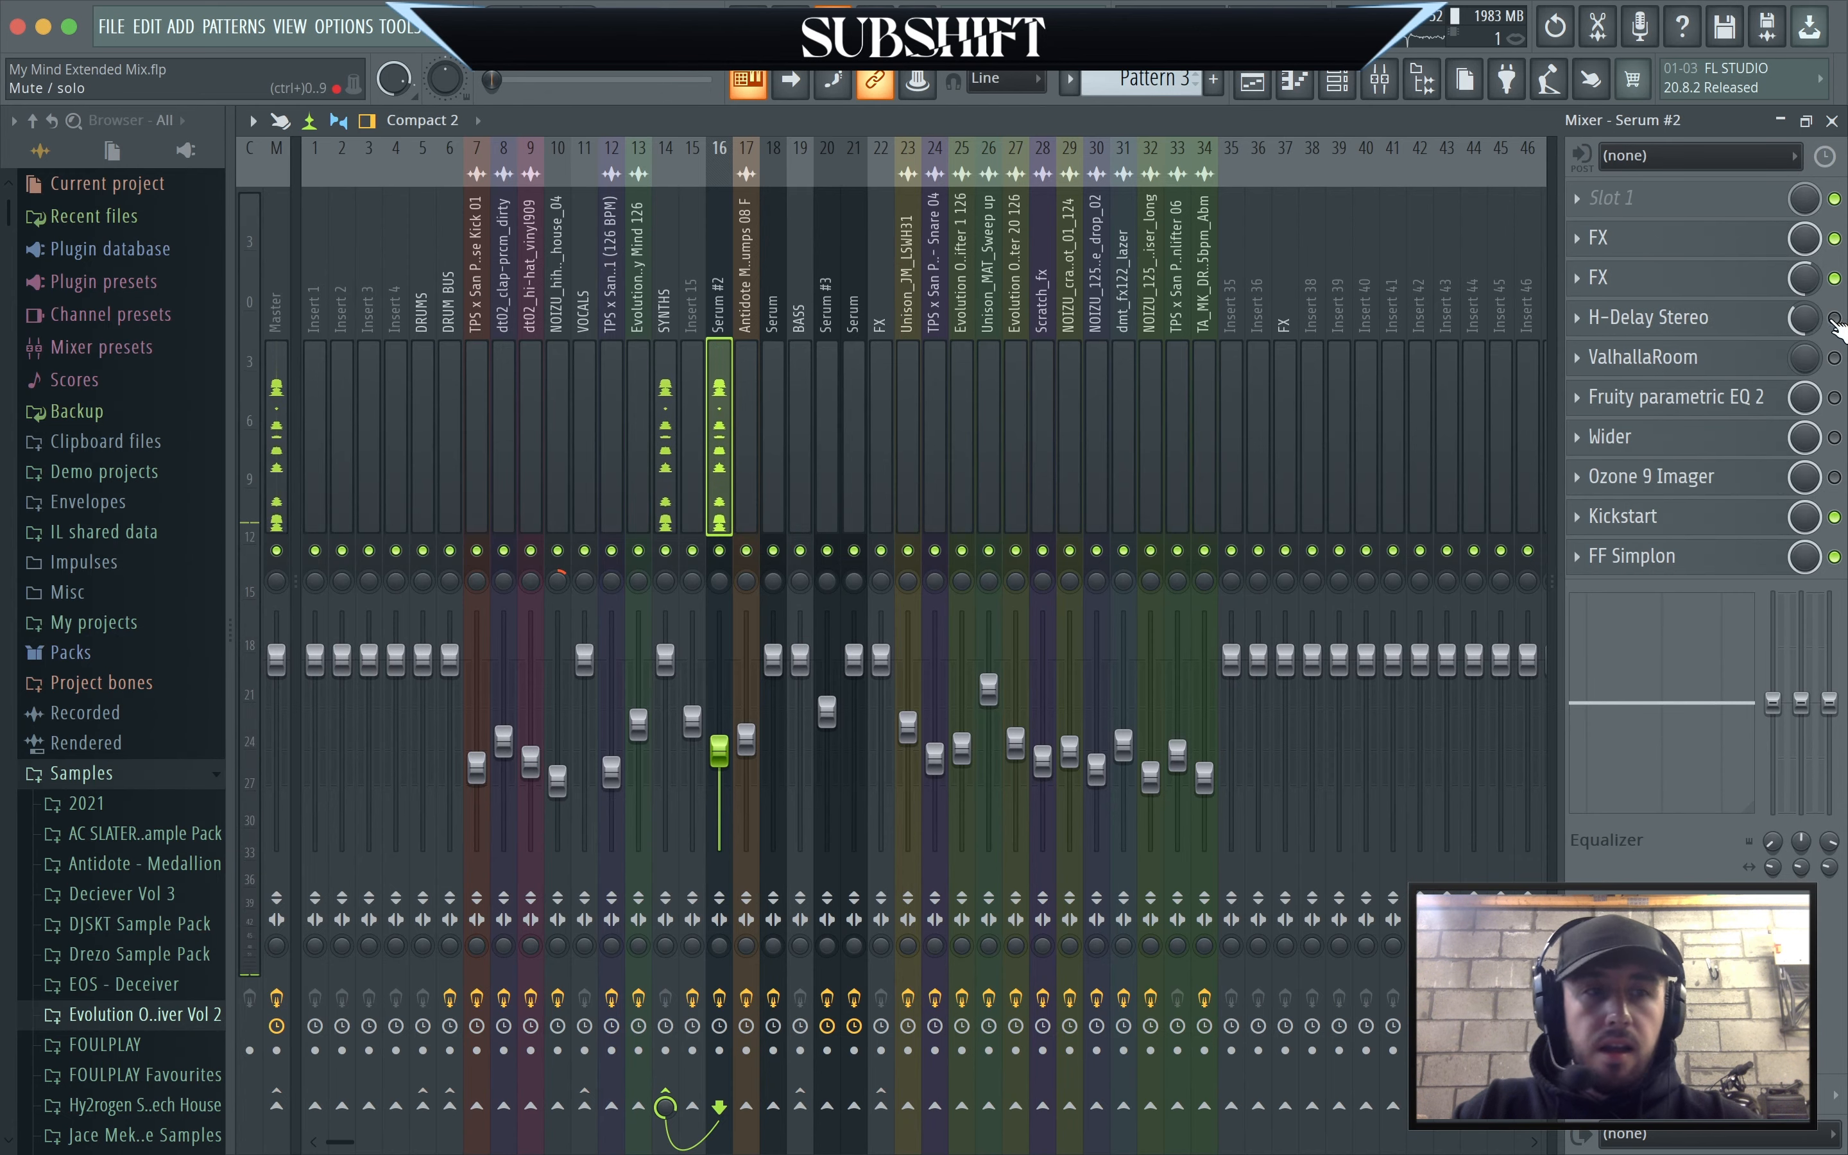
Enable H-Delay Stereo, ValhallaRoom and Fruity parametric EQ 2 on Serum #2 and examine the EQ curve.
left_click(1835, 318)
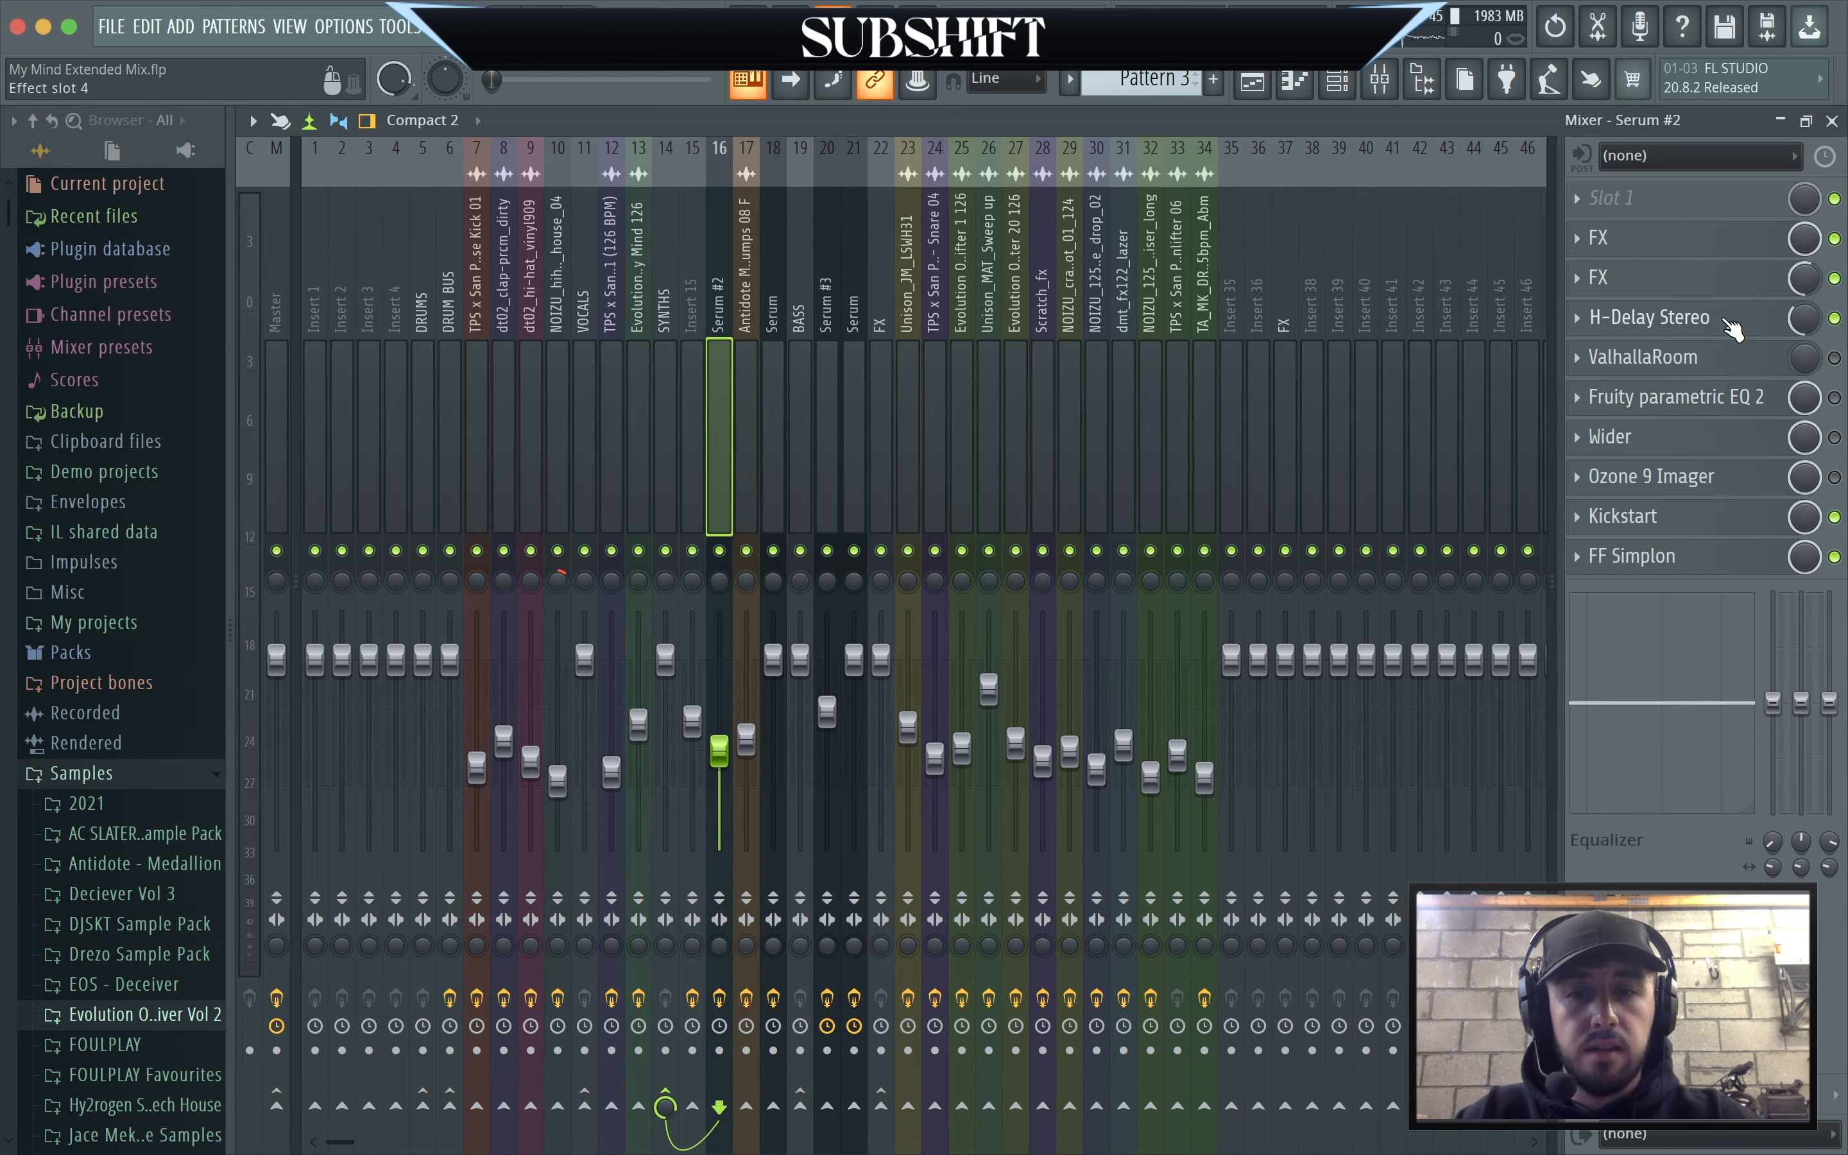
key("space")
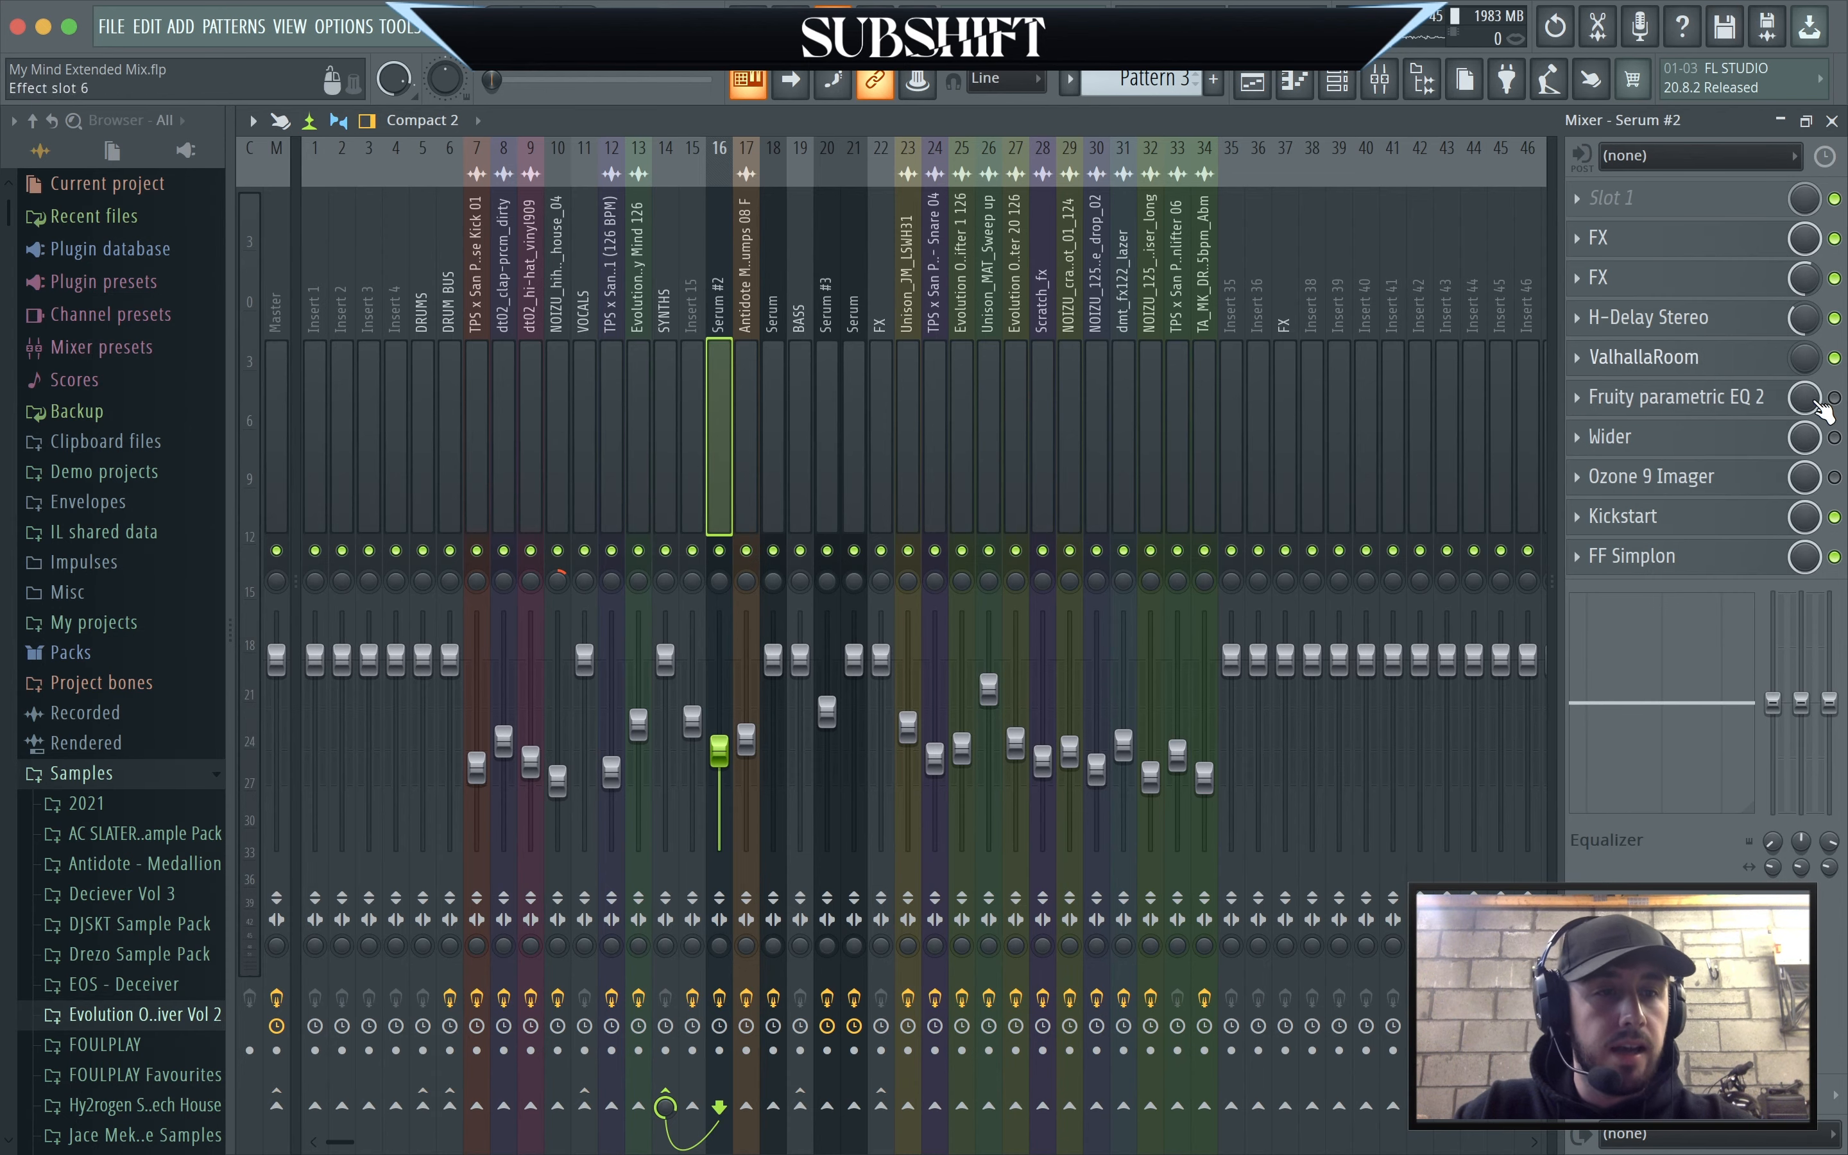
left_click(1741, 398)
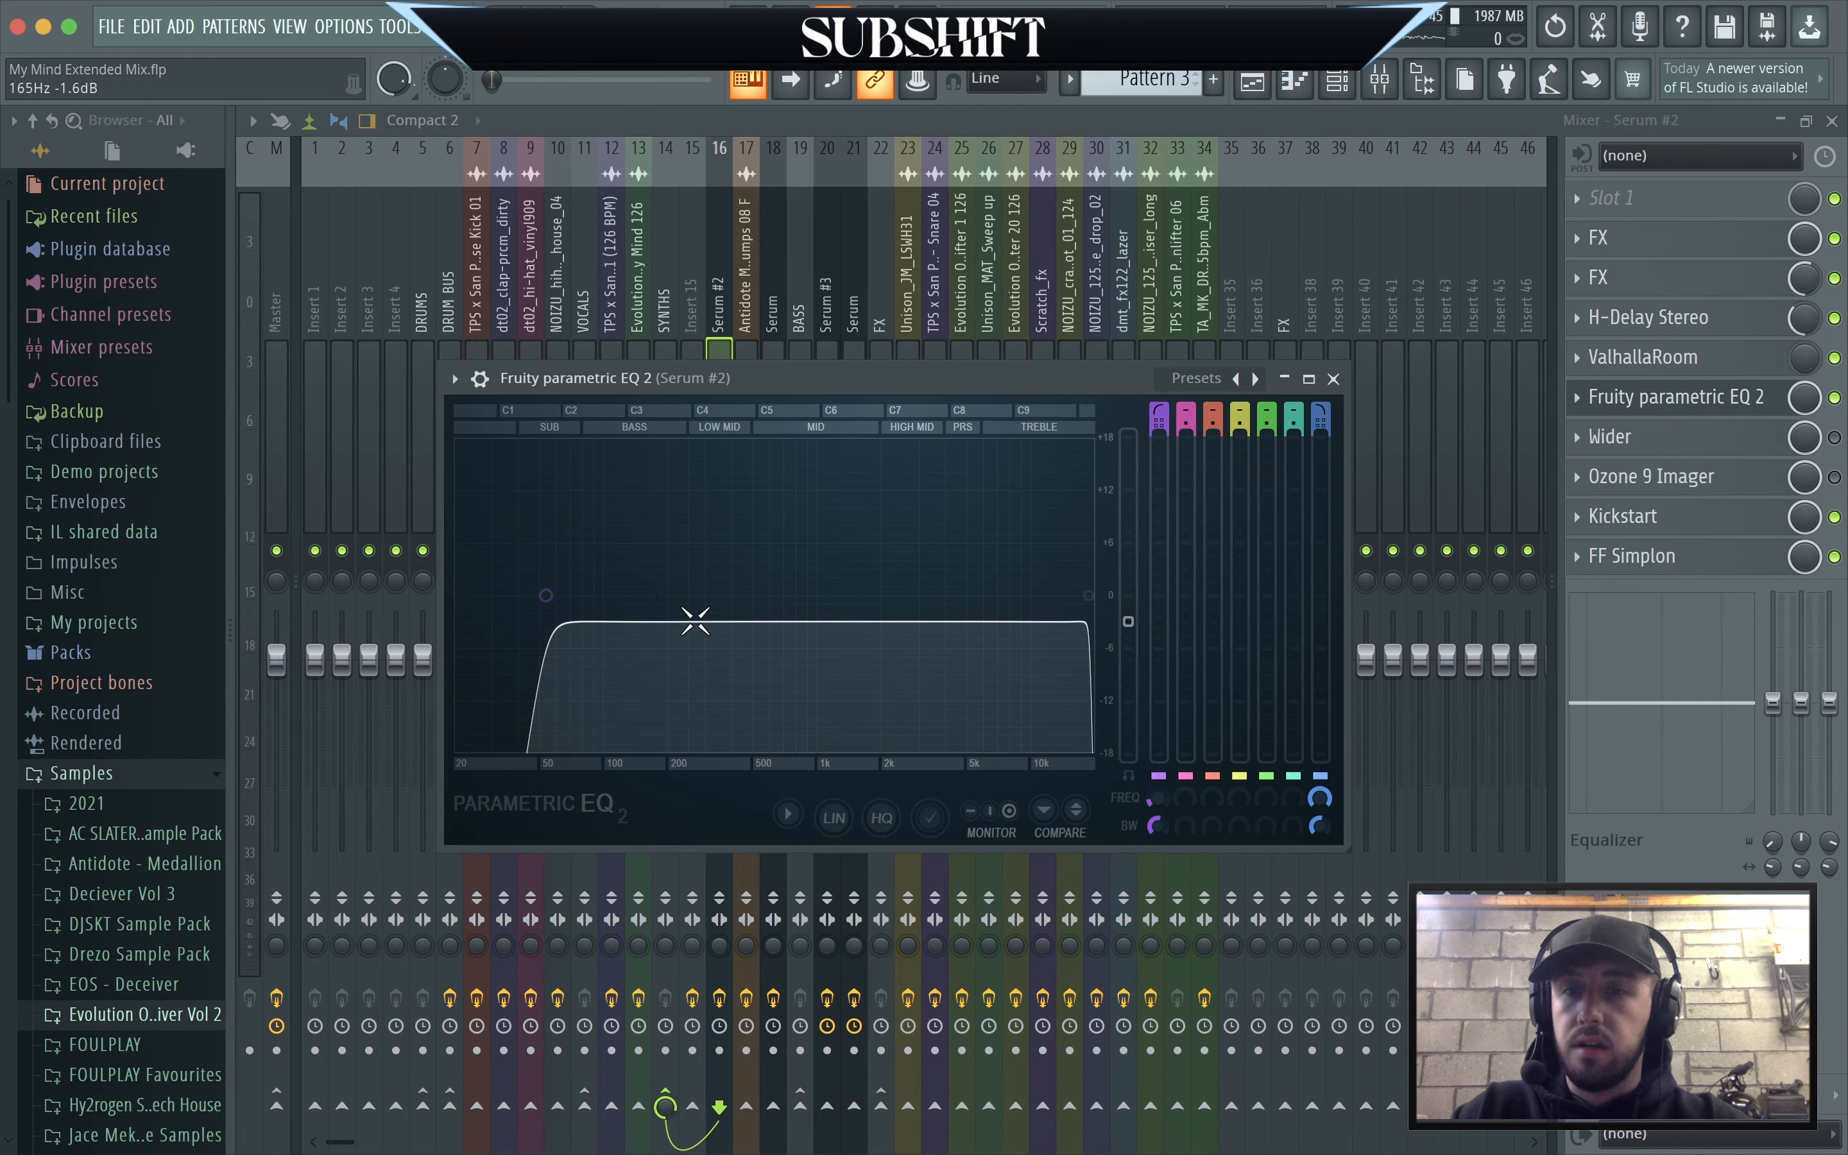
left_click(1334, 380)
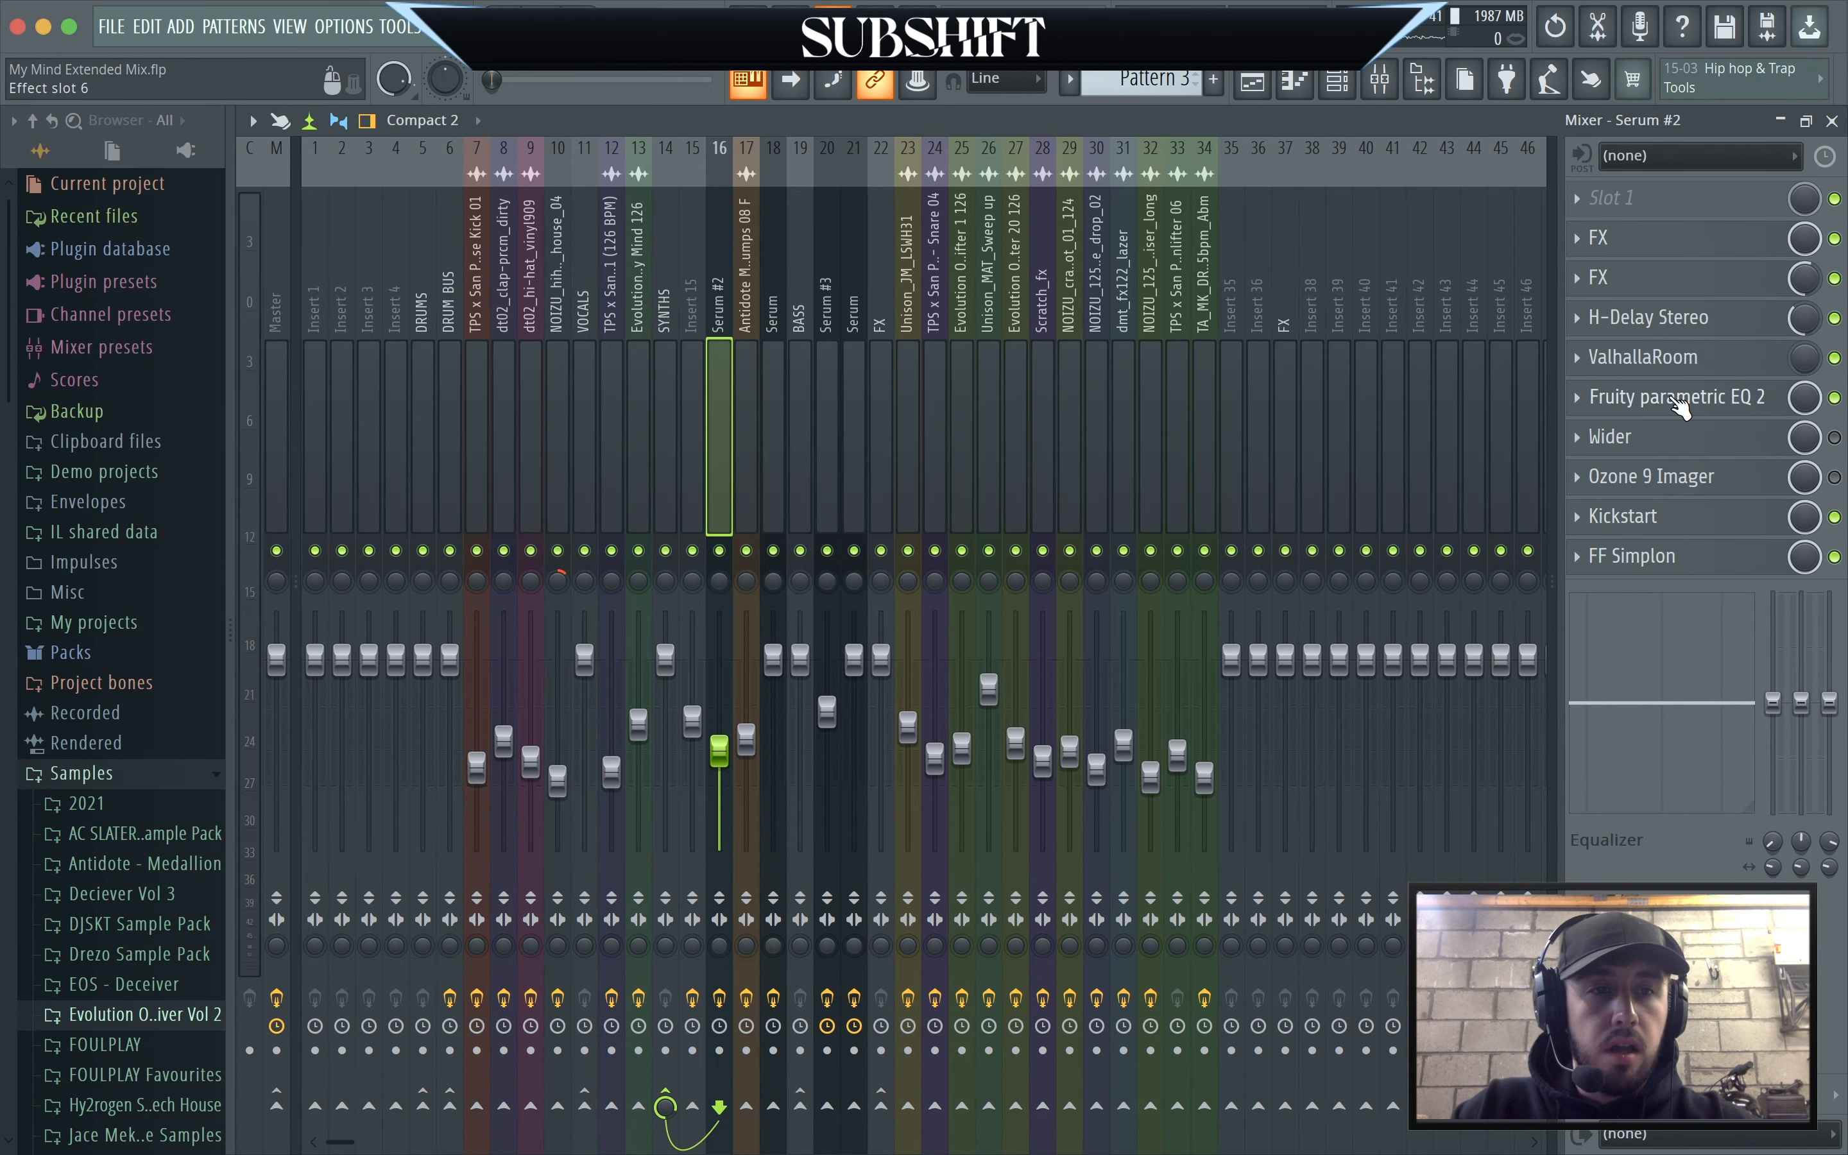
Enable Wider and Ozone 9 Imager on the Serum #2 insert and examine the Wider and Kickstart settings.
left_click(1835, 438)
left_click(1724, 443)
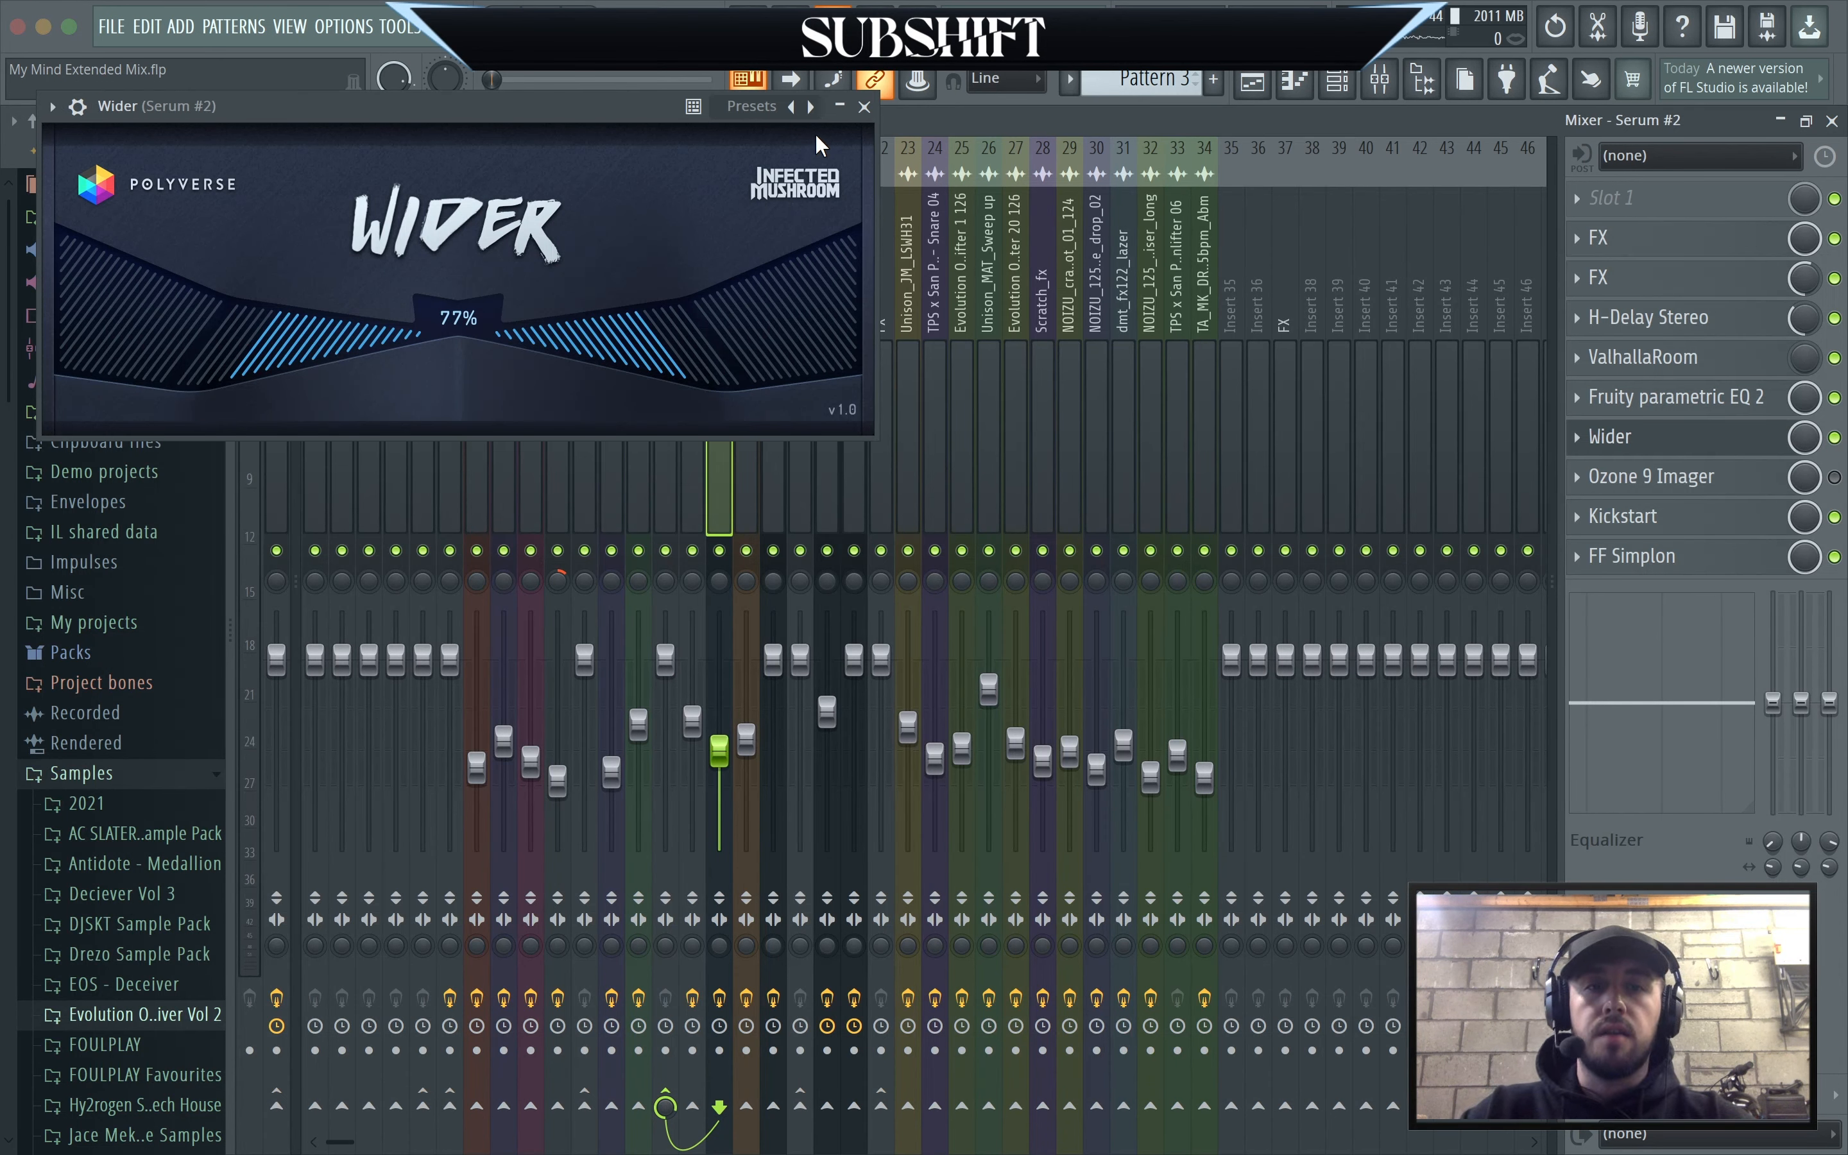
left_click(864, 106)
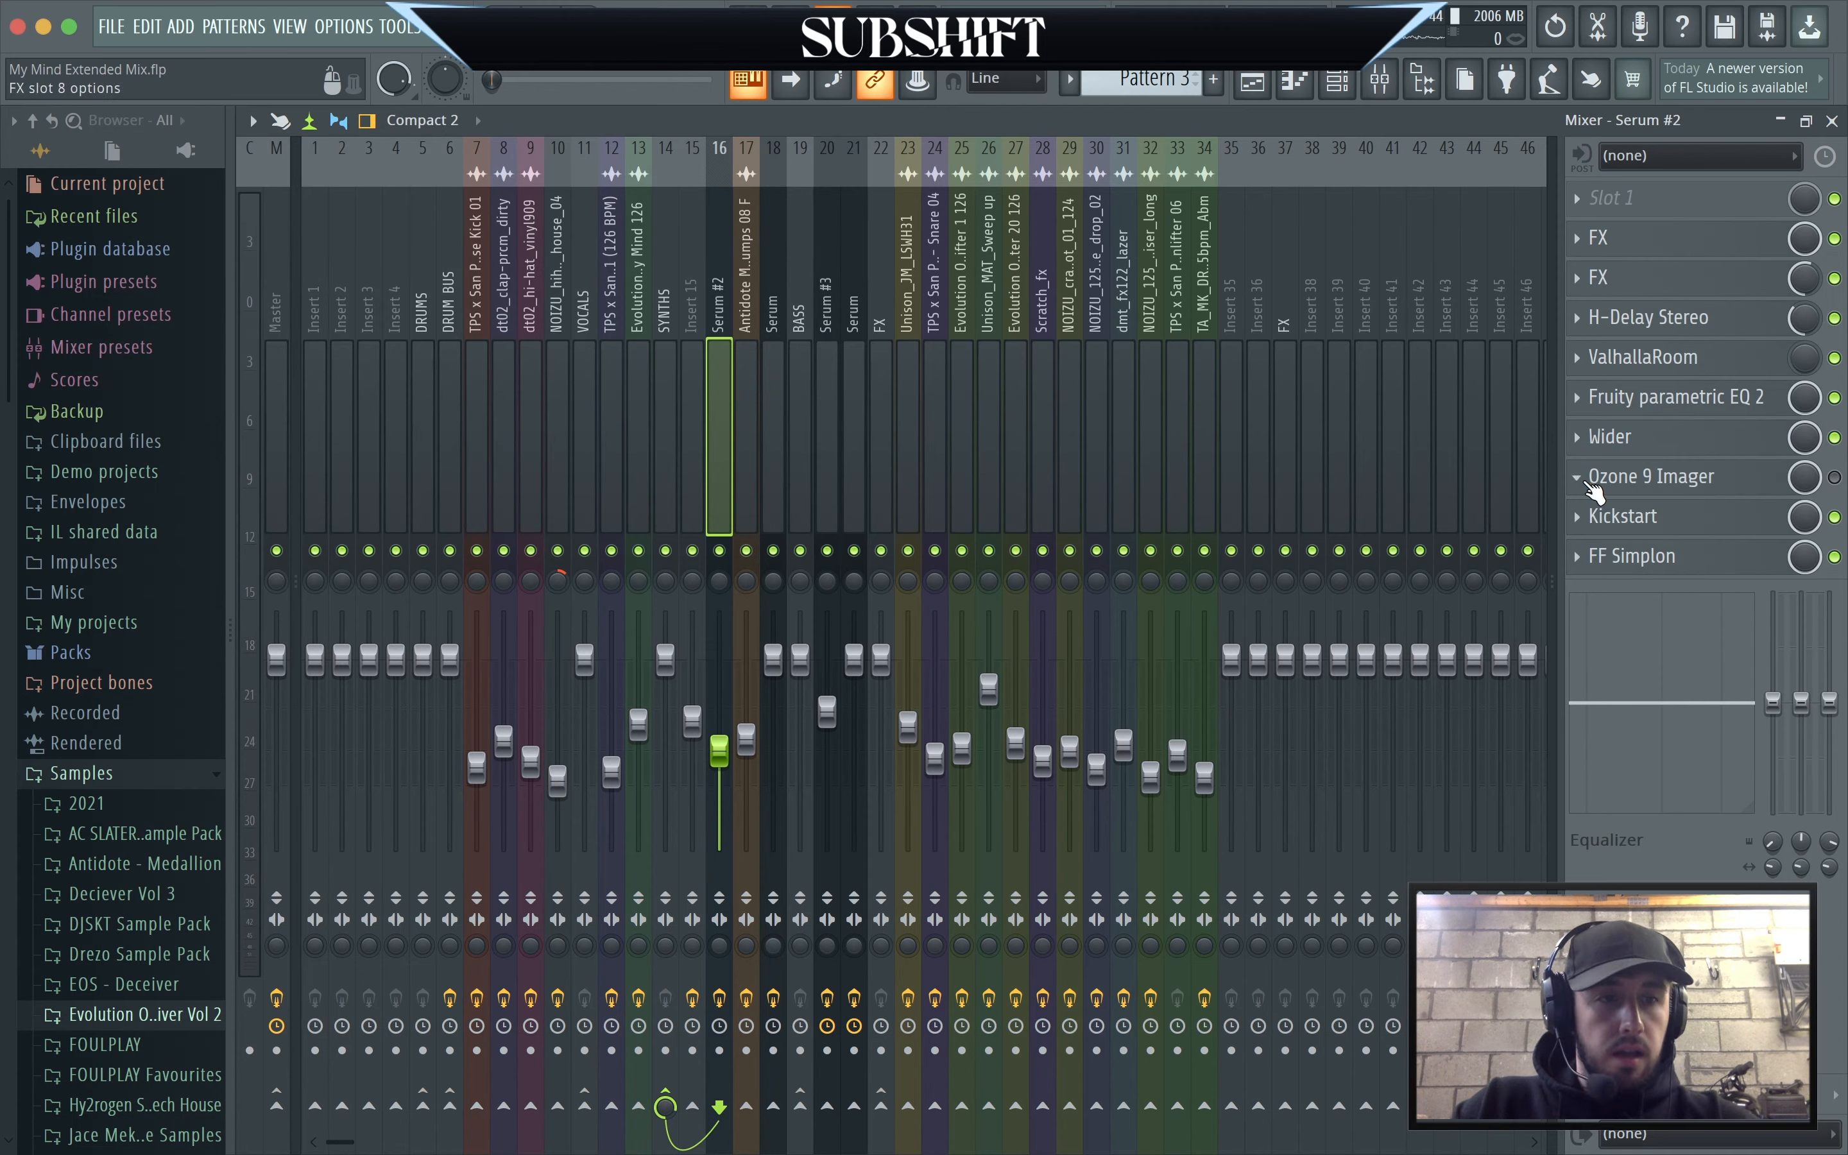
left_click(1834, 478)
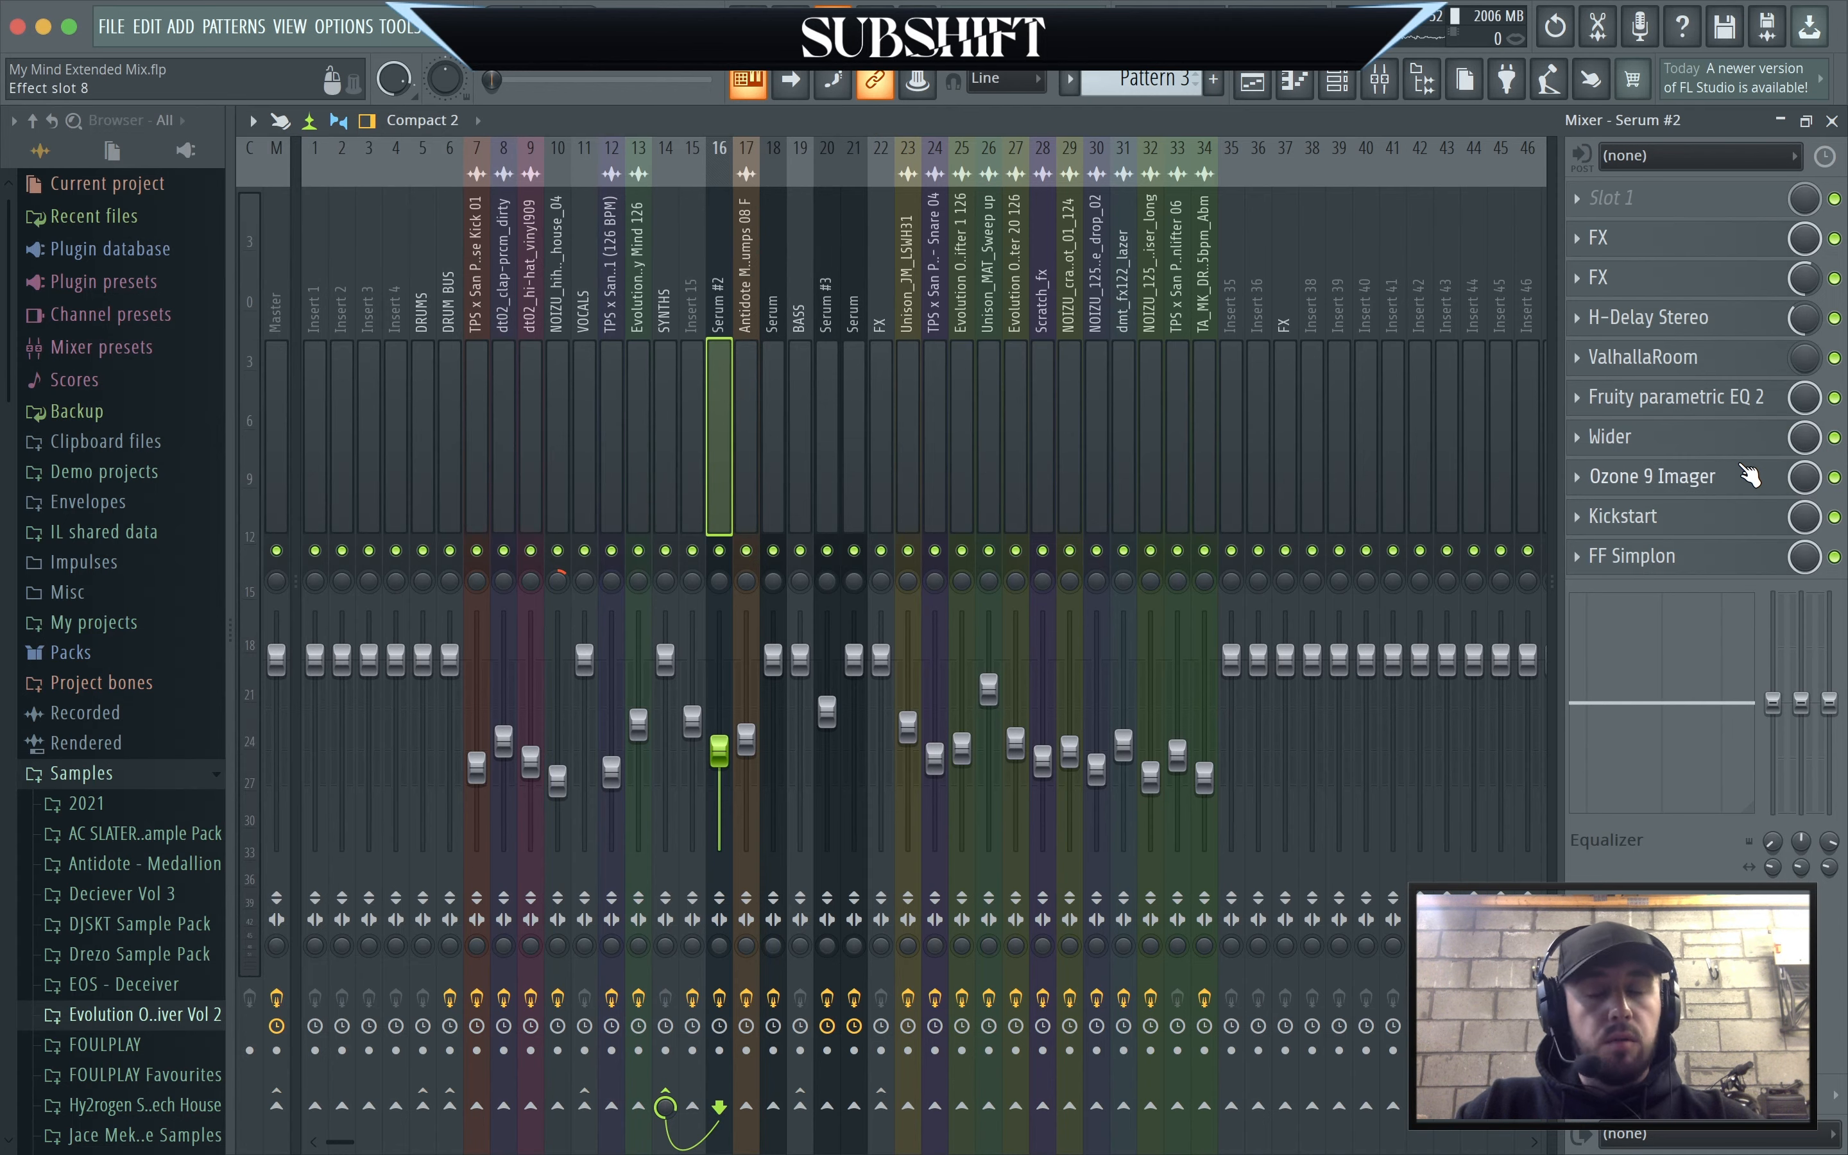
left_click(1677, 521)
left_click(1003, 308)
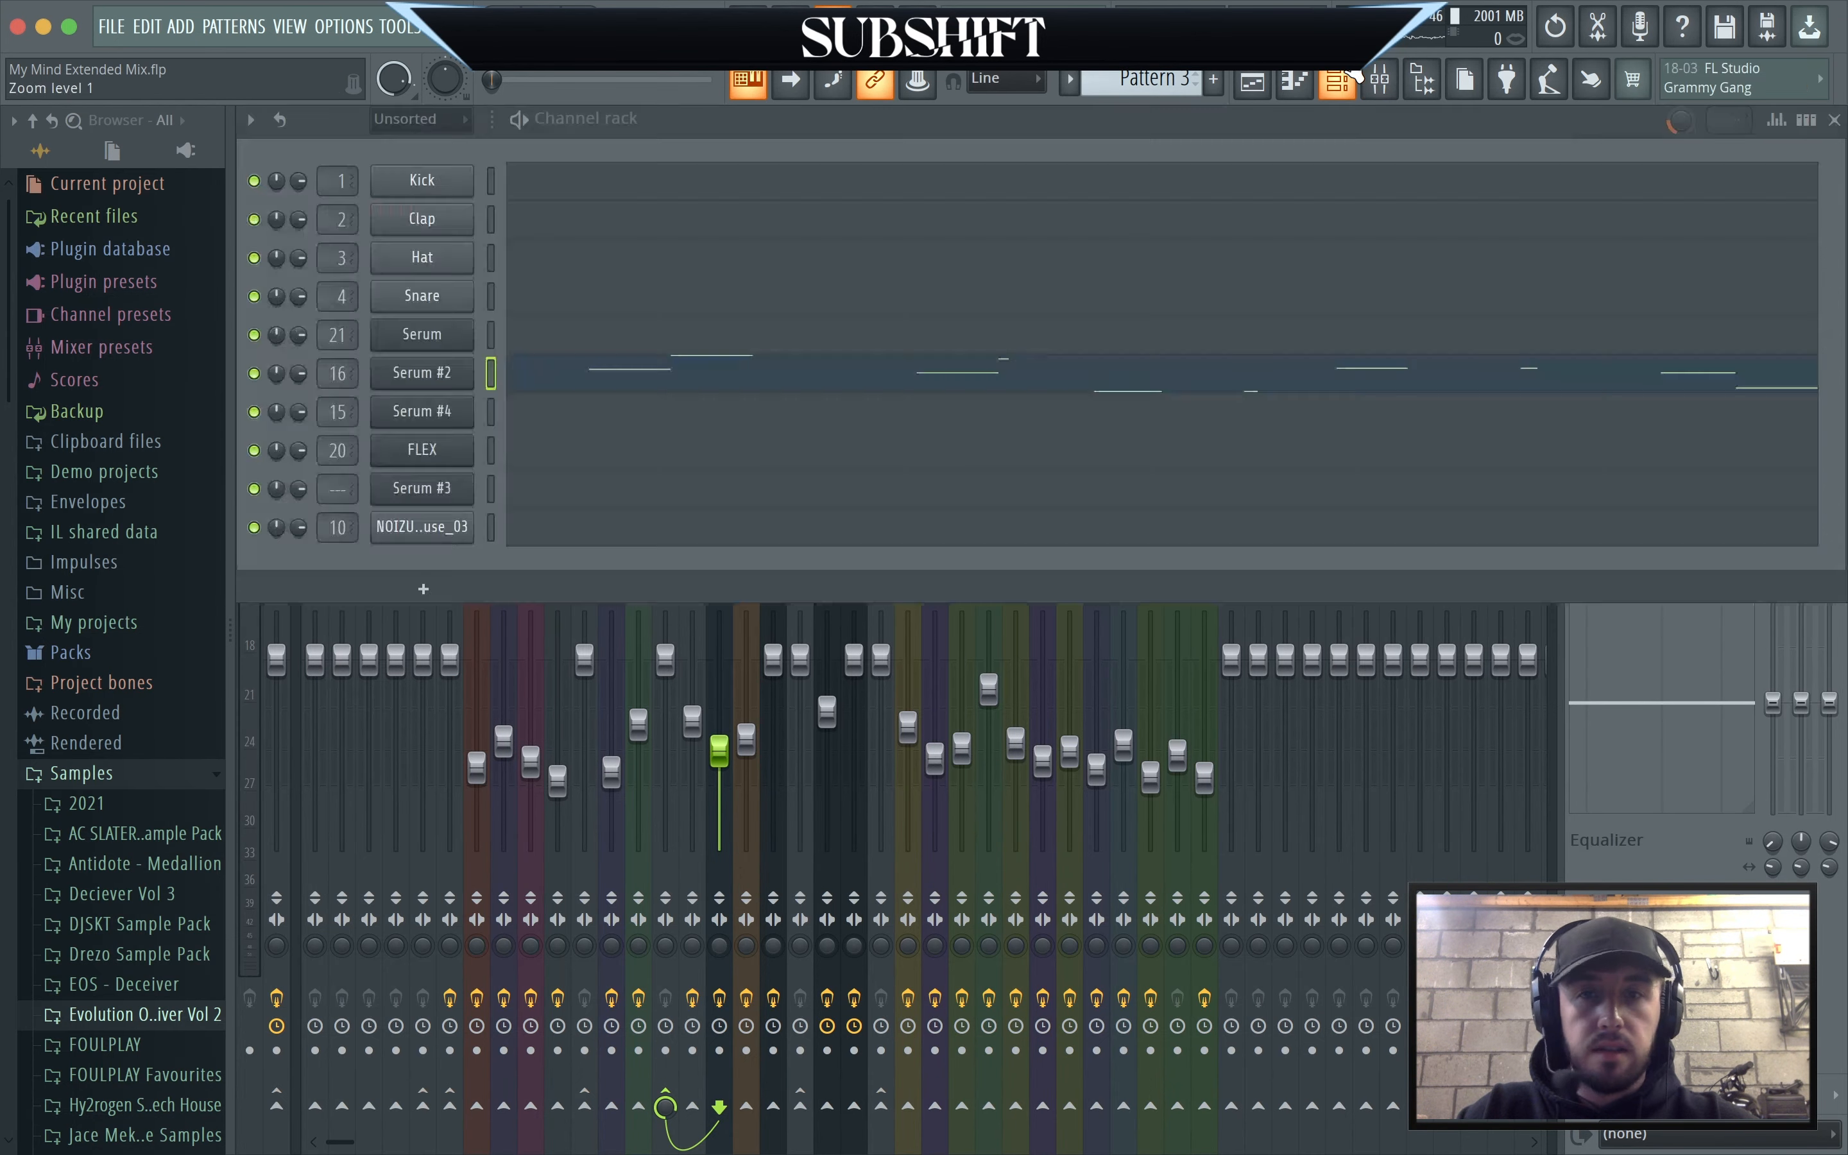
Play Pattern 3 from the channel rack through the full Serum #2 effects chain.
left_click(1338, 79)
key("space")
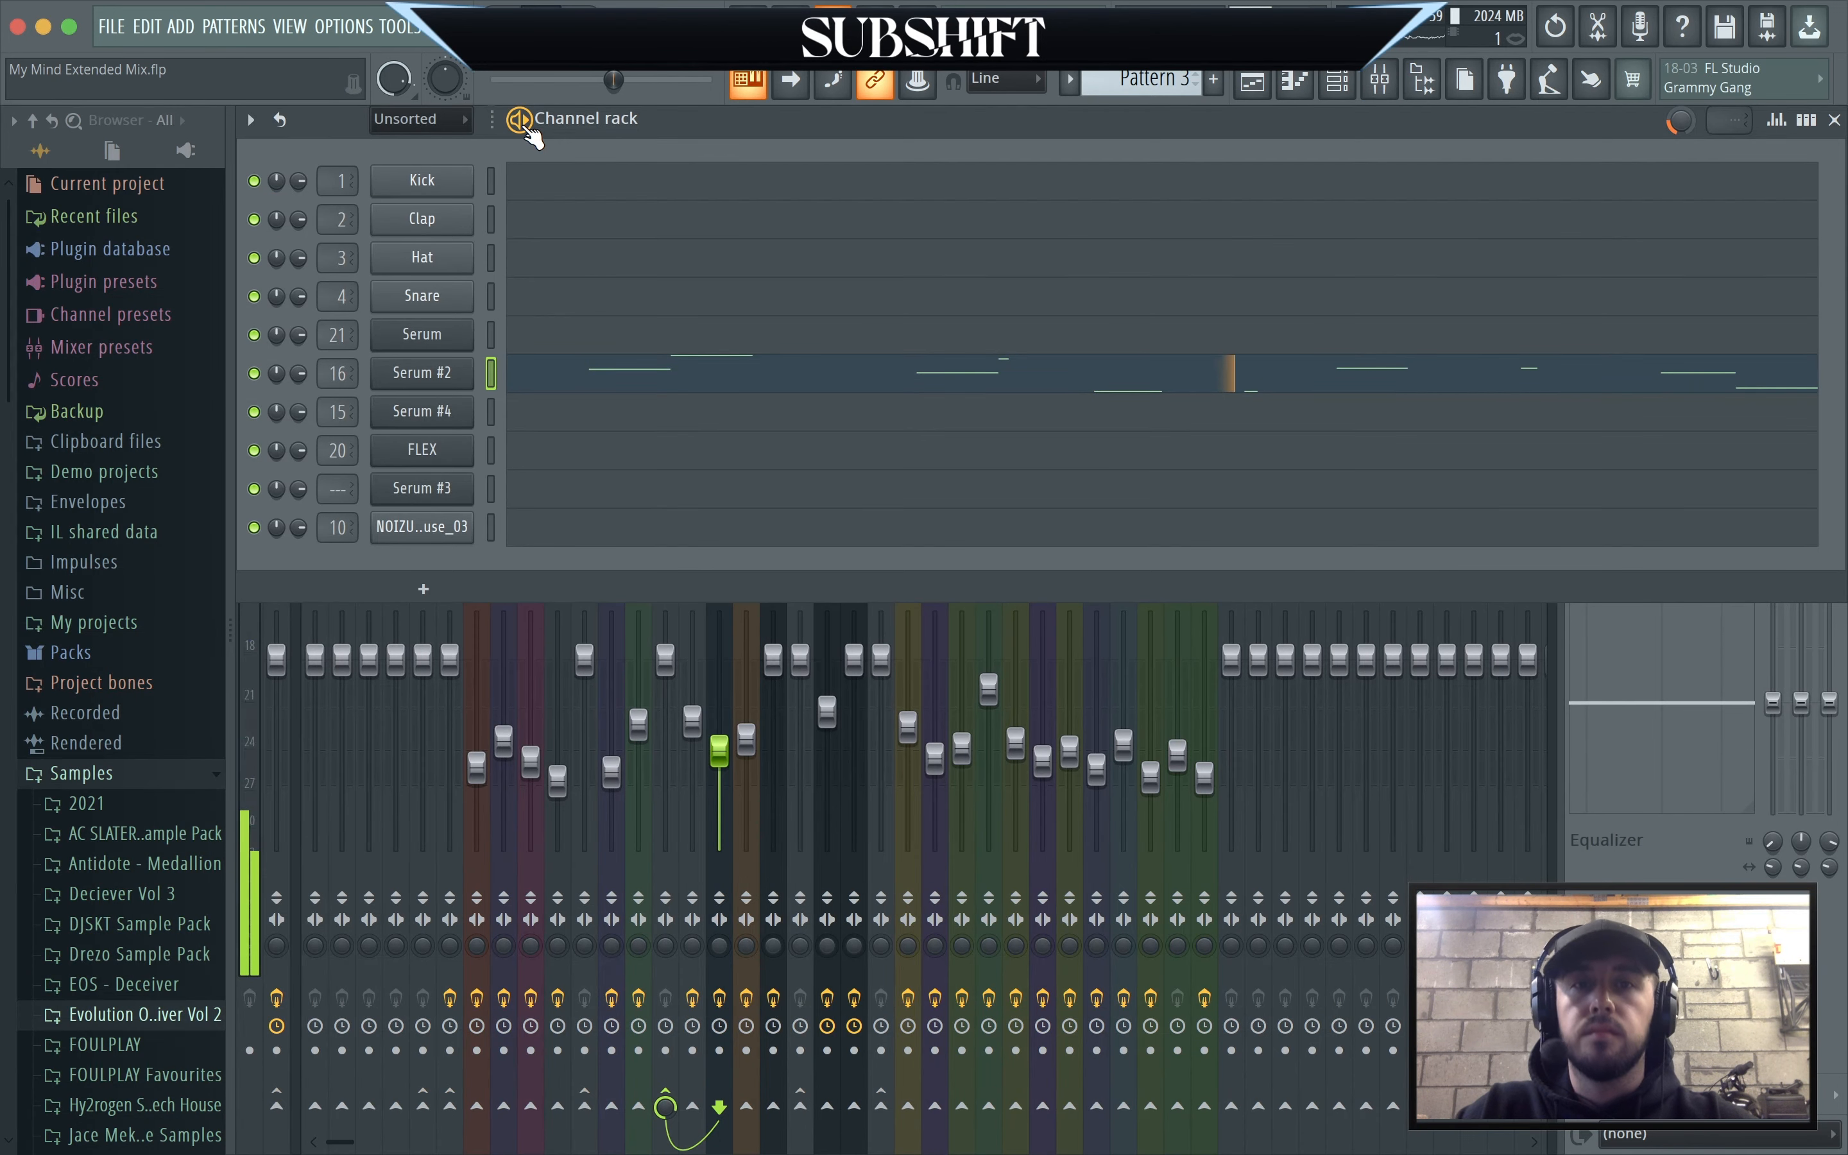
key("space")
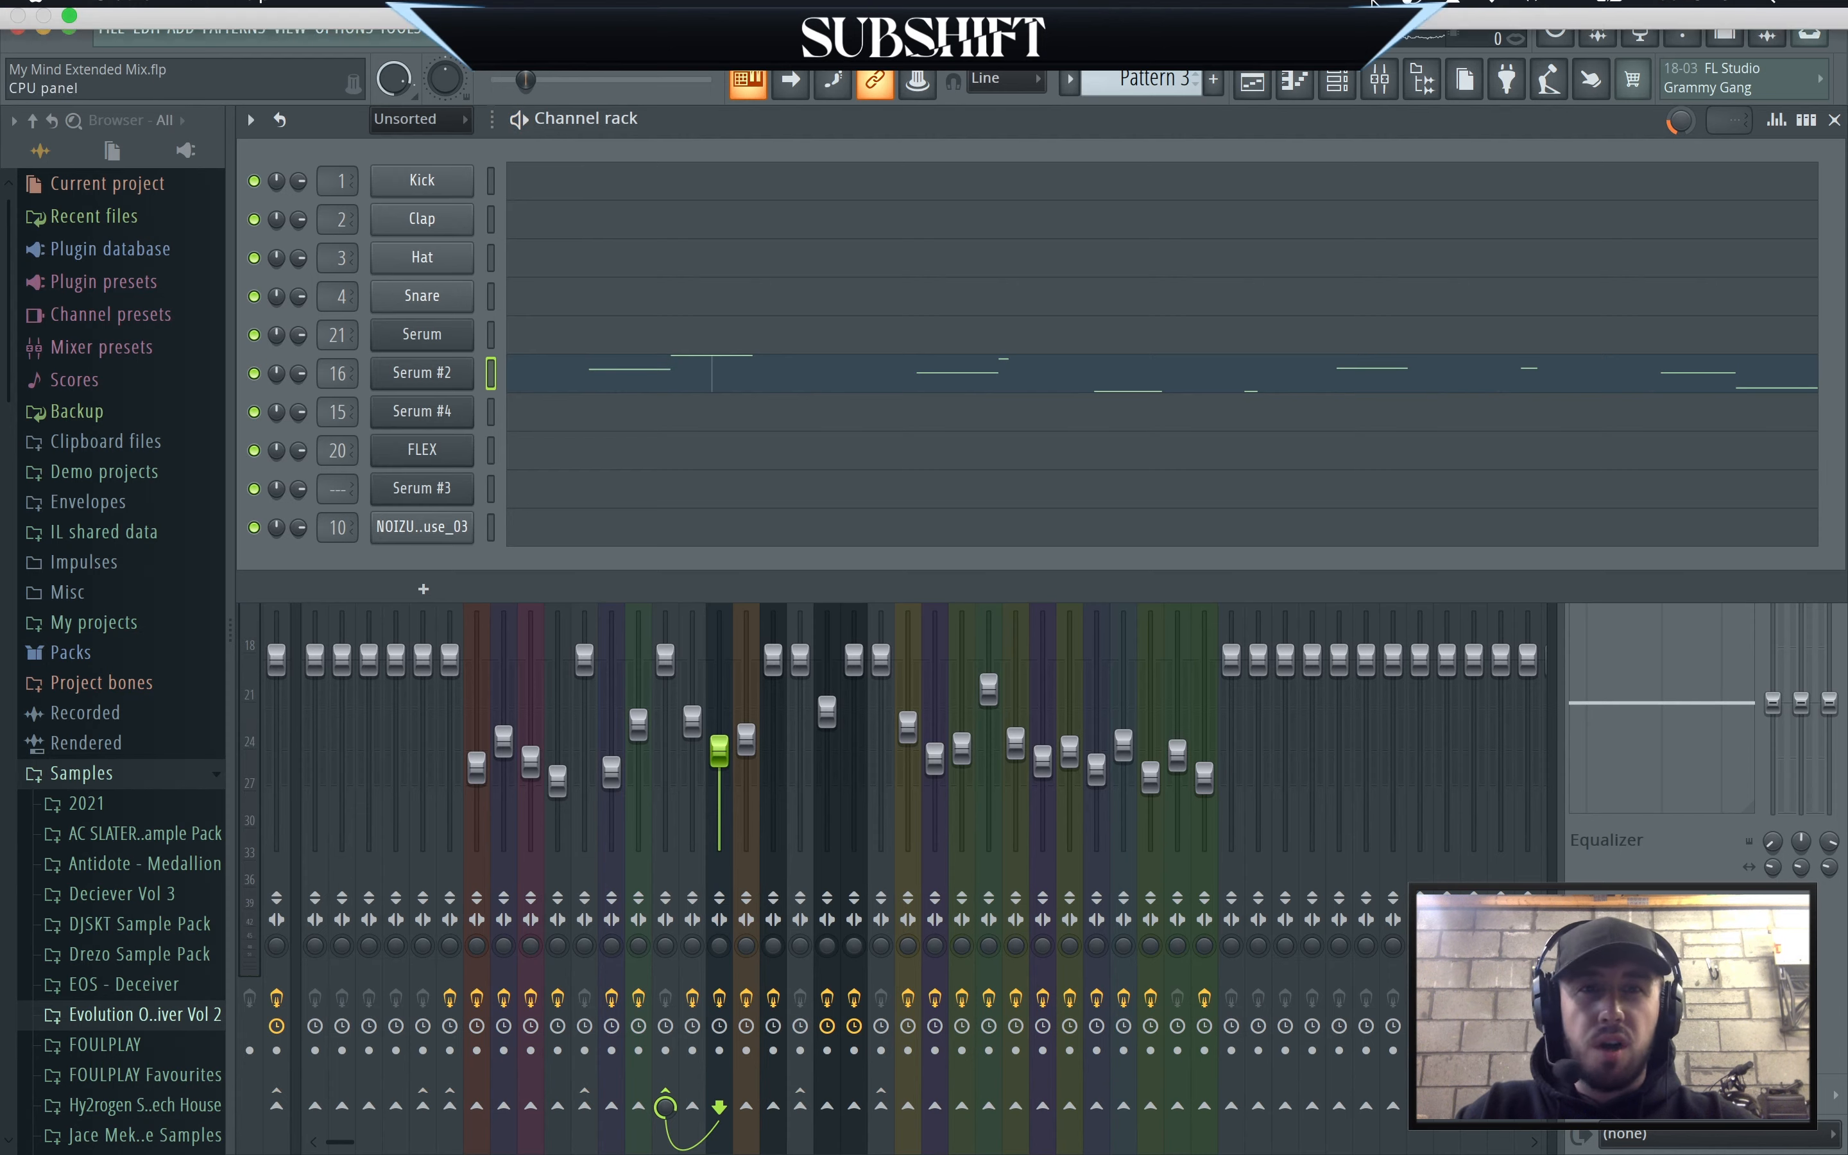
Examine the drop around bar 37 in the playlist and inspect the Fx Shot 25 sample's settings on Track 4.
left_click(1262, 89)
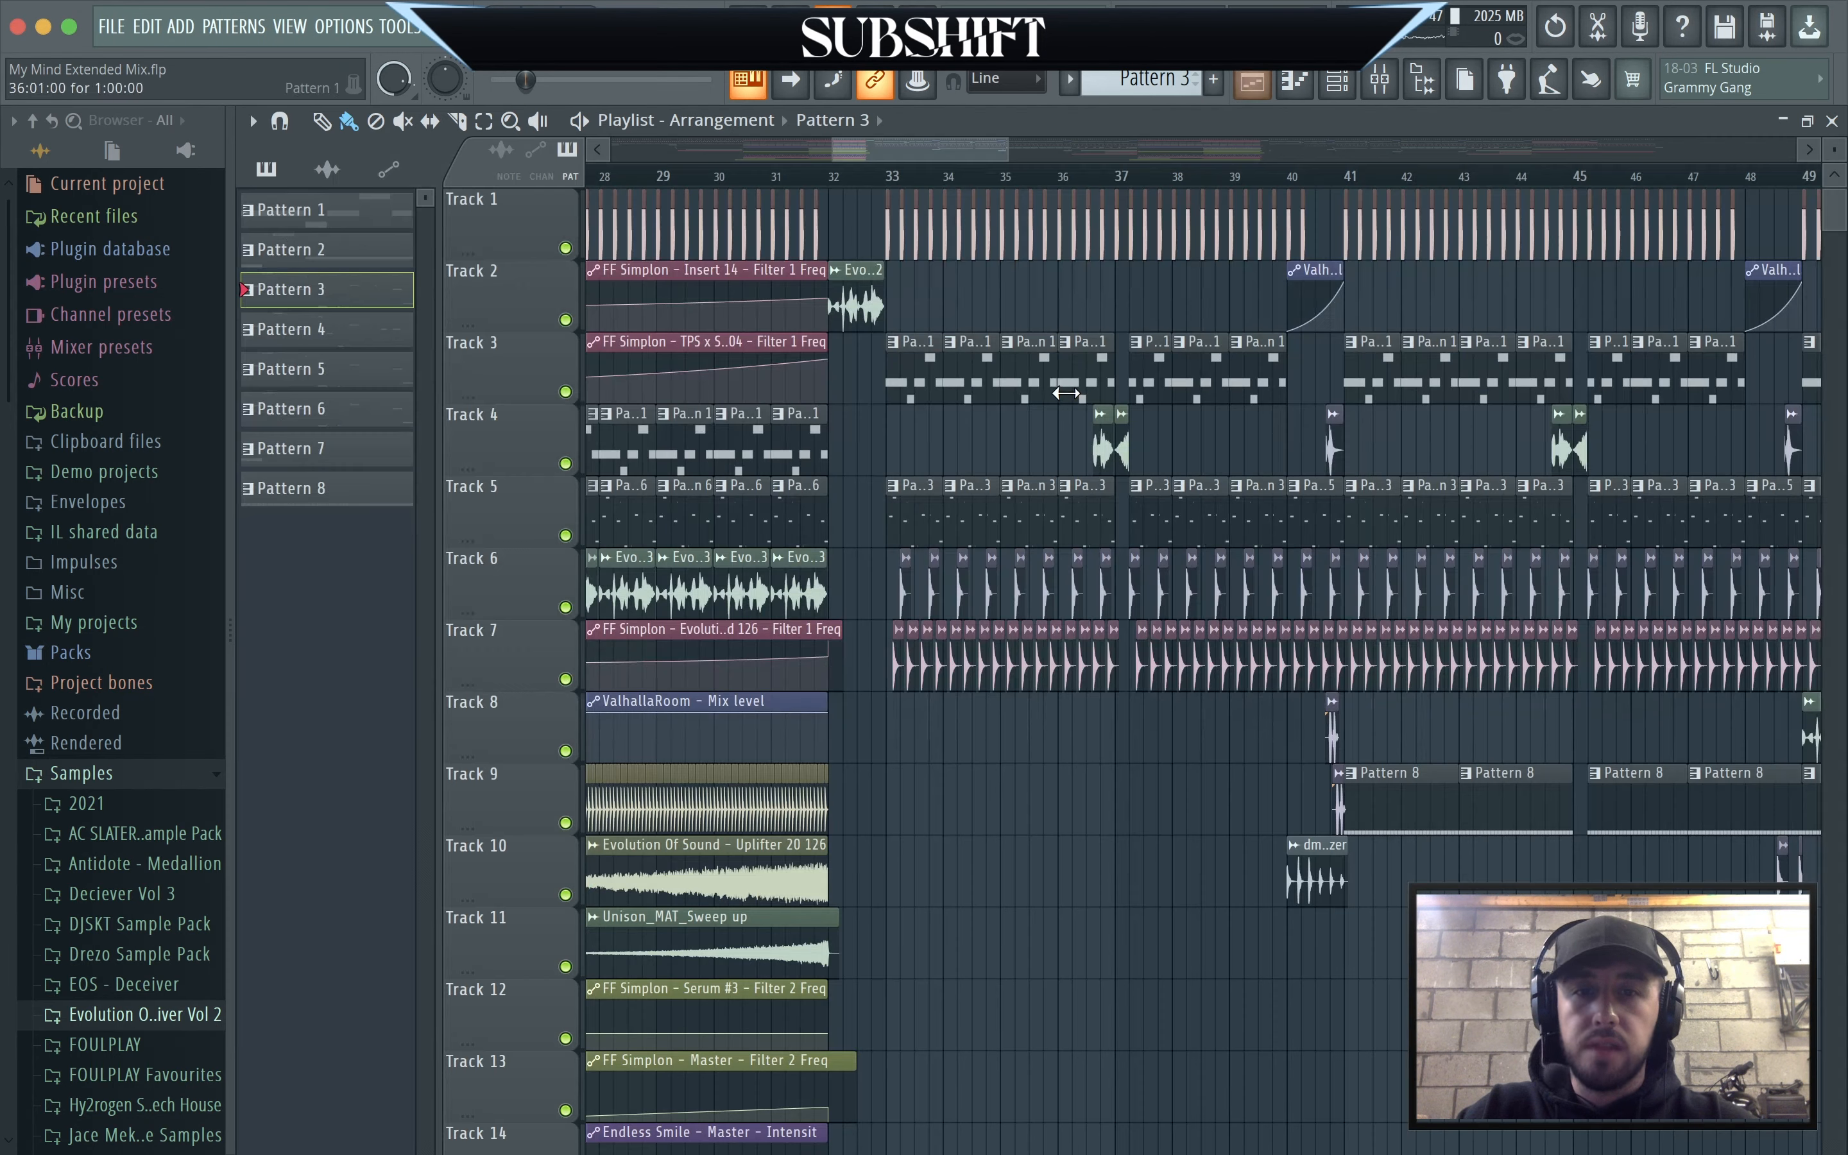
scroll(1124, 593, "down", 3)
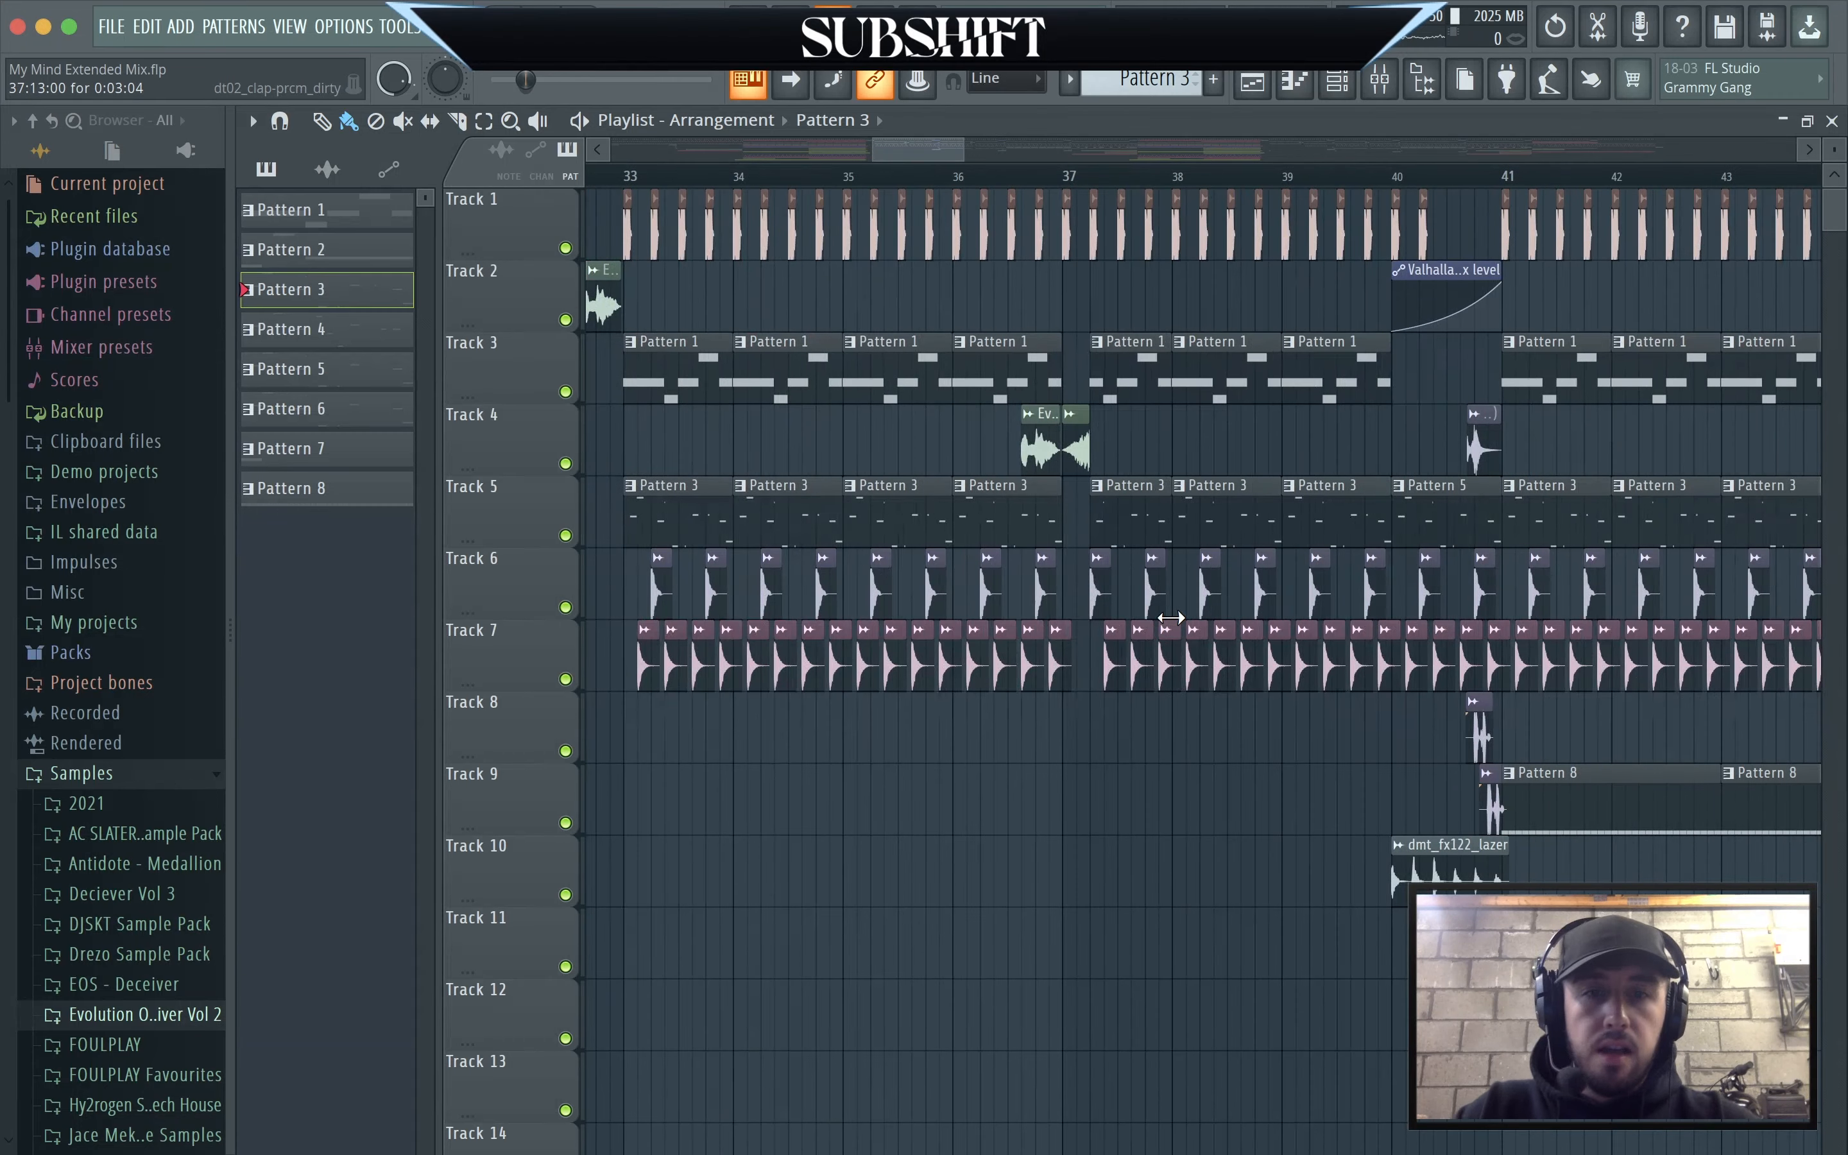
scroll(1213, 600, "up", 3)
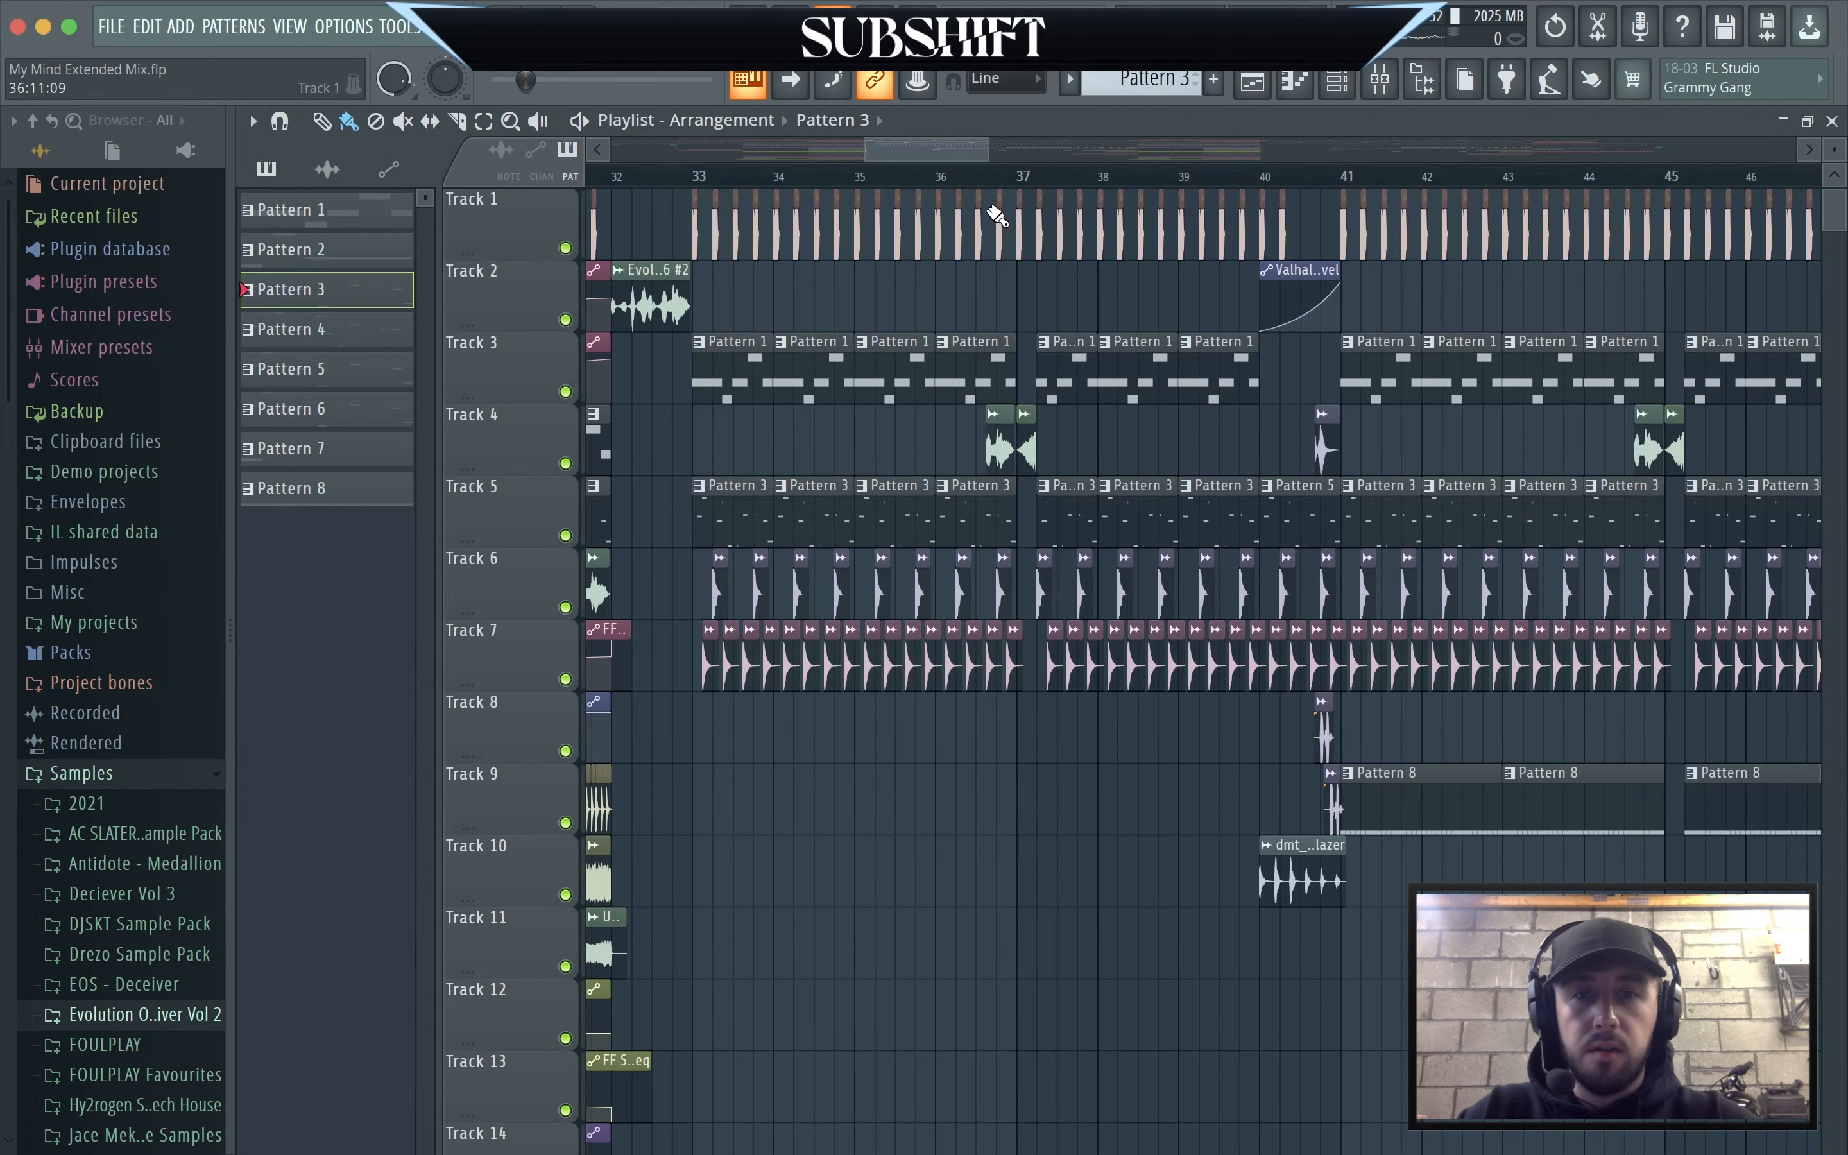
left_click(1001, 178)
scroll(1115, 481, "up", 3)
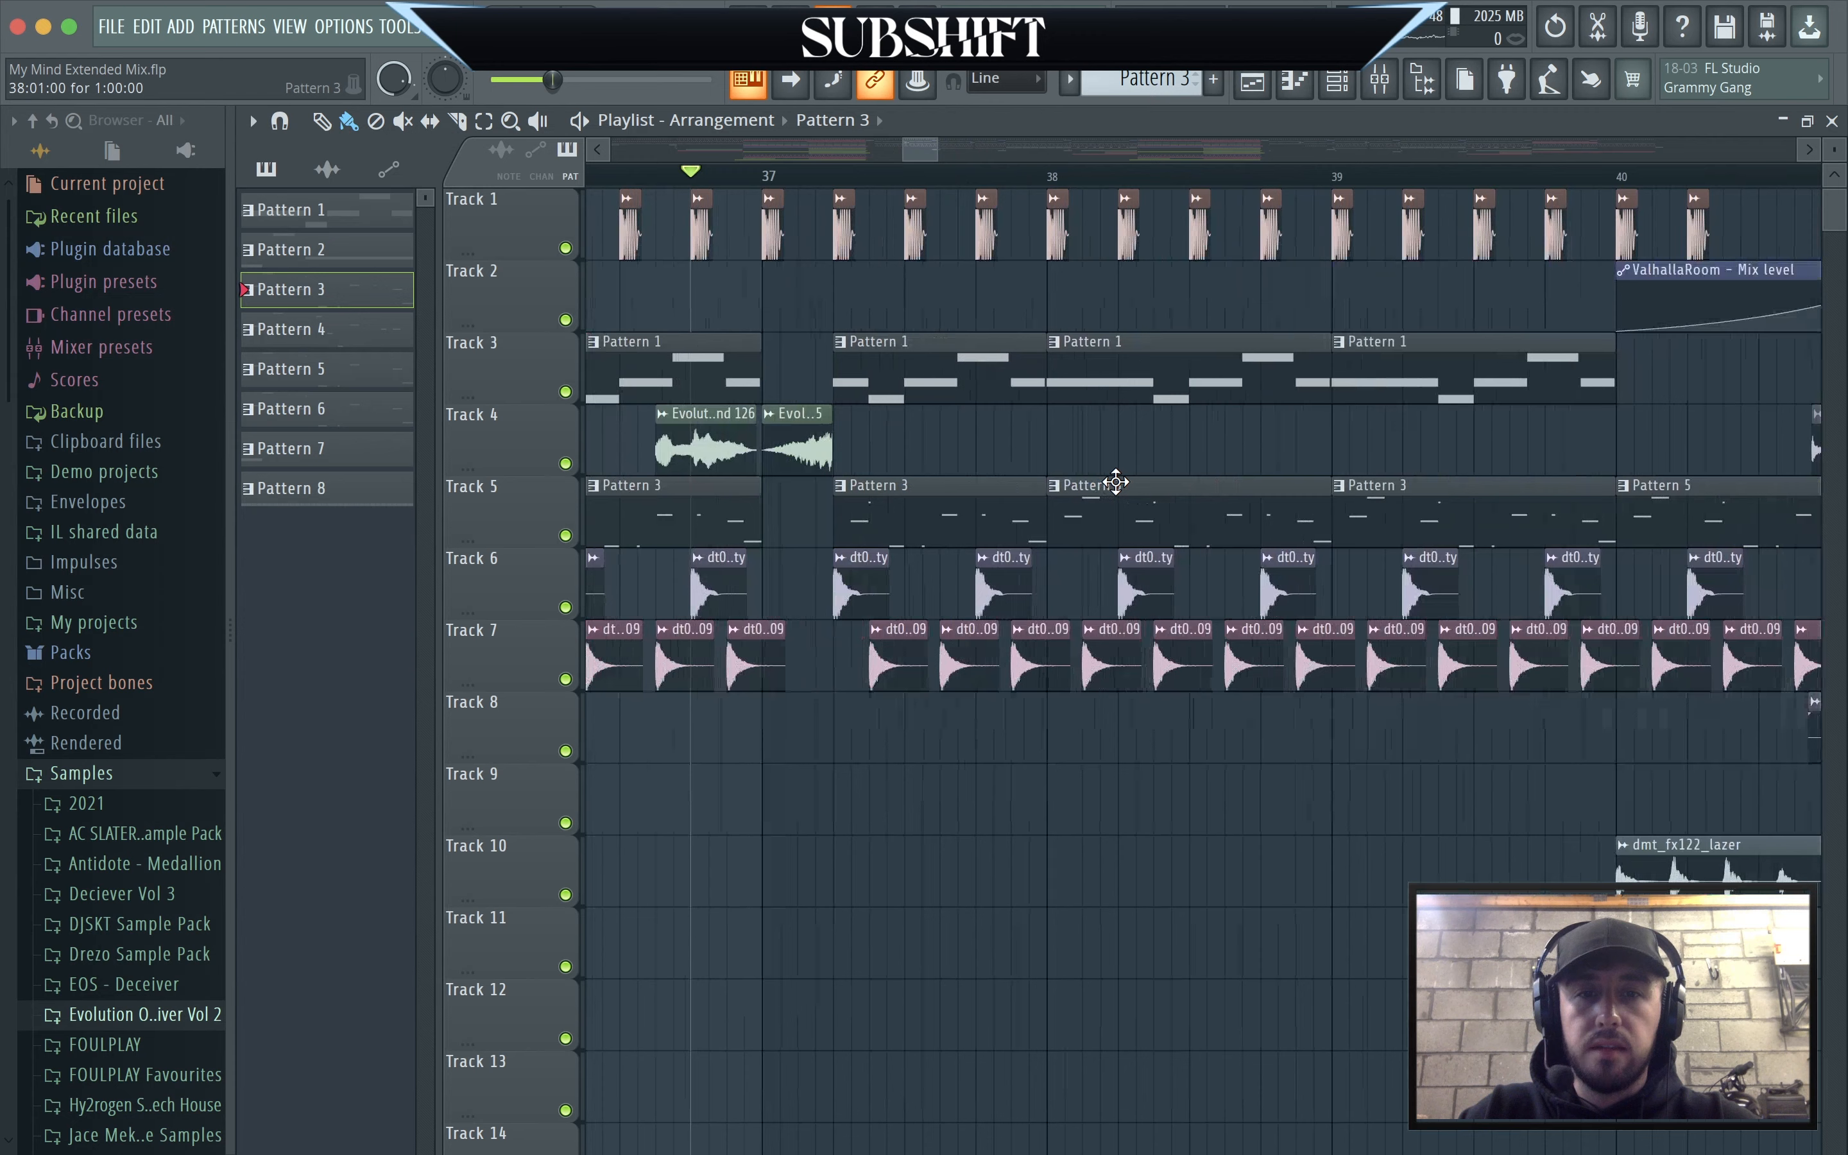
double_click(785, 448)
left_click_drag(664, 302, 903, 263)
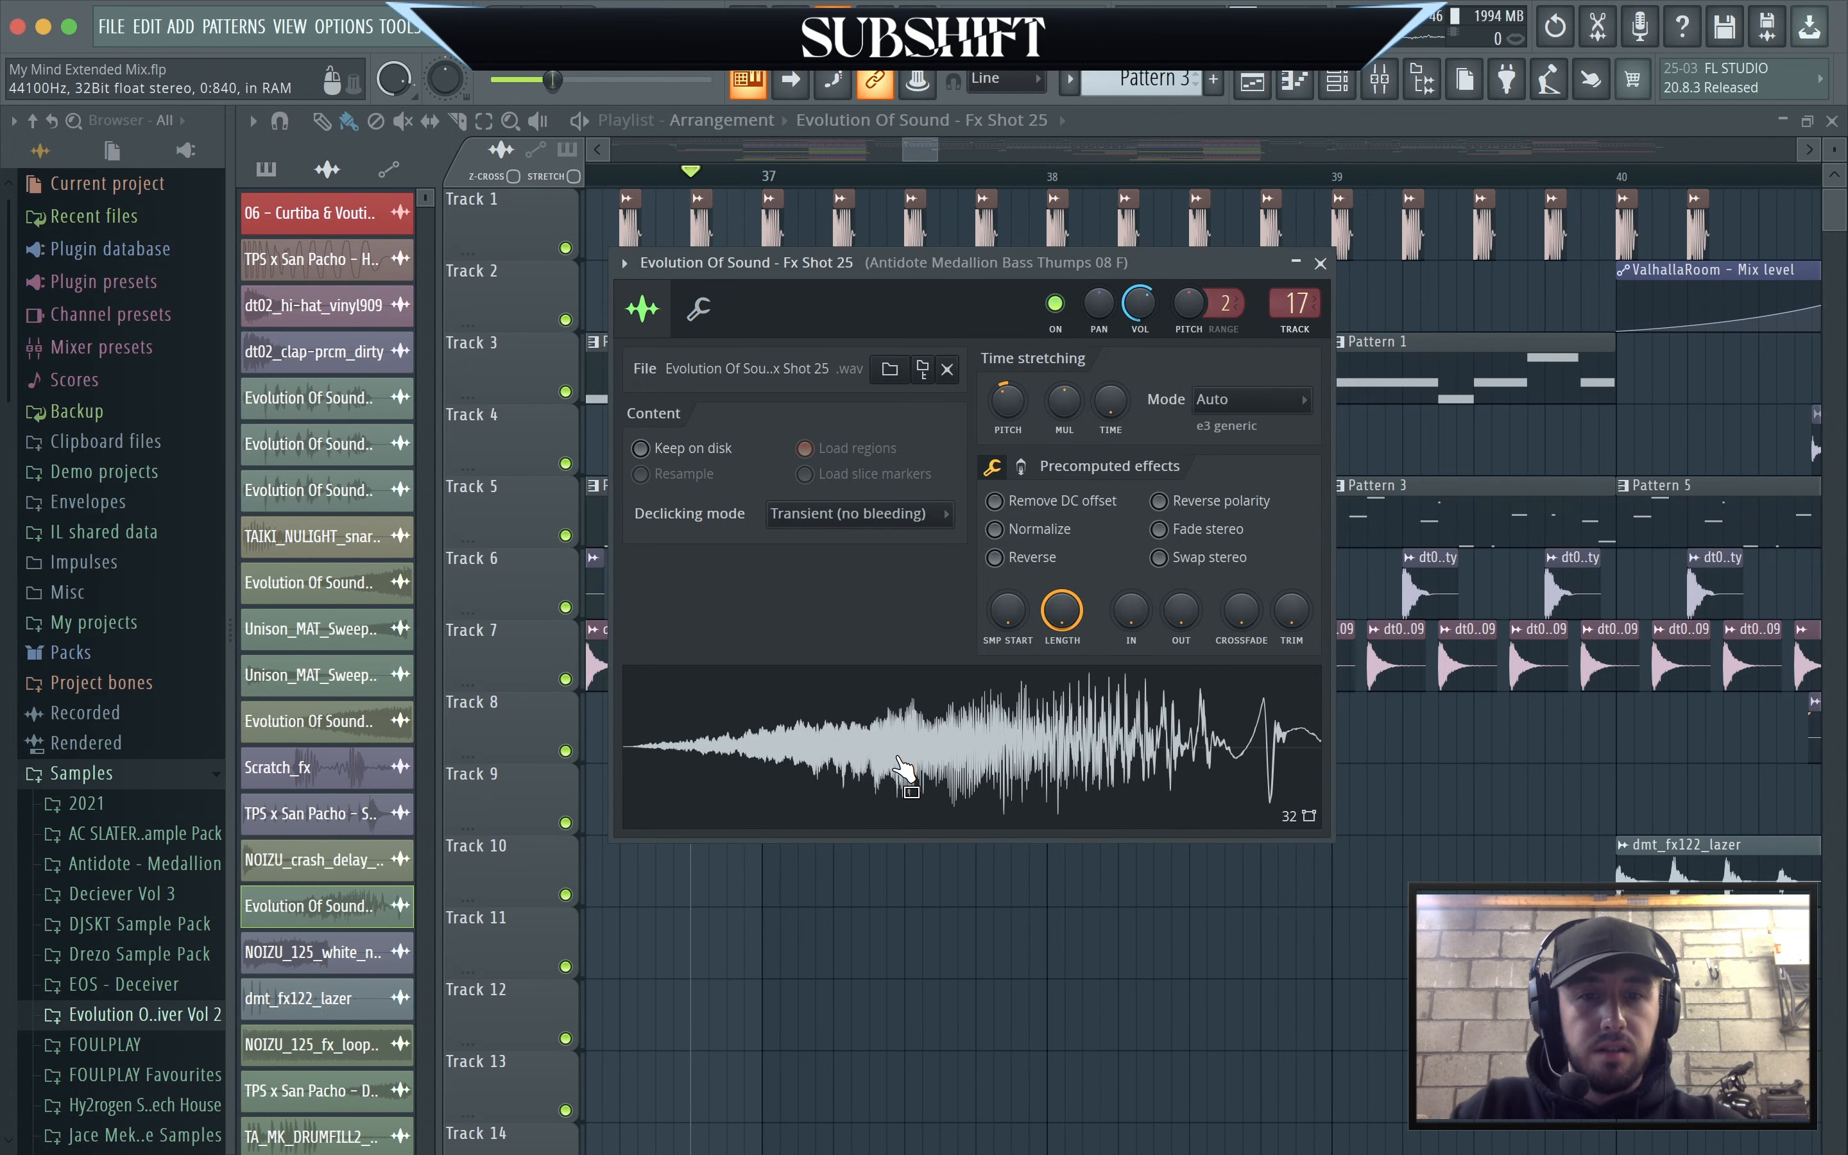
left_click(1321, 263)
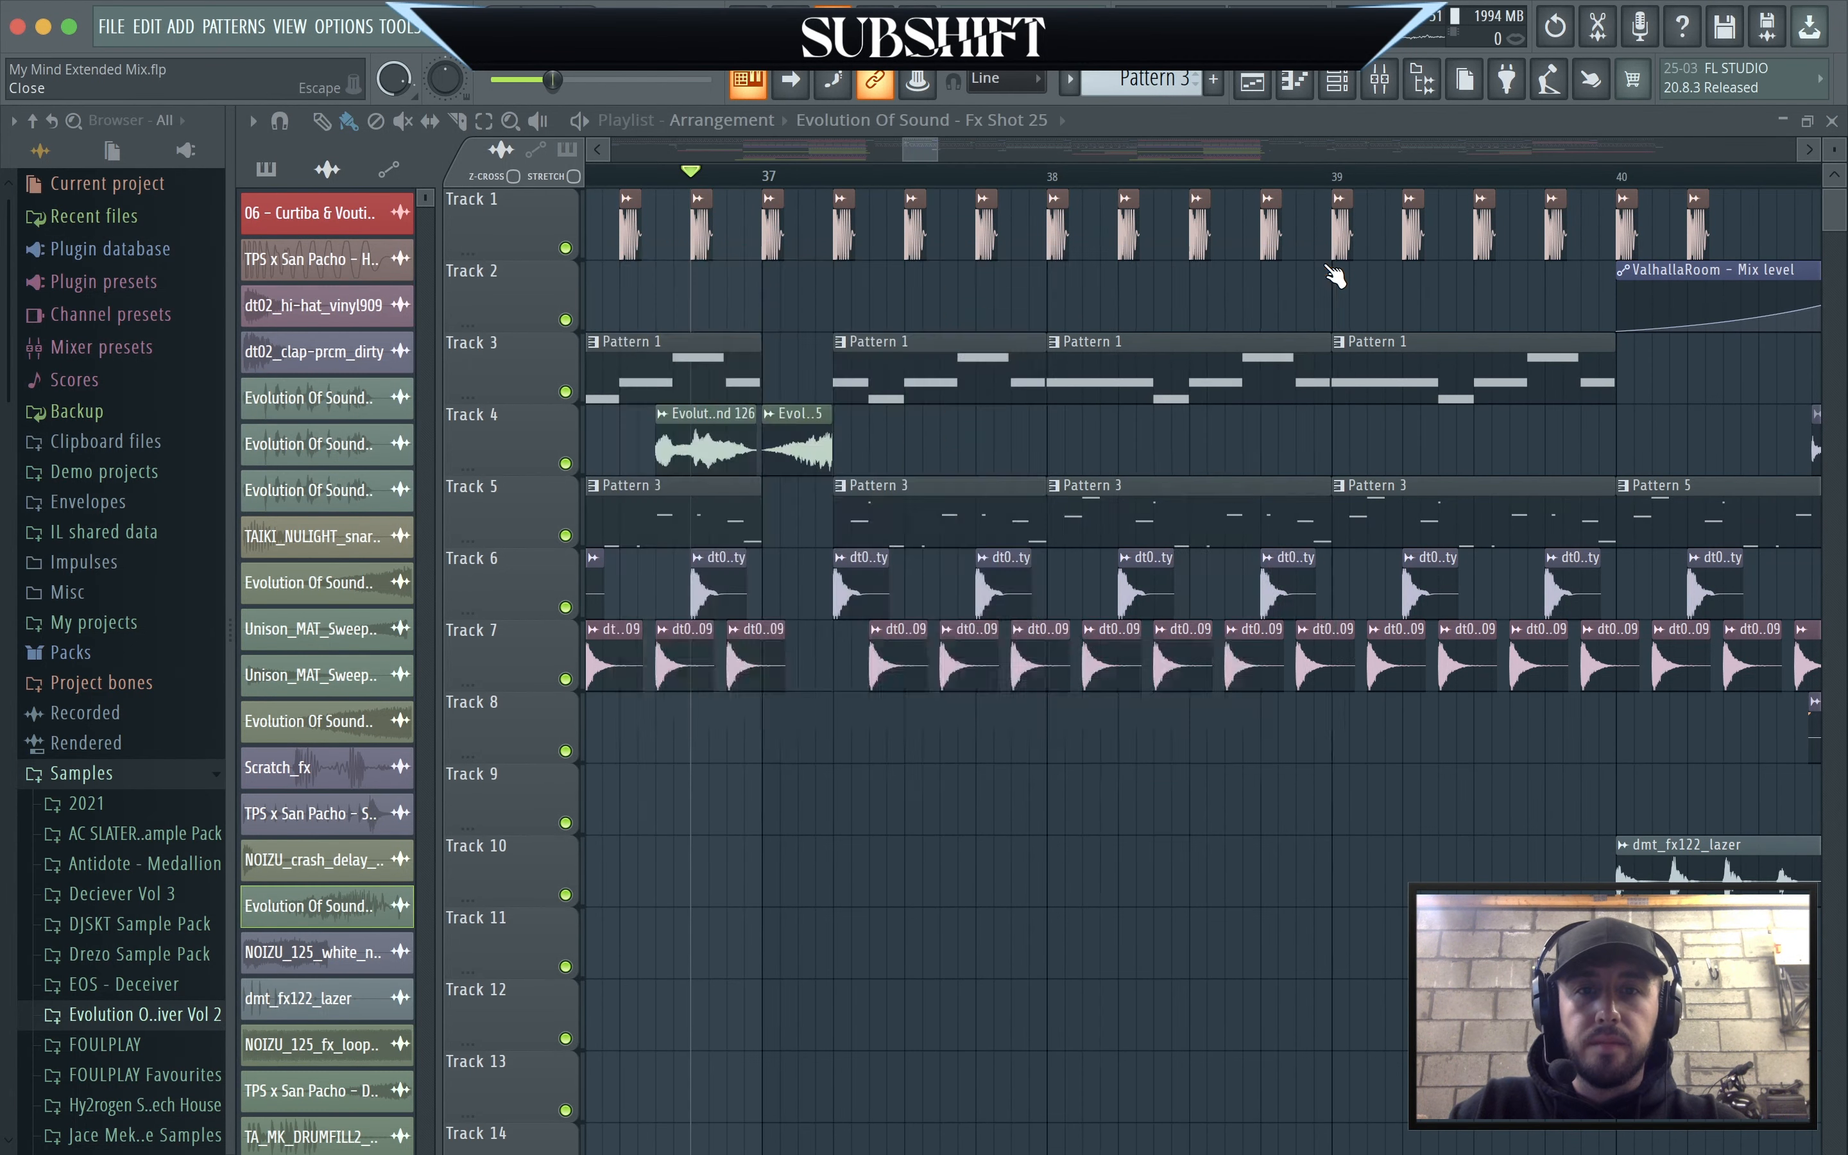
Play the arrangement from just before bar 36 through the Track 4 effect clips at bar 37.
scroll(785, 306, "down", 5)
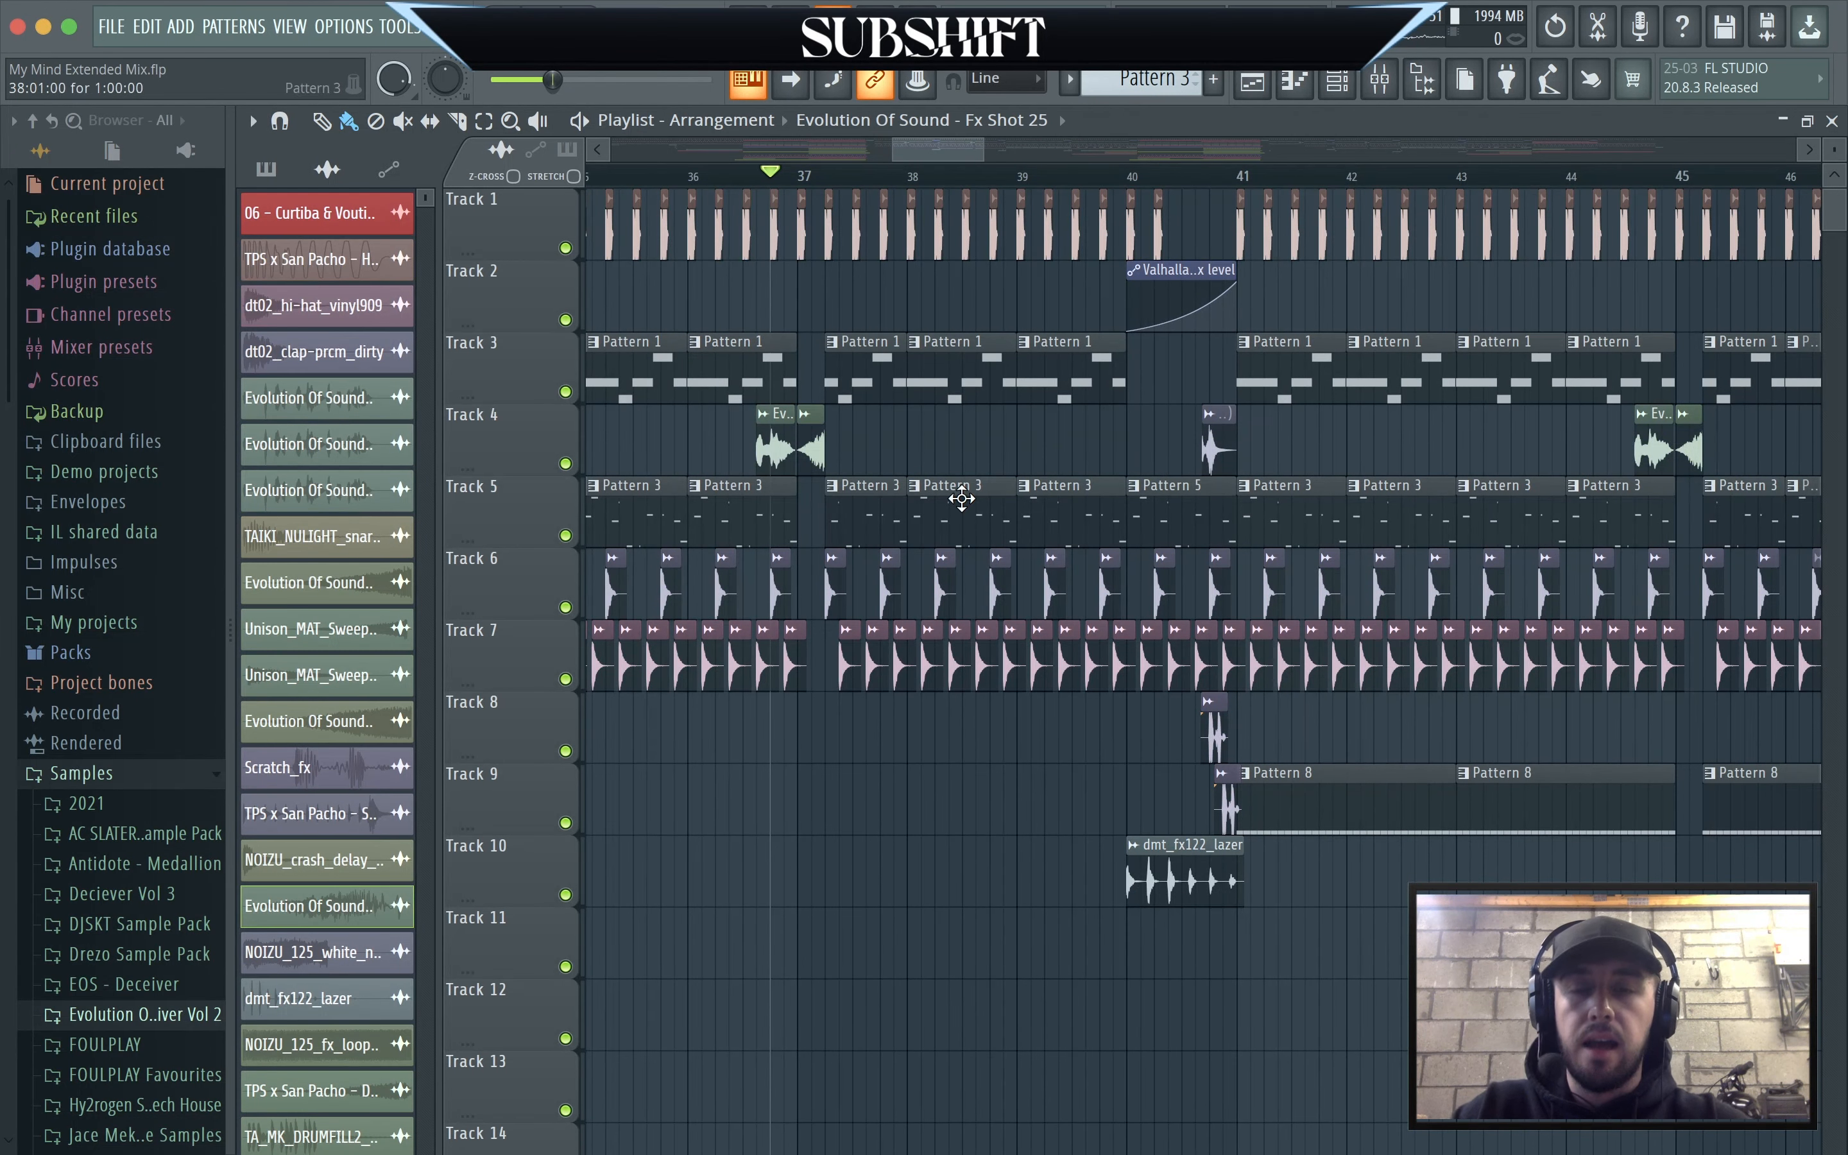
scroll(682, 225, "down", 3)
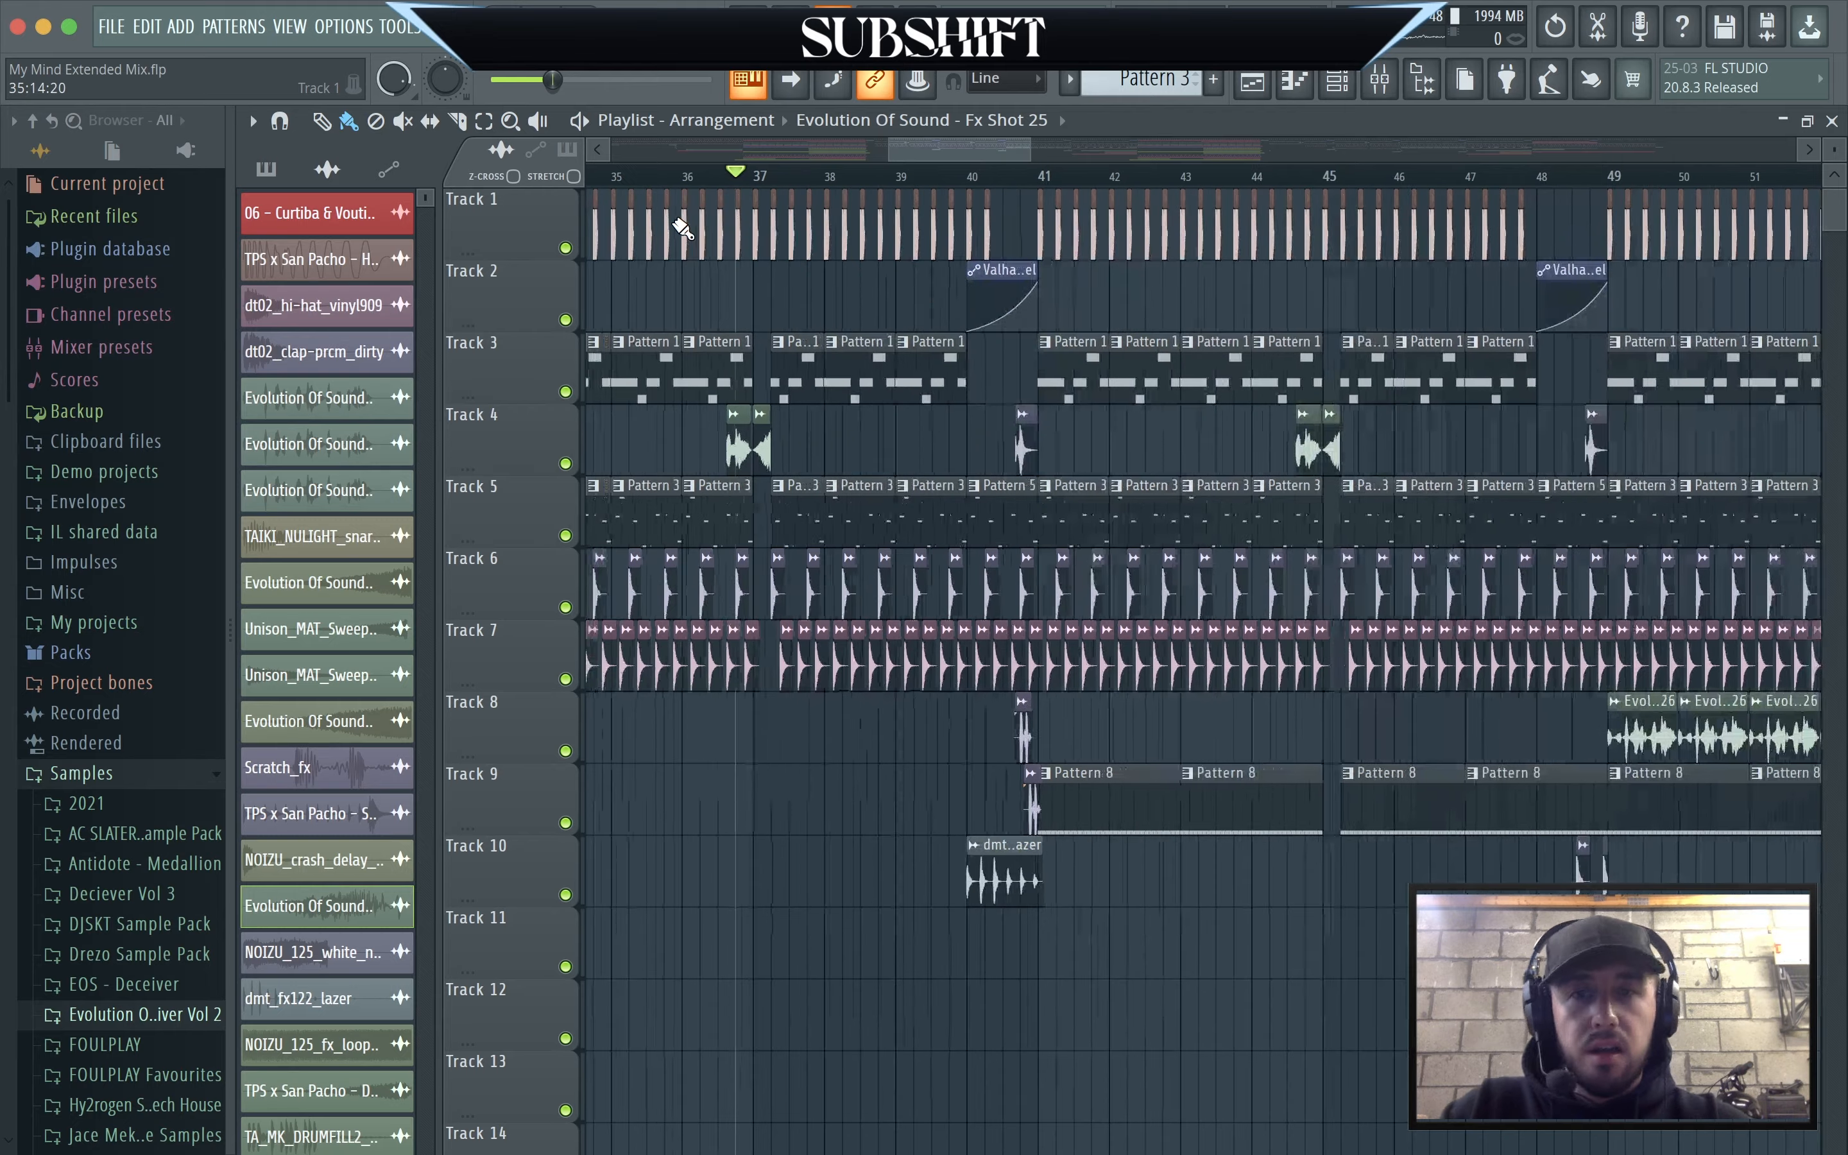
left_click(671, 182)
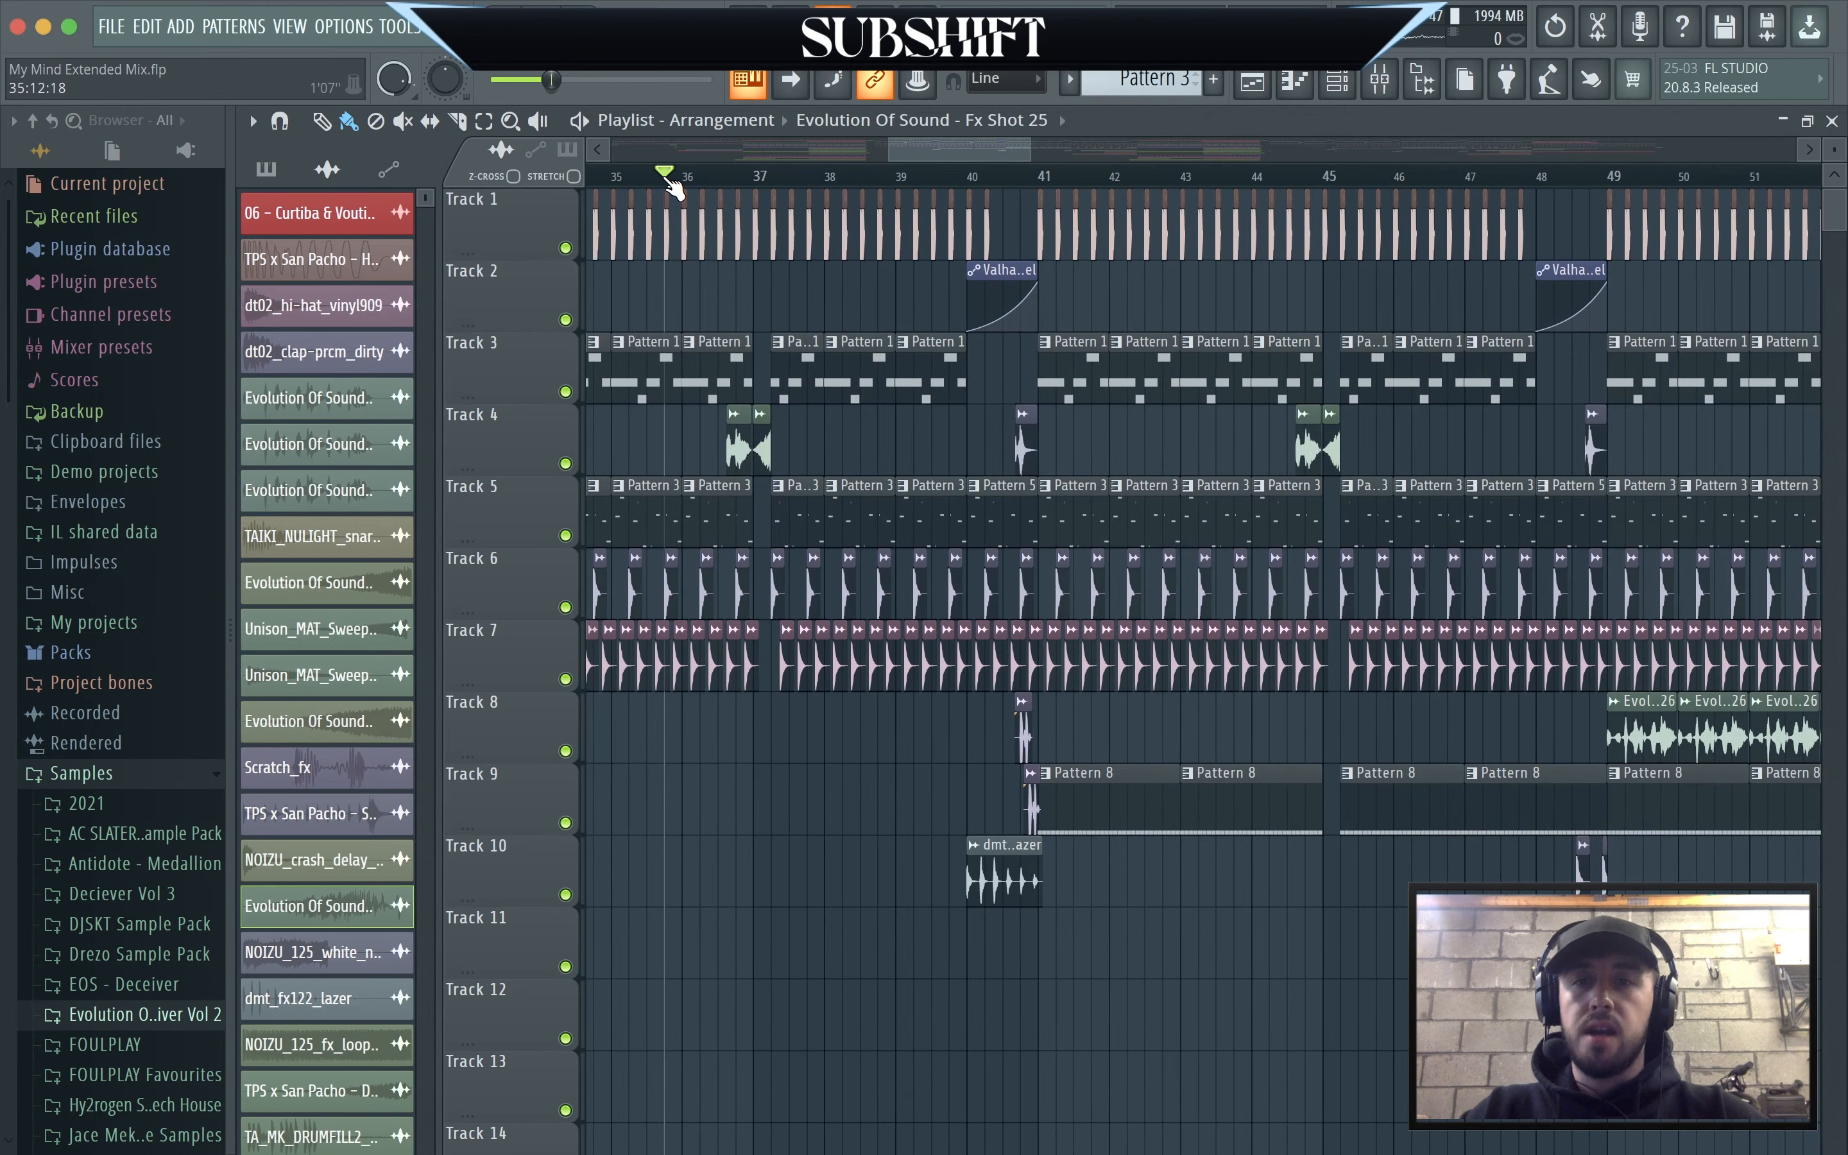
key("space")
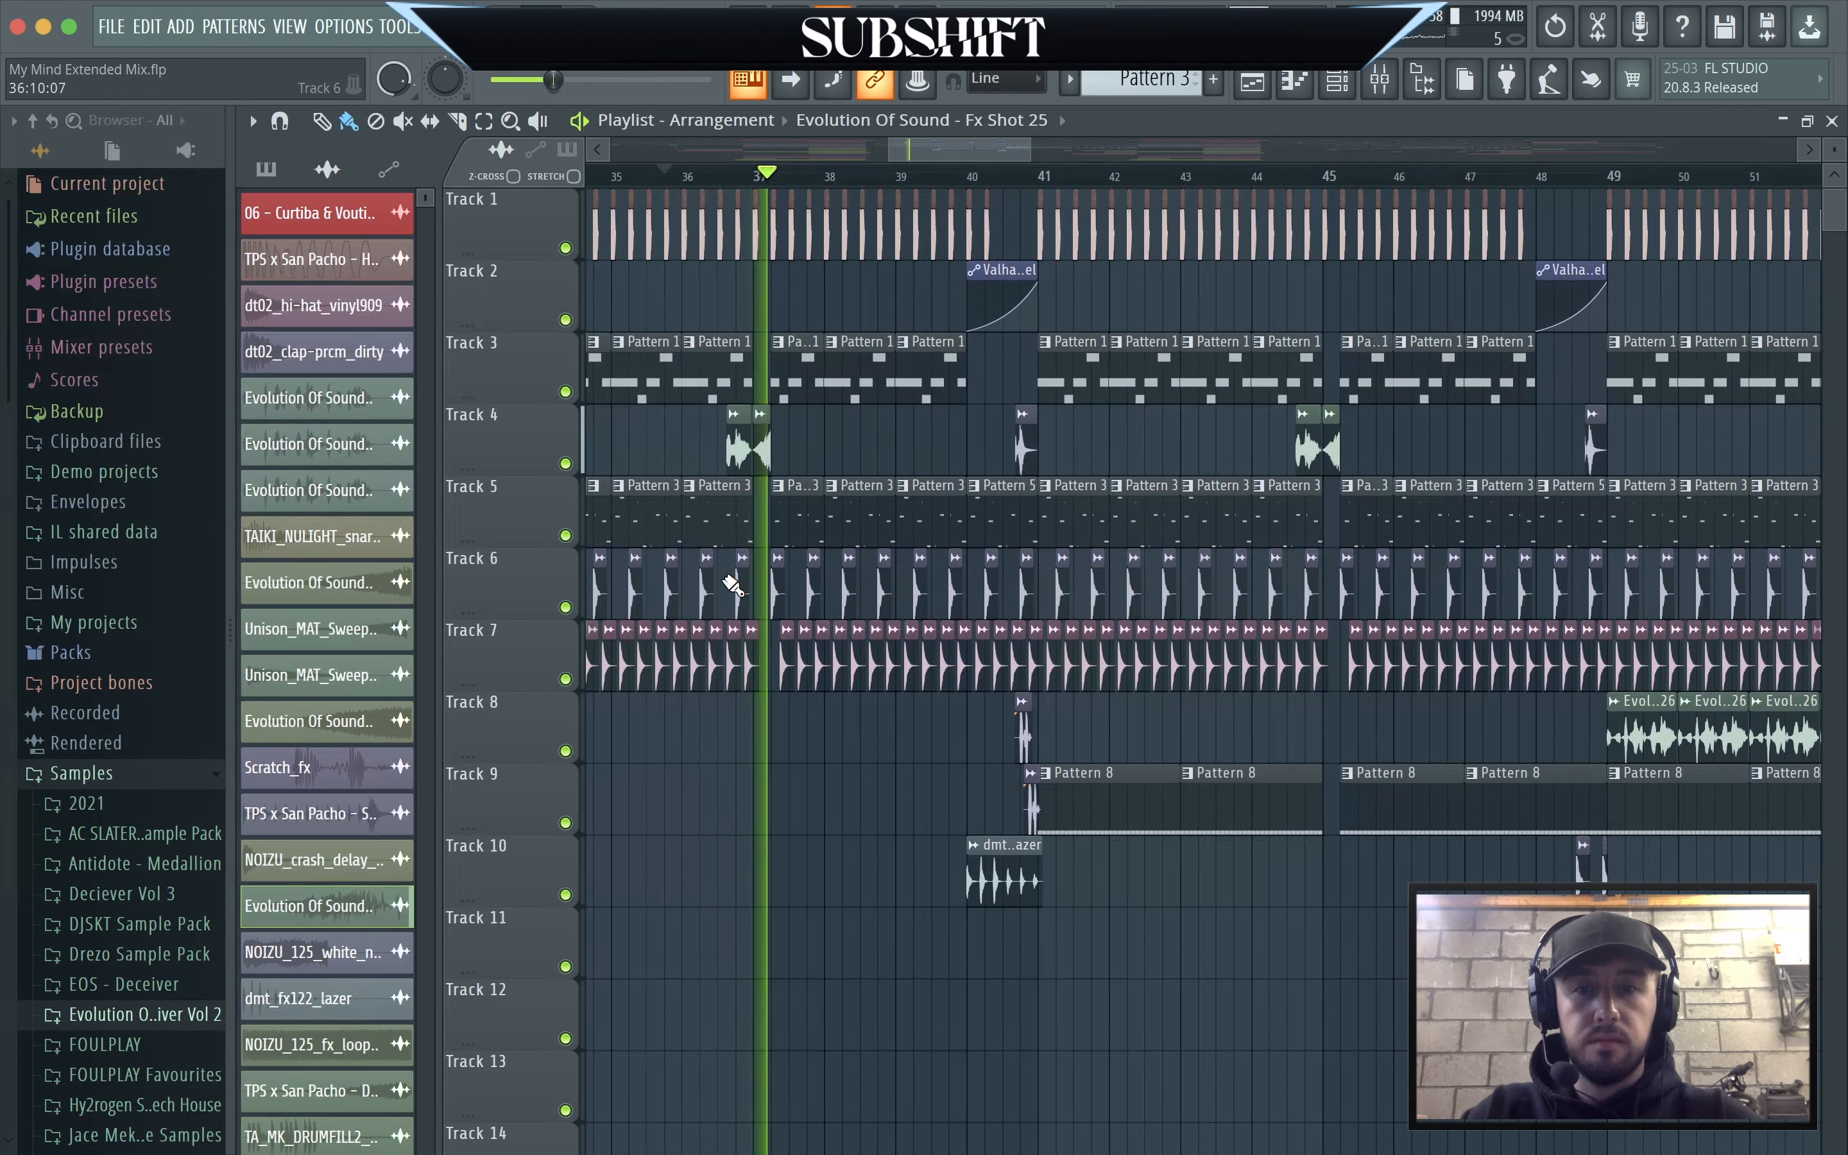
key("space")
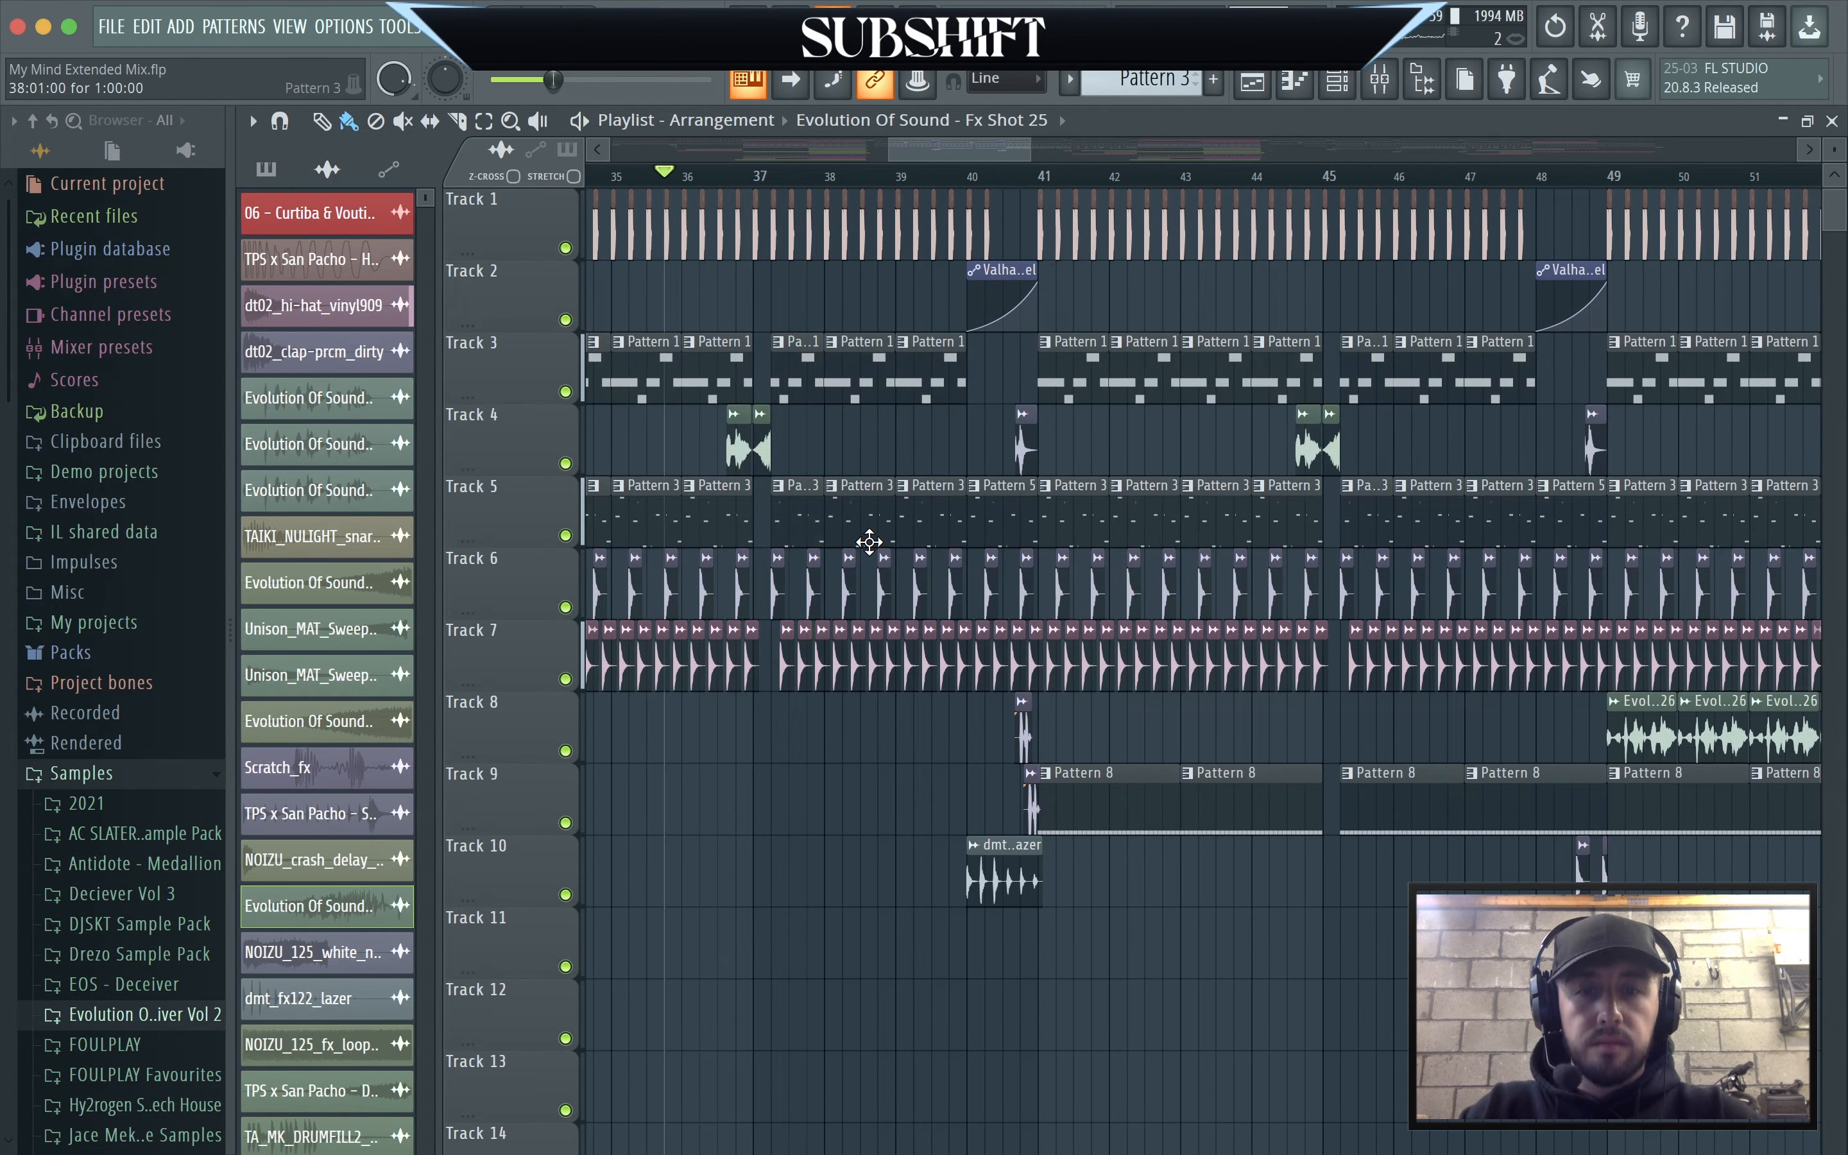
Isolate Tracks 5 and 2 and audition Pattern 5 with its ValhallaRoom mix level automation from bar 40.
scroll(869, 542, "down", 3)
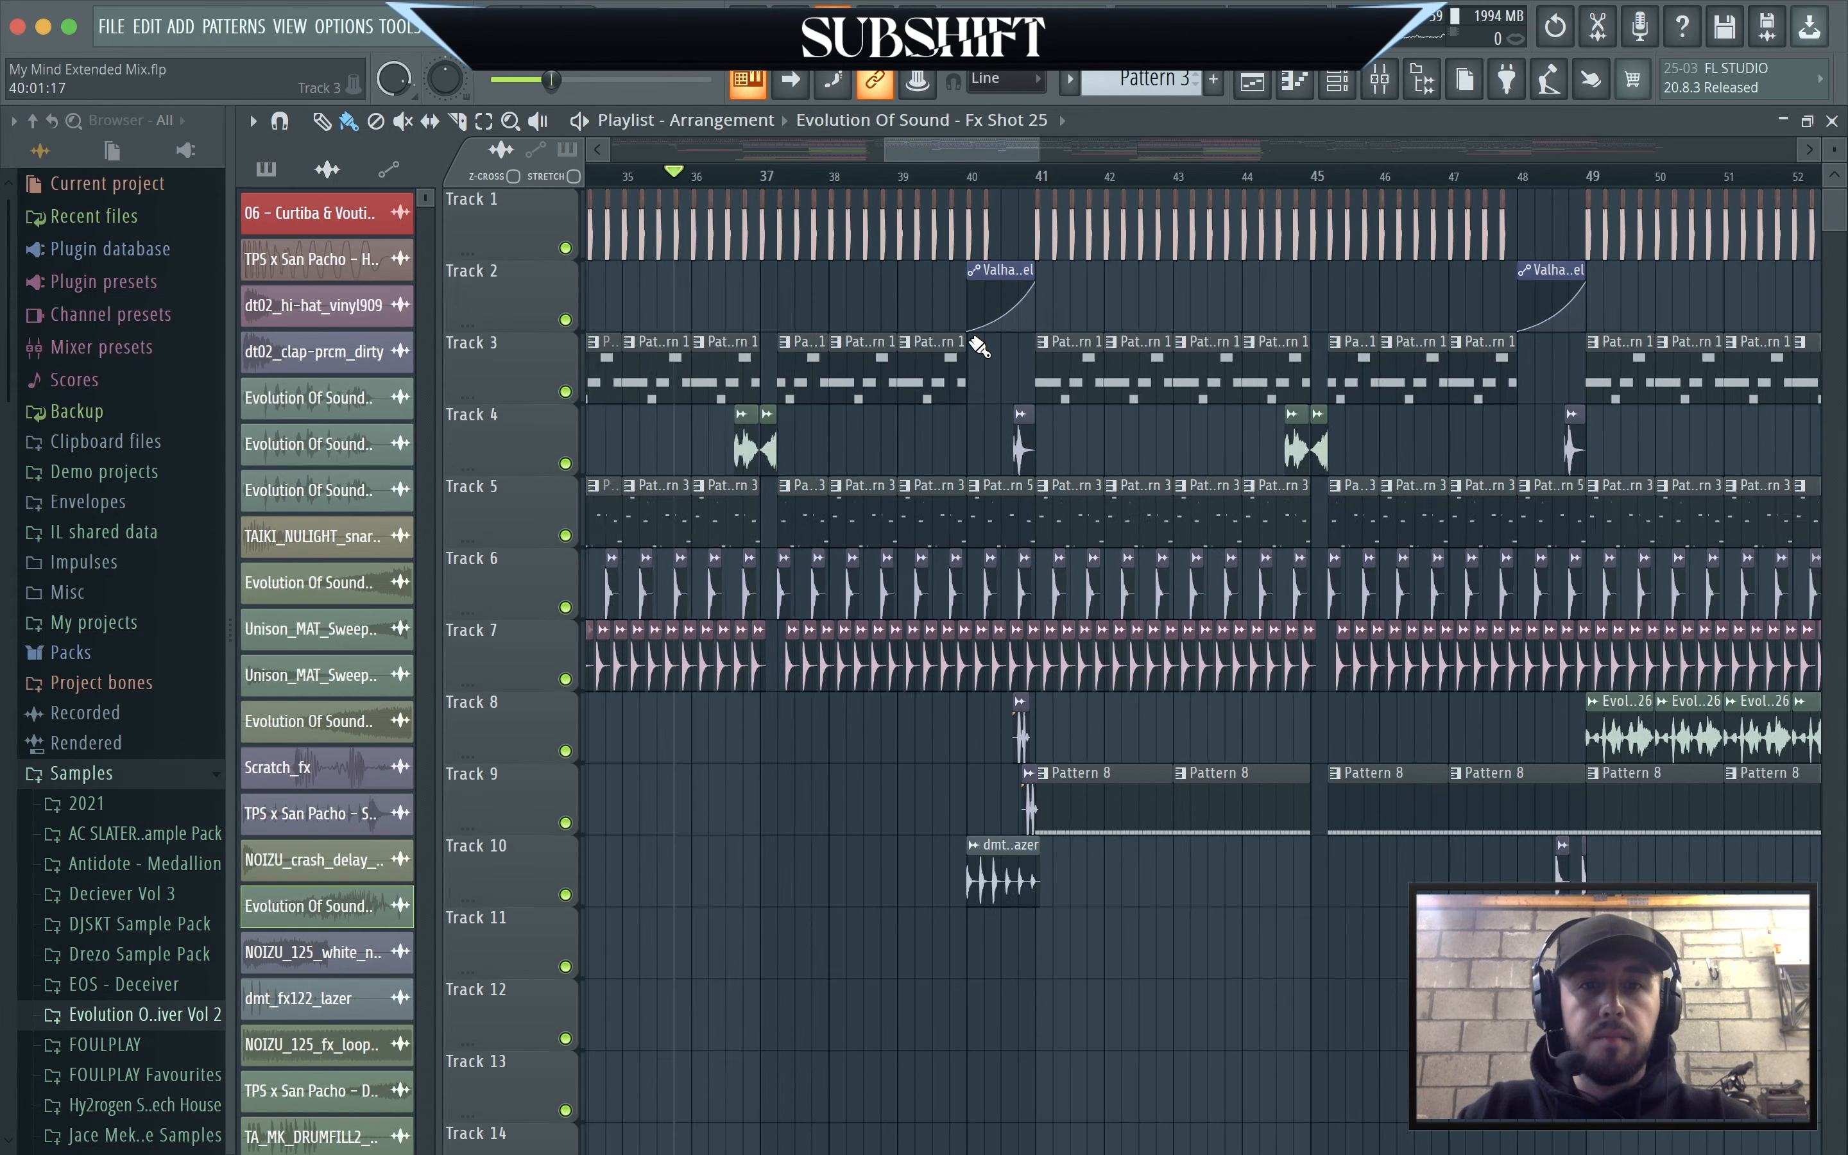
scroll(1126, 400, "up", 3)
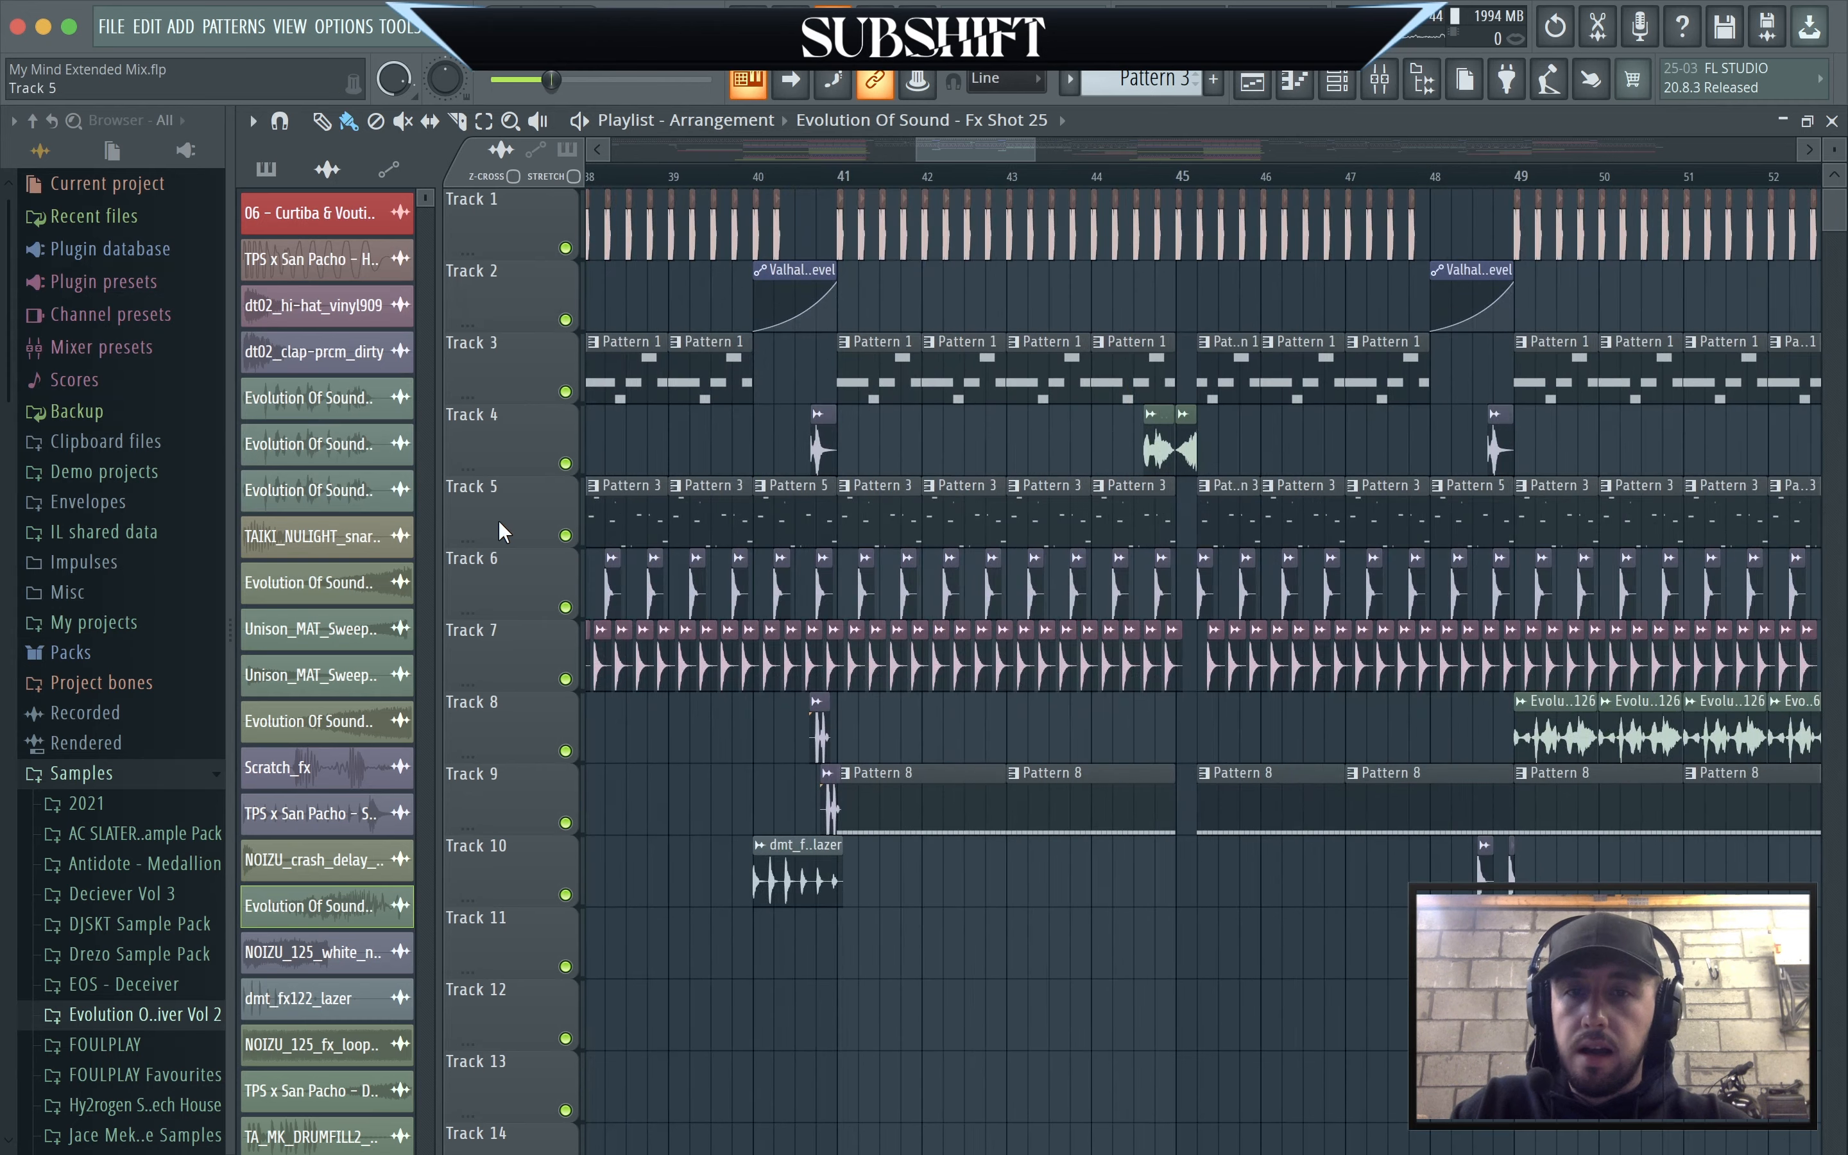
left_click(756, 179)
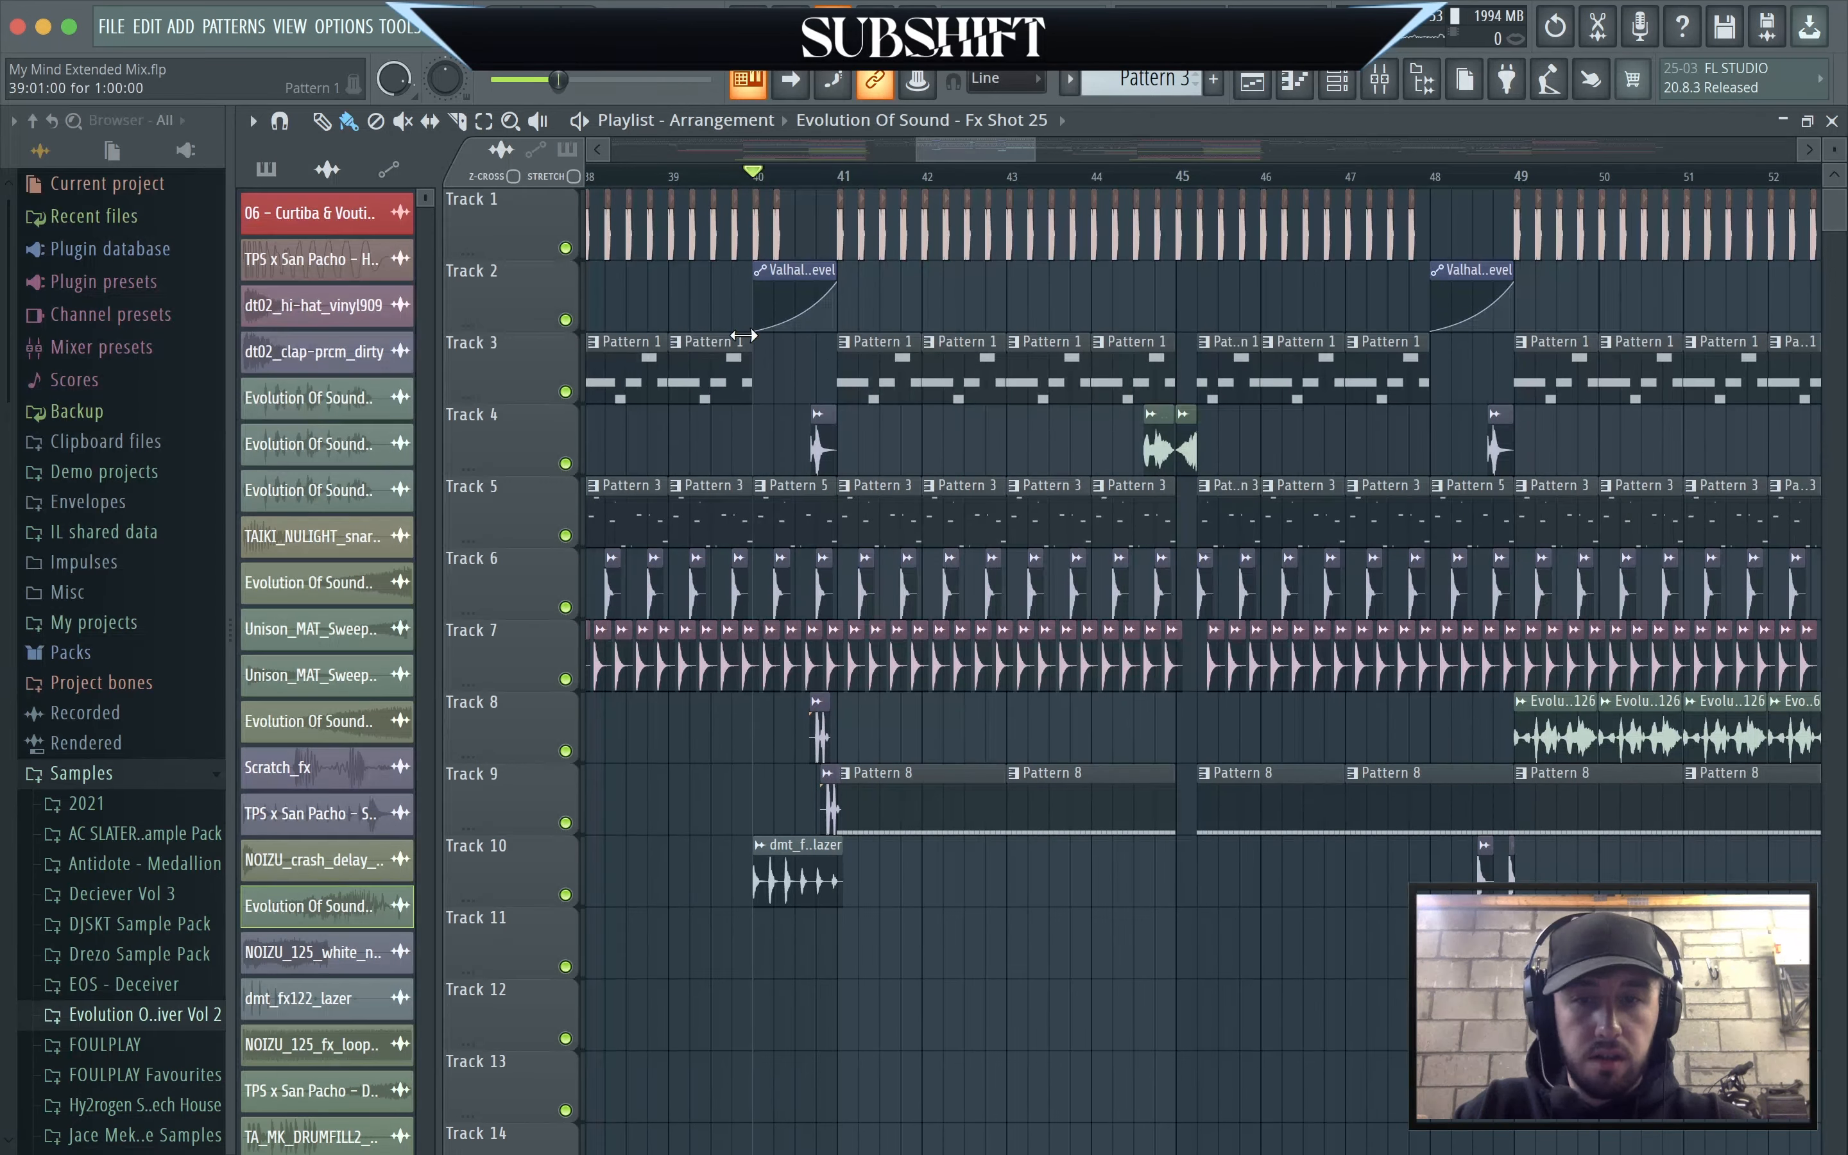
right_click(565, 534)
left_click(565, 319)
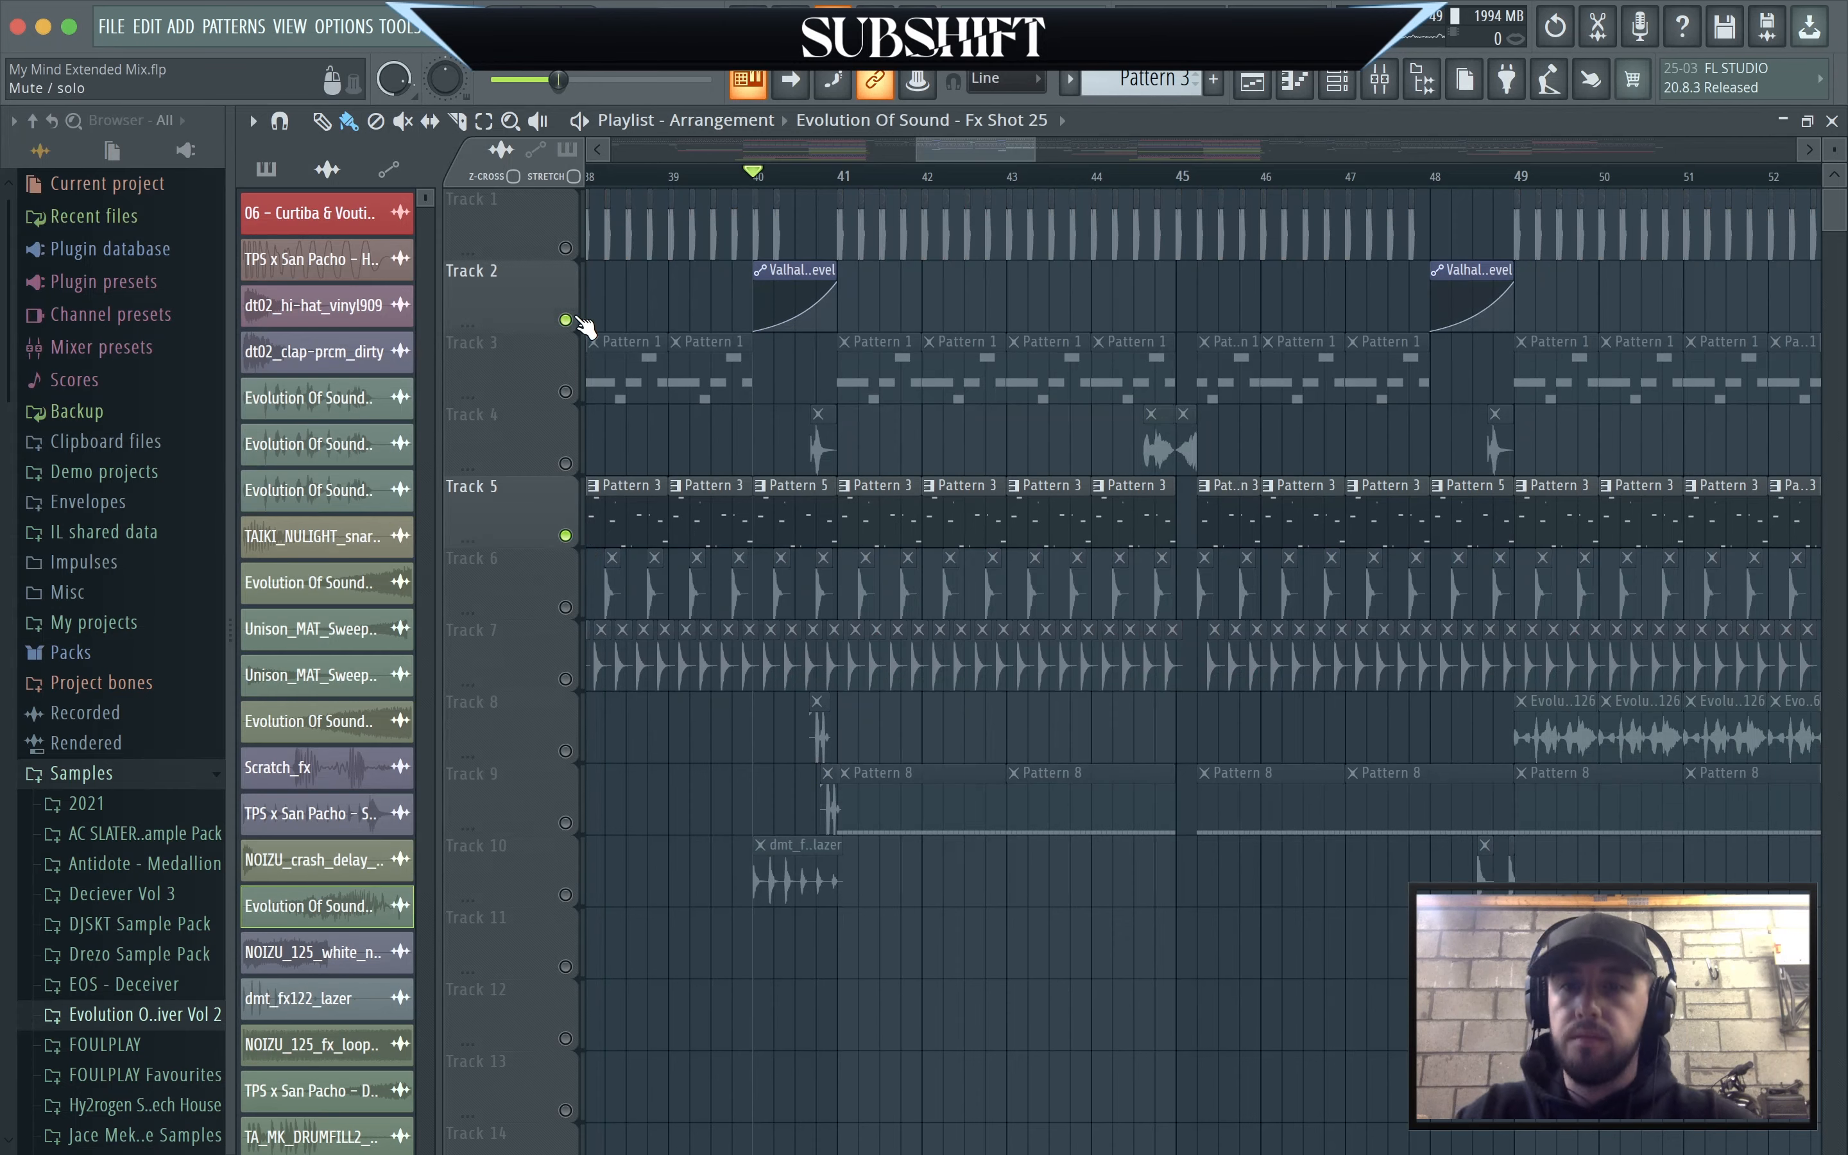
scroll(791, 429, "up", 3)
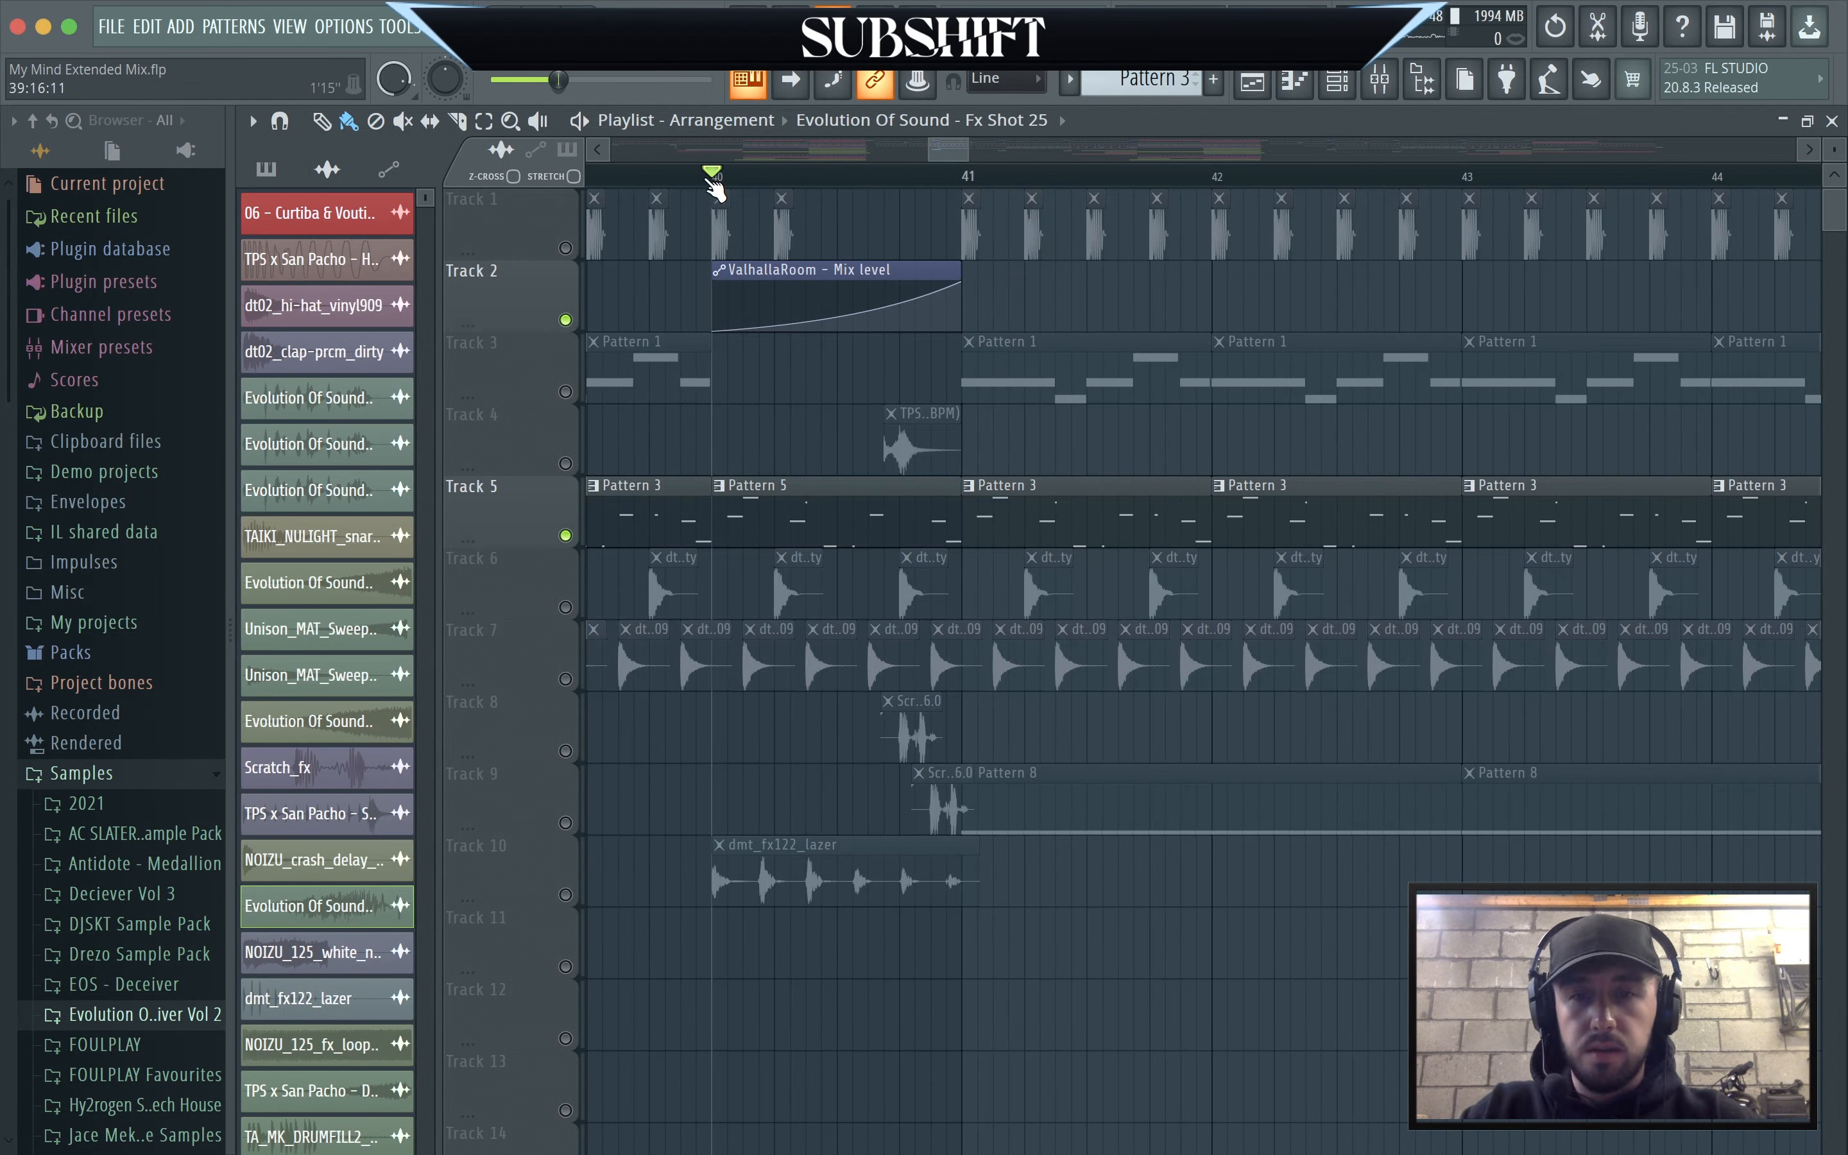
key("space")
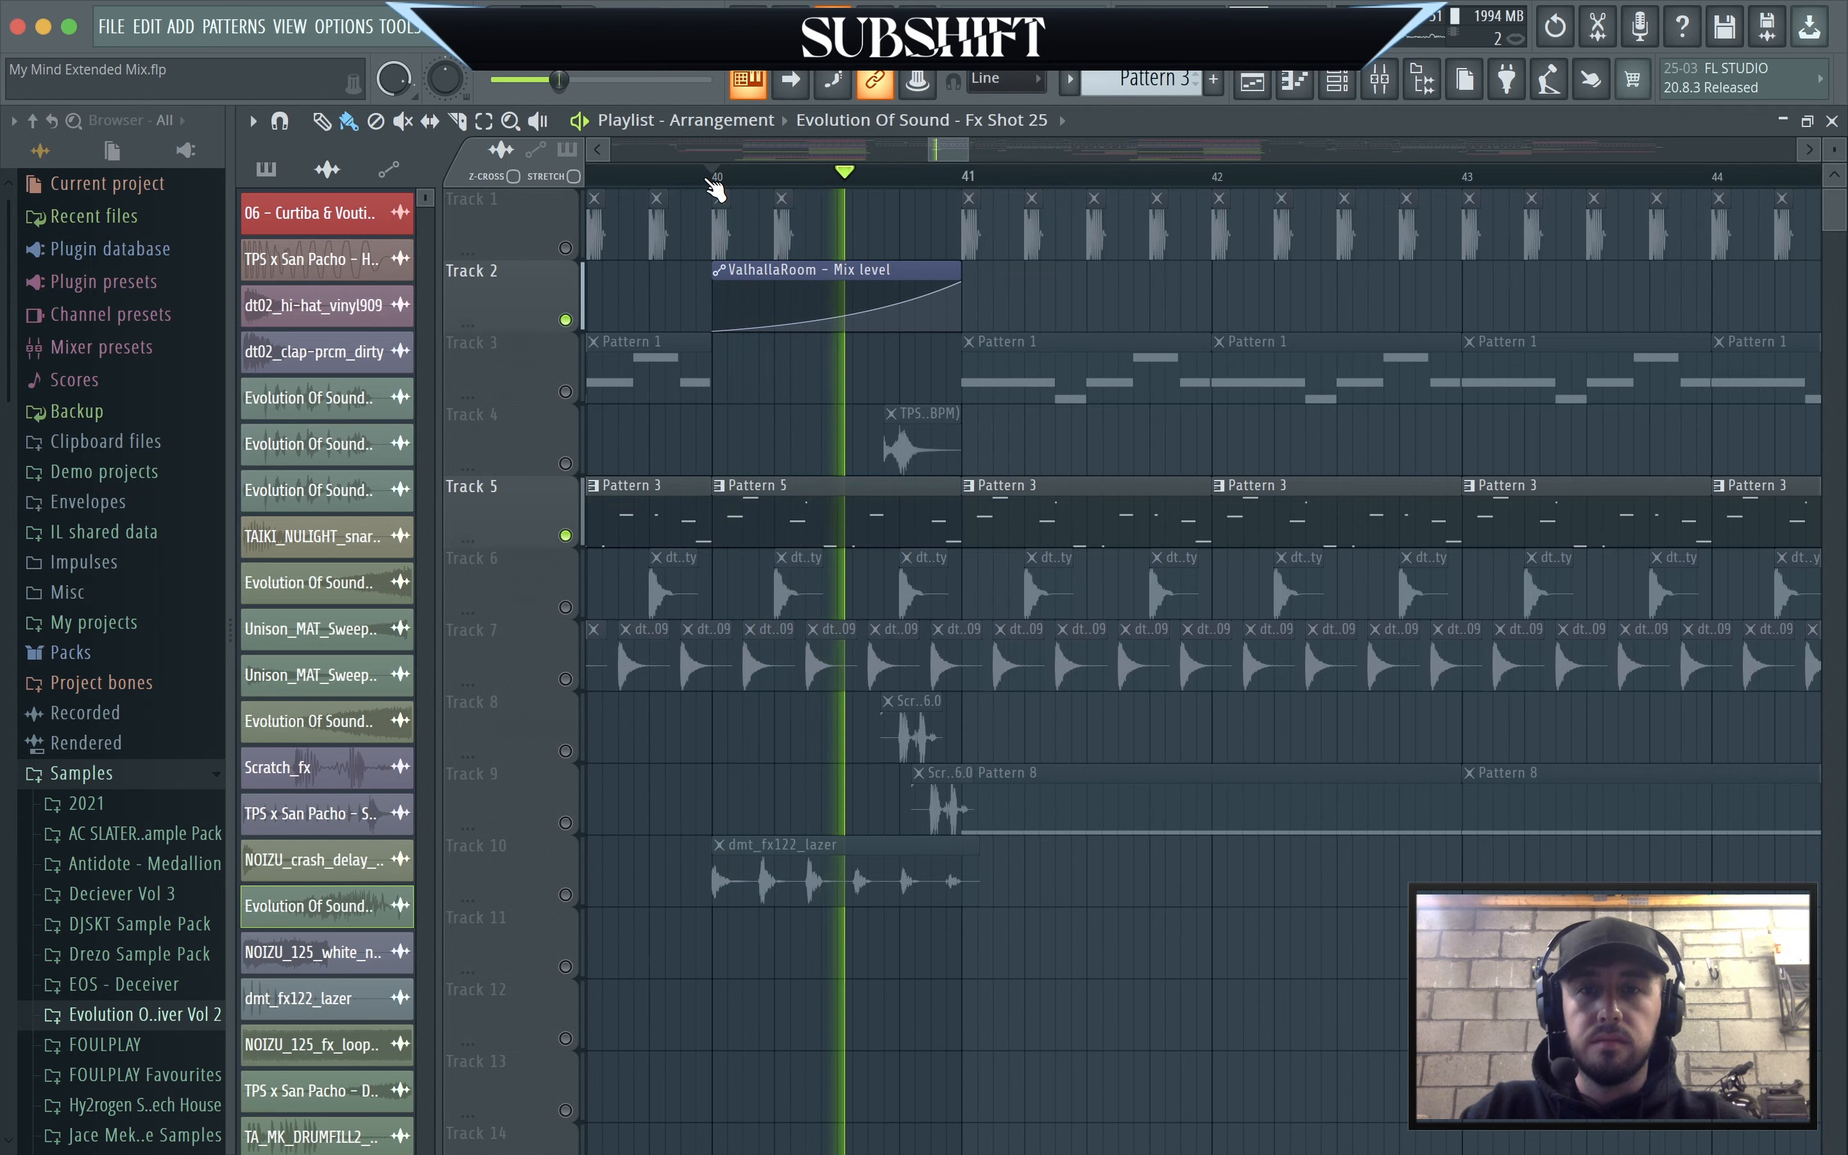
key("space")
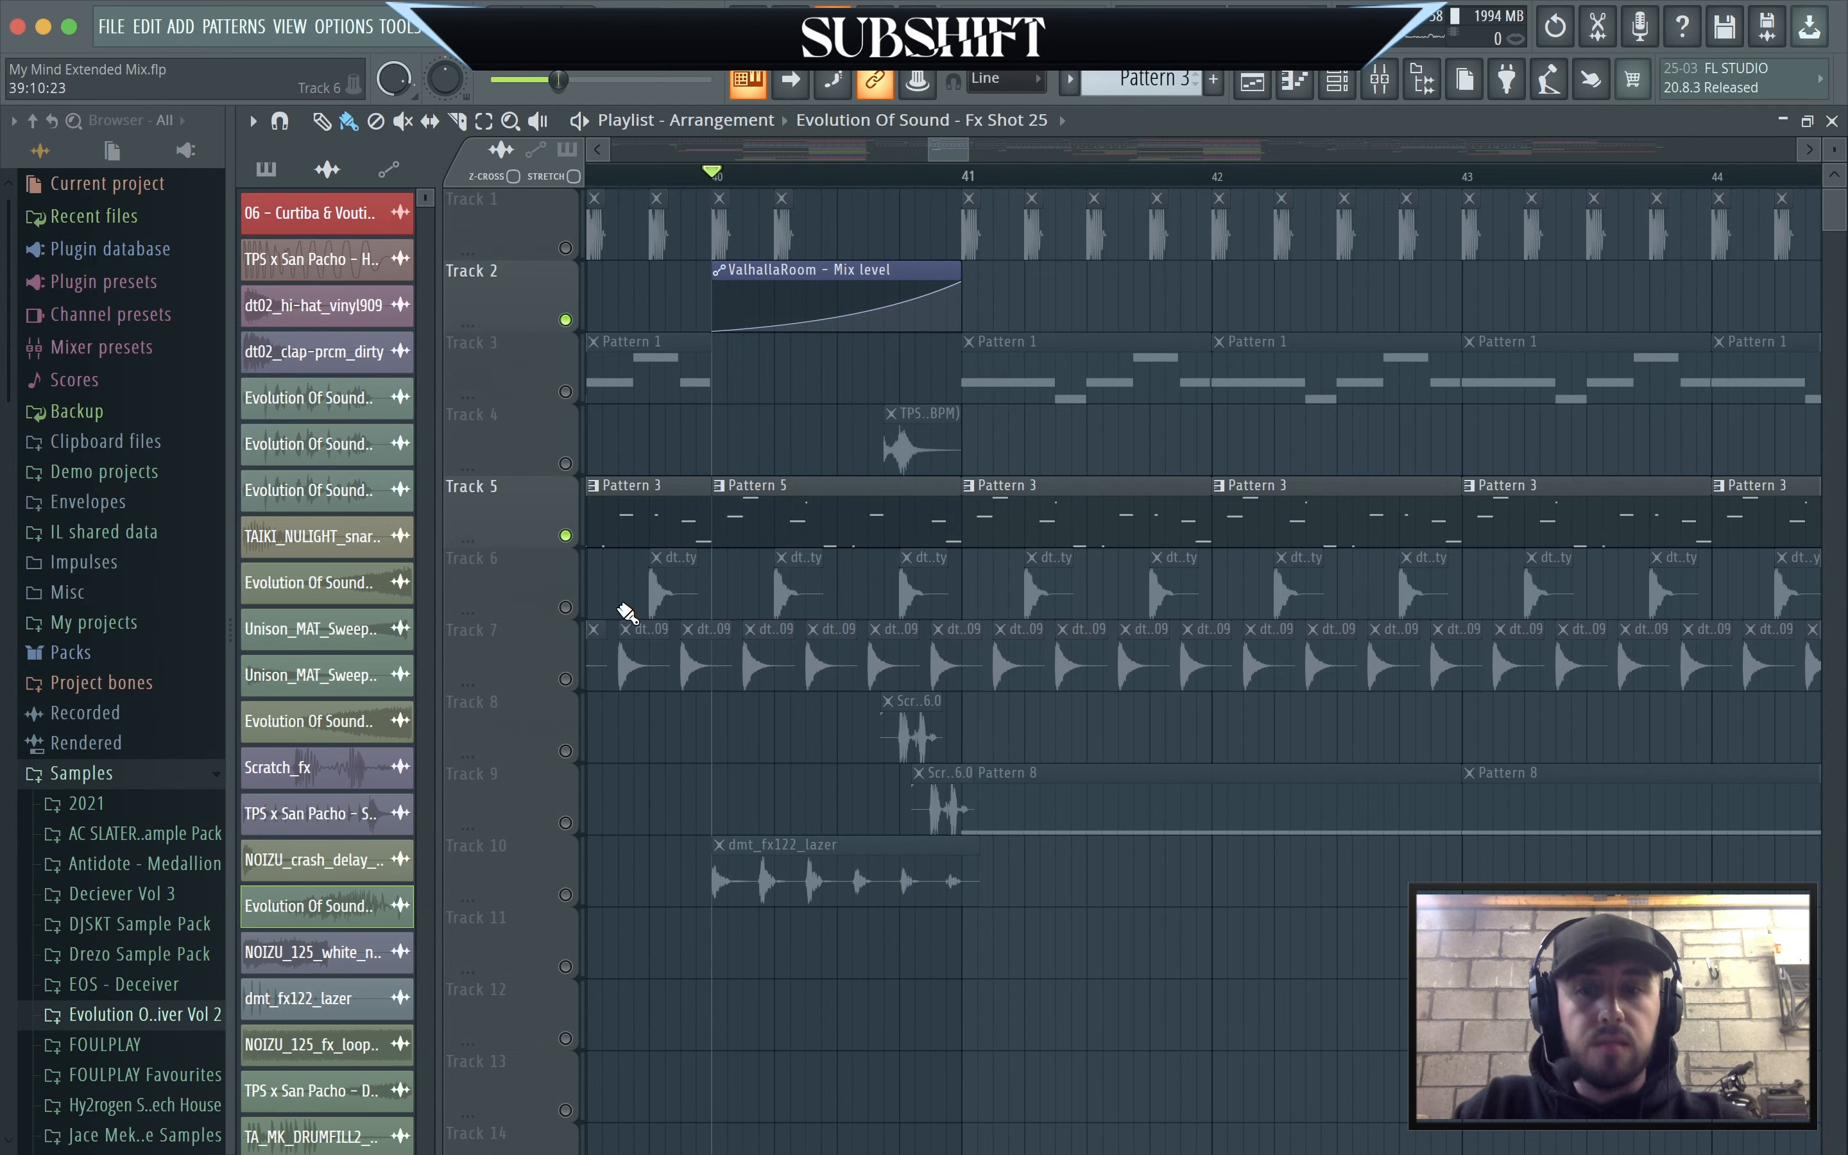
Unmute Tracks 8, 9, 10, 4, 6 and 7 and audition the layered fill from bar 40.
left_click(567, 750)
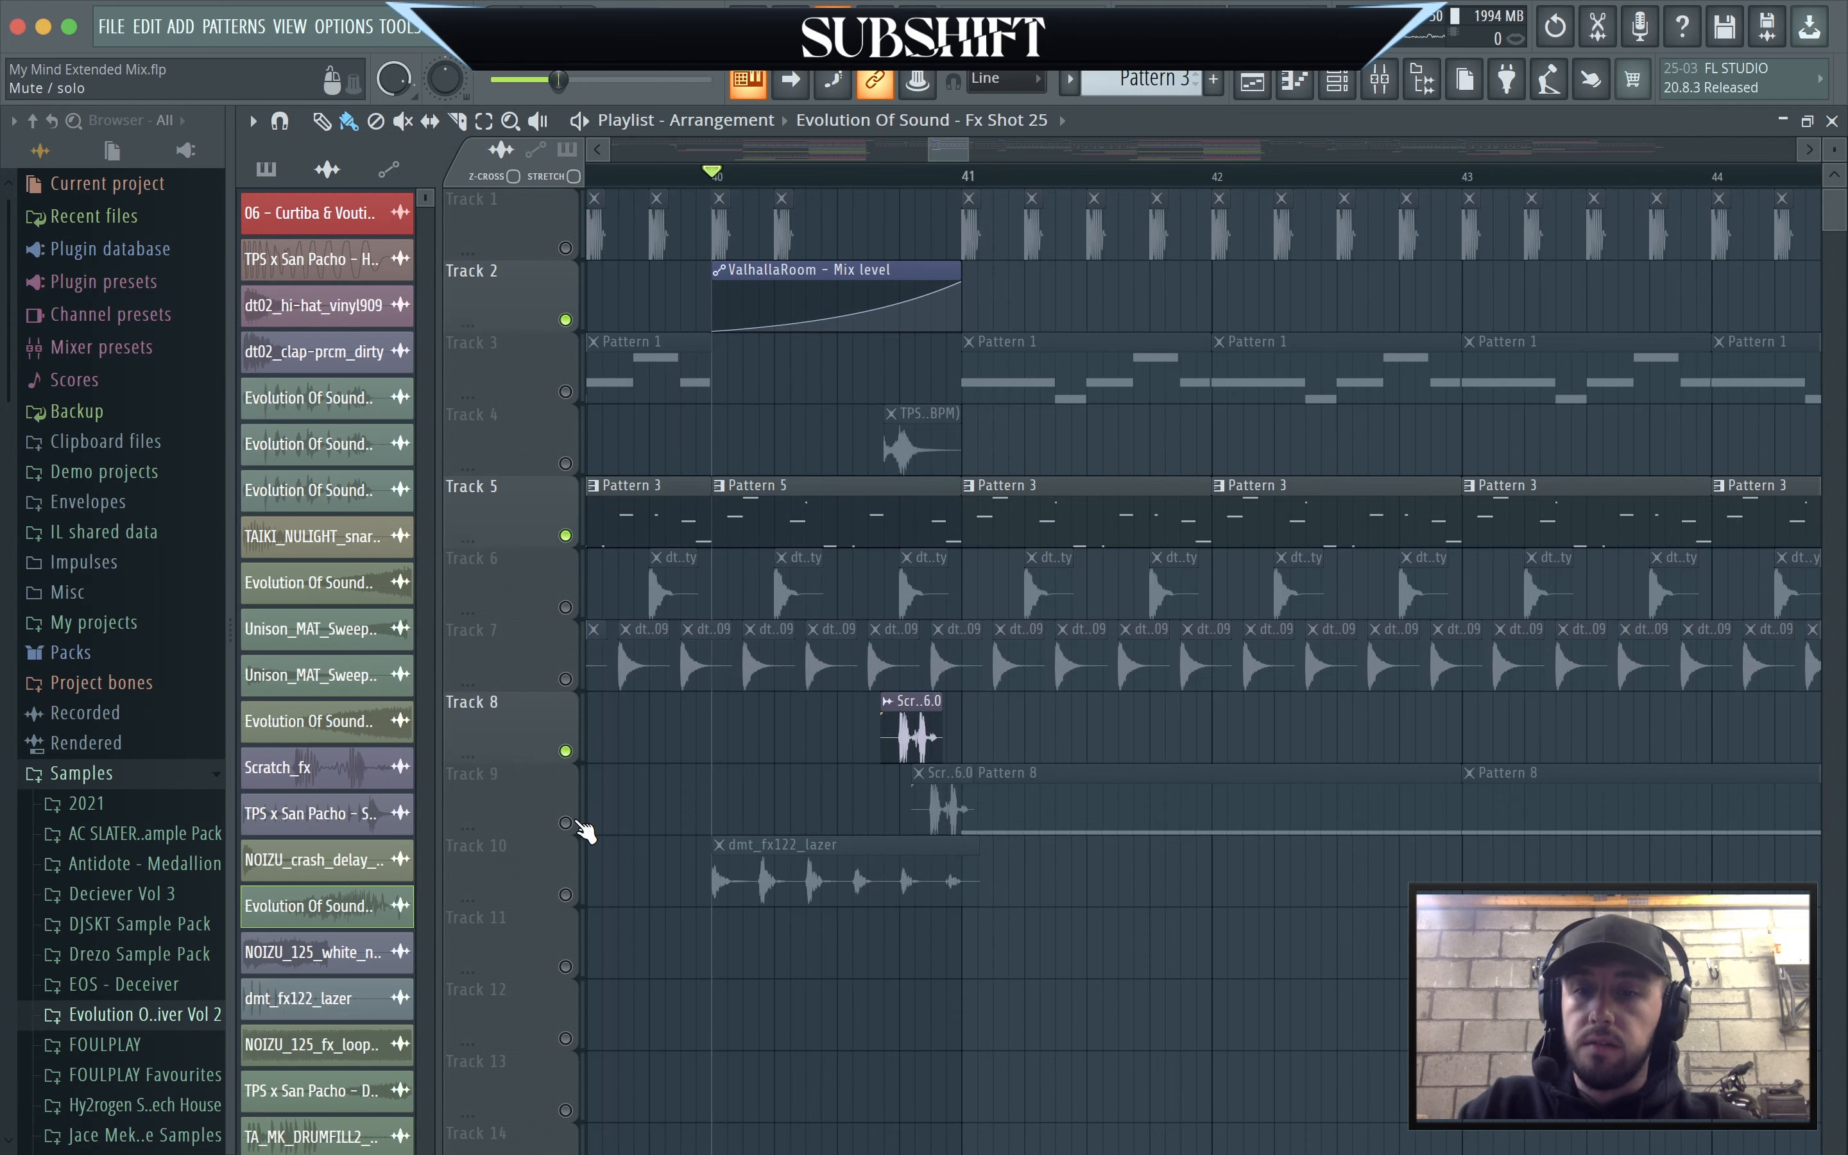
left_click(566, 823)
left_click(566, 894)
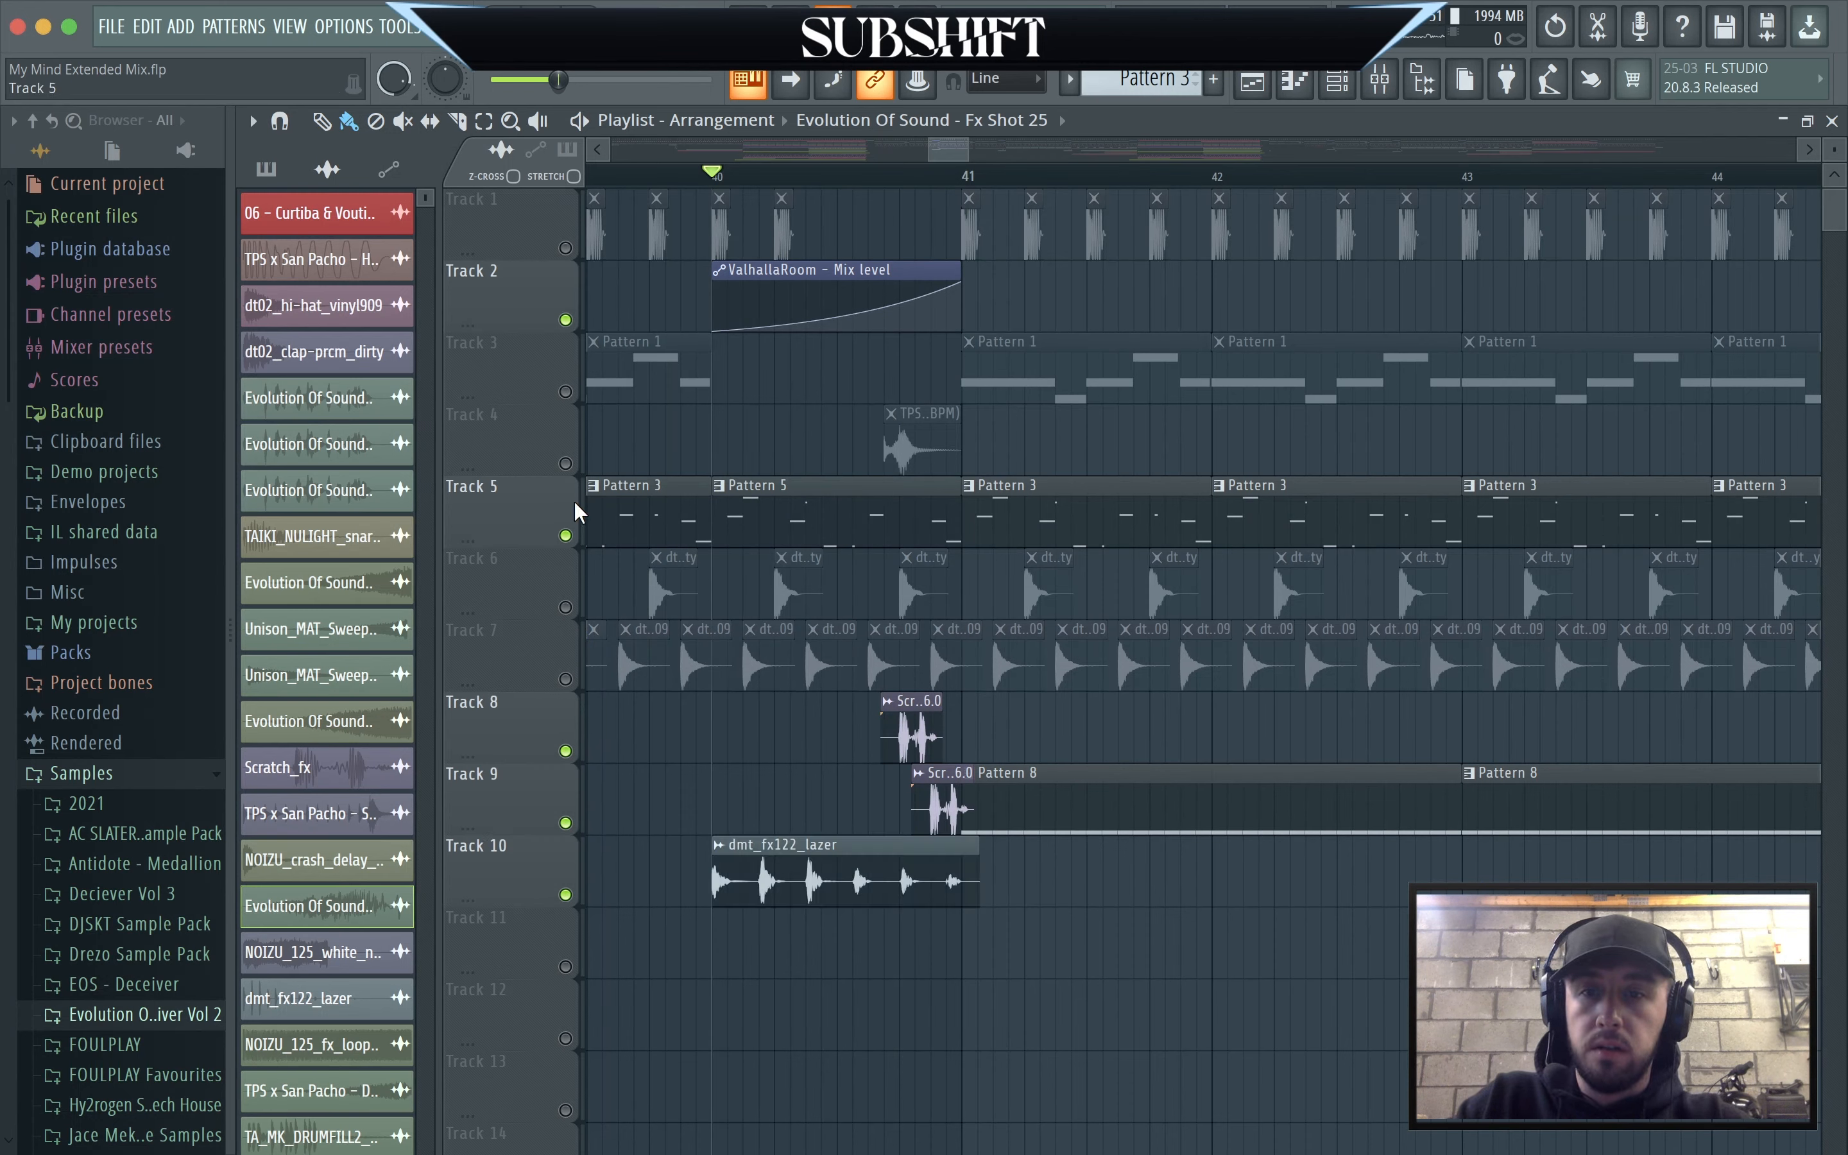
left_click(566, 464)
left_click(566, 609)
left_click(566, 678)
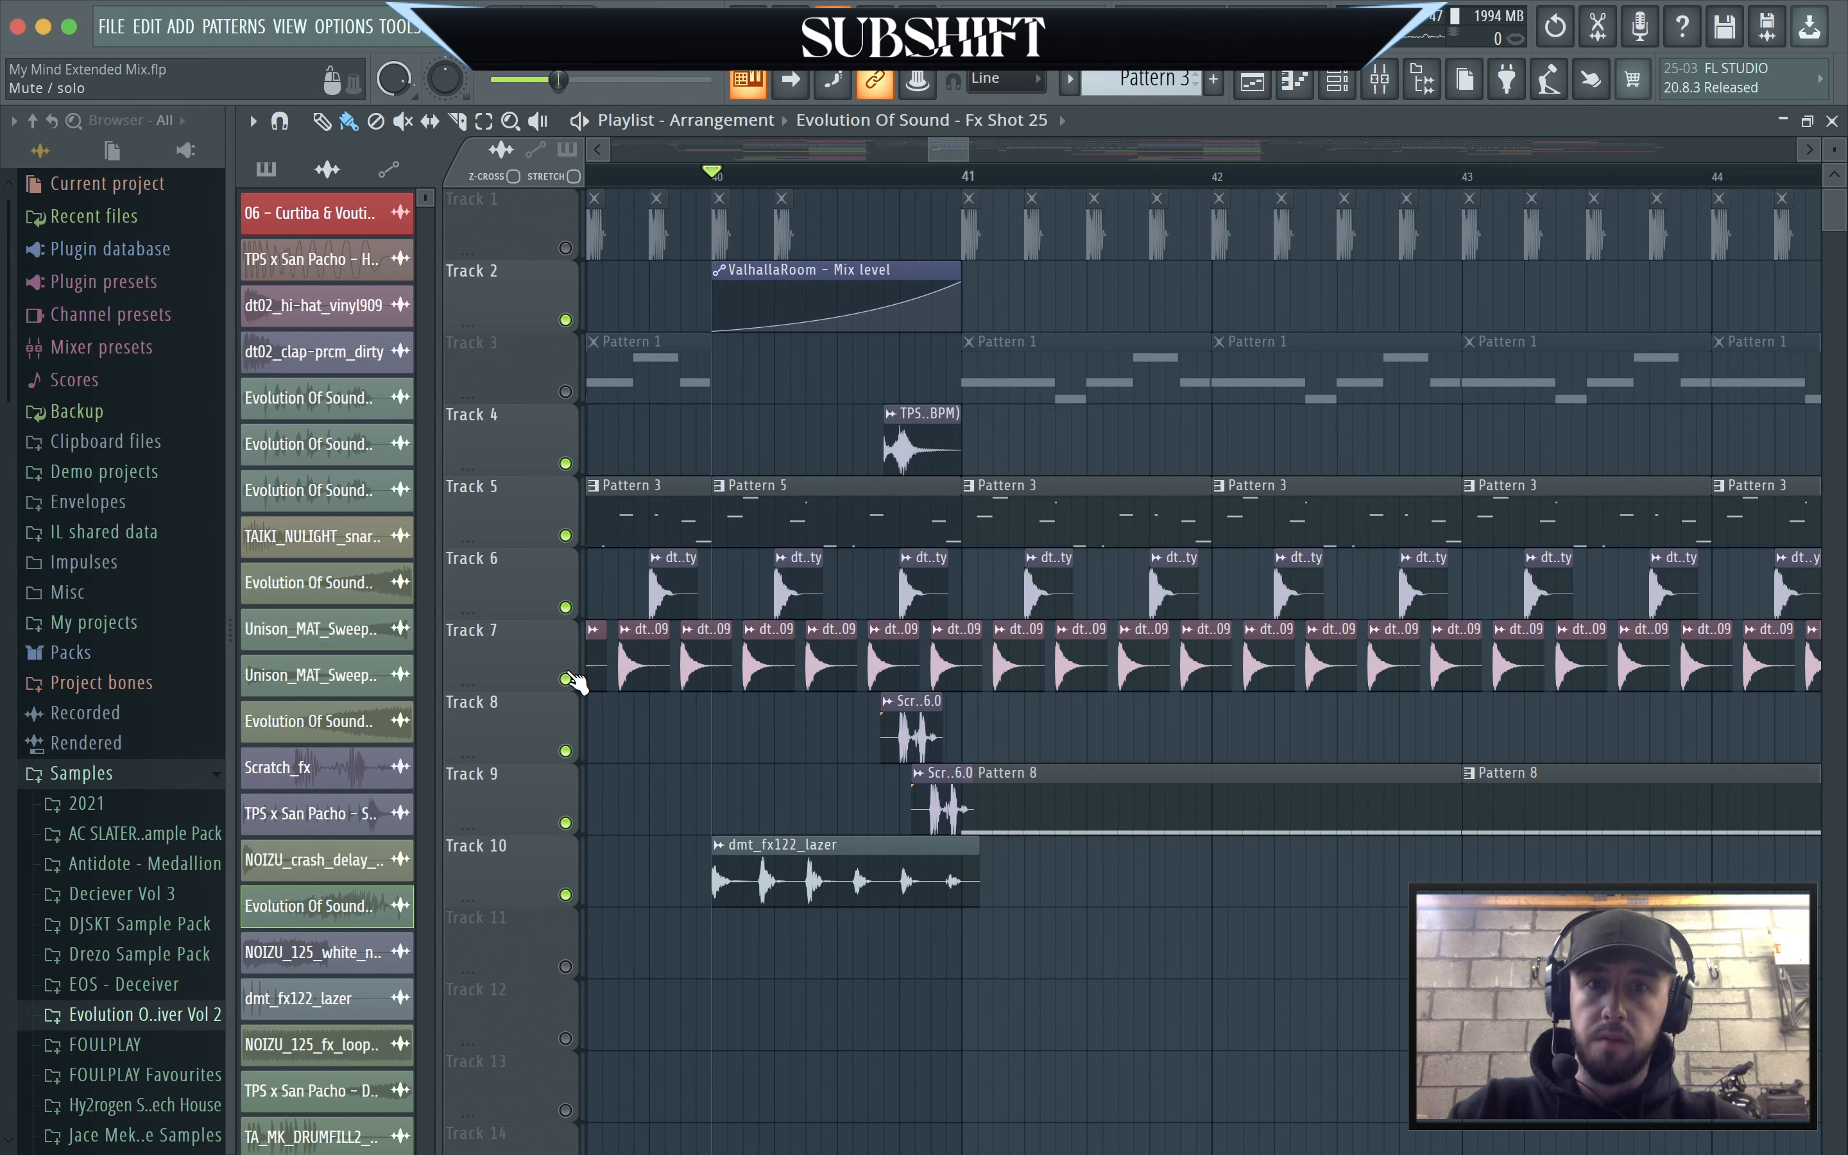
key("space")
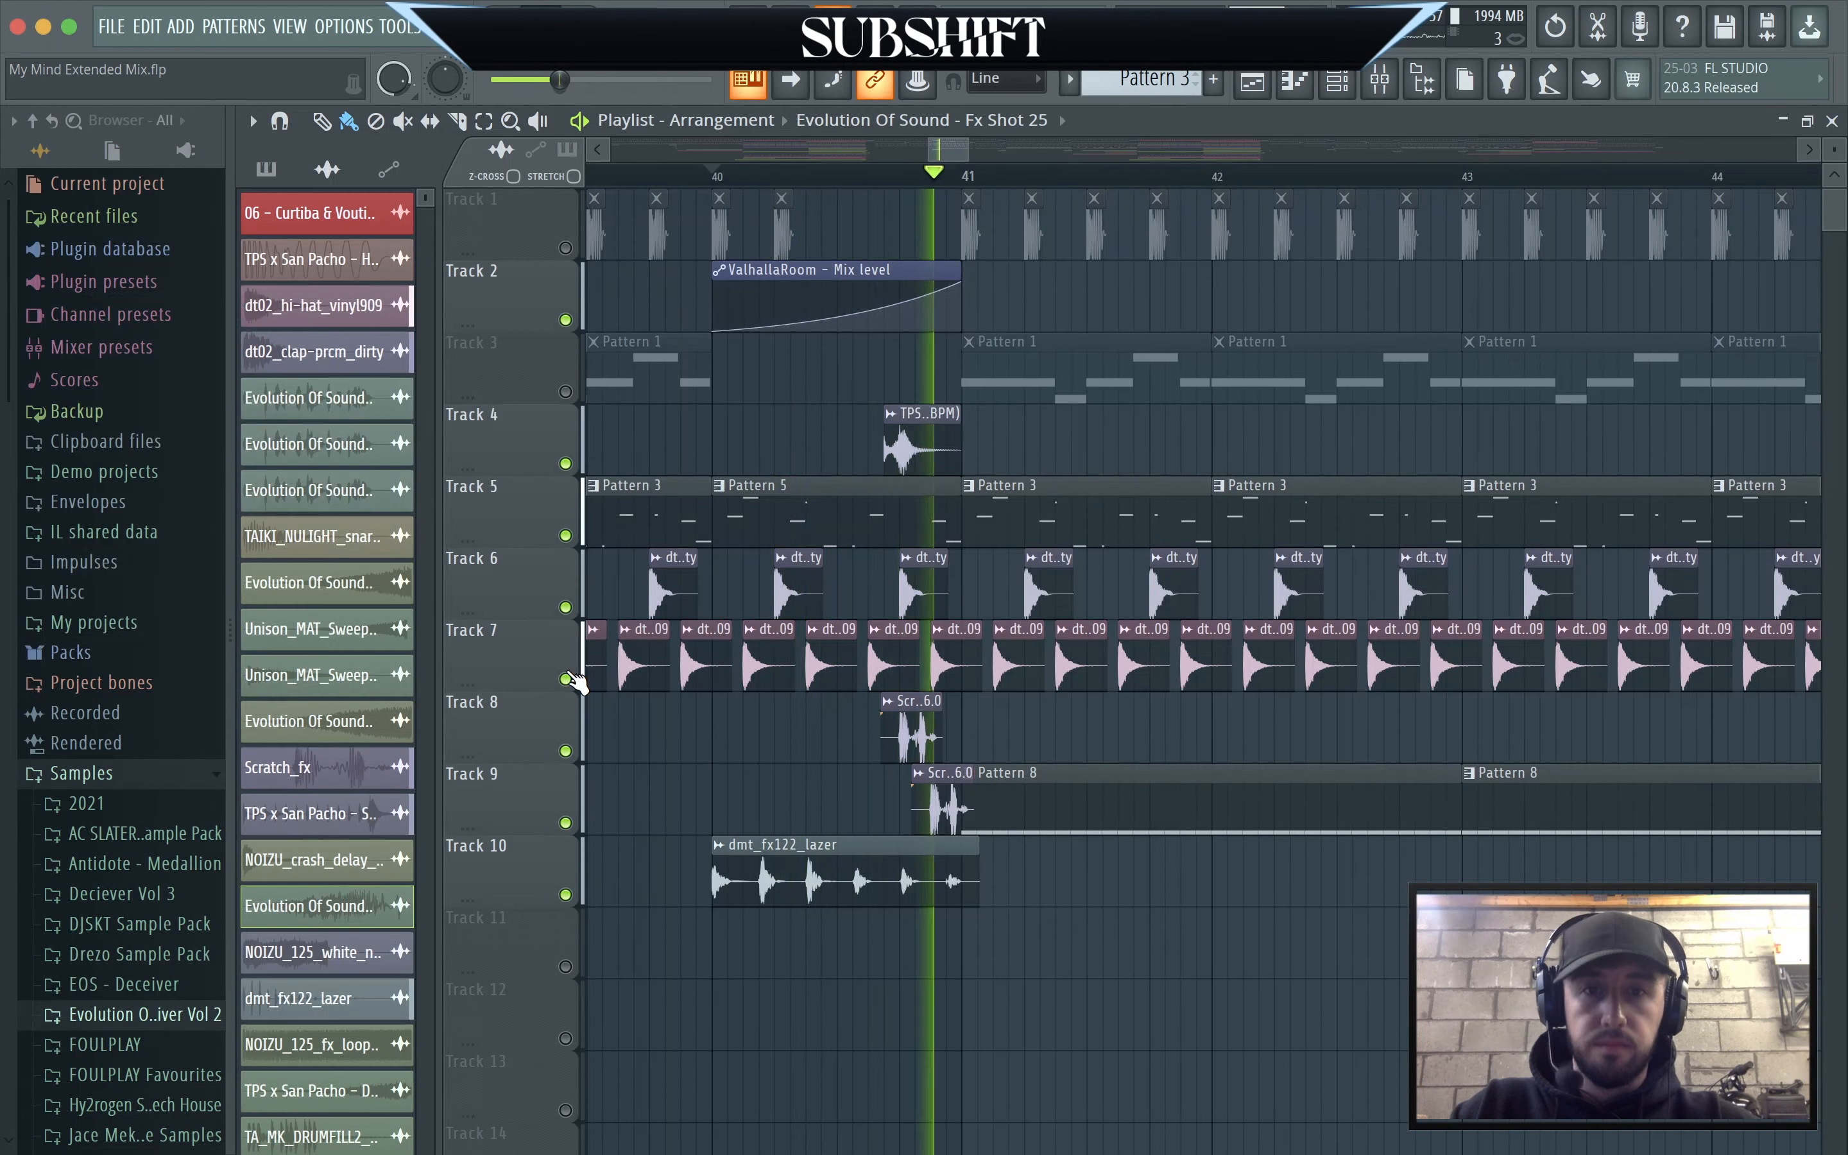
key("space")
Restore all playlist tracks and play the full mix from just before bar 40 into bar 41.
scroll(681, 474, "down", 3)
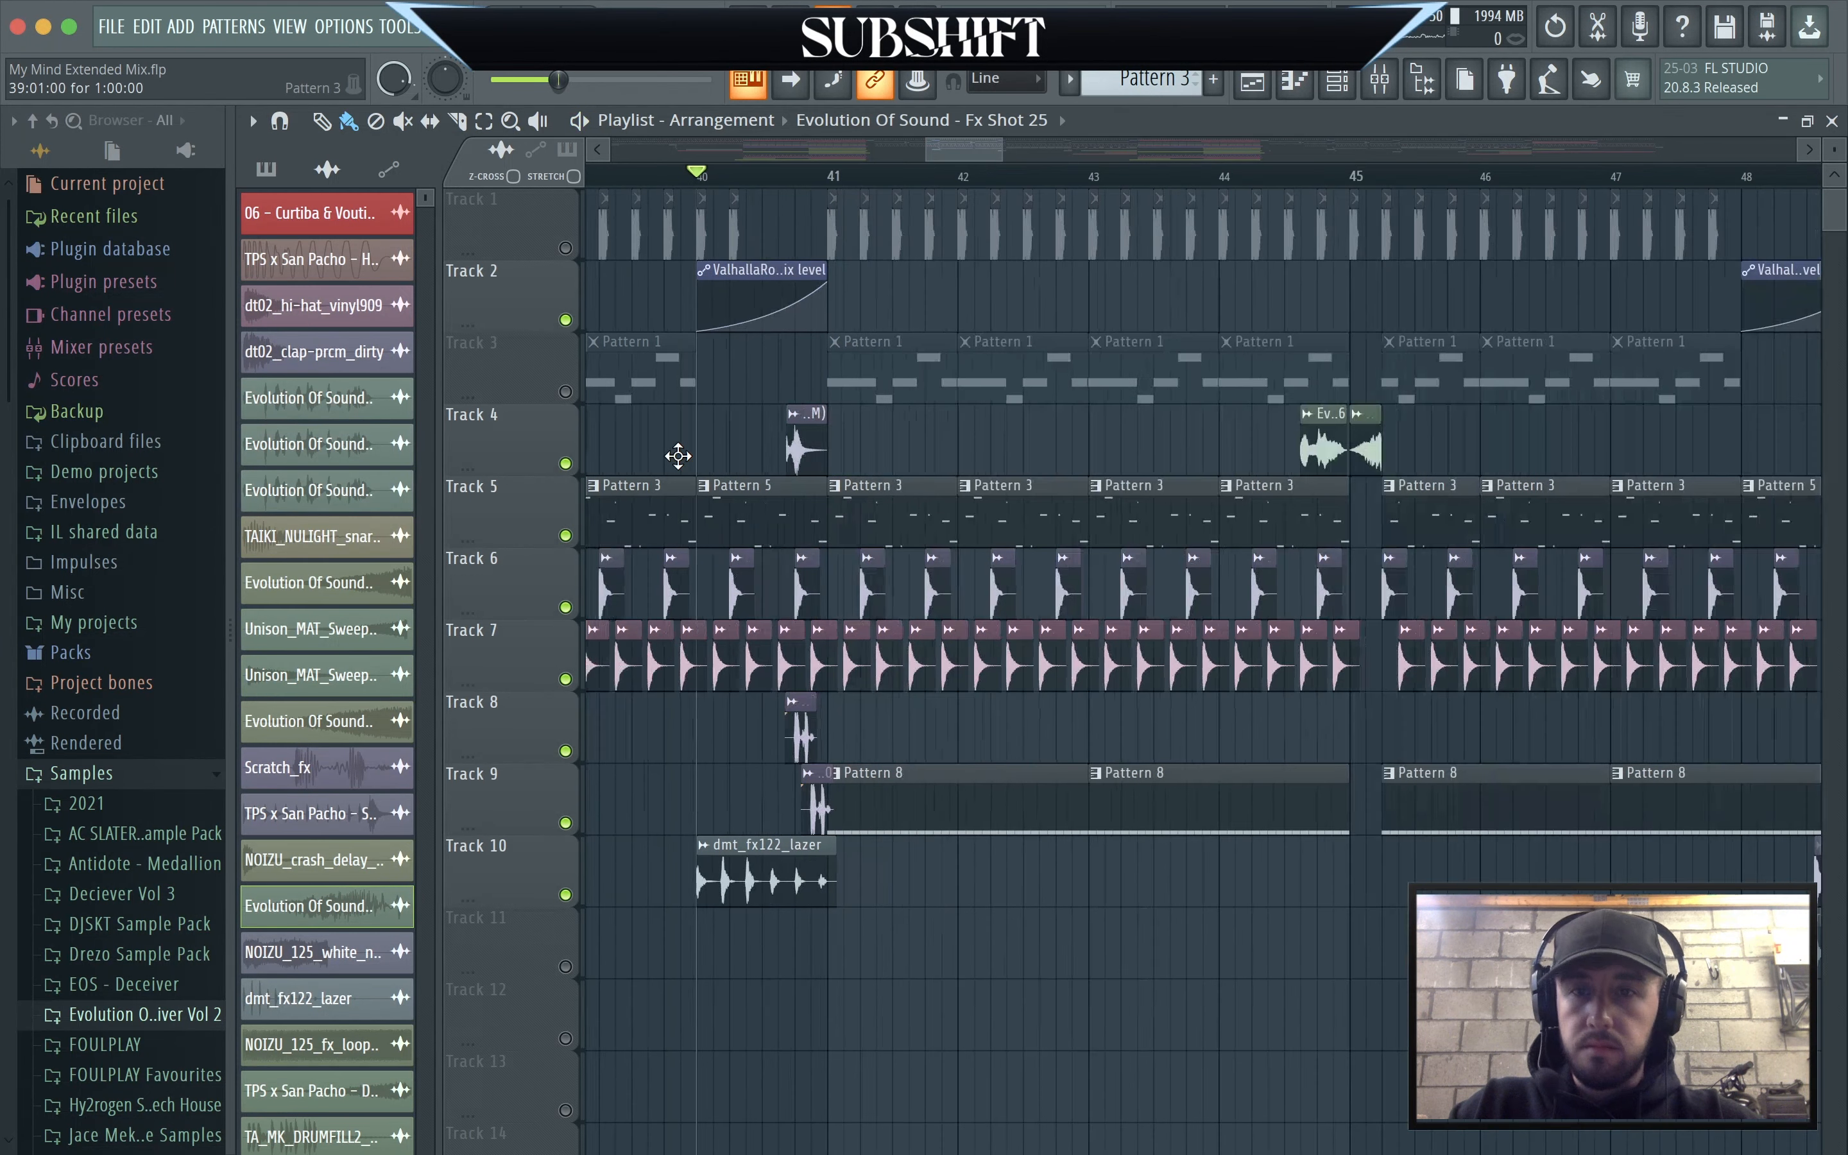
right_click(565, 248)
right_click(566, 248)
left_click(648, 175)
key("space")
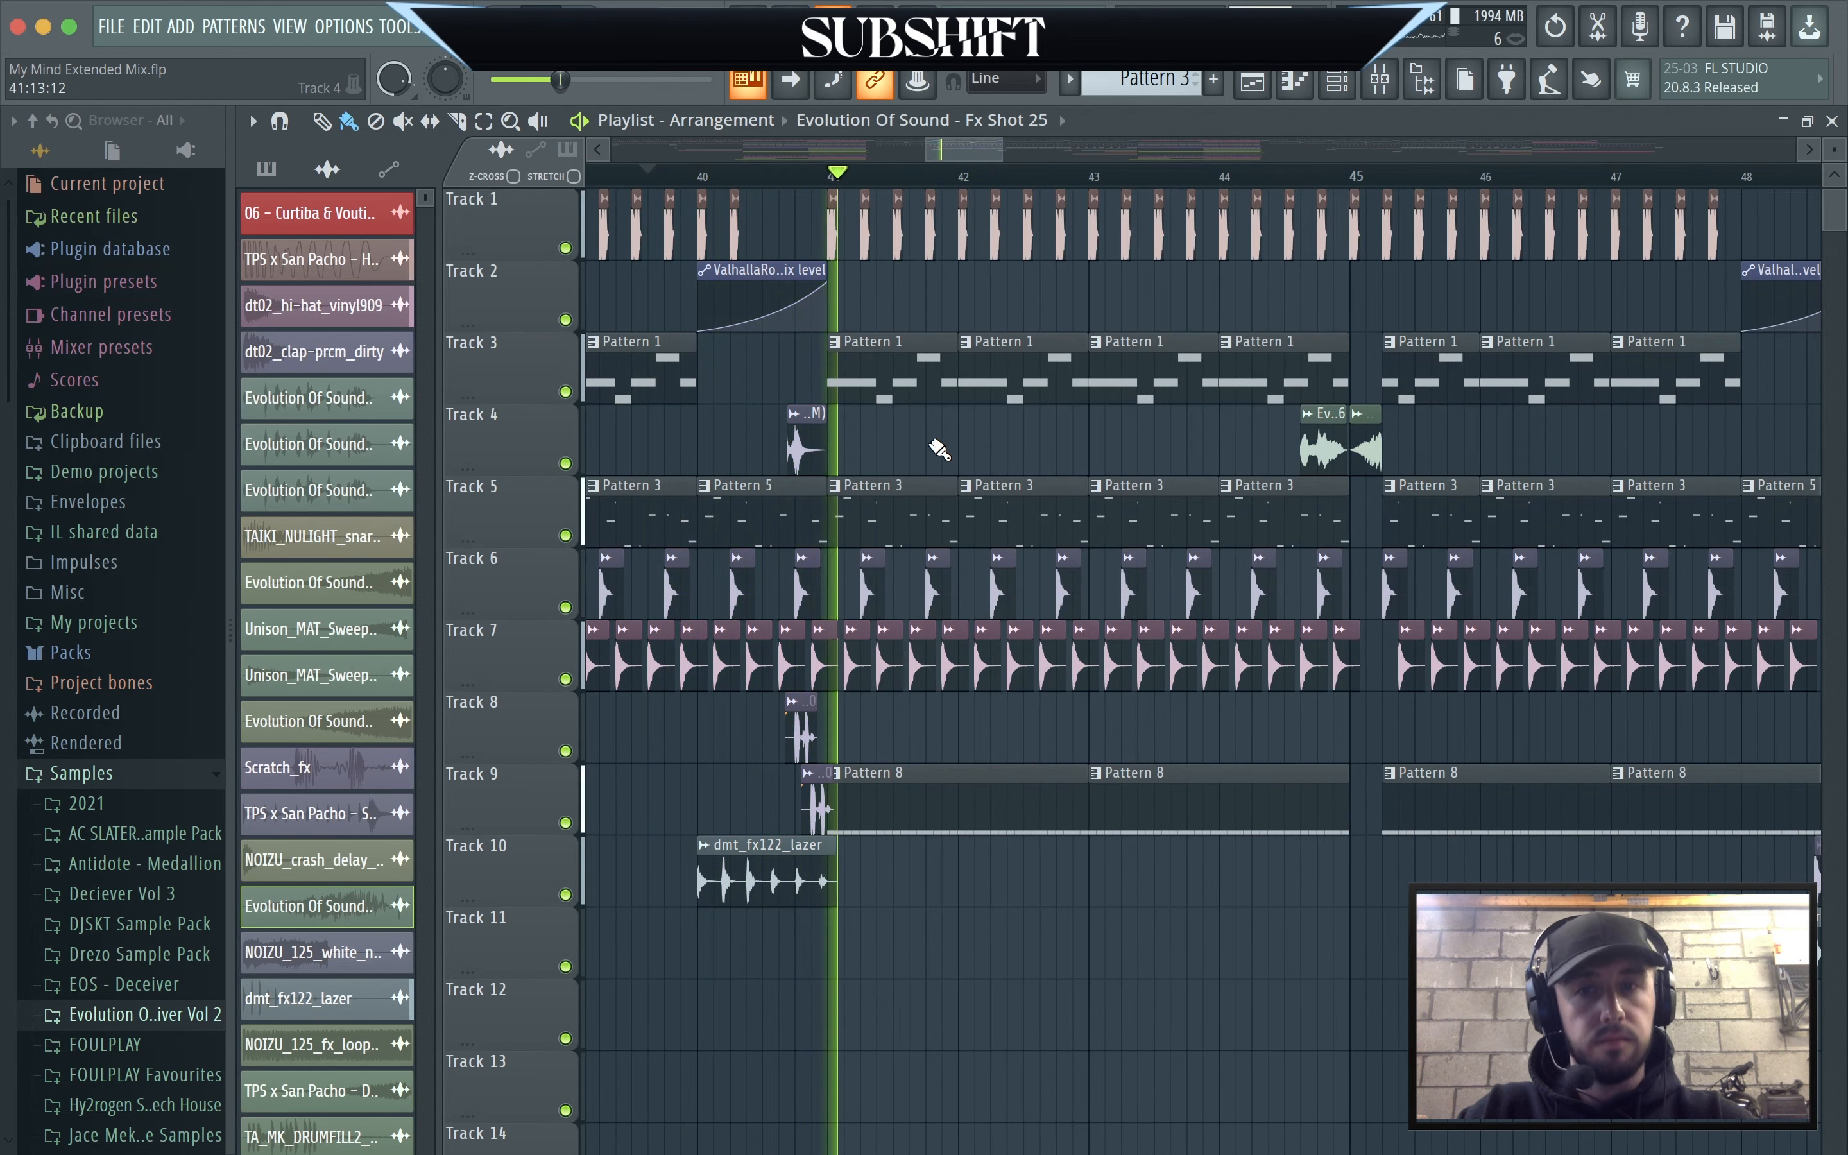
key("space")
Isolate Tracks 5 and 2 and play Pattern 5 with its ValhallaRoom mix level automation from just before bar 40.
right_click(565, 534)
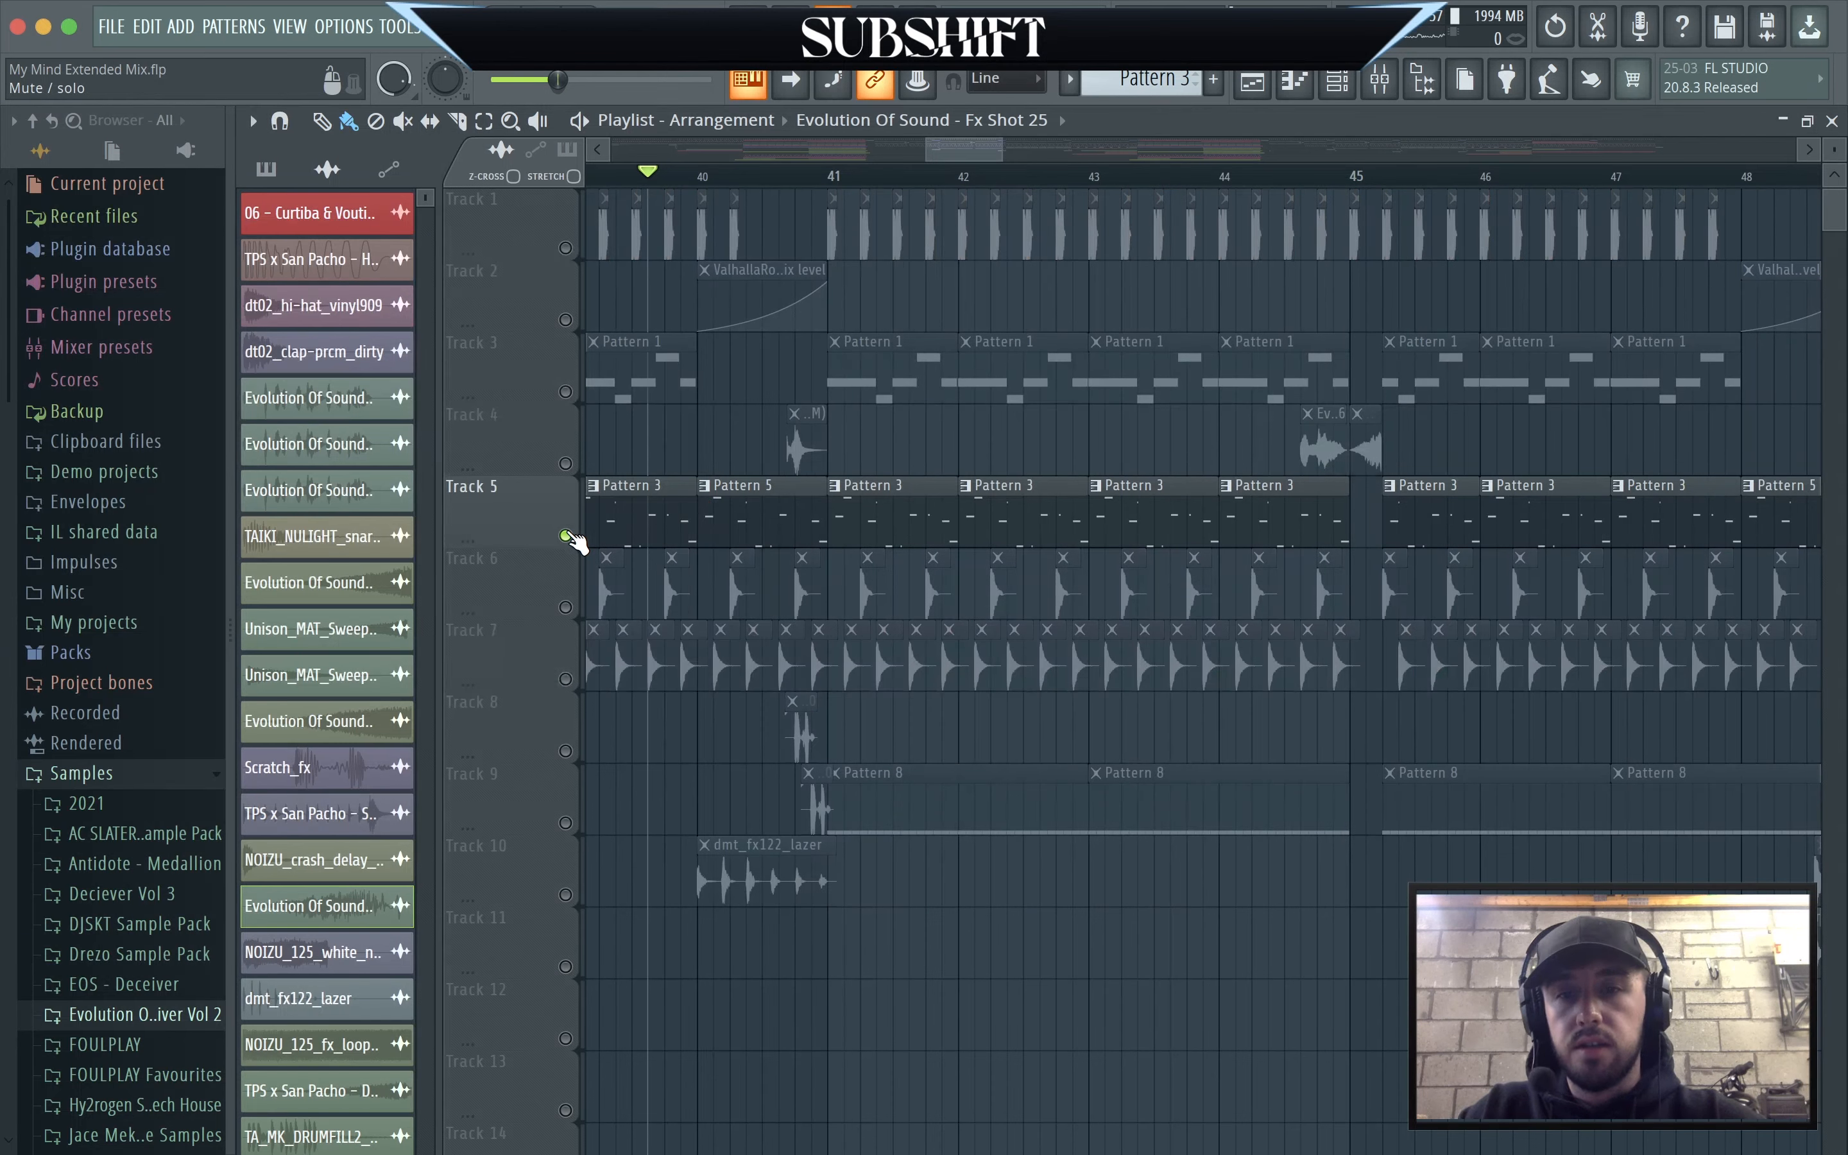
left_click(565, 319)
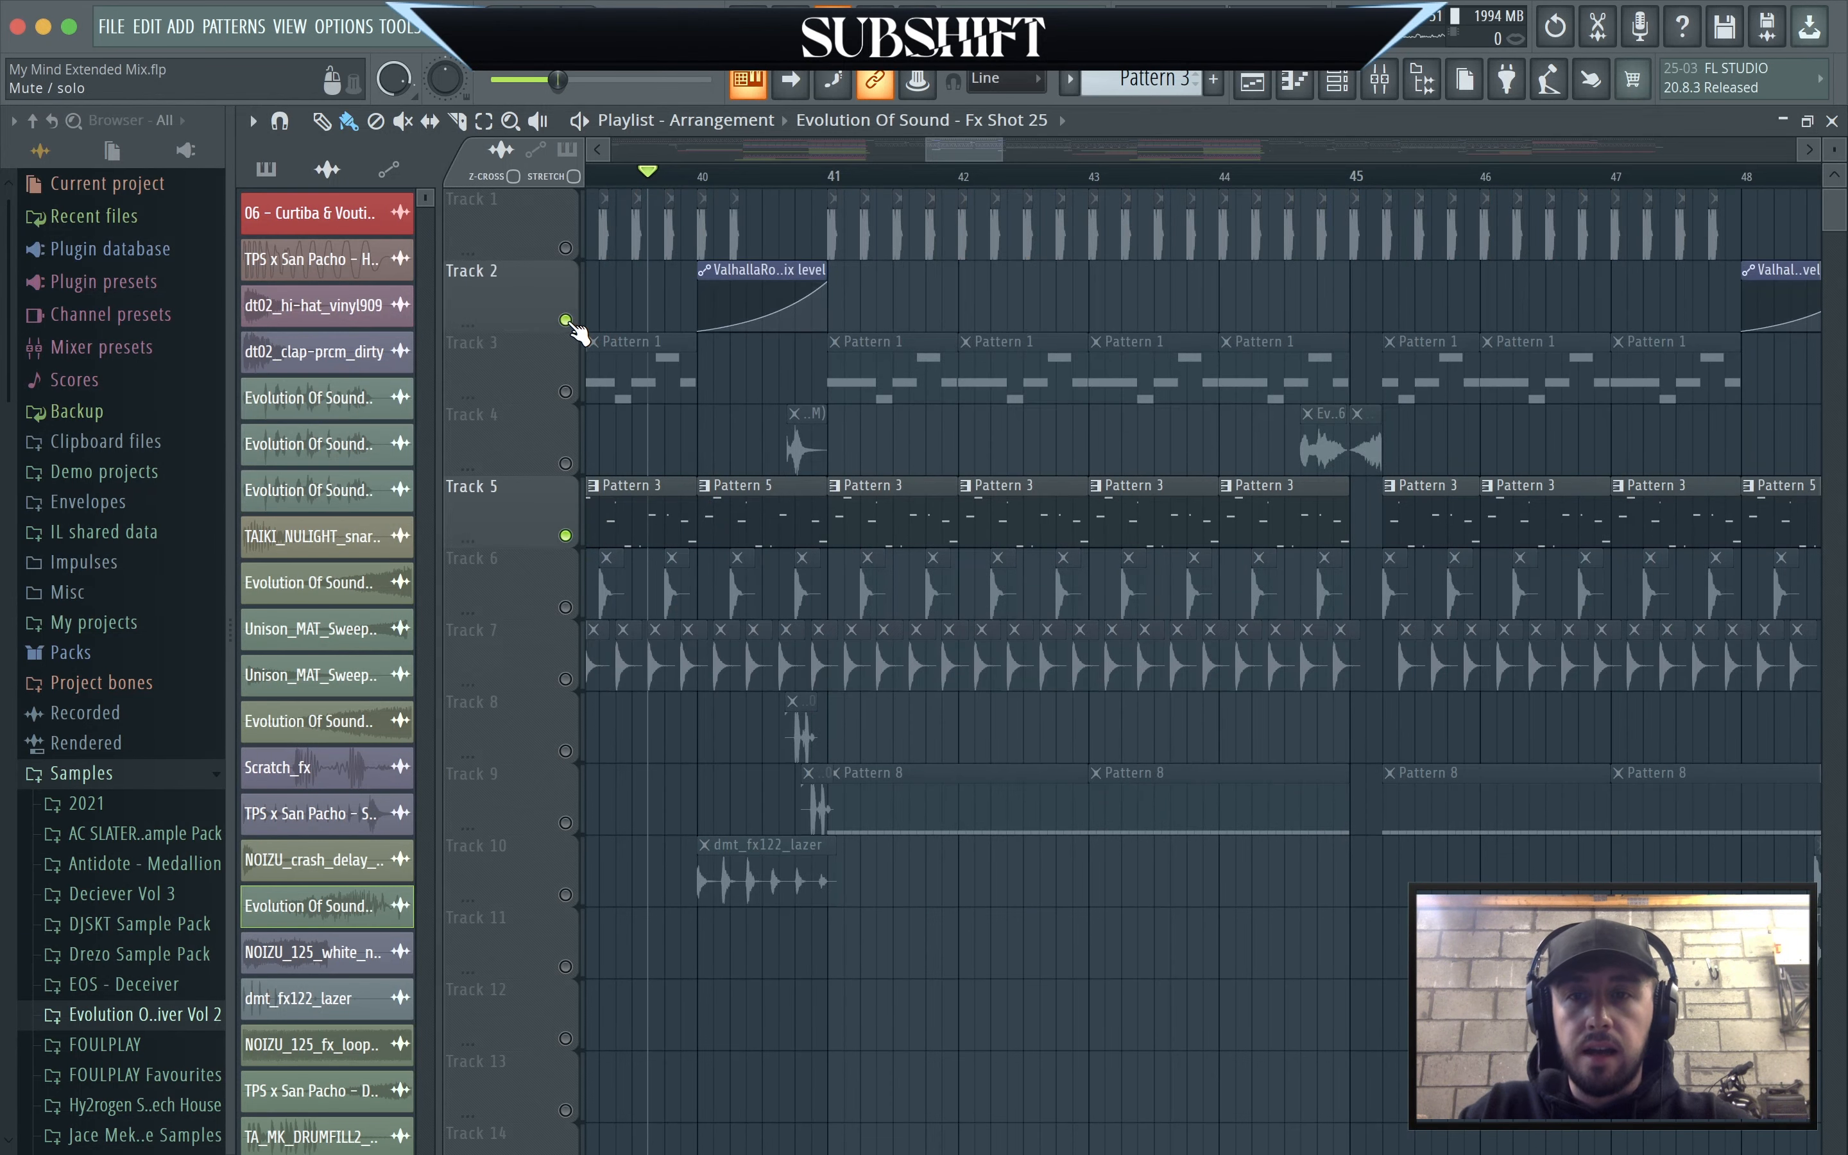
left_click(689, 182)
left_click(697, 181)
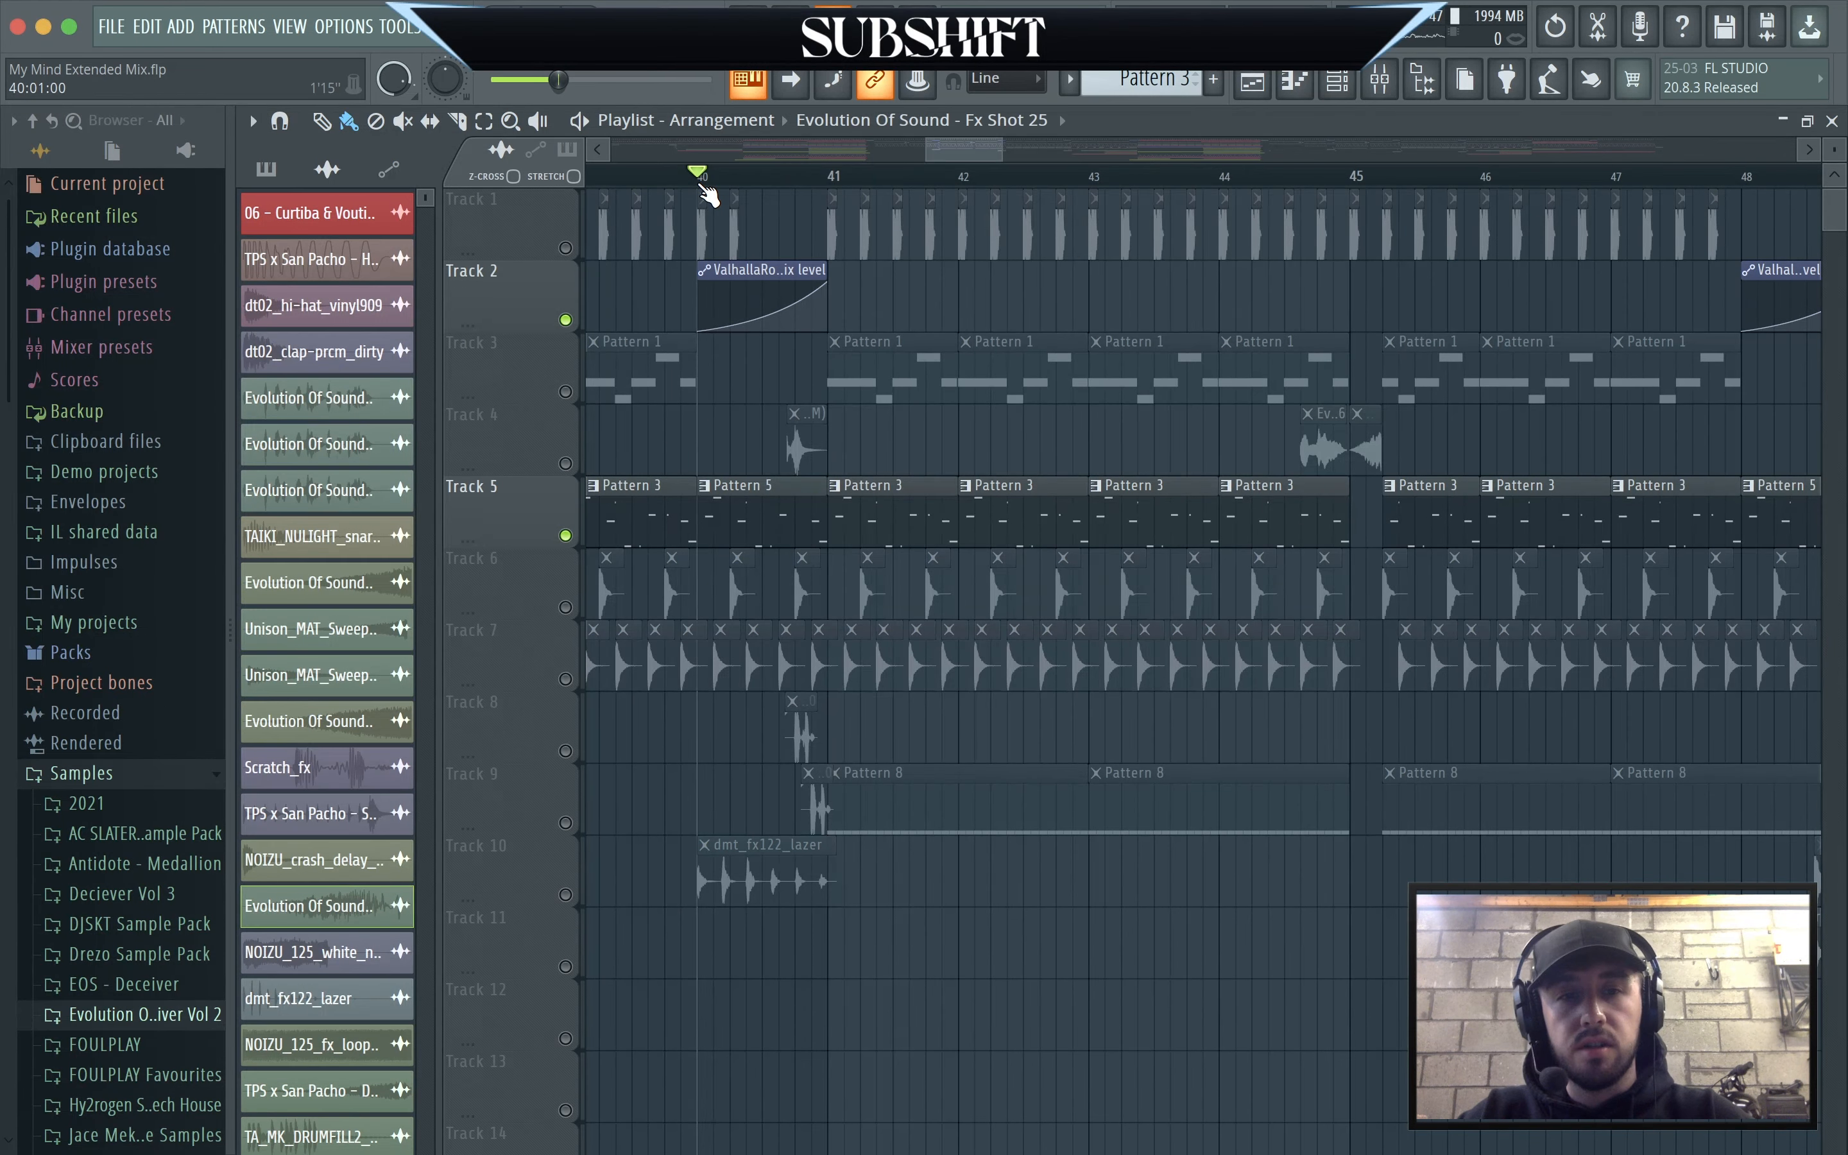
left_click(632, 182)
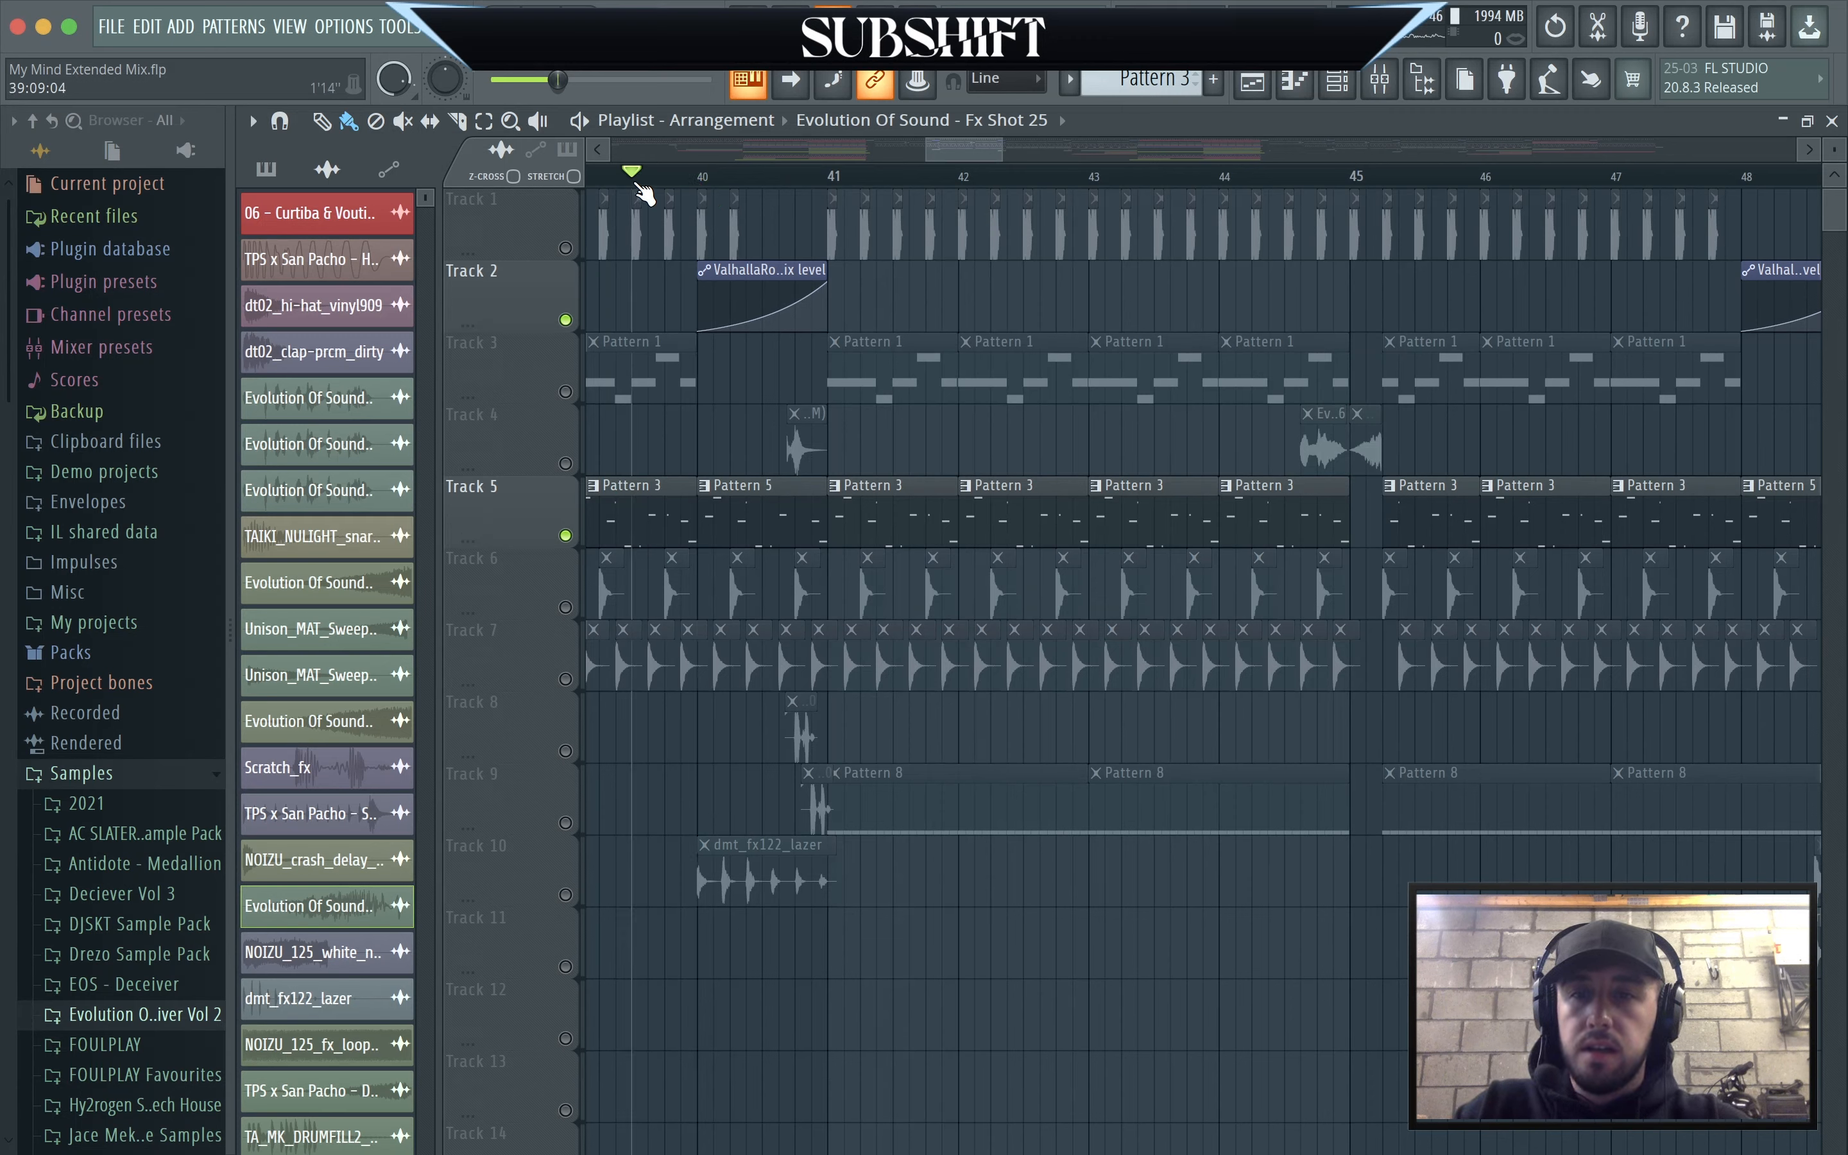
key("space")
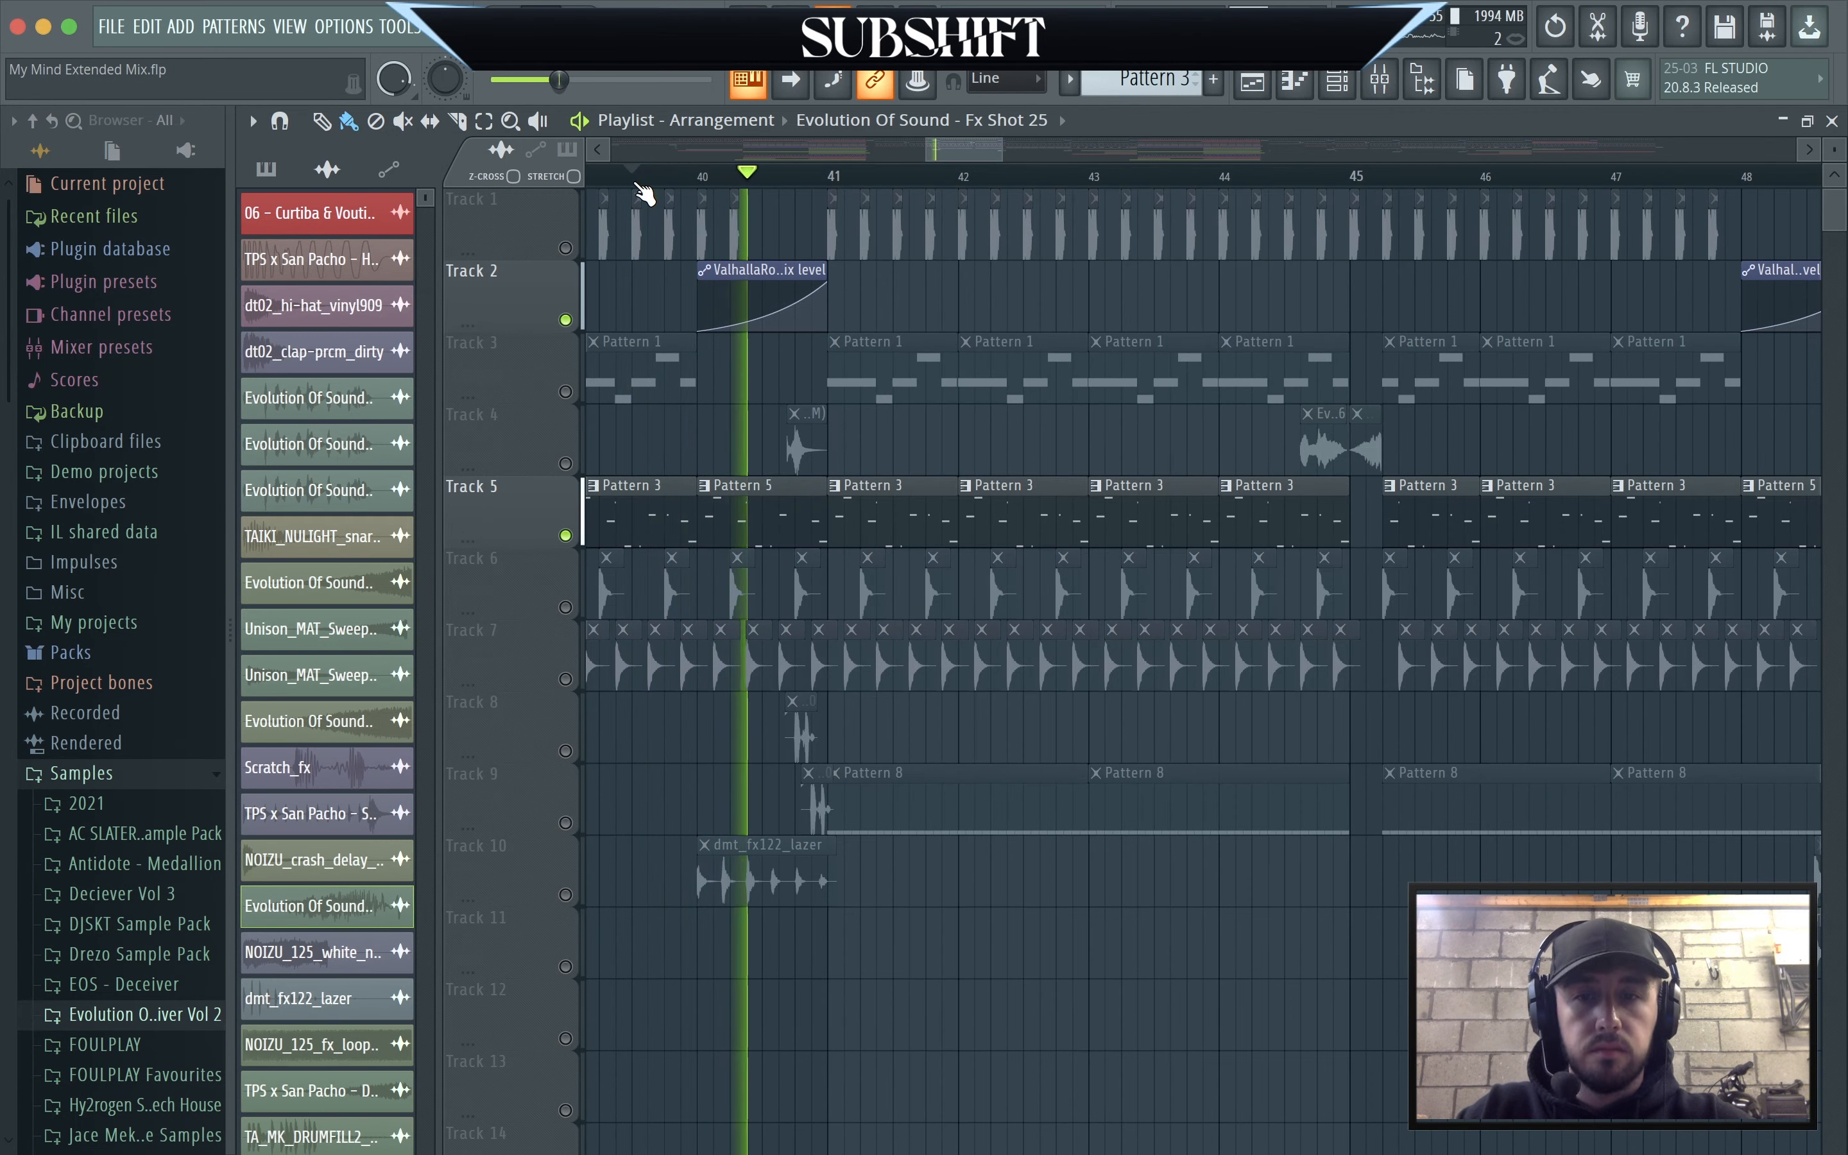
key("space")
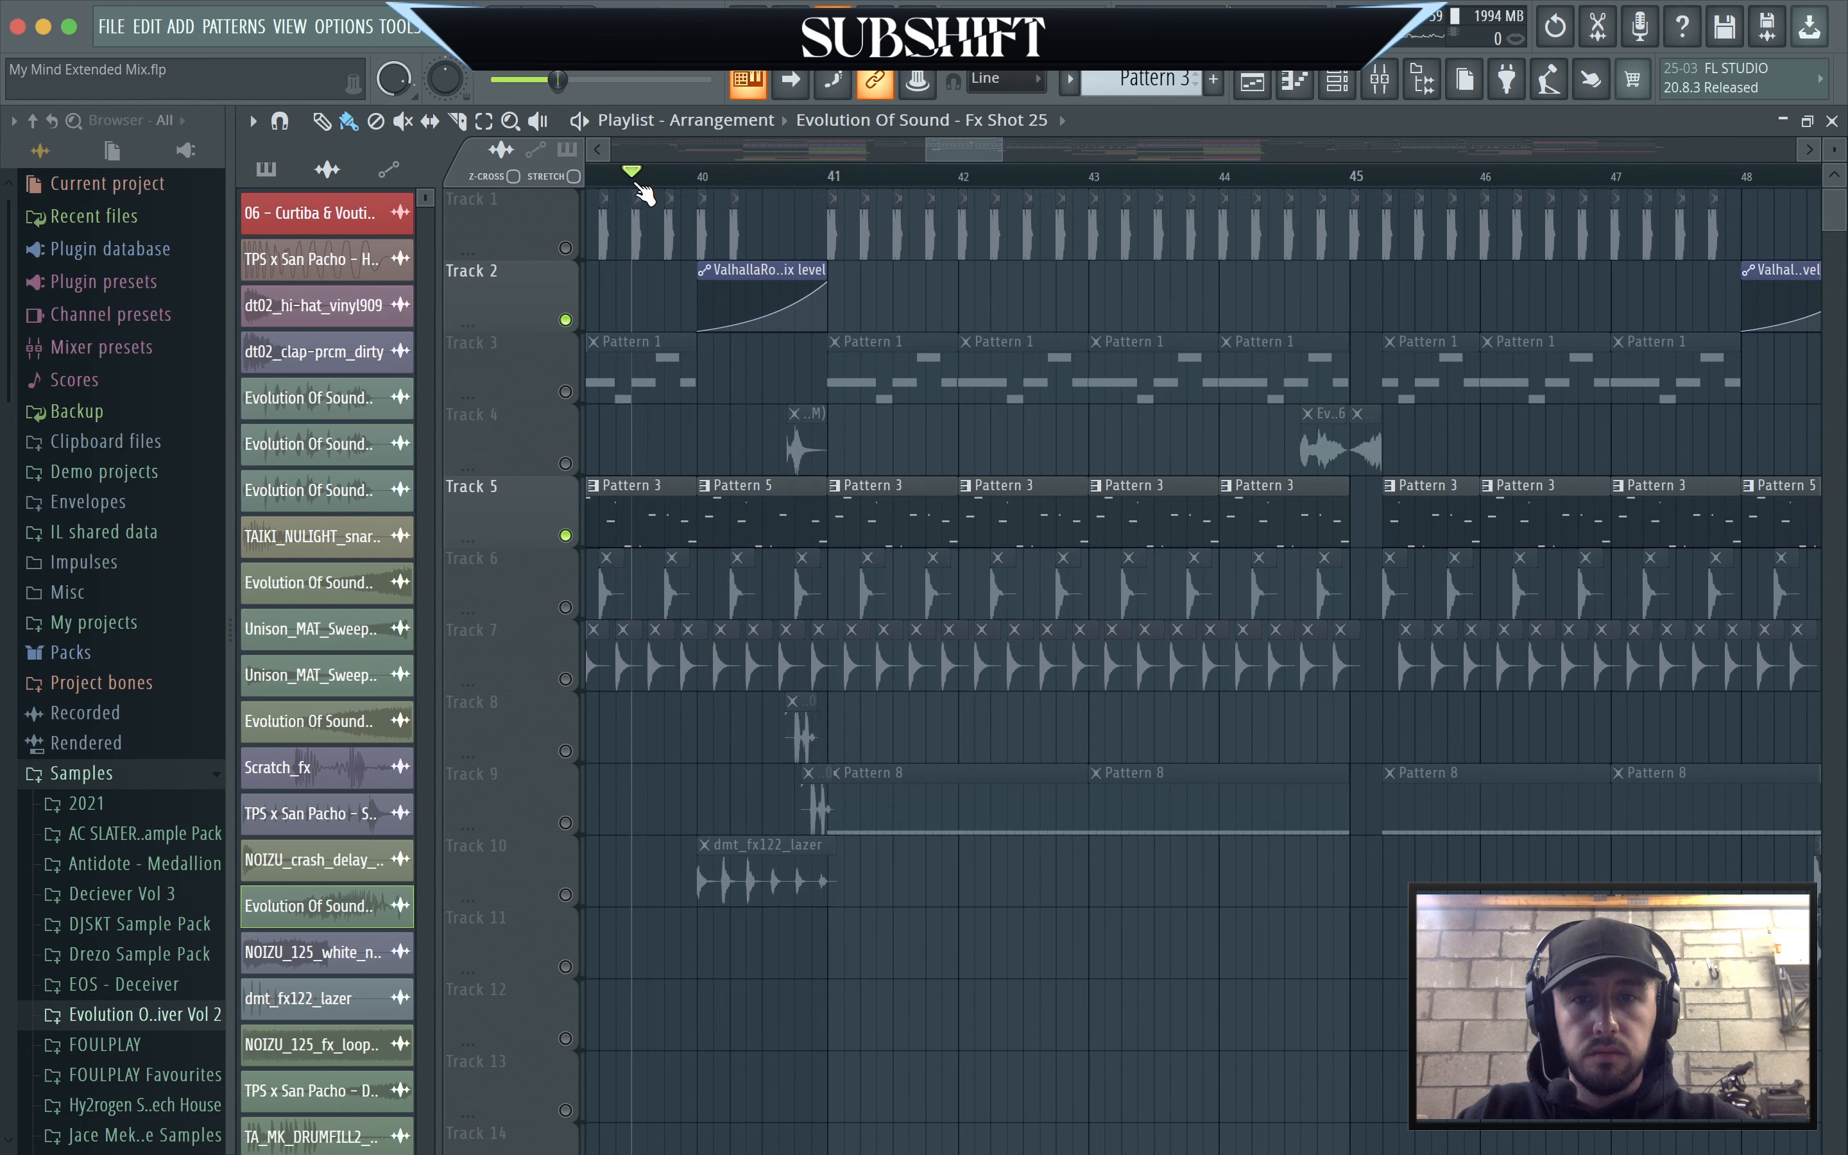
Restore all playlist tracks, then solo Track 9 and audition its Pattern 8 clips from just before bar 42.
right_click(565, 248)
right_click(565, 248)
scroll(1113, 589, "down", 4)
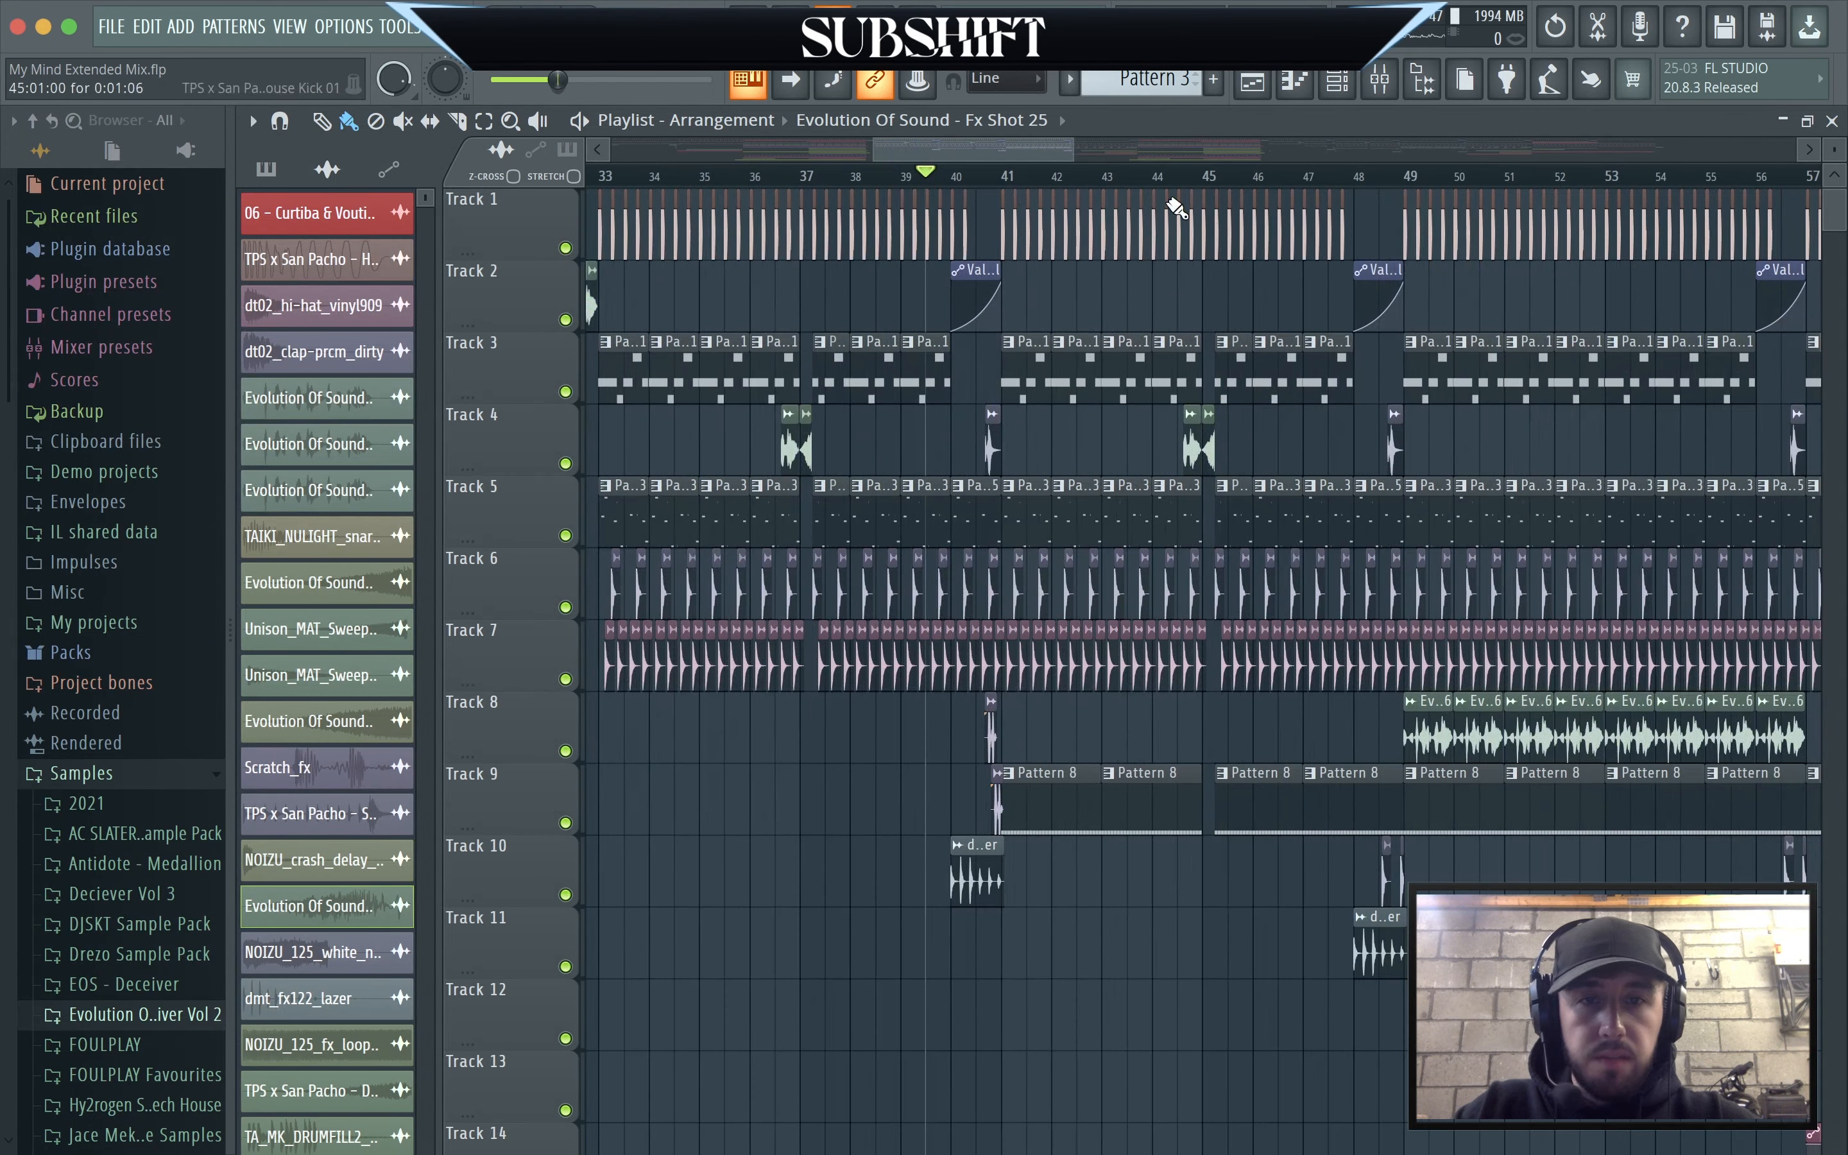
left_click_drag(1355, 458, 1015, 327)
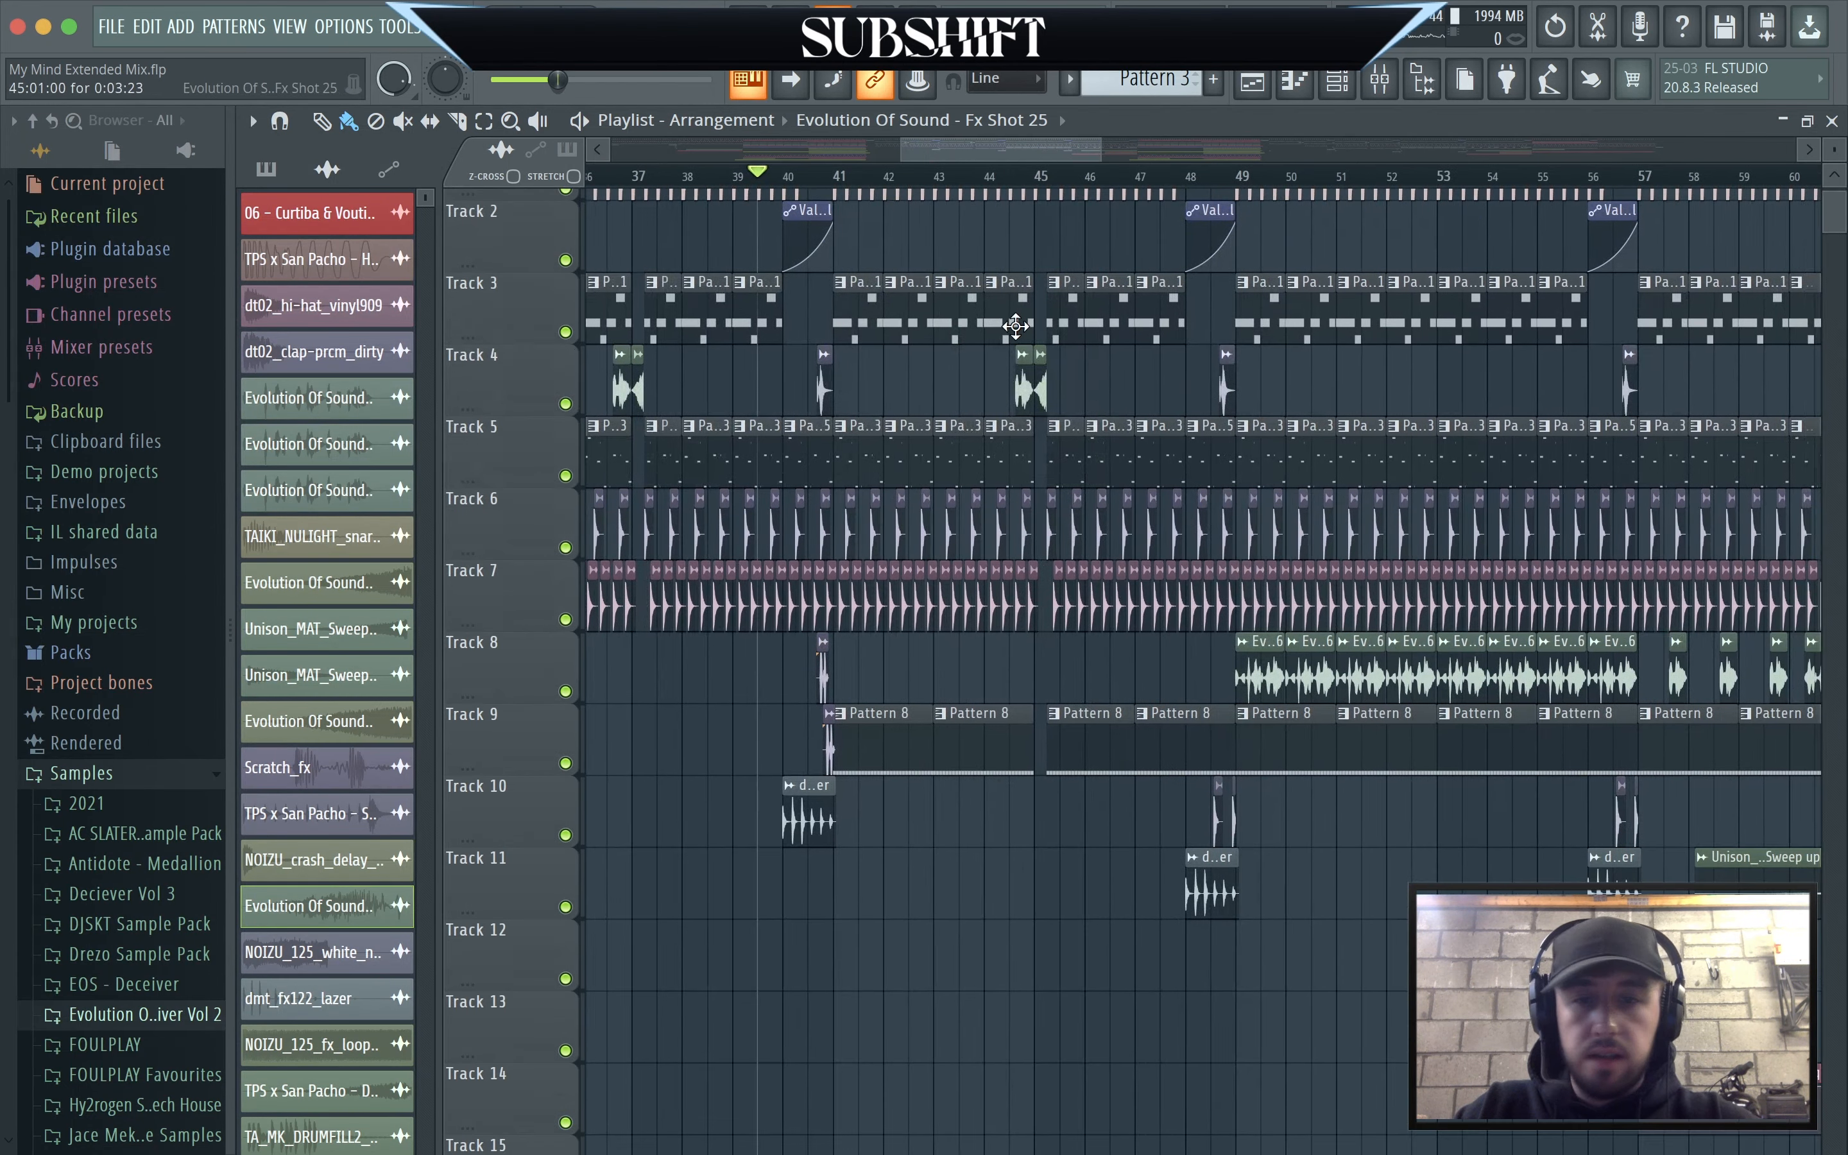
left_click(892, 175)
right_click(565, 764)
key("space")
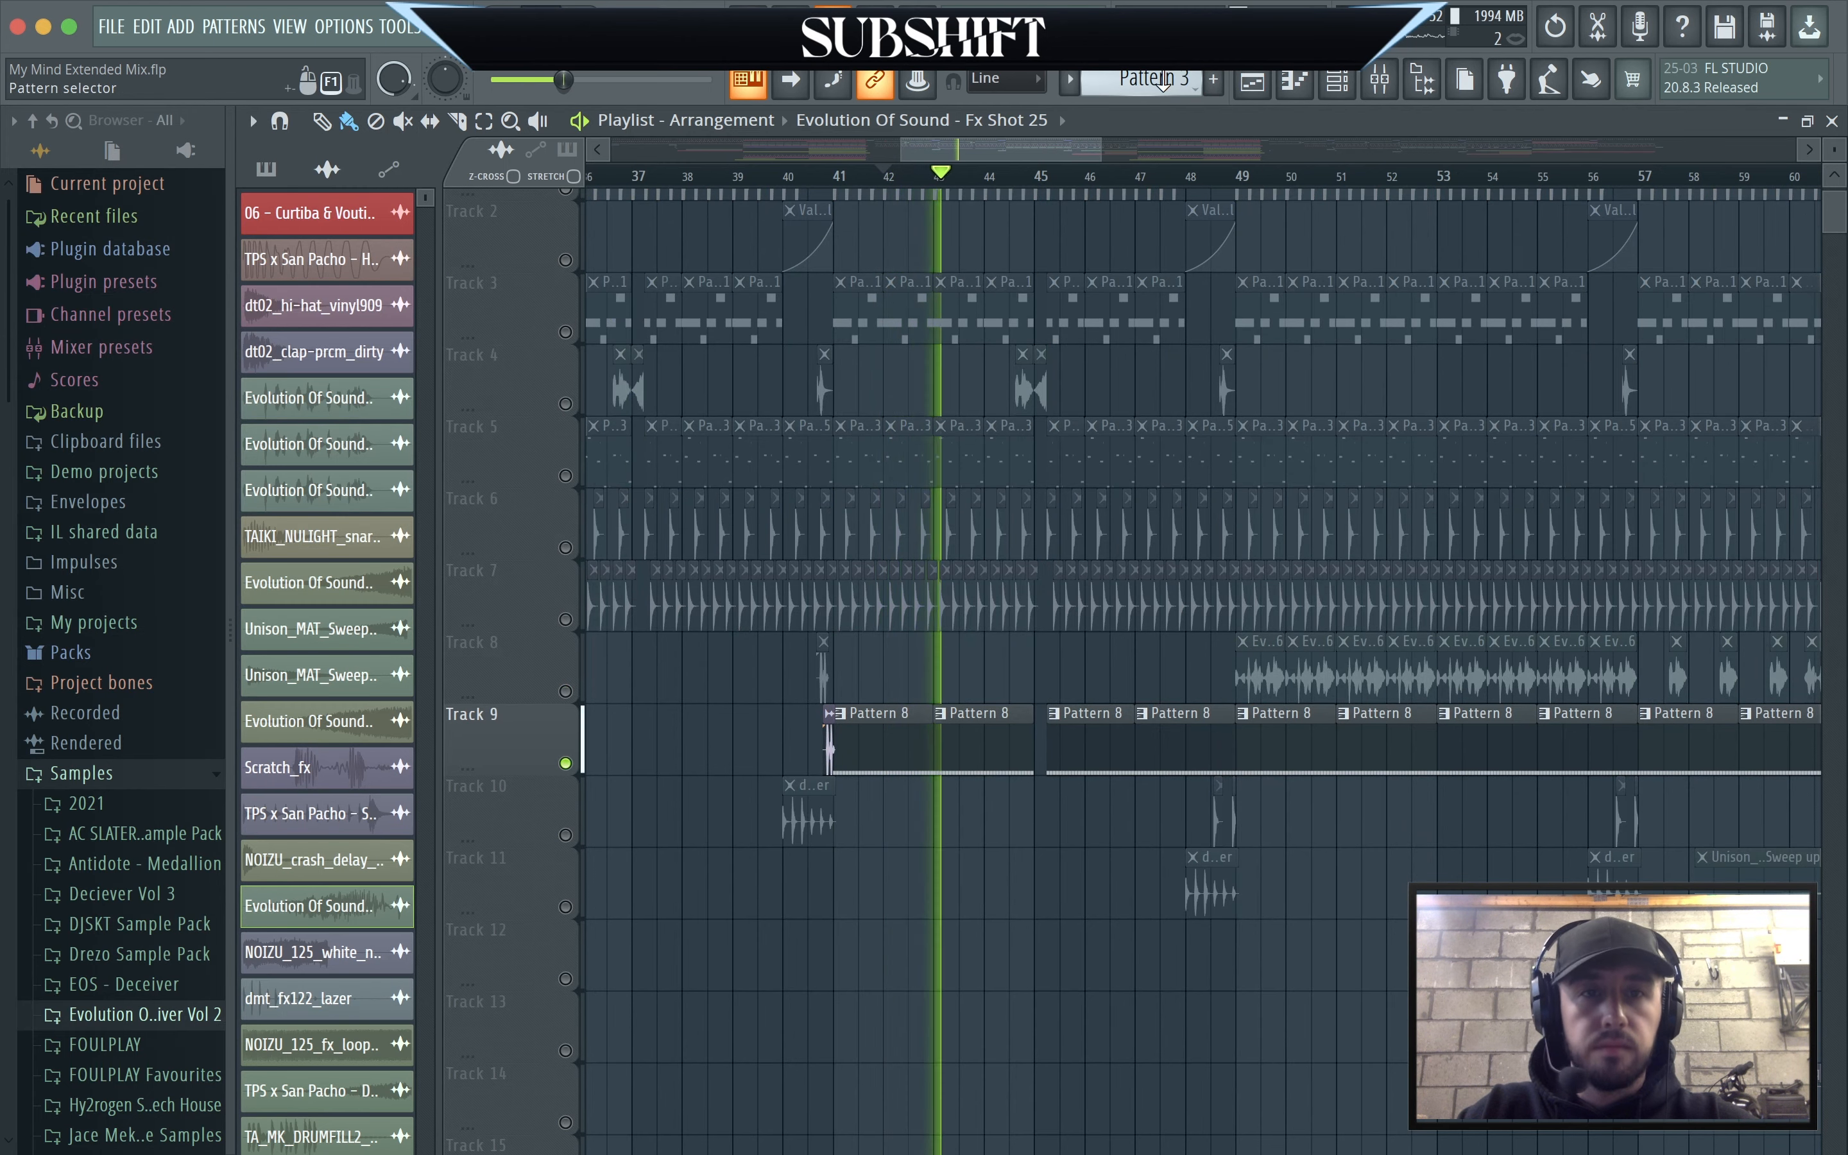
key("space")
Select Pattern 8 and open the NOIZU_hihat_closed_house_03 notes in the piano roll.
left_click_drag(1180, 83, 1181, 57)
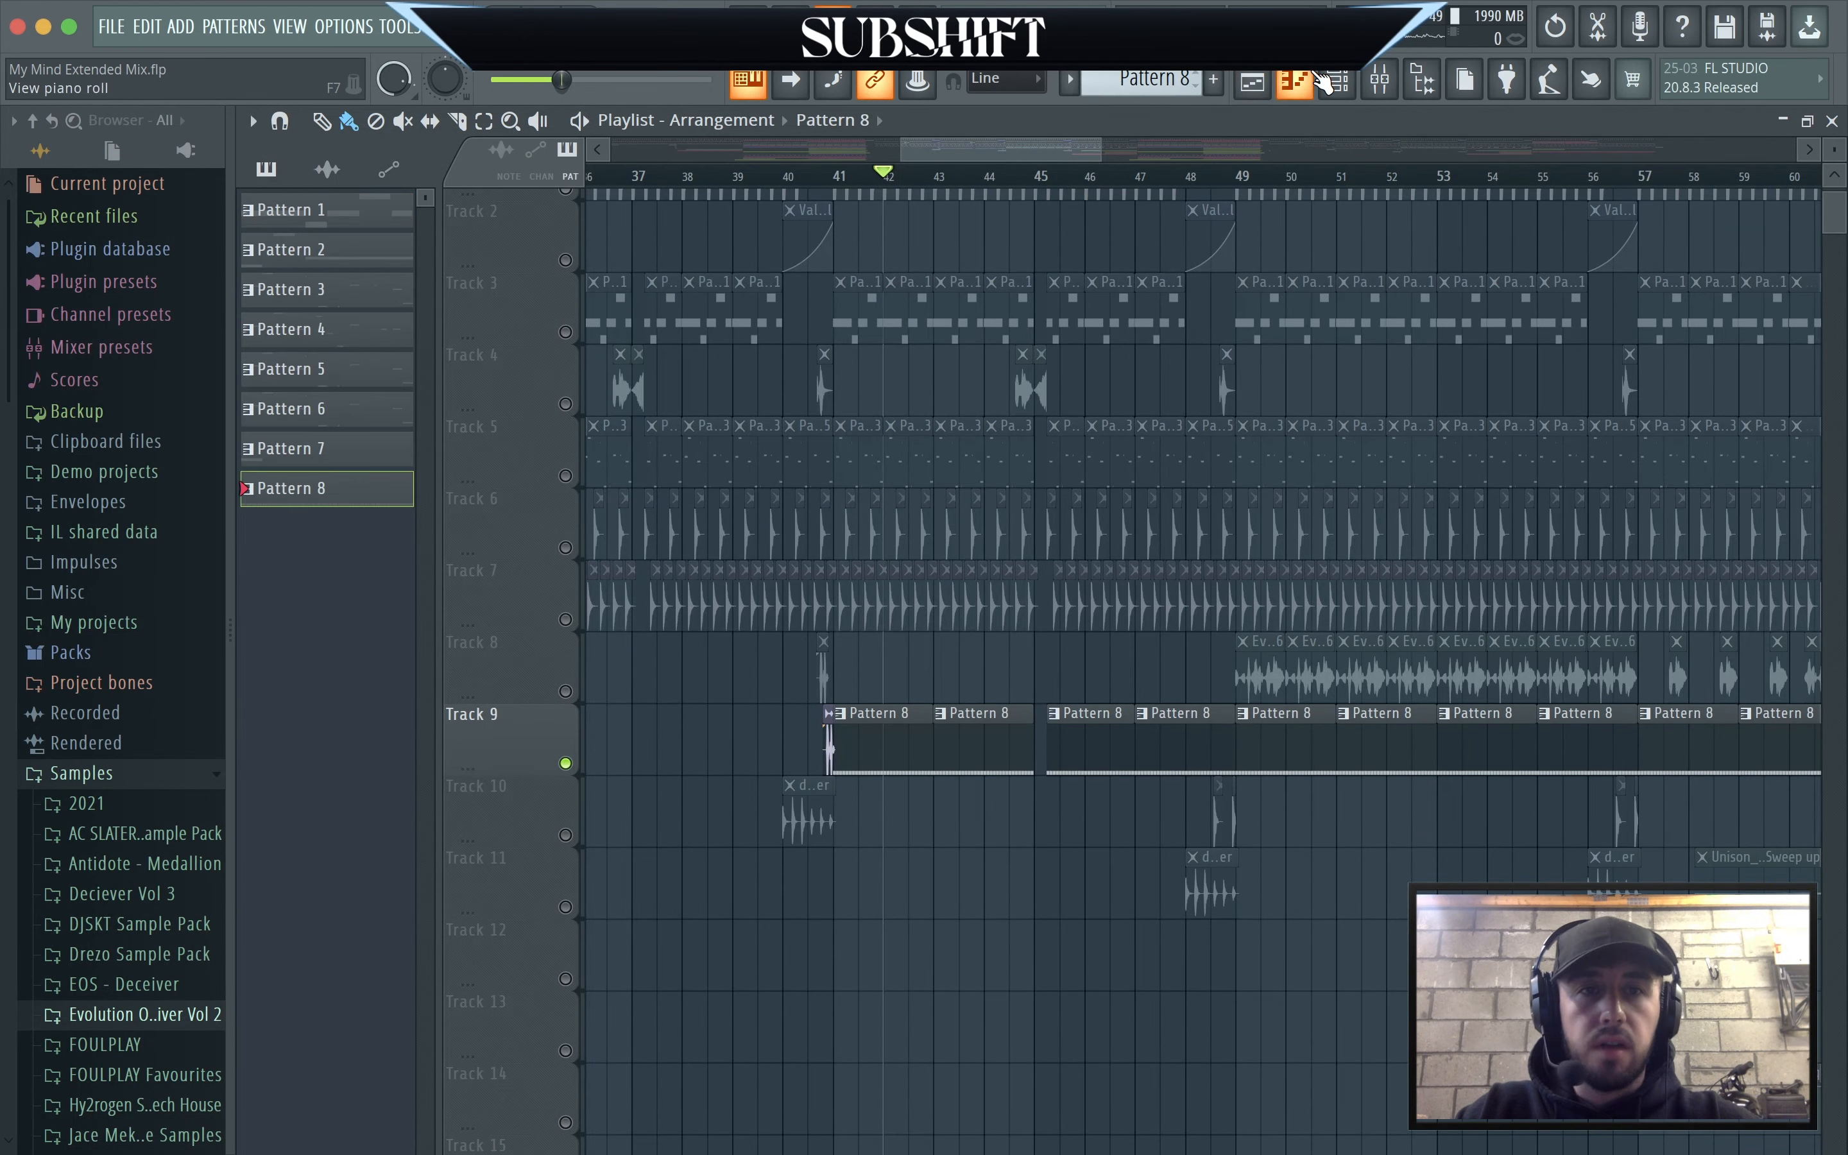
left_click(1337, 79)
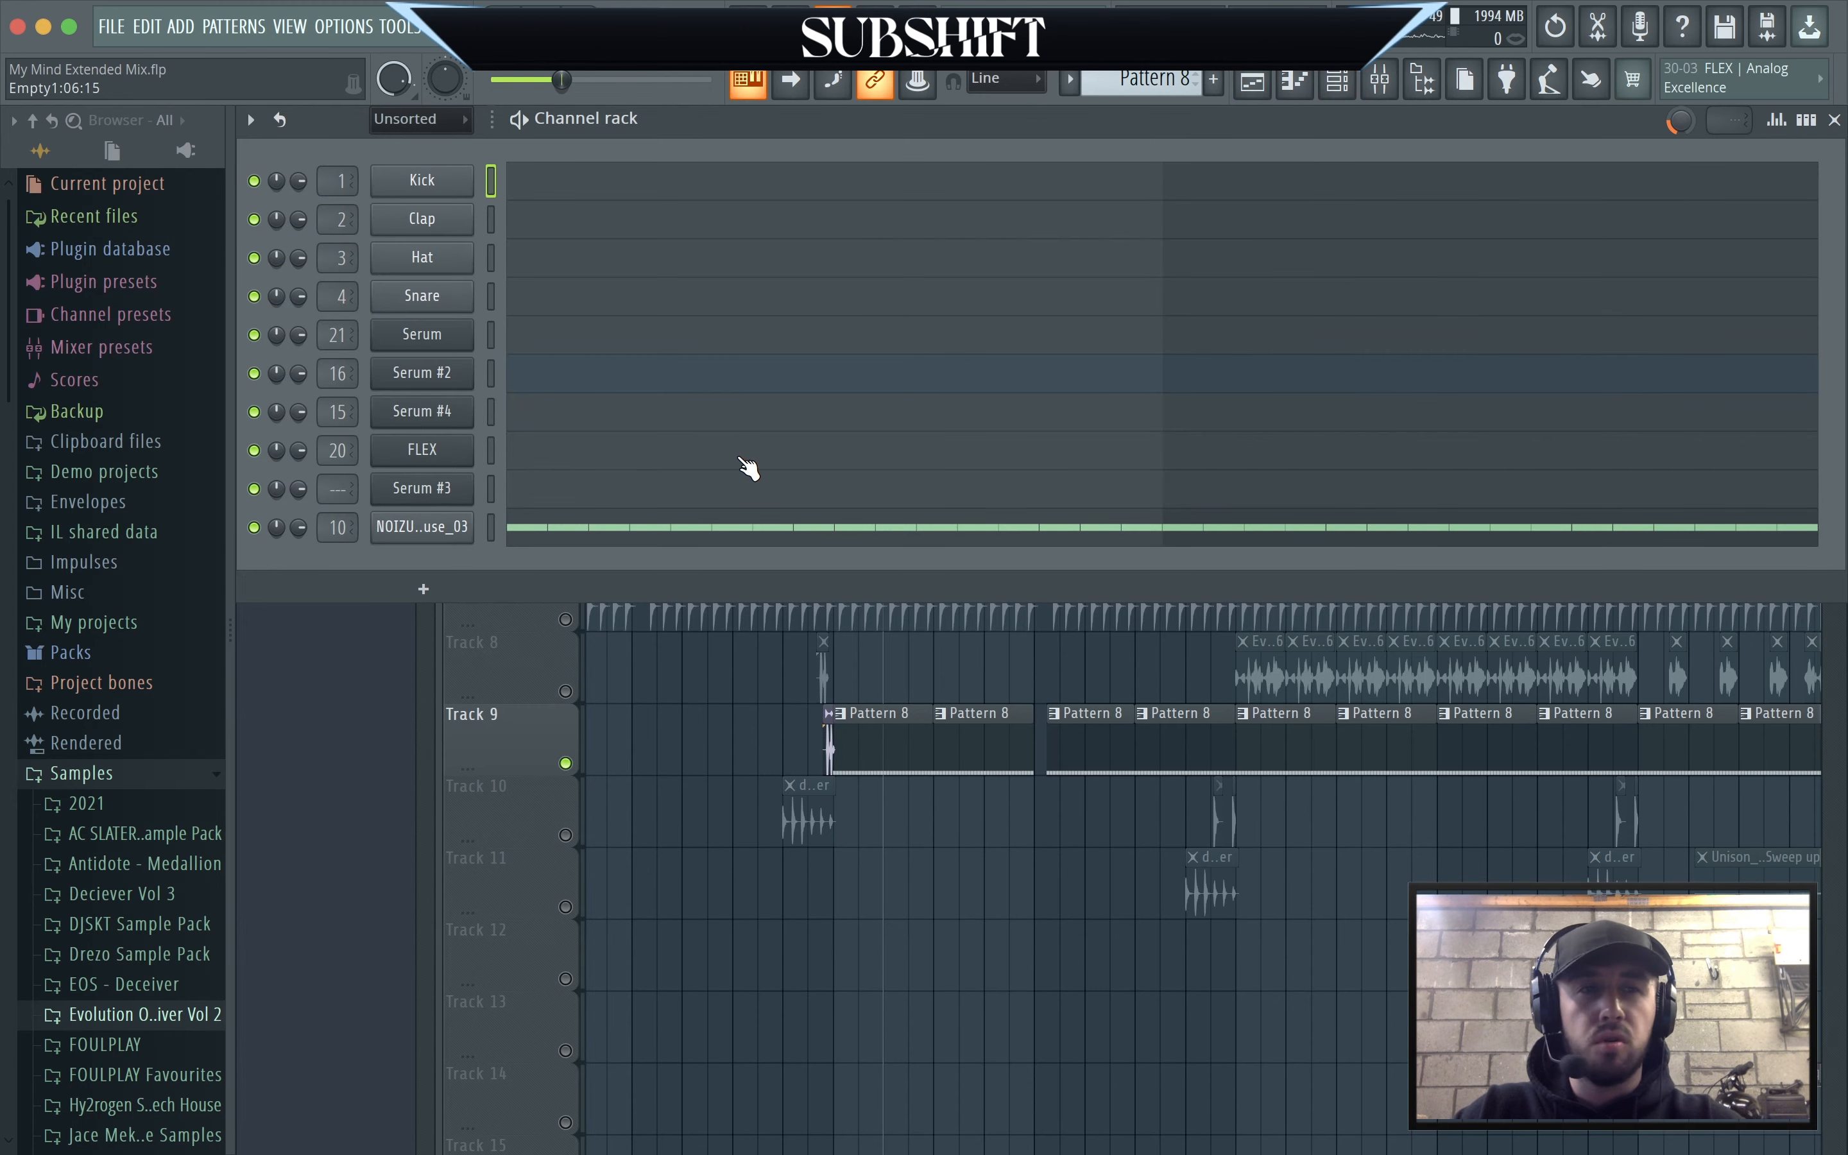
left_click(772, 527)
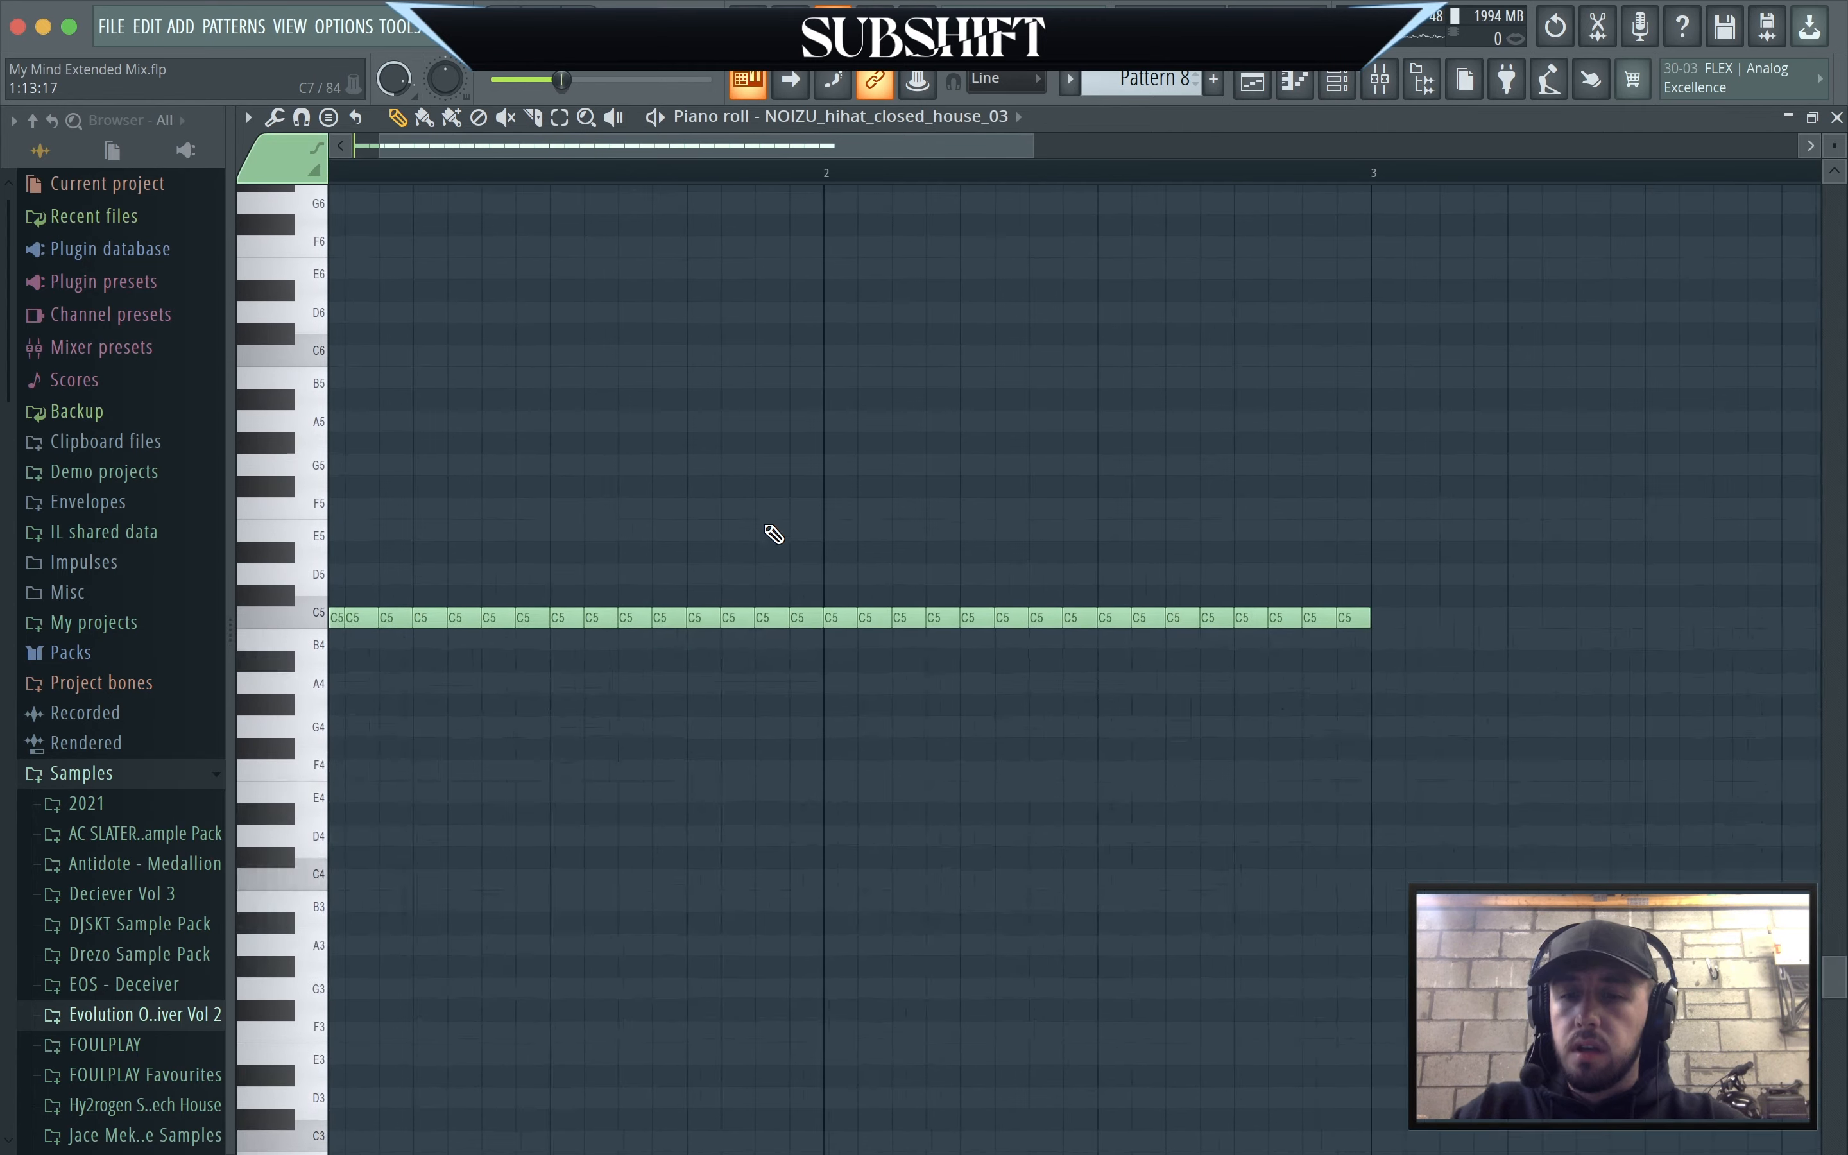
scroll(1273, 748, "down", 1)
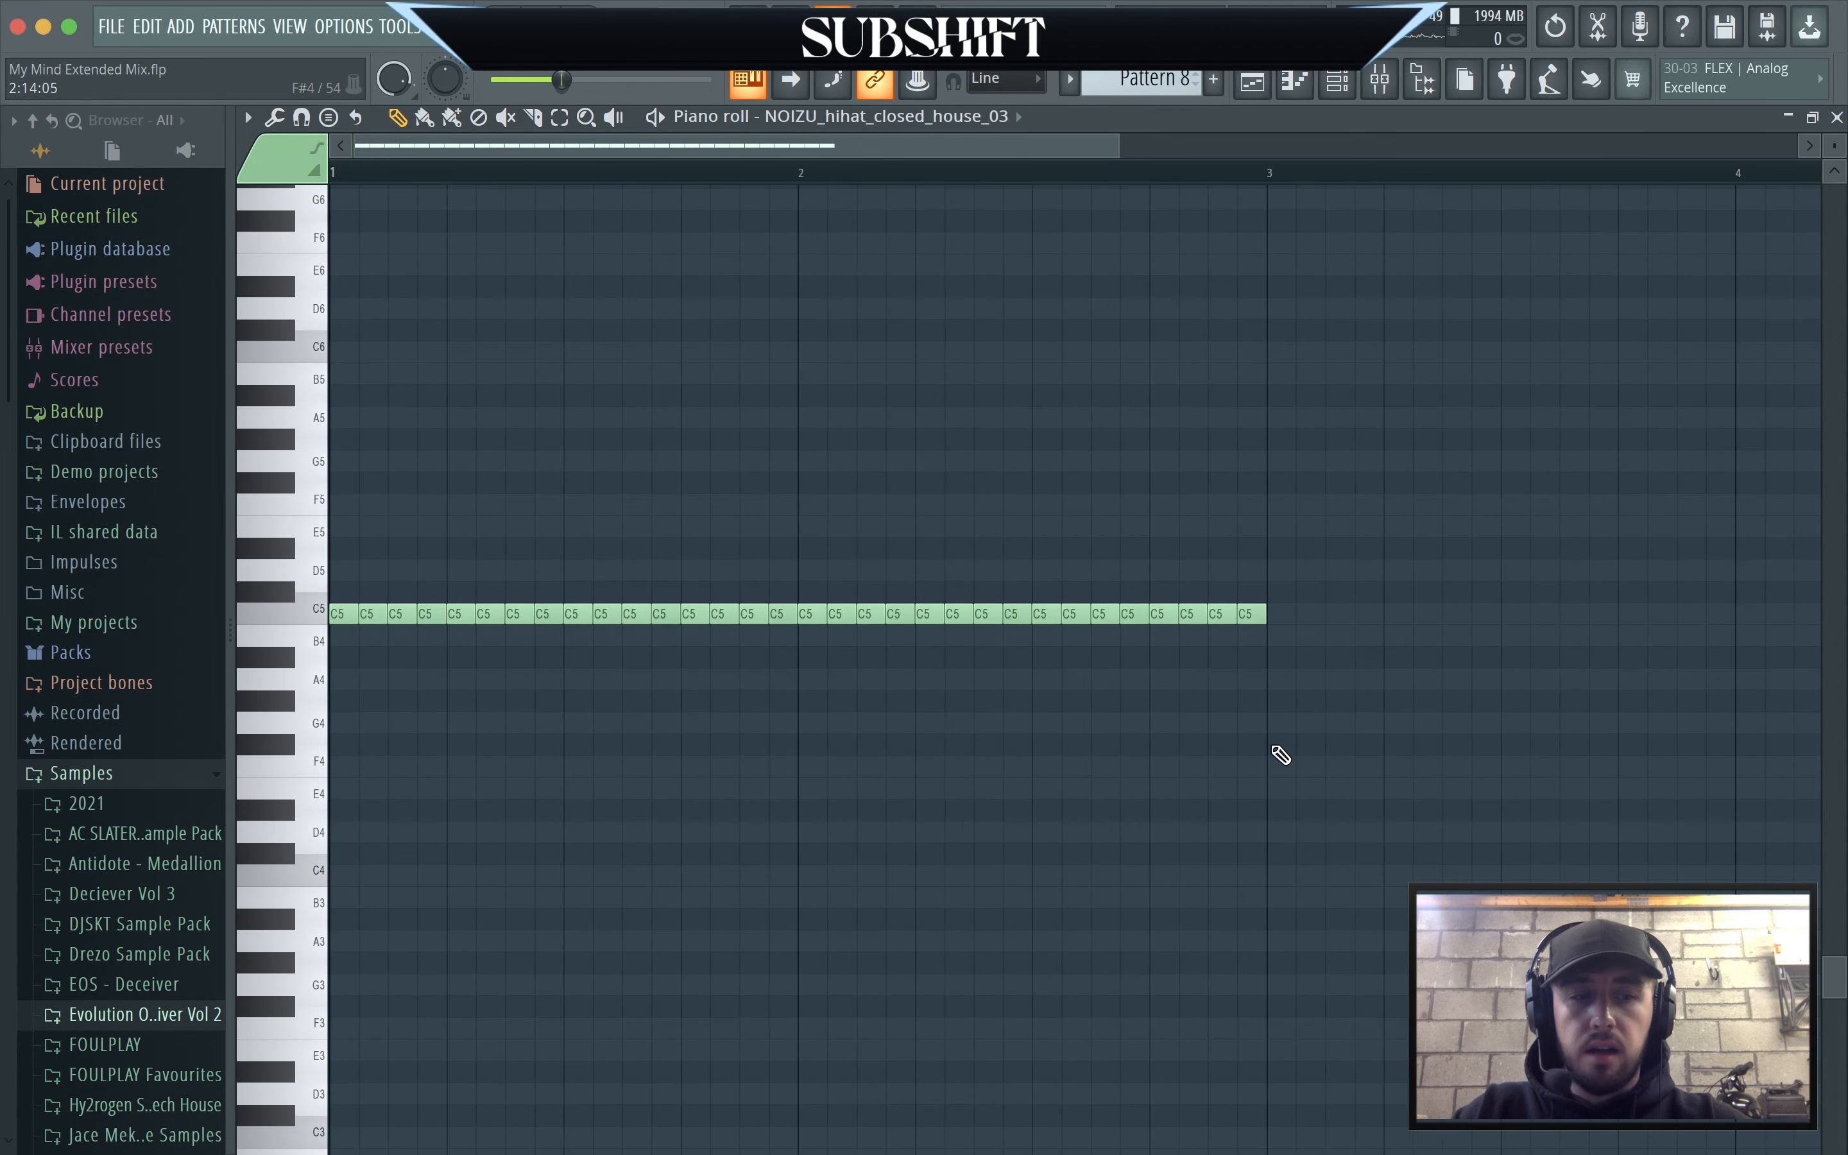
left_click(1020, 118)
left_click(1025, 123)
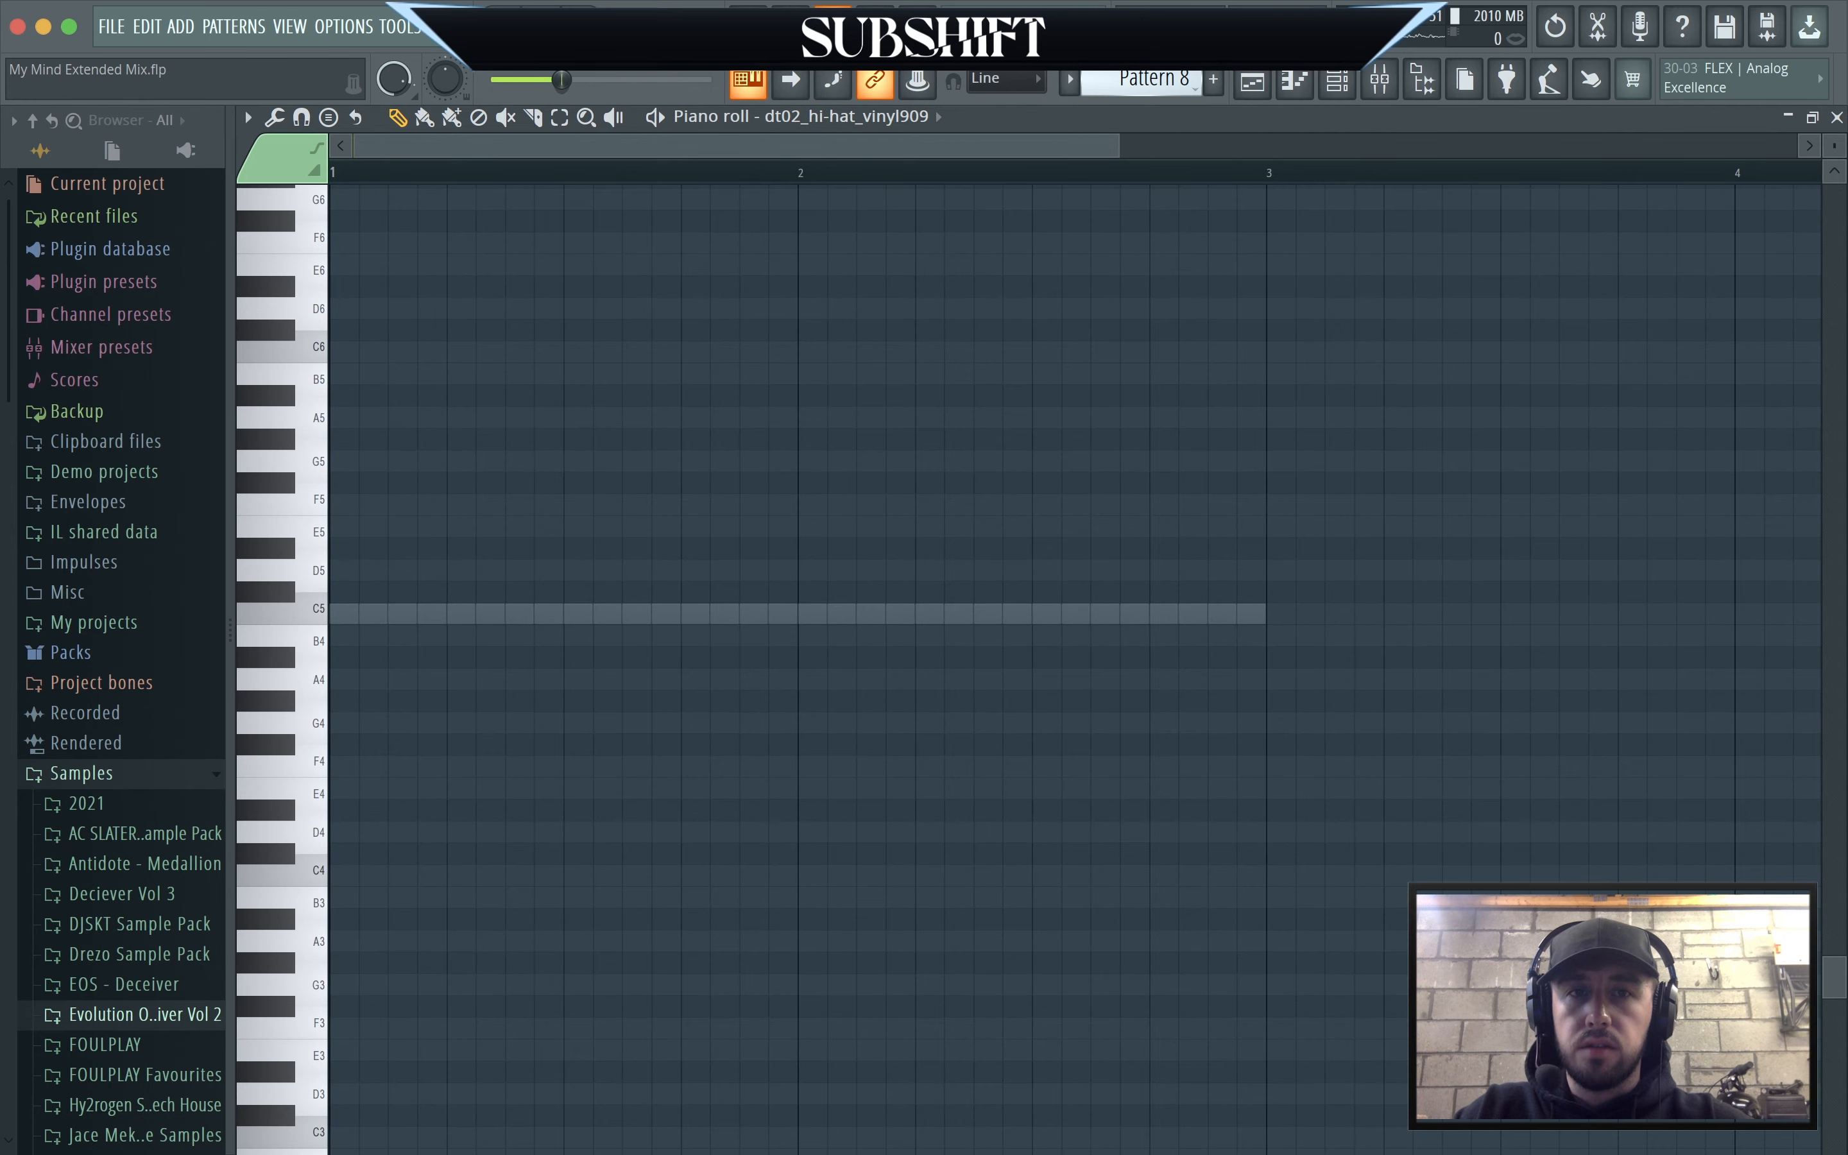
left_click(1344, 83)
left_click(837, 530)
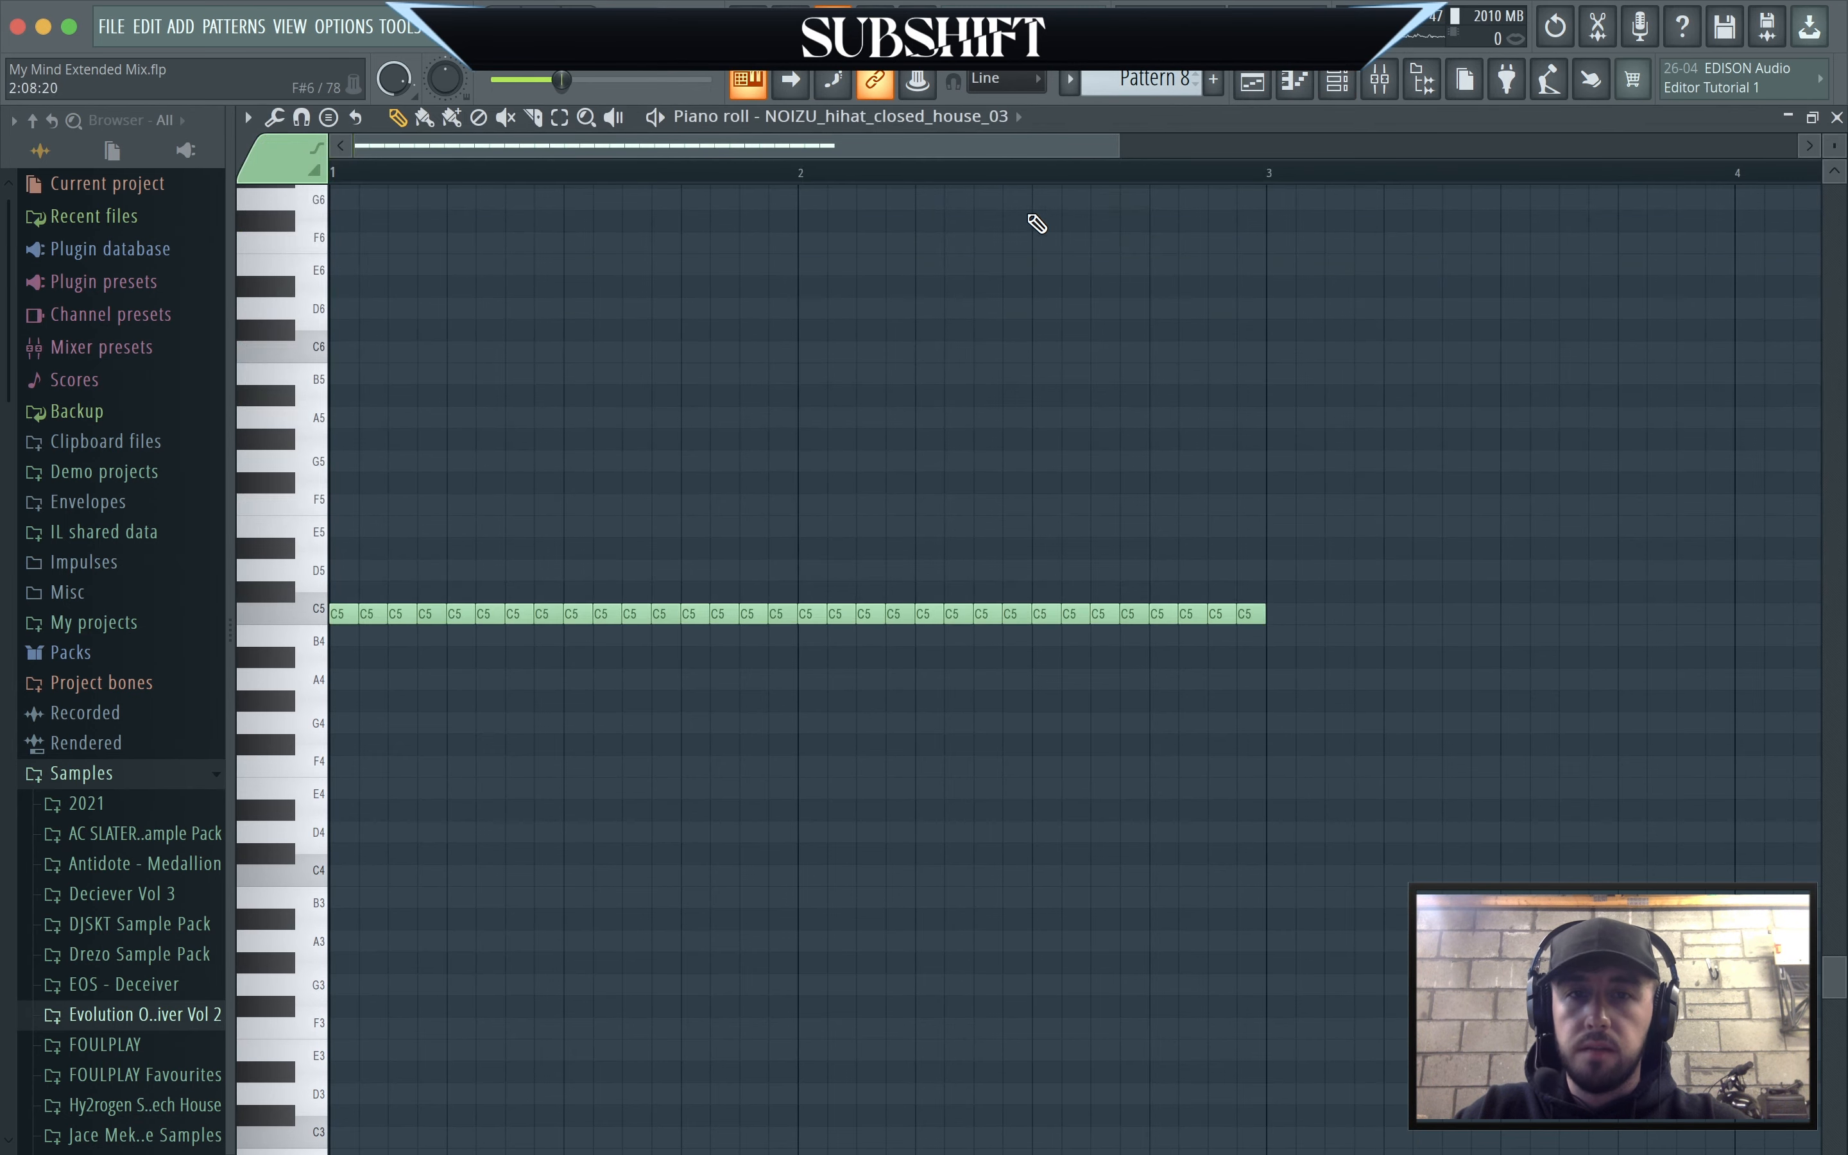
Bring the velocity lane into view in the piano roll and select all the C5 hi-hat notes.
double_click(1211, 120)
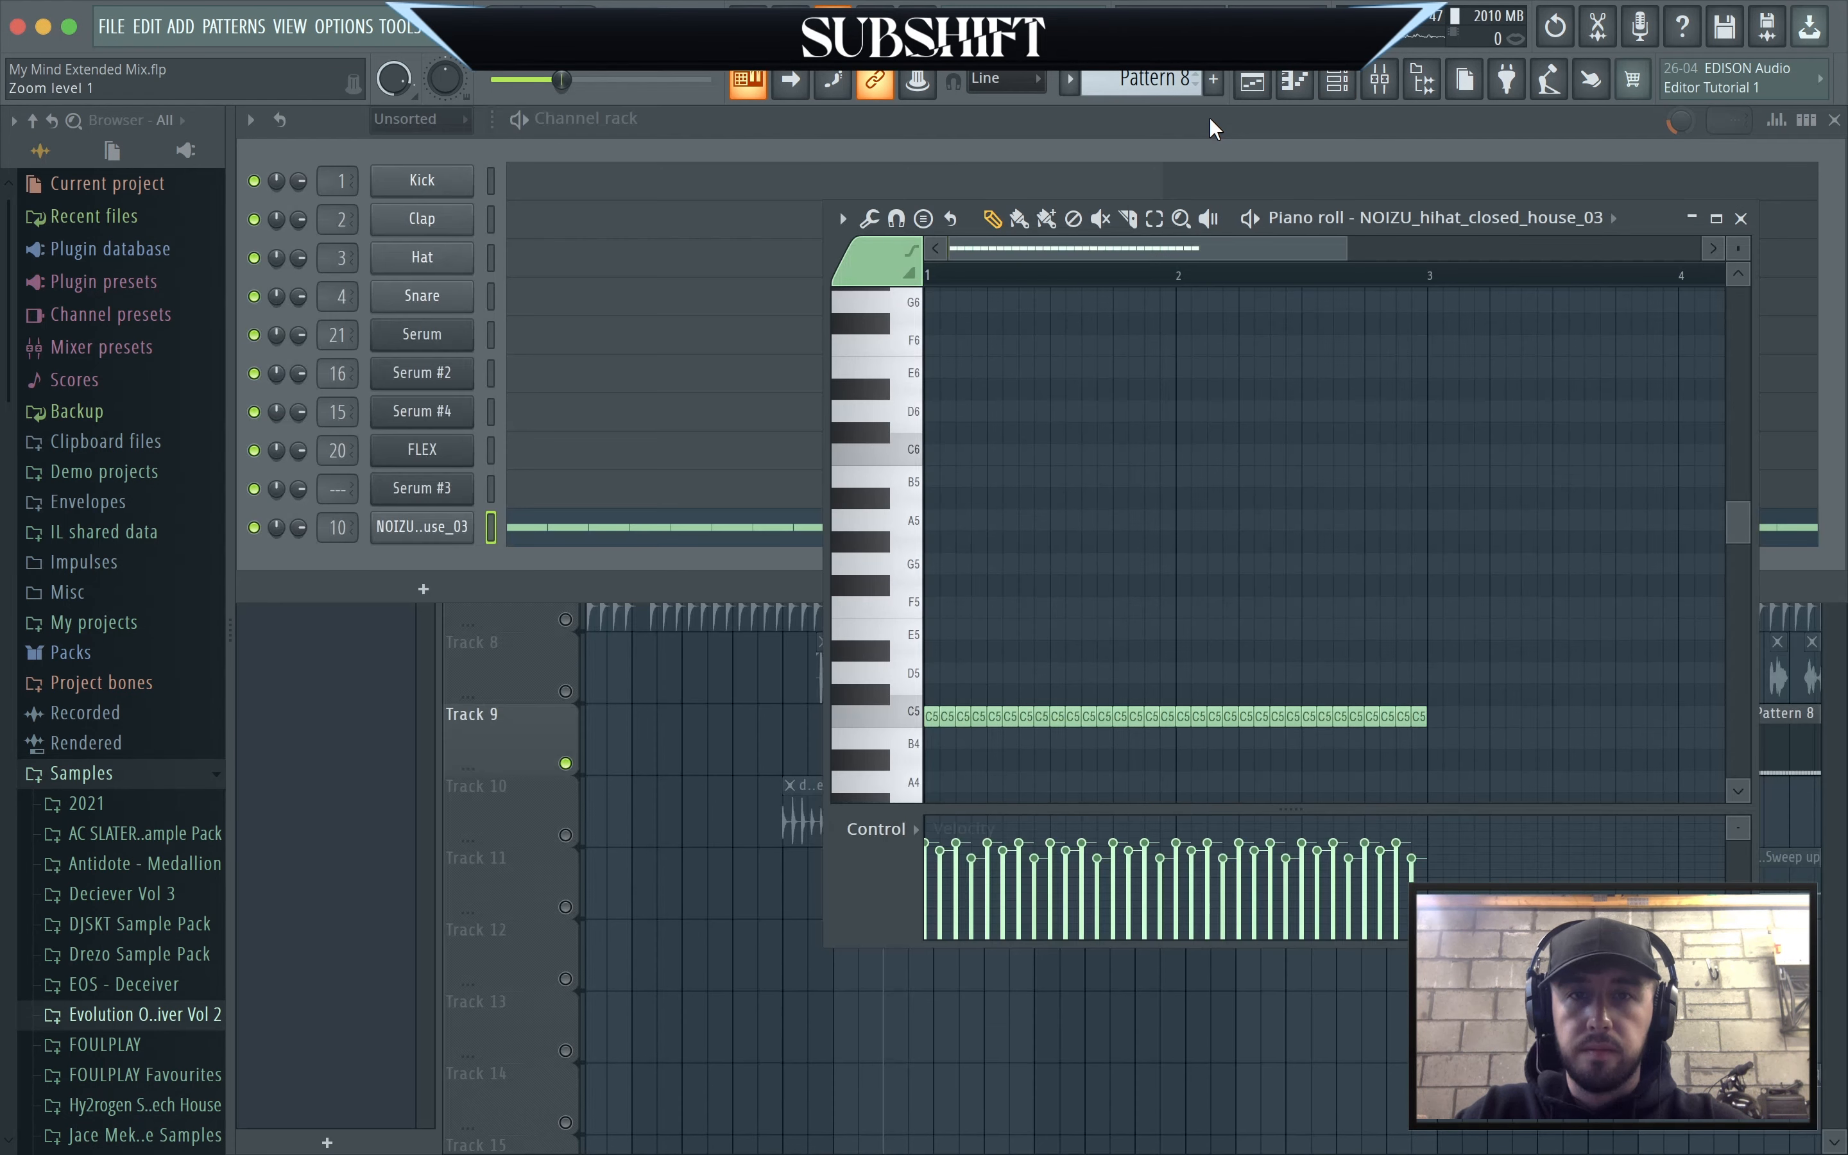
double_click(1639, 220)
left_click_drag(1369, 759, 329, 497)
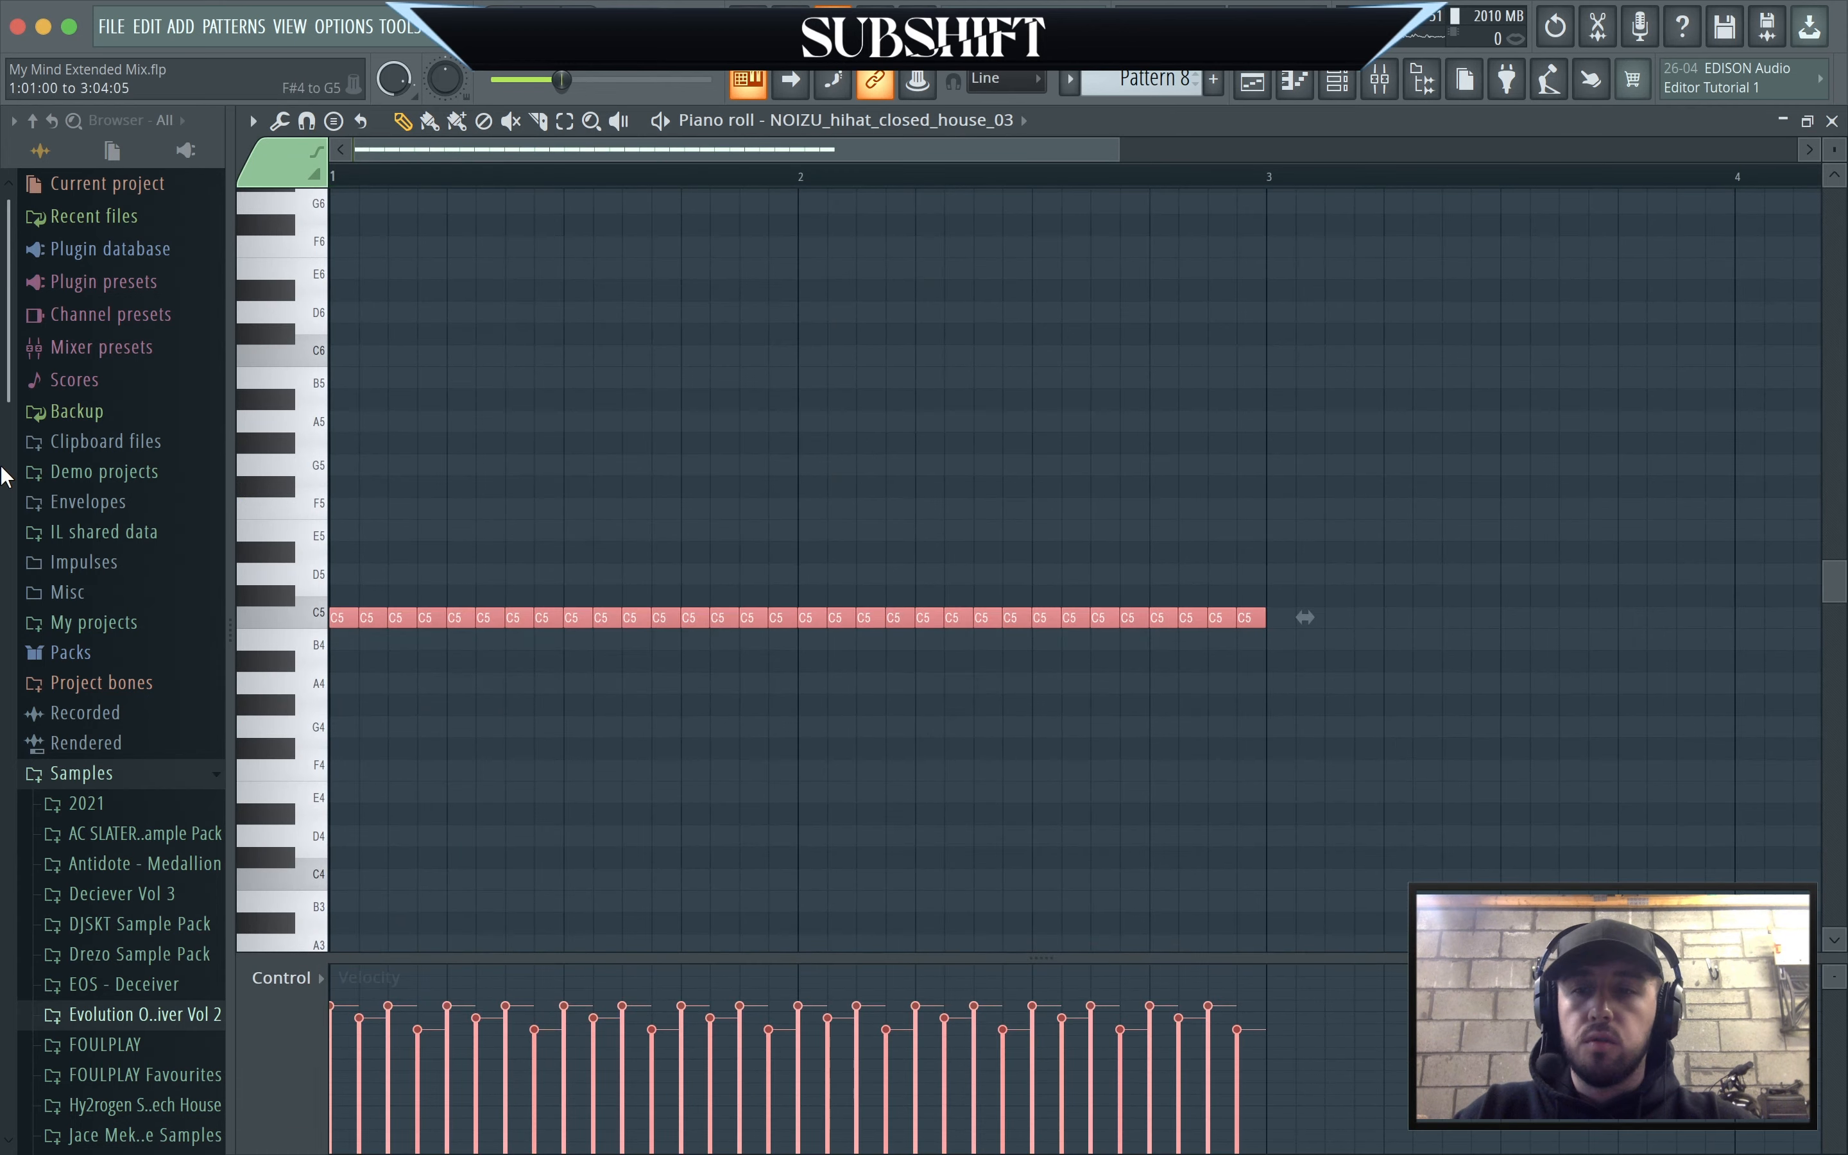
Open the quantizer for the selected hi-hat notes, browse its groove templates and humanizing presets, and close it without applying.
key("alt+q")
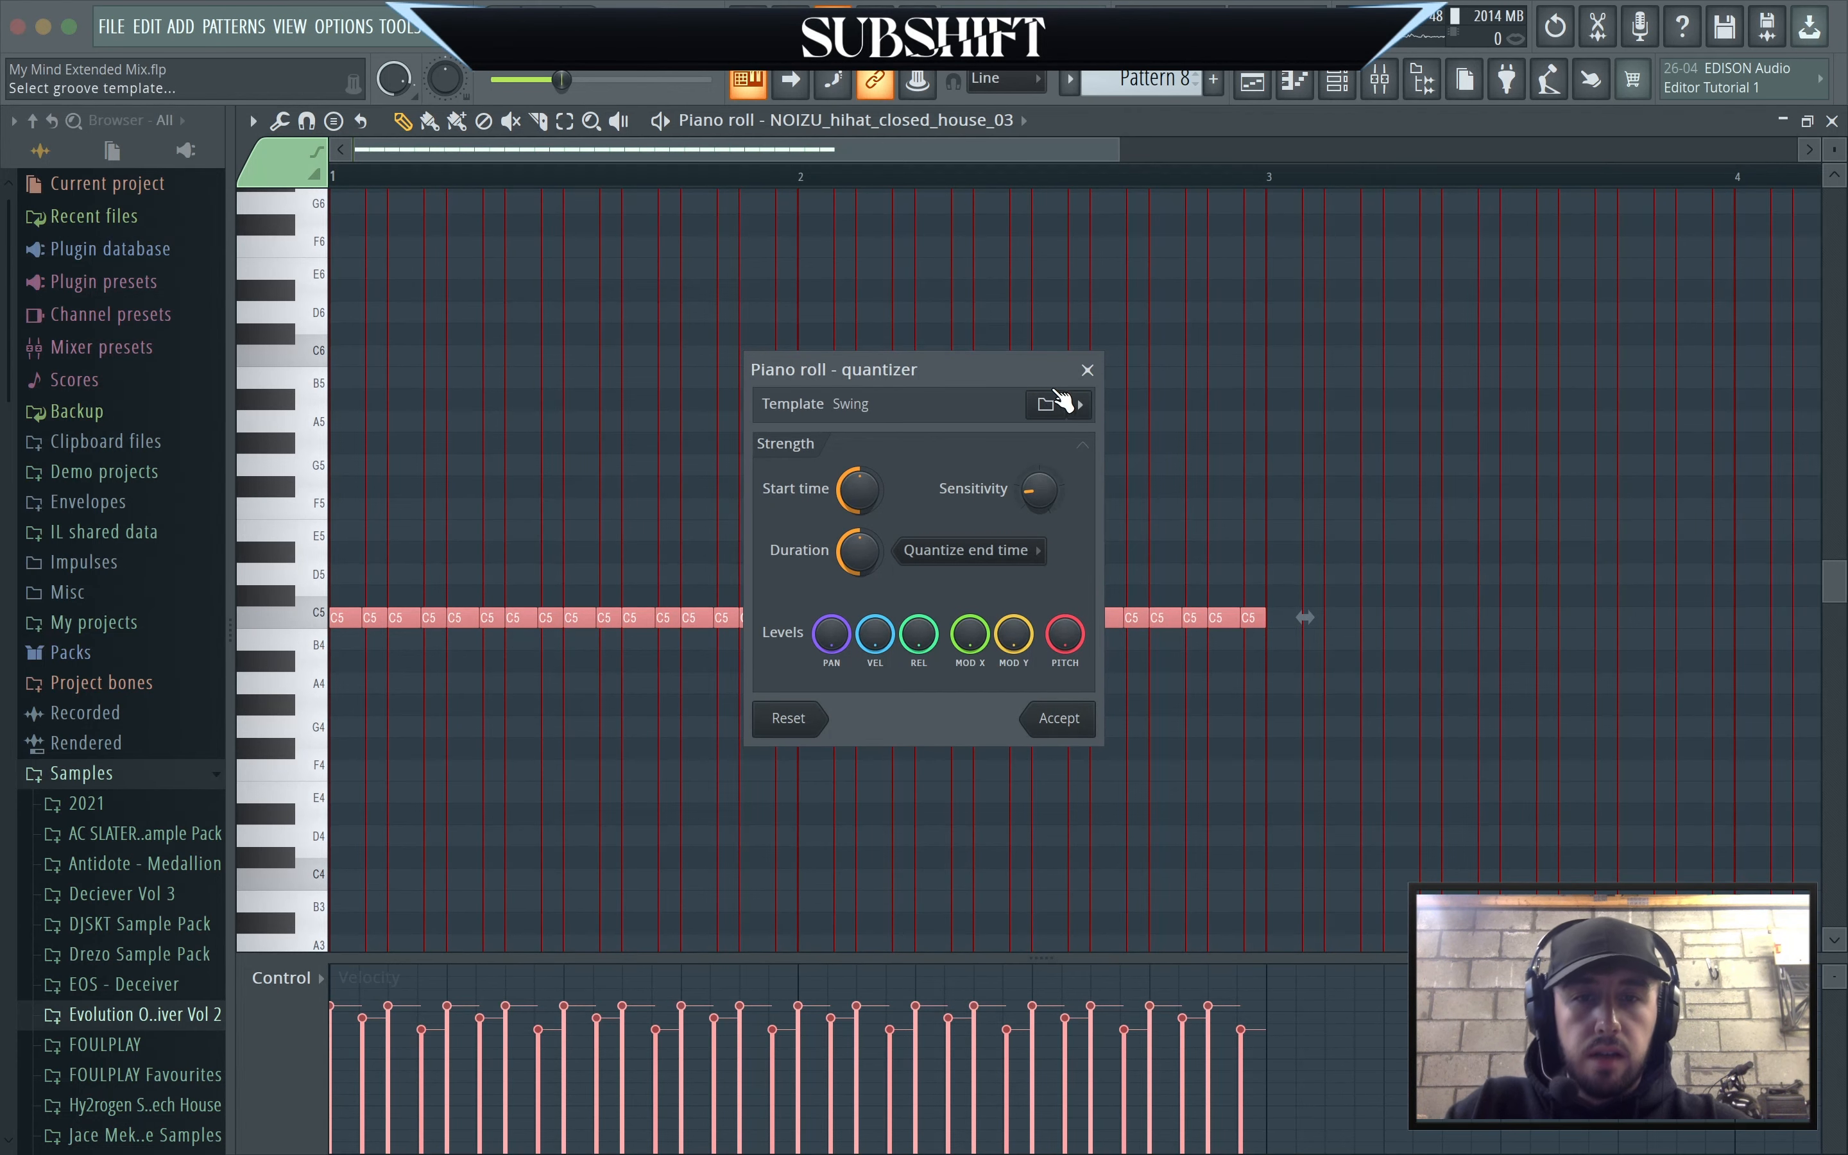
left_click(1061, 402)
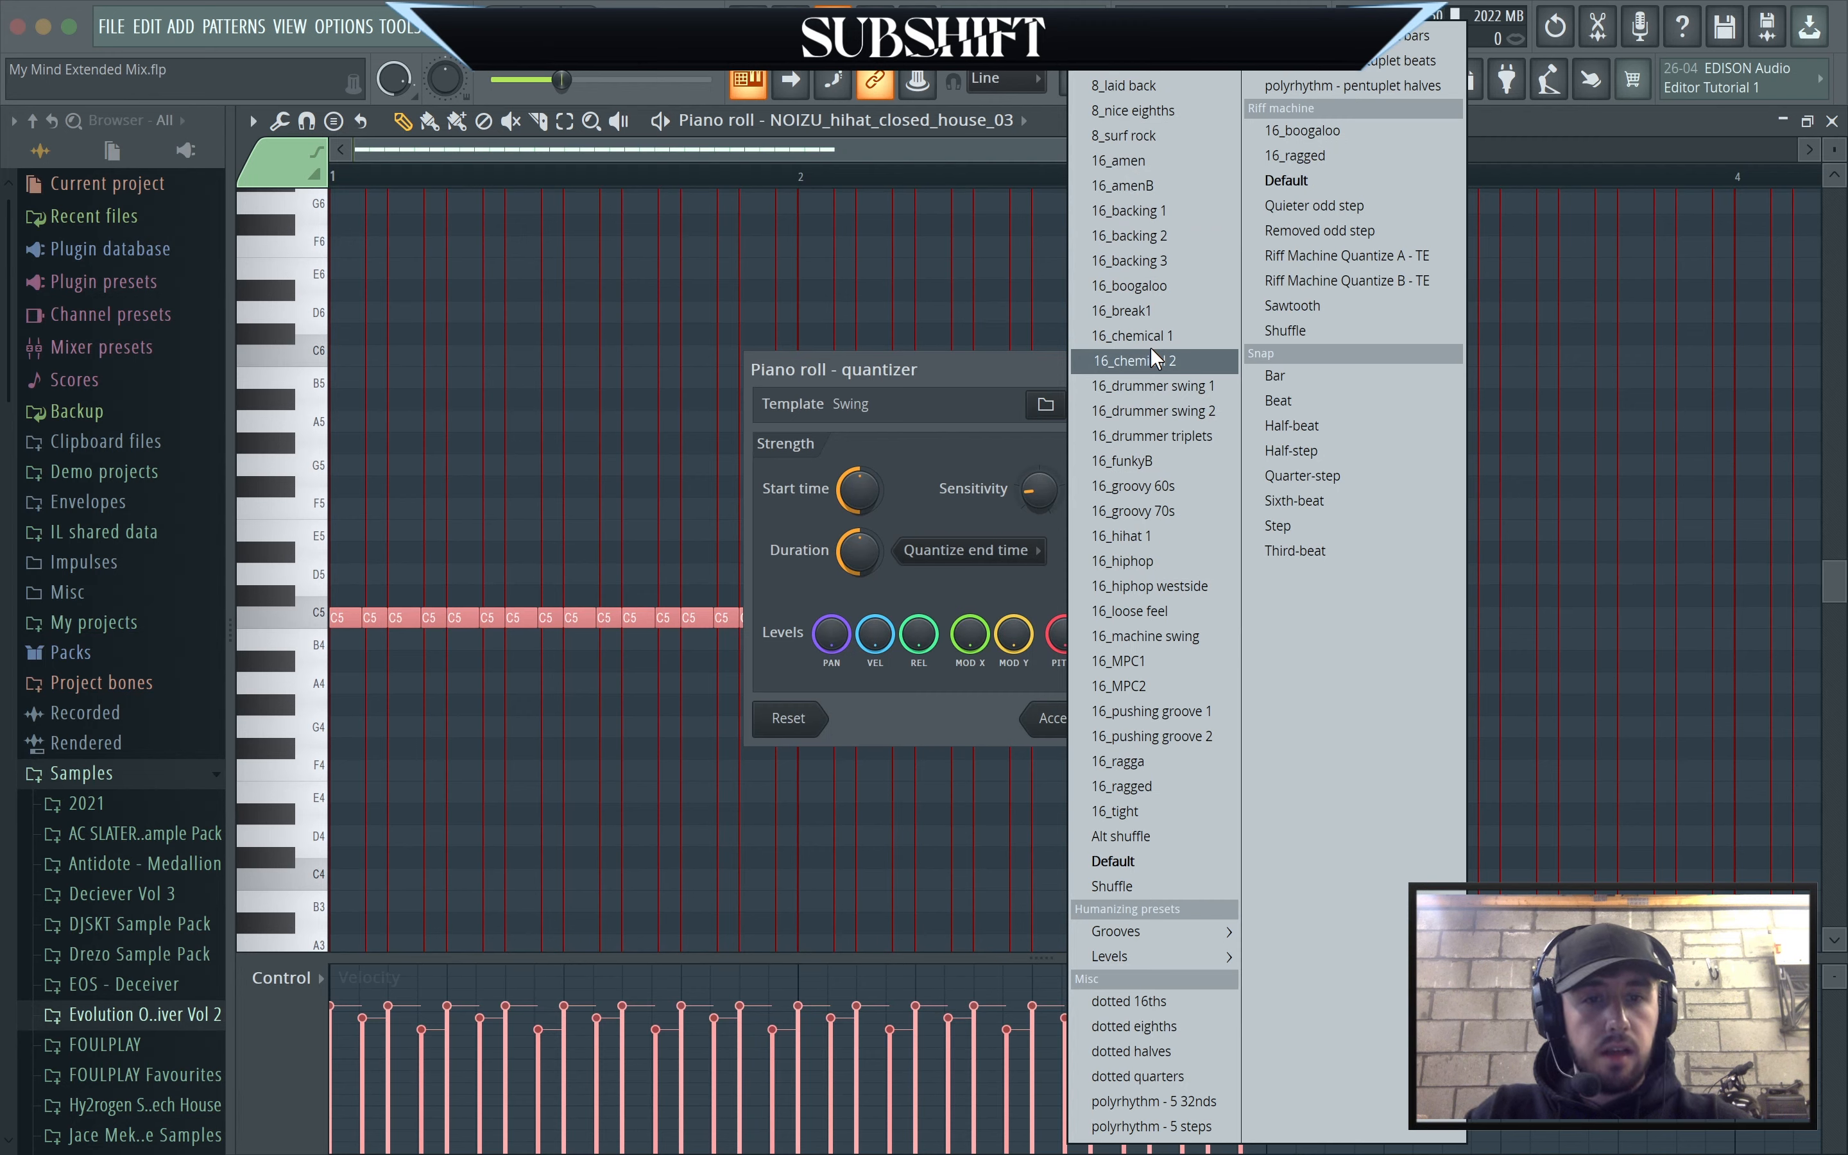
mouse_move(1156, 929)
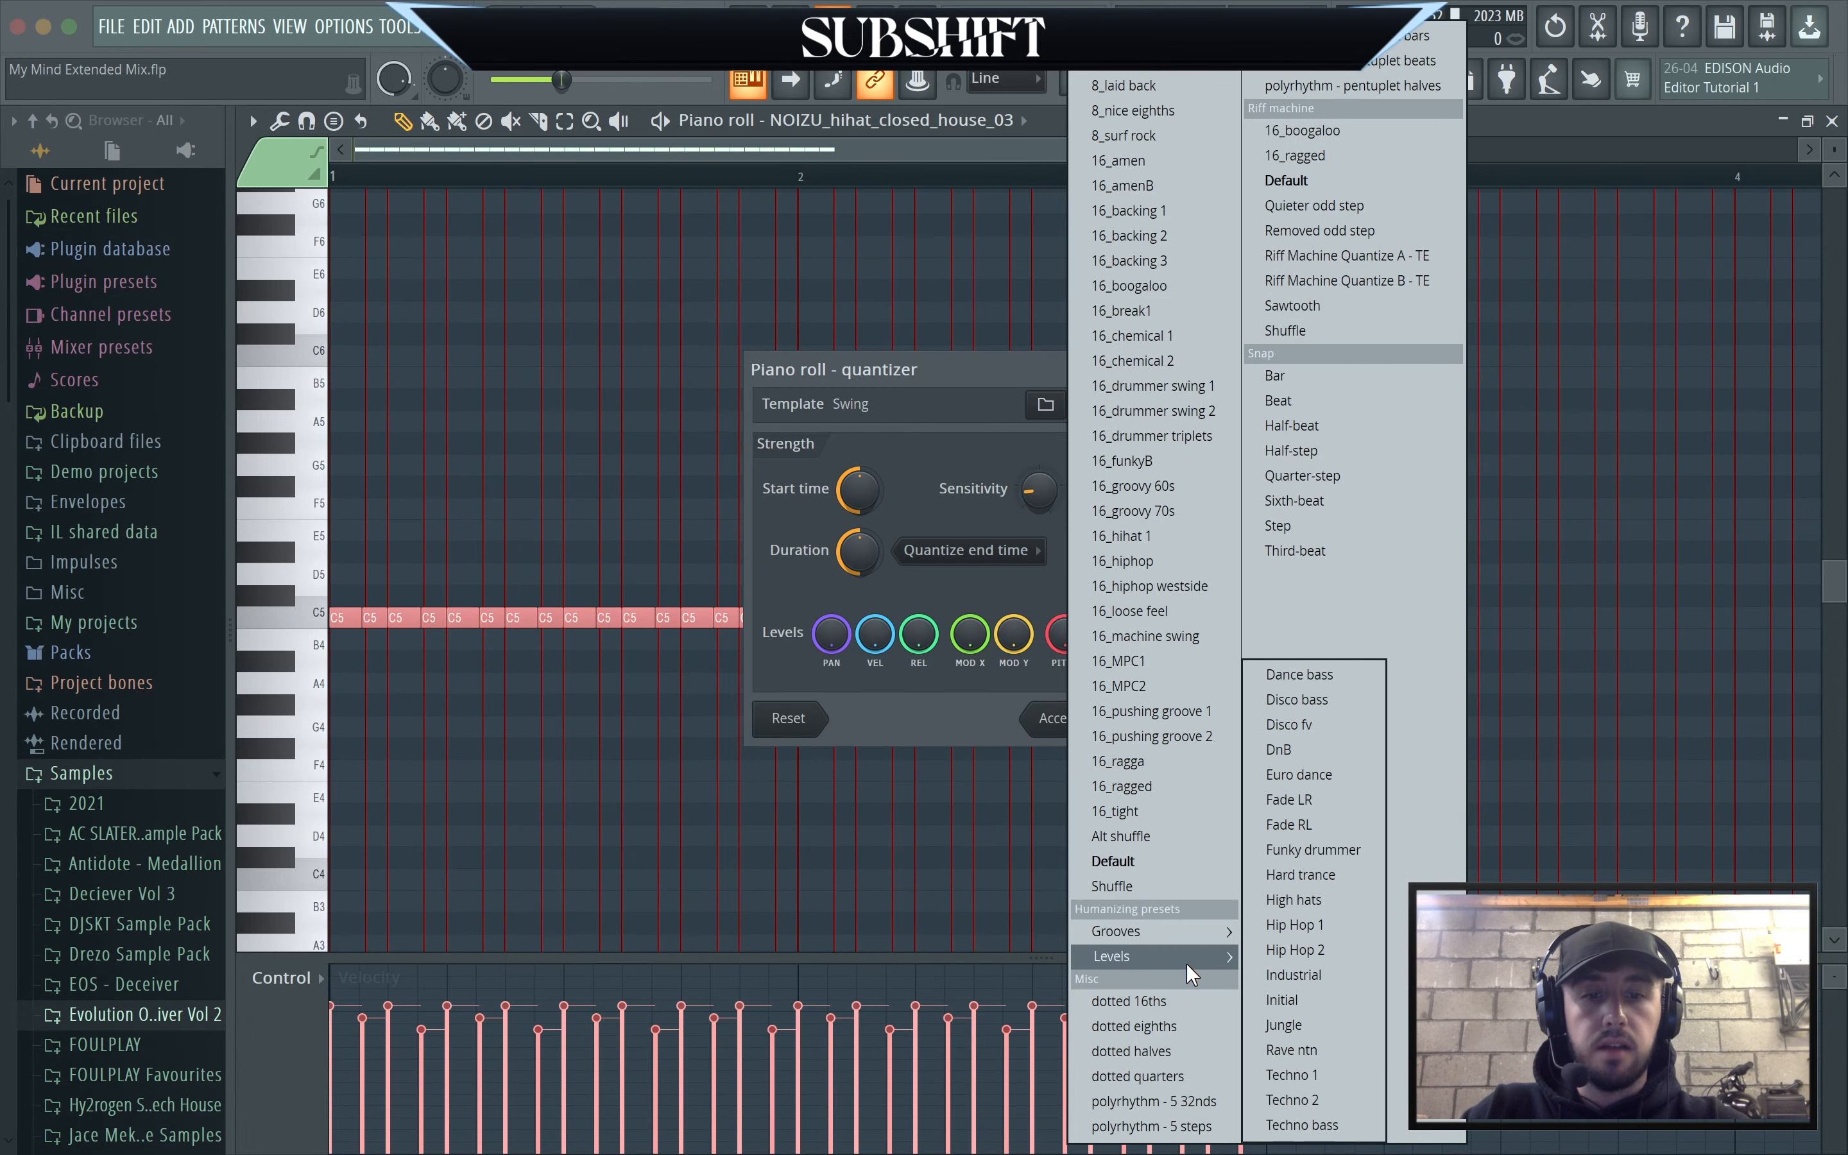
left_click(938, 391)
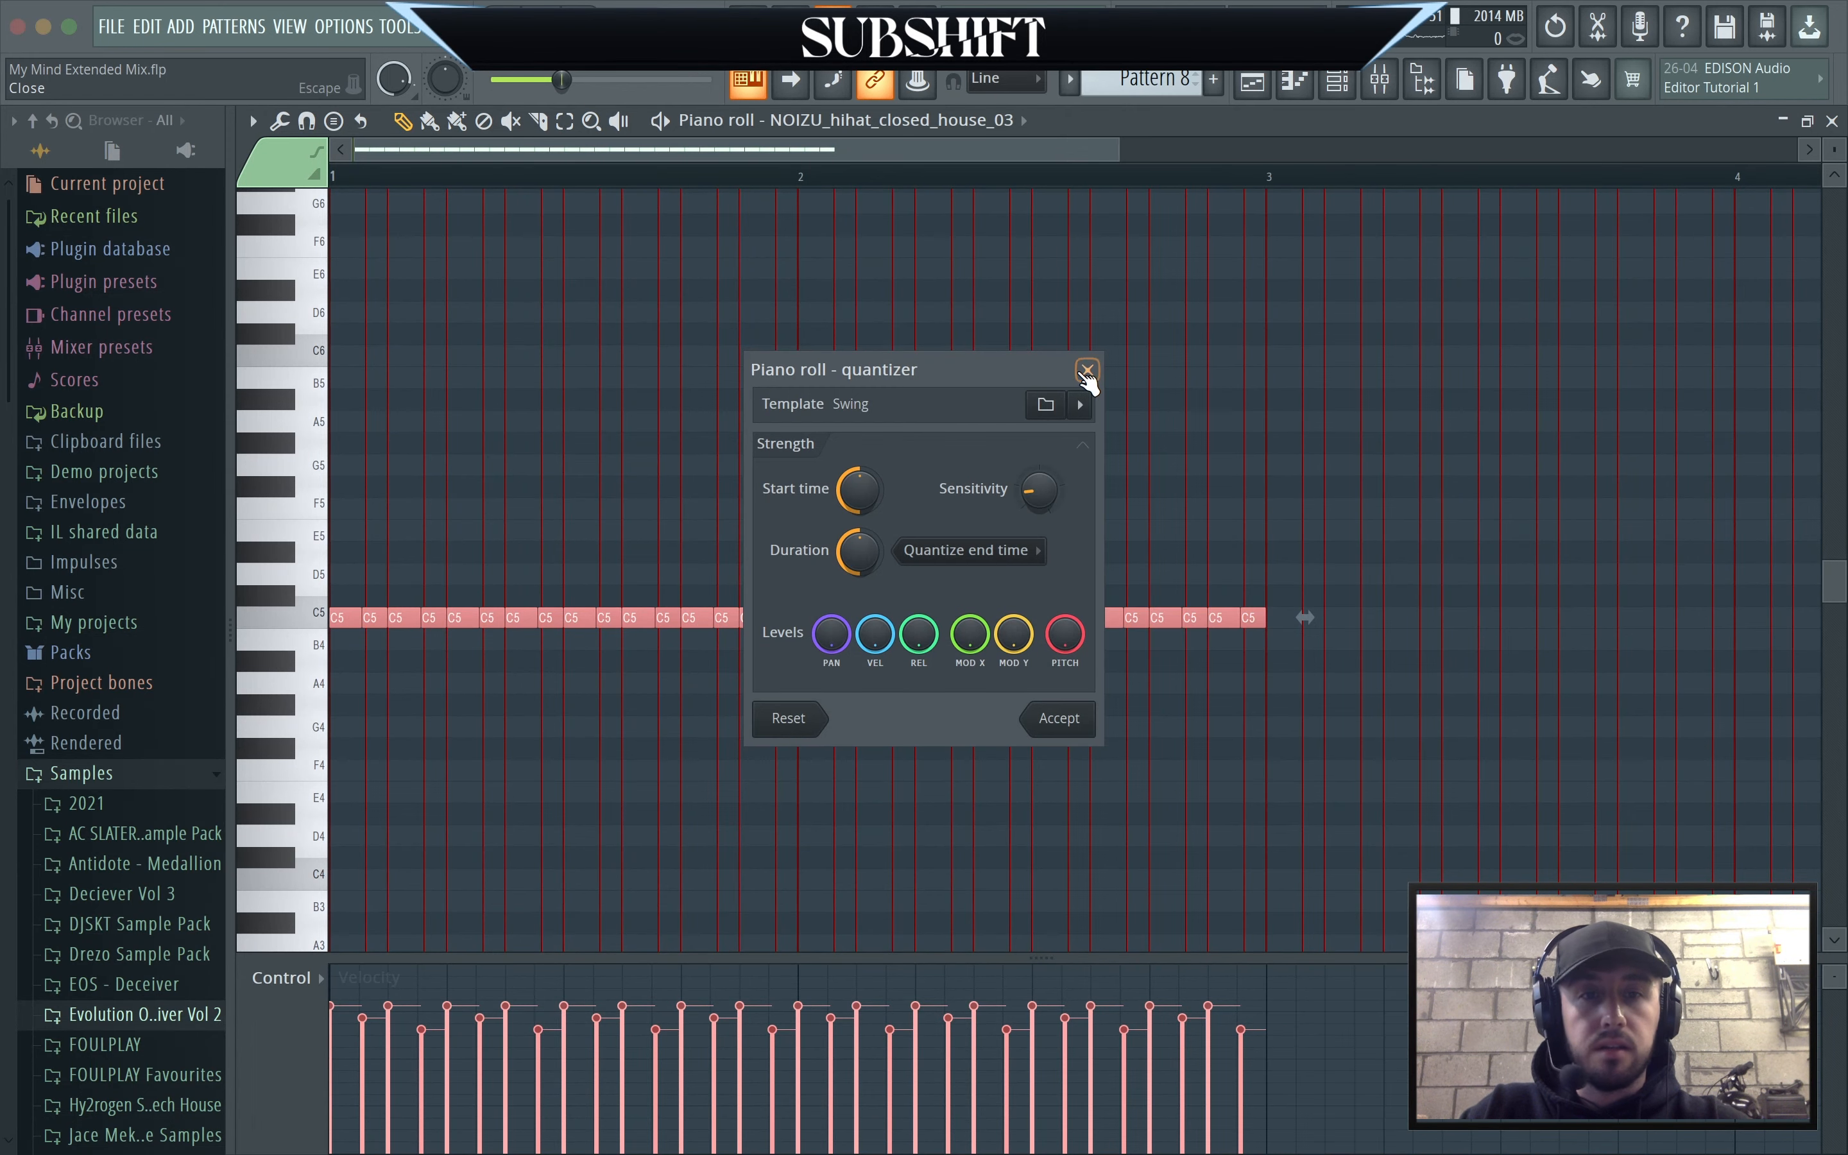
left_click(1087, 370)
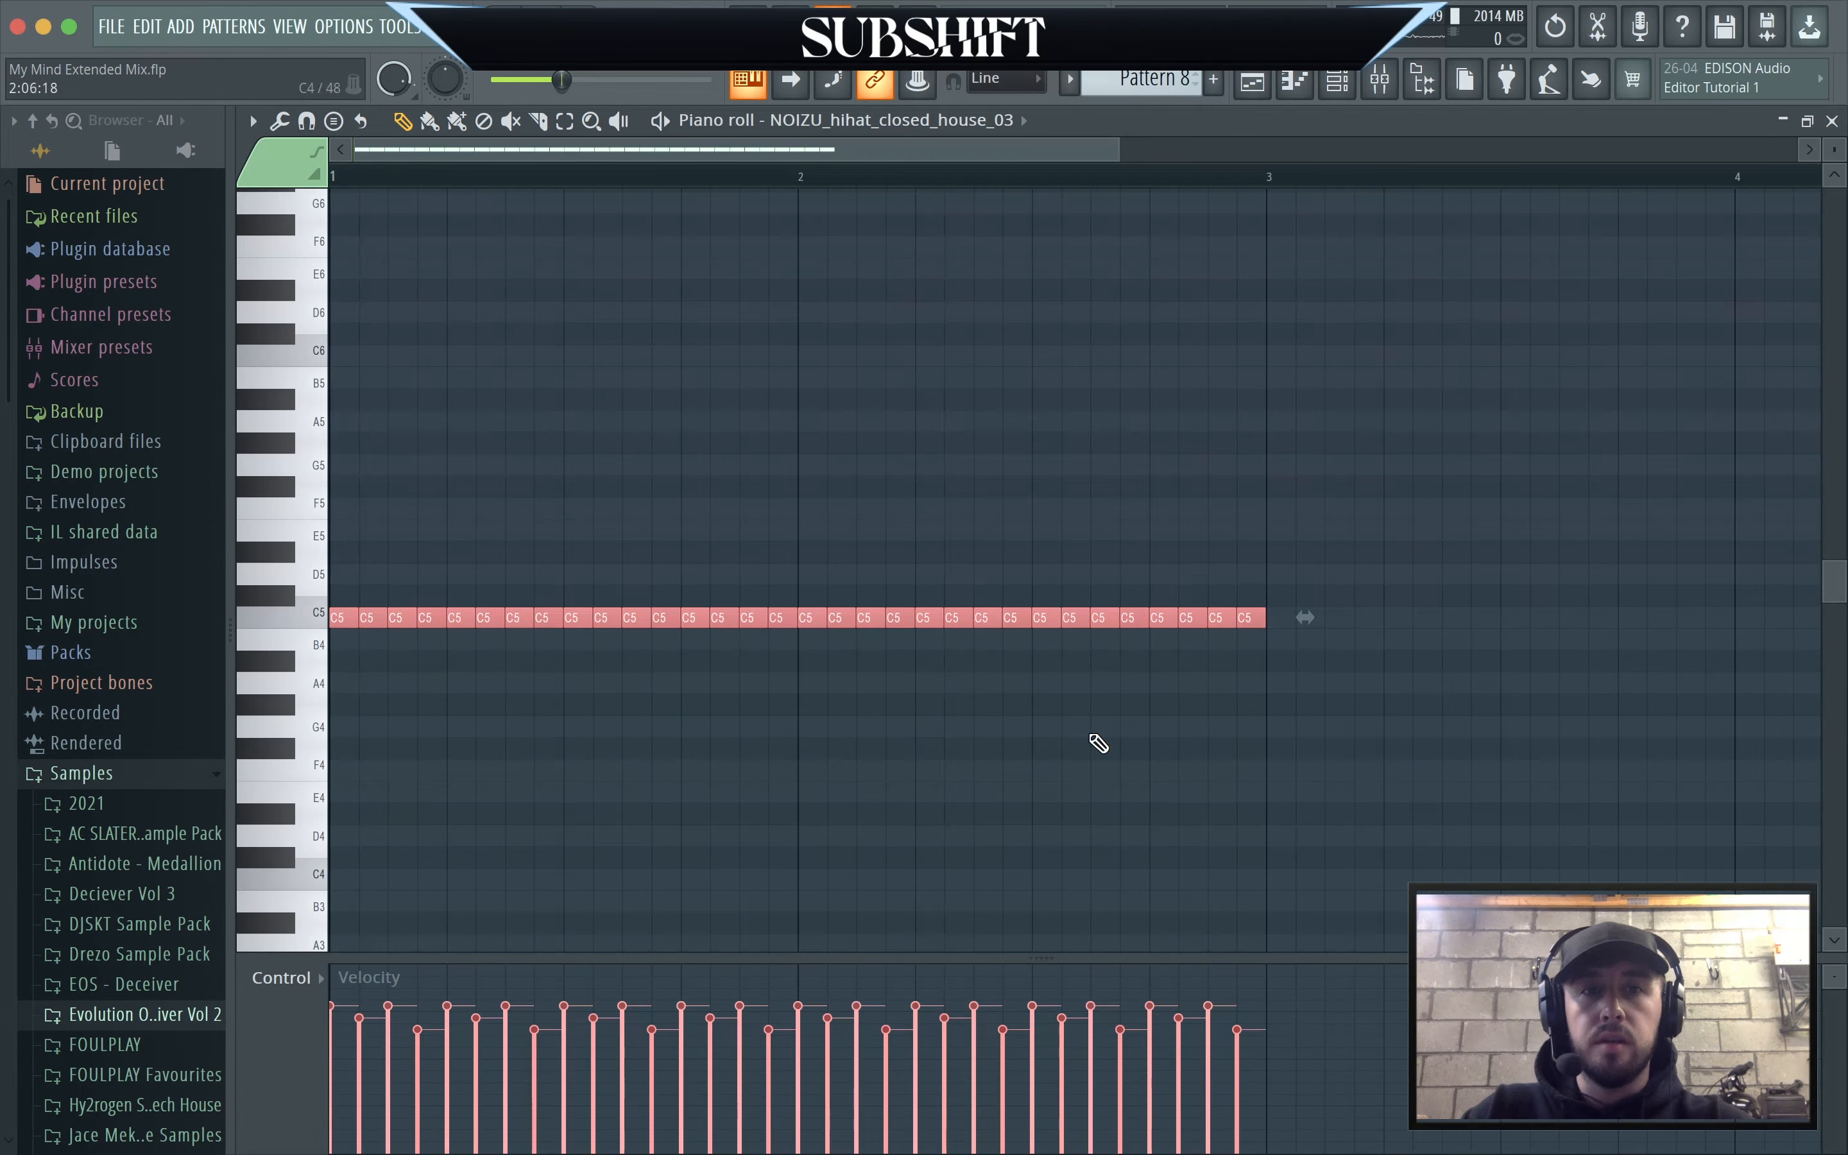
Return to the playlist, restore all tracks and play the full mix from just before bar 42 into bar 44.
left_click(1338, 80)
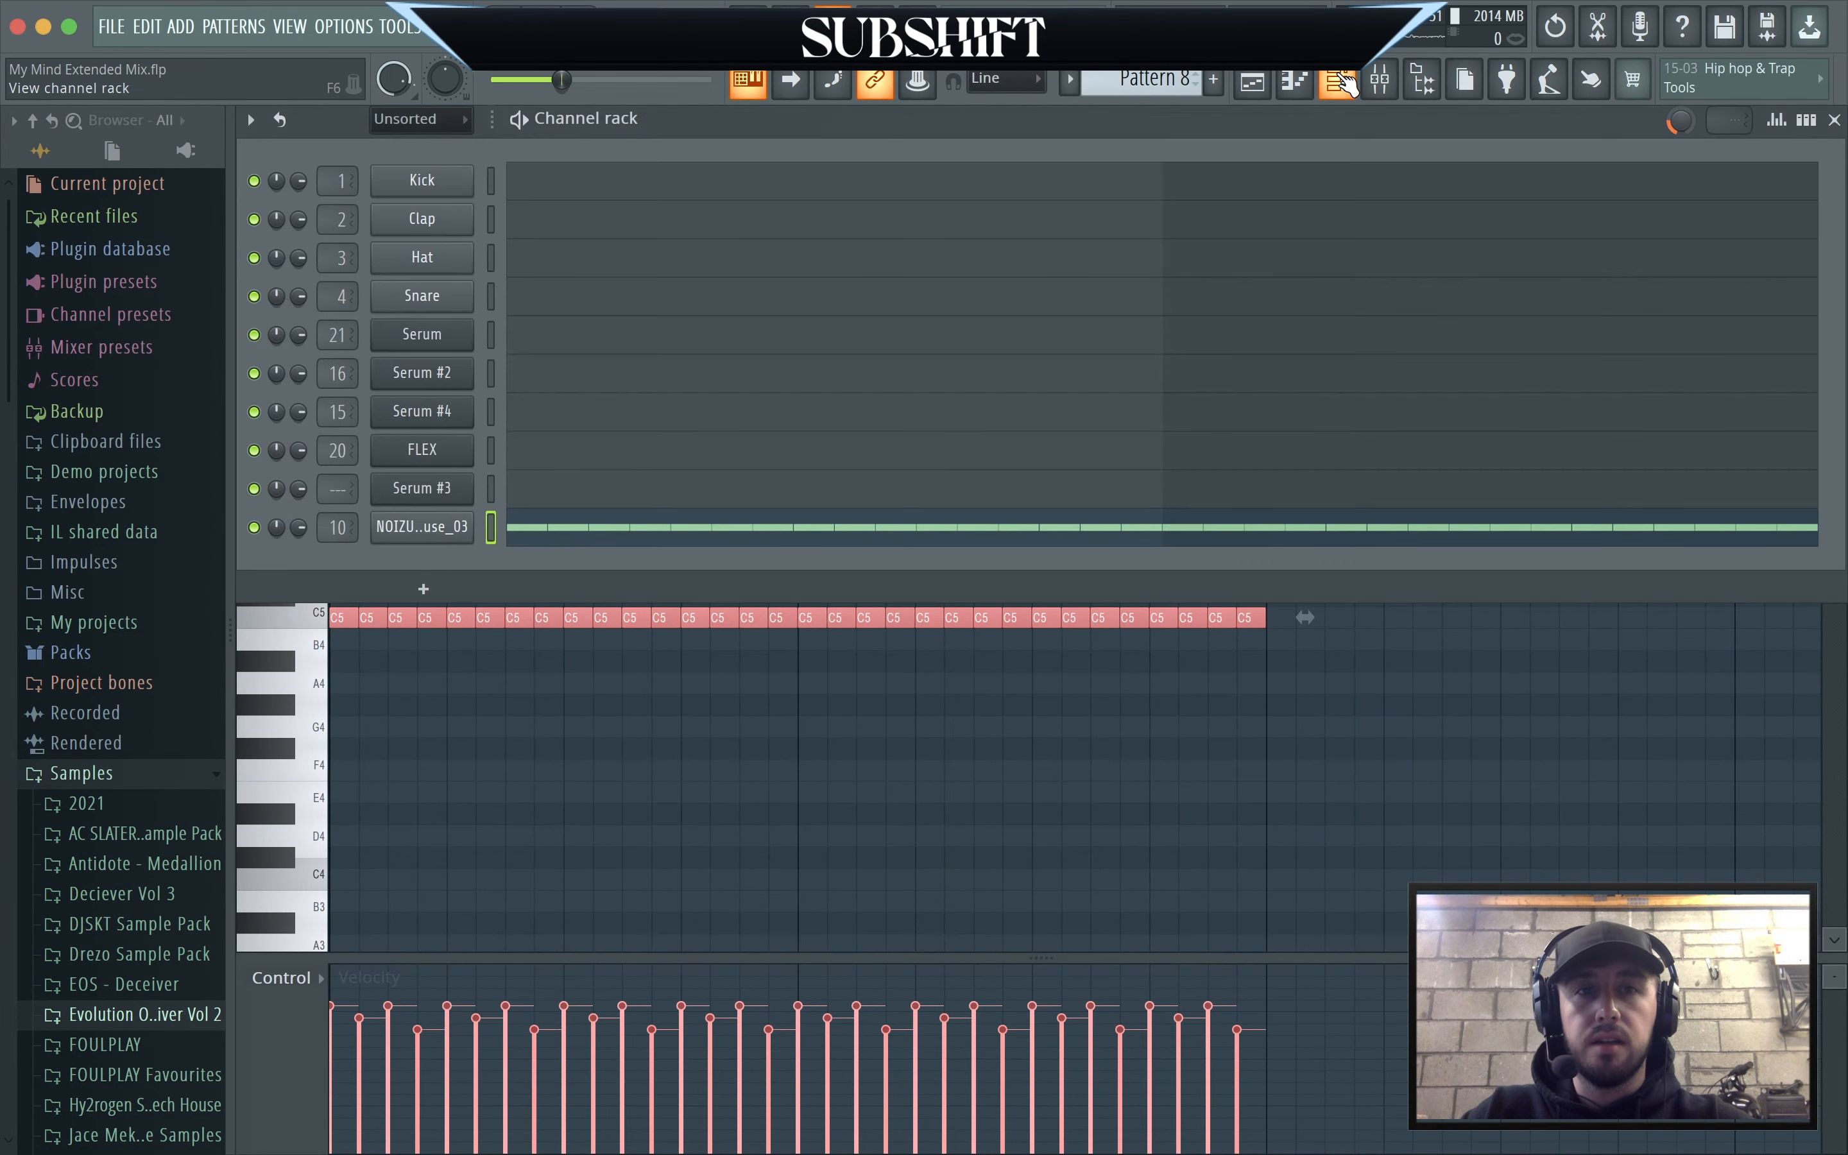
left_click(1252, 81)
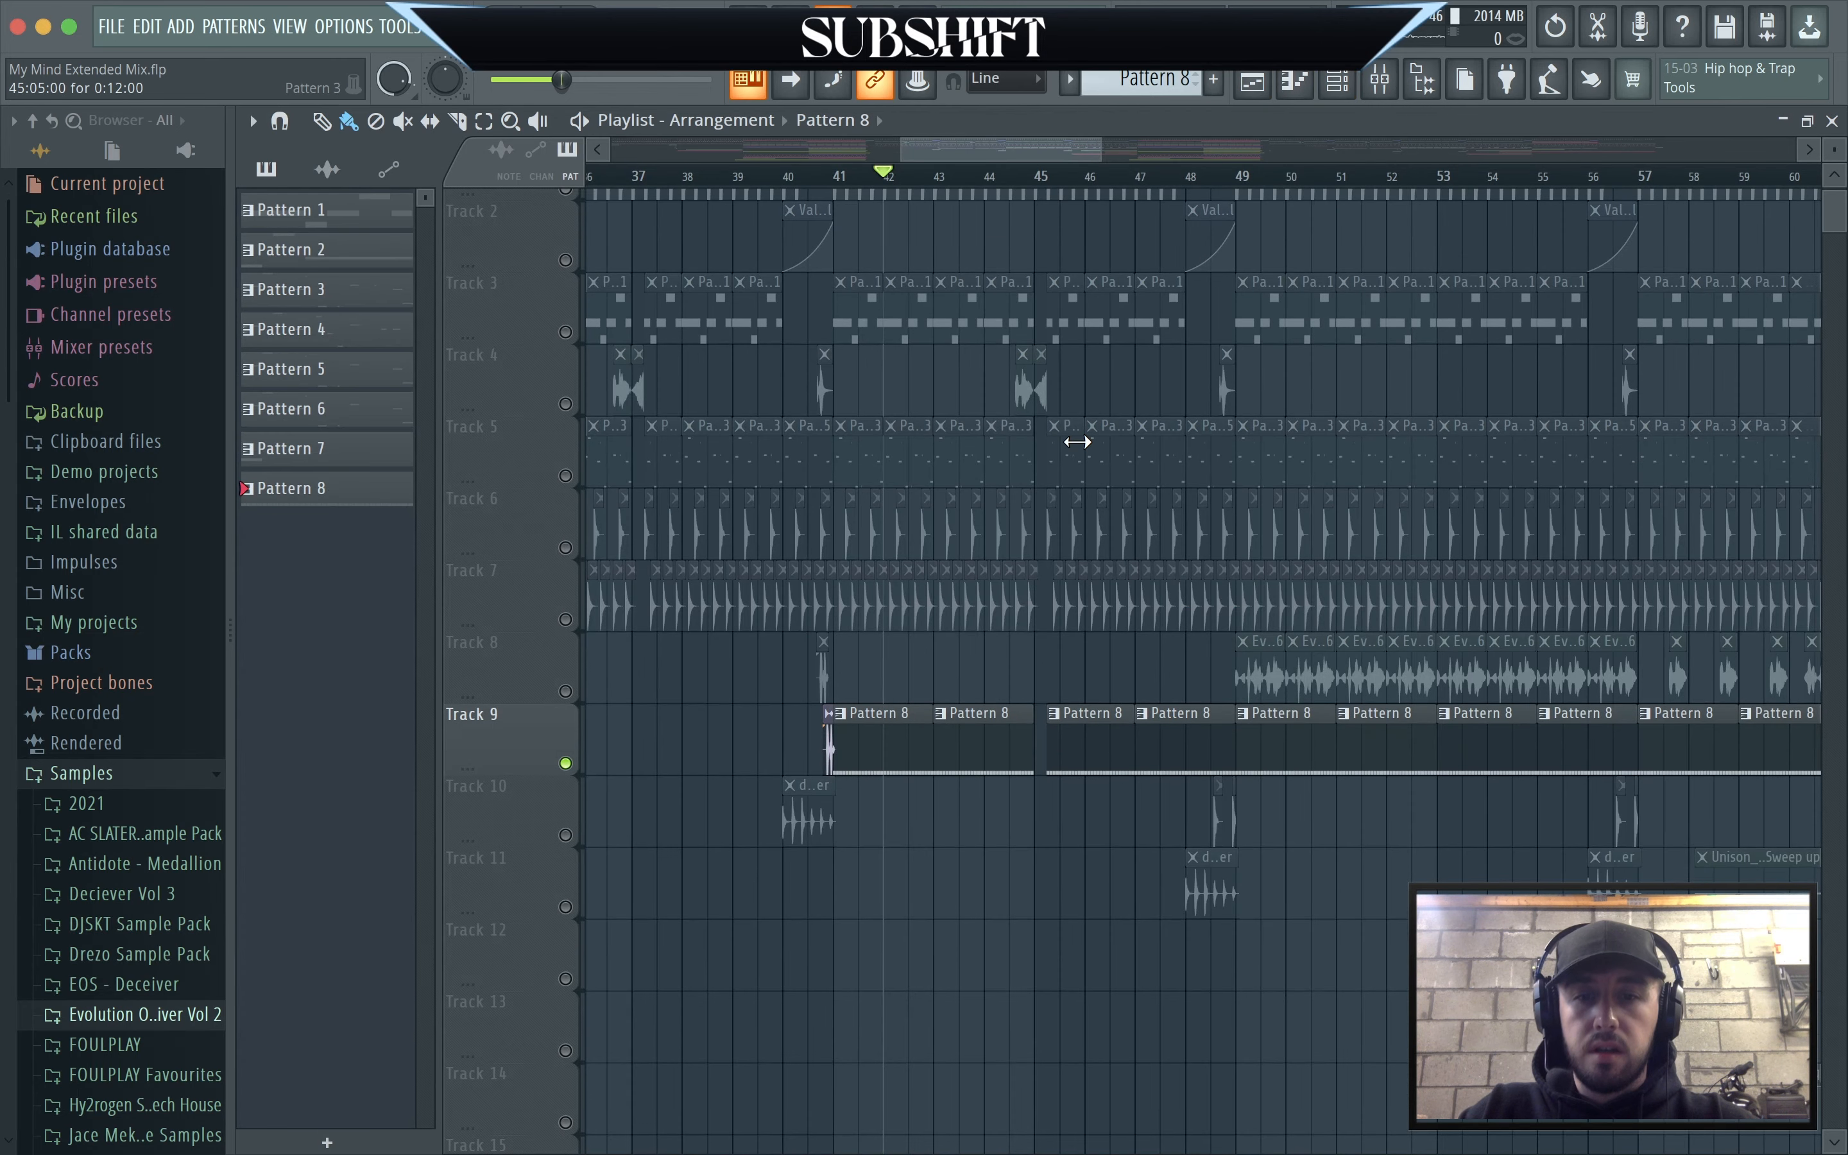
scroll(542, 248, "up", 2)
right_click(566, 251)
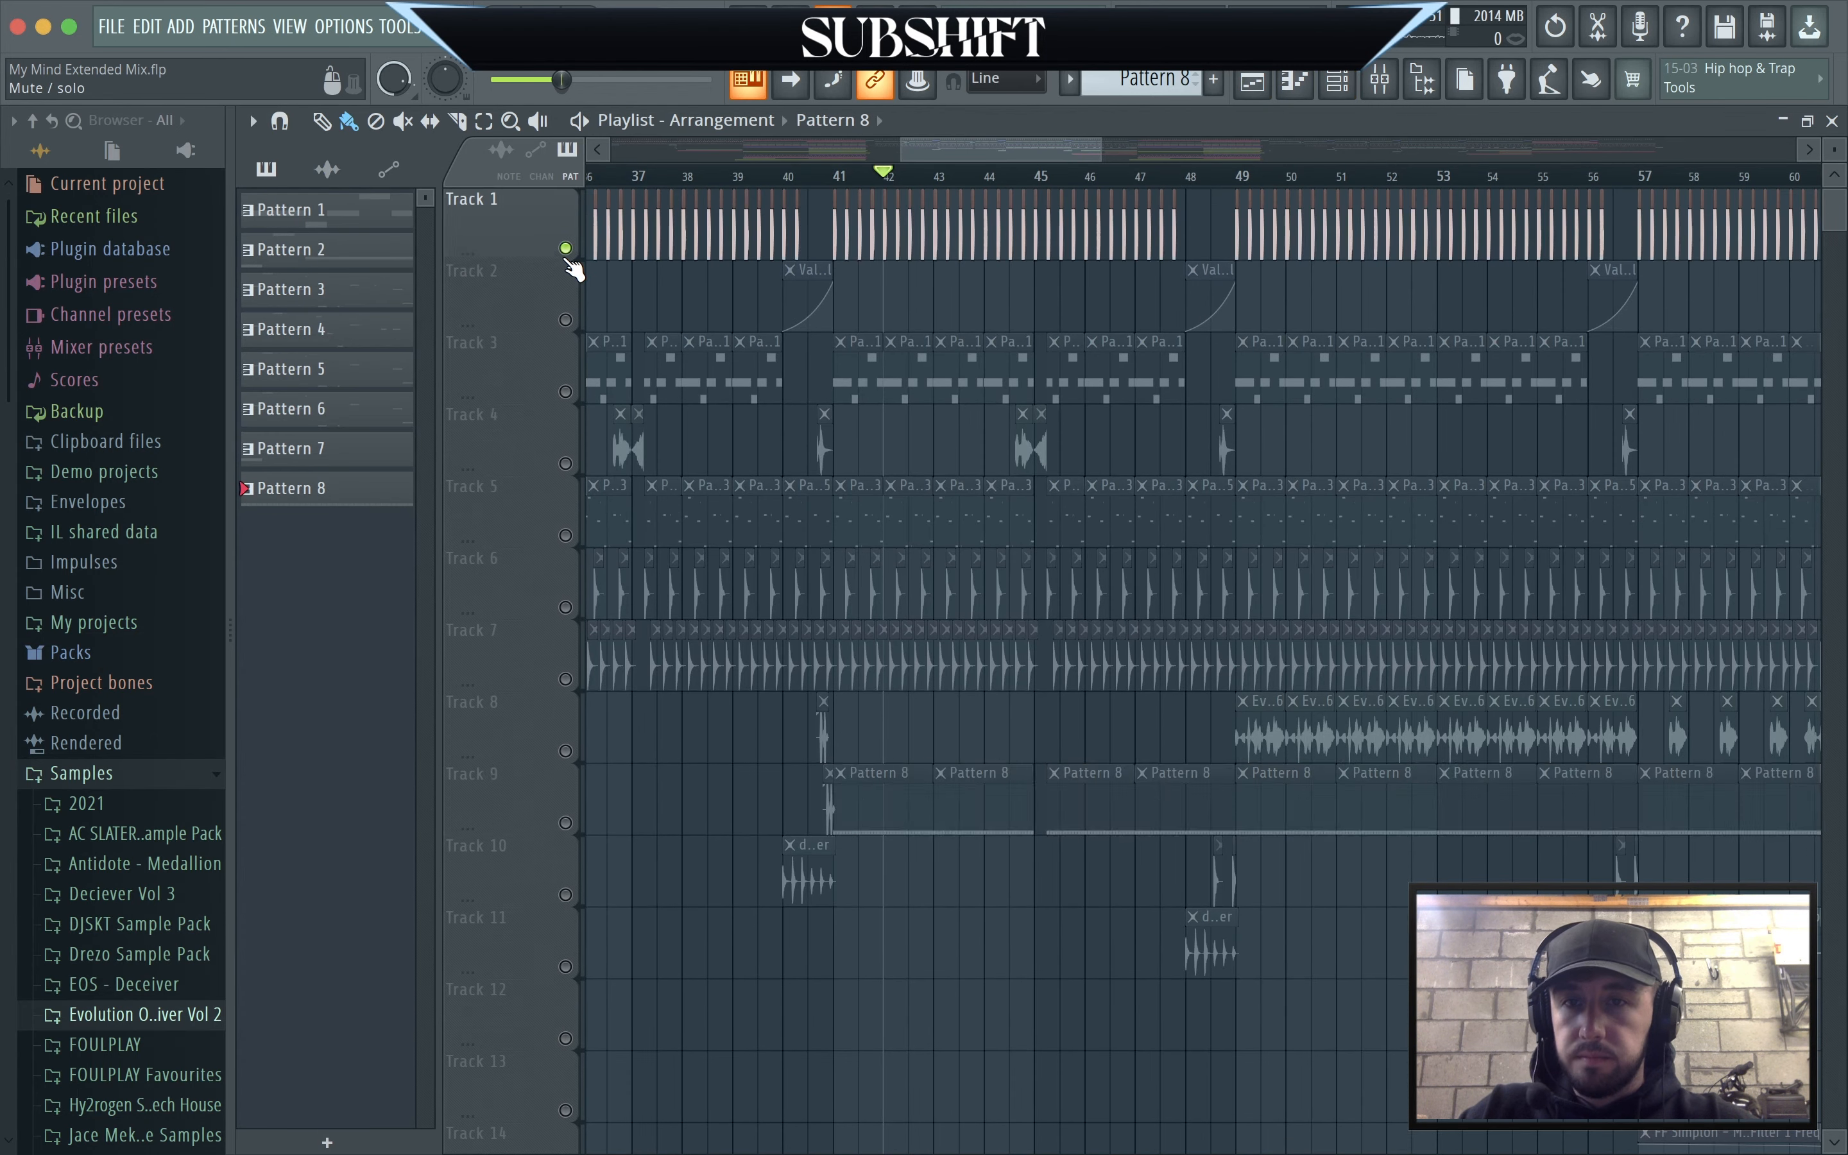
right_click(566, 250)
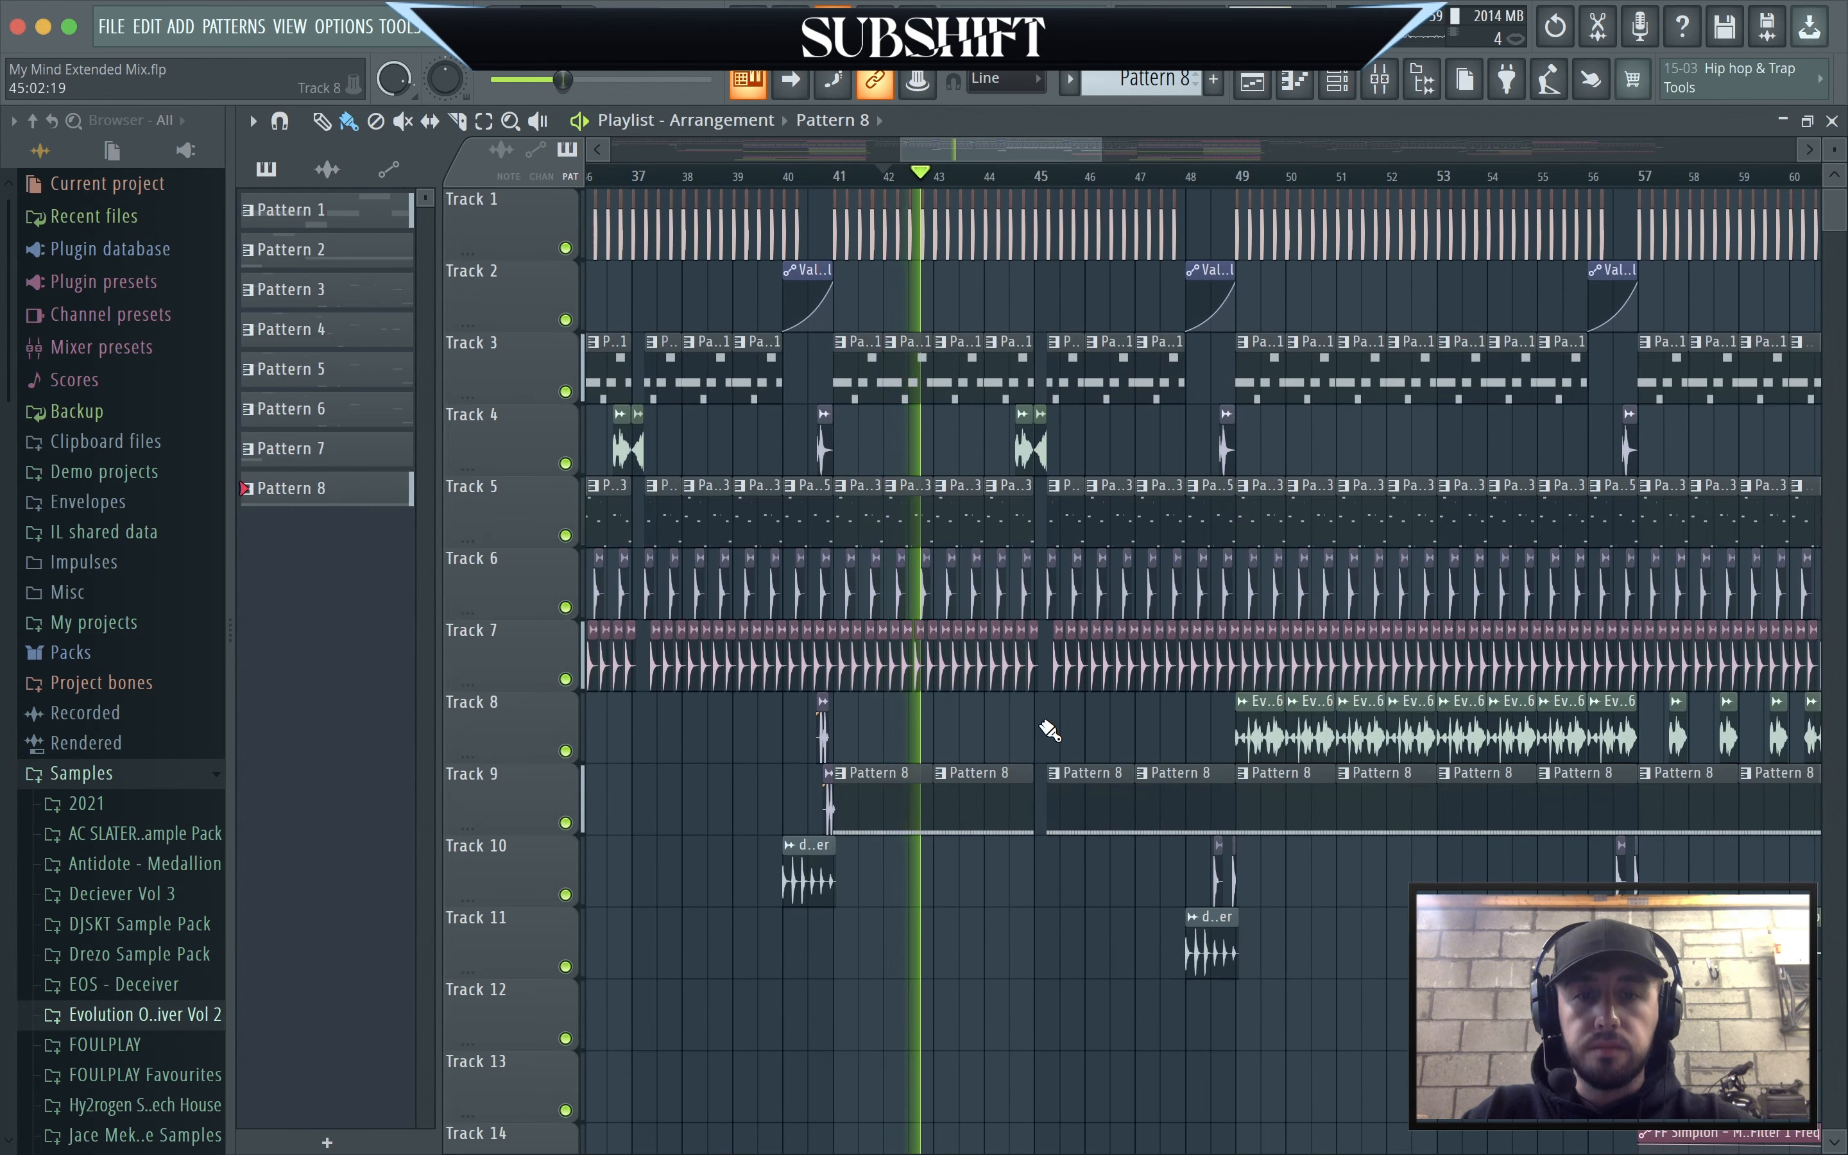
scroll(1049, 731, "down", 2)
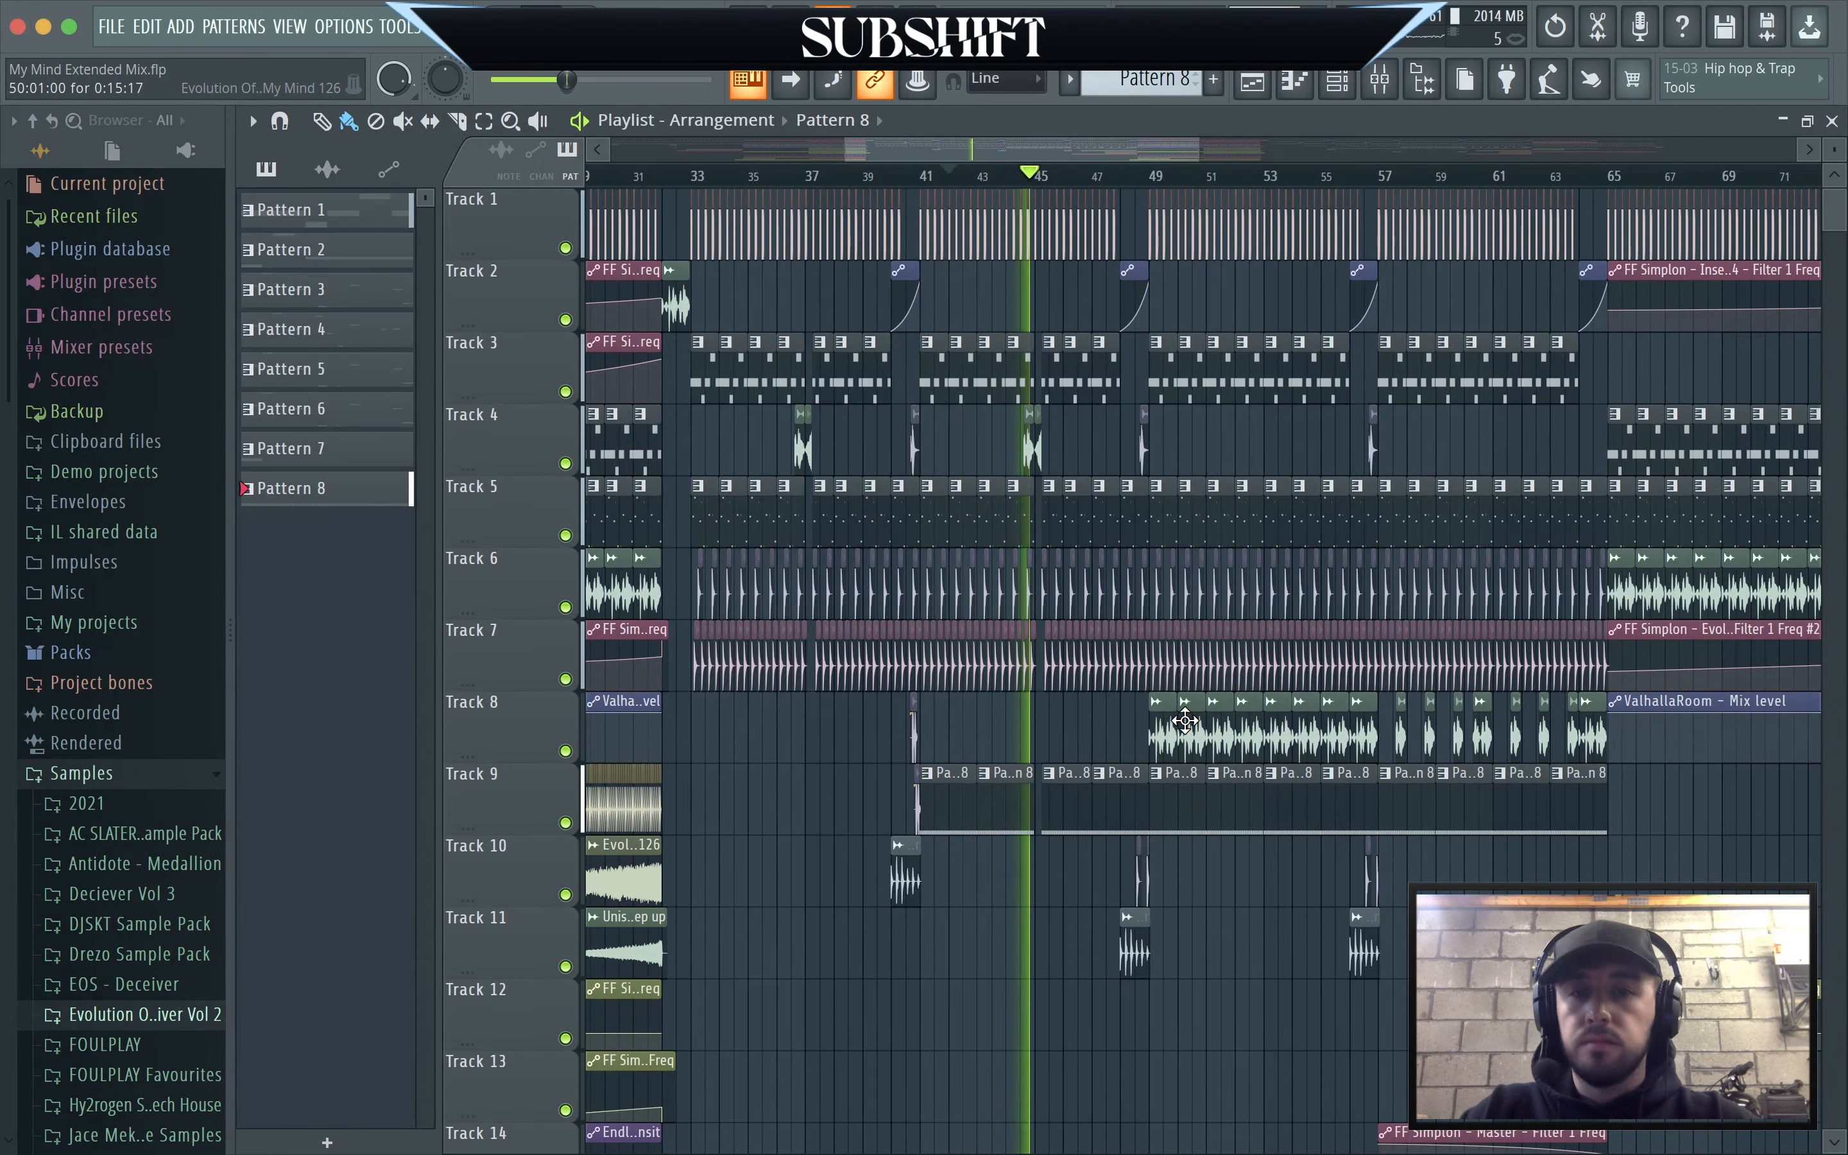
key("space")
Play the full mix from just before bar 49 through the Track 8 loop section and examine its clips up to bar 65.
scroll(1184, 720, "down", 3)
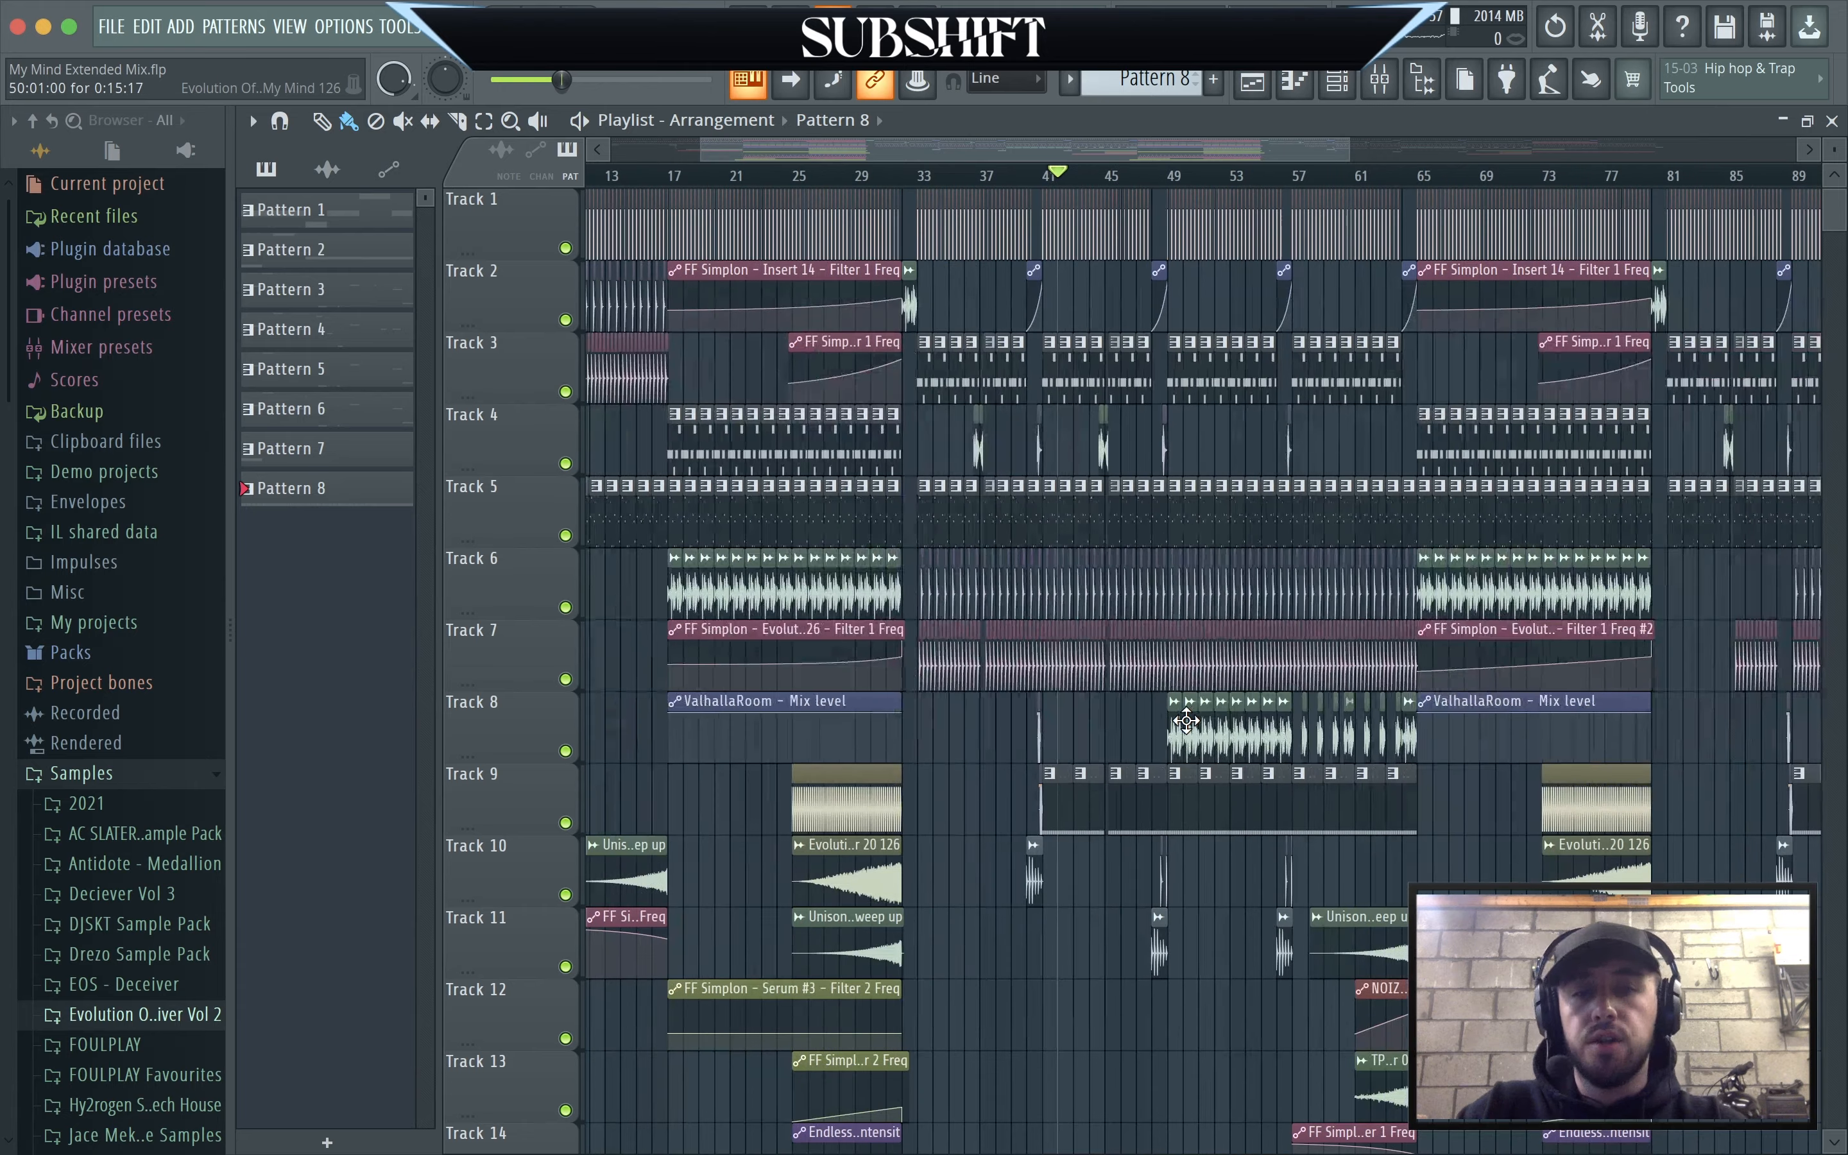
scroll(1031, 639, "up", 3)
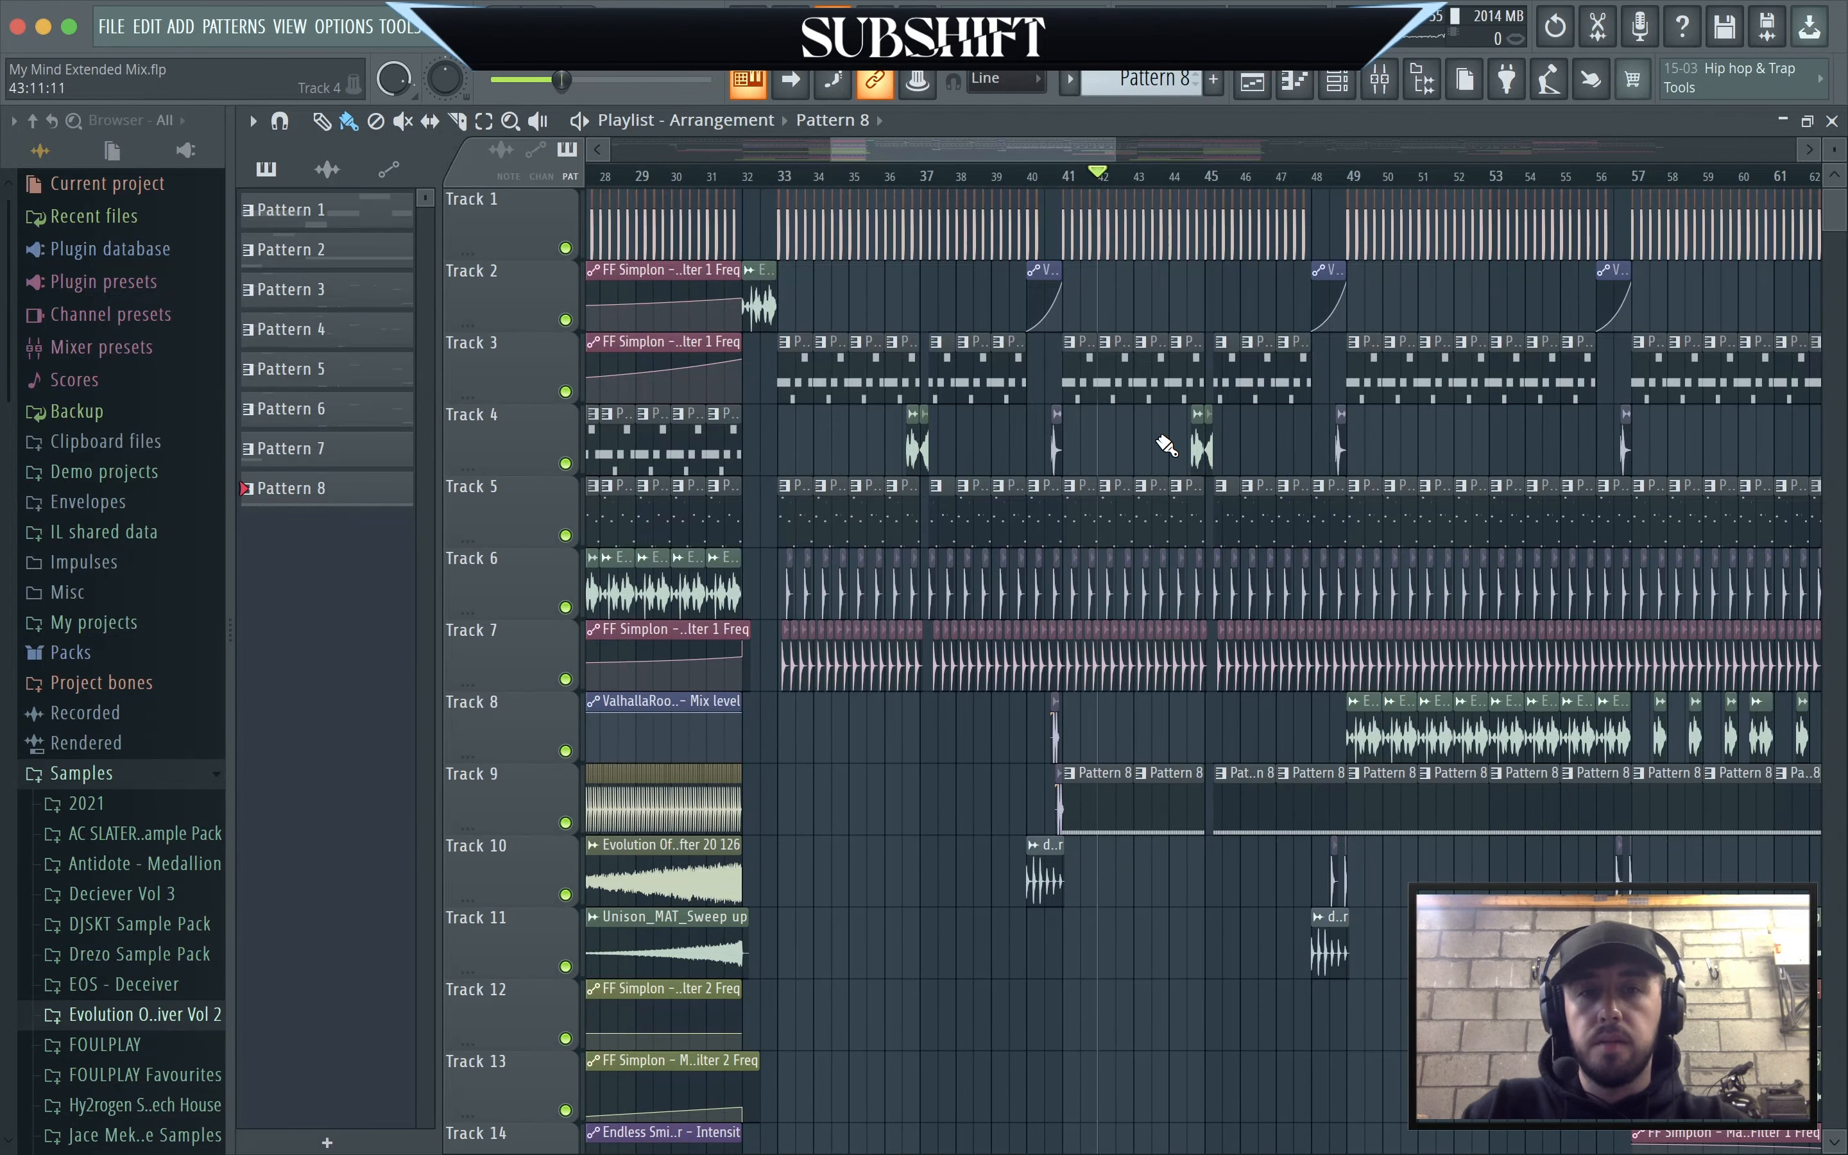
scroll(1489, 662, "right", 3)
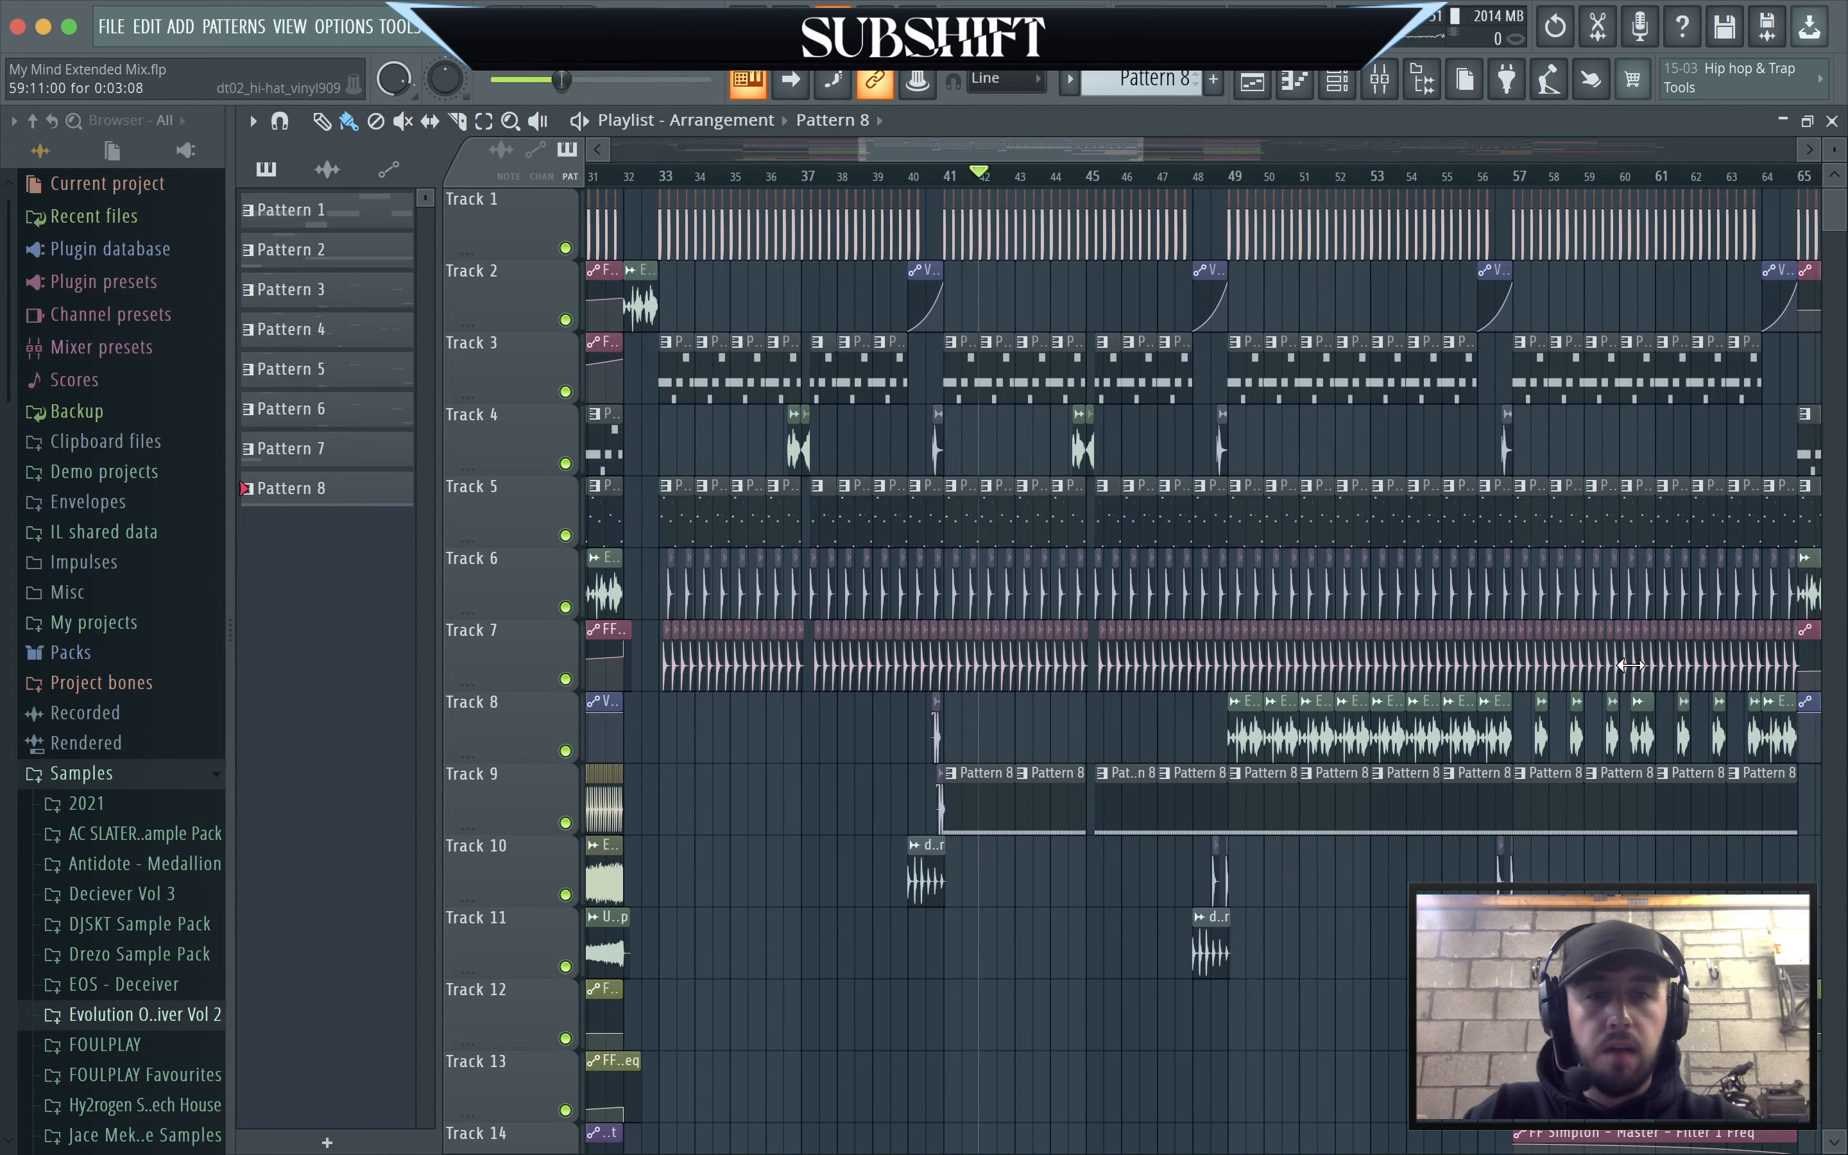
scroll(1630, 664, "up", 3)
left_click(935, 176)
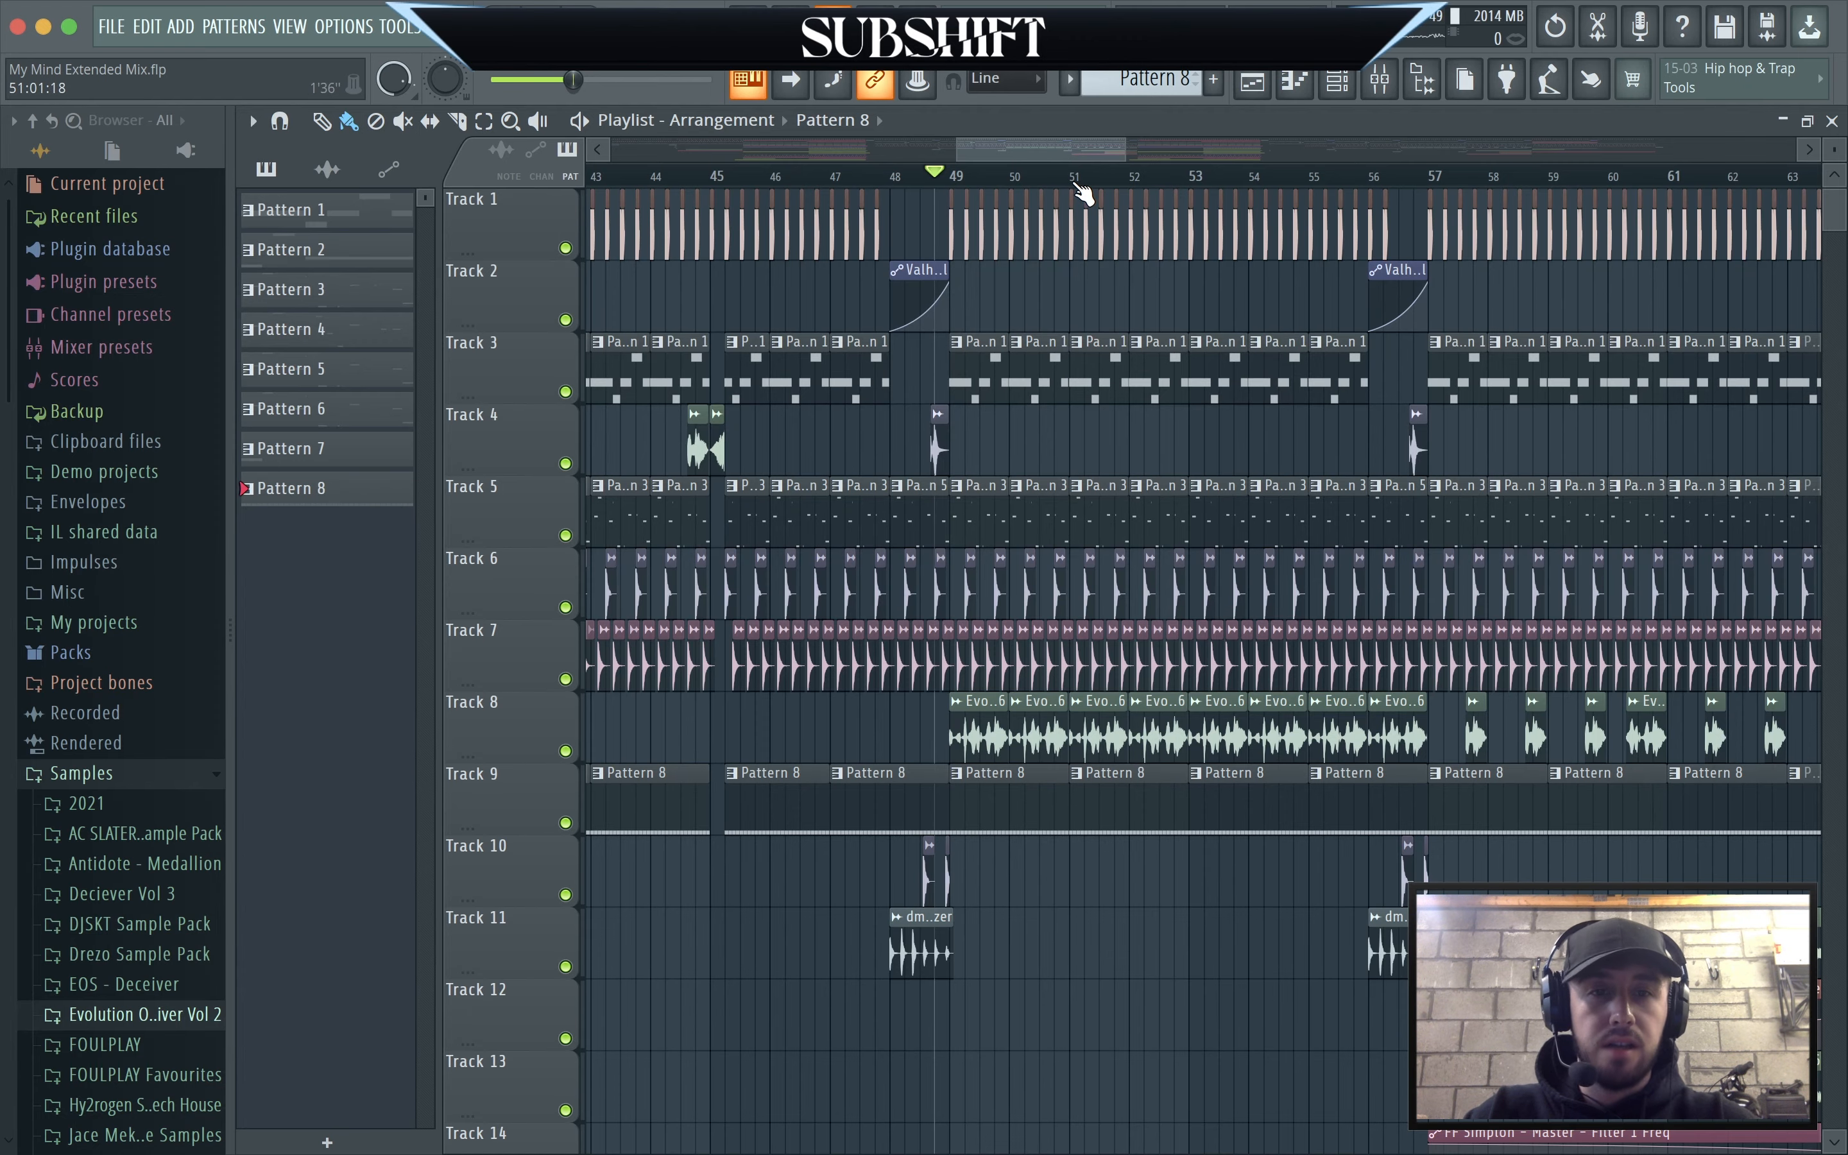
key("space")
scroll(1260, 459, "down", 3)
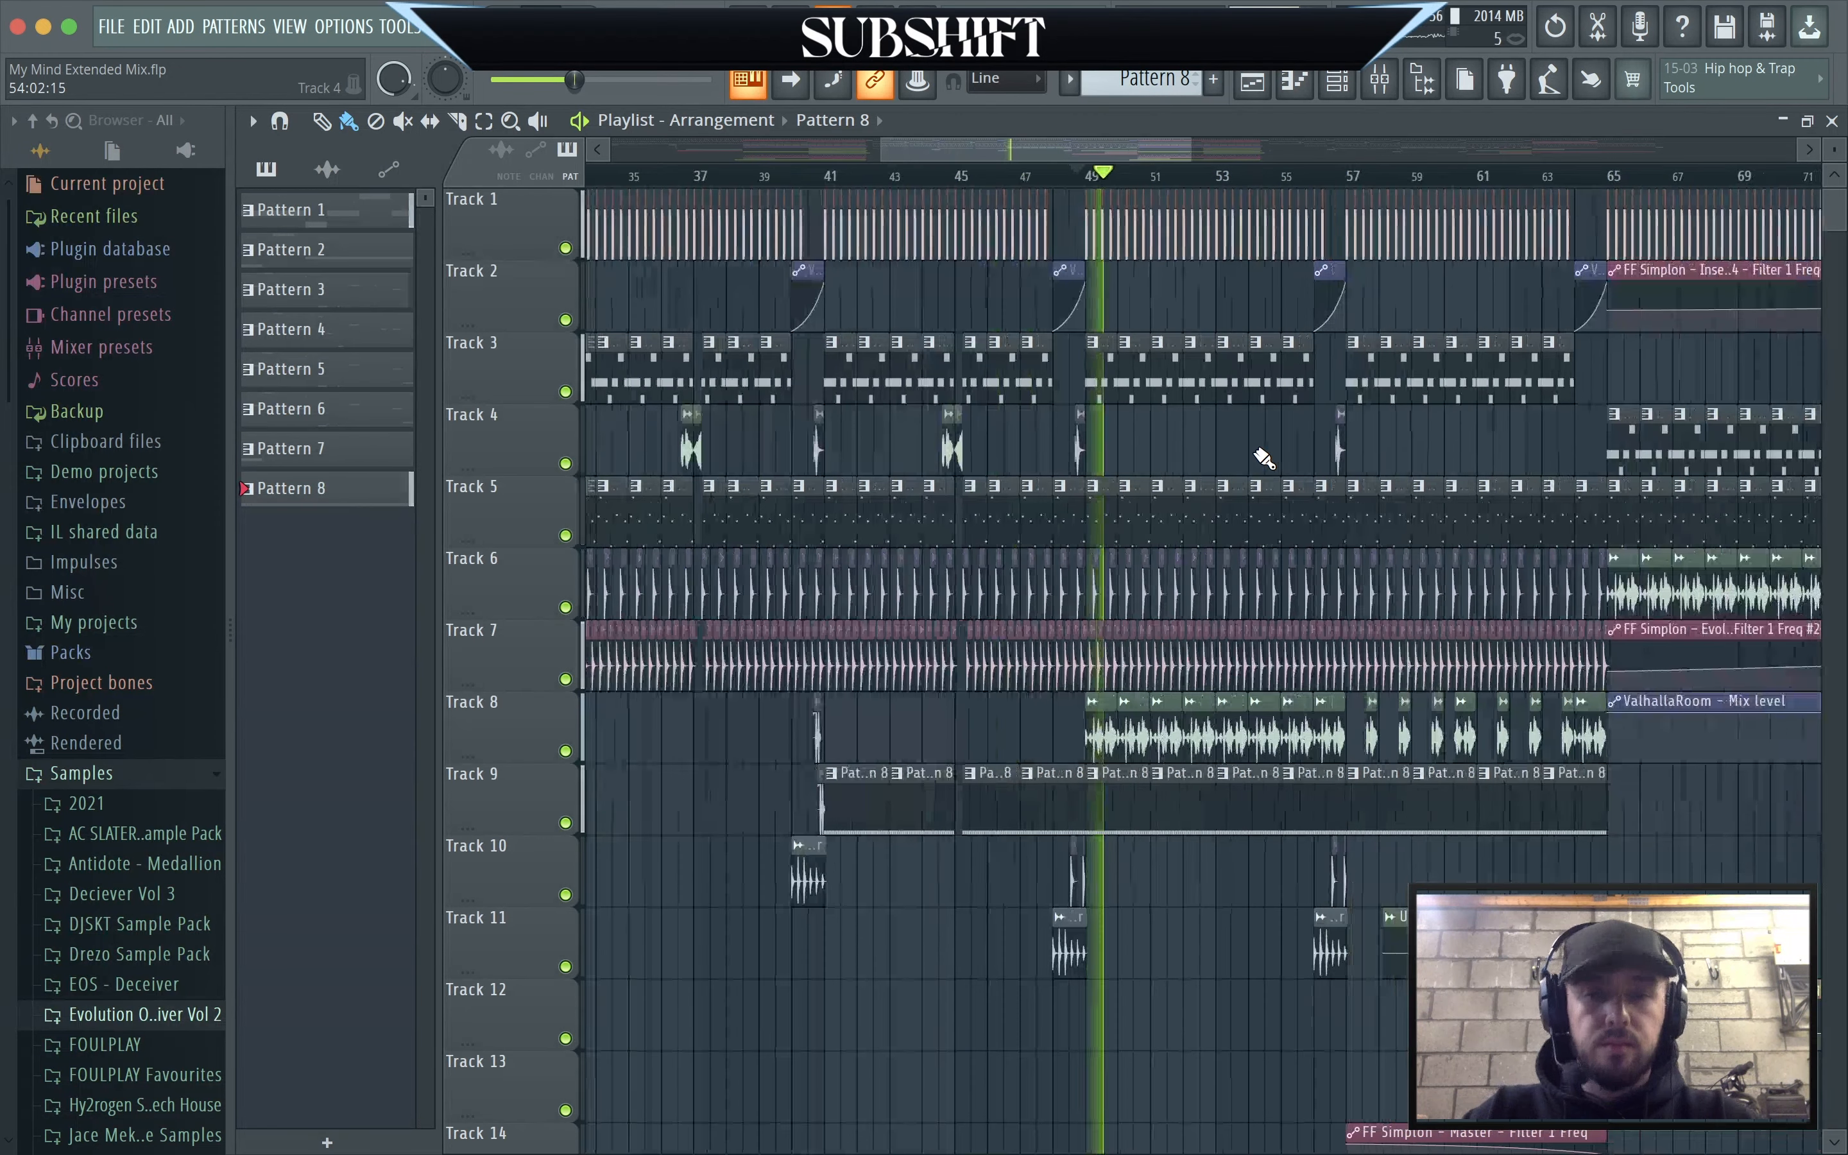
left_click_drag(1134, 146, 1158, 152)
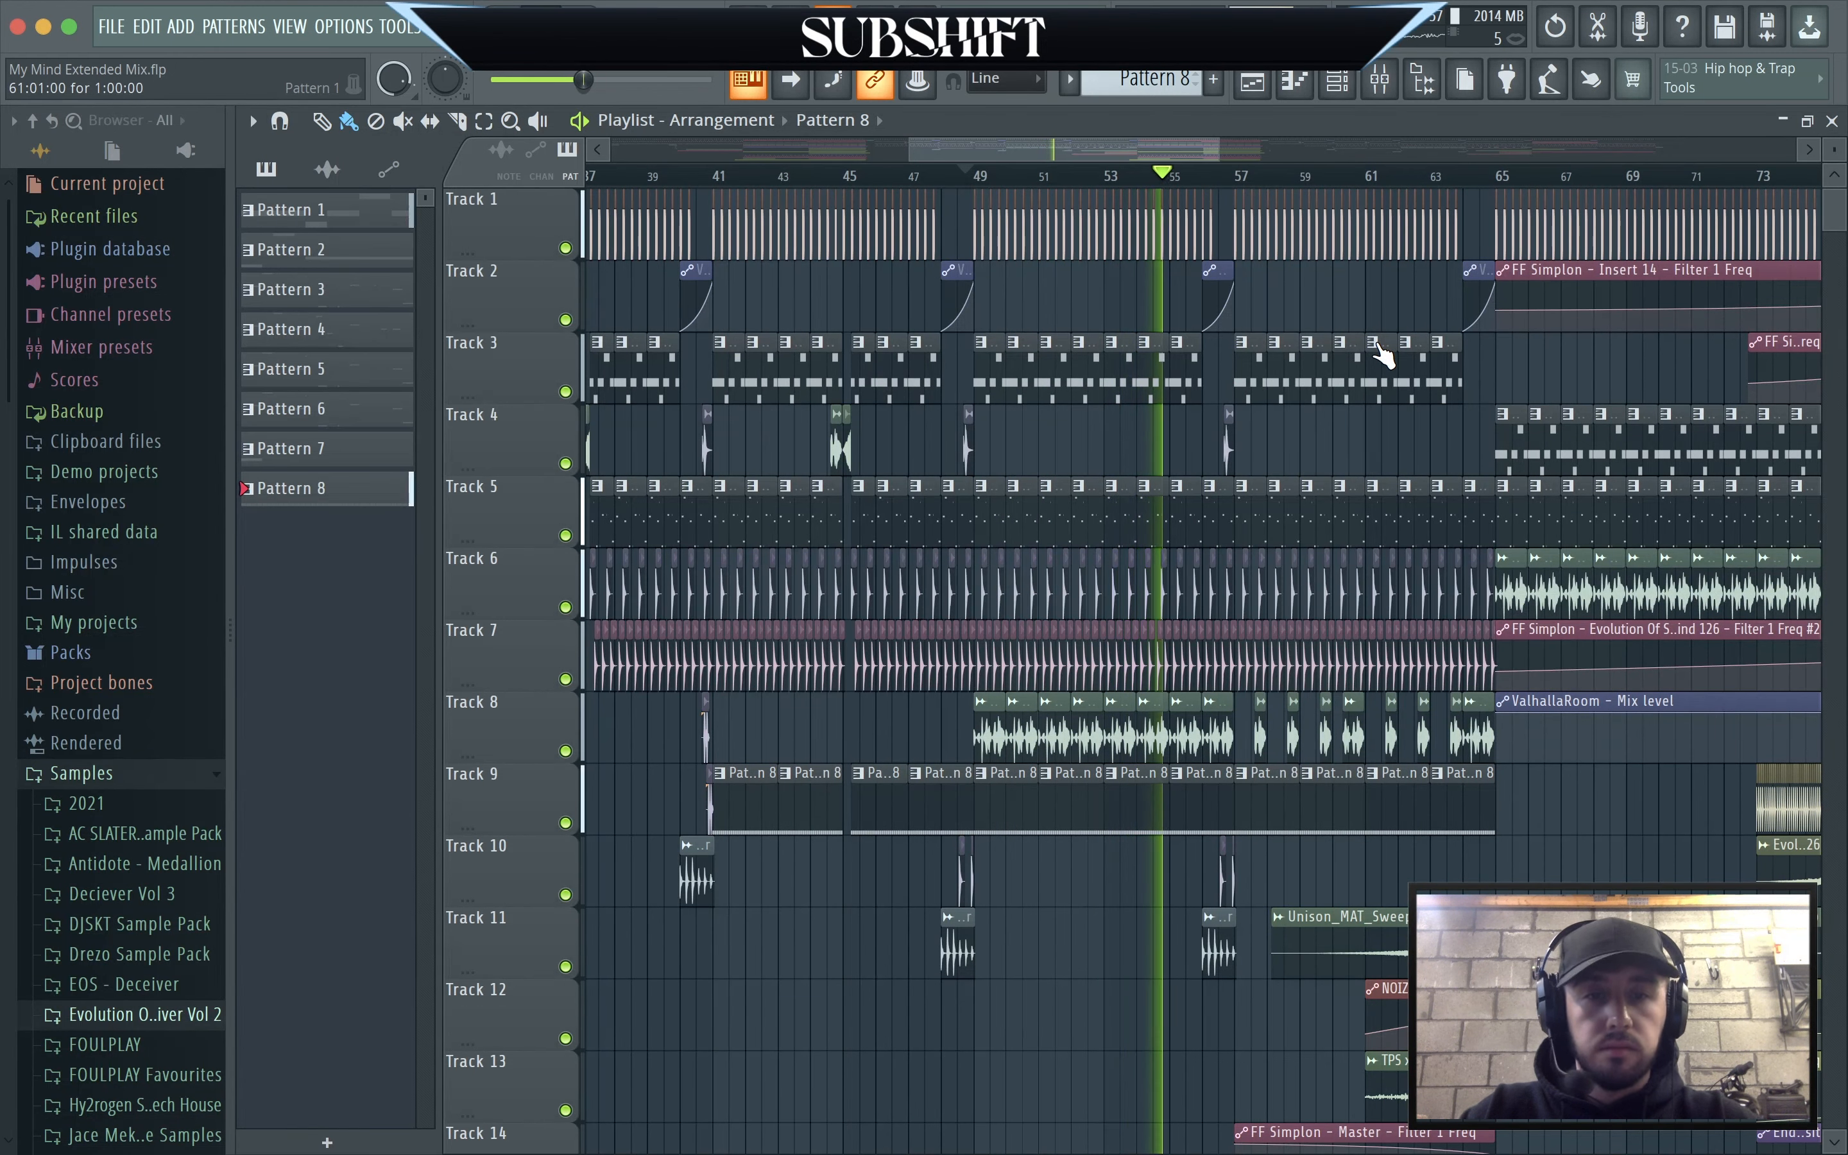
key("space")
scroll(1363, 570, "up", 2)
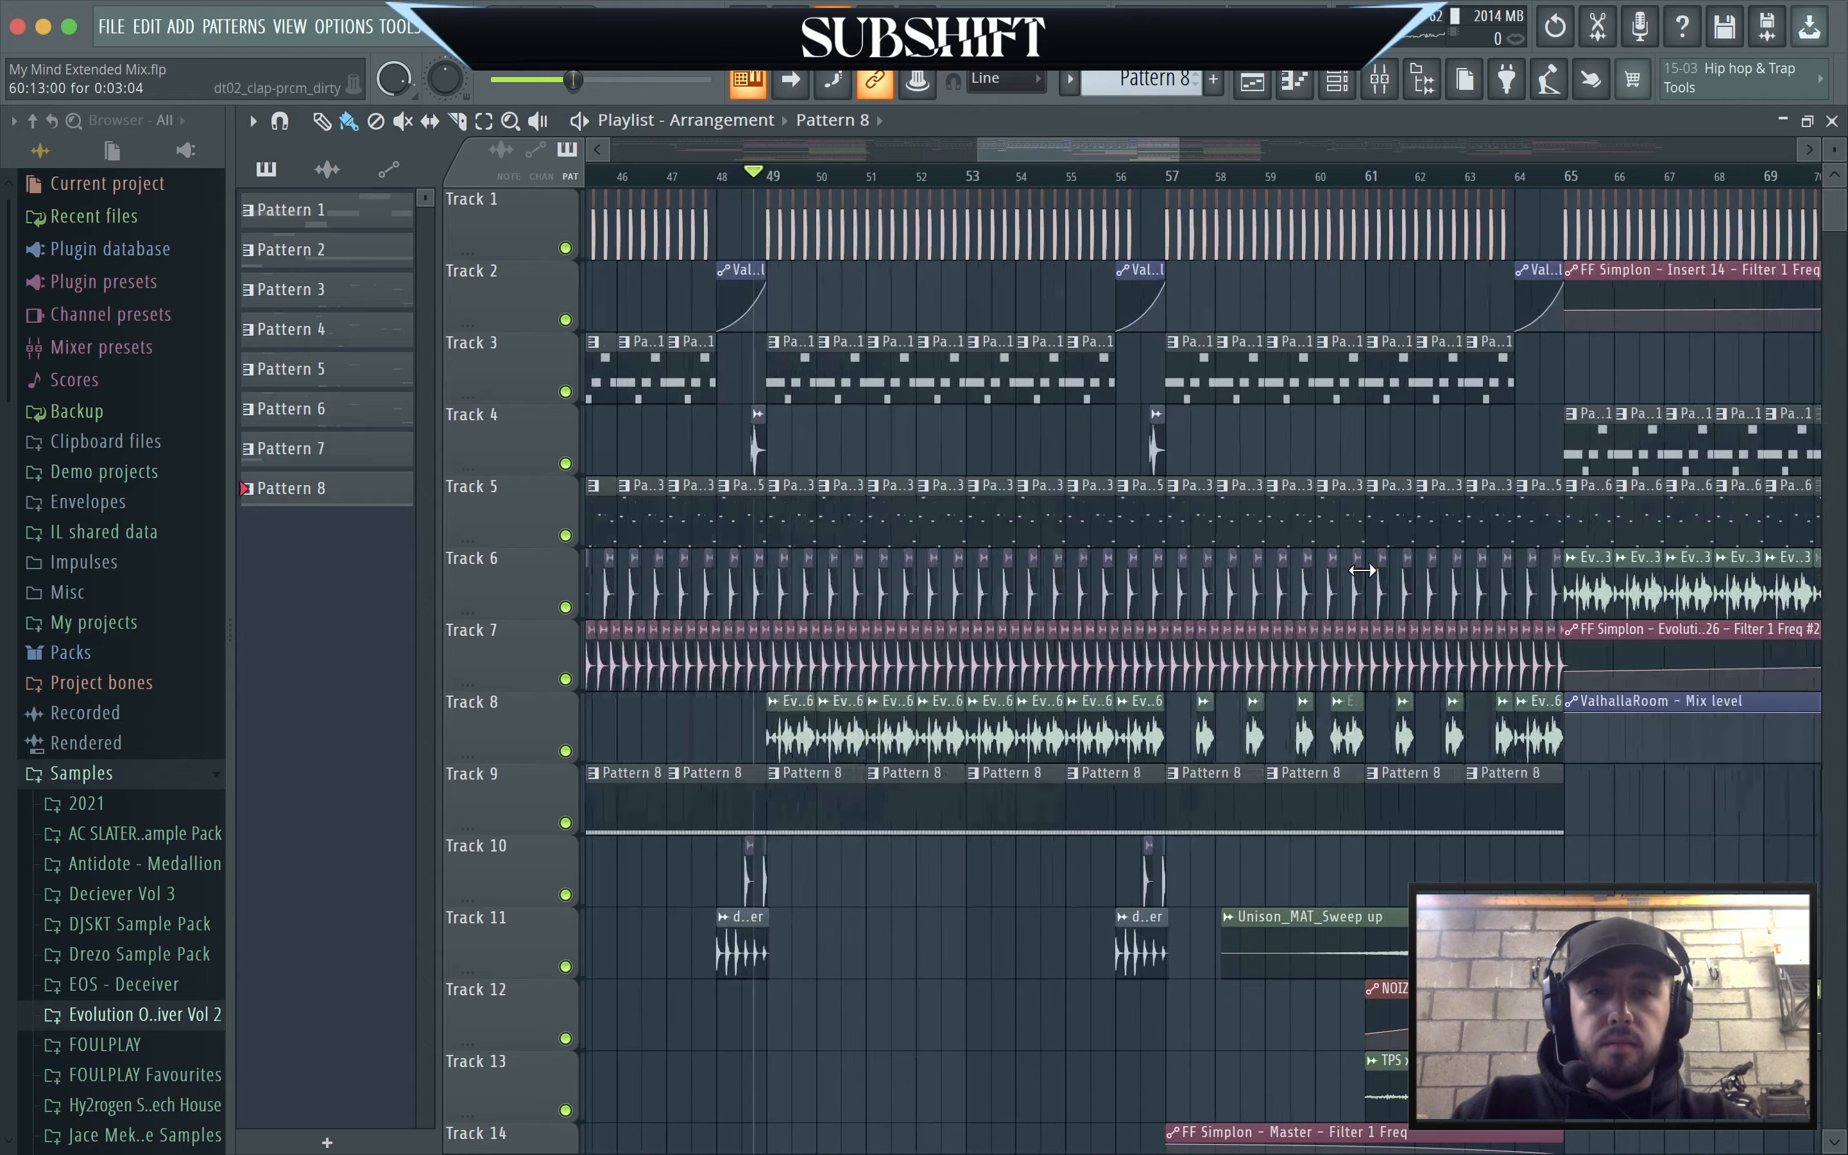
scroll(1362, 571, "right", 1)
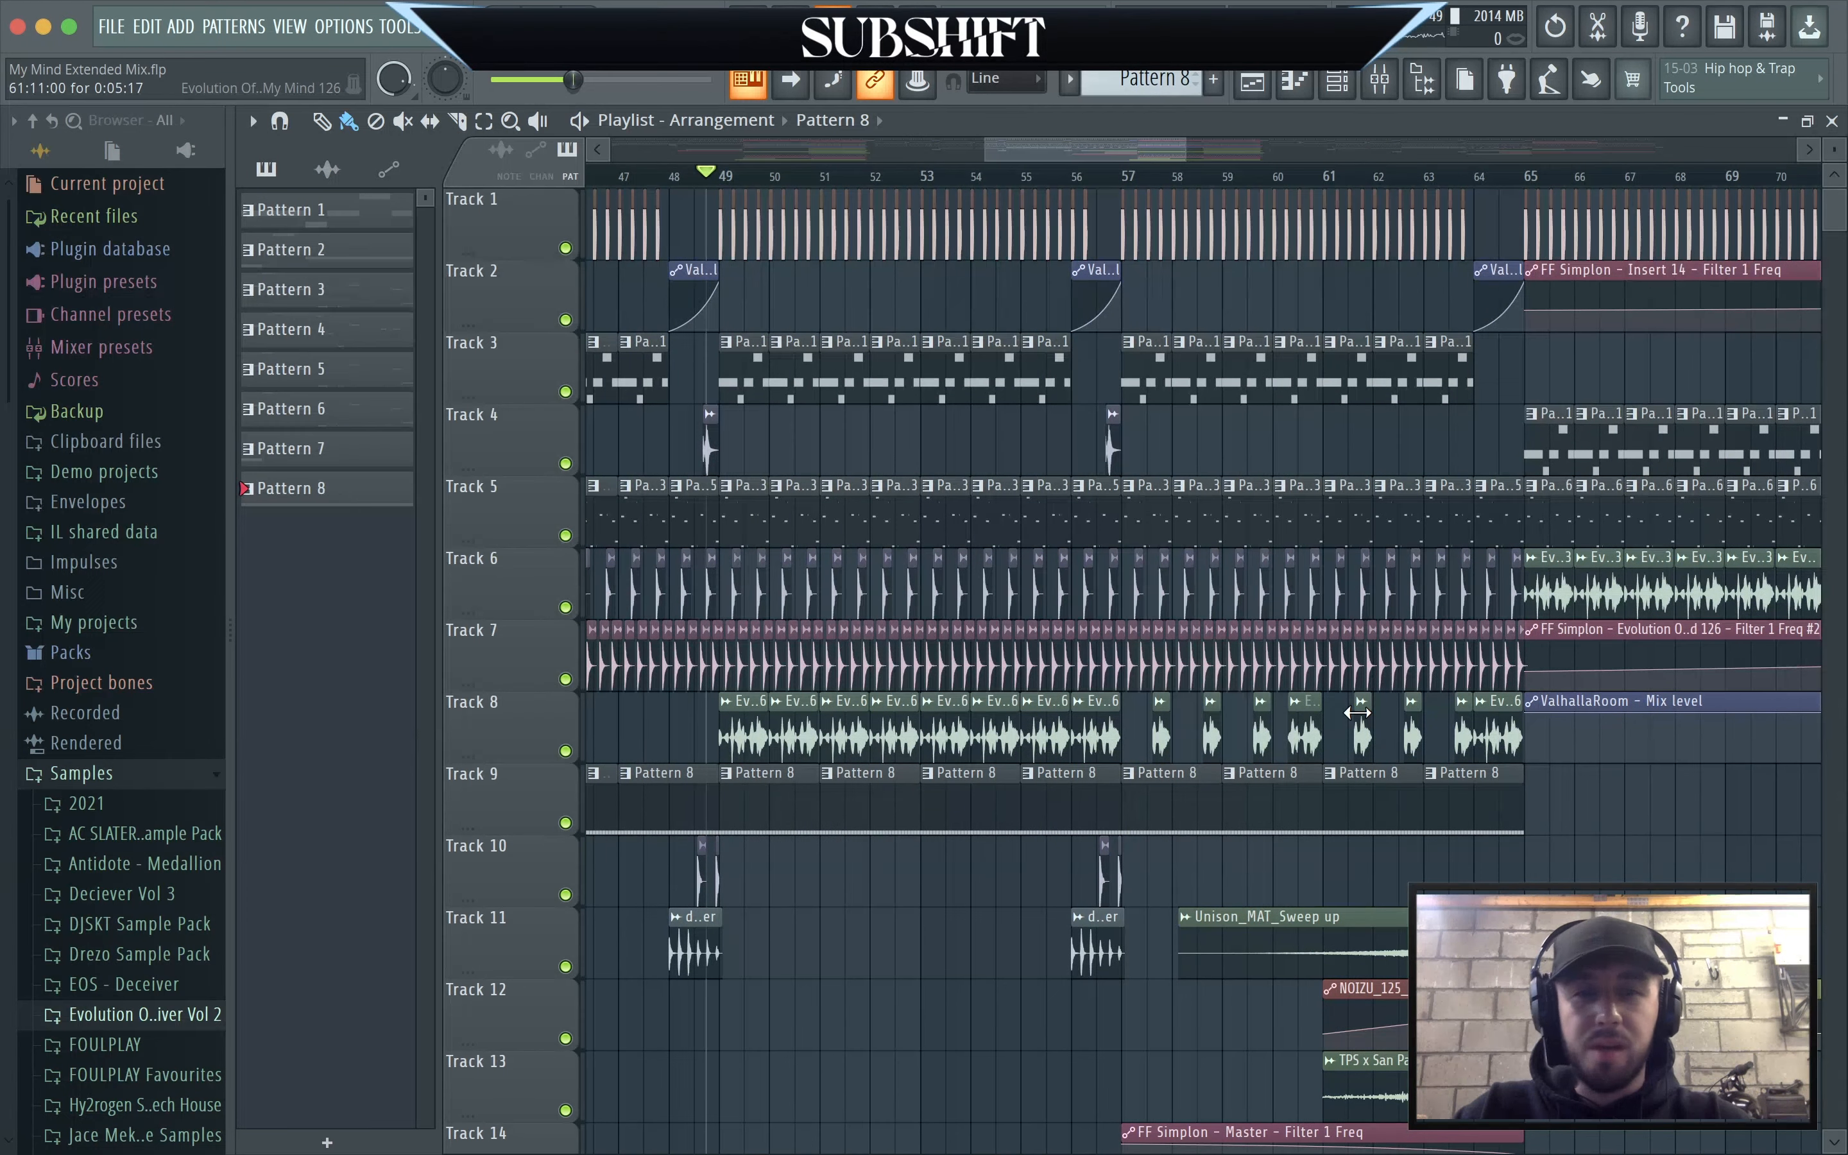
Play the full mix from bar 57 into the start of the second build-up at bar 65, following its clips.
scroll(1357, 713, "right", 3)
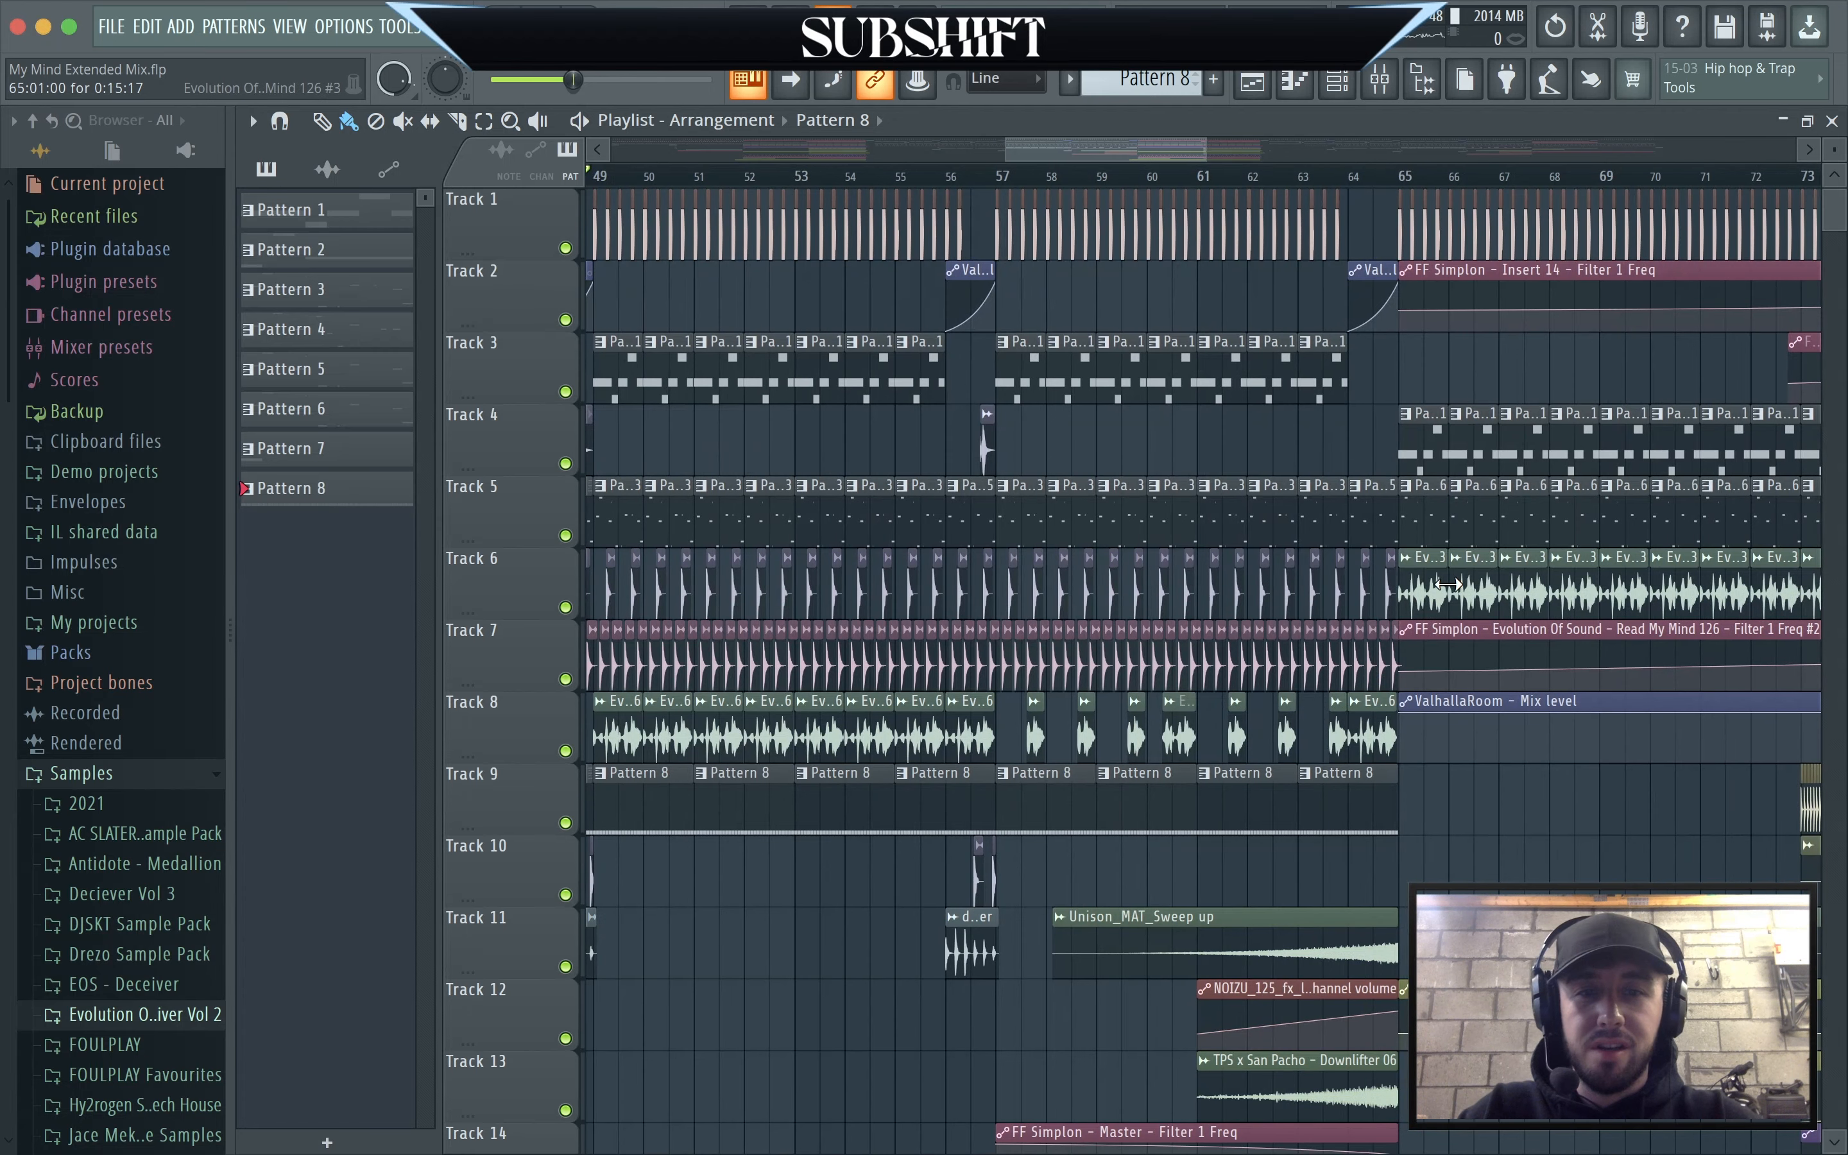
left_click(996, 183)
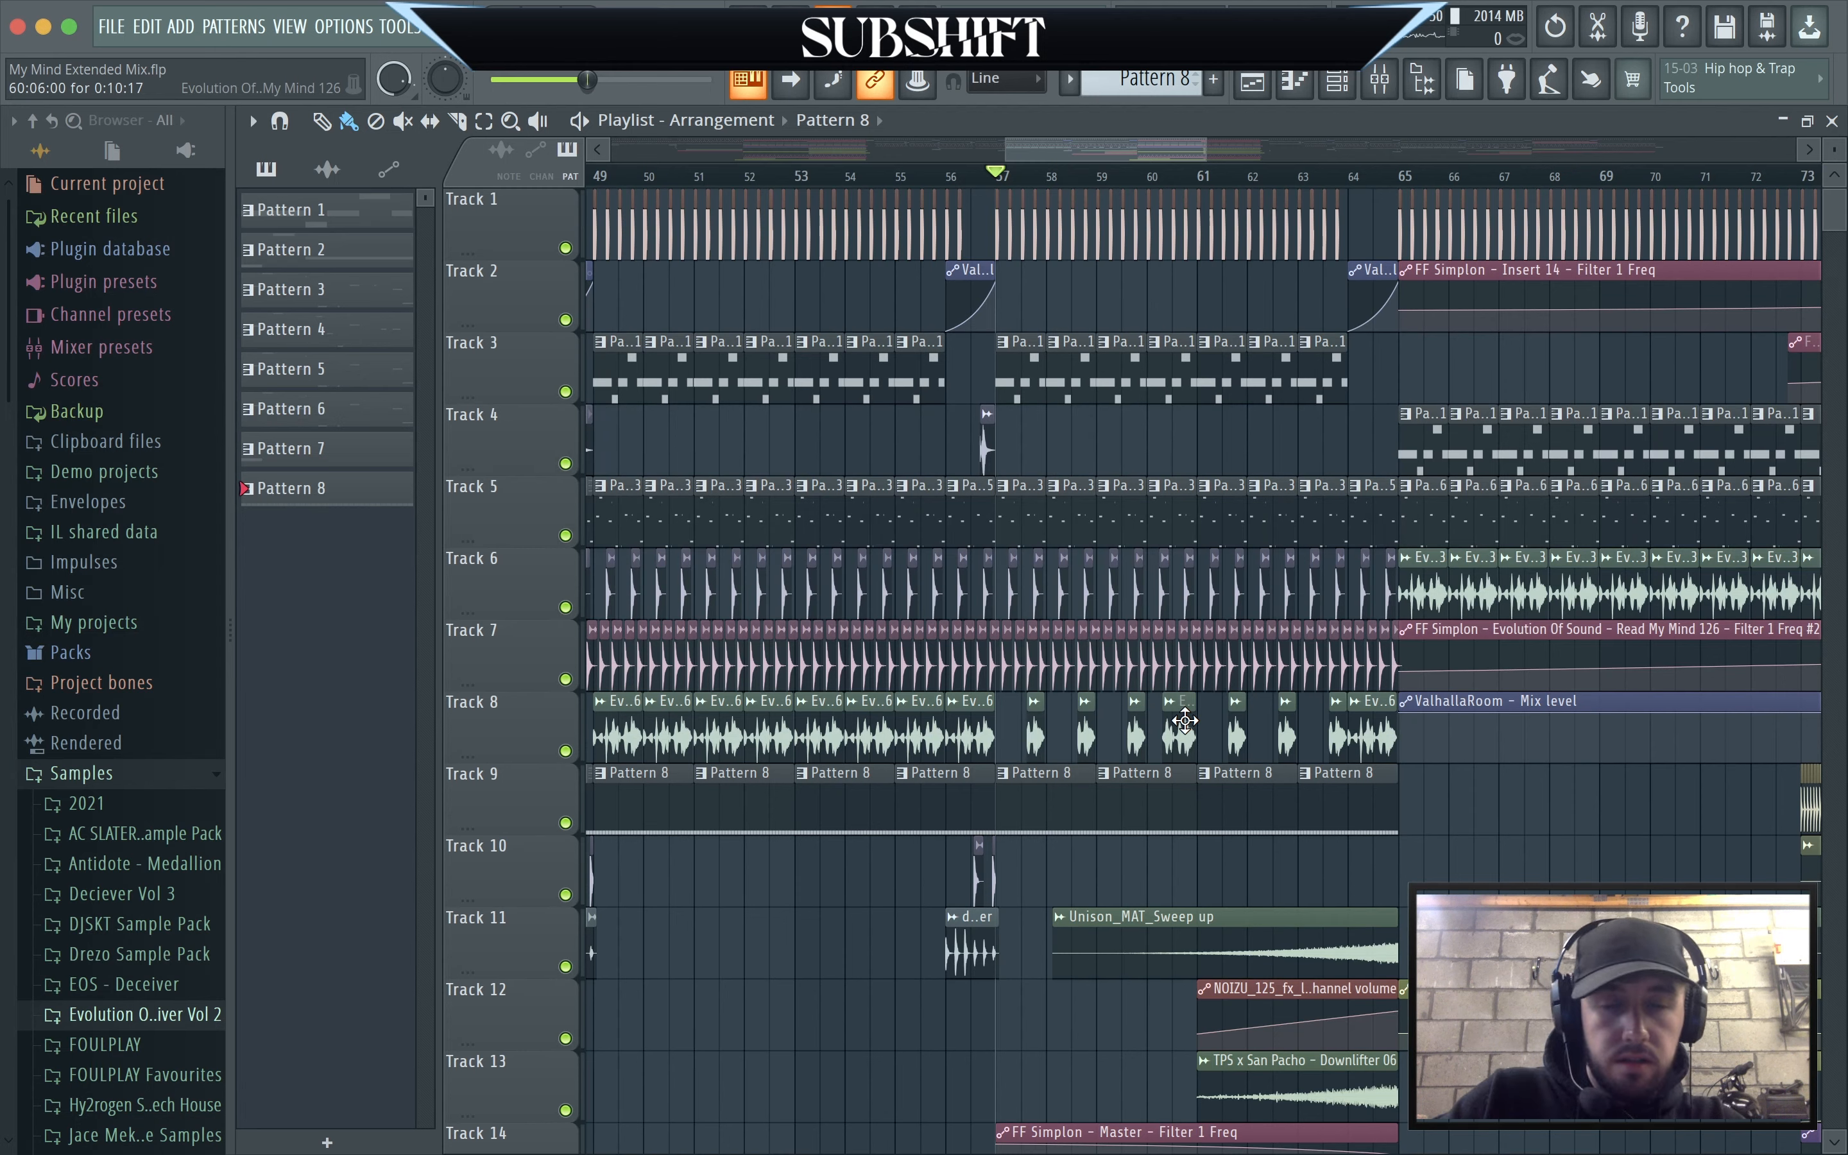
key("space")
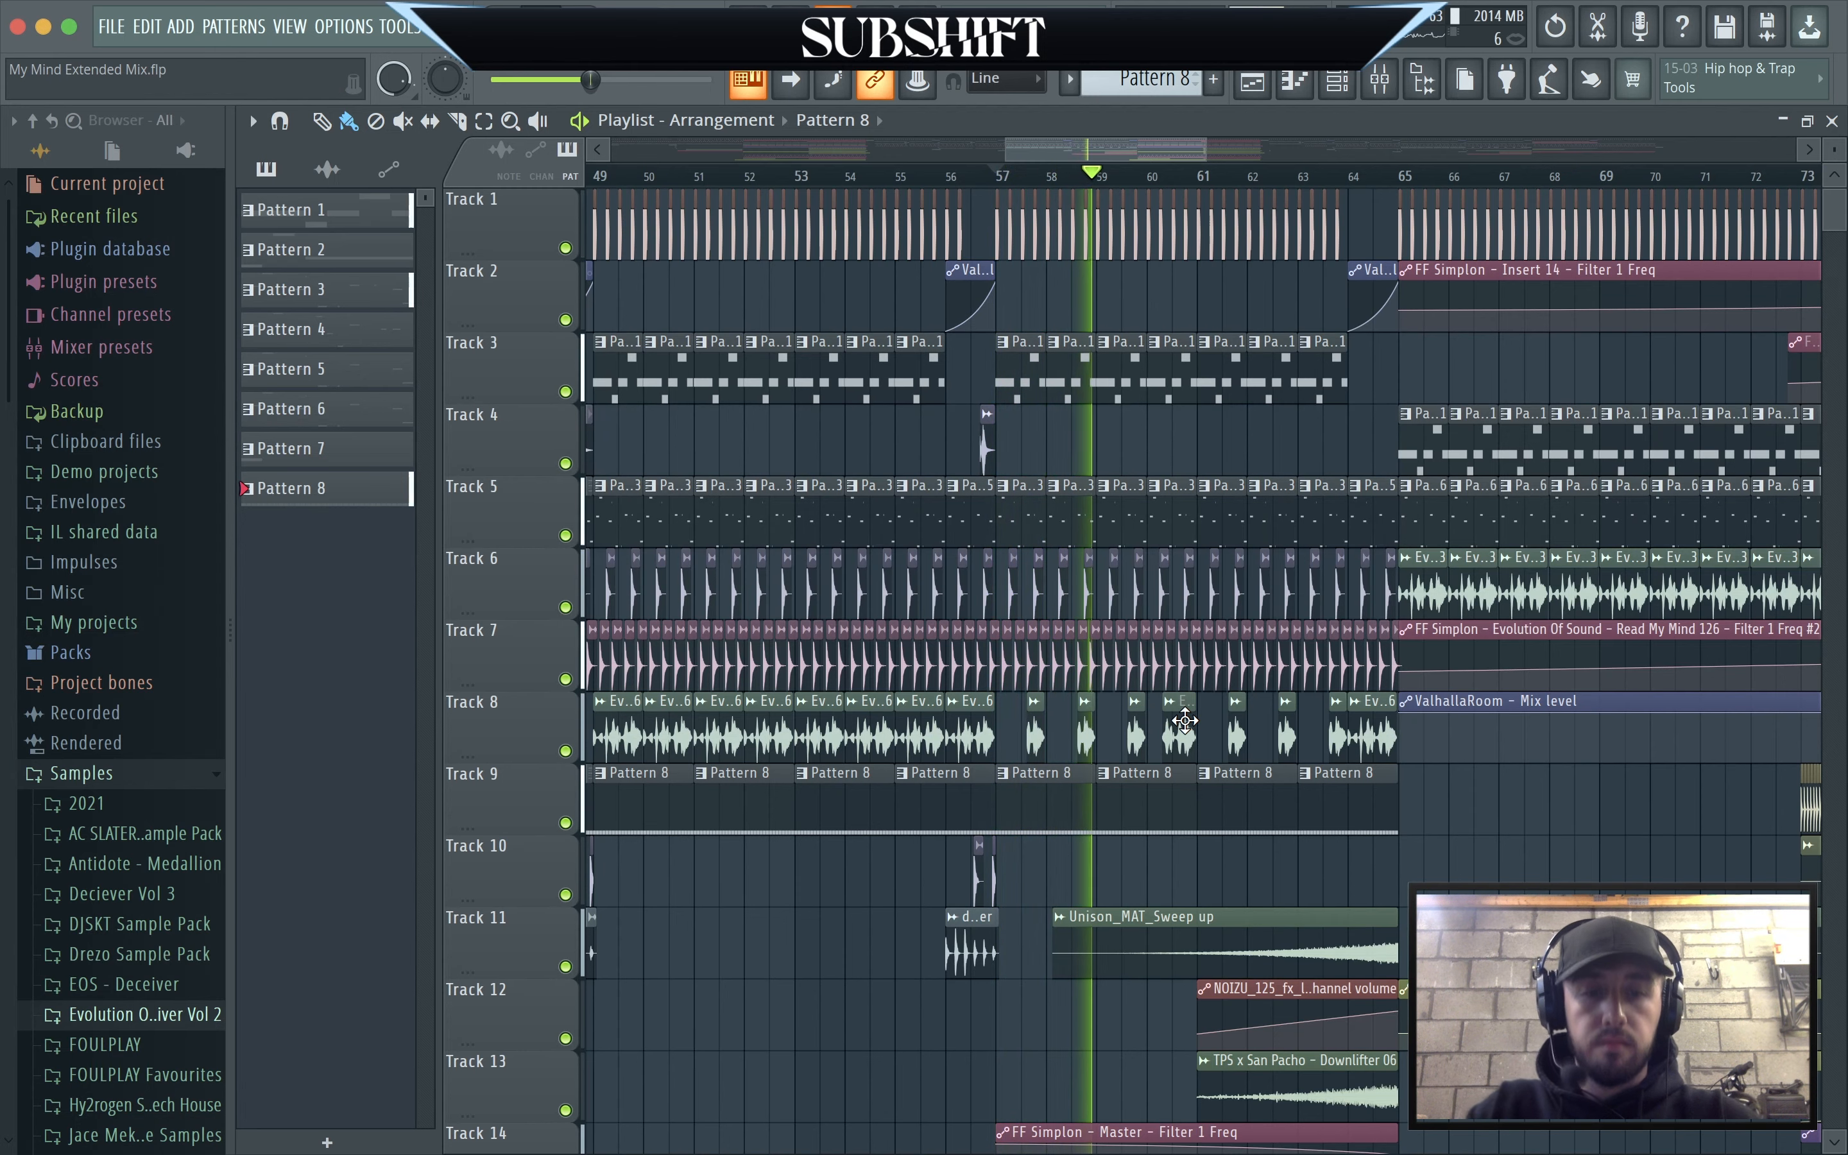
scroll(1344, 718, "down", 3)
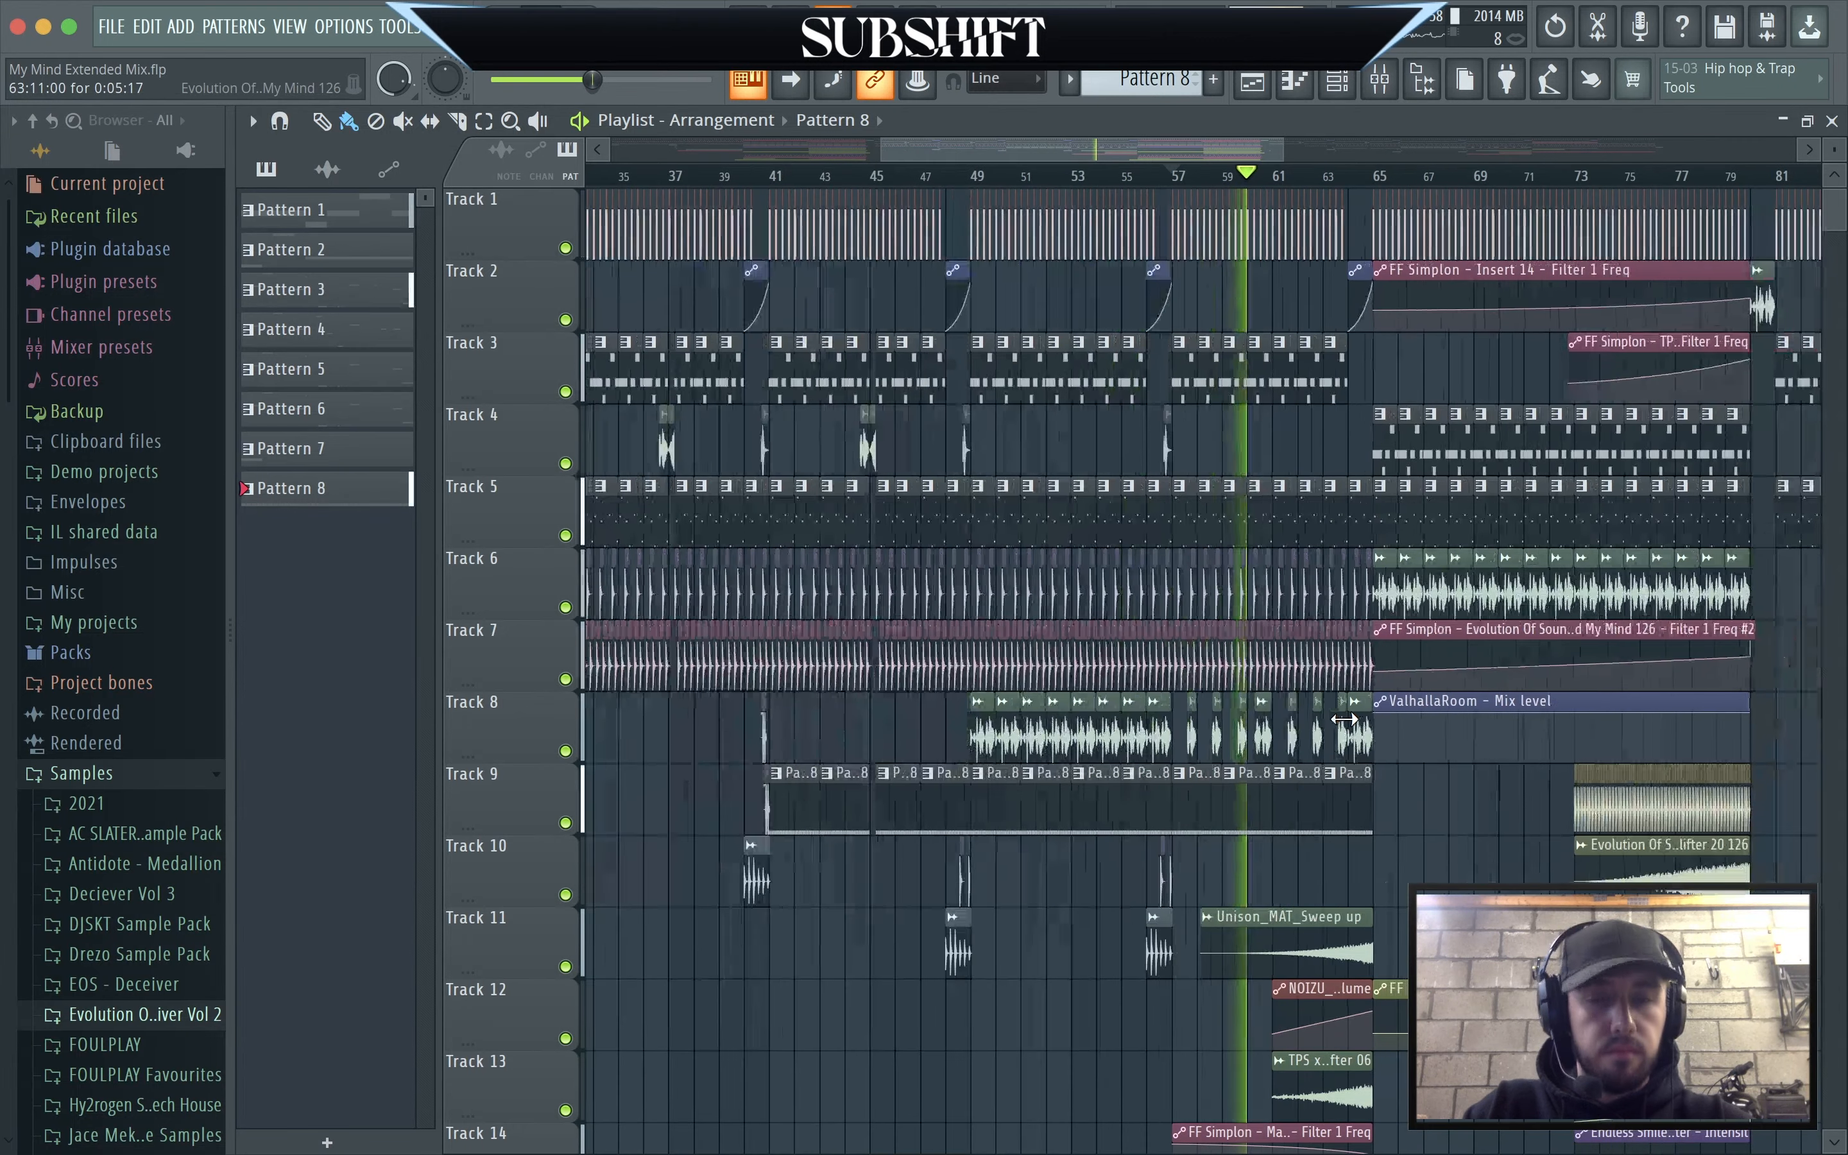
scroll(1344, 719, "up", 4)
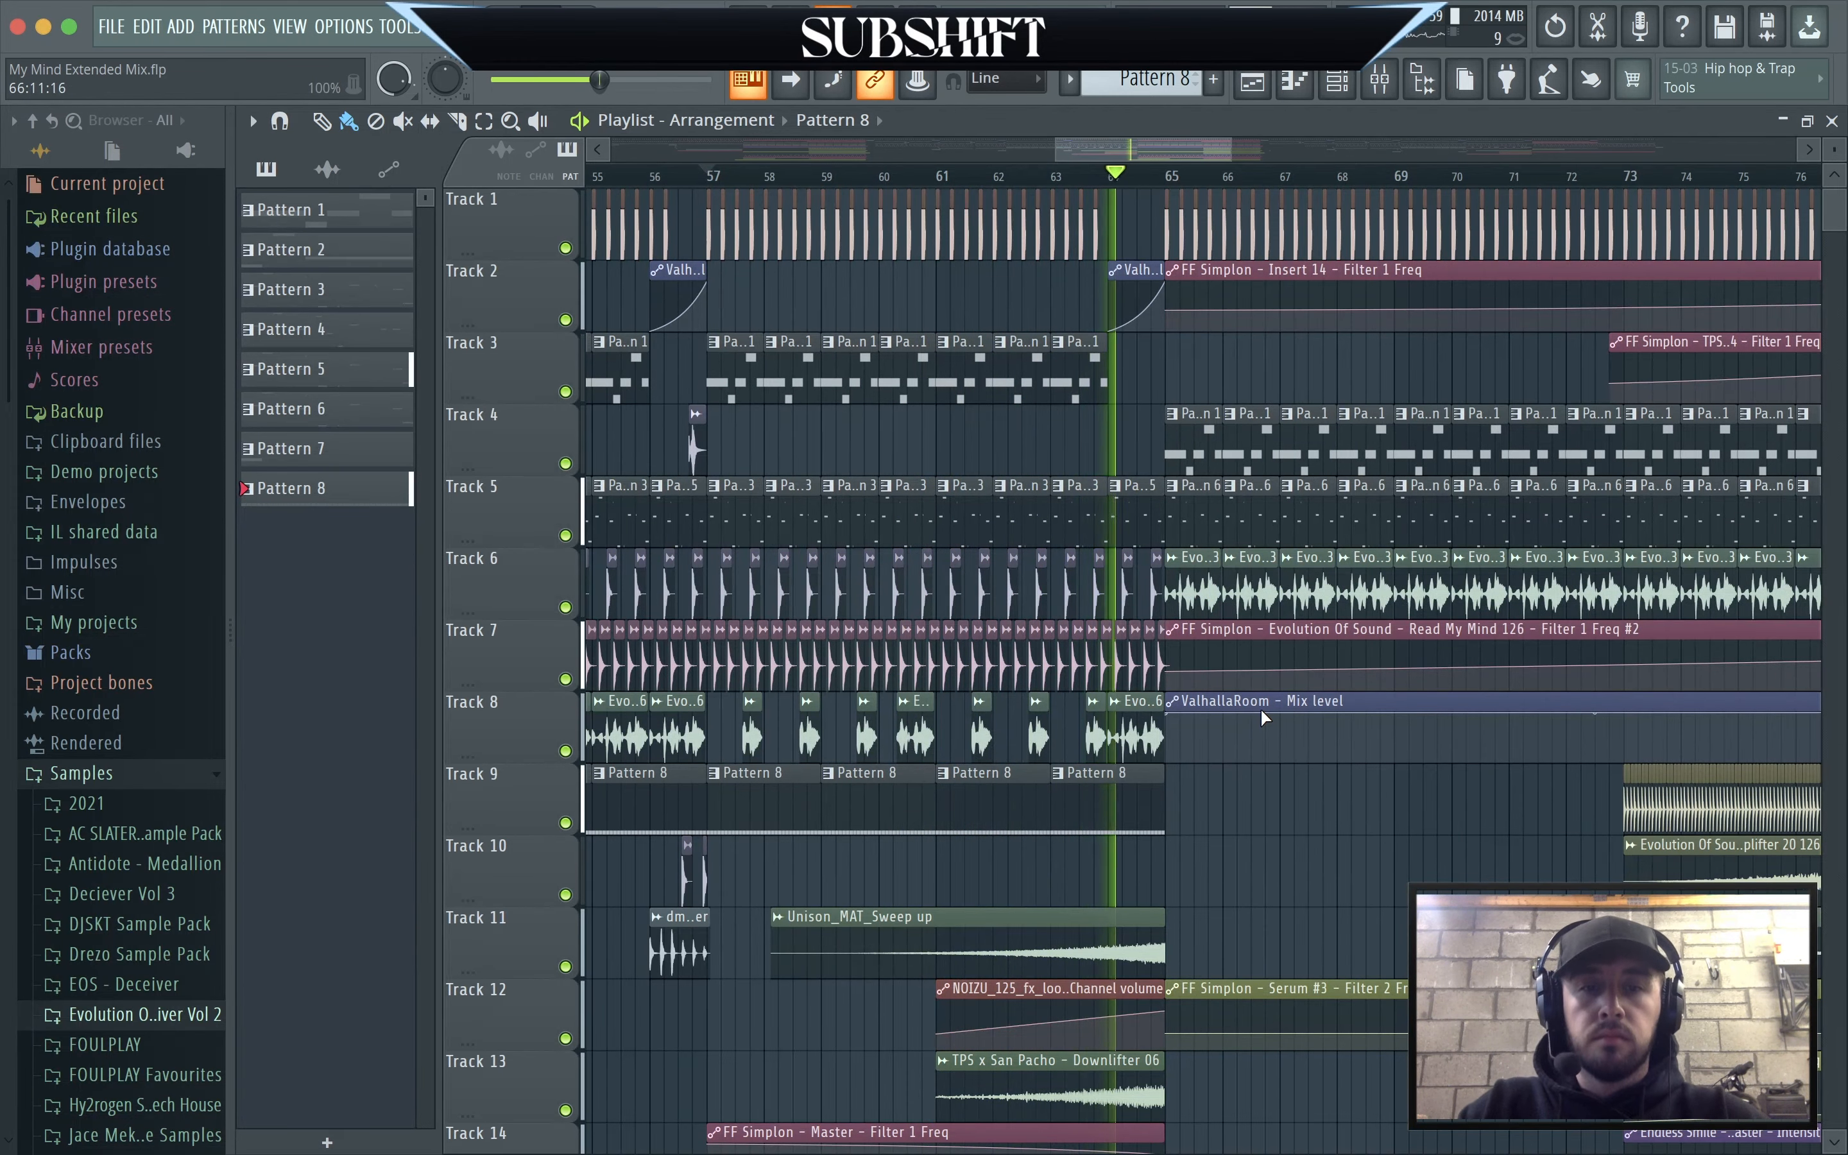
scroll(1261, 707, "down", 3)
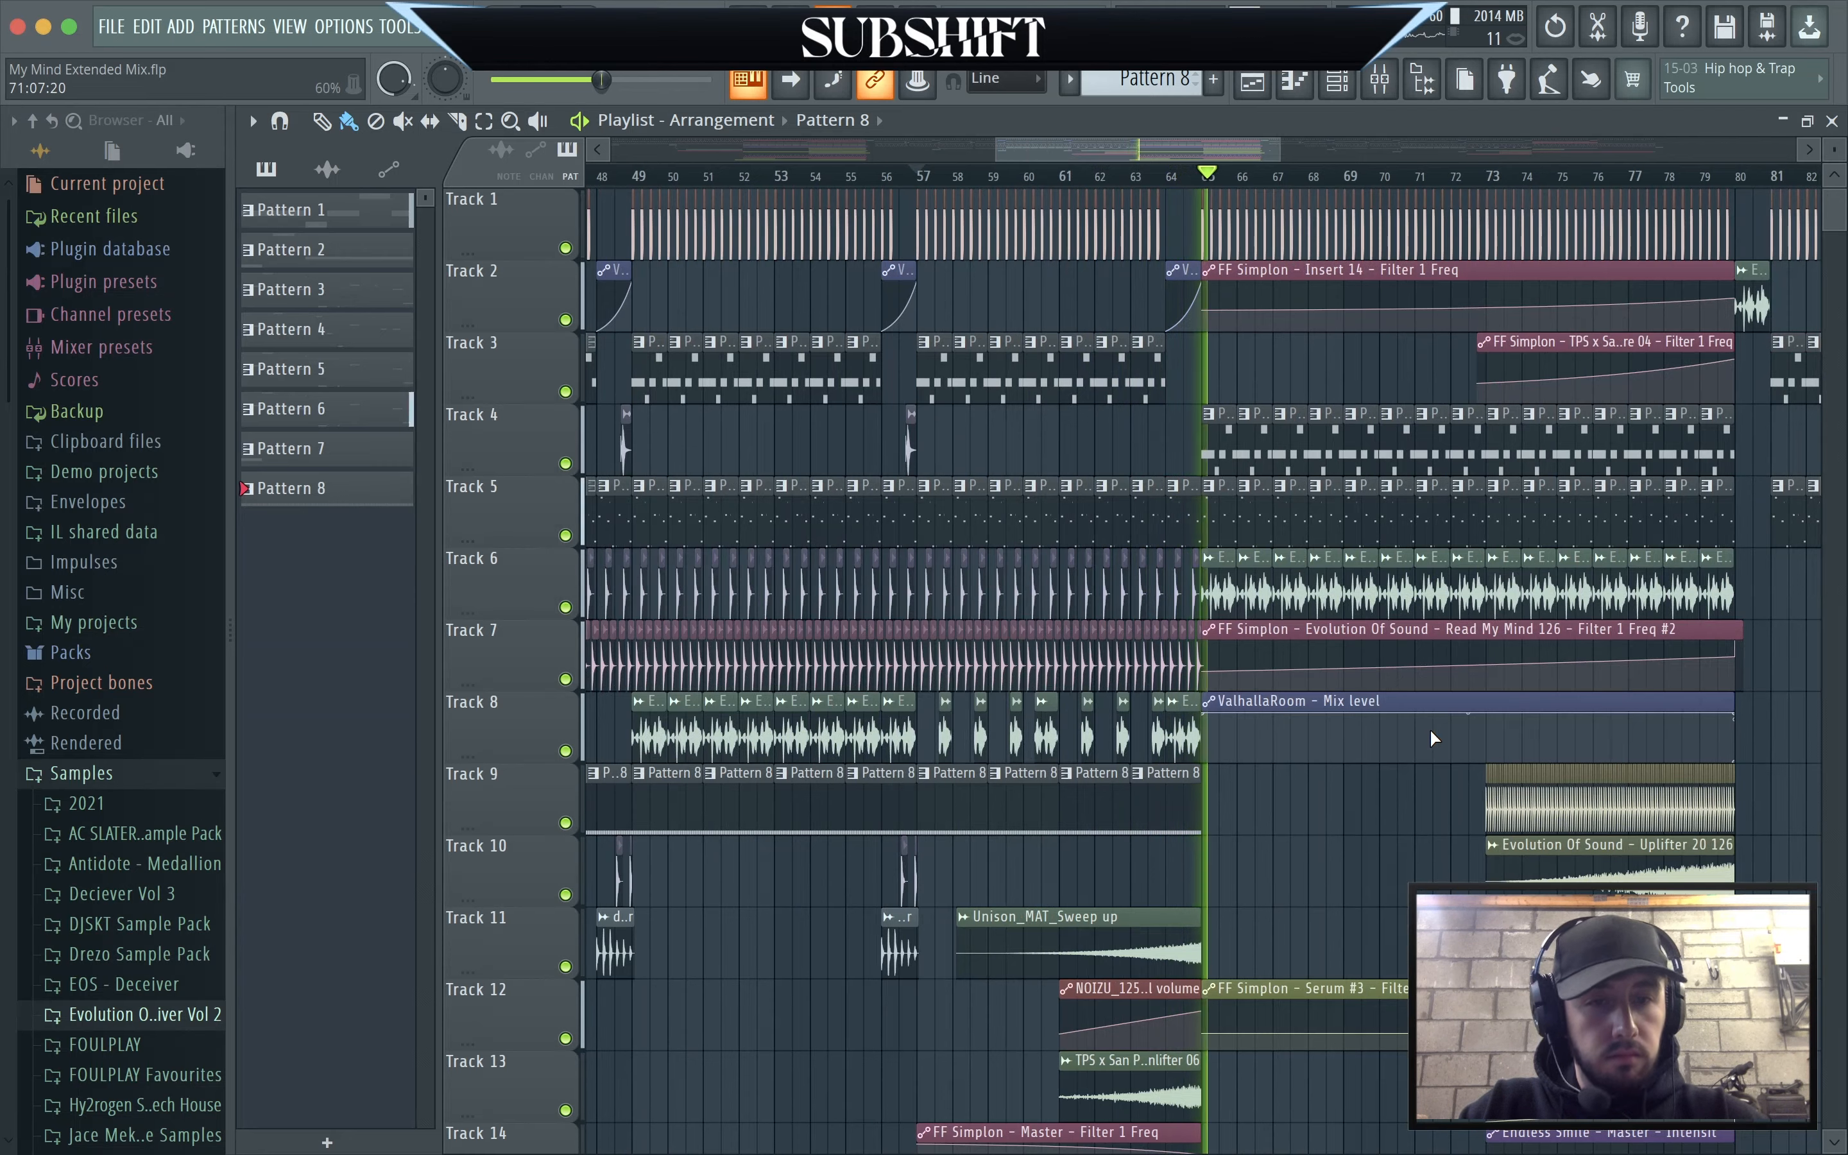
scroll(1432, 732, "down", 3)
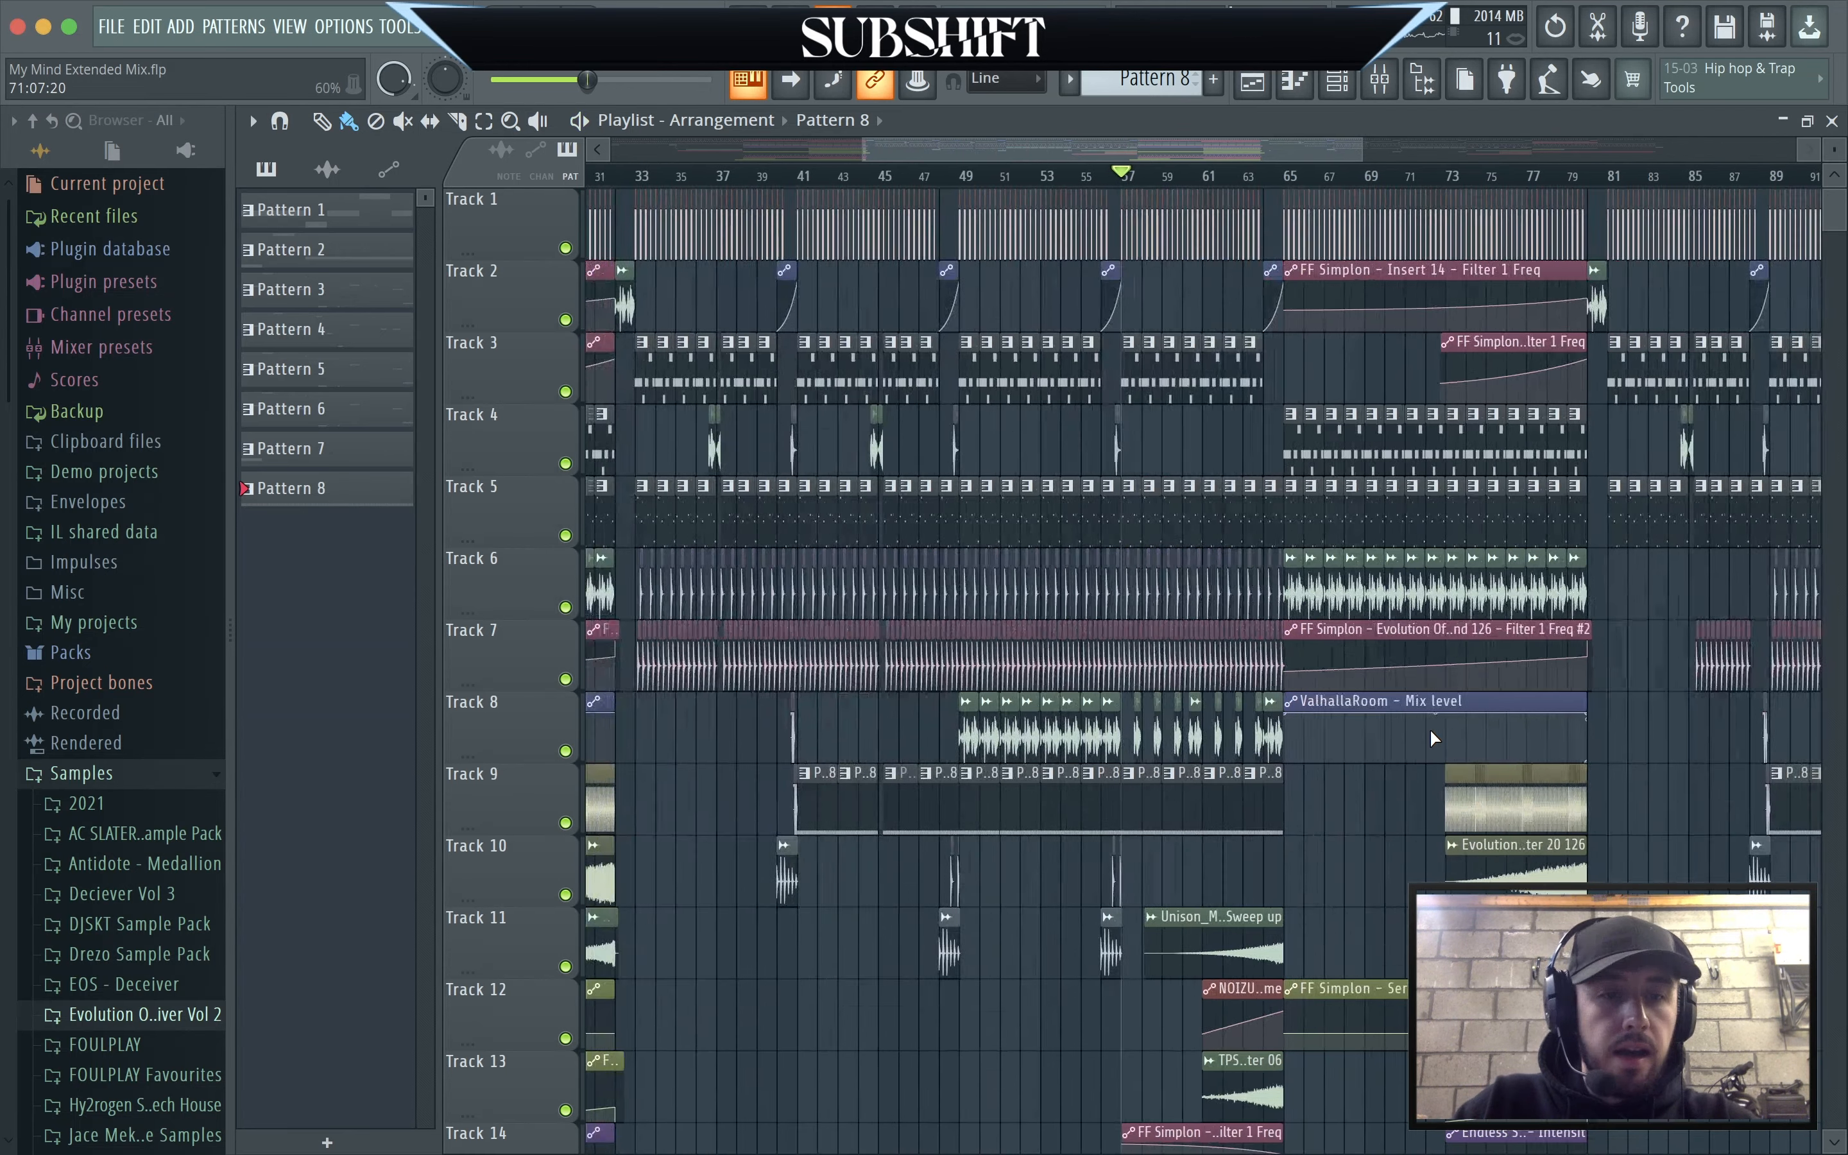
Examine the second build-up's clips and automation on all tracks across bars 65 to 80 within the wider arrangement.
scroll(1430, 728, "down", 6)
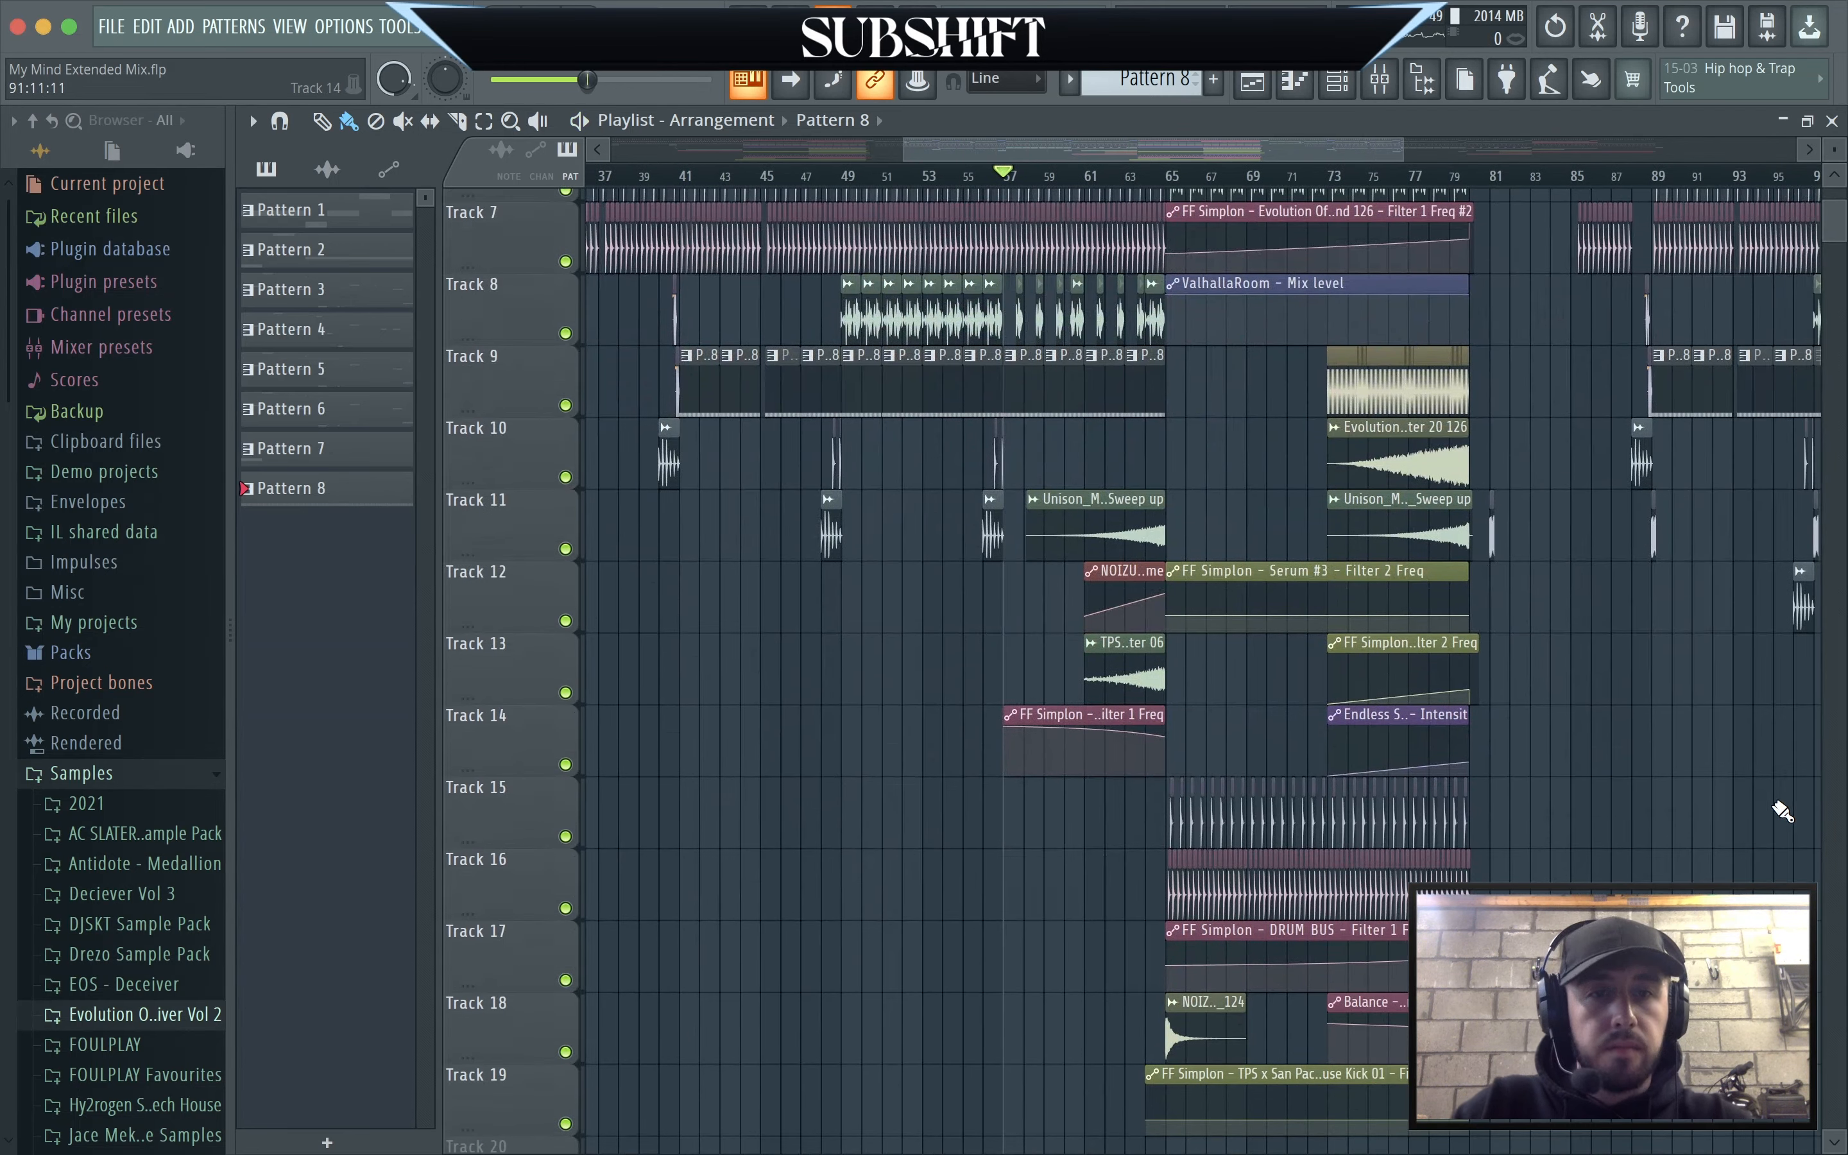
scroll(1783, 811, "up", 1)
scroll(1779, 809, "up", 5)
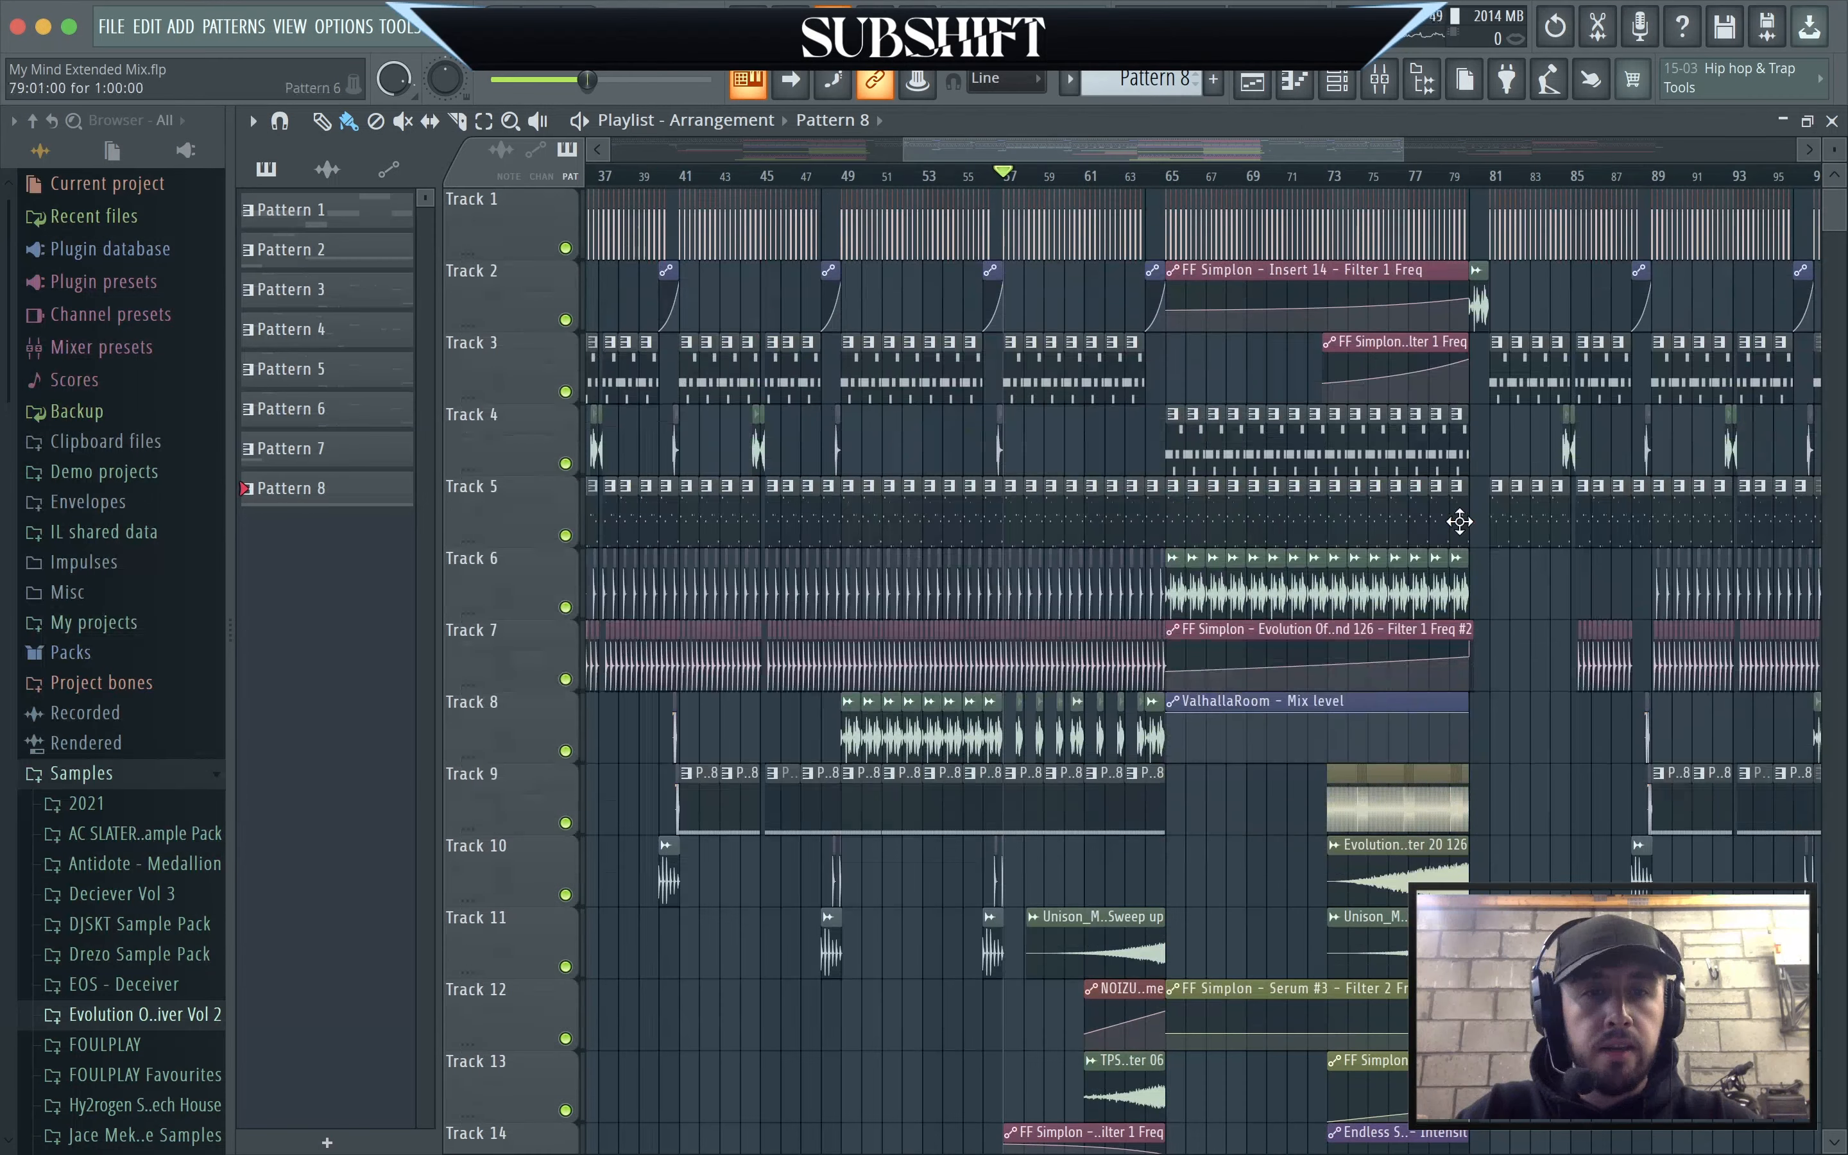
scroll(1337, 458, "up", 4)
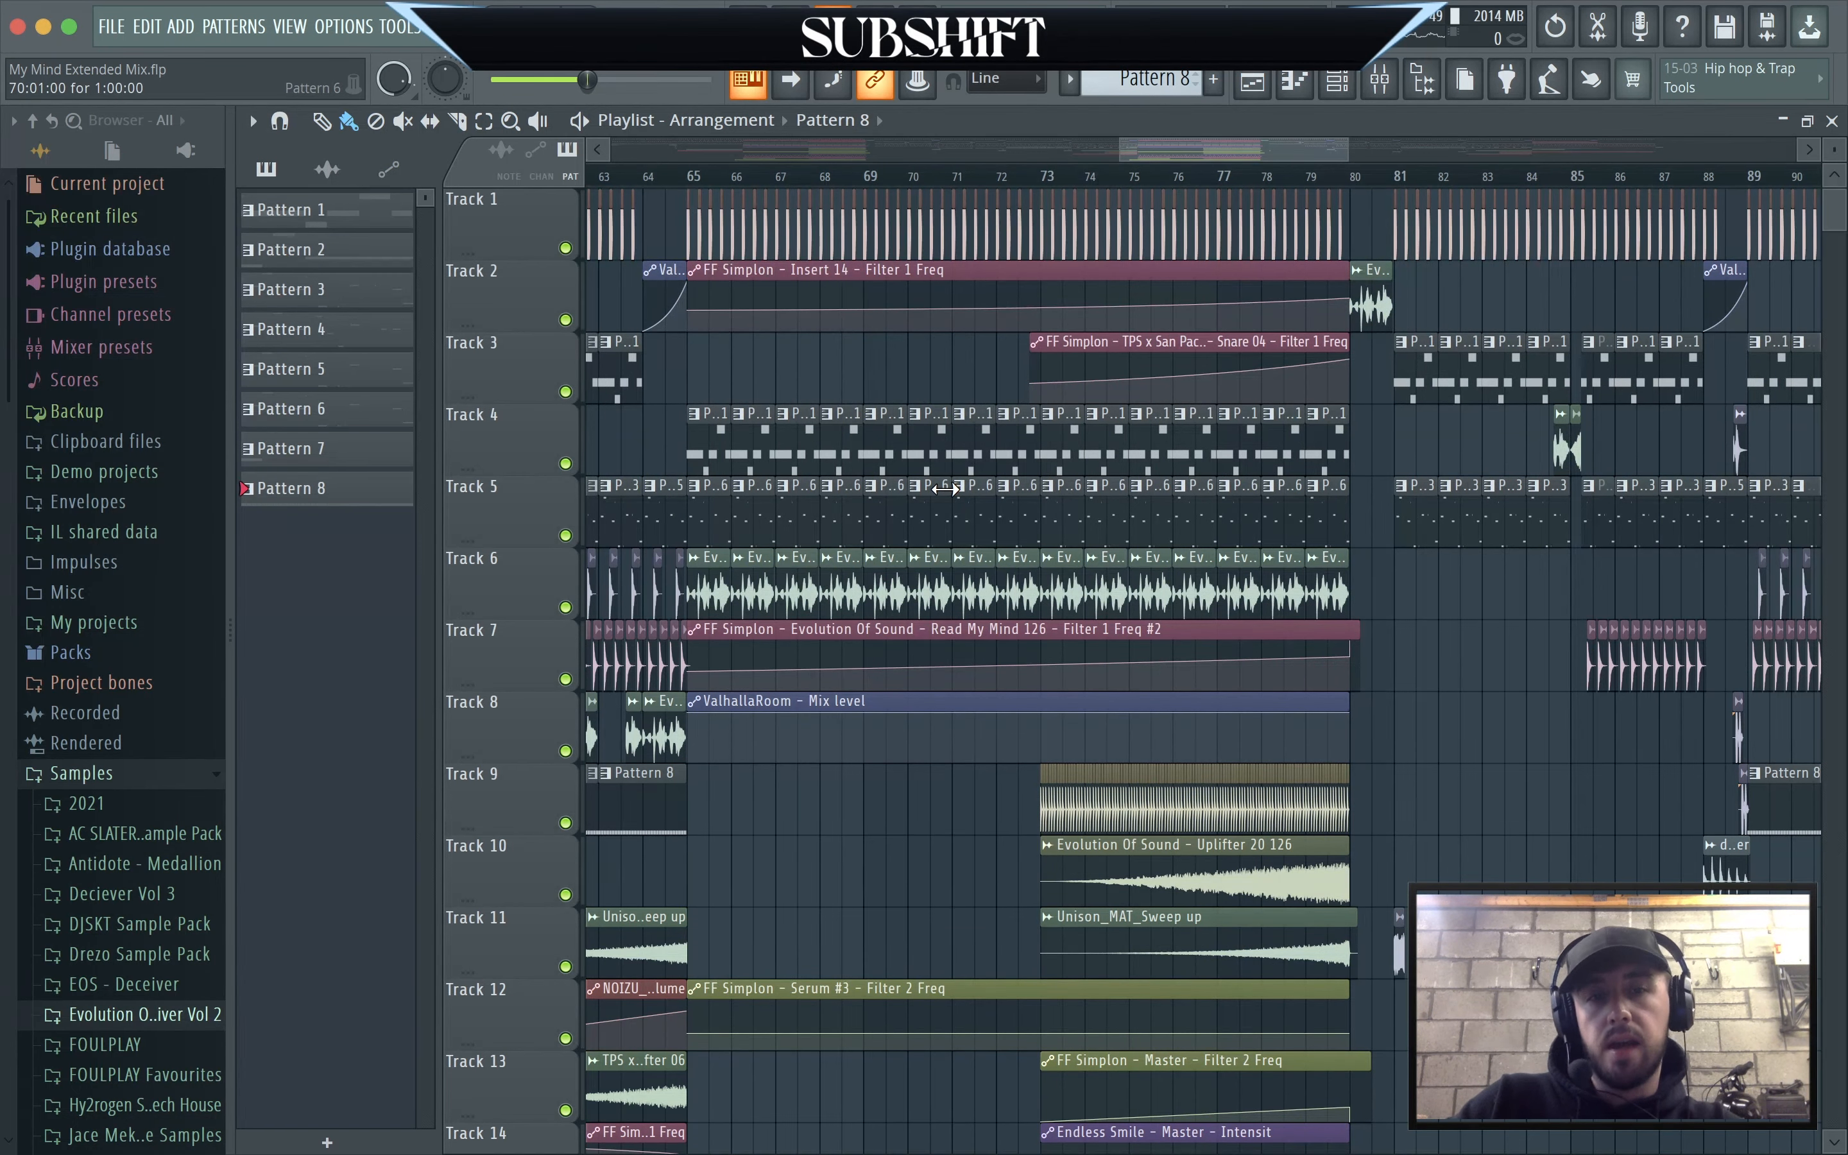
scroll(1114, 509, "down", 2)
scroll(1109, 330, "down", 5)
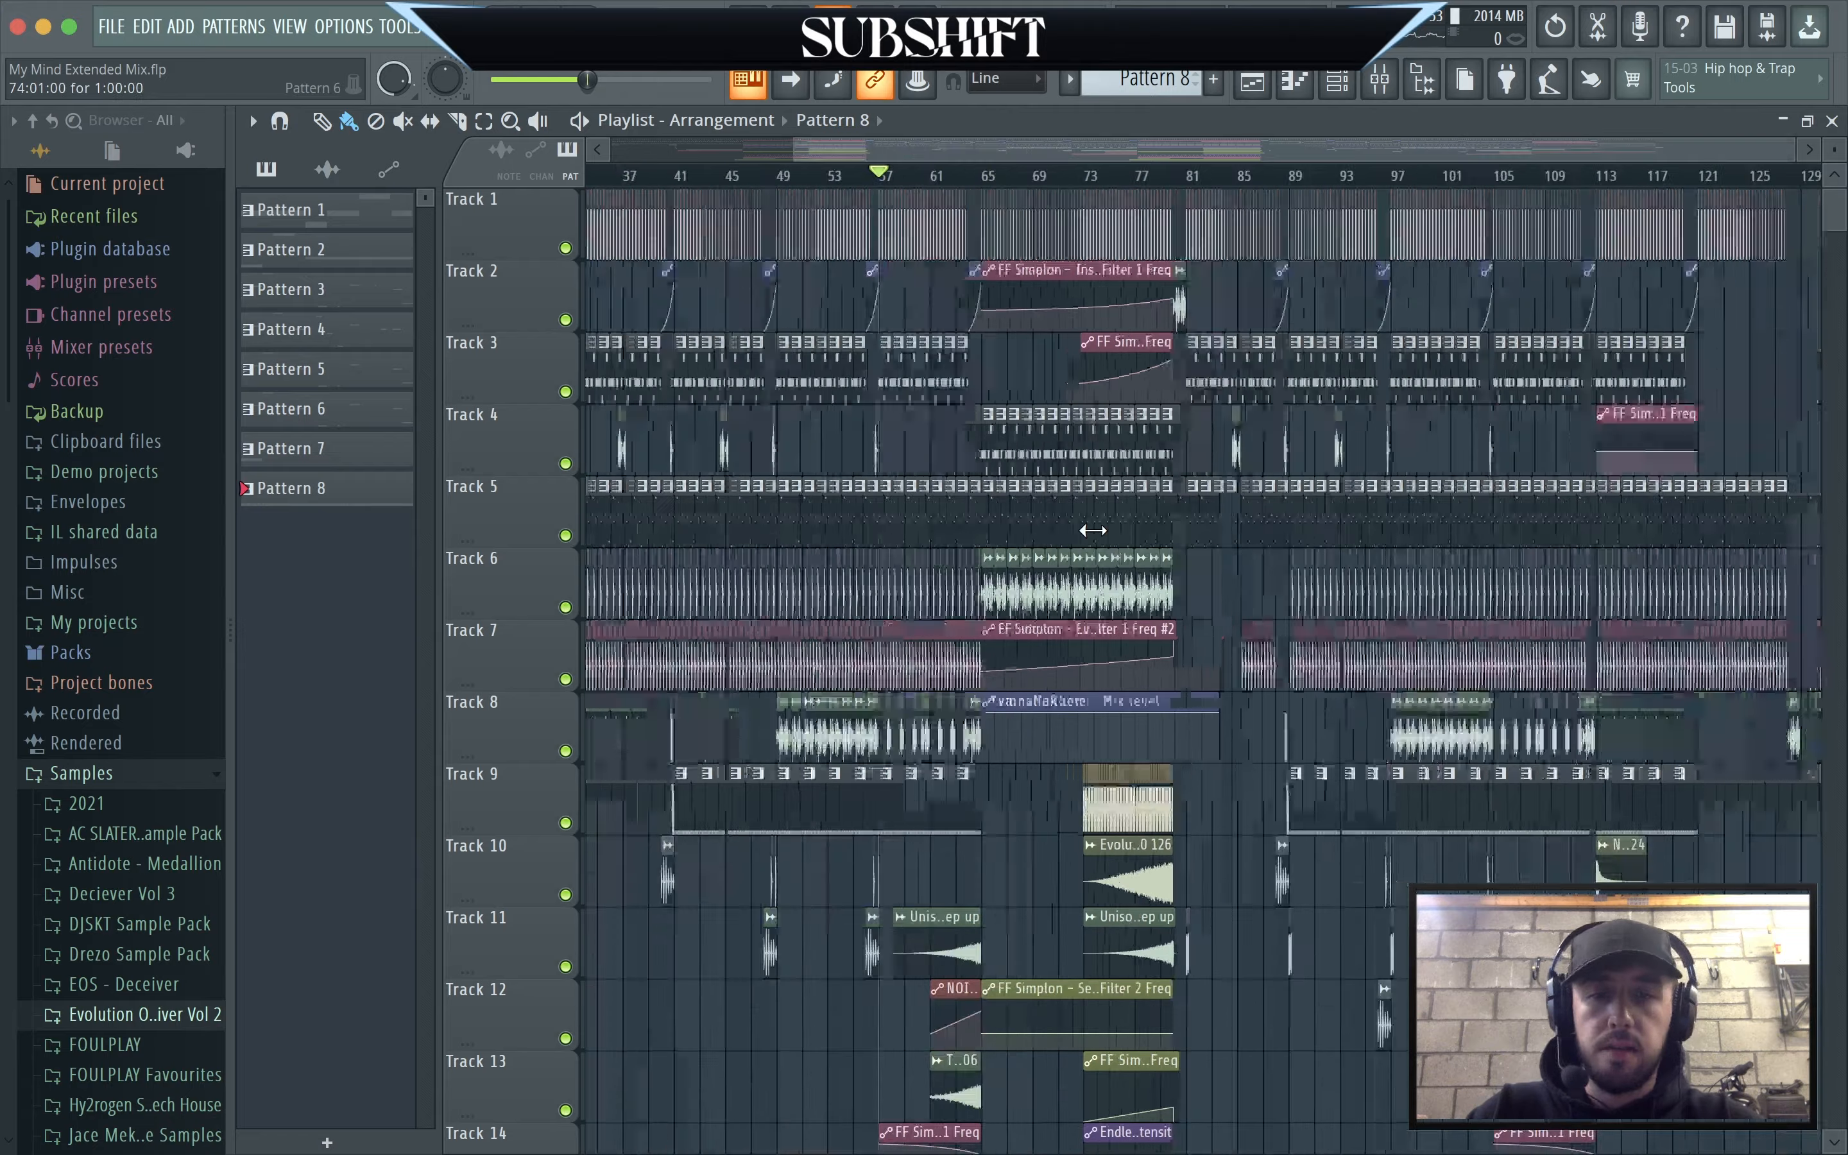
scroll(1294, 855, "up", 1)
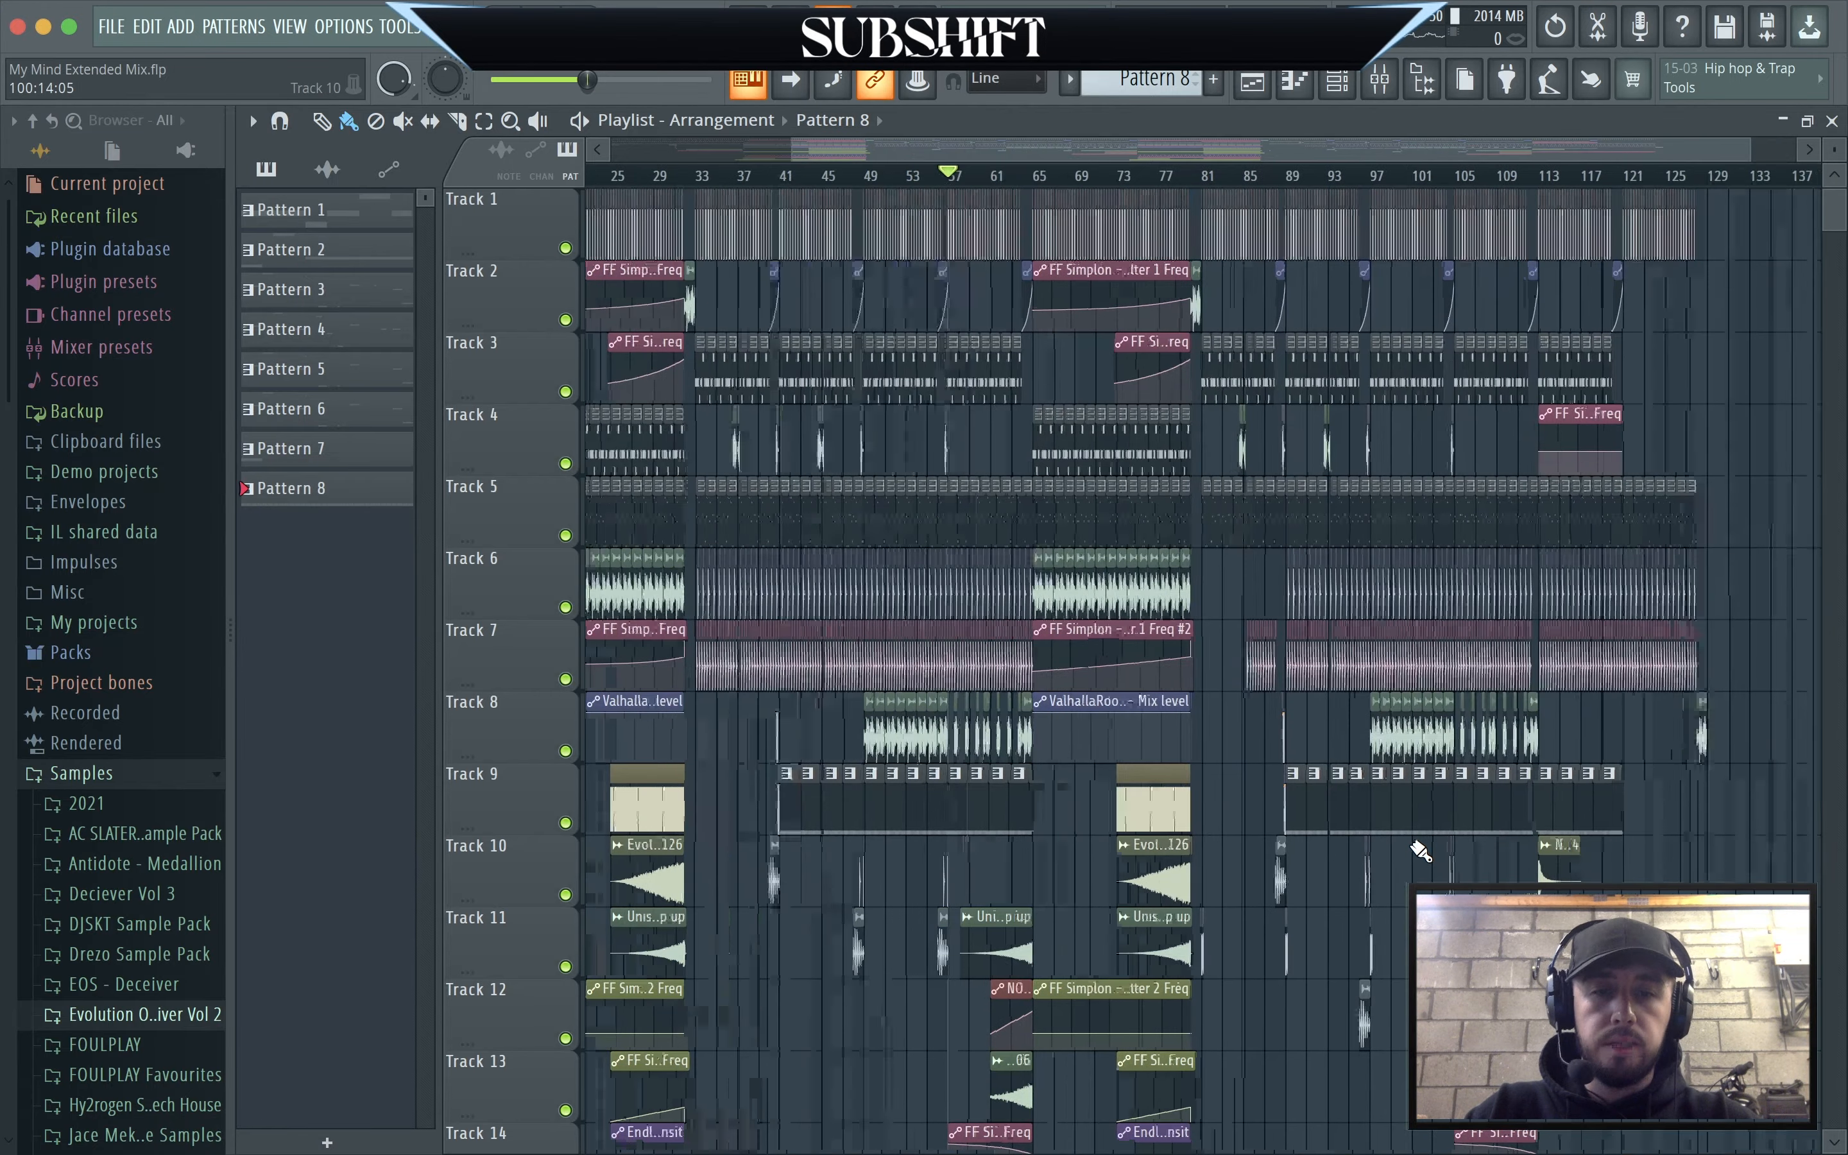
Open the NOIZU_125_white_noise_drop_02 sample from Track 11 at bar 81, inspect its settings and waveform, and close it.
scroll(1108, 848, "up", 4)
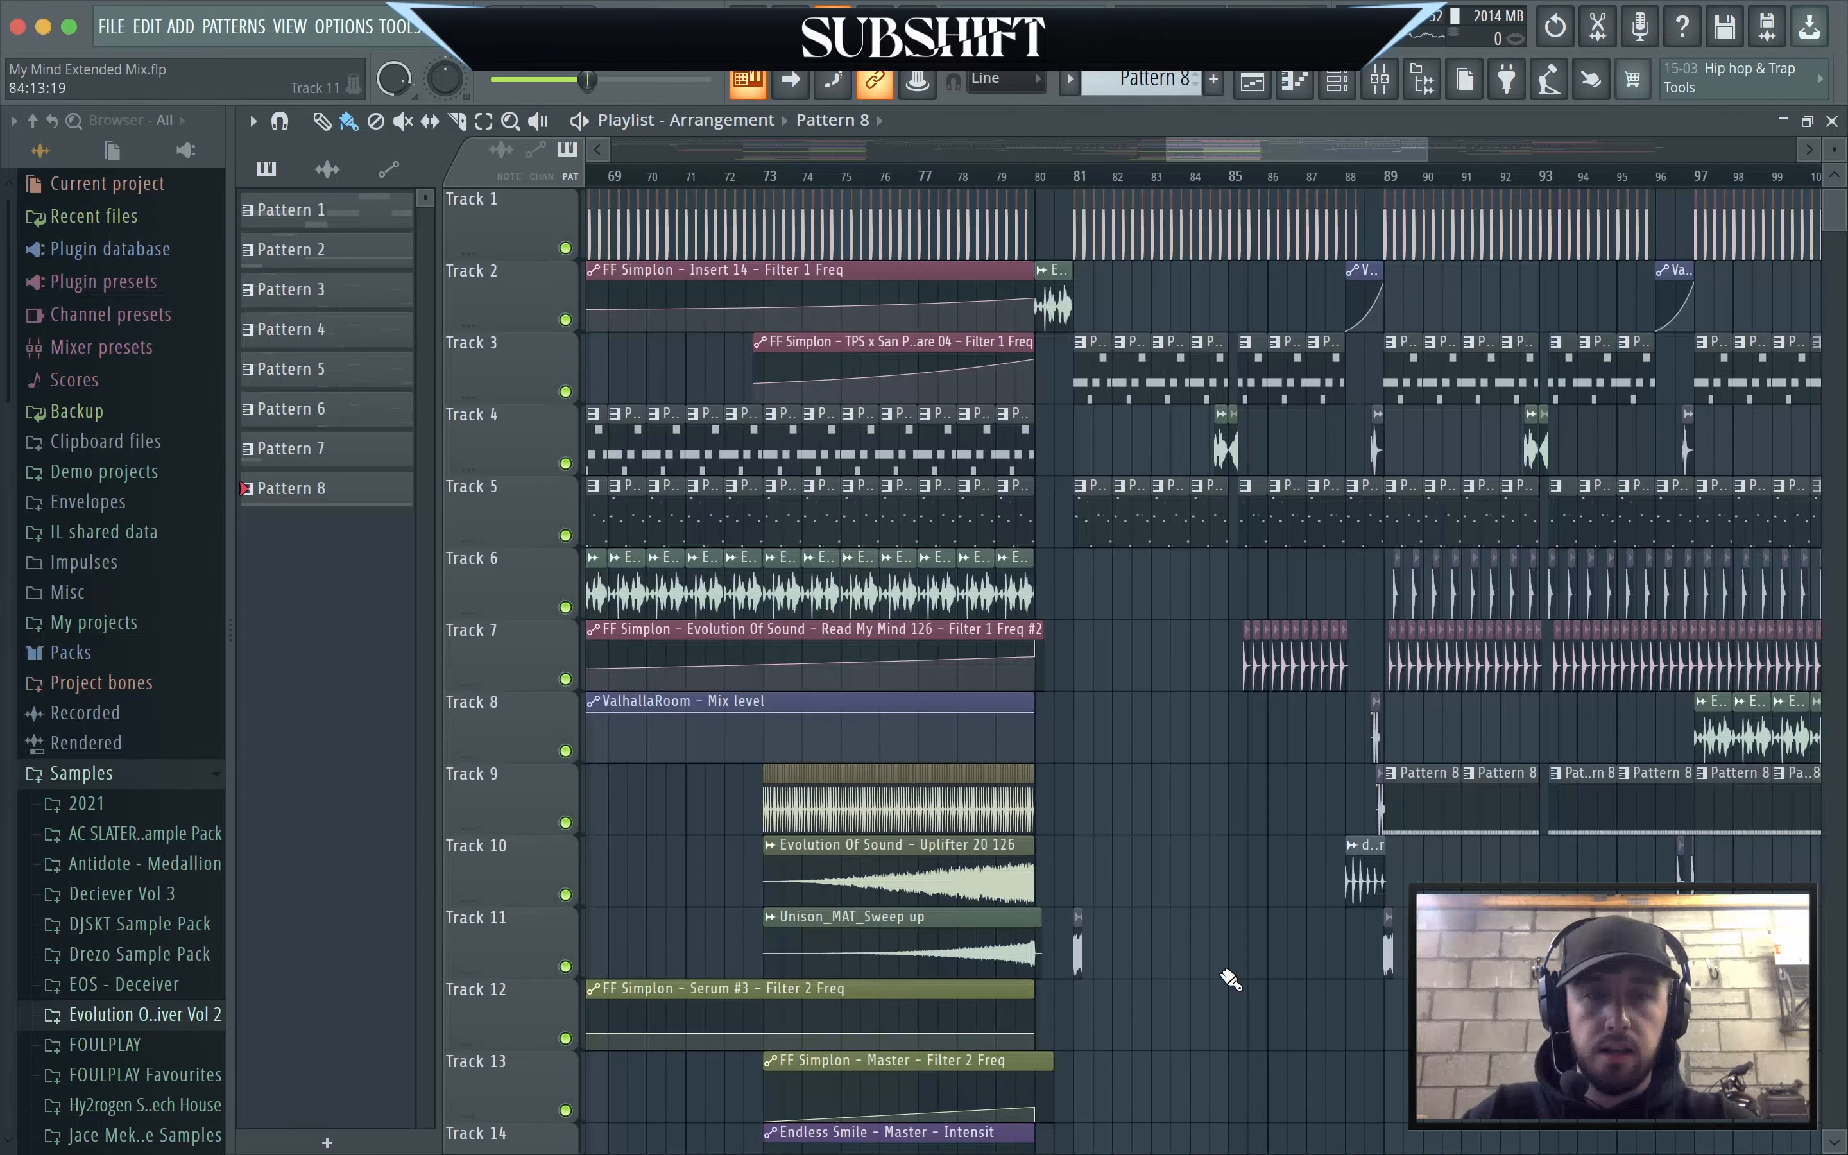
scroll(1230, 980, "up", 1)
left_click(1022, 182)
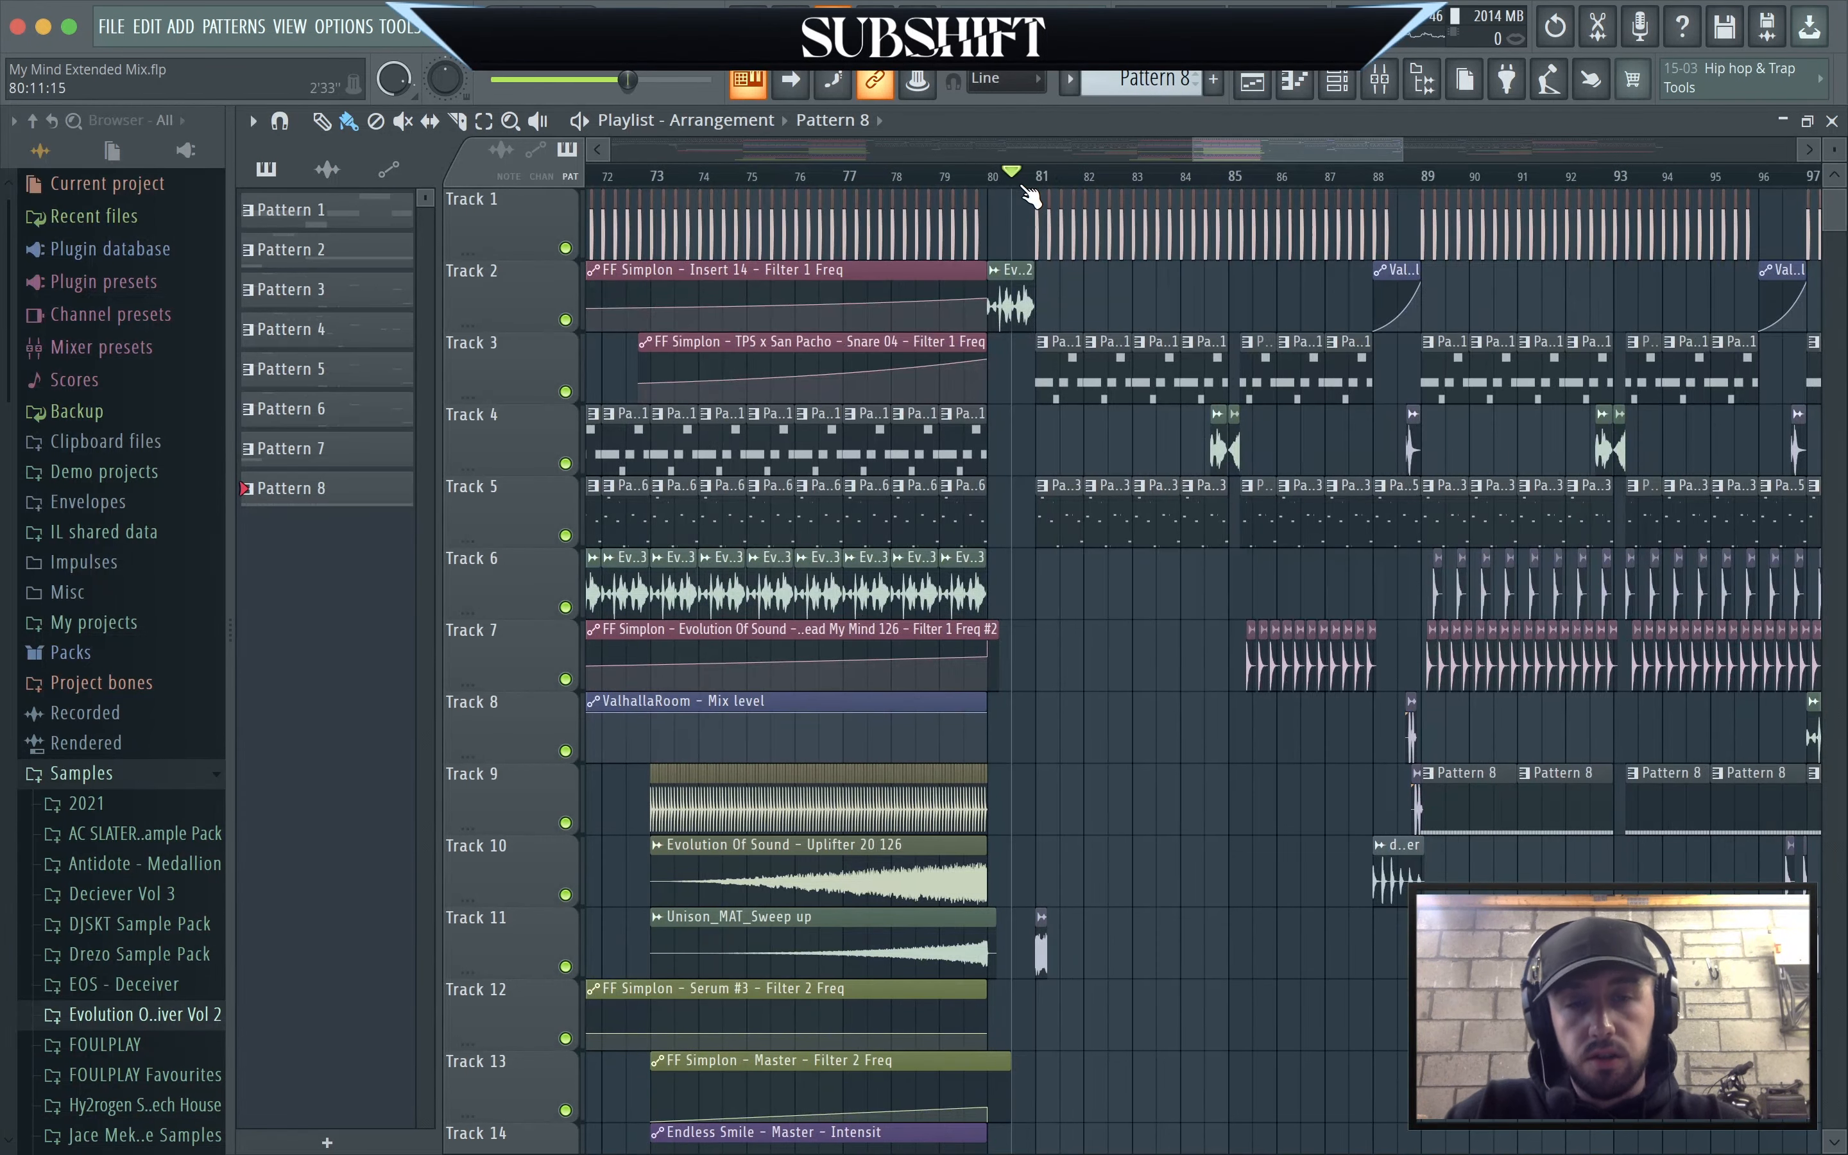
scroll(1257, 592, "up", 3)
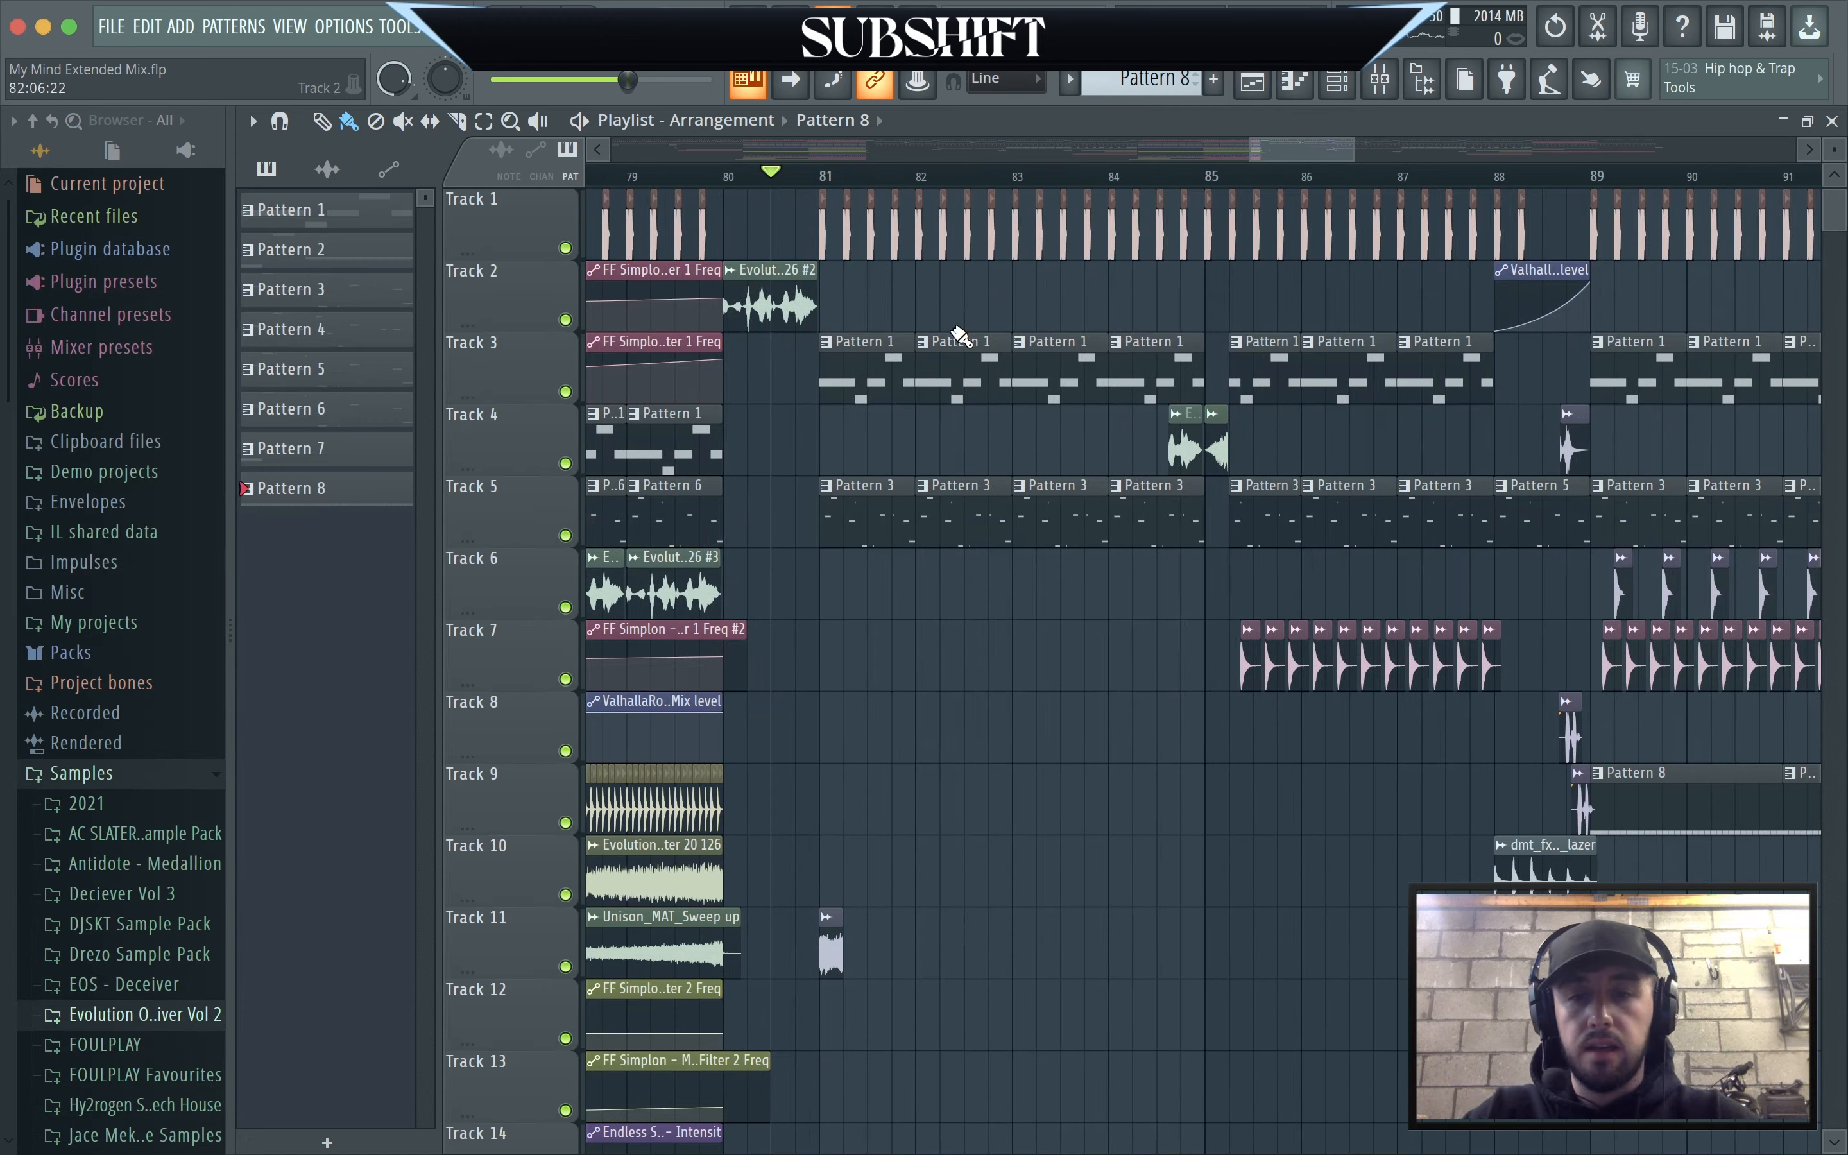
double_click(832, 951)
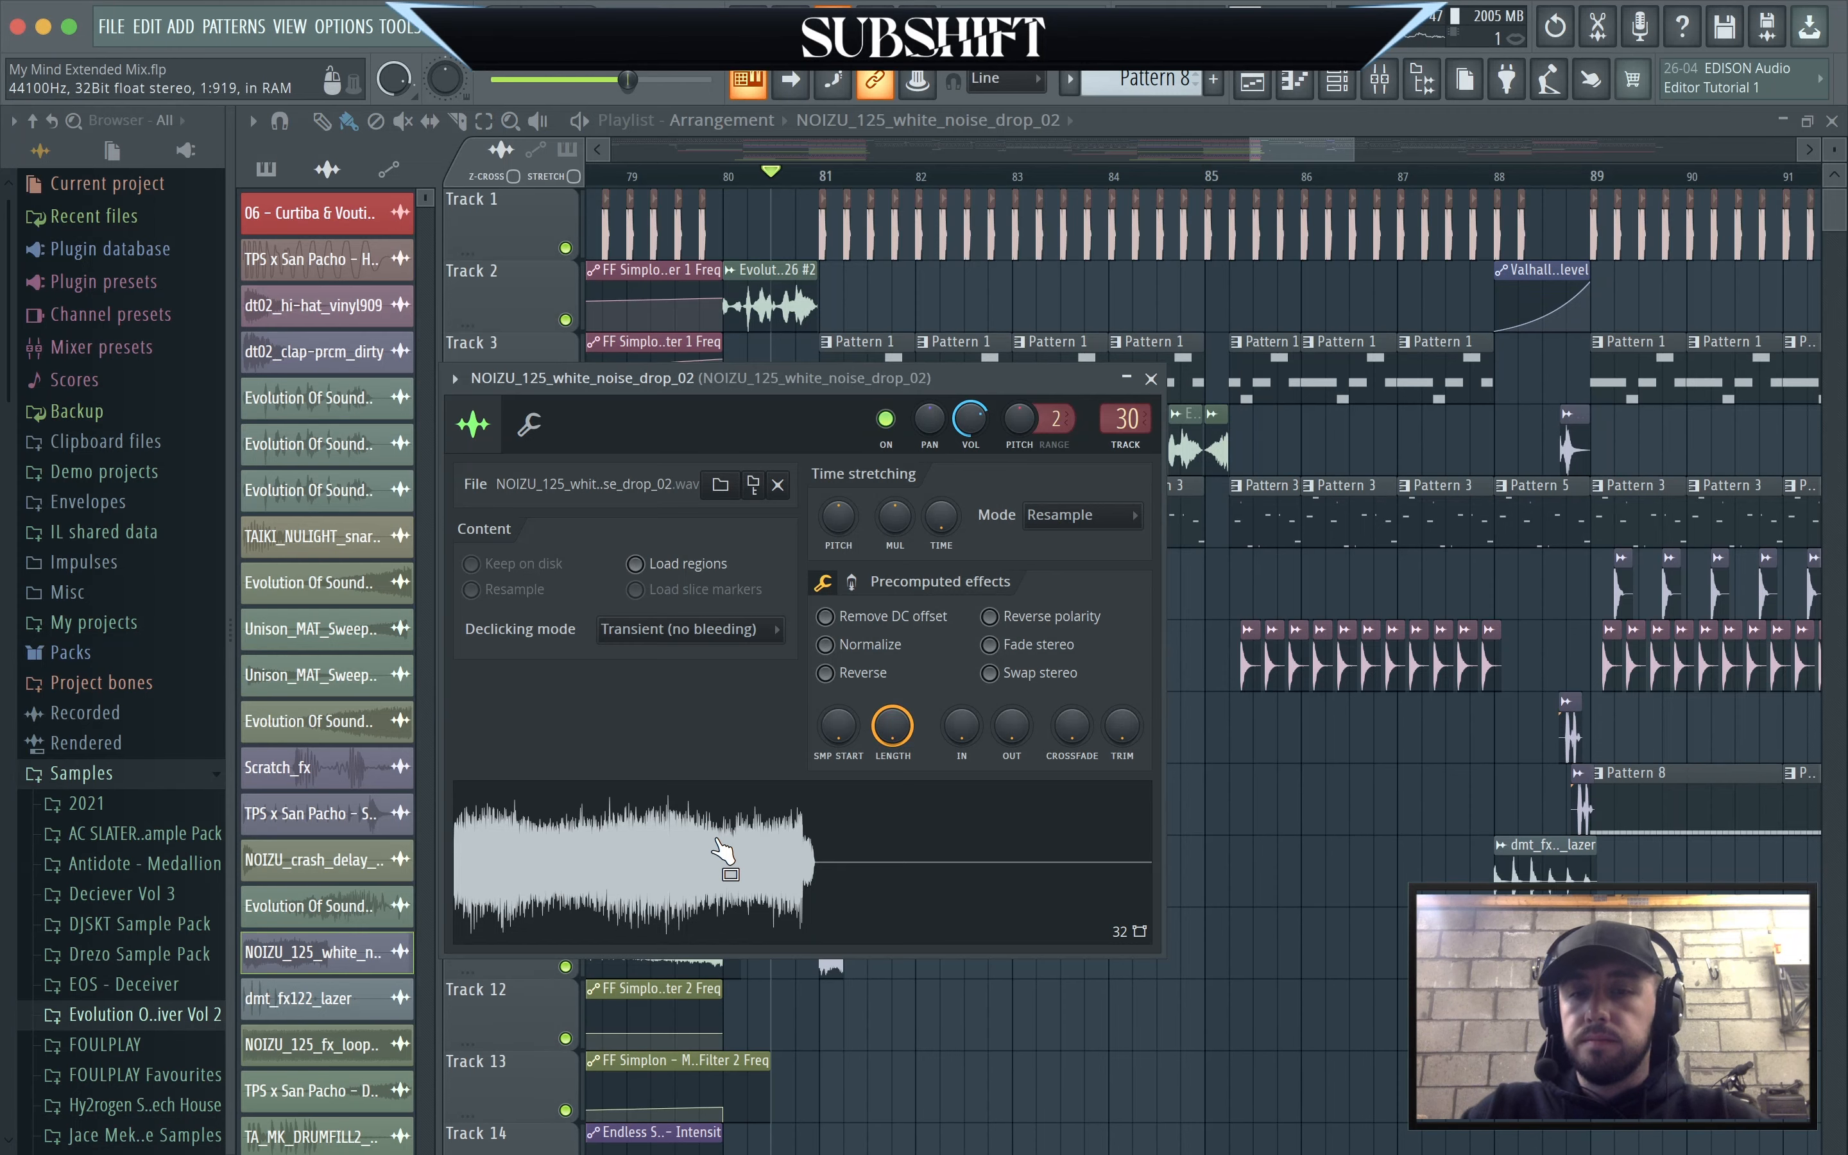
left_click(1151, 378)
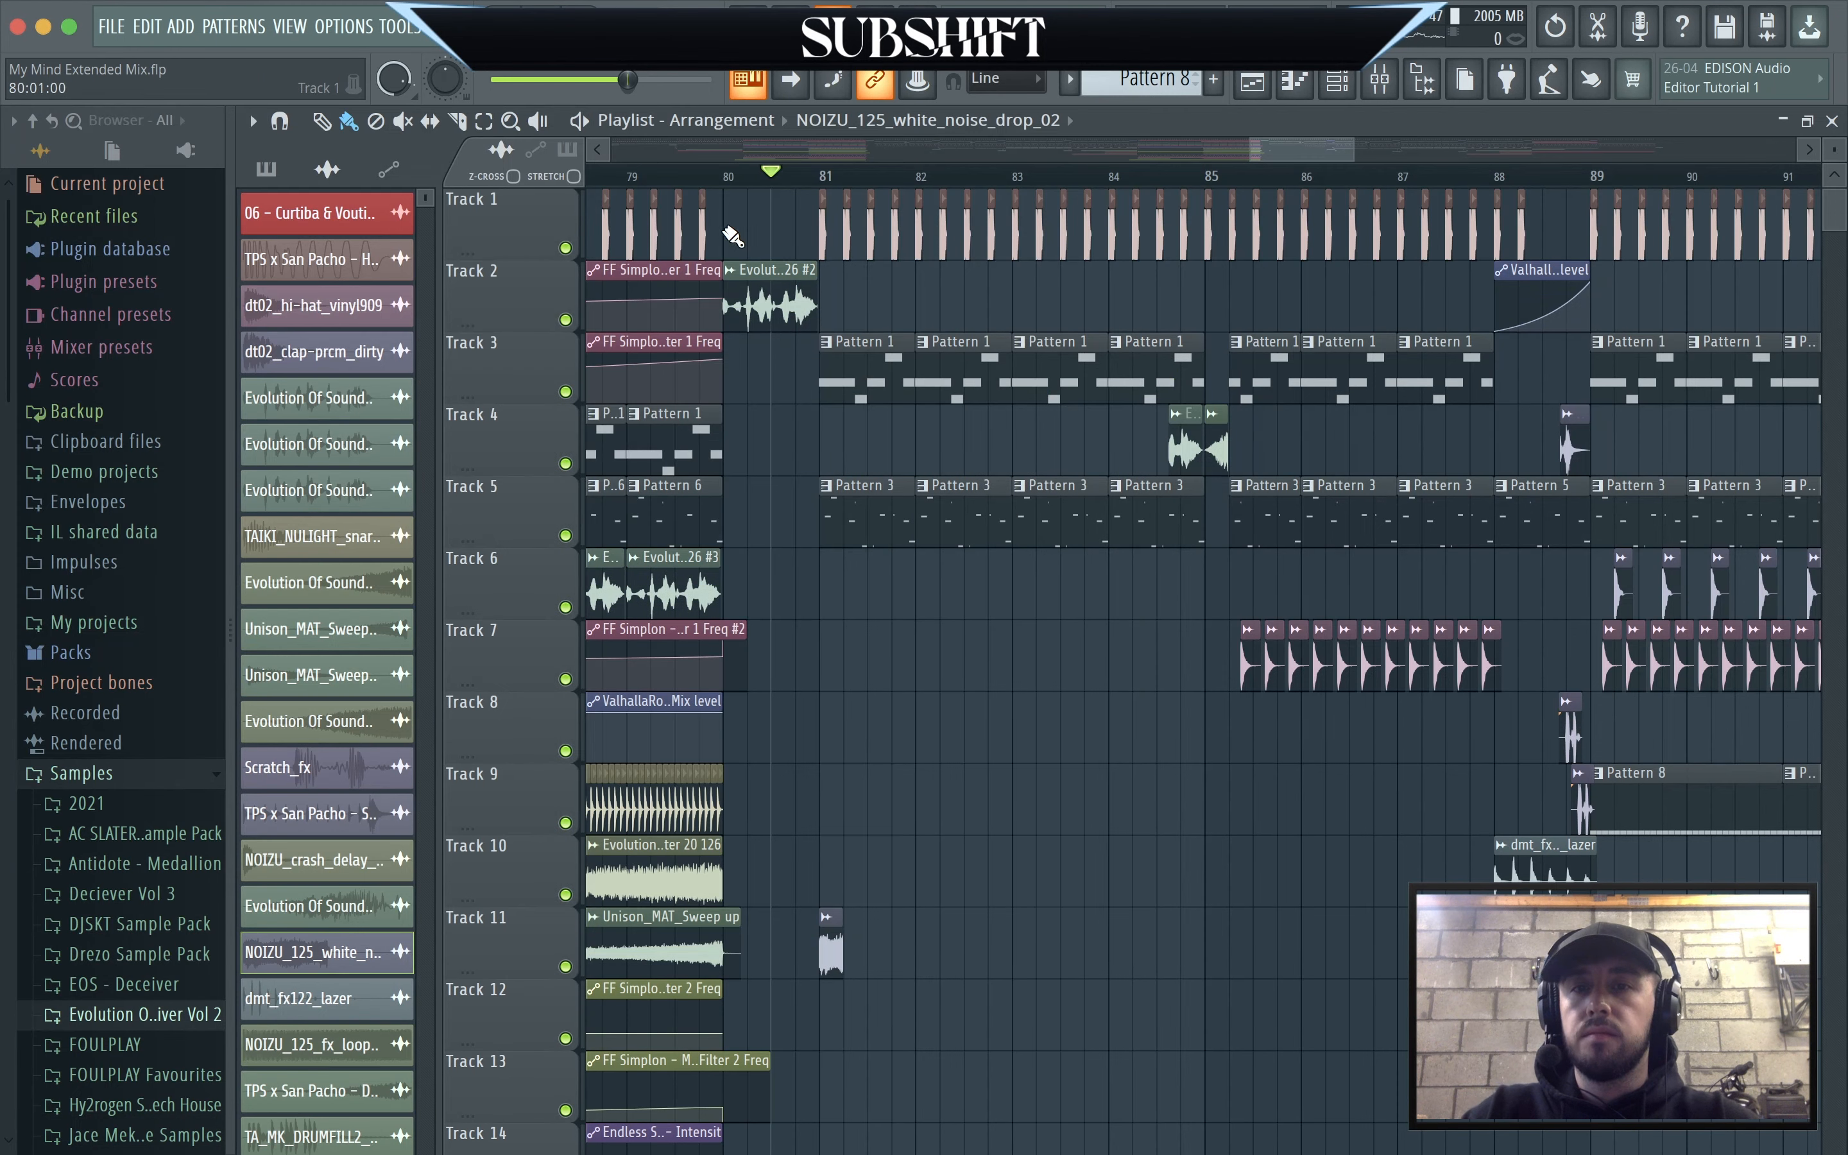
Play the full mix from the vocal clip at bar 80 into the opening bars of the second drop.
left_click(726, 180)
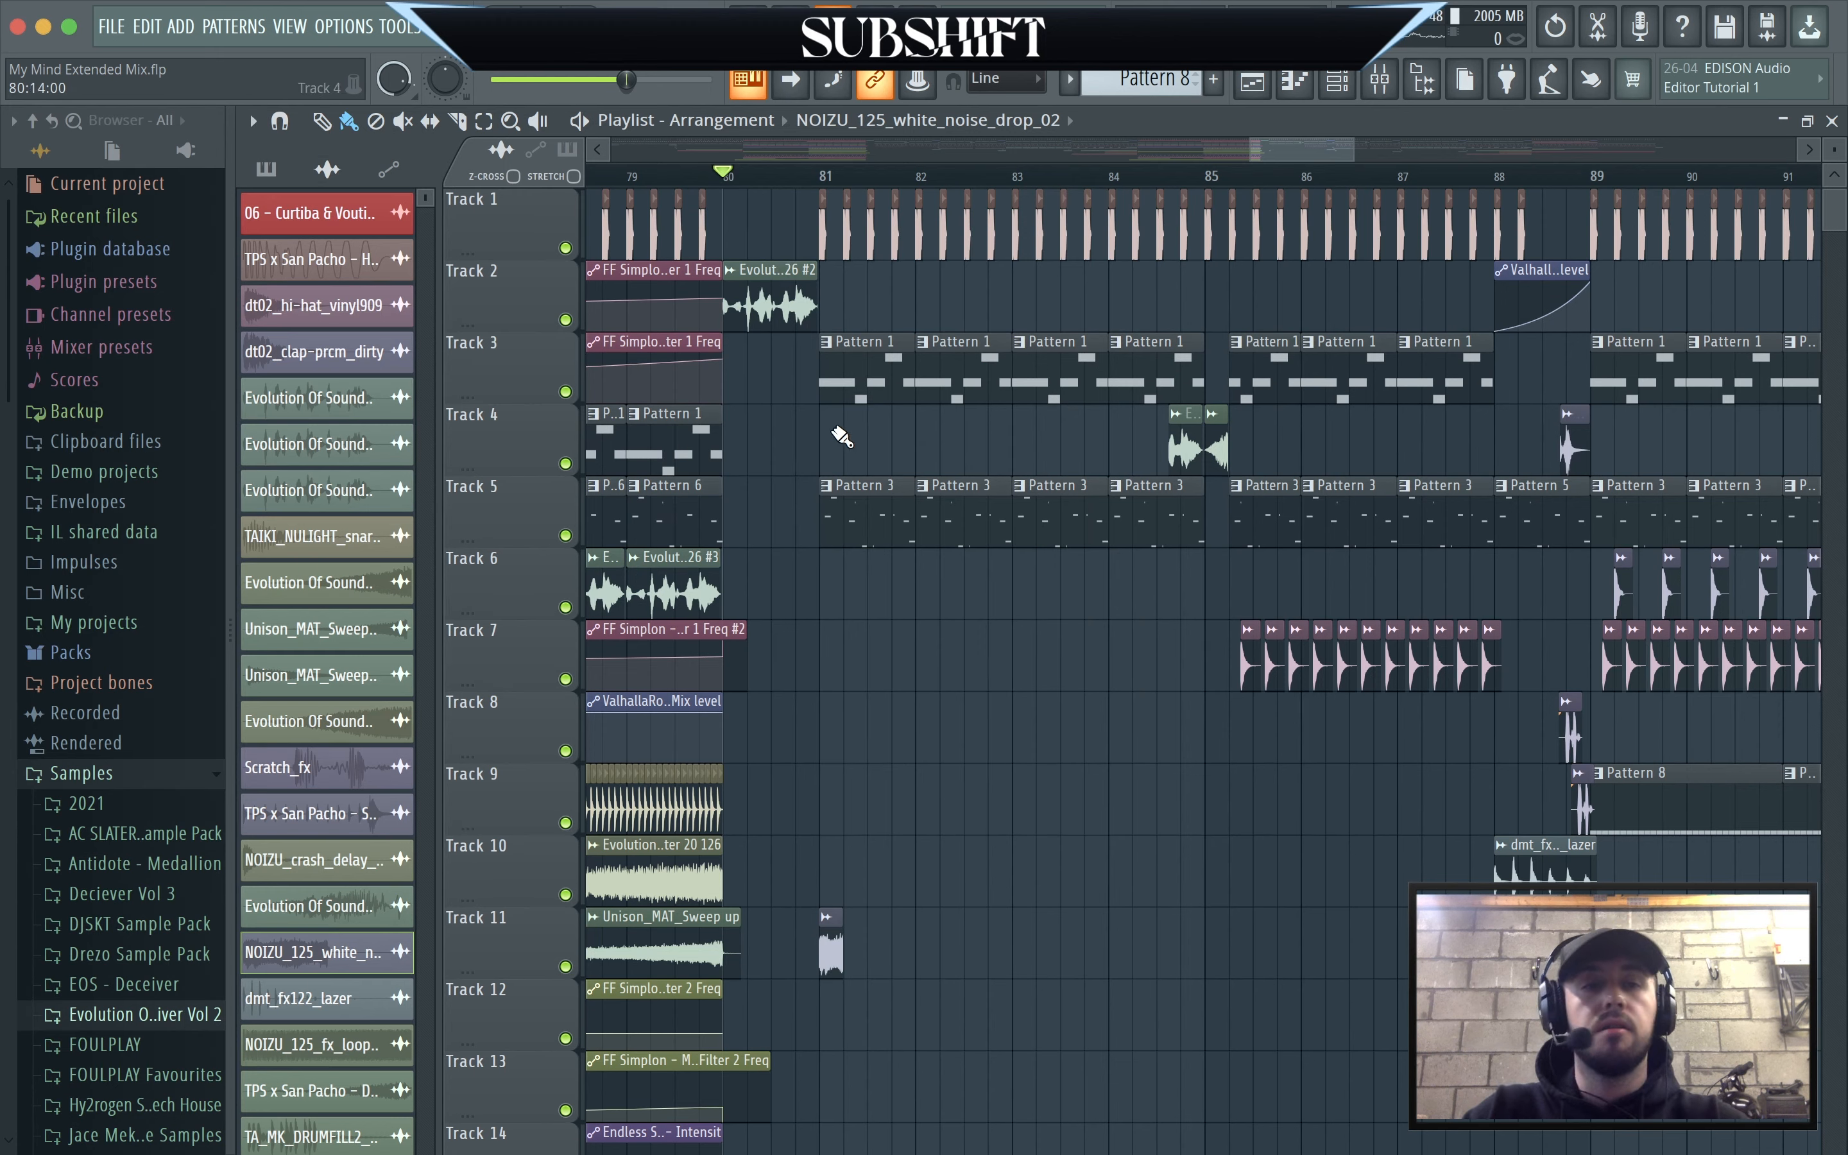
scroll(989, 529, "down", 1)
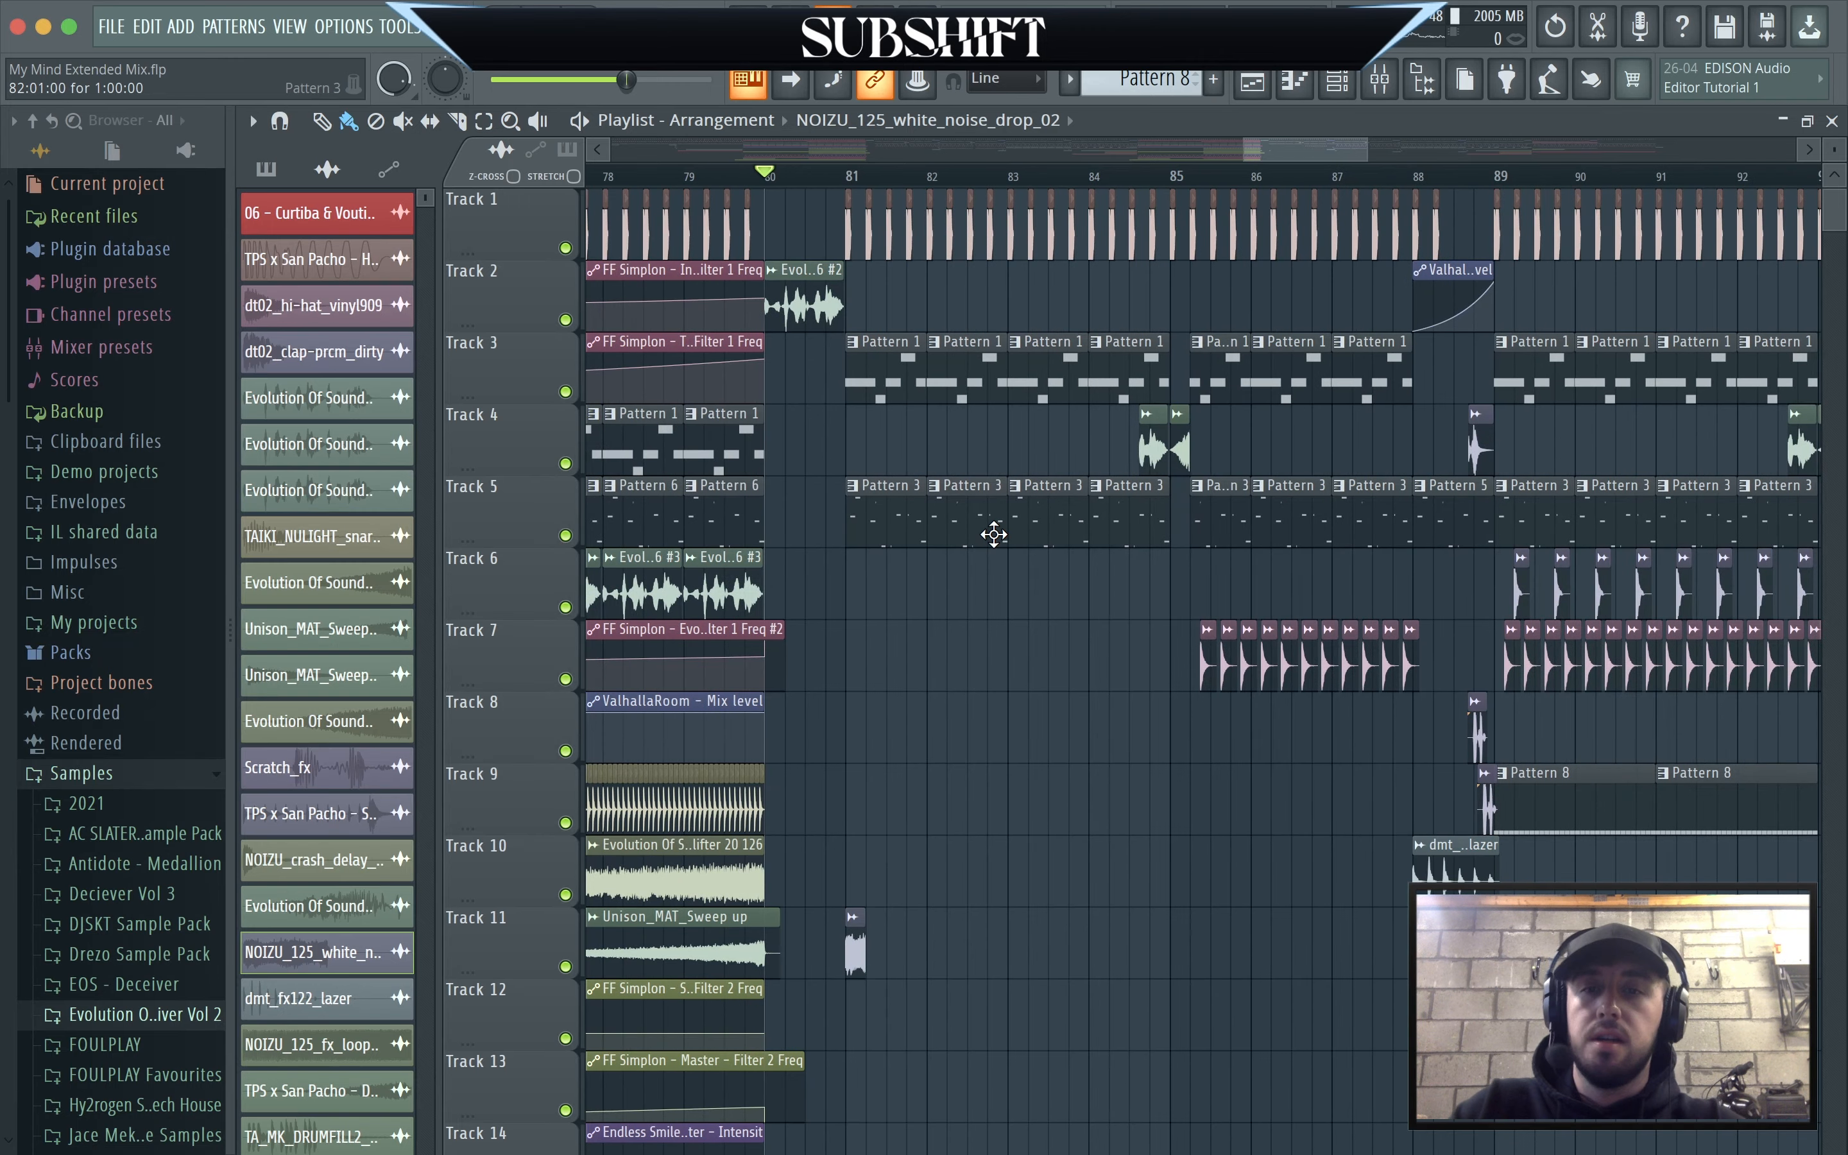
key("space")
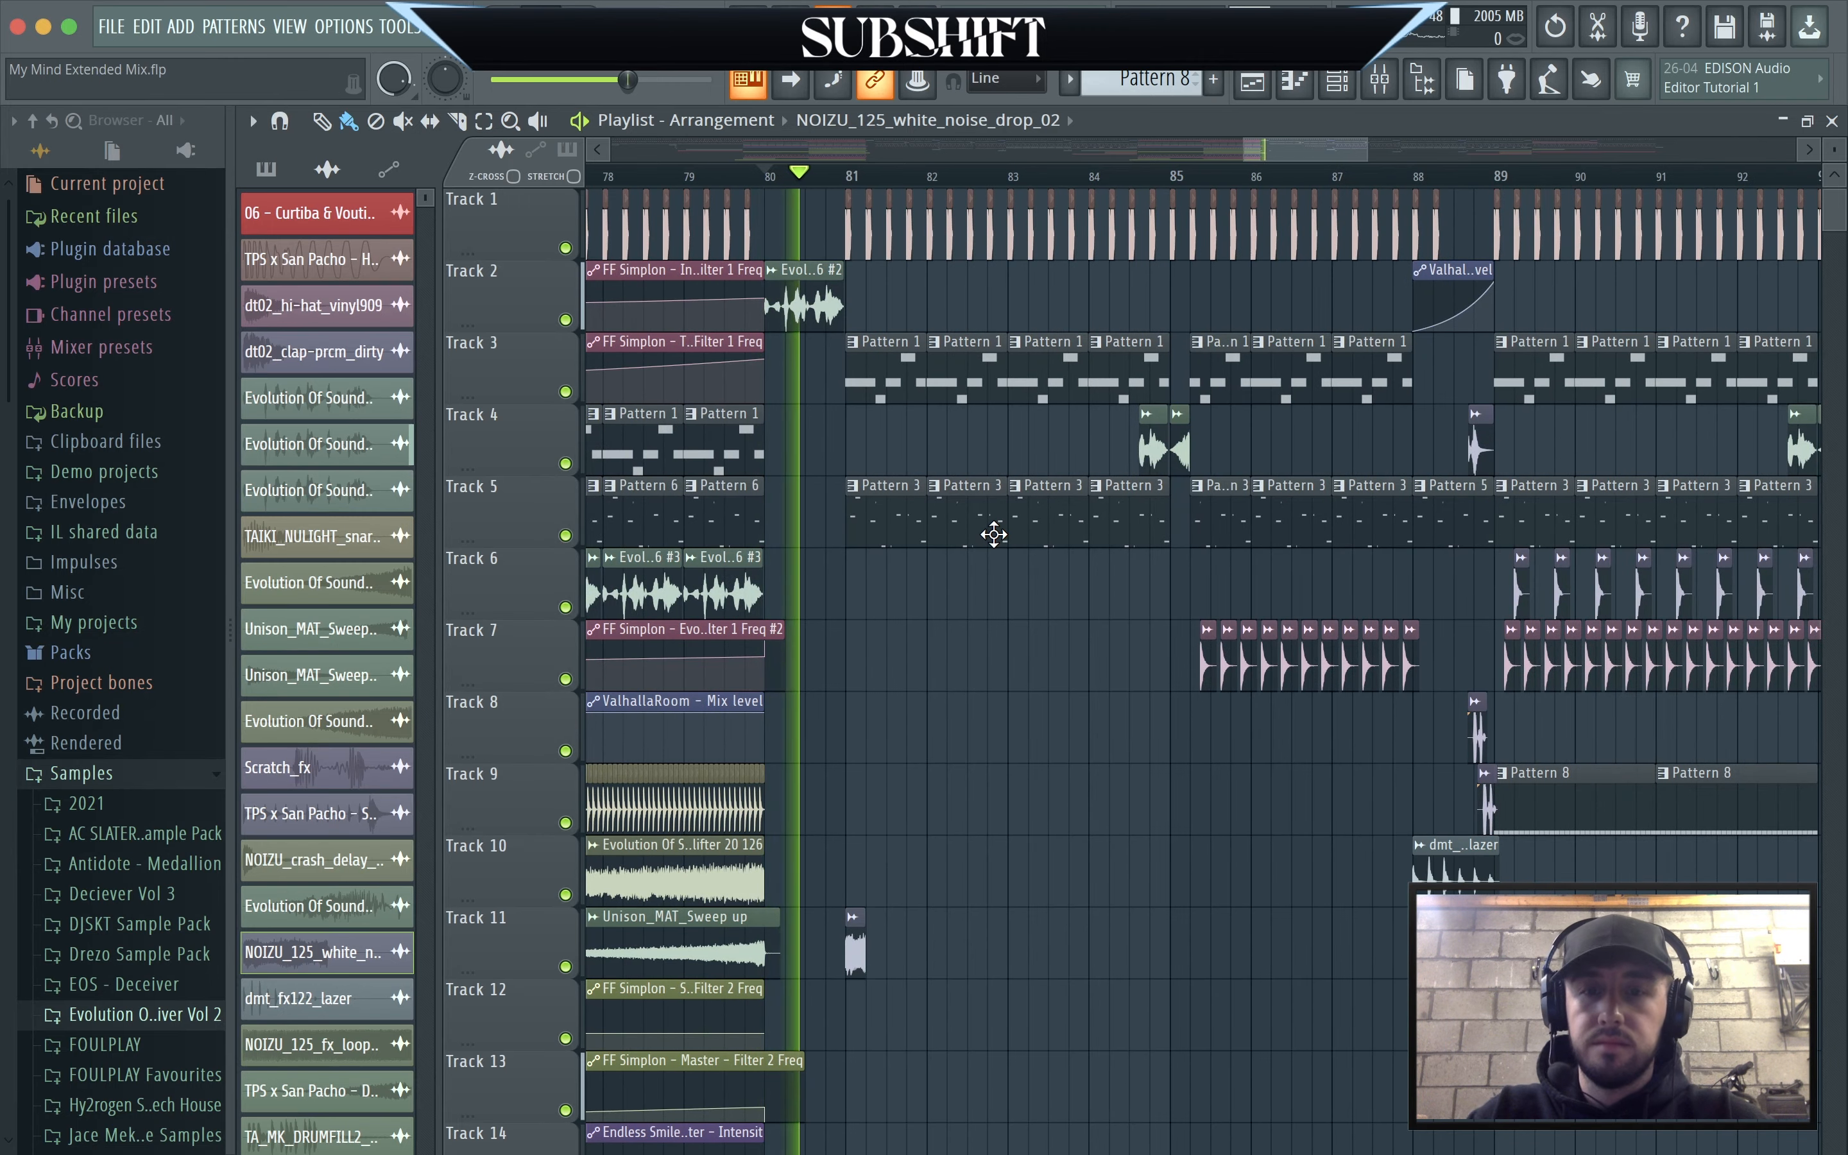
scroll(994, 534, "down", 1)
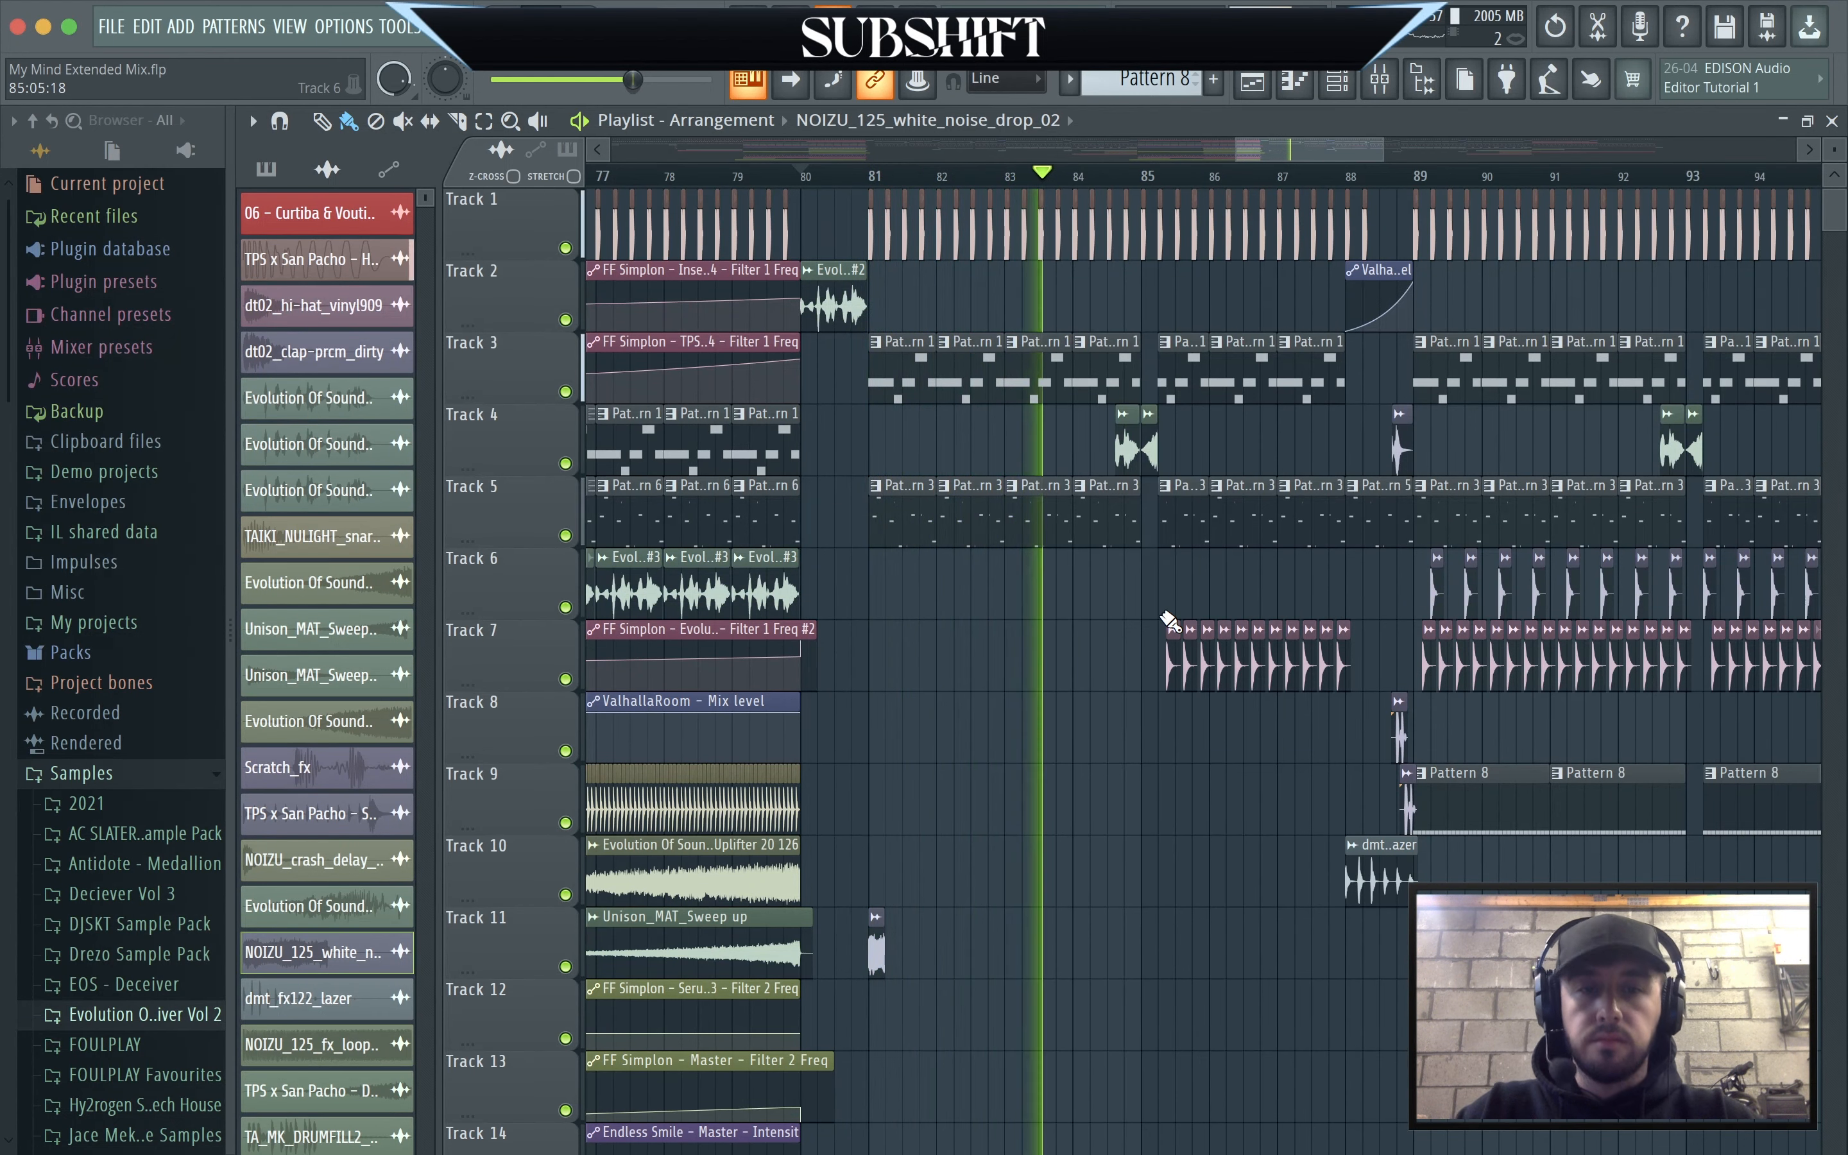
key("space")
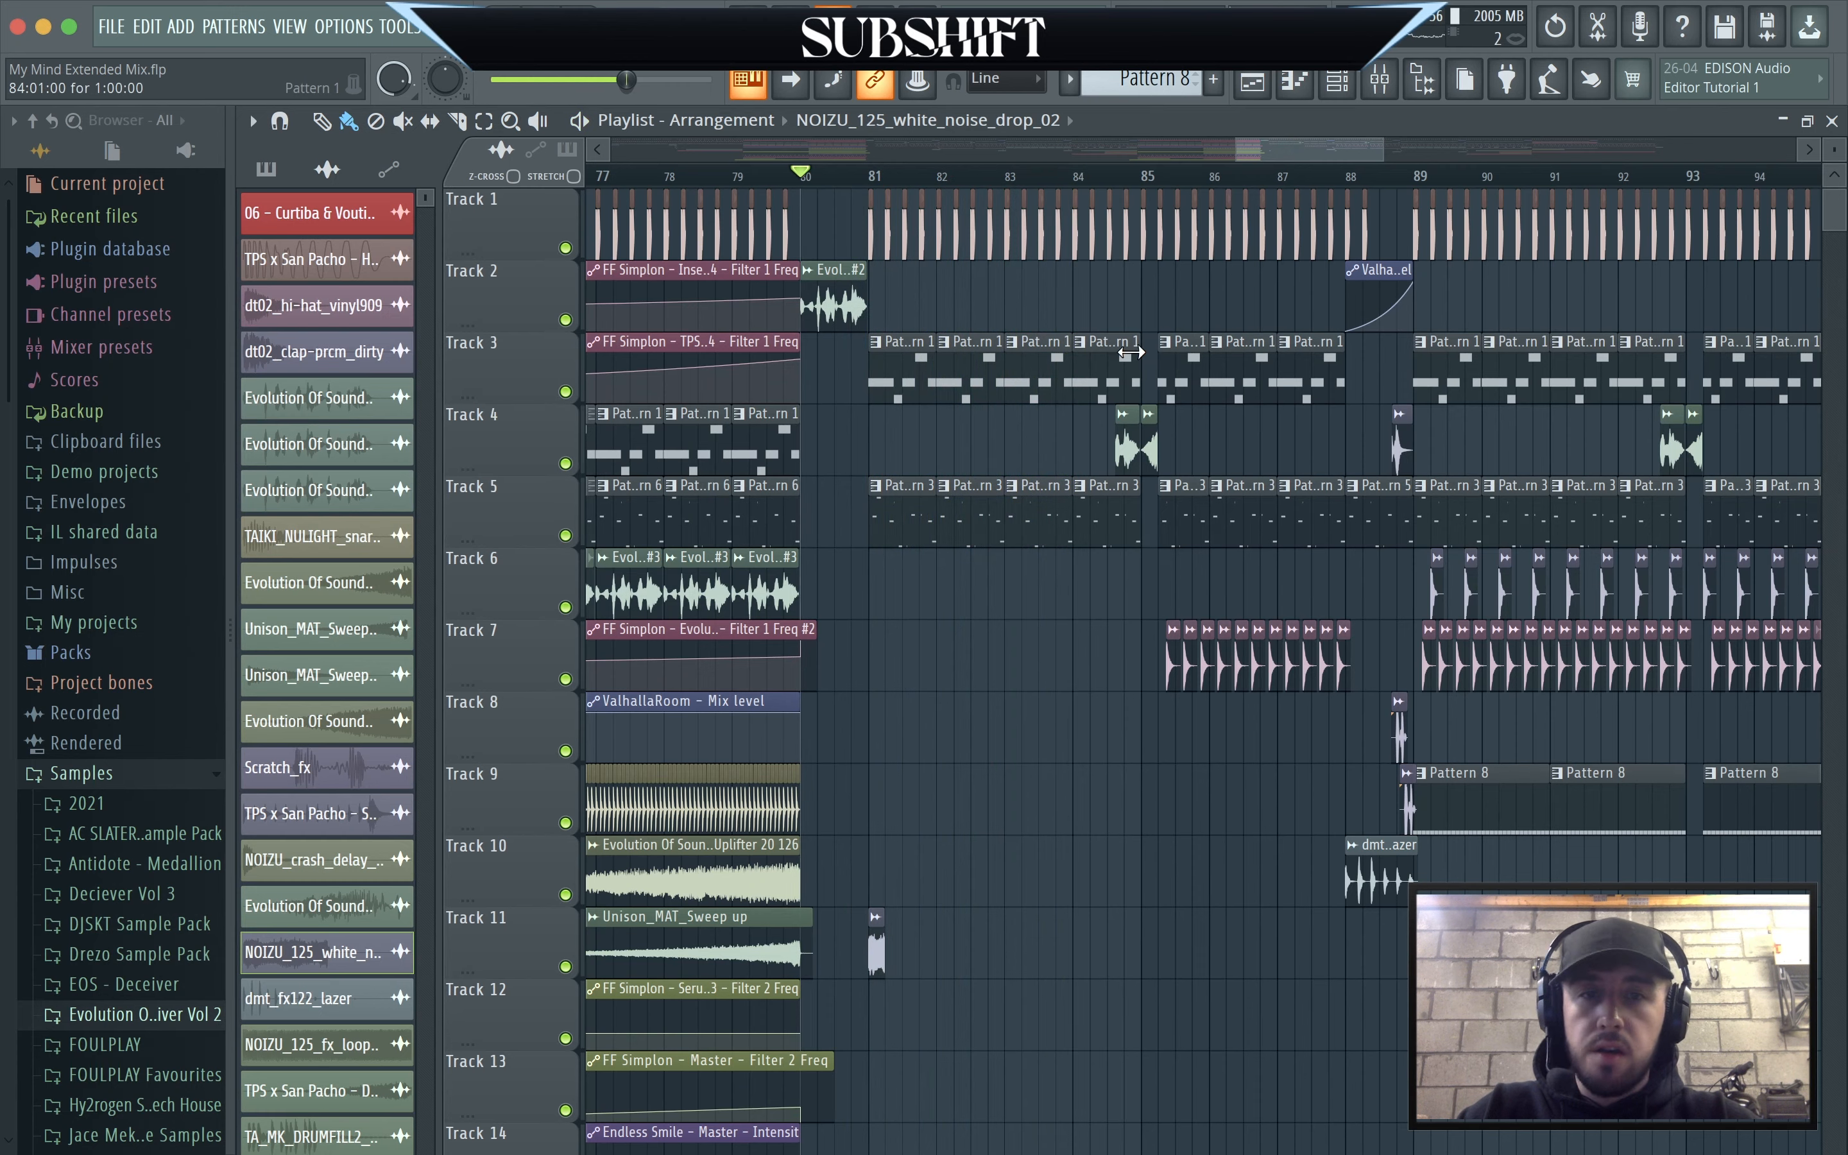
Play the second drop from just before bar 85 past bar 89 and examine the clips that follow.
left_click(1123, 177)
key("space")
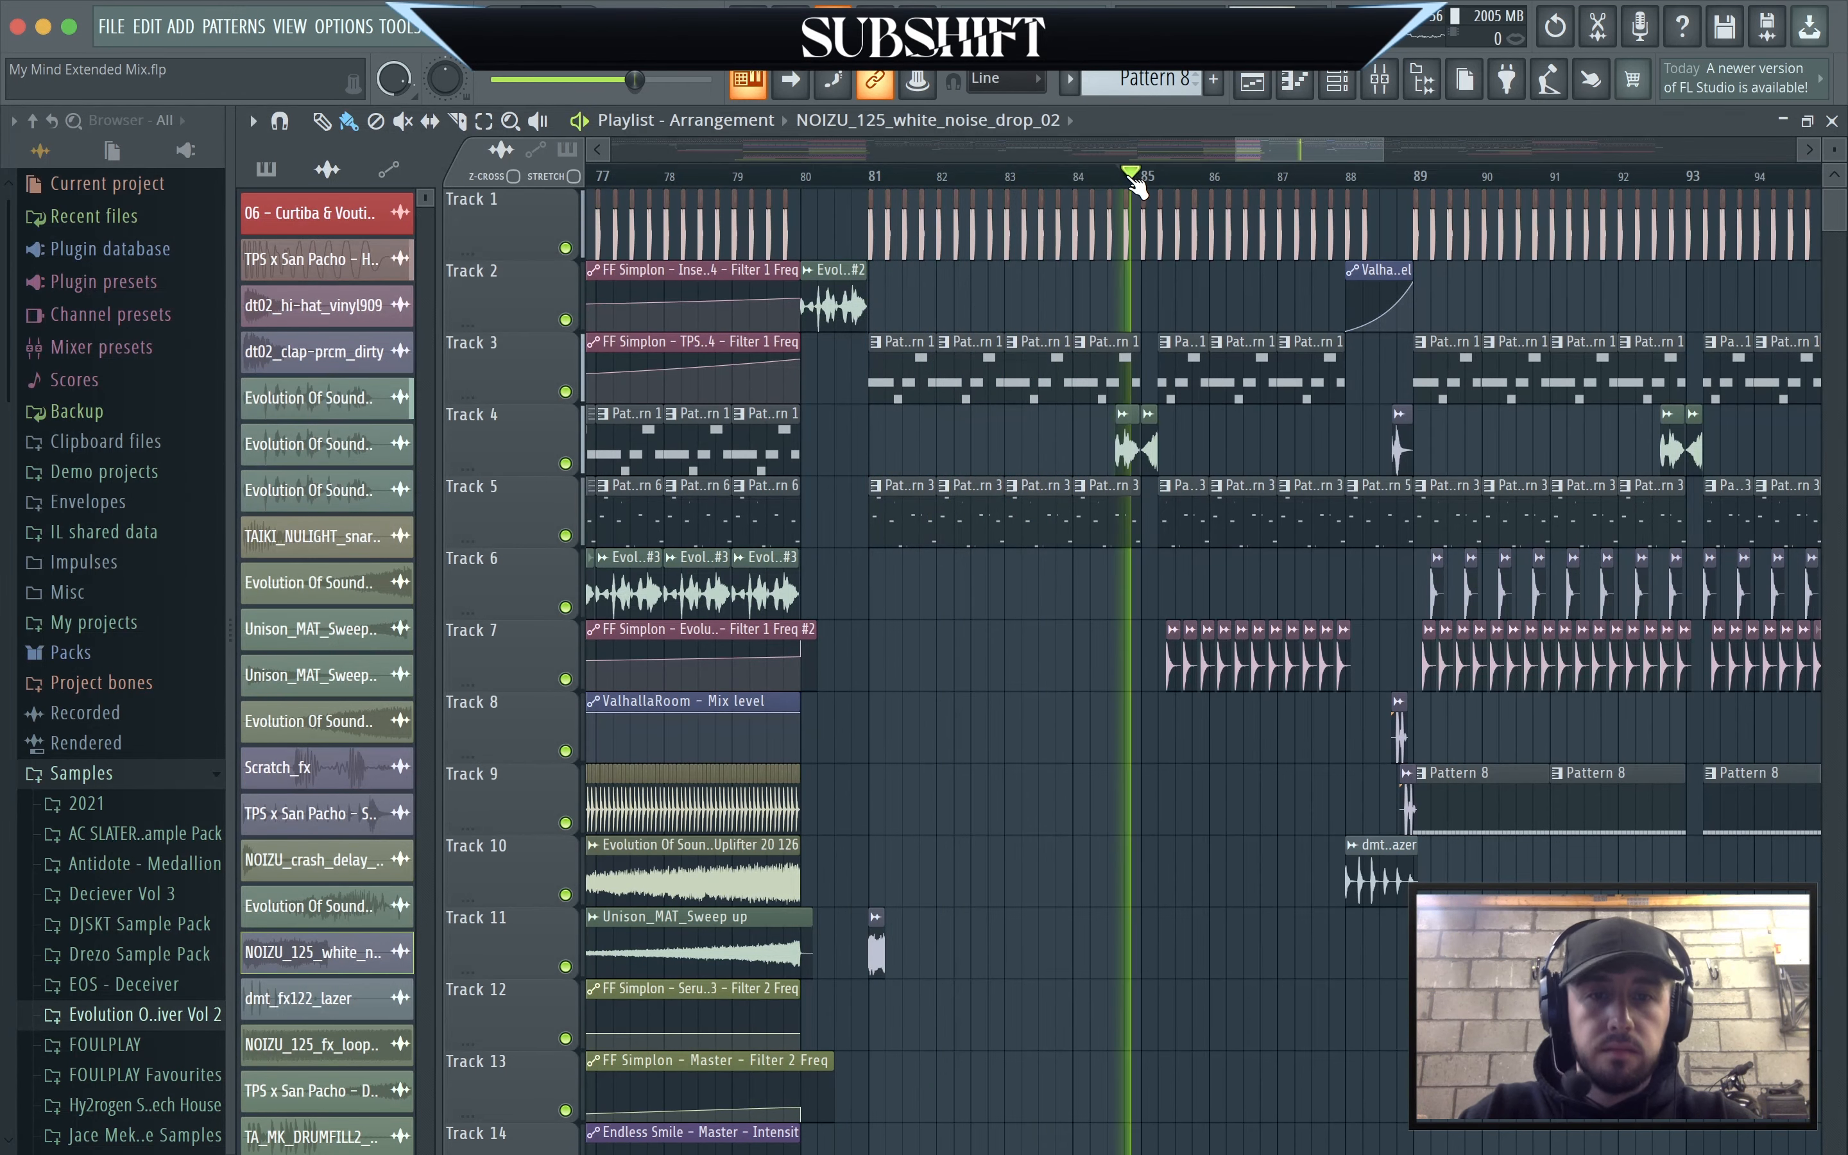
scroll(1451, 536, "up", 3)
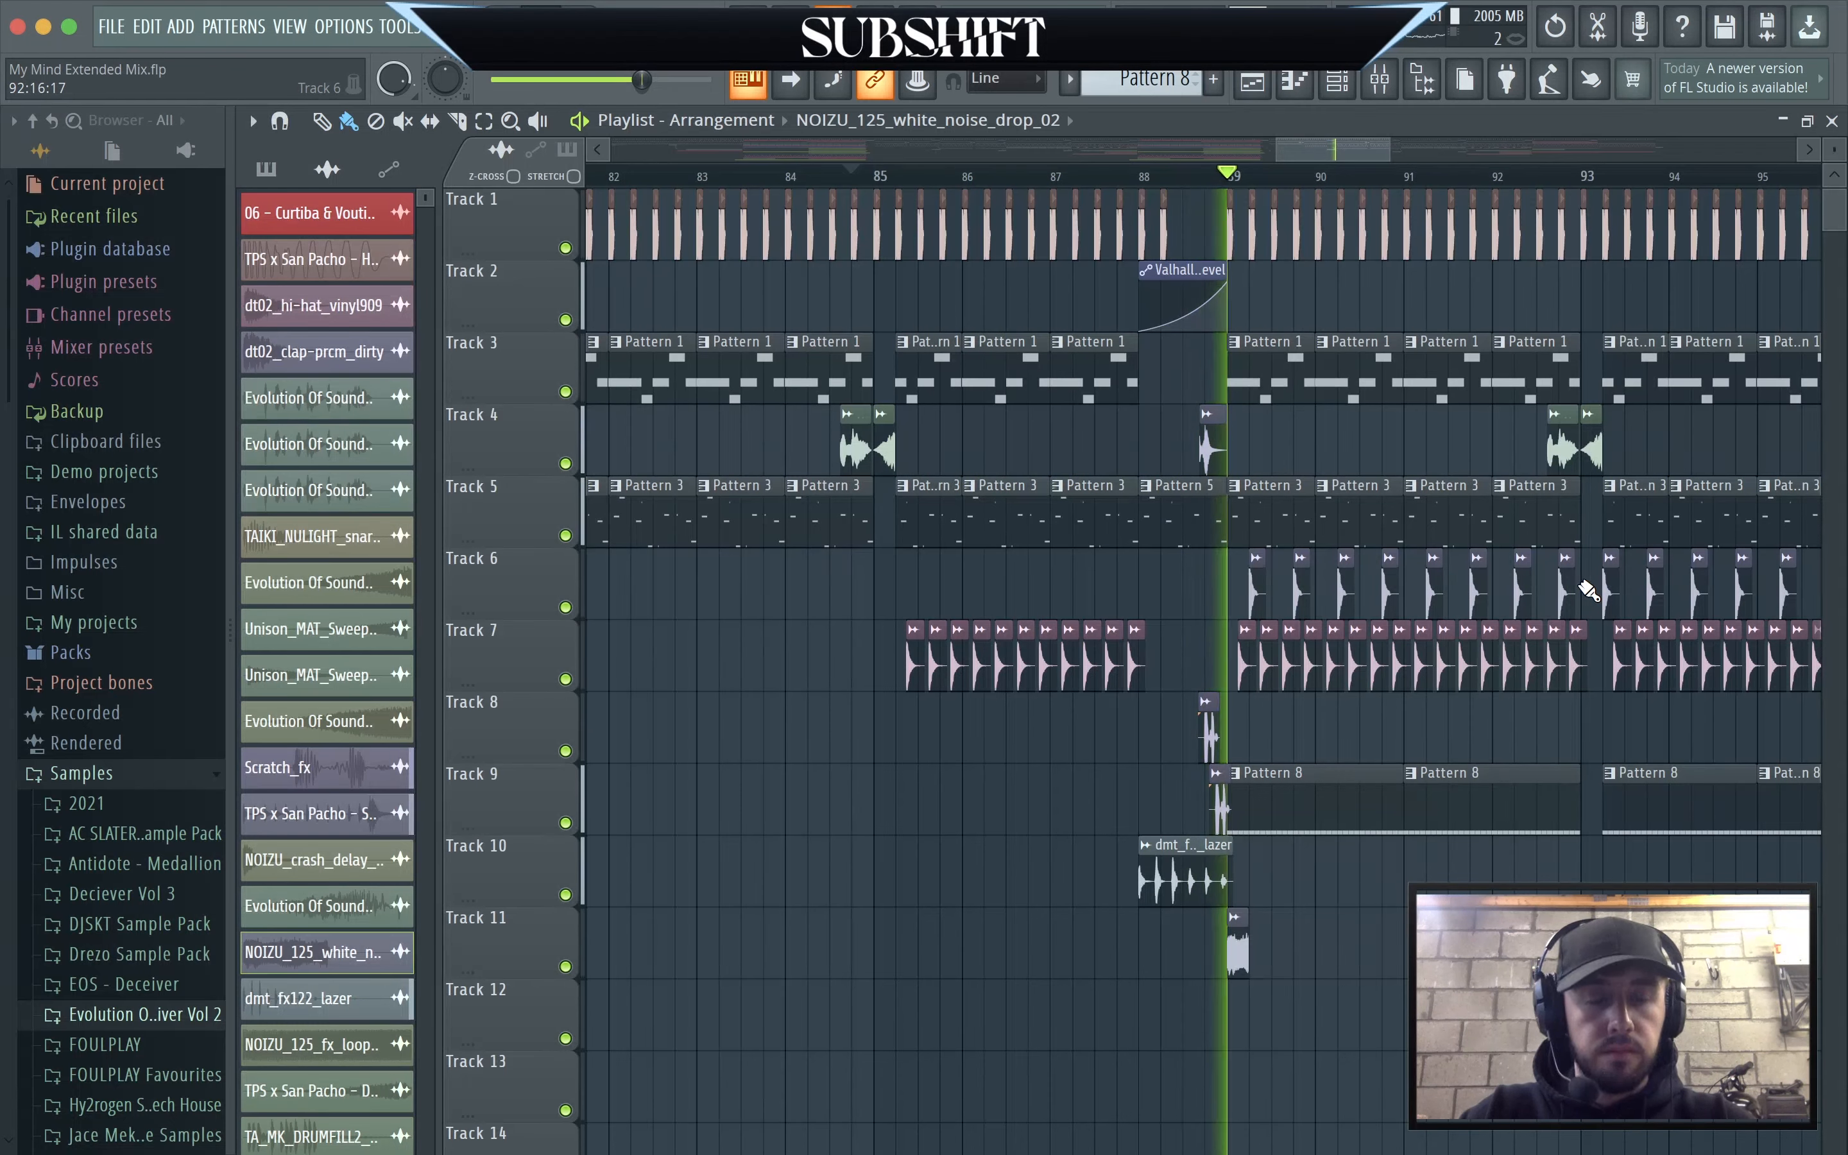
scroll(1592, 586, "down", 3)
scroll(1596, 611, "down", 3)
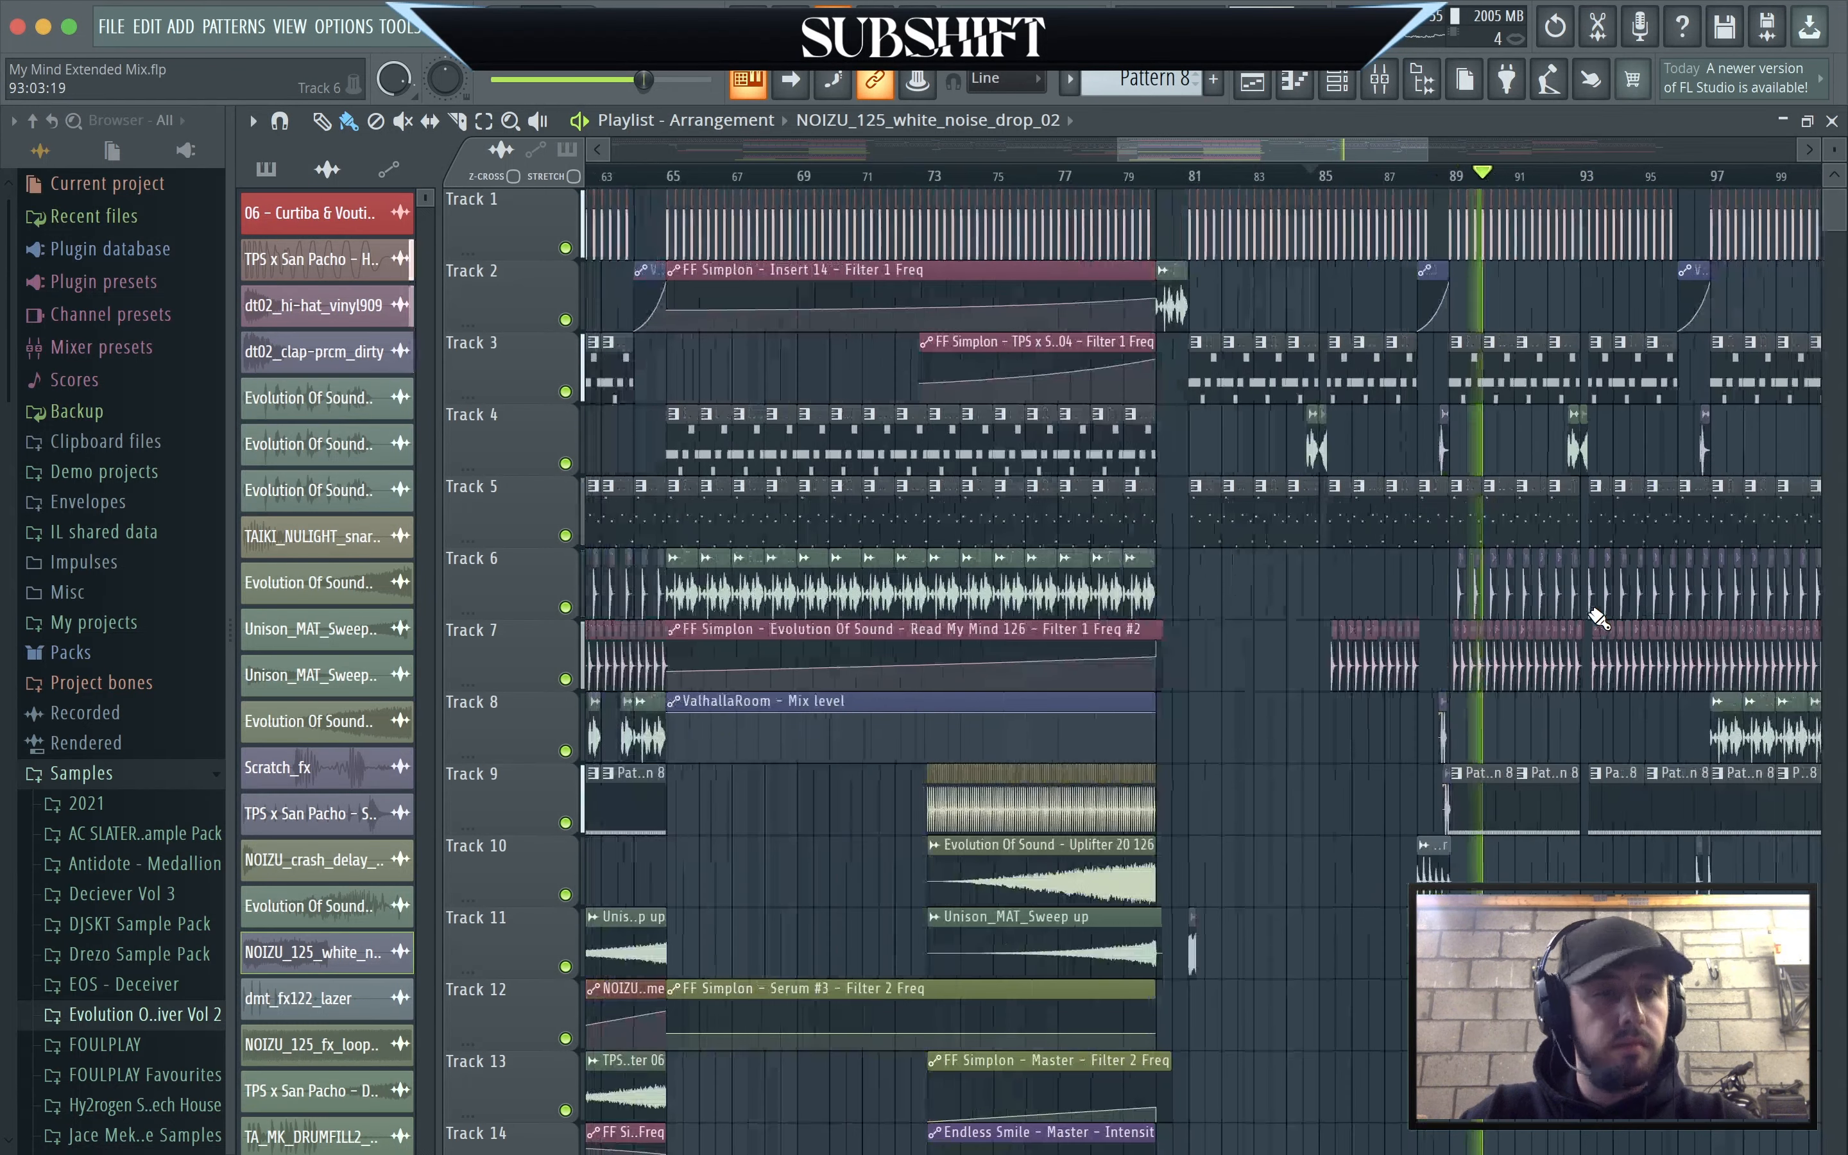
left_click_drag(1156, 144, 1197, 144)
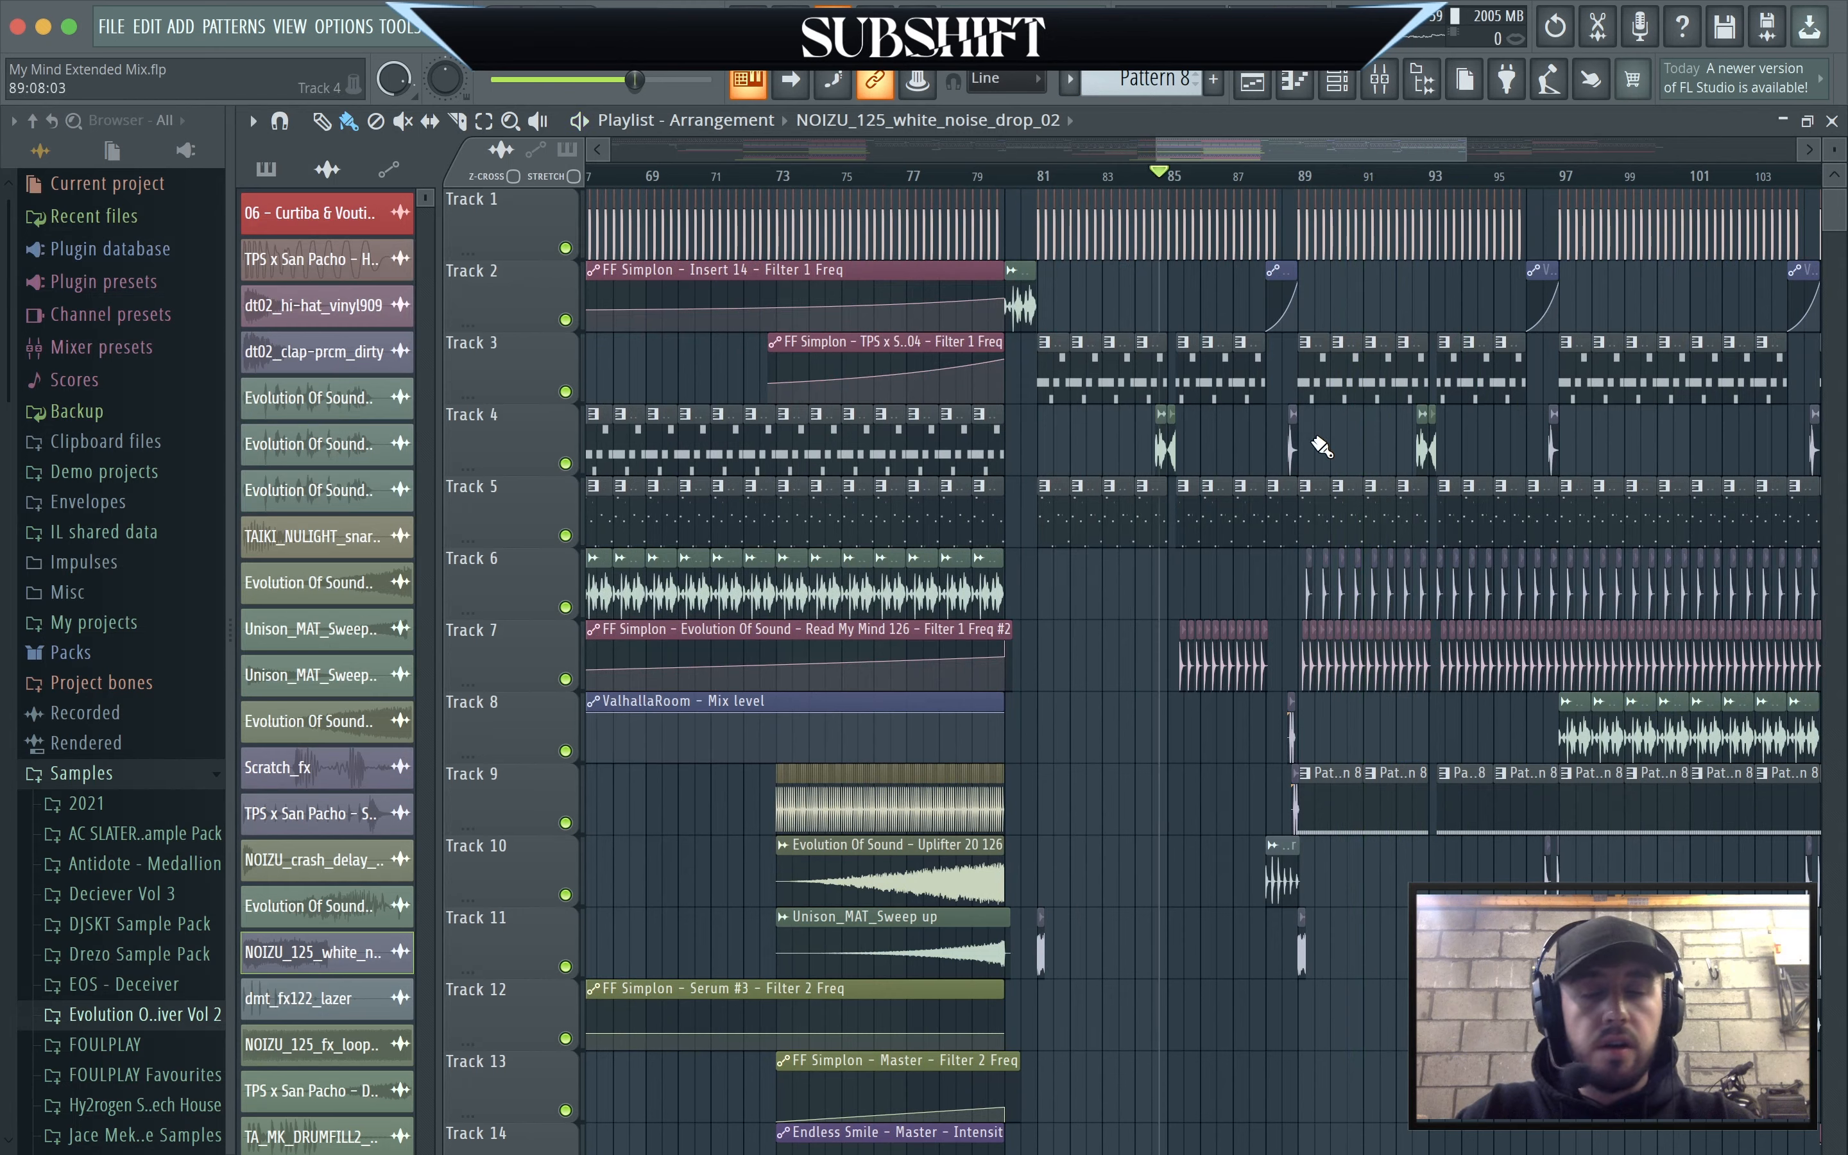
Place the playback position at bar 89 and examine the rest of the arrangement through the outro, including the lower tracks.
left_click(1291, 196)
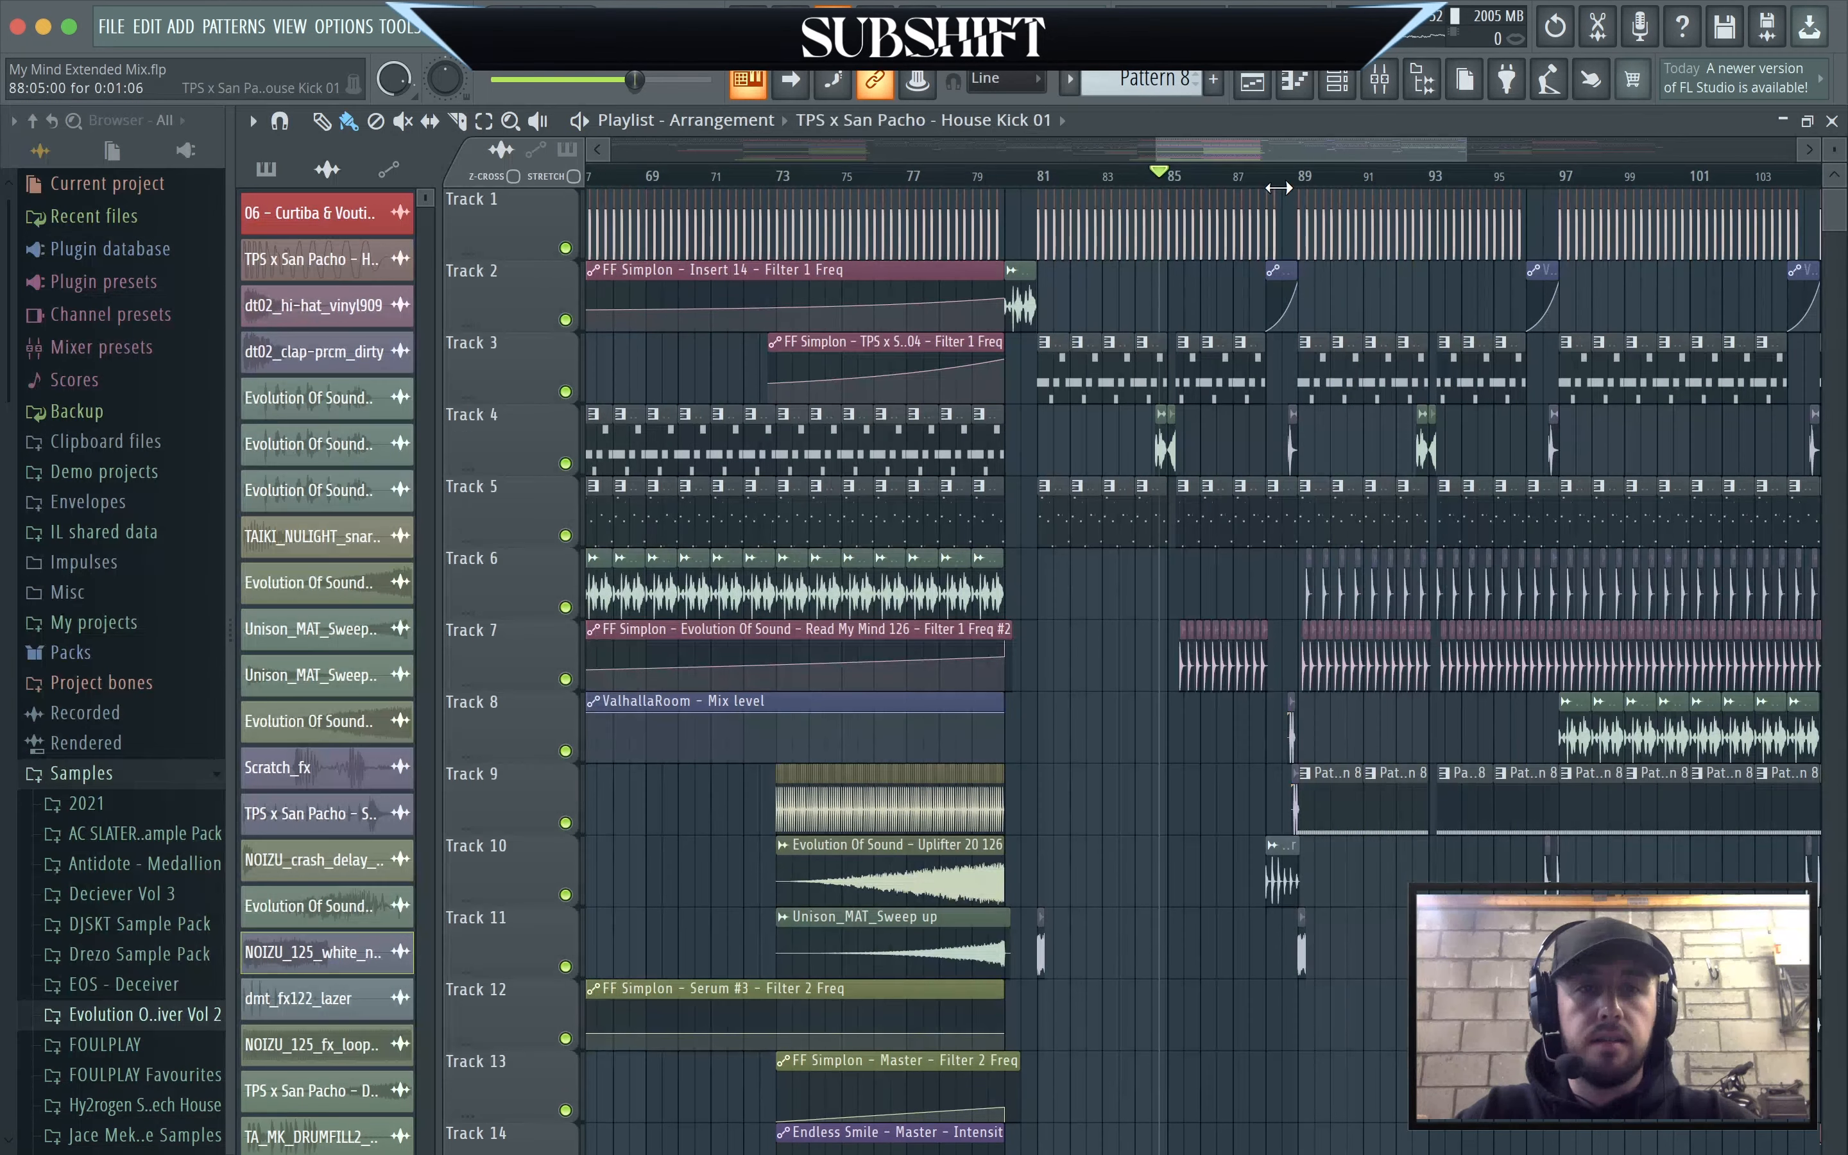
left_click(1297, 177)
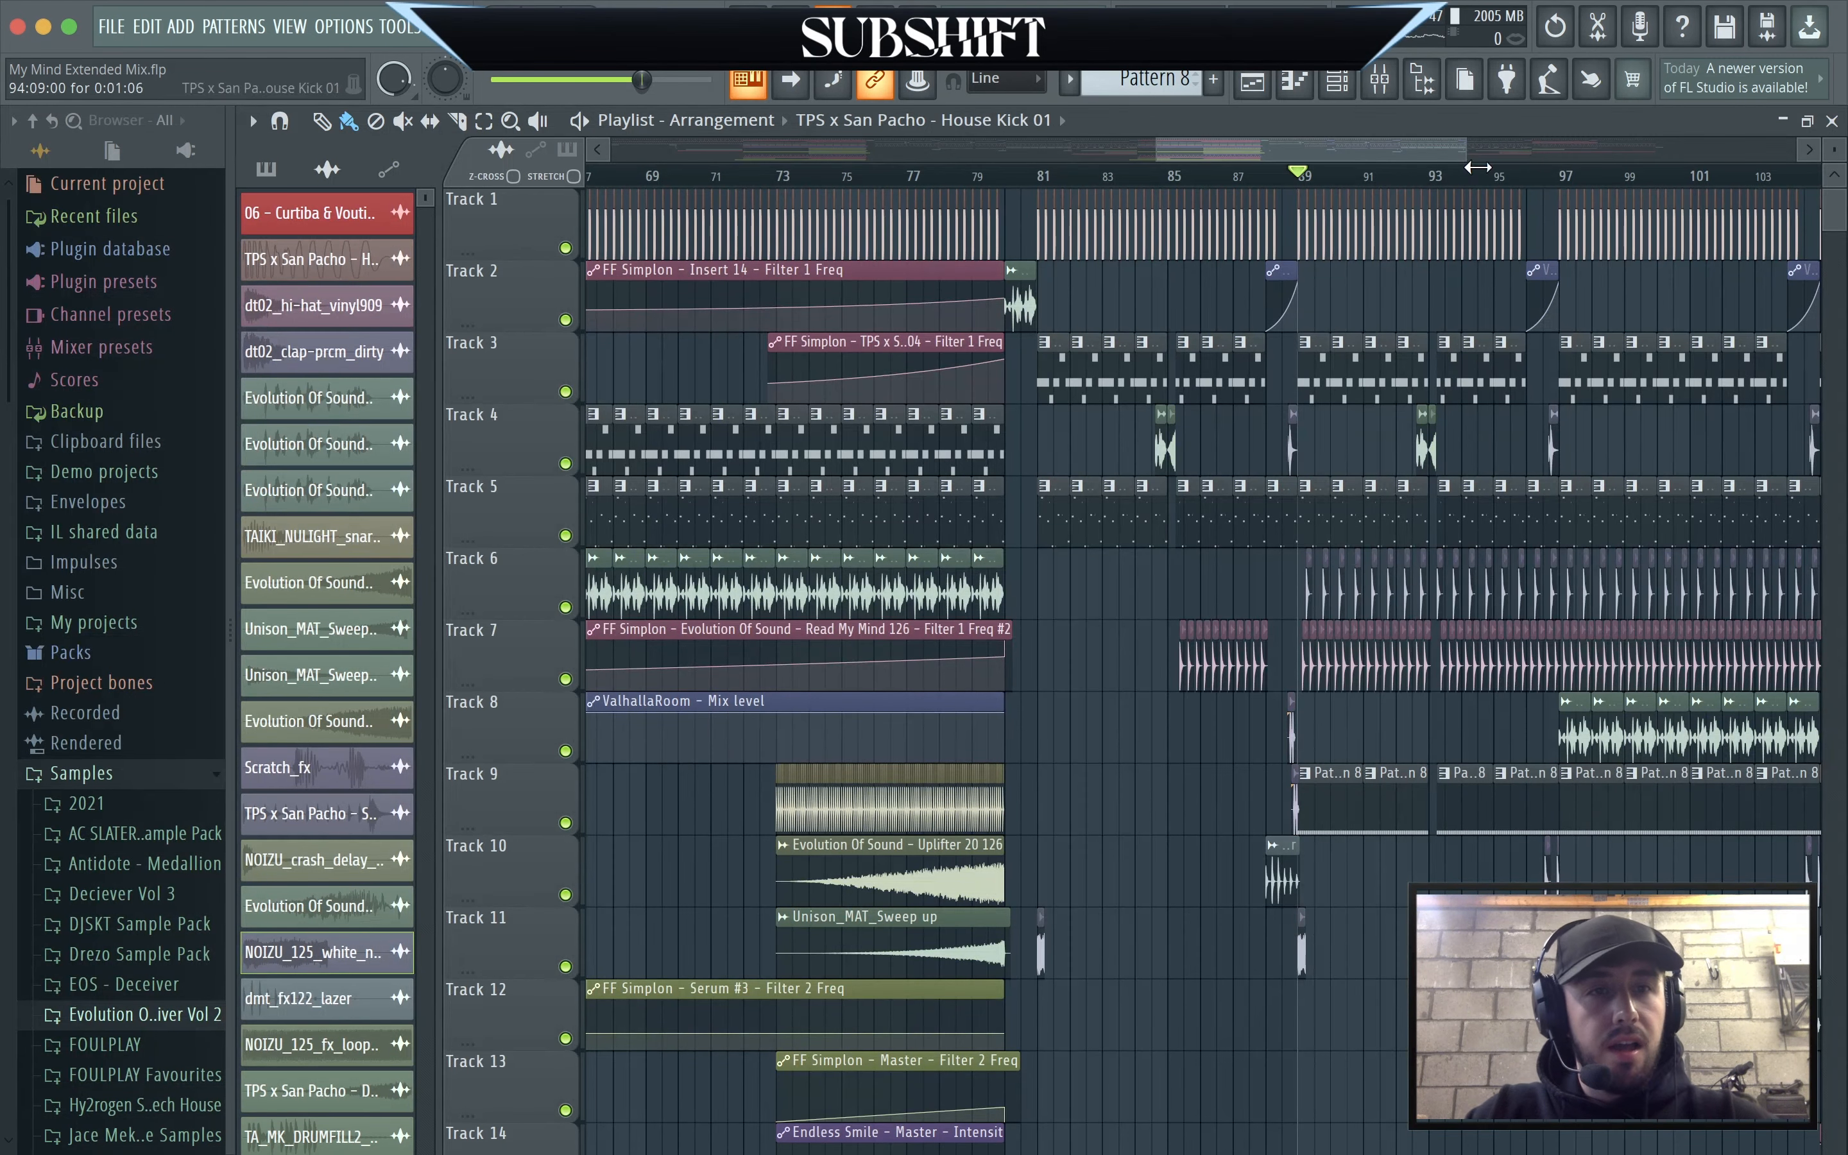
left_click_drag(1466, 150, 1682, 151)
scroll(1349, 369, "down", 4)
scroll(1351, 369, "down", 4)
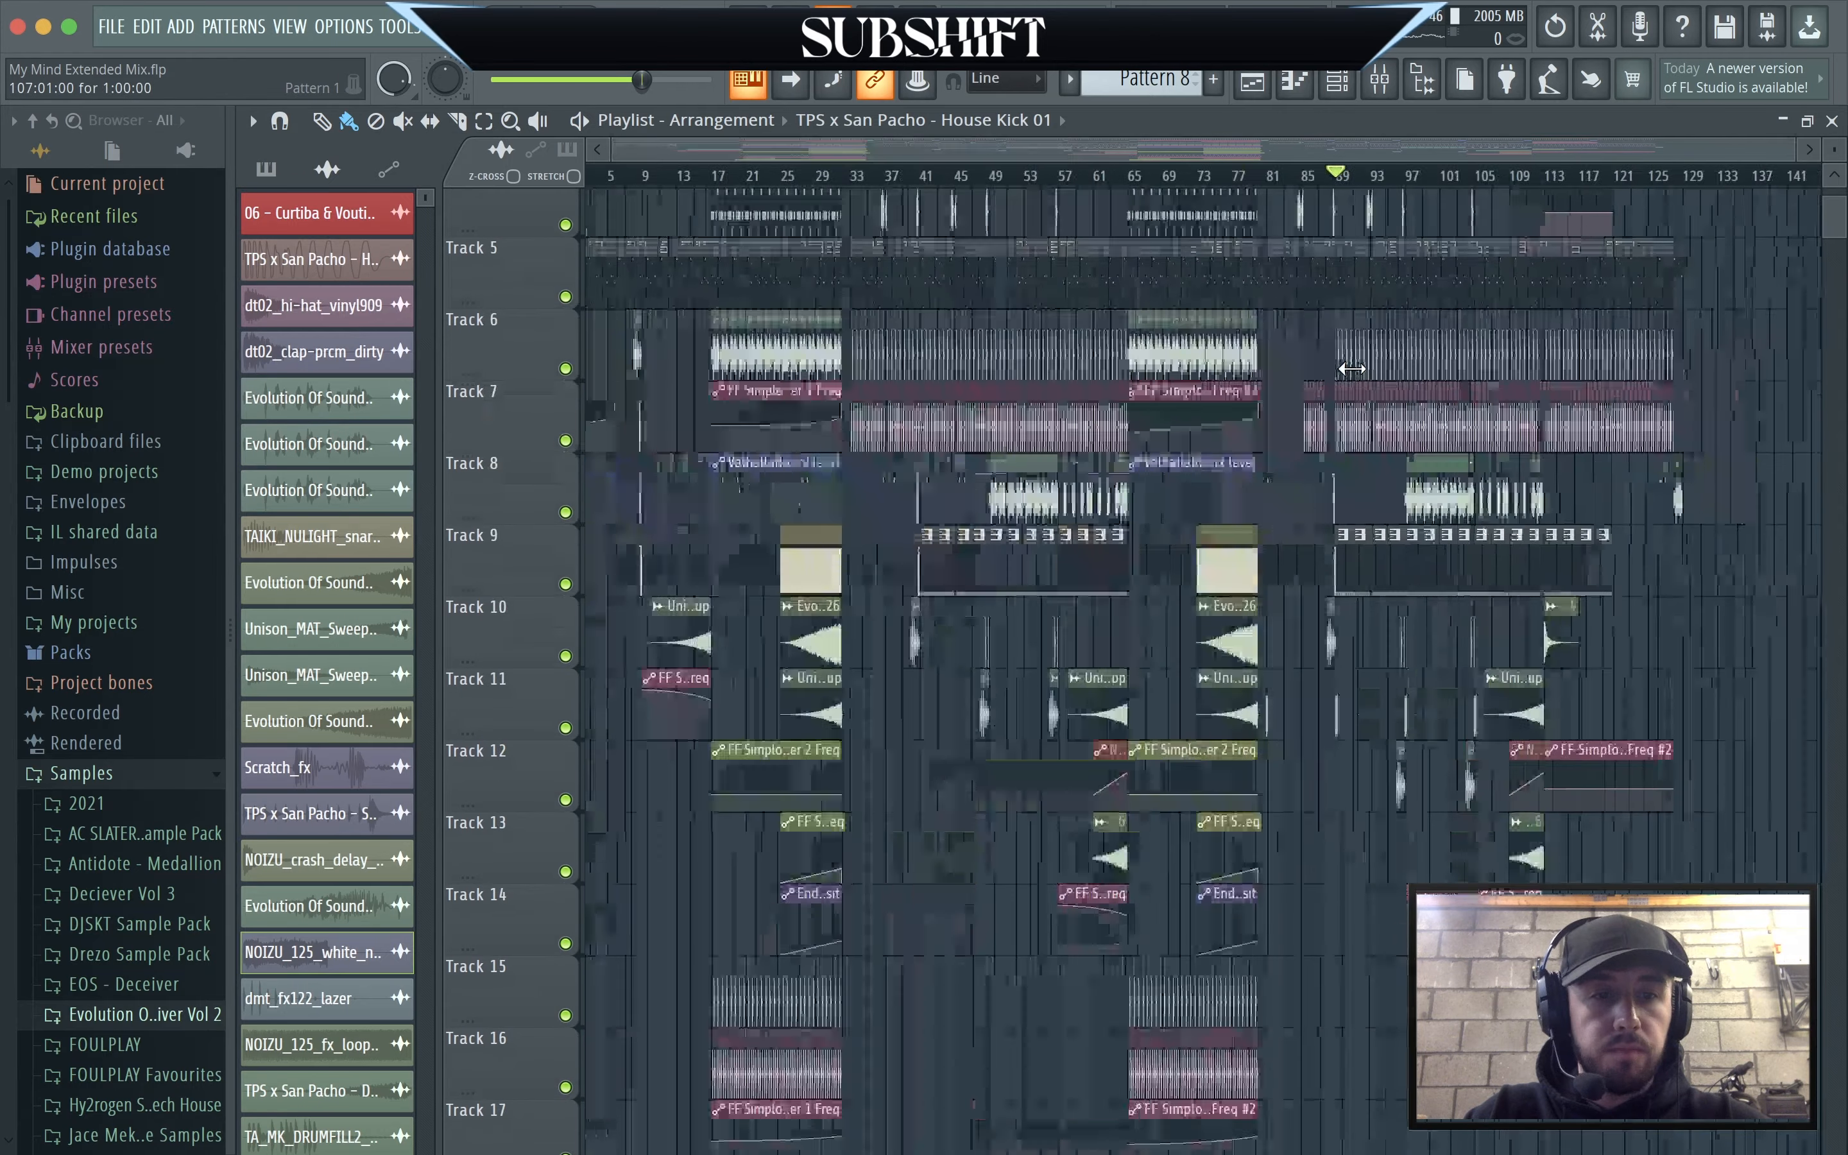
scroll(1451, 638, "up", 4)
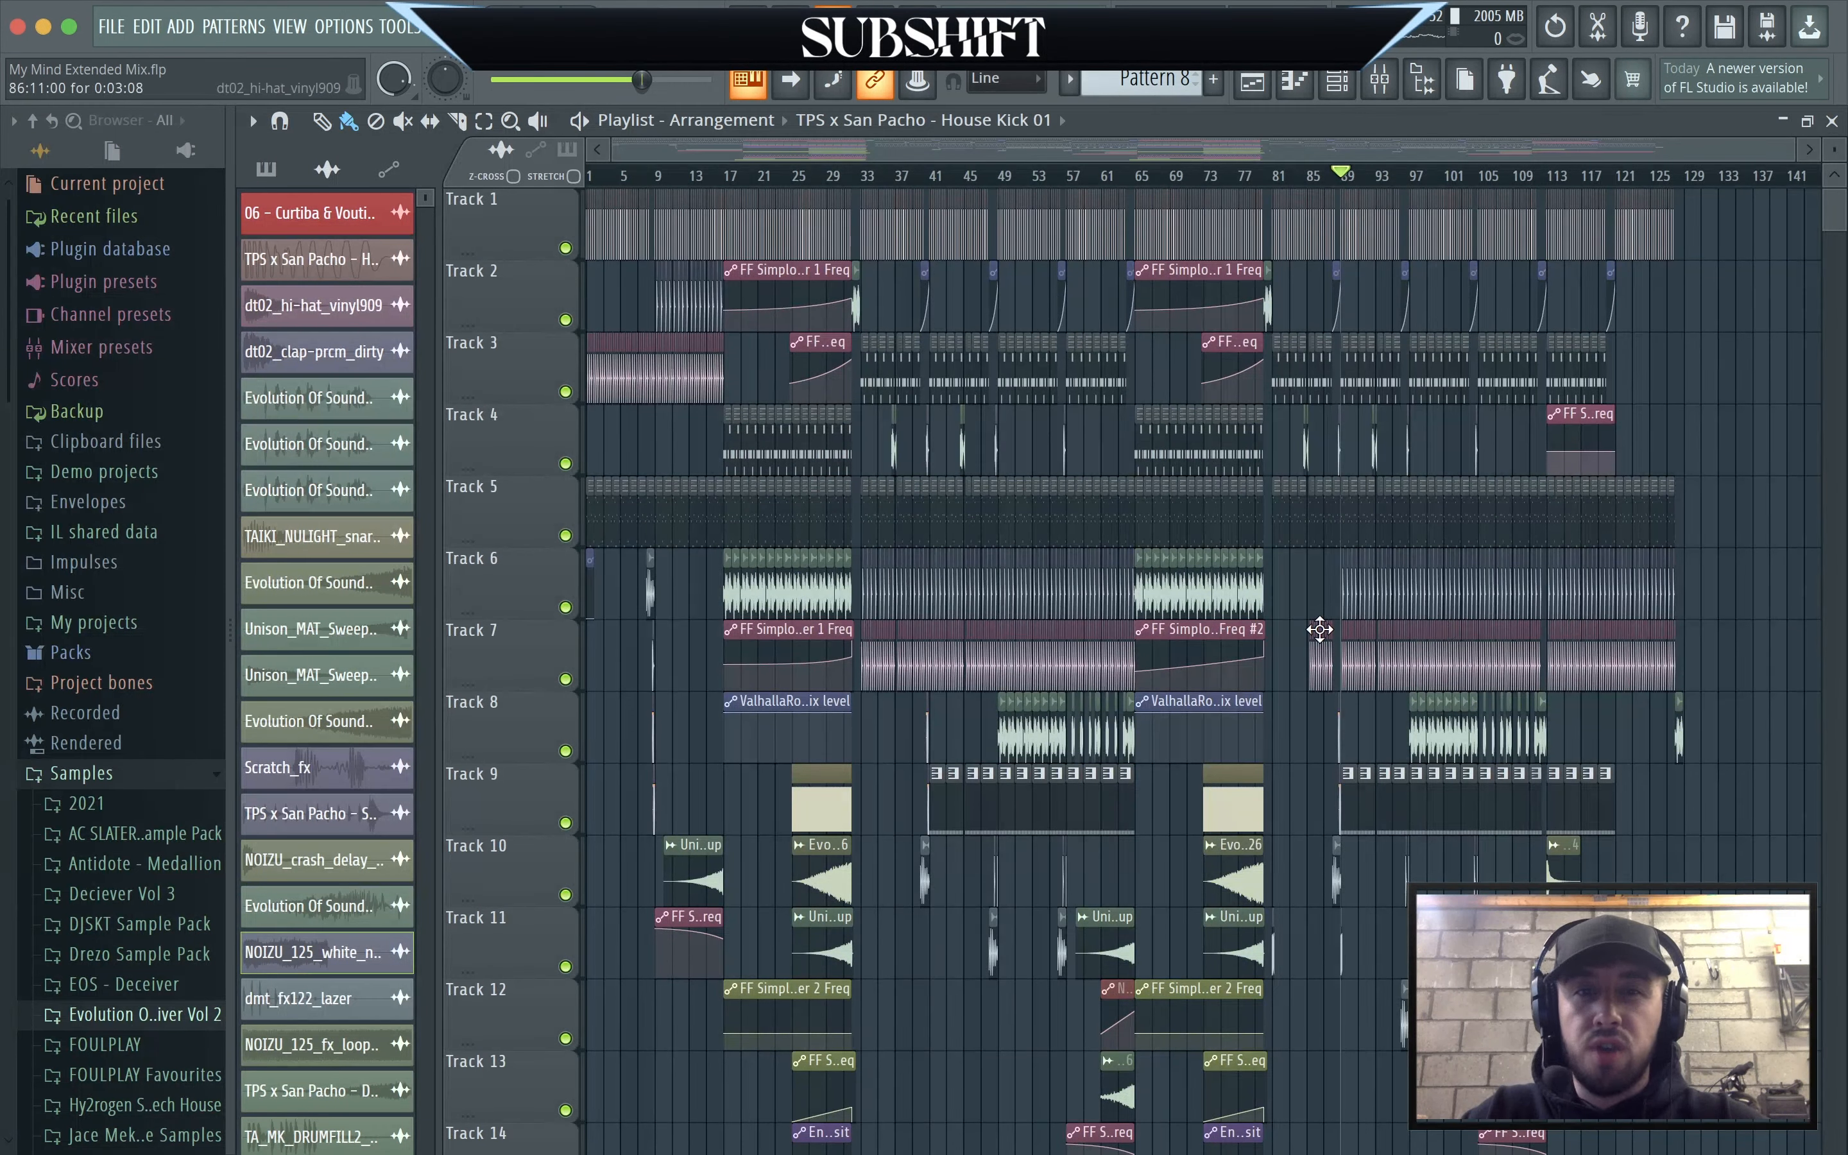
scroll(1319, 629, "up", 3)
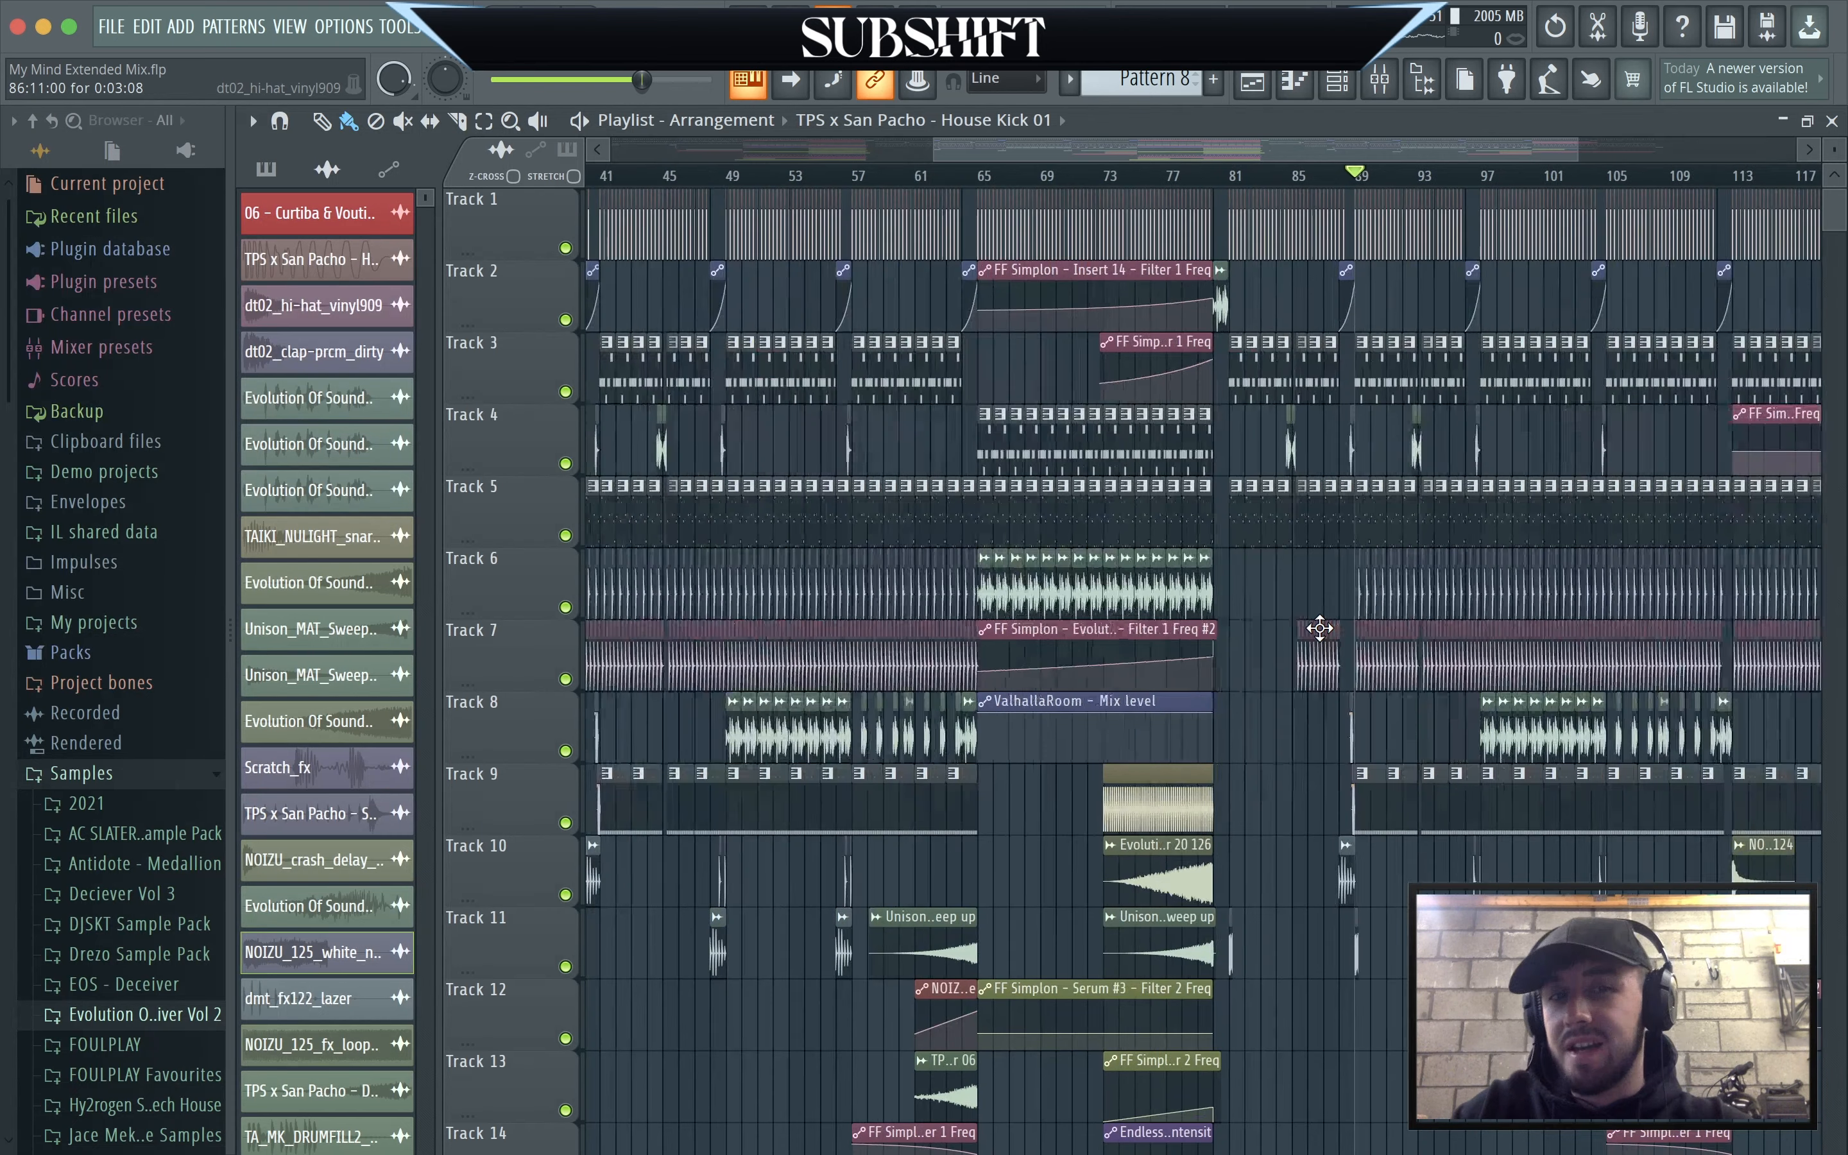
scroll(1319, 629, "down", 3)
Open the mixer and inspect the effect slots of the Master, Insert 15 and SYNTHS tracks.
left_click(1381, 79)
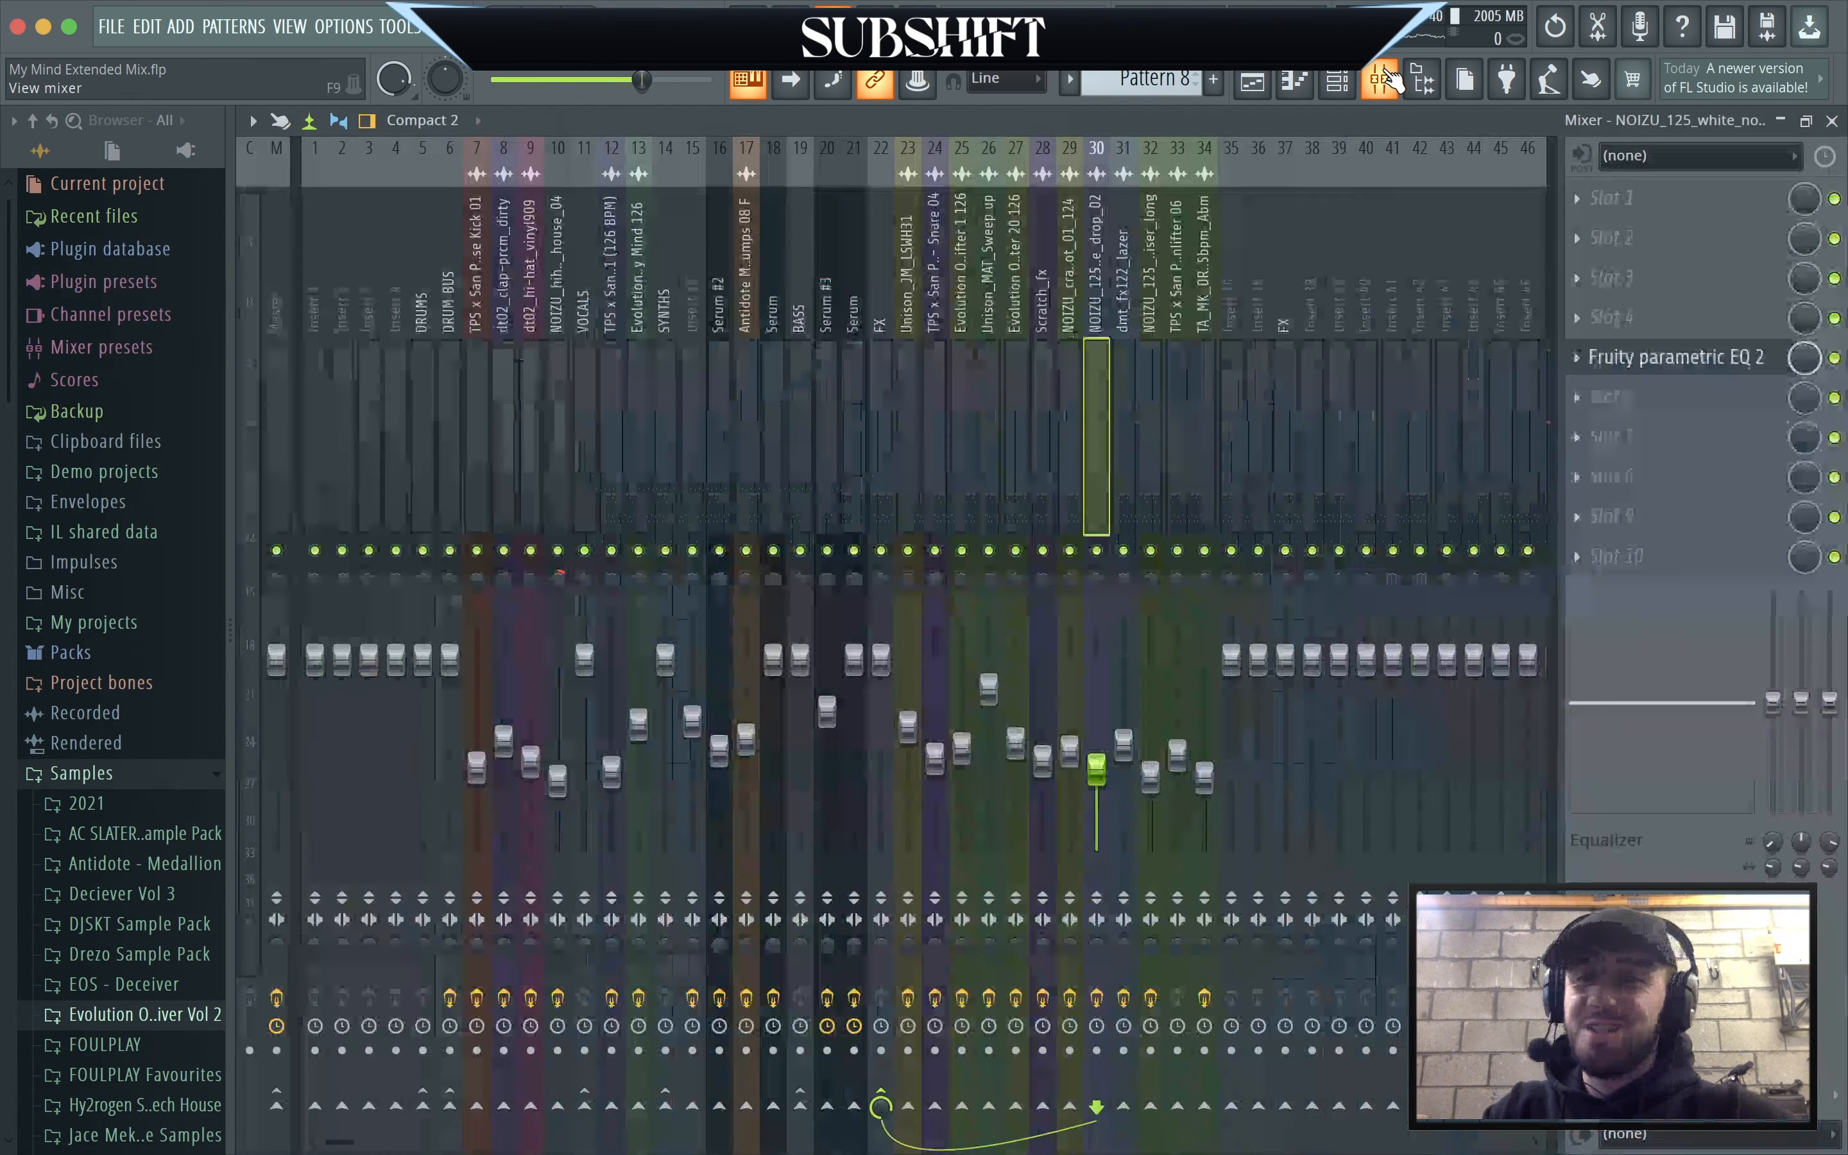
left_click(281, 354)
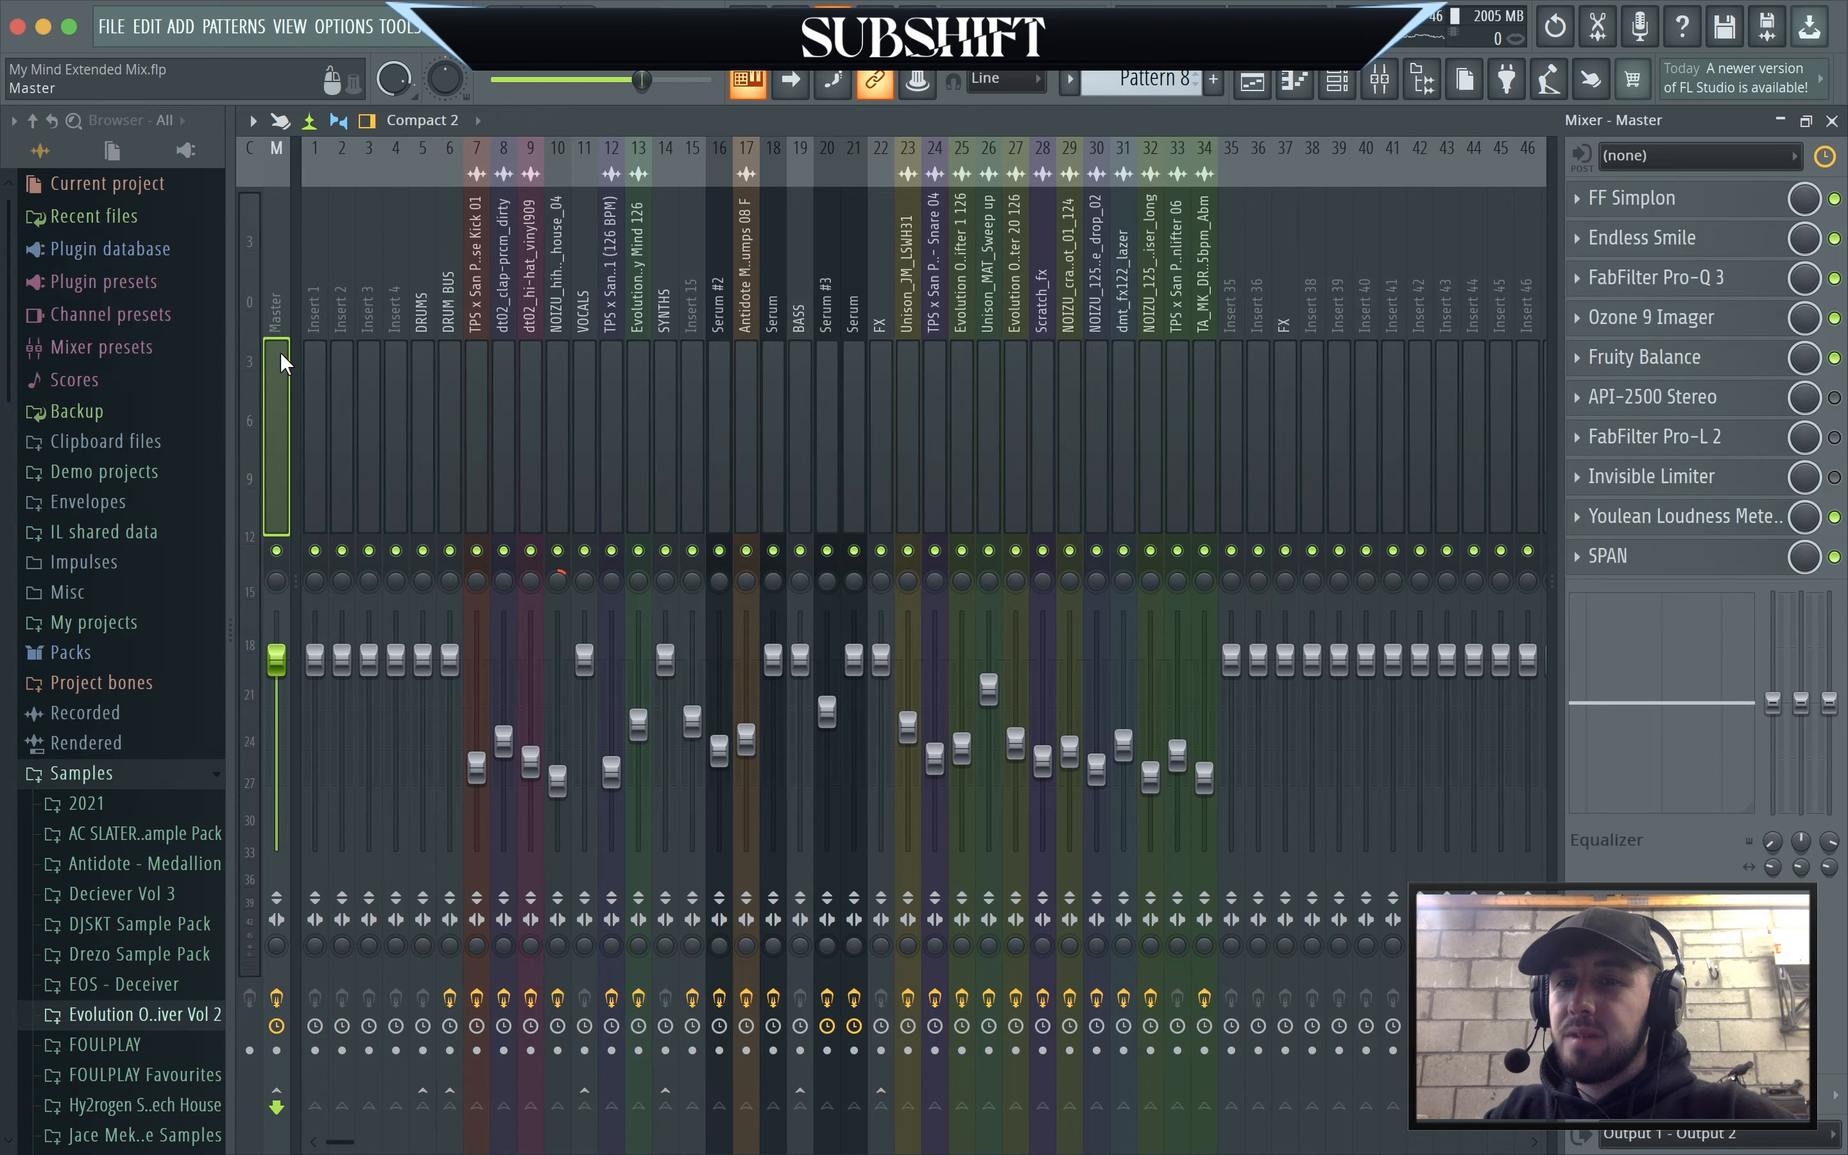
left_click(691, 372)
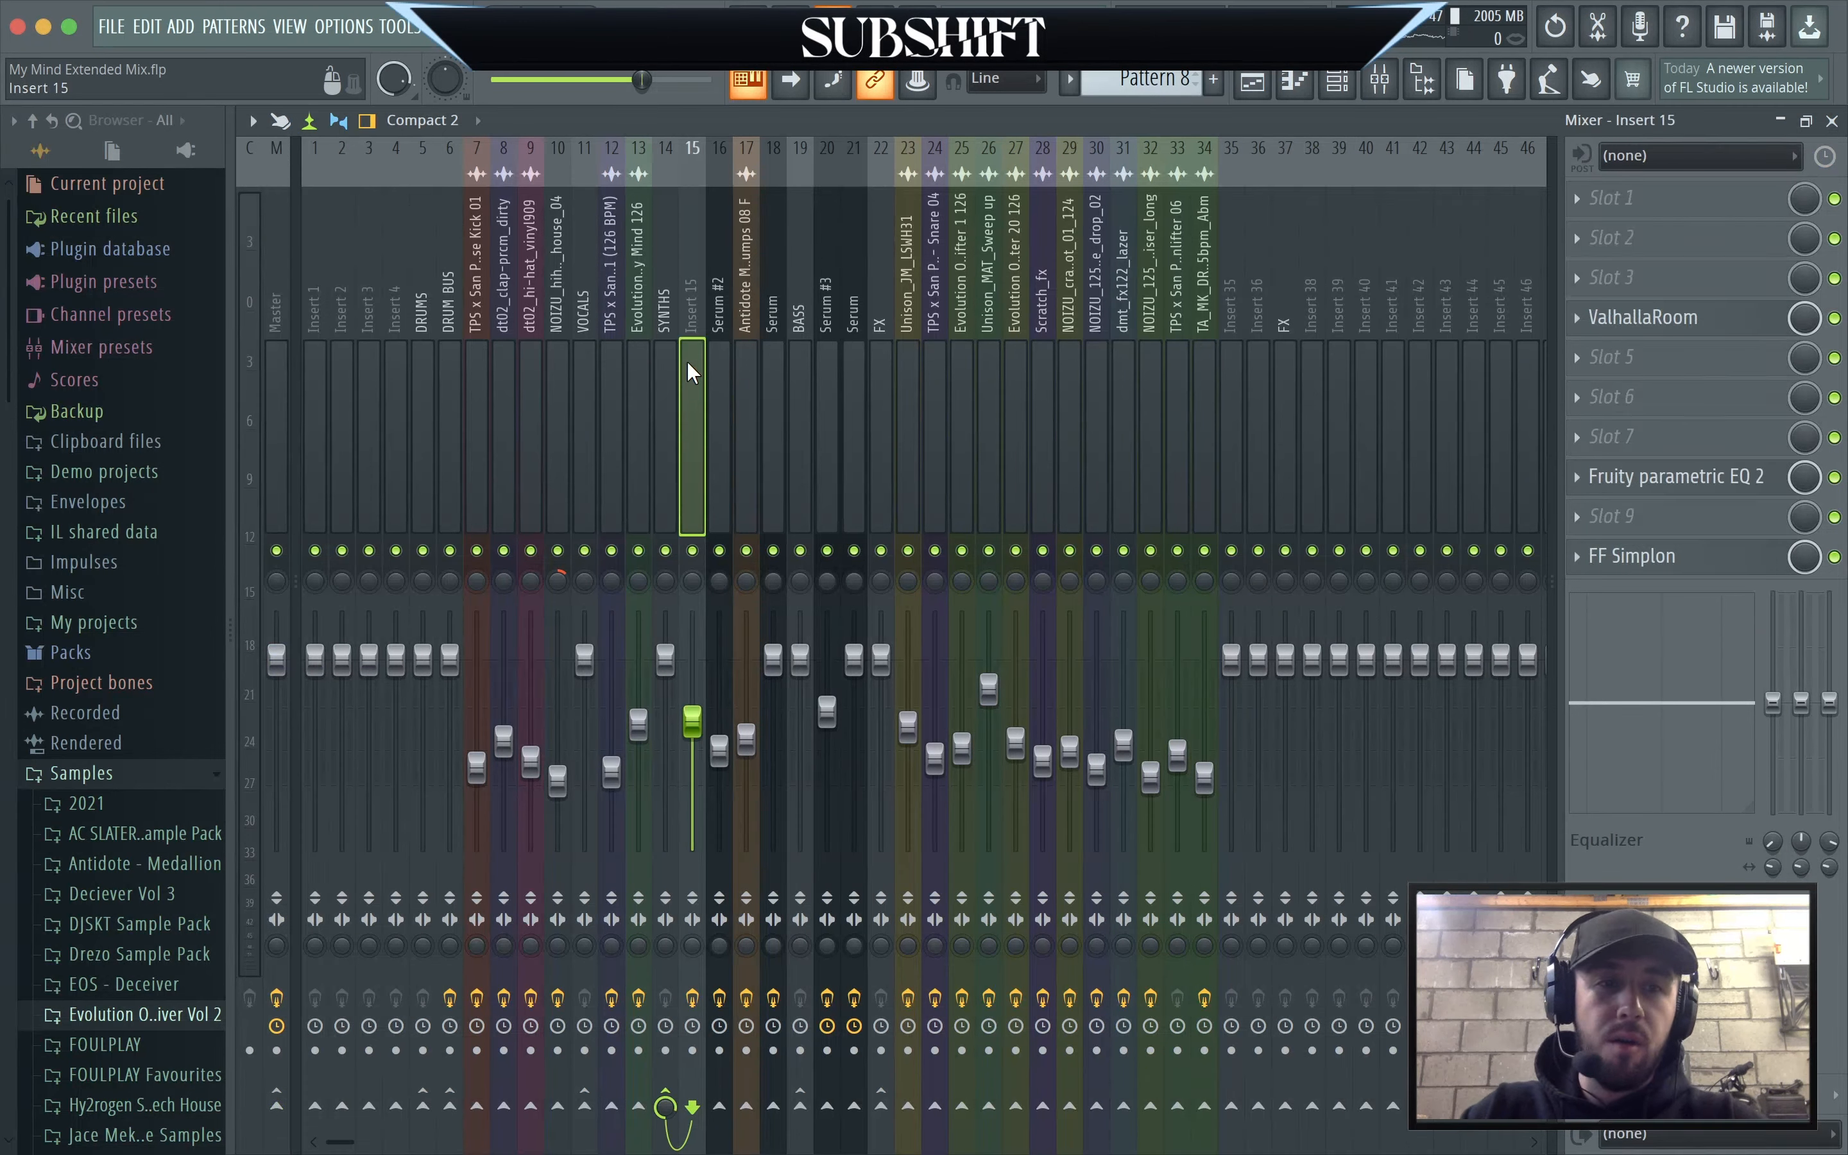
left_click(673, 362)
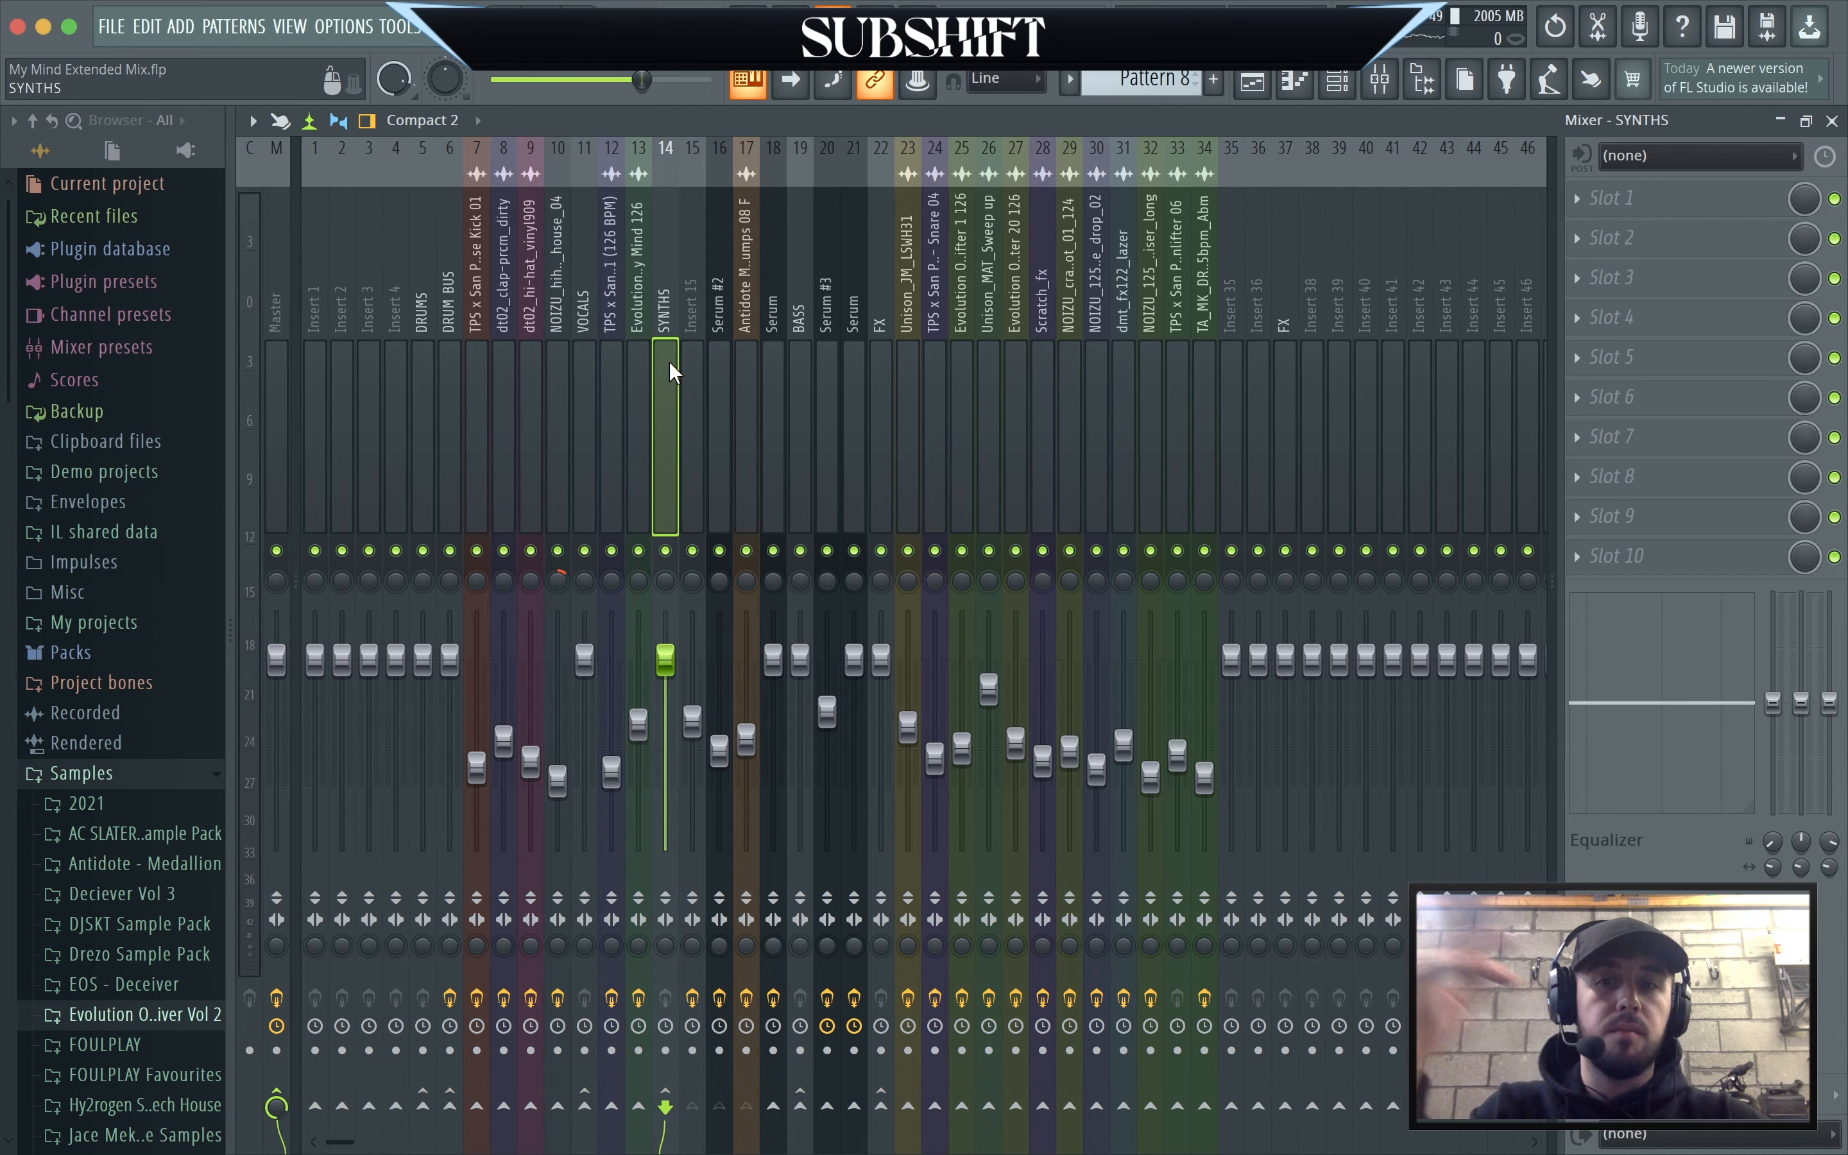
Remove the Youlean Loudness Meter effect from slot 9 of the Master track.
left_click(273, 425)
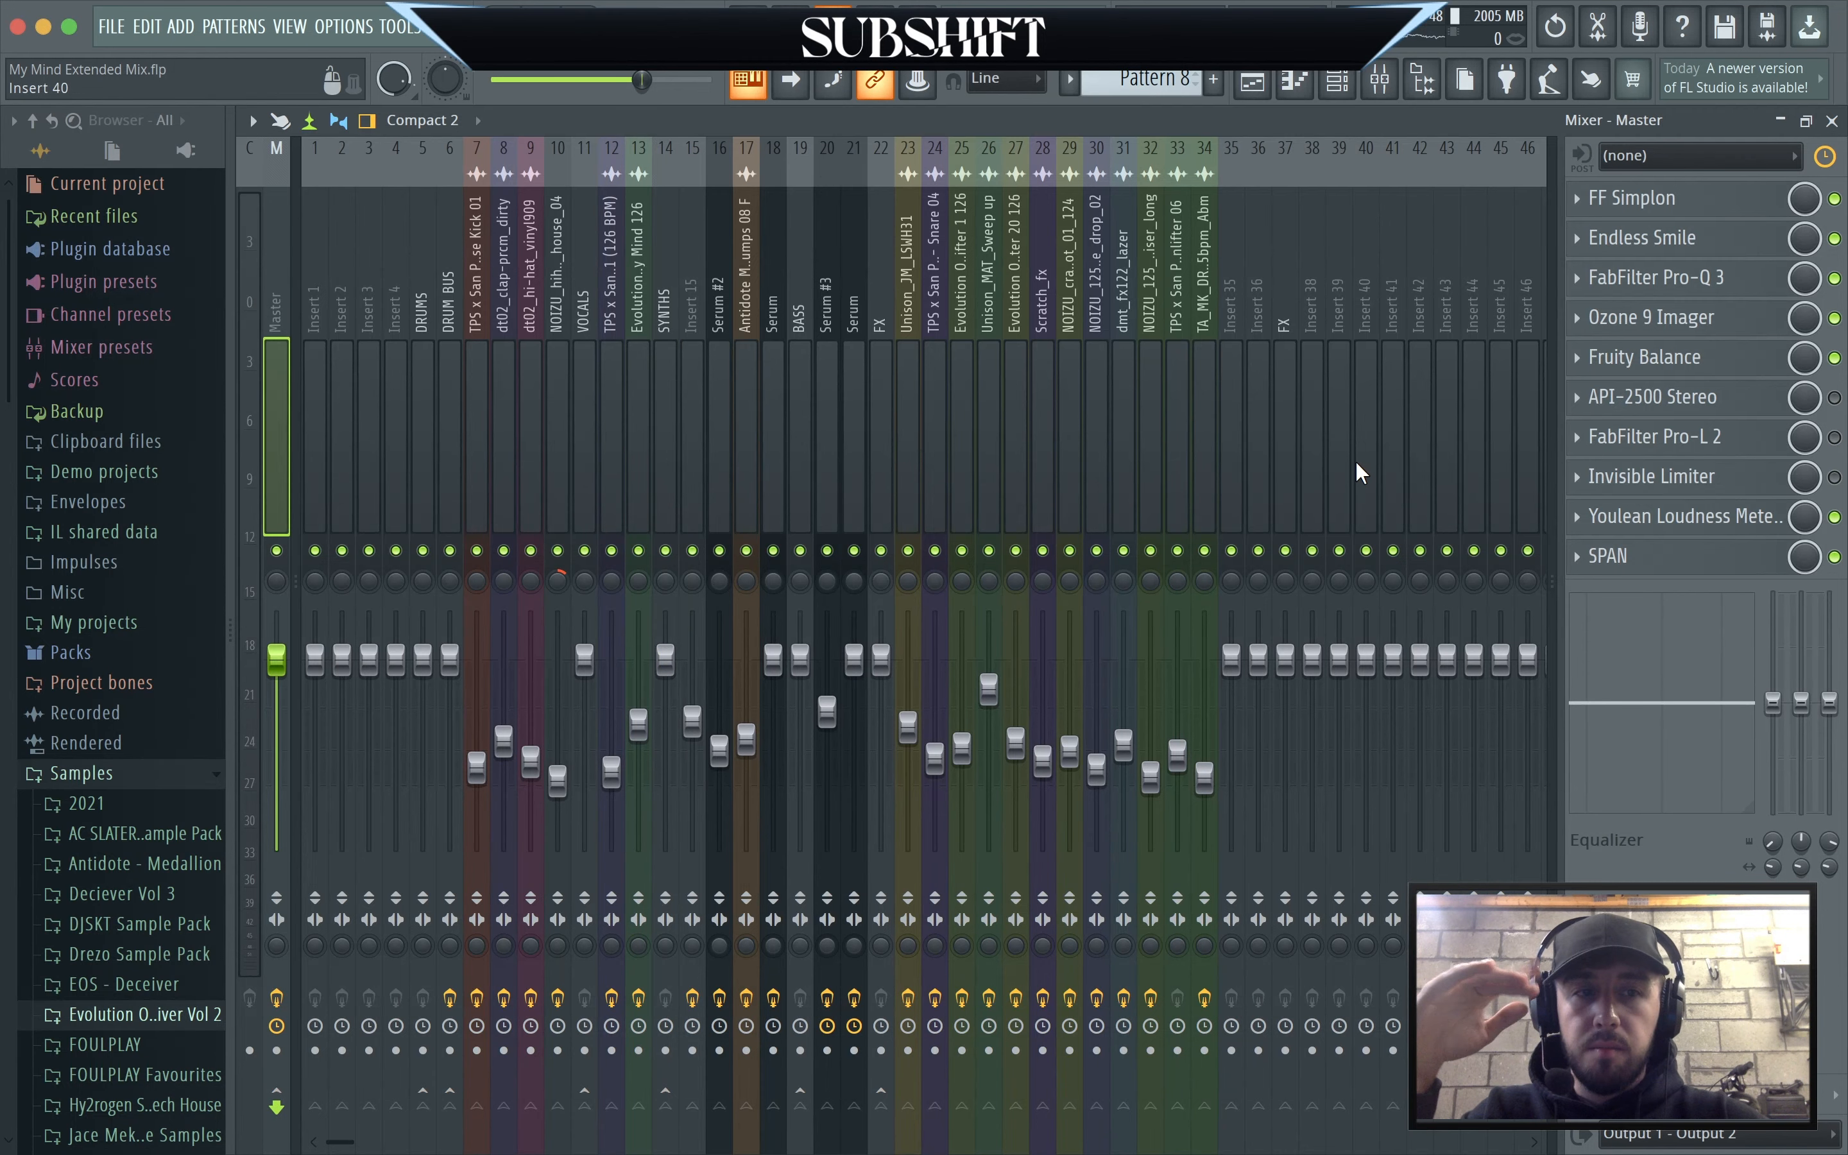
left_click(1576, 517)
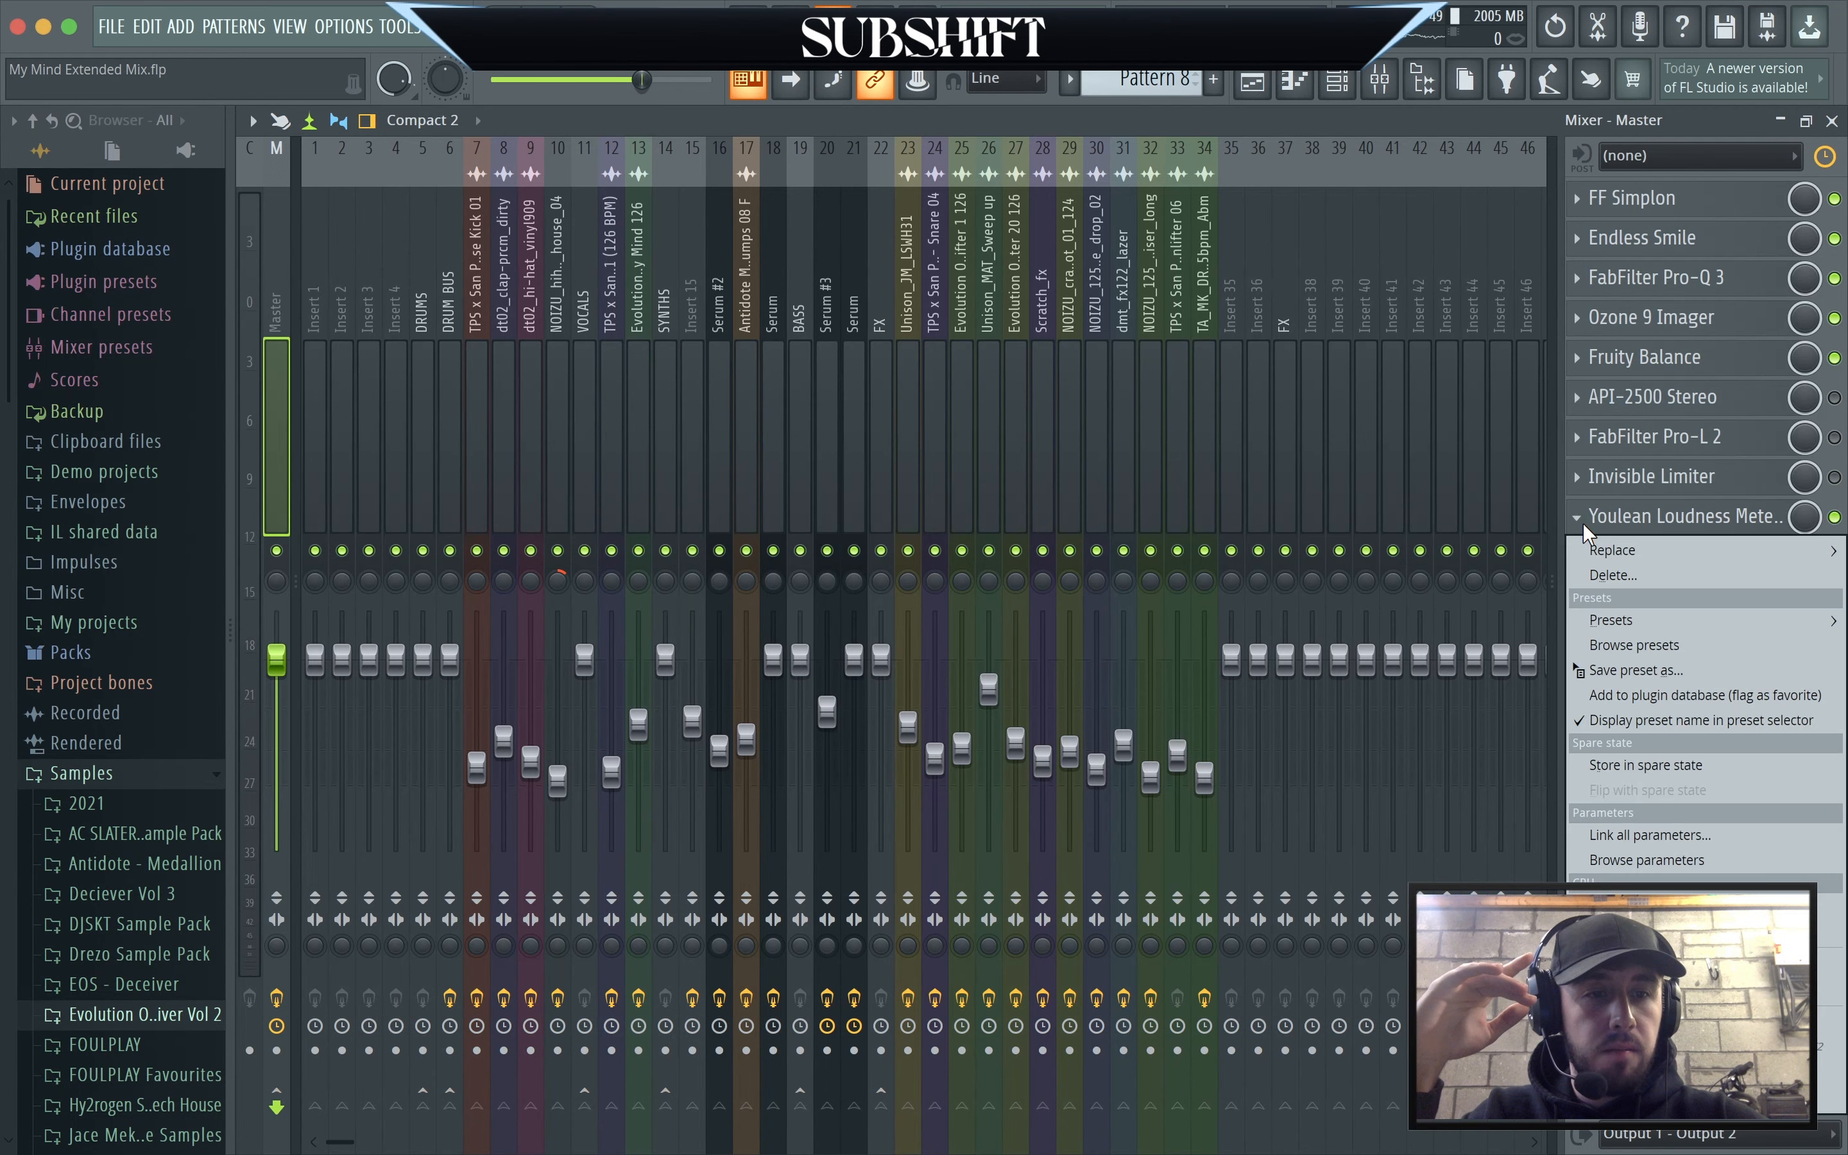
left_click(1610, 574)
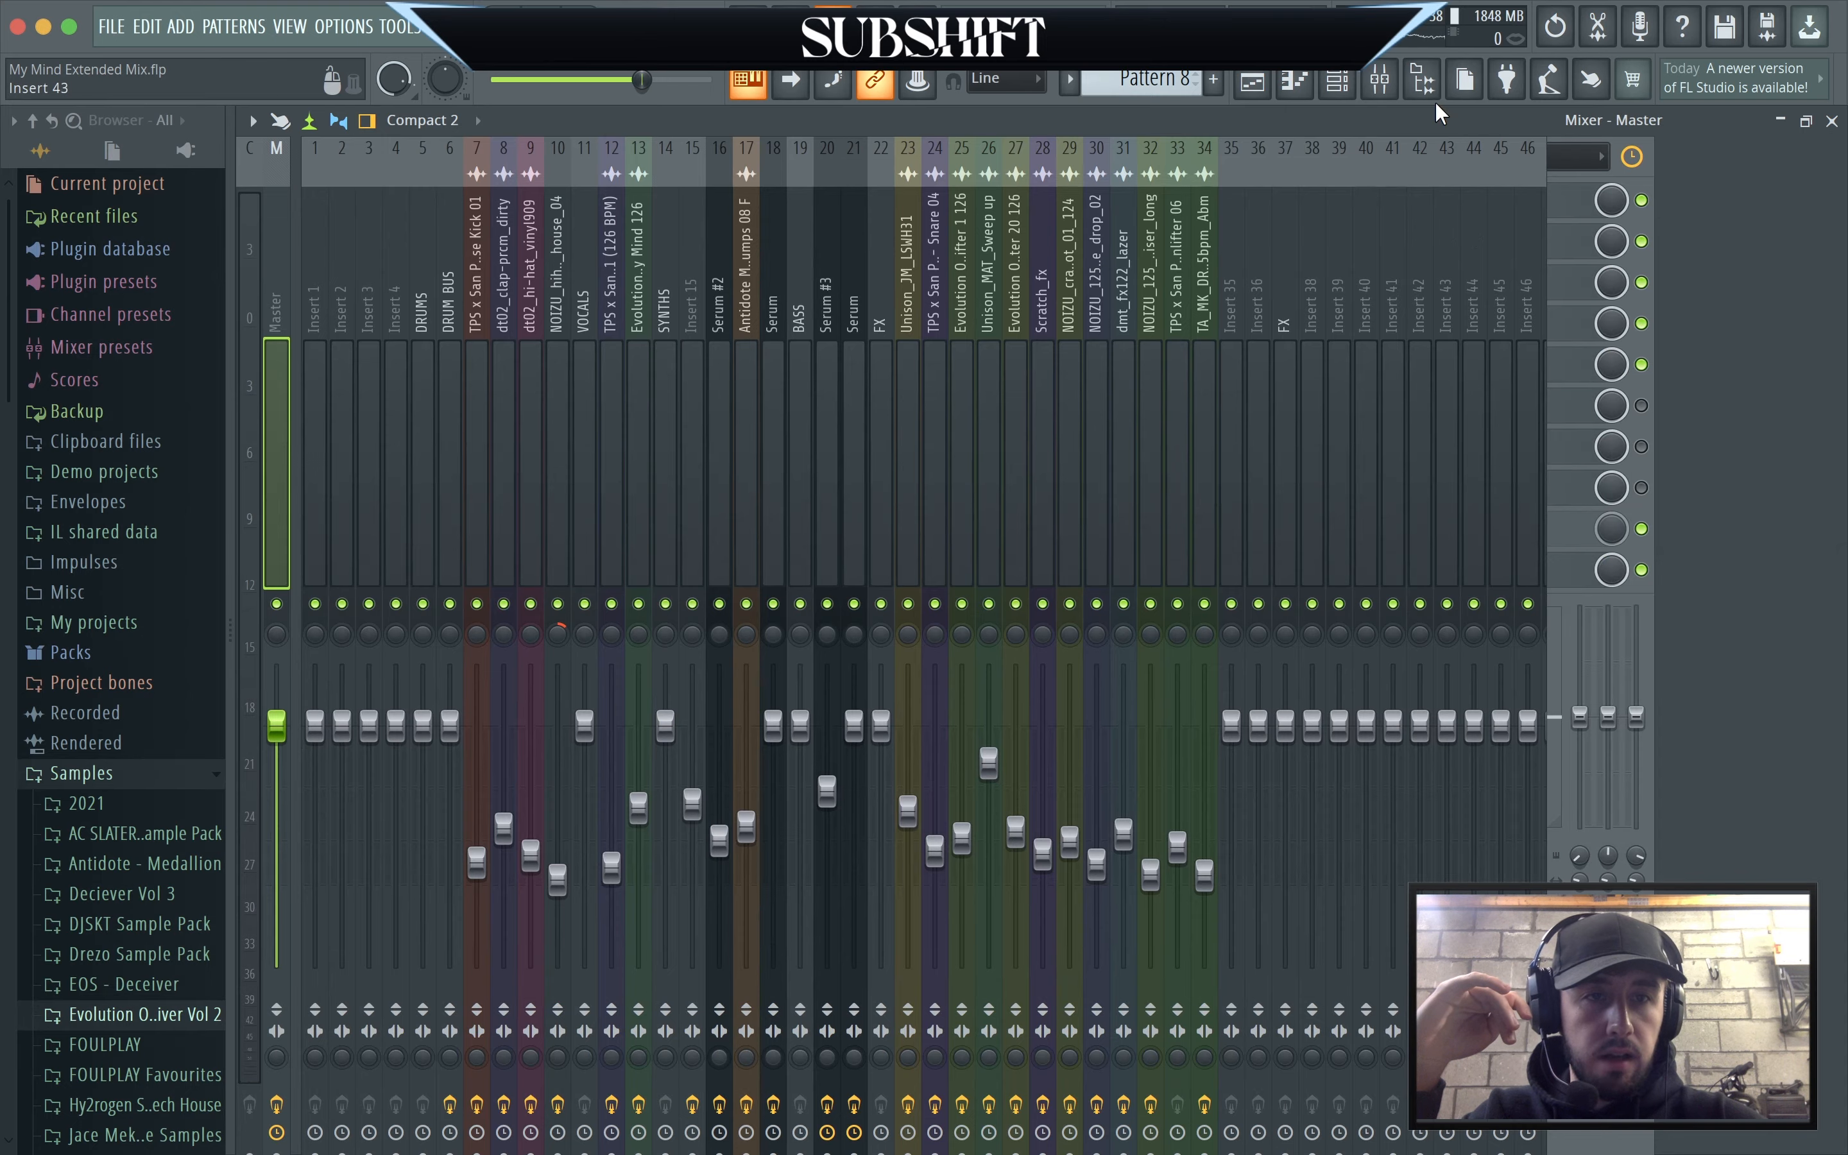
double_click(1435, 112)
double_click(1192, 167)
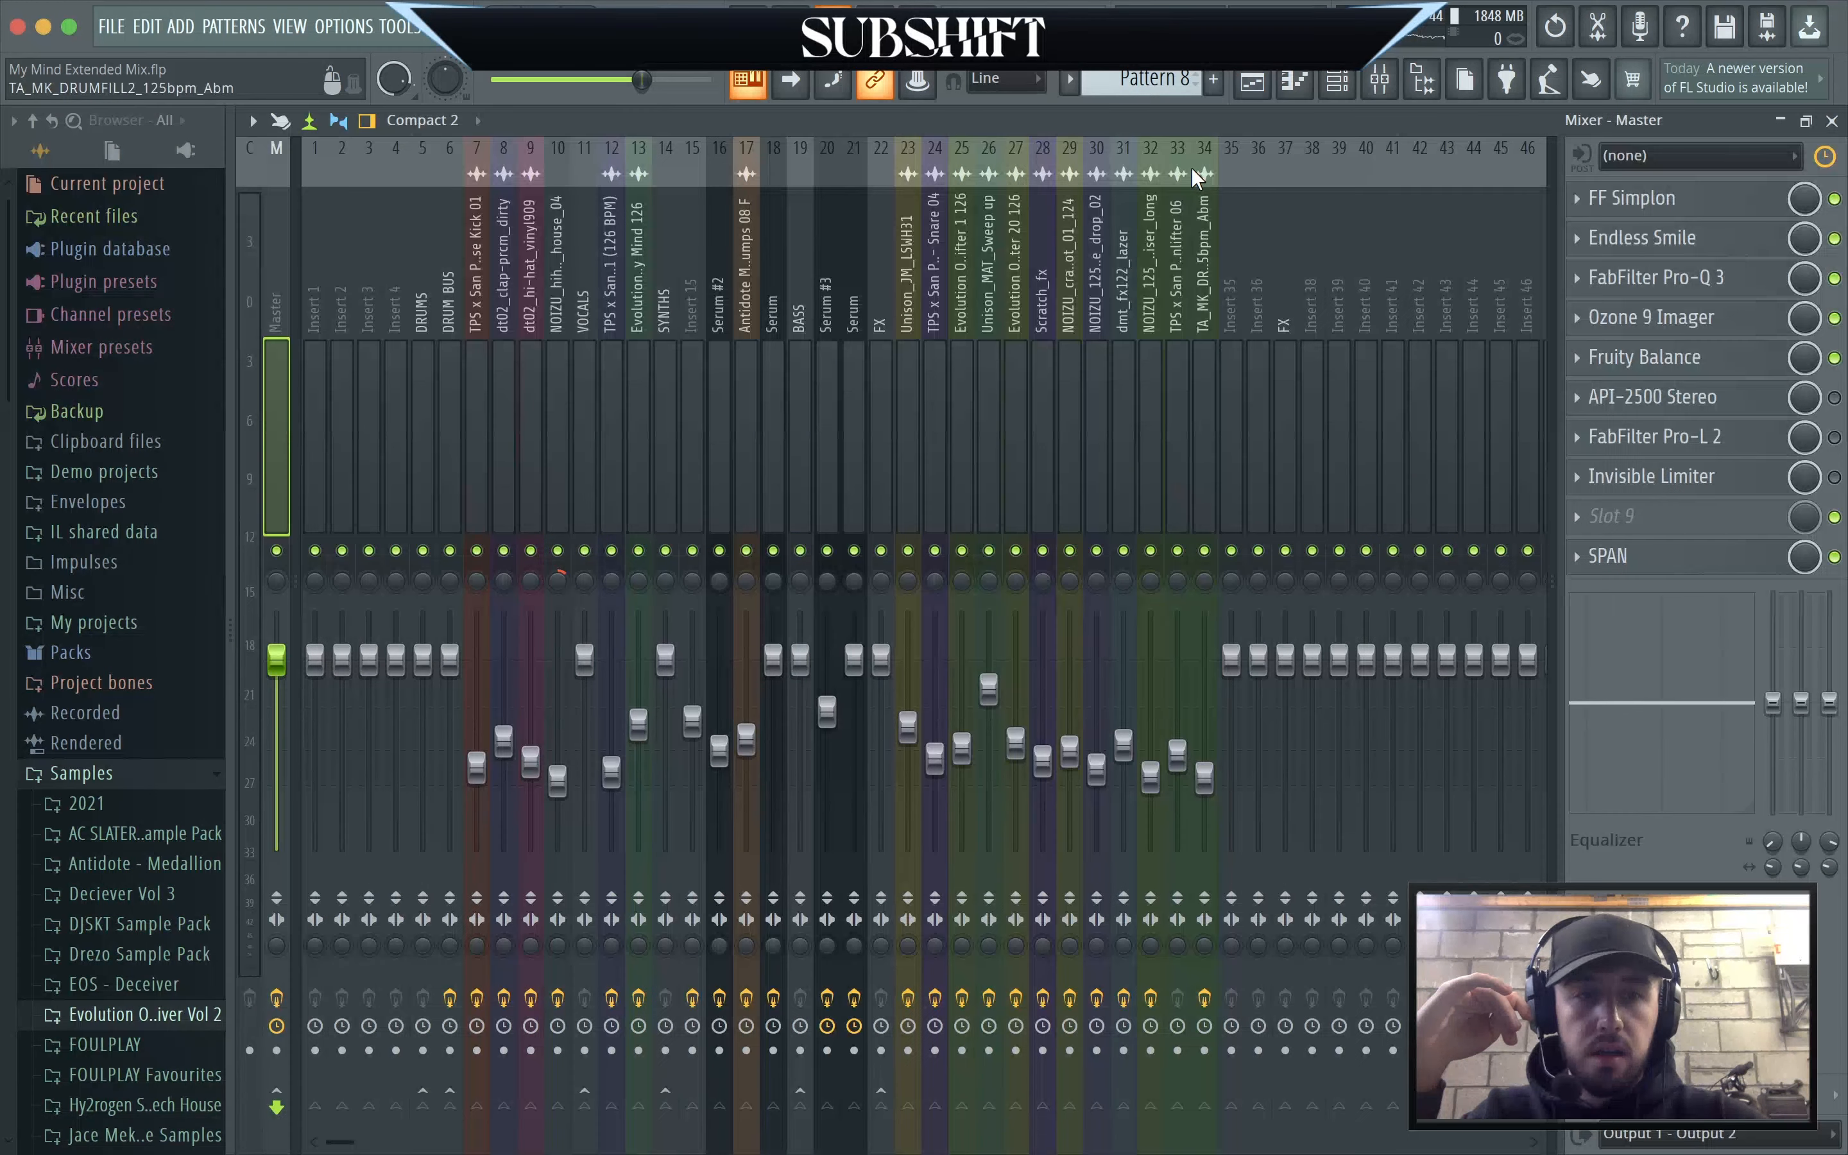
Load the REFERENCE plugin into the Master track's empty slot 9, view its interface and close its window.
left_click(1590, 507)
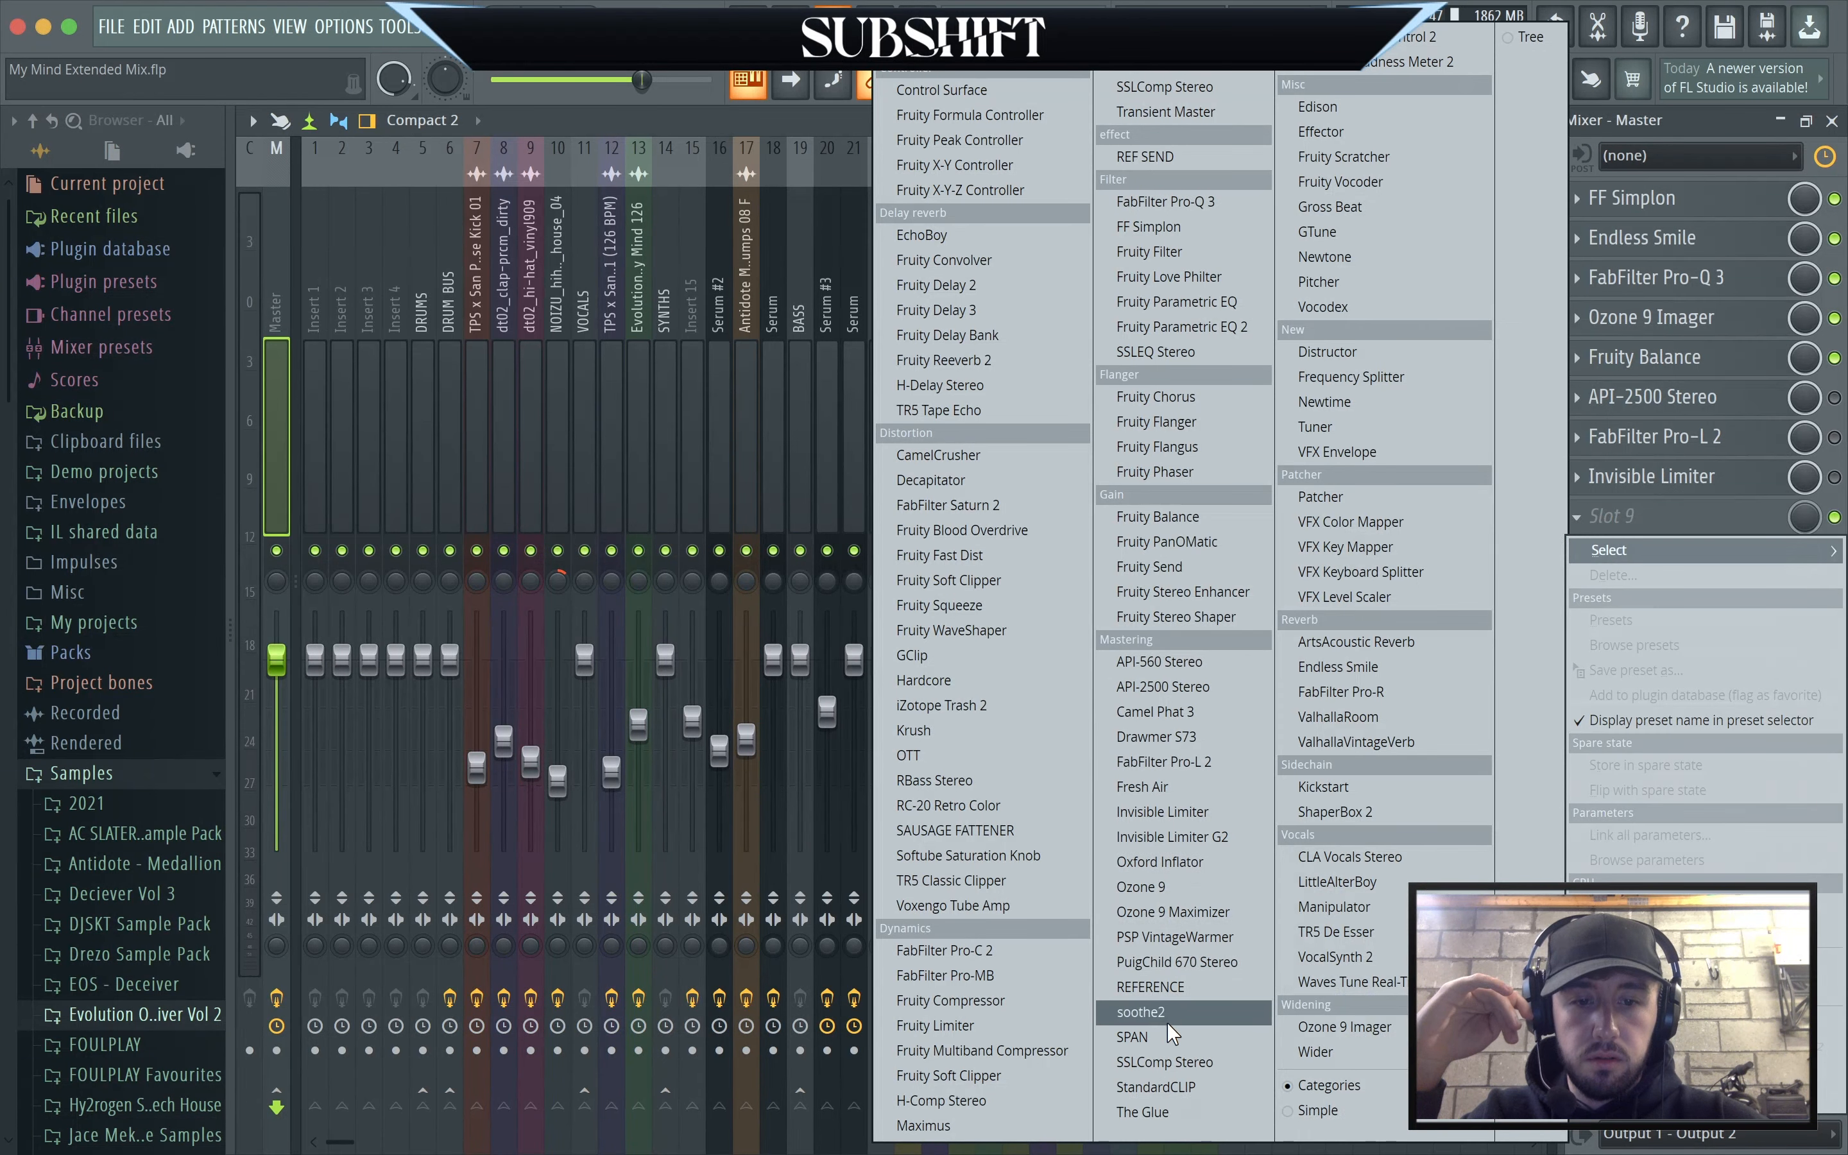
left_click(1180, 986)
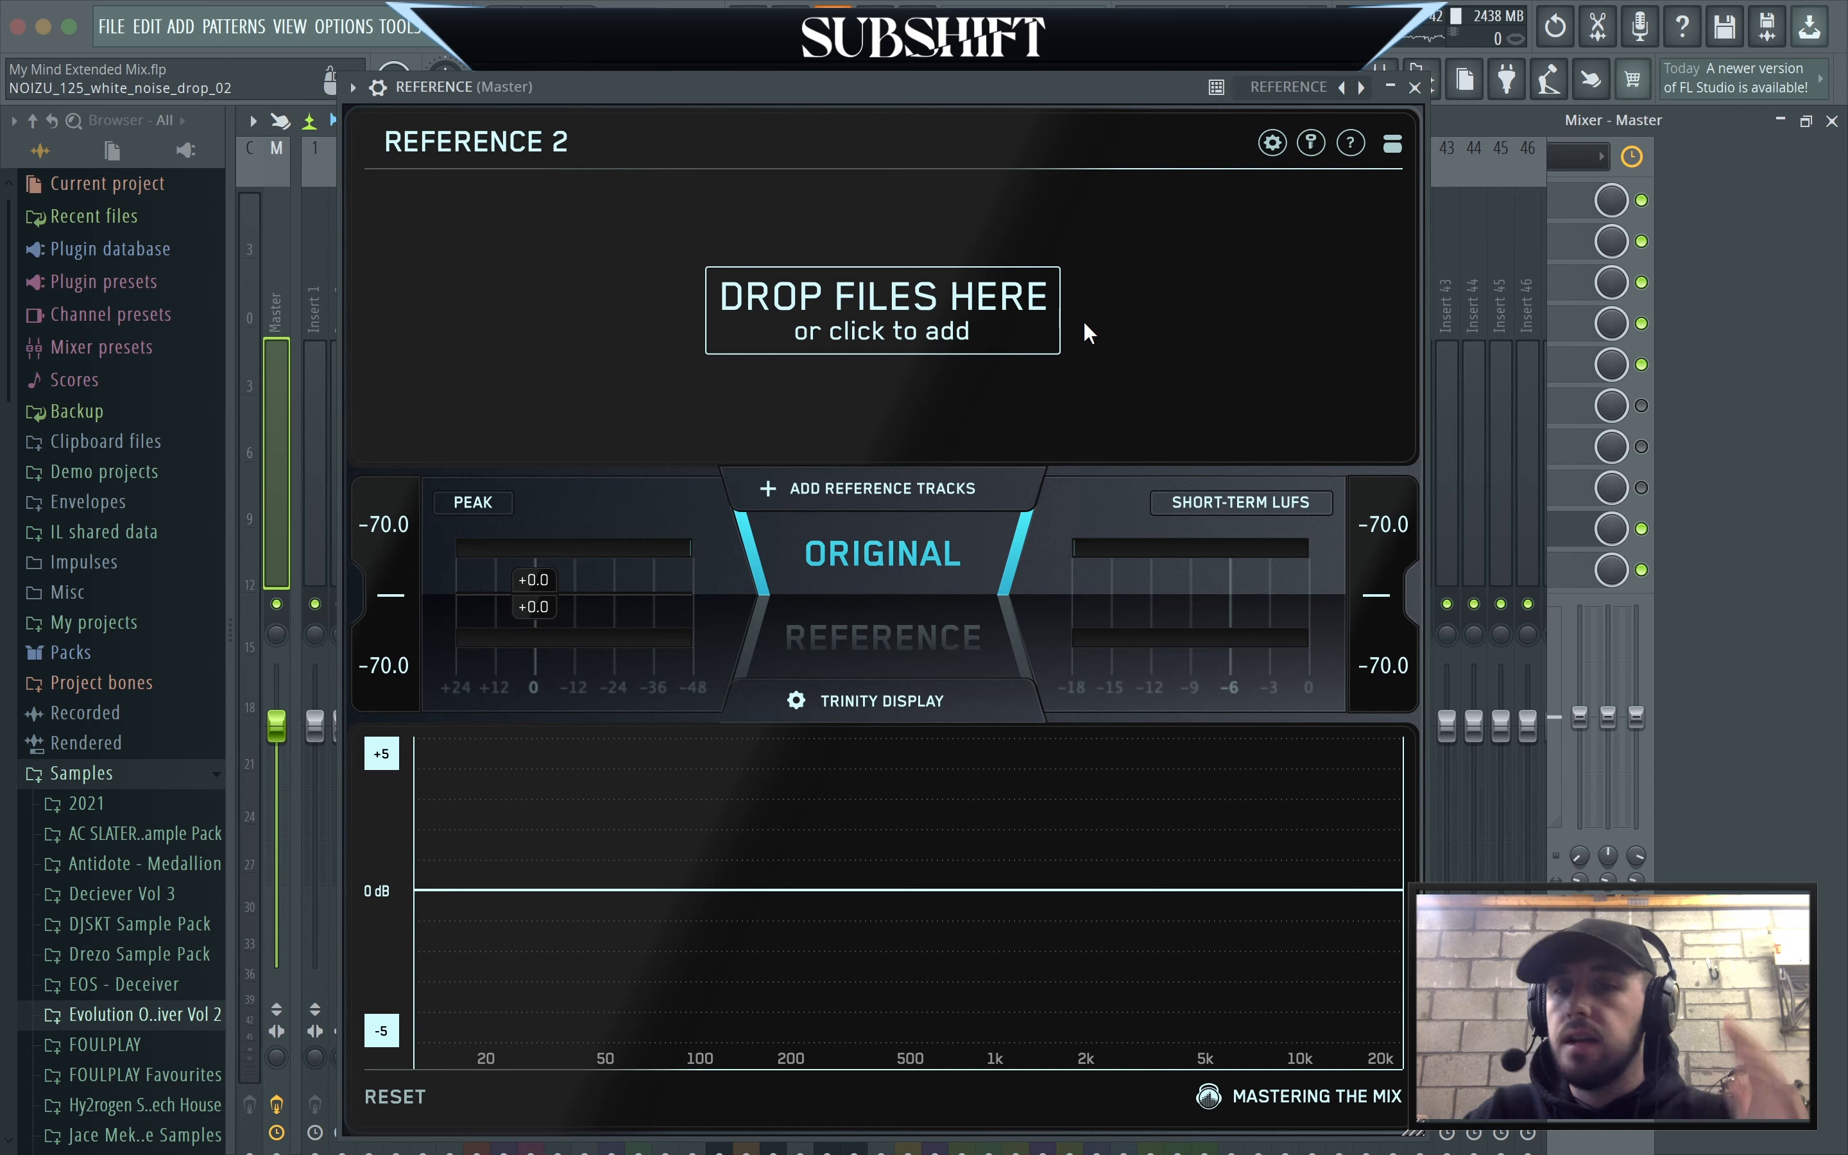
left_click(1414, 88)
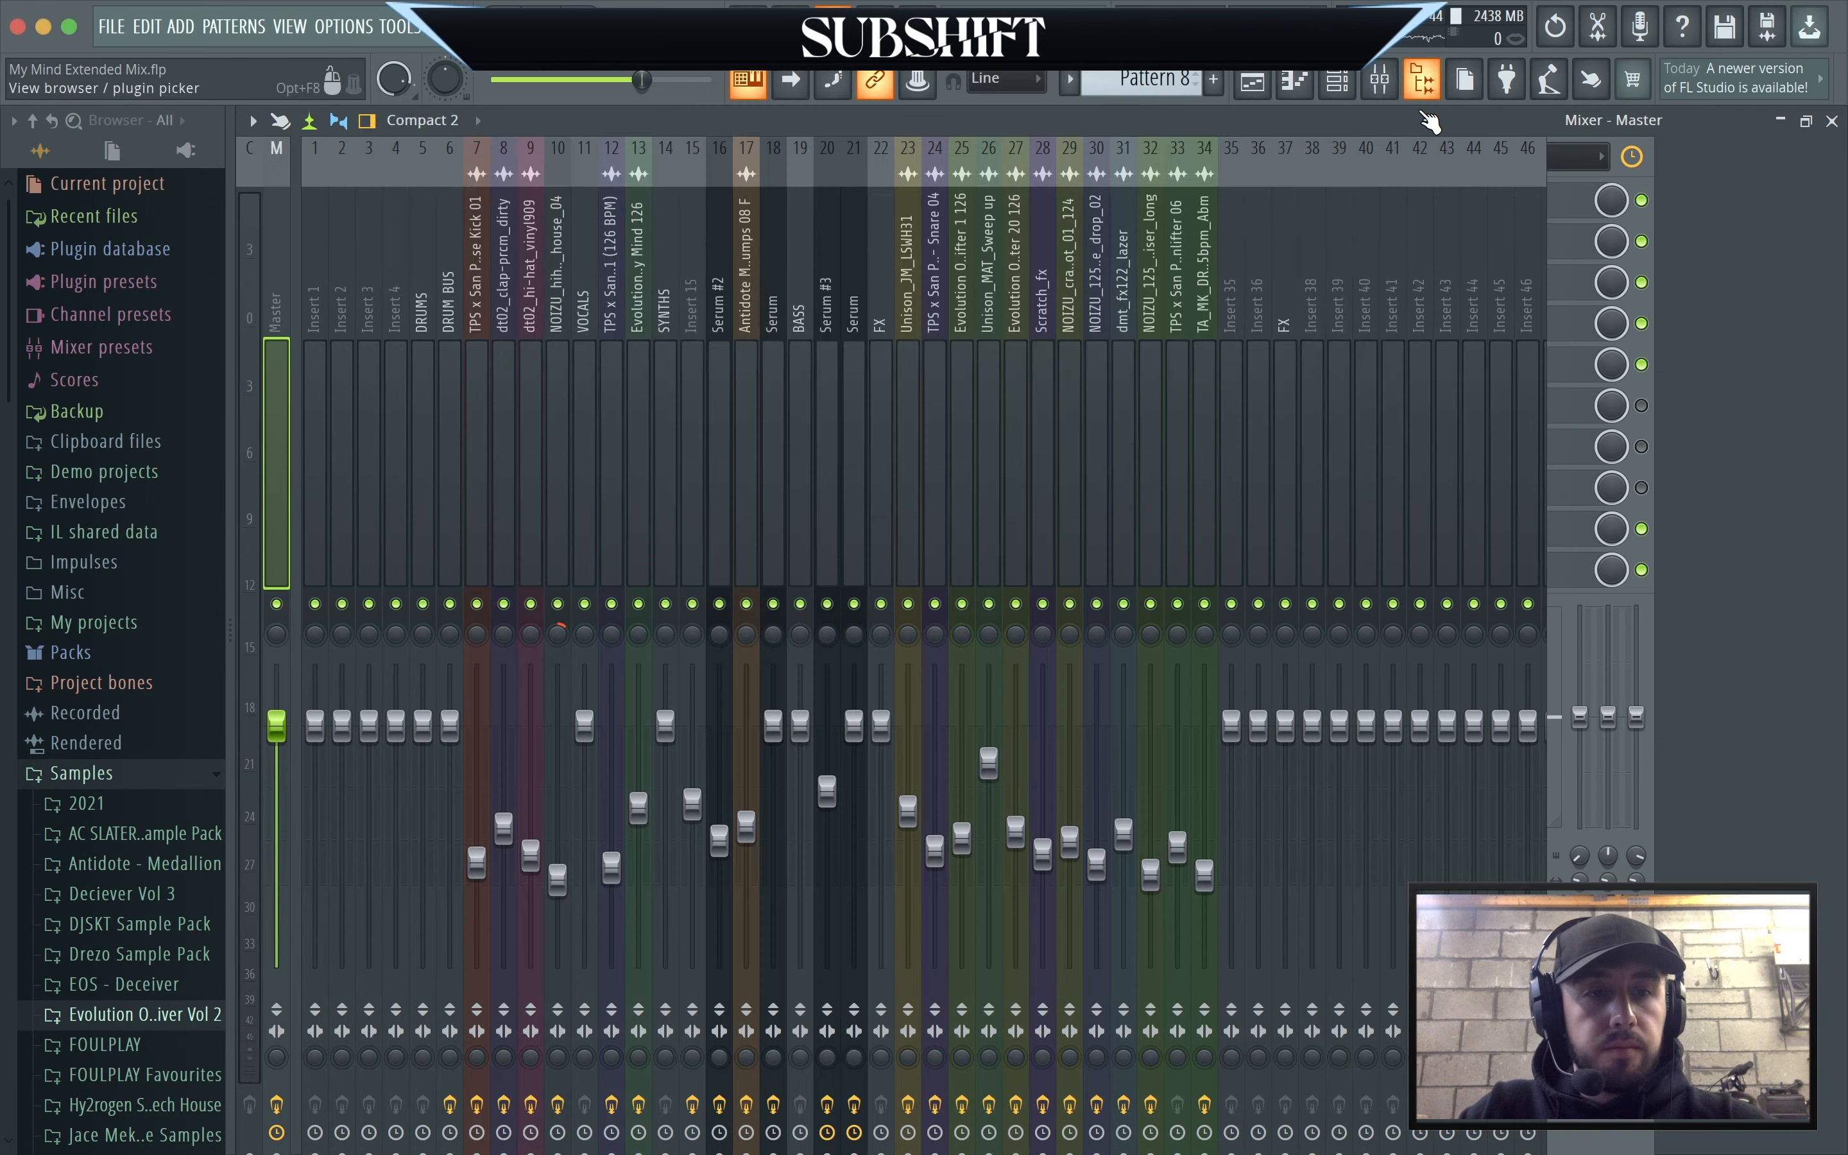
double_click(1479, 126)
double_click(1334, 170)
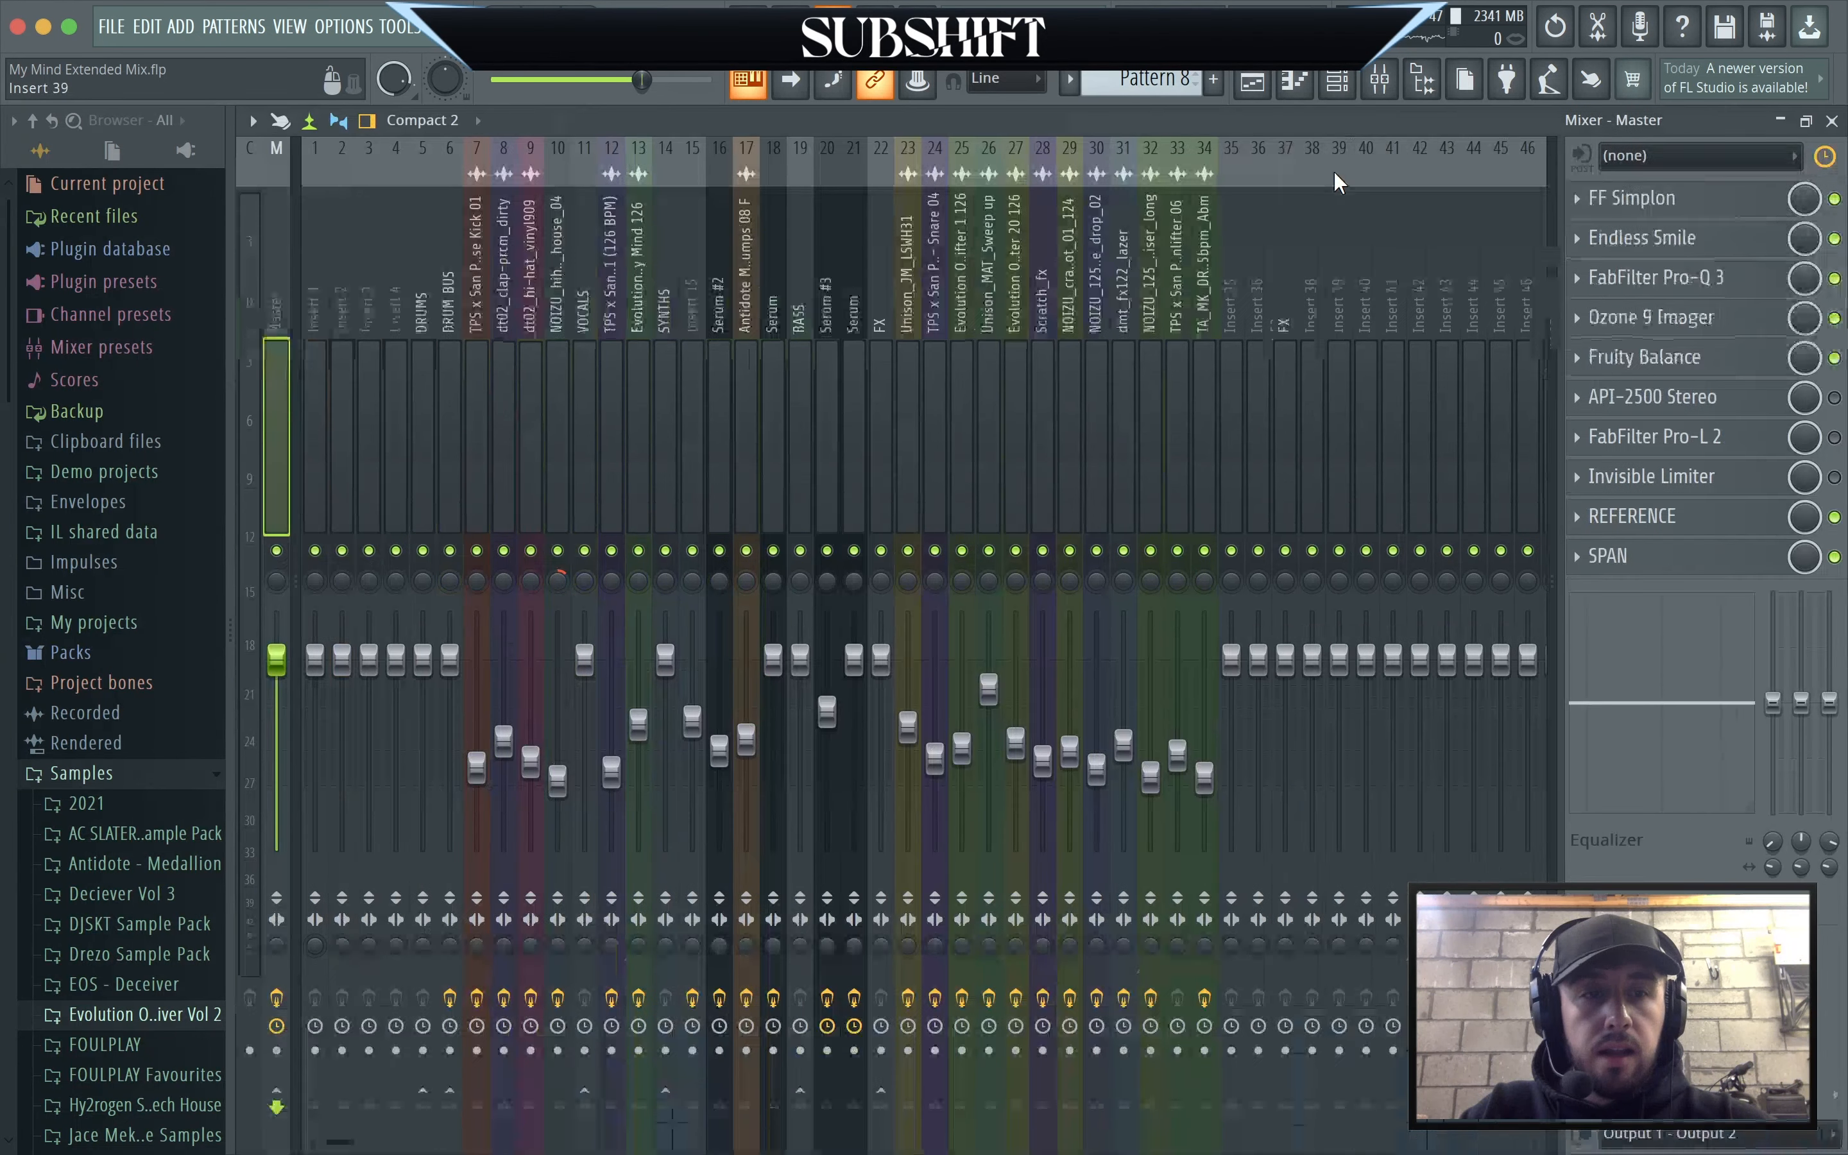
Inspect the SPAN spectrum analyzer on the Master track and close its window.
left_click(1608, 556)
left_click_drag(889, 185, 1140, 268)
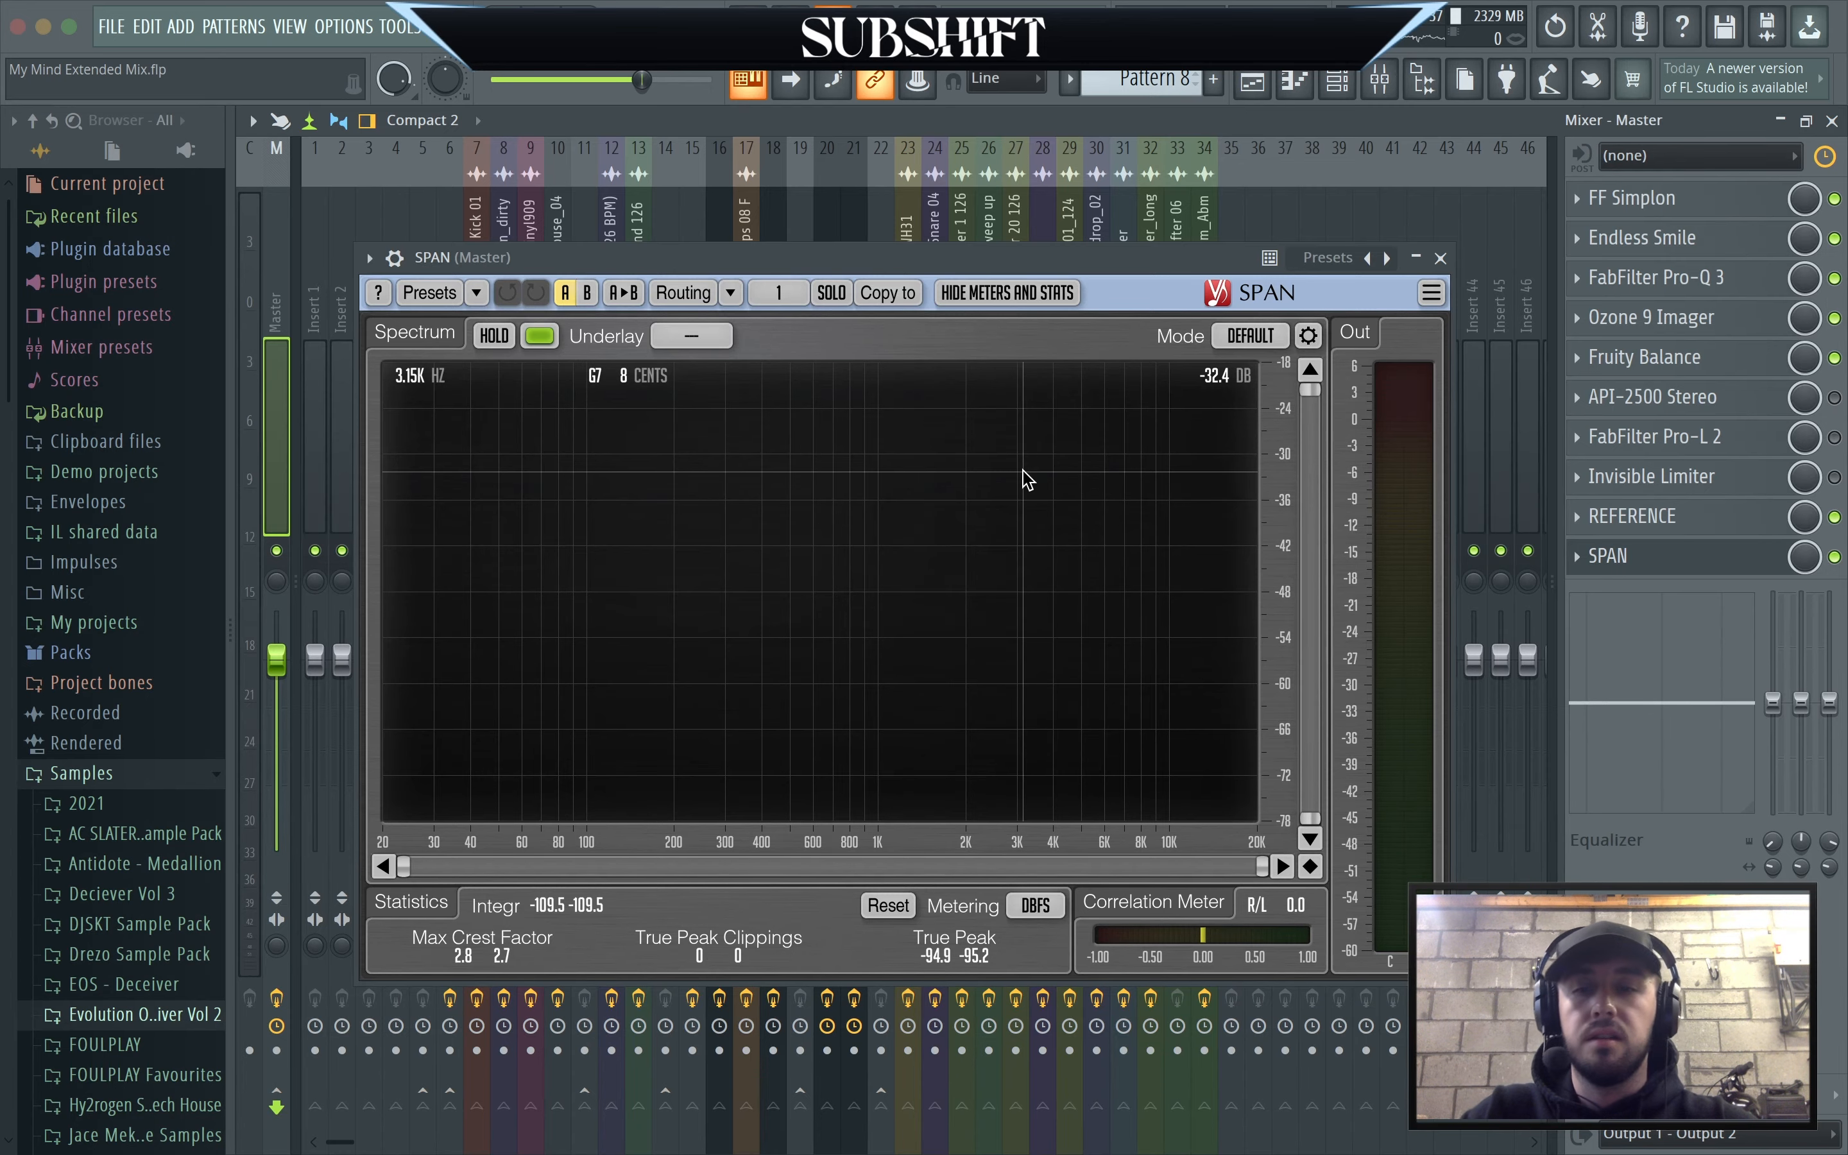
left_click(1441, 258)
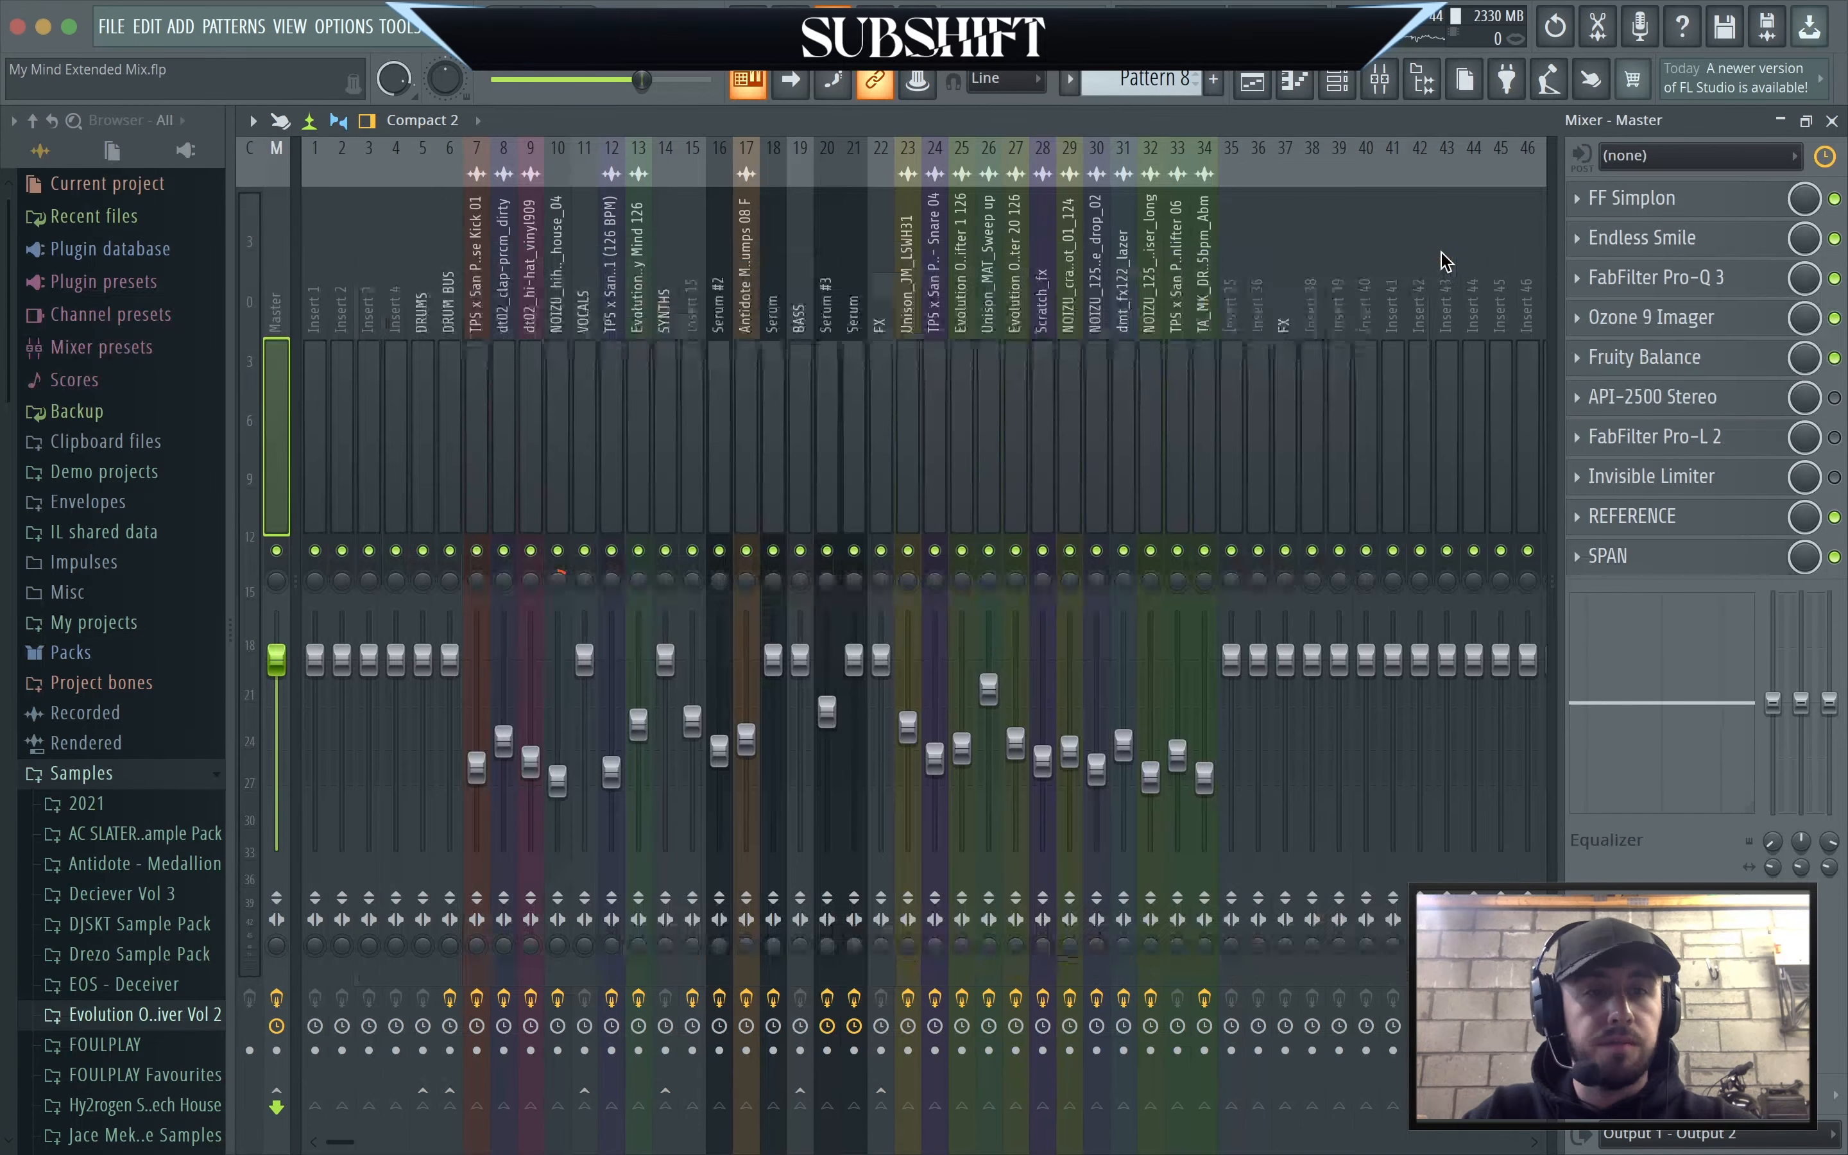
Examine the full playlist arrangement from Track 1 down to the lower tracks, checking back briefly on the mixer tracks.
left_click(1253, 81)
scroll(1146, 393, "down", 8)
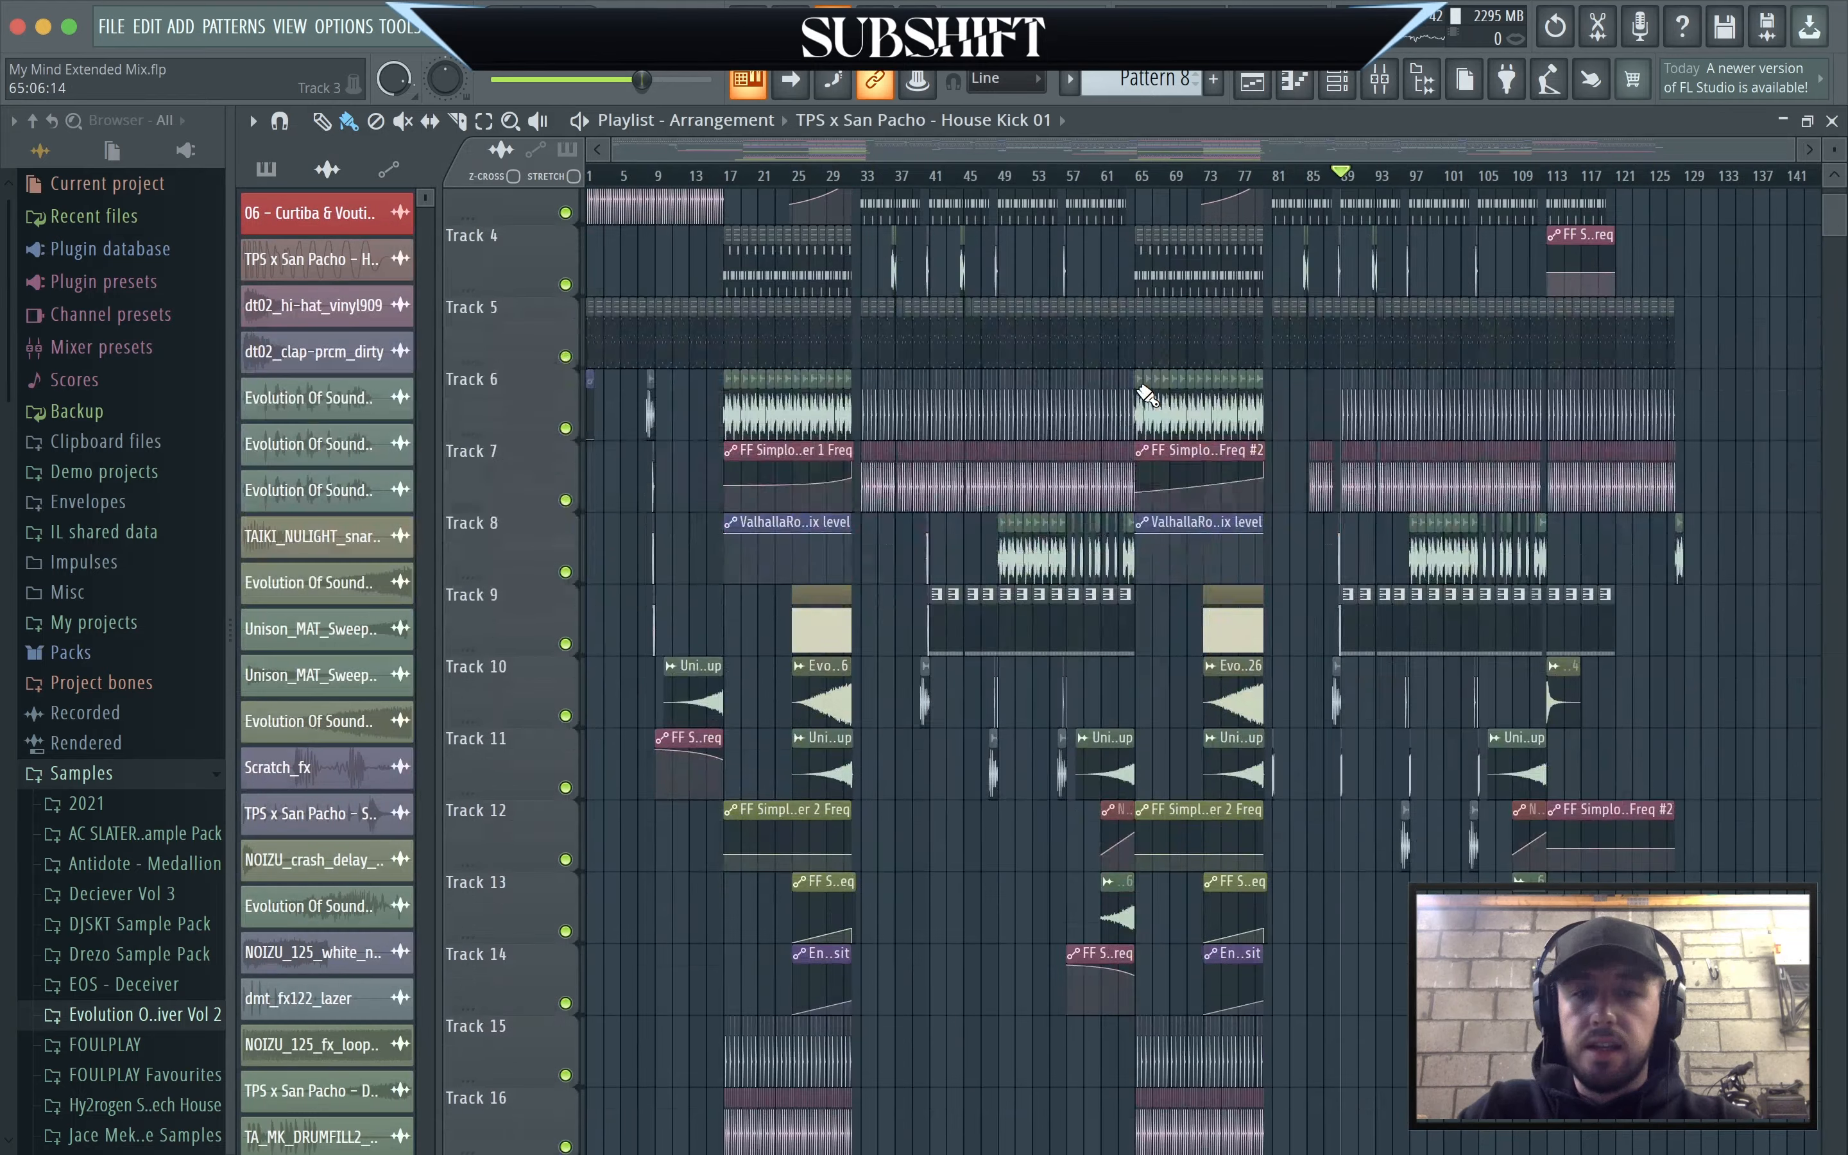
scroll(1146, 394, "up", 8)
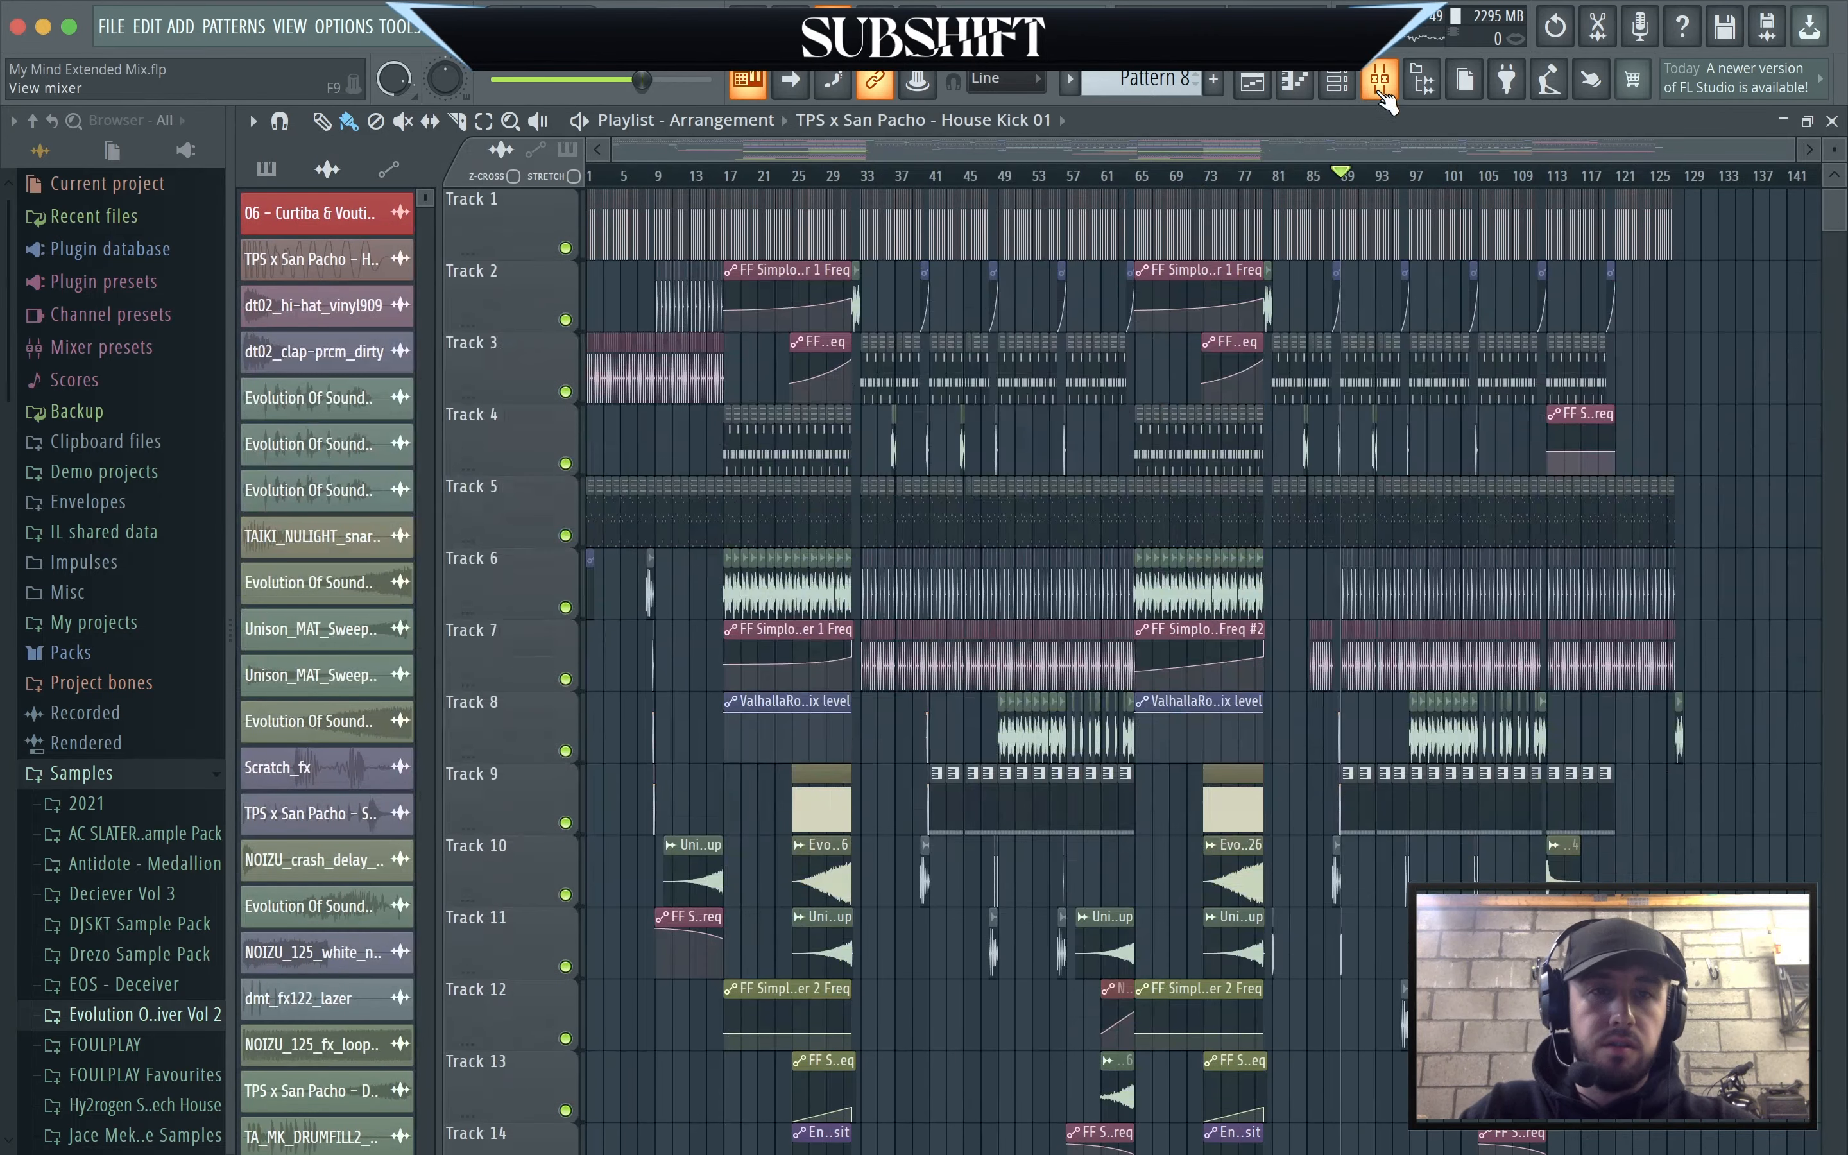
key("F9")
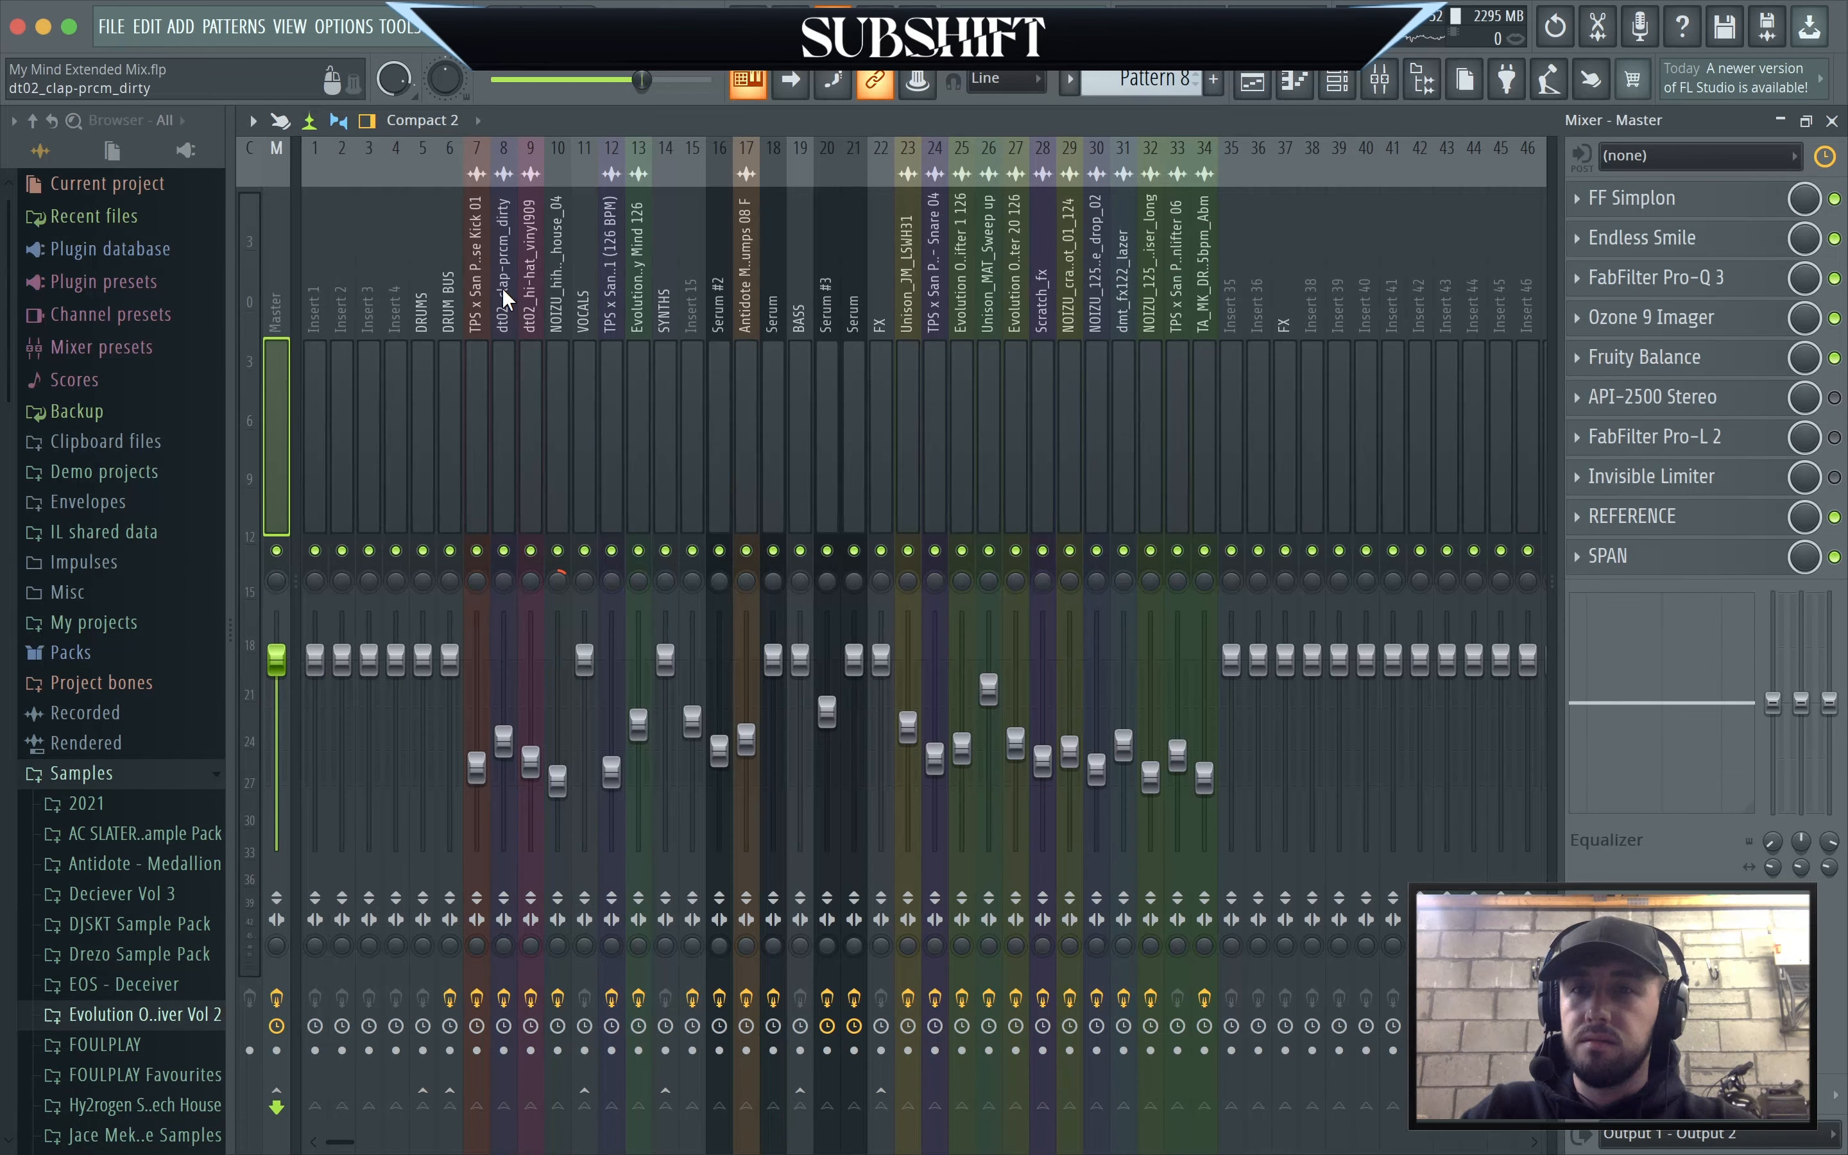
left_click(1253, 80)
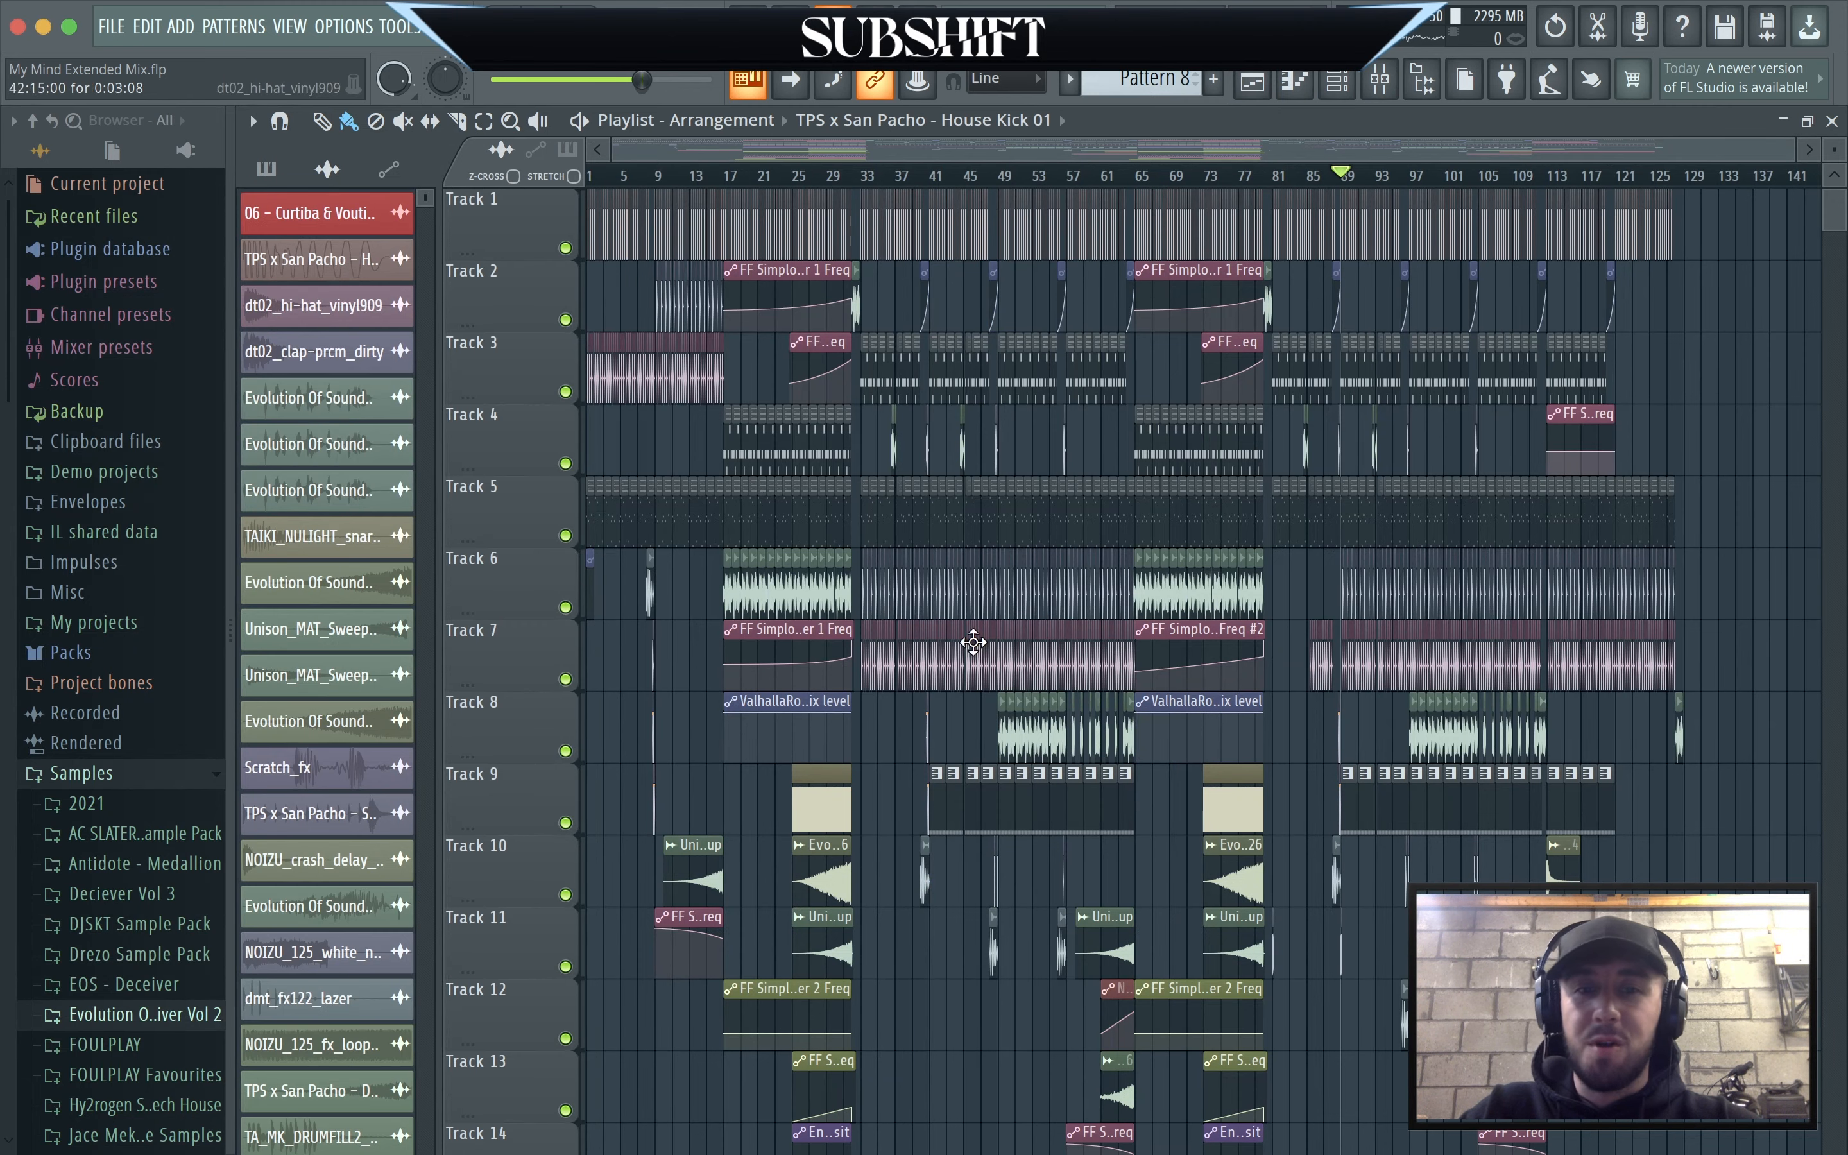
scroll(973, 642, "down", 2)
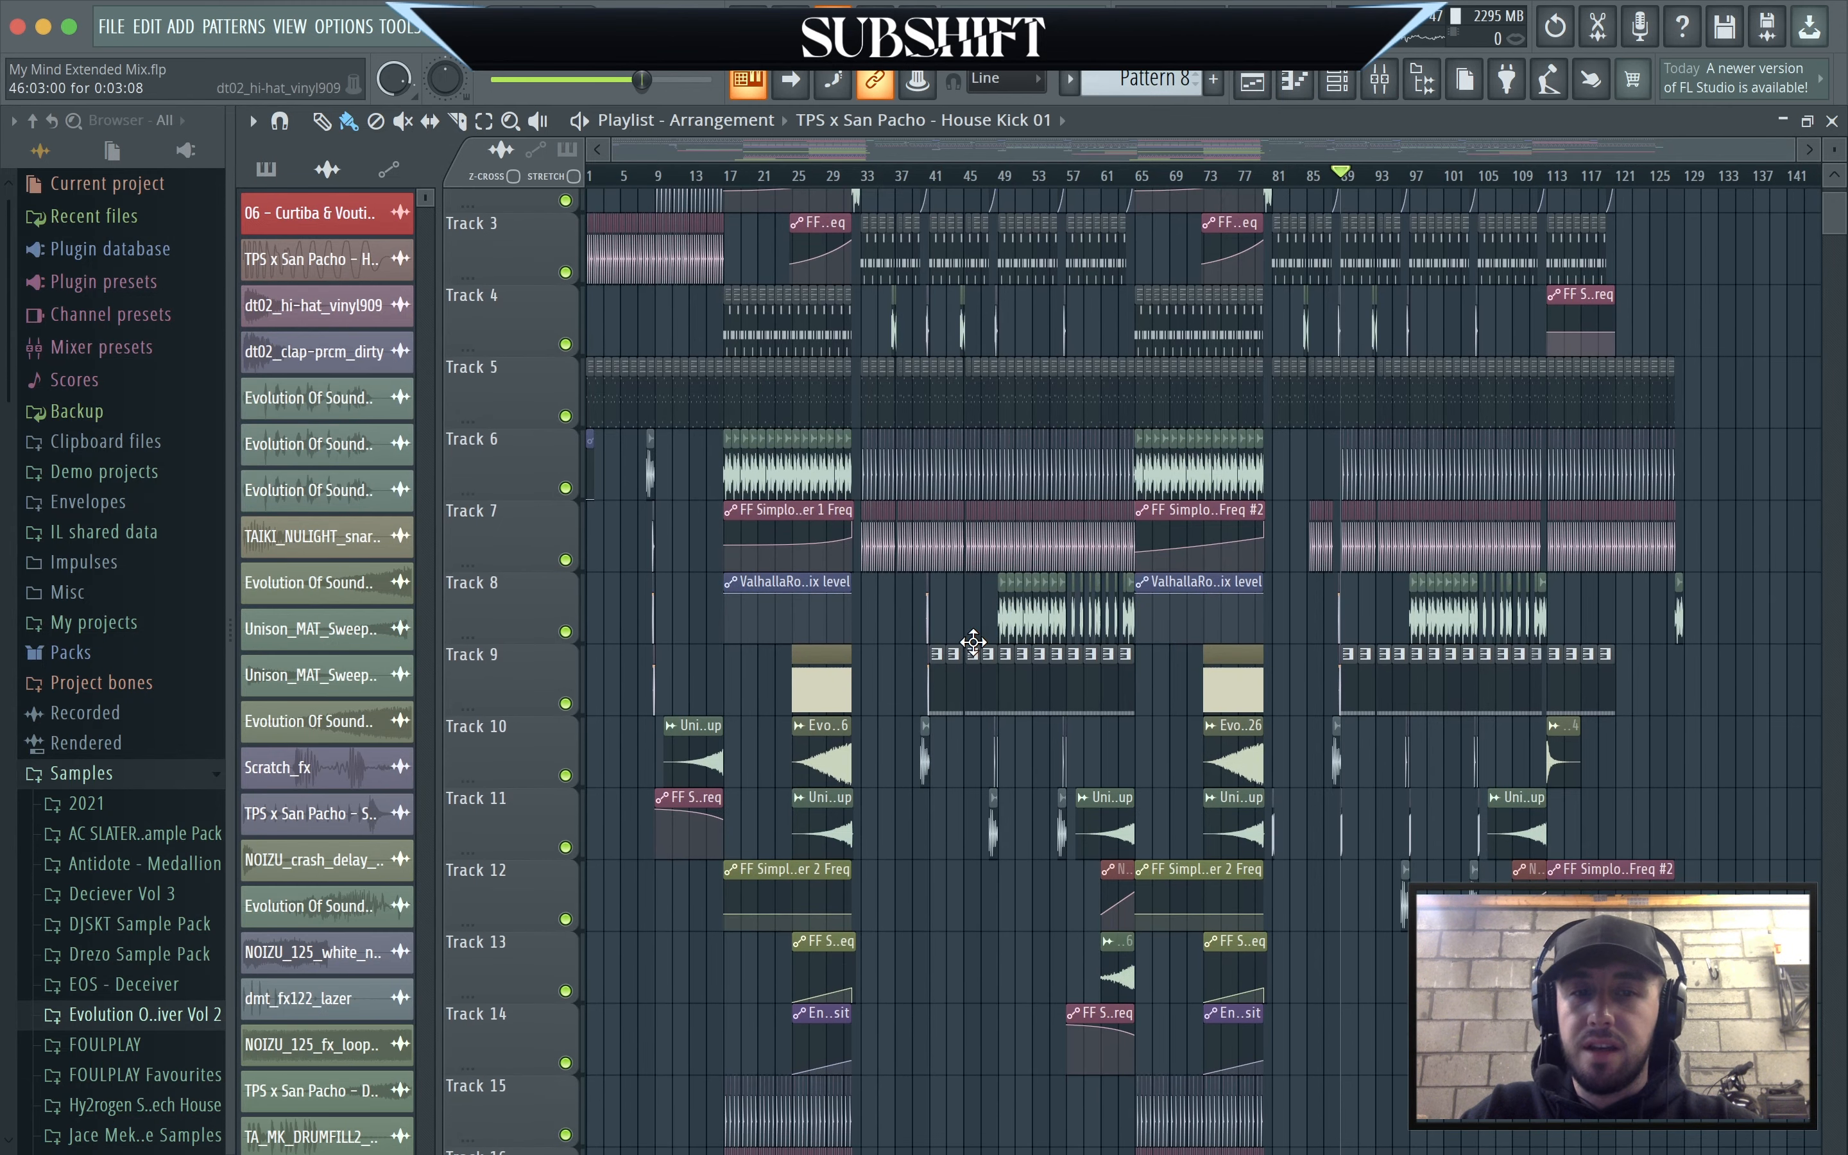
scroll(973, 642, "down", 2)
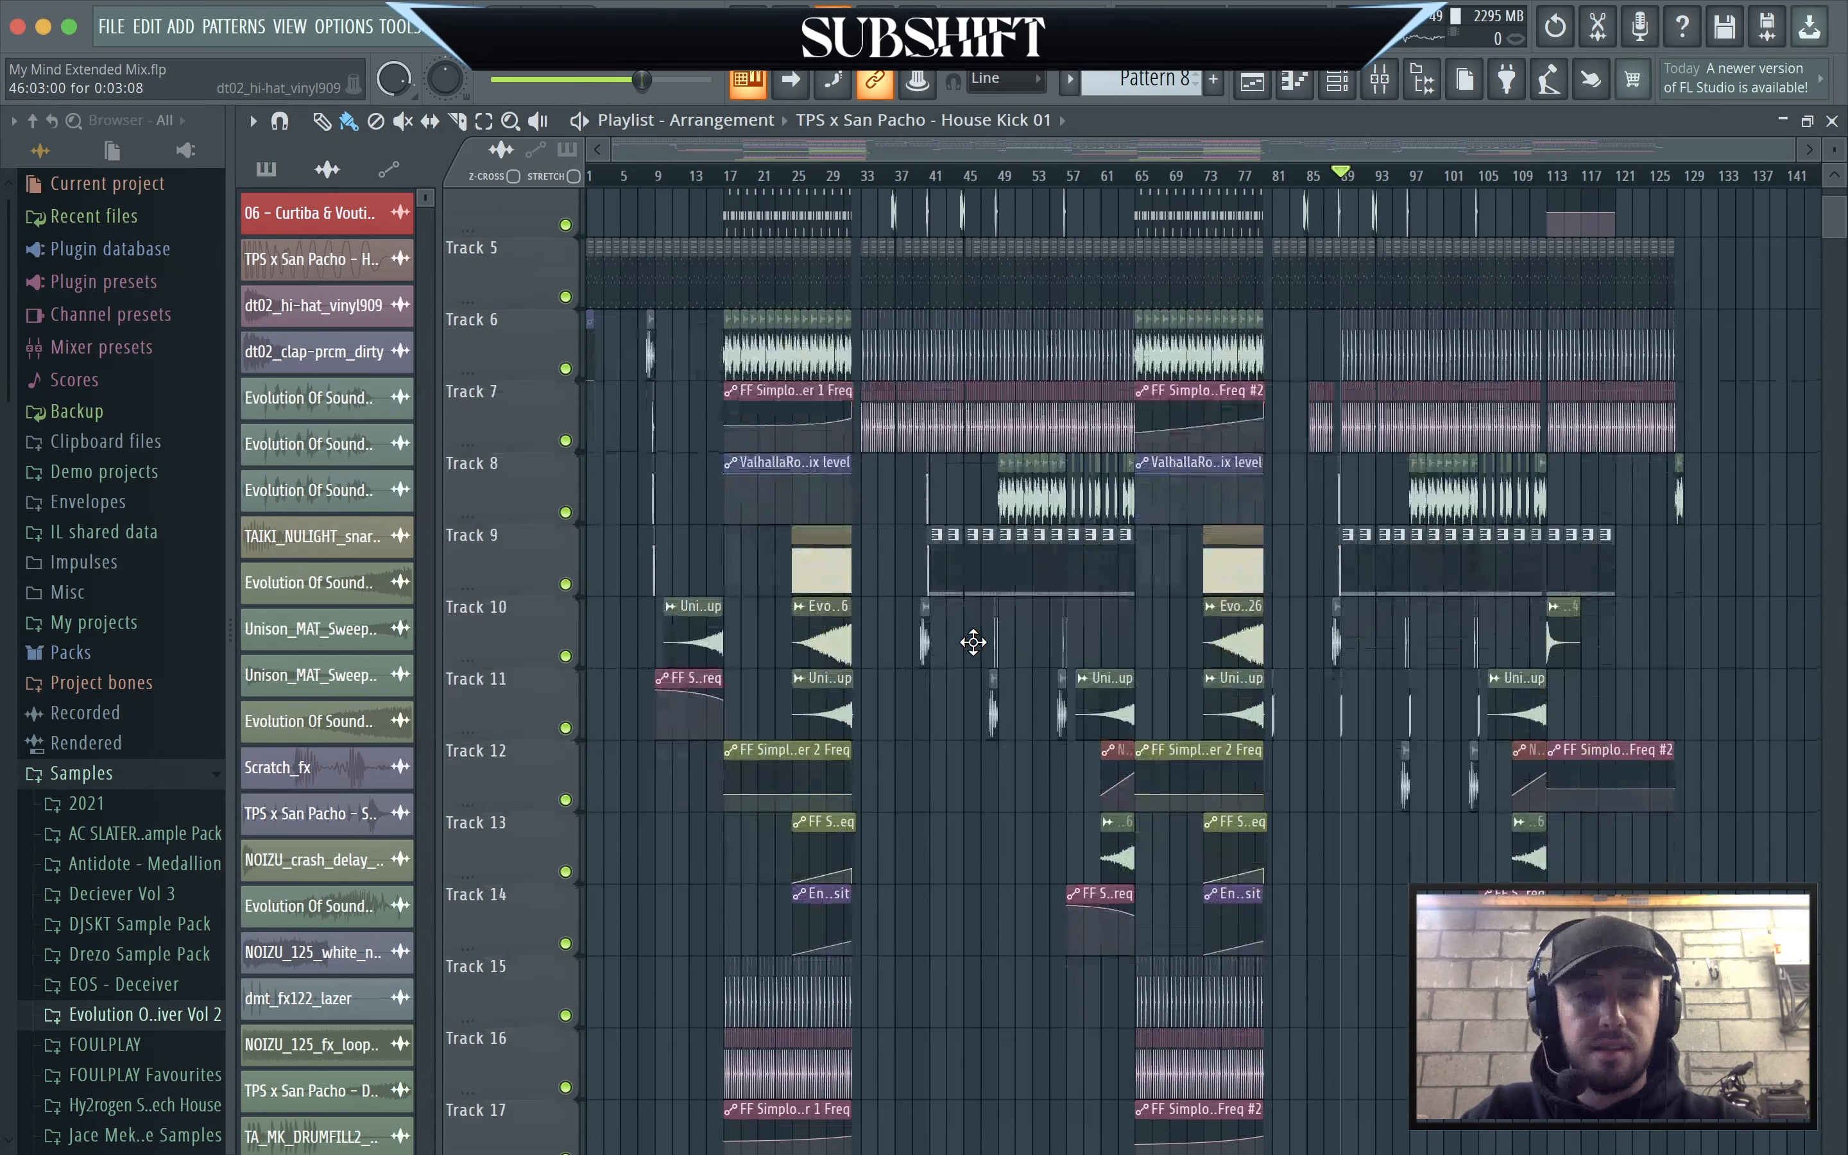
scroll(972, 642, "up", 4)
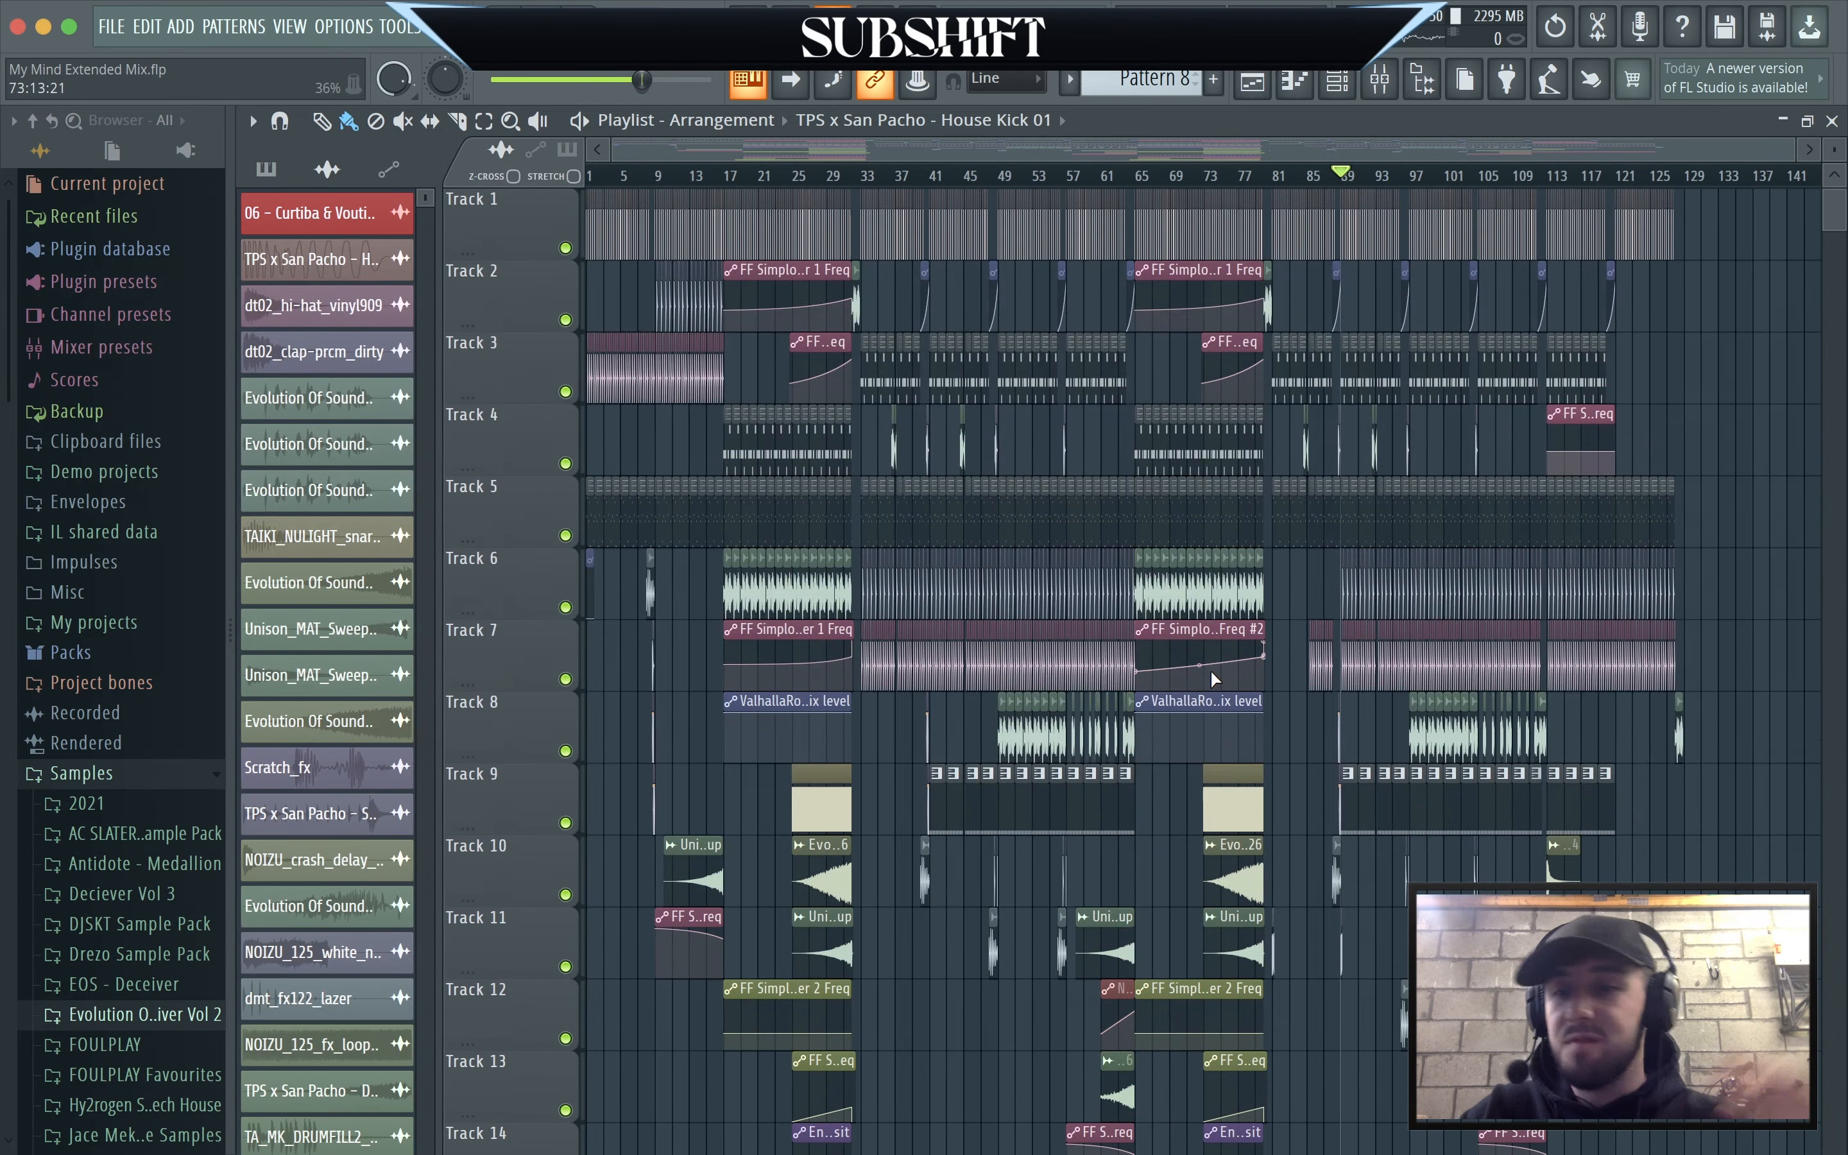